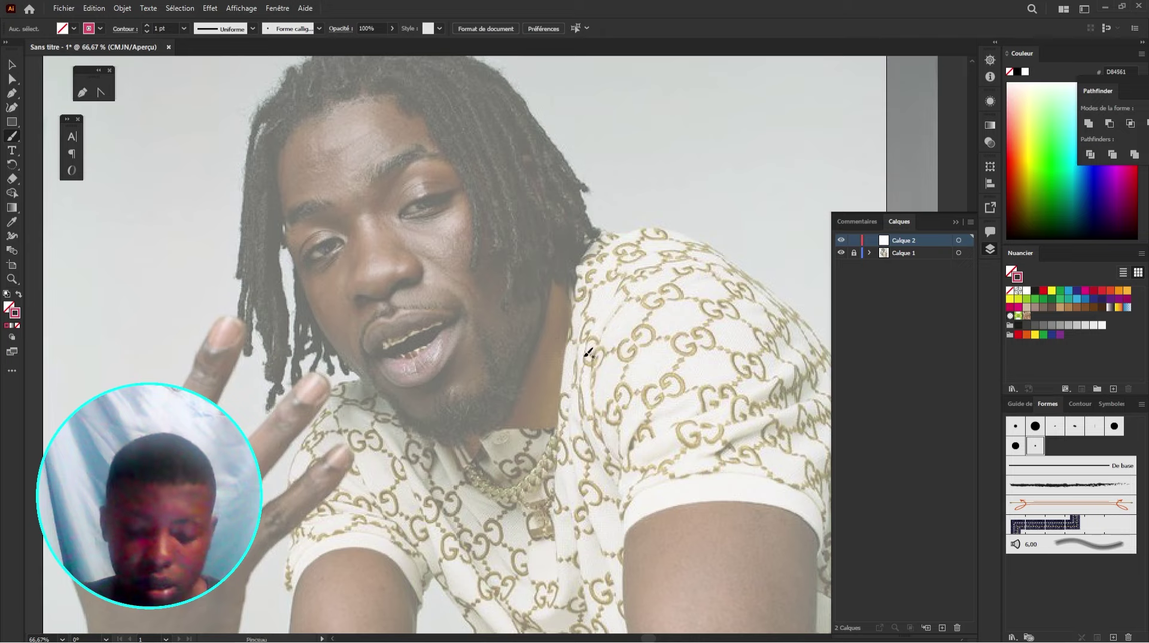
Step: Sketch the wrap collar around the jaw and across the upper chest with rough brush strokes, undoing the stray stroke
scroll(588, 353, "down", 4)
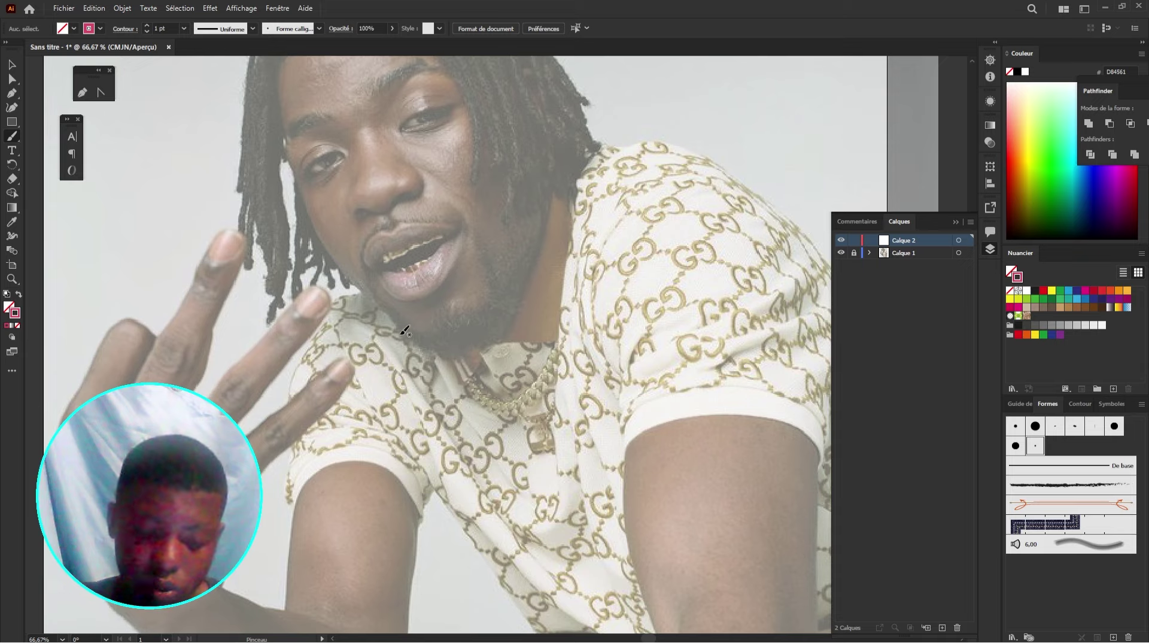
left_click_drag(373, 316, 458, 339)
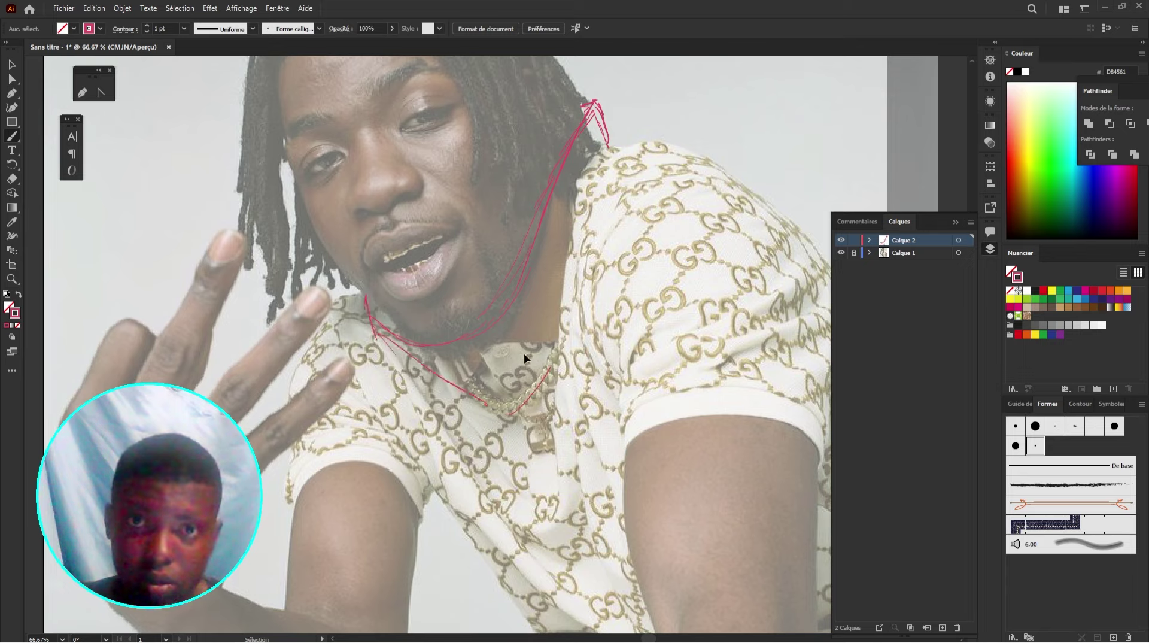
key("ctrl+z")
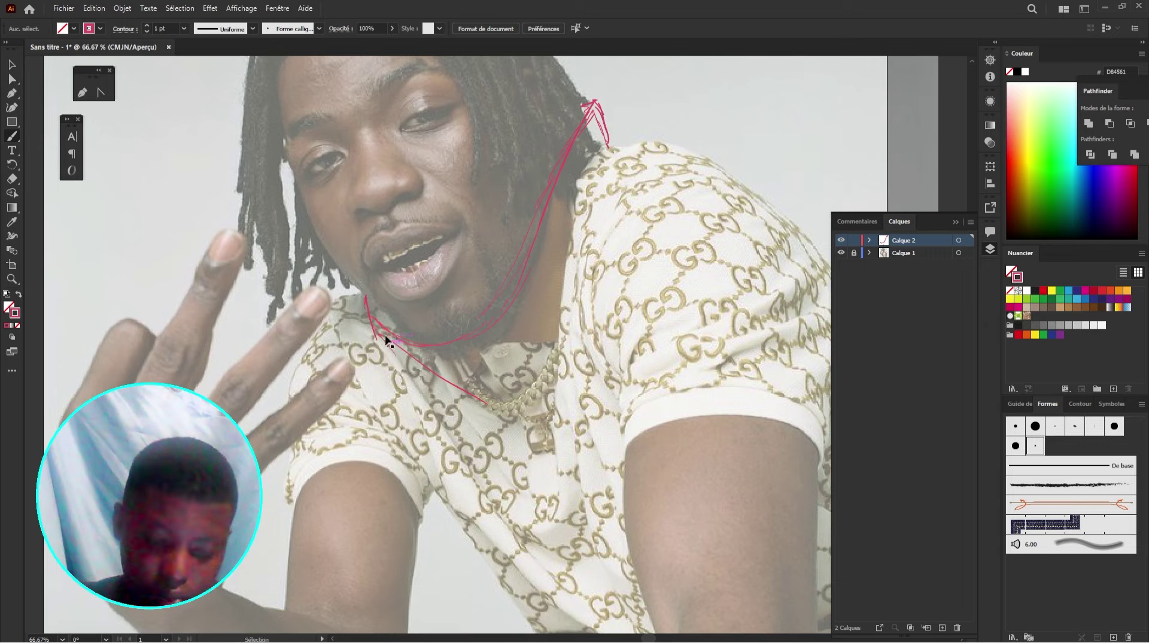
mouse_move(387, 341)
left_mouse_down()
mouse_move(427, 365)
mouse_move(438, 392)
mouse_move(434, 375)
mouse_move(447, 383)
mouse_move(431, 377)
mouse_move(449, 405)
left_mouse_up()
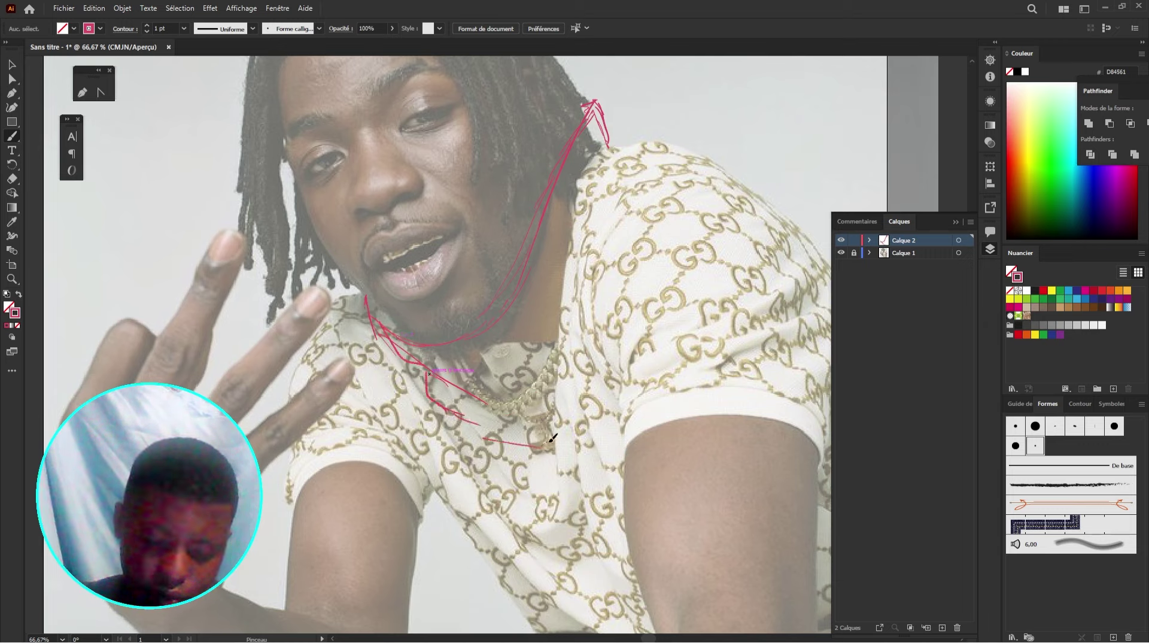
left_click_drag(578, 302, 611, 157)
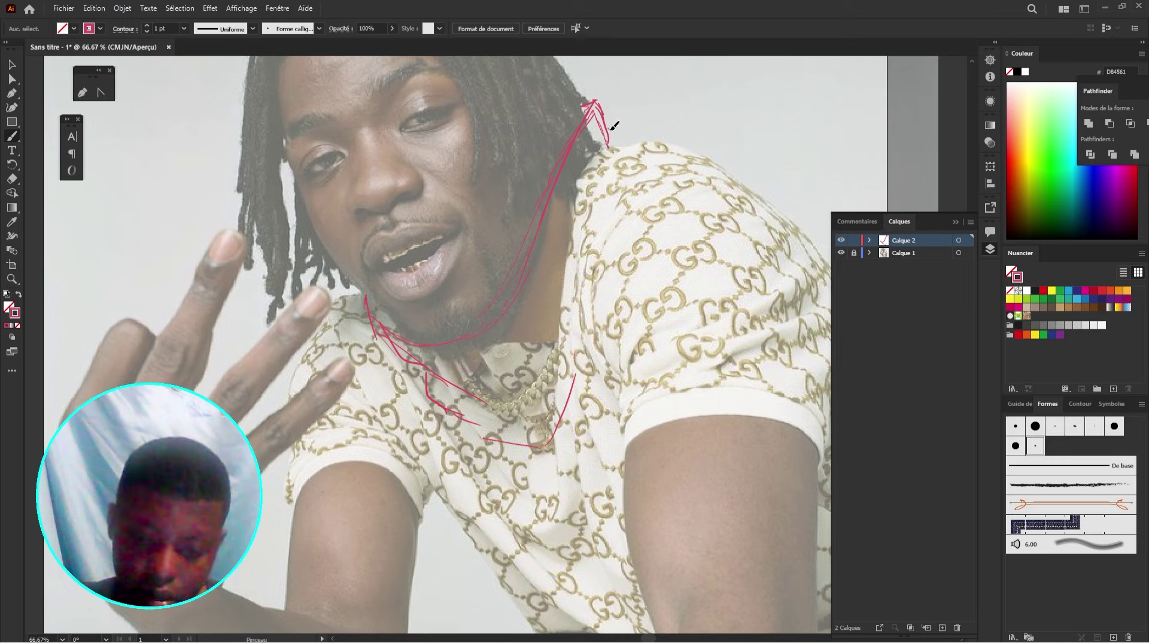
left_click_drag(573, 347, 611, 217)
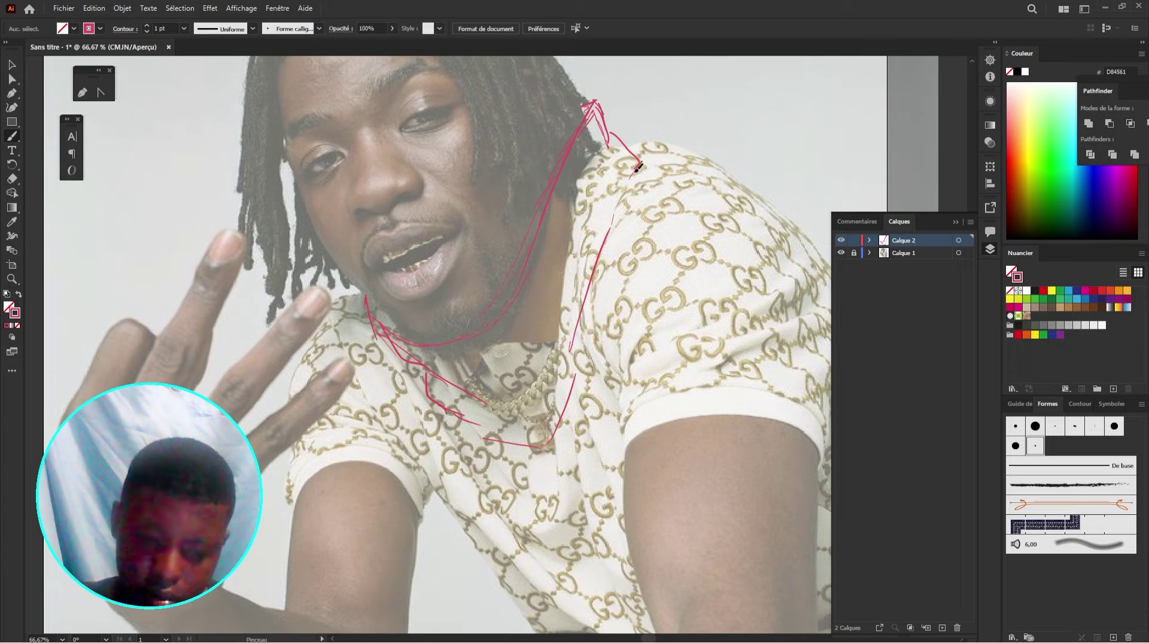
left_click_drag(366, 308, 427, 343)
mouse_move(358, 334)
left_mouse_down()
mouse_move(422, 370)
mouse_move(477, 372)
left_mouse_up()
mouse_move(426, 371)
left_mouse_down()
mouse_move(451, 405)
mouse_move(477, 413)
left_mouse_up()
Step: Sketch the raised collar peak behind the neck and the garment's shoulder line over the shirt
mouse_move(689, 238)
left_mouse_down()
mouse_move(635, 246)
mouse_move(630, 296)
left_mouse_up()
left_click_drag(565, 199, 642, 216)
key("ctrl+z")
left_click_drag(507, 129, 583, 193)
mouse_move(533, 118)
left_mouse_down()
mouse_move(515, 154)
mouse_move(510, 234)
left_mouse_up()
left_click_drag(511, 234, 504, 147)
mouse_move(508, 291)
left_mouse_down()
mouse_move(608, 116)
mouse_move(630, 126)
left_mouse_up()
left_click_drag(629, 122, 557, 122)
mouse_move(543, 112)
left_mouse_down()
mouse_move(634, 149)
mouse_move(723, 290)
left_mouse_up()
mouse_move(554, 126)
left_mouse_down()
mouse_move(663, 204)
mouse_move(649, 186)
left_mouse_up()
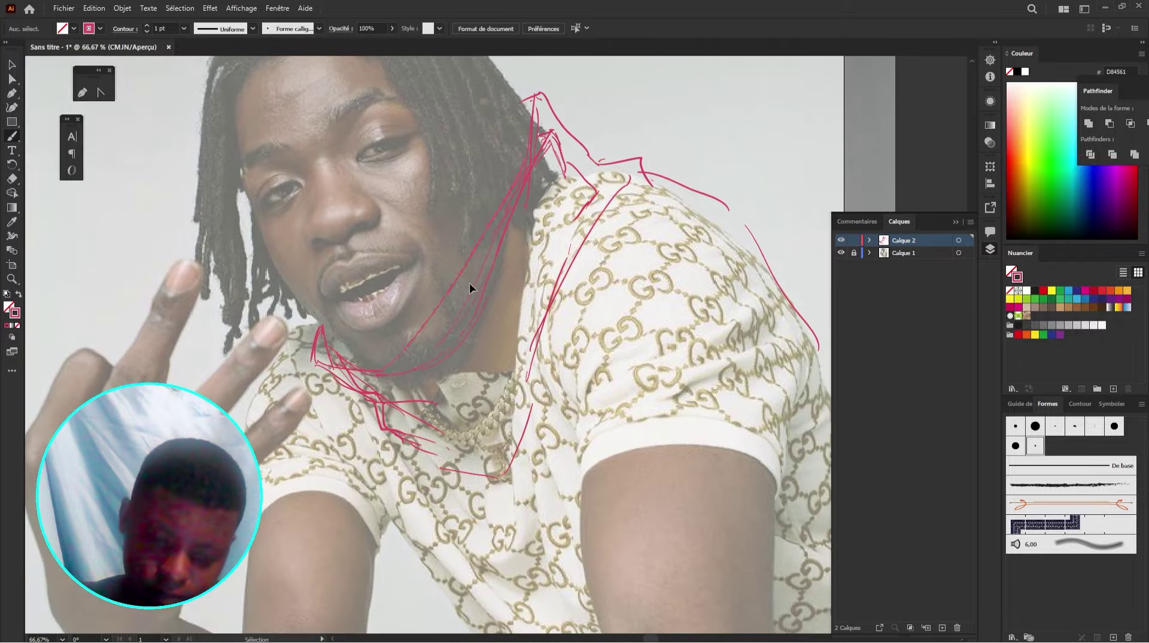
Step: Extend the garment outline down the outer shoulder and upper sleeve of the foreground arm
left_click_drag(337, 377, 412, 368)
left_click_drag(530, 232, 490, 124)
left_click_drag(762, 198, 791, 267)
left_click_drag(784, 252, 808, 359)
mouse_move(572, 421)
left_mouse_down()
mouse_move(652, 392)
mouse_move(623, 360)
left_mouse_up()
left_click_drag(536, 115, 487, 298)
Step: Reinforce the collar strokes around the neck and undo the last unwanted strokes
left_click_drag(419, 269, 545, 305)
left_click_drag(438, 248, 419, 232)
left_click_drag(394, 335, 466, 230)
mouse_move(376, 409)
left_mouse_down()
mouse_move(228, 382)
mouse_move(413, 445)
left_mouse_up()
key("ctrl+z")
left_click_drag(404, 362, 438, 414)
key("ctrl+z")
key("ctrl+z")
key("ctrl+z")
Step: Sketch the wide hanging sleeve around the raised forearm, from the wrist opening down past the elbow
left_click_drag(285, 561, 446, 486)
left_click_drag(431, 413, 426, 435)
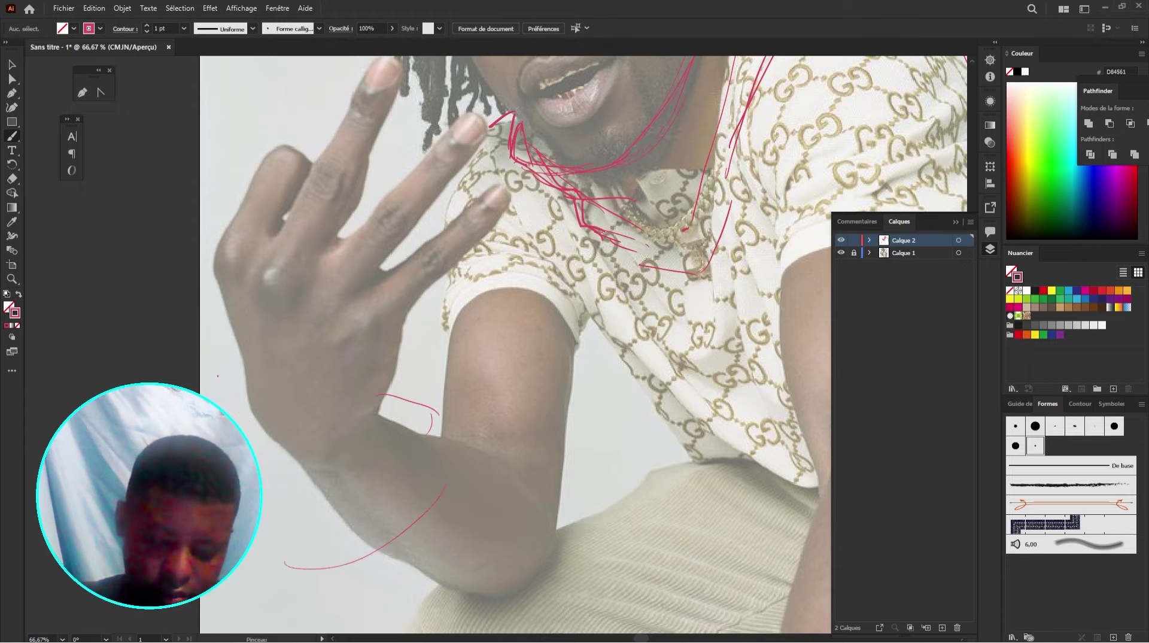
left_click_drag(222, 432, 336, 623)
mouse_move(323, 623)
left_mouse_down()
mouse_move(444, 441)
mouse_move(384, 293)
left_mouse_up()
left_click_drag(279, 486, 459, 440)
left_click_drag(311, 236, 262, 486)
mouse_move(187, 250)
left_mouse_down()
mouse_move(190, 383)
mouse_move(281, 480)
left_mouse_up()
left_click_drag(446, 261, 457, 339)
left_click_drag(380, 341, 436, 376)
left_click_drag(362, 344, 398, 199)
left_click_drag(389, 257, 389, 196)
left_click_drag(351, 397, 295, 529)
left_click_drag(211, 344, 471, 453)
left_click_drag(398, 527, 492, 447)
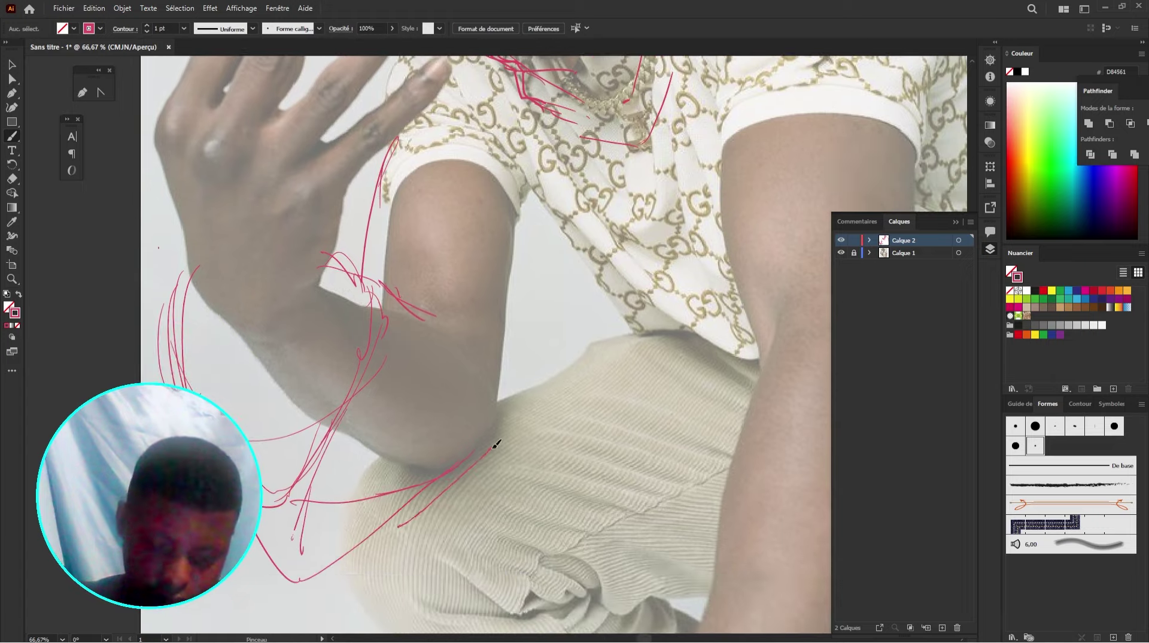
Step: Draw the underside of the raised arm's sleeve from the armpit to the elbow, undoing the stray strokes
mouse_move(357, 373)
left_mouse_down()
mouse_move(301, 532)
mouse_move(516, 397)
mouse_move(495, 416)
mouse_move(464, 397)
mouse_move(454, 590)
mouse_move(487, 420)
left_mouse_up()
left_click_drag(441, 418, 487, 513)
key("ctrl+z")
left_click_drag(407, 345, 367, 354)
key("ctrl+z")
key("ctrl+z")
key("ctrl+z")
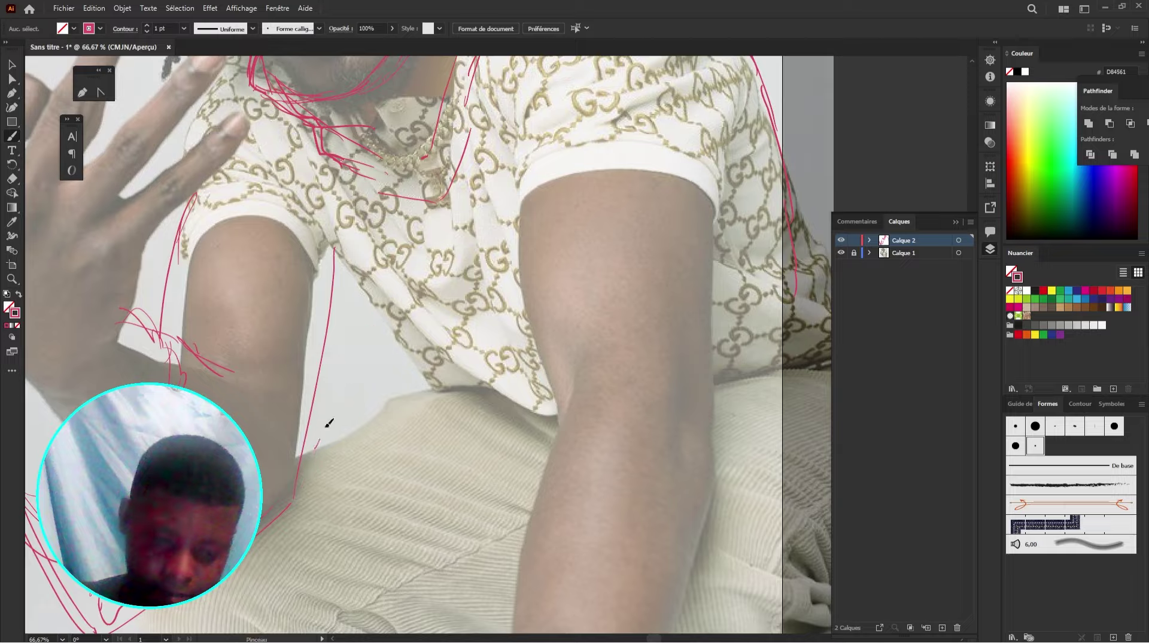
Step: Sketch the garment's angled edge lines between the raised arm's elbow and the torso
left_click_drag(326, 423, 411, 437)
mouse_move(405, 458)
left_mouse_down()
mouse_move(458, 339)
mouse_move(545, 478)
left_mouse_up()
scroll(595, 347, "down", 1)
left_click_drag(595, 347, 566, 336)
scroll(419, 359, "up", 1)
left_click_drag(359, 335, 634, 401)
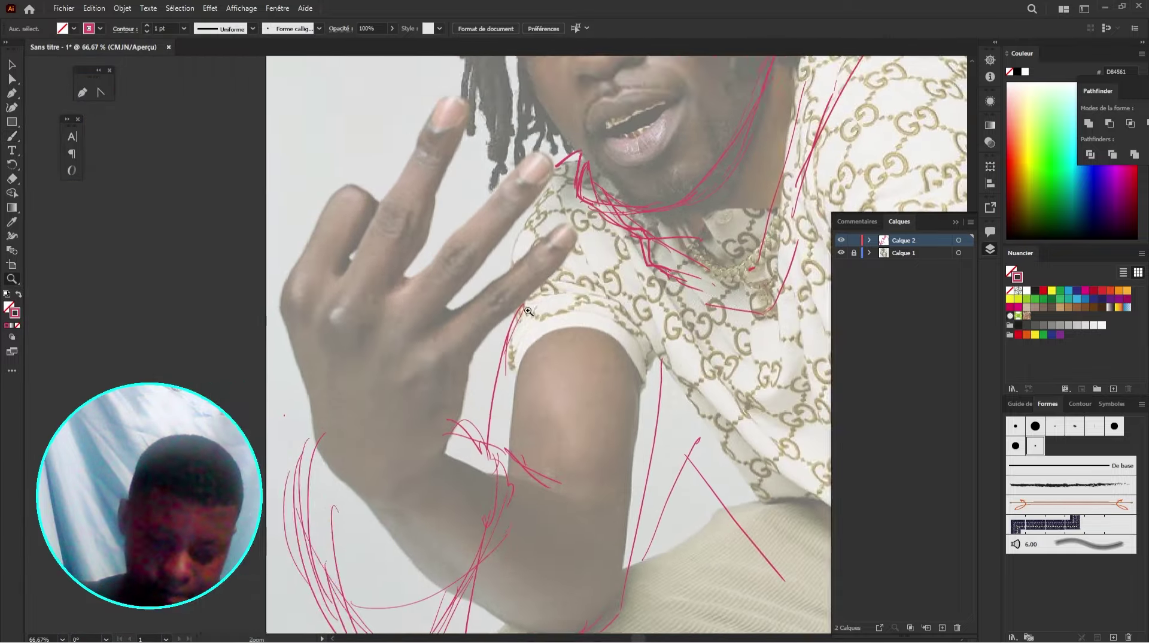
Step: Add fold strokes to the raised arm's sleeve and mark the garment edge at the foreground arm's elbow crease
left_click_drag(515, 383, 428, 337)
mouse_move(416, 281)
left_mouse_down()
mouse_move(420, 372)
mouse_move(496, 450)
left_mouse_up()
left_click_drag(415, 299, 430, 396)
mouse_move(506, 437)
left_mouse_down()
mouse_move(481, 342)
mouse_move(495, 398)
left_mouse_up()
mouse_move(607, 160)
left_mouse_down()
mouse_move(609, 312)
mouse_move(293, 251)
left_mouse_up()
mouse_move(528, 409)
left_mouse_down()
mouse_move(528, 310)
mouse_move(549, 281)
left_mouse_up()
left_click_drag(484, 361, 528, 286)
mouse_move(465, 314)
left_mouse_down()
mouse_move(467, 380)
mouse_move(489, 353)
left_mouse_up()
left_click_drag(508, 344, 531, 243)
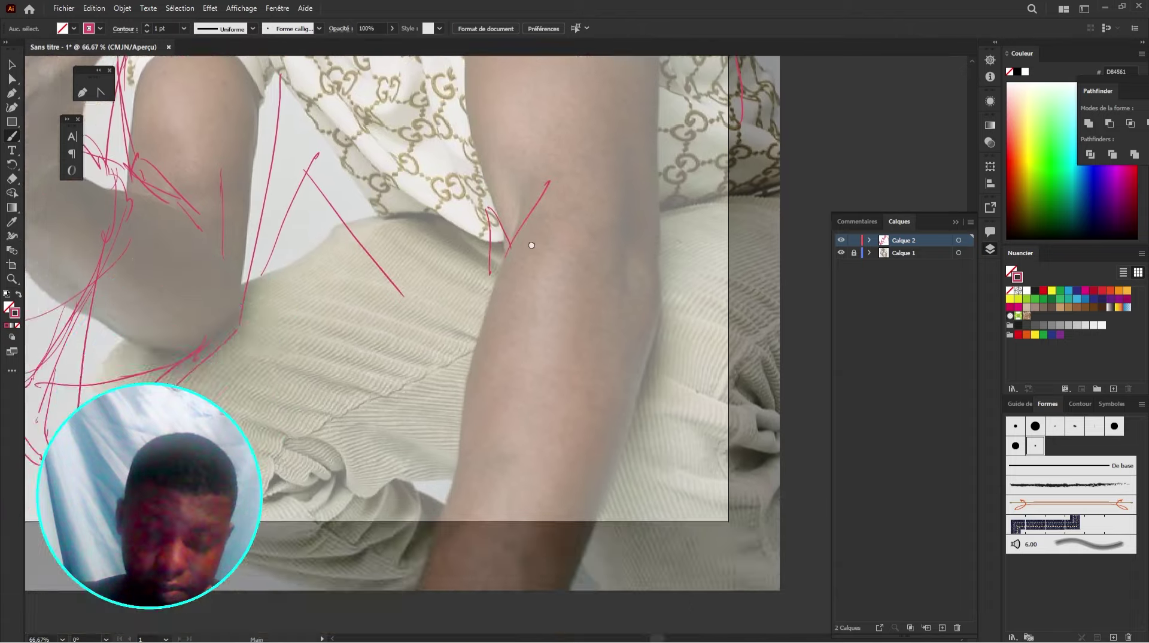
Step: Sketch the long sleeve around the foreground arm with a curved cuff opening and strengthen the hanging sleeve's edge
mouse_move(689, 373)
left_mouse_down()
mouse_move(607, 481)
mouse_move(656, 325)
left_mouse_up()
mouse_move(609, 326)
left_mouse_down()
mouse_move(587, 359)
mouse_move(554, 366)
left_mouse_up()
left_click_drag(502, 247, 434, 539)
mouse_move(565, 365)
left_mouse_down()
mouse_move(595, 472)
mouse_move(559, 564)
left_mouse_up()
mouse_move(609, 354)
left_mouse_down()
mouse_move(662, 345)
mouse_move(818, 271)
left_mouse_up()
left_click_drag(291, 272, 363, 543)
left_click_drag(364, 544, 491, 421)
left_click_drag(417, 345, 395, 522)
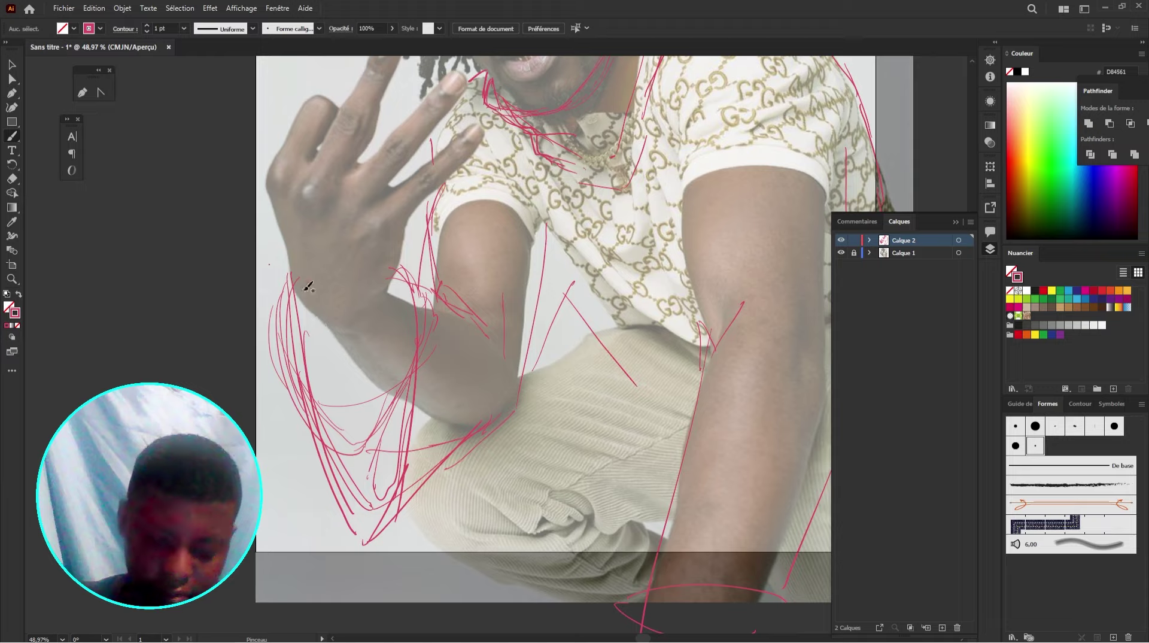
left_click_drag(298, 278, 353, 513)
Step: Sketch the headband outline across the forehead, replacing the unsatisfactory strokes
left_click_drag(667, 81, 564, 390)
left_click_drag(501, 232, 546, 276)
left_click_drag(379, 299, 475, 256)
key("ctrl+z")
key("ctrl+z")
left_click_drag(378, 257, 458, 217)
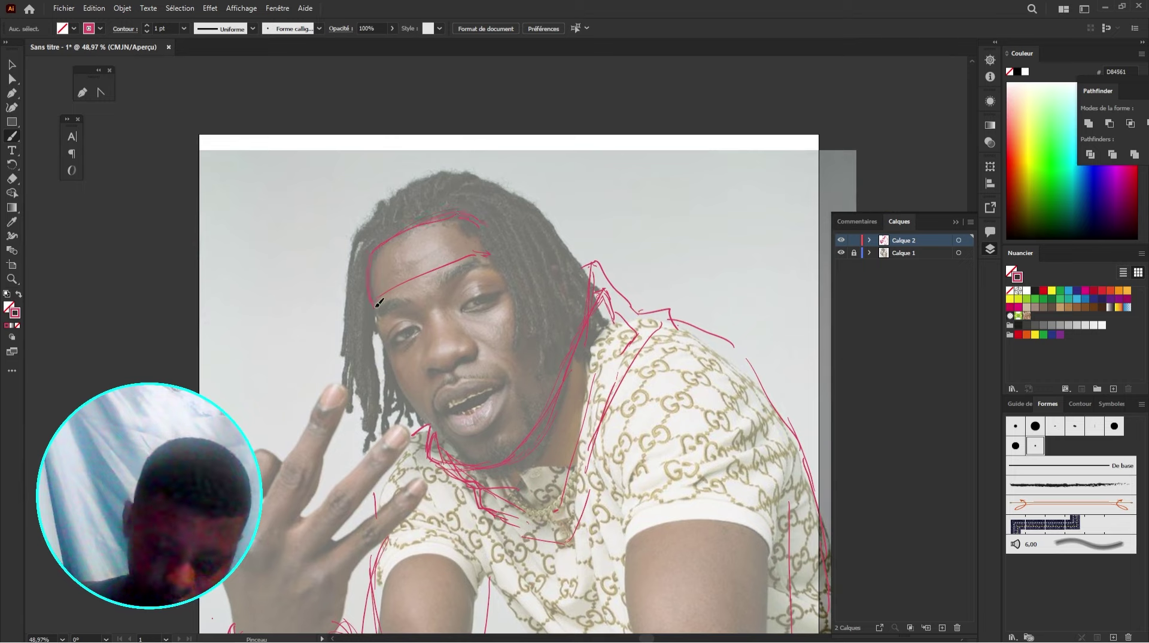
Step: Draw a slanted rectangular plate inside the headband and reinforce its edges
left_click_drag(382, 288, 387, 284)
left_click_drag(386, 283, 458, 251)
key("ctrl+z")
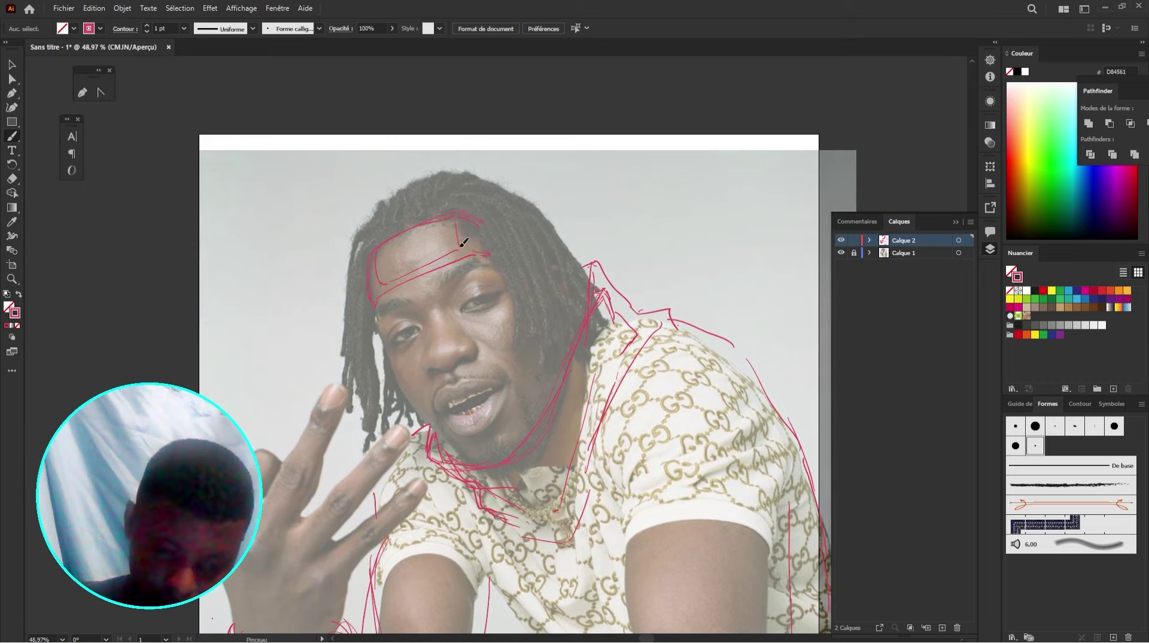
left_click_drag(380, 280, 457, 233)
left_click_drag(385, 277, 460, 243)
left_click_drag(526, 259, 533, 218)
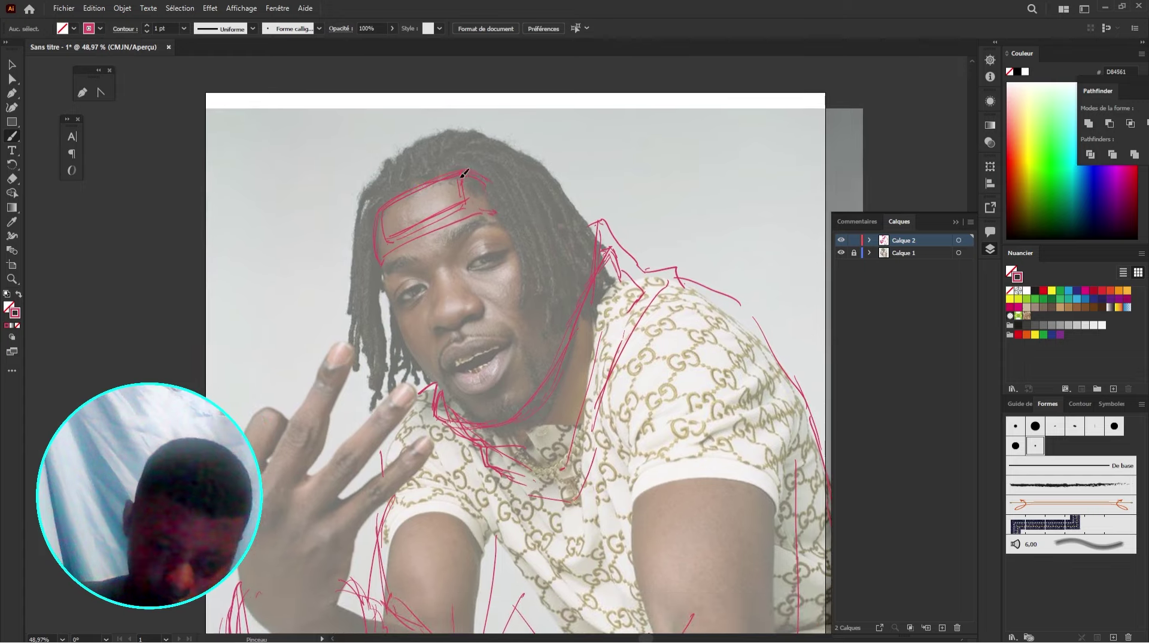
mouse_move(507, 234)
left_mouse_down()
mouse_move(529, 246)
mouse_move(483, 206)
mouse_move(521, 244)
left_mouse_up()
scroll(476, 285, "down", 2)
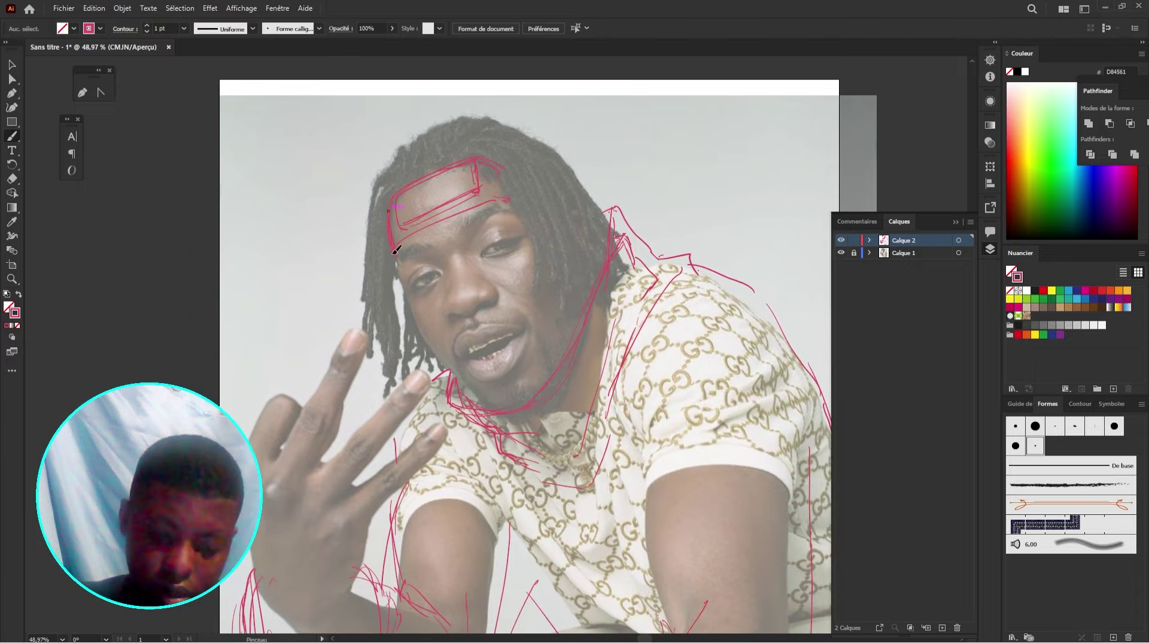
Step: Sketch the headband's knot and loose tails behind the head, reaching down to the shoulder
mouse_move(593, 220)
left_mouse_down()
mouse_move(520, 163)
mouse_move(605, 111)
mouse_move(553, 243)
left_mouse_up()
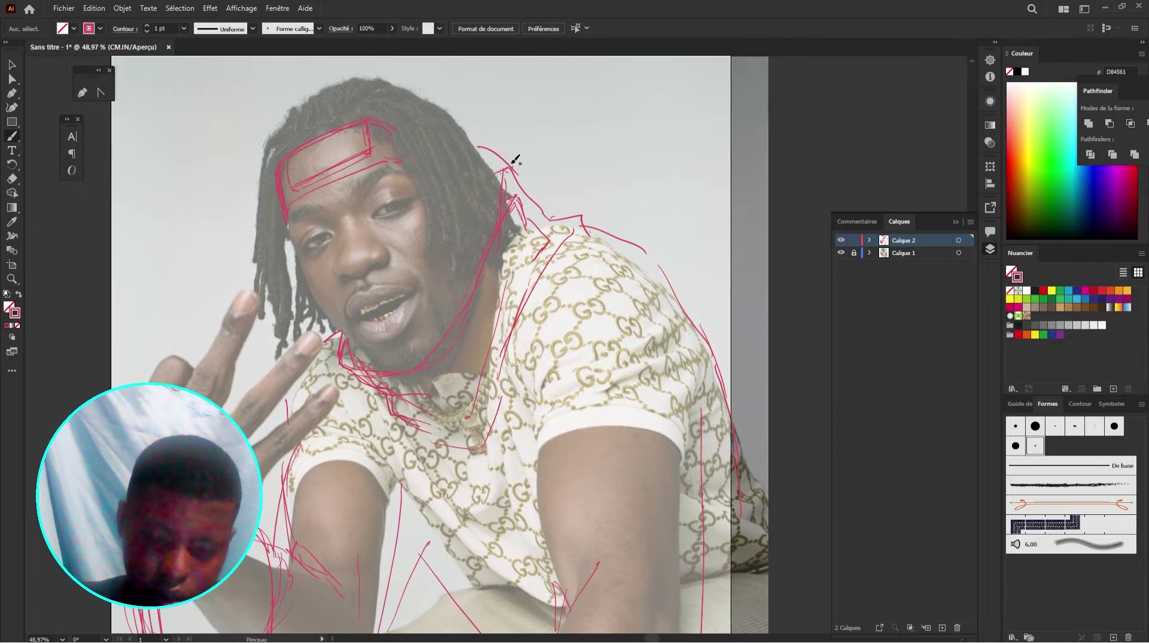
left_click_drag(515, 147, 563, 221)
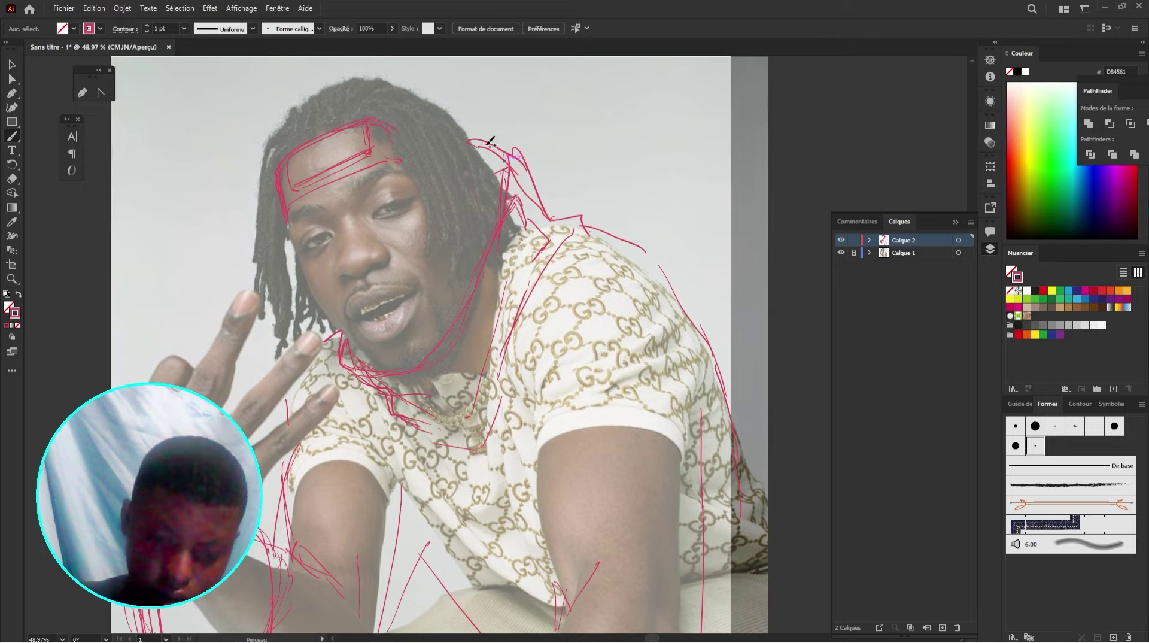
mouse_move(468, 141)
left_mouse_down()
mouse_move(535, 169)
mouse_move(580, 216)
left_mouse_up()
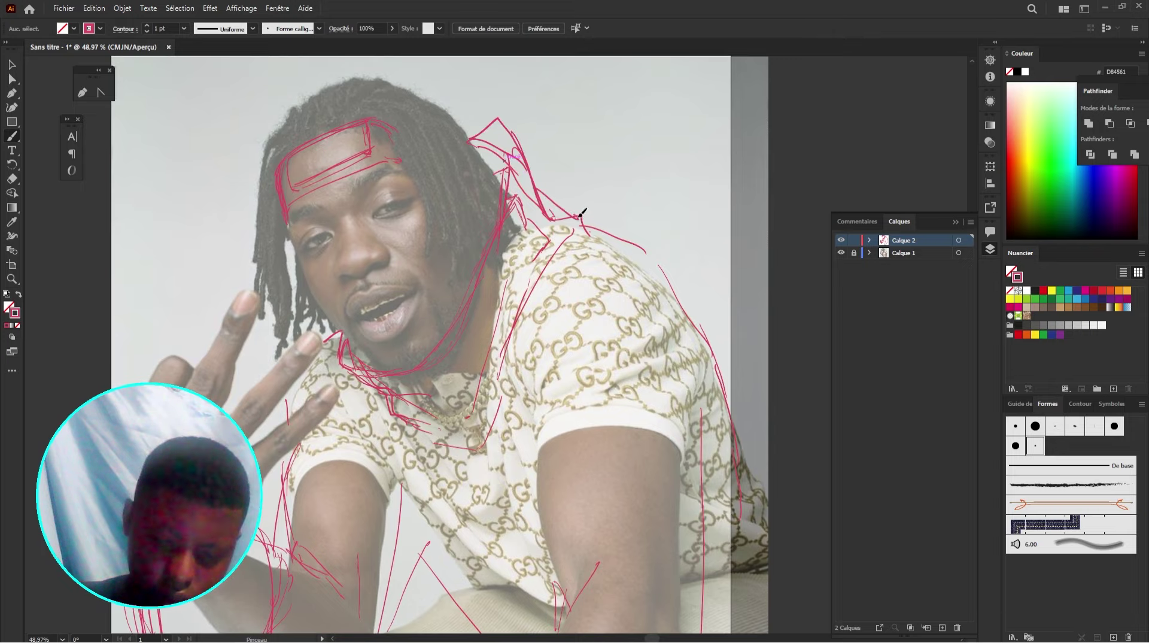
Step: Draw a letter G as the emblem inside the headband plate
mouse_move(609, 340)
left_mouse_down()
mouse_move(641, 231)
mouse_move(536, 296)
mouse_move(588, 236)
mouse_move(688, 327)
mouse_move(707, 398)
left_mouse_up()
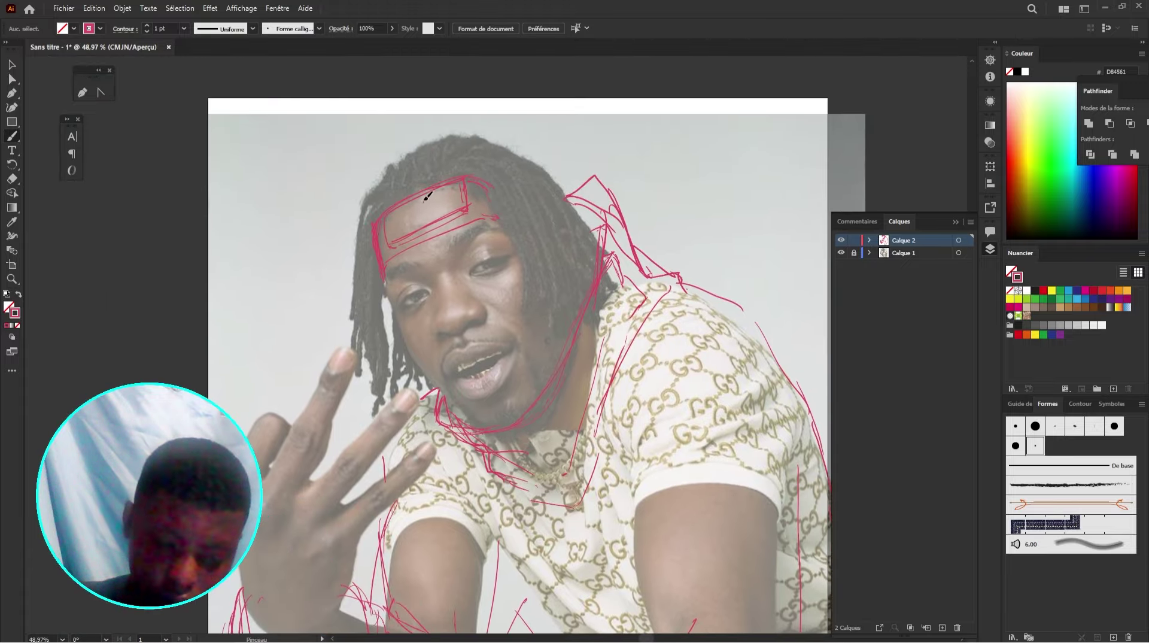
key("ctrl+z")
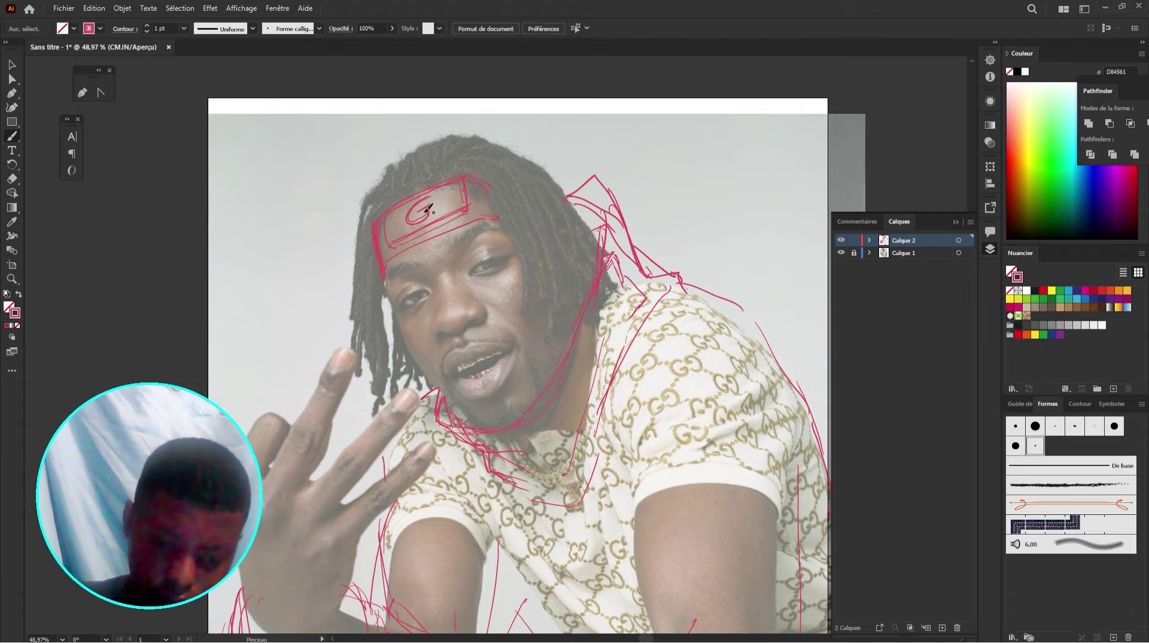
left_click_drag(430, 211, 377, 175)
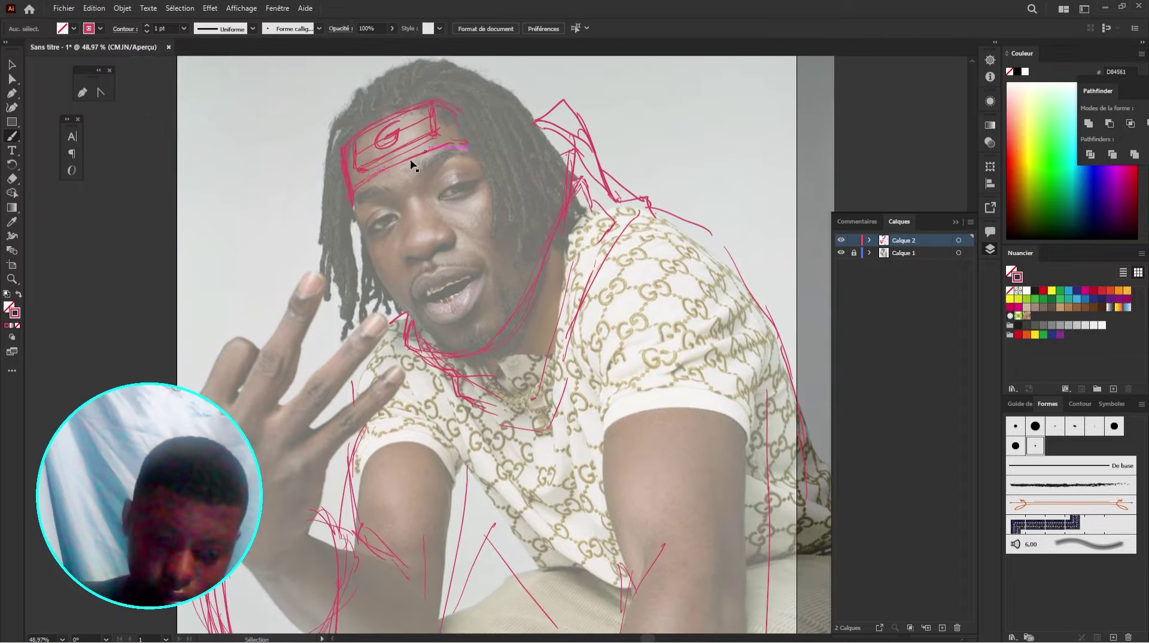
Step: Sketch the V-shaped neckline below the chin and the garment's front edge diagonally down the chest to the hem
left_click_drag(545, 237, 476, 185)
left_click_drag(414, 300, 471, 376)
left_click_drag(419, 301, 470, 373)
mouse_move(501, 374)
left_mouse_down()
mouse_move(432, 264)
mouse_move(448, 274)
left_mouse_up()
left_click_drag(421, 269, 501, 401)
mouse_move(423, 453)
left_mouse_down()
mouse_move(396, 336)
mouse_move(446, 353)
left_mouse_up()
left_click_drag(333, 377, 416, 314)
mouse_move(410, 382)
left_mouse_down()
mouse_move(449, 322)
mouse_move(526, 252)
left_mouse_up()
left_click_drag(385, 431, 411, 474)
mouse_move(509, 198)
left_mouse_down()
mouse_move(424, 298)
mouse_move(366, 550)
left_mouse_up()
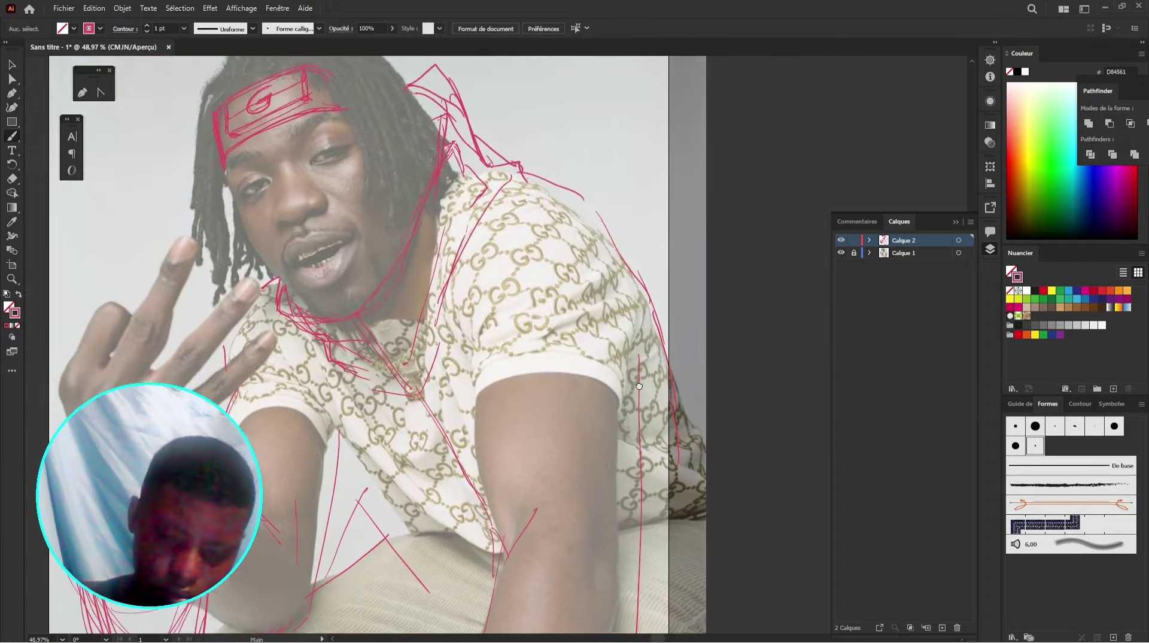
mouse_move(435, 81)
left_mouse_down()
mouse_move(465, 168)
mouse_move(489, 186)
mouse_move(536, 181)
mouse_move(544, 164)
left_mouse_up()
key("ctrl+z")
key("ctrl+z")
left_click_drag(343, 271, 343, 228)
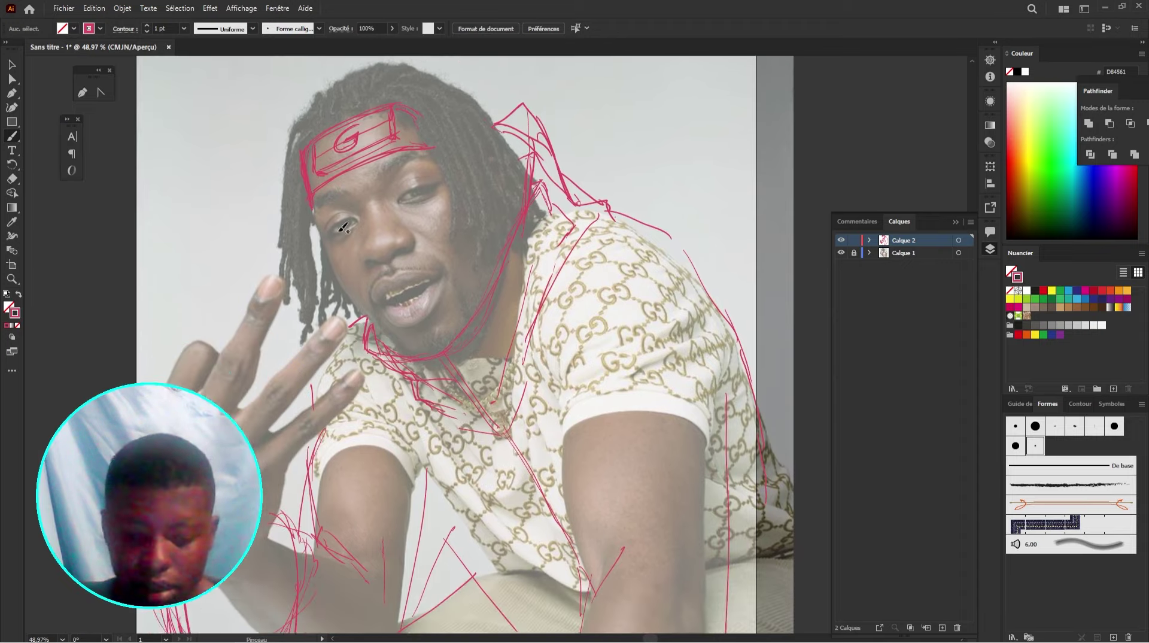
scroll(358, 296, "down", 2)
mouse_move(405, 362)
left_mouse_down()
mouse_move(359, 329)
mouse_move(352, 303)
left_mouse_up()
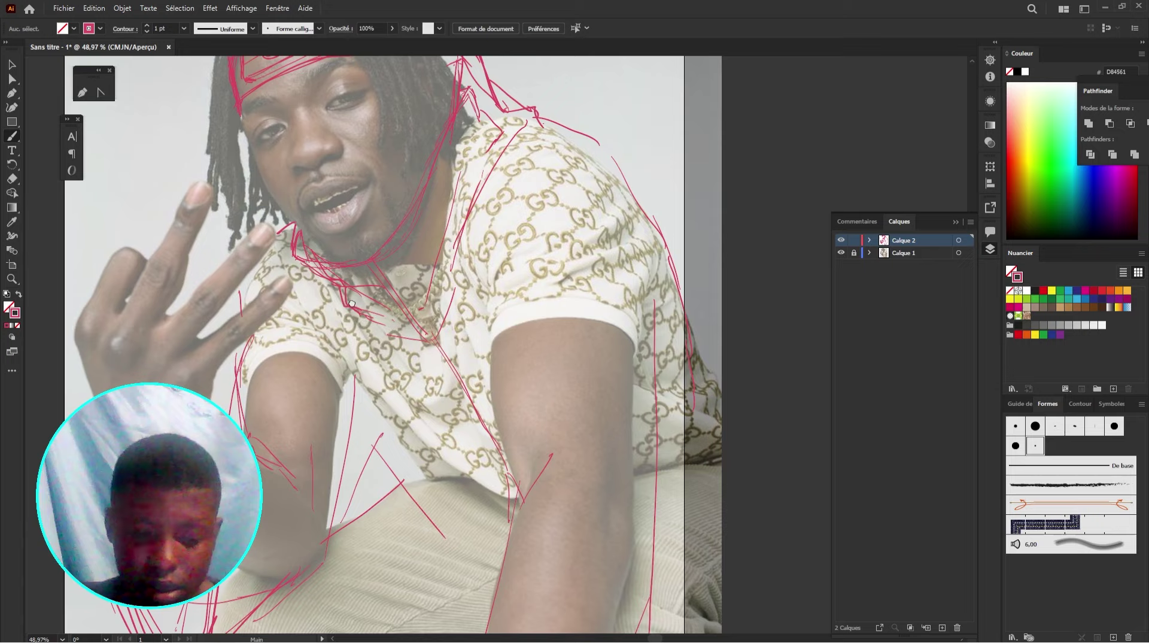
left_click_drag(253, 393, 268, 303)
mouse_move(301, 344)
left_mouse_down()
mouse_move(333, 343)
mouse_move(325, 385)
left_mouse_up()
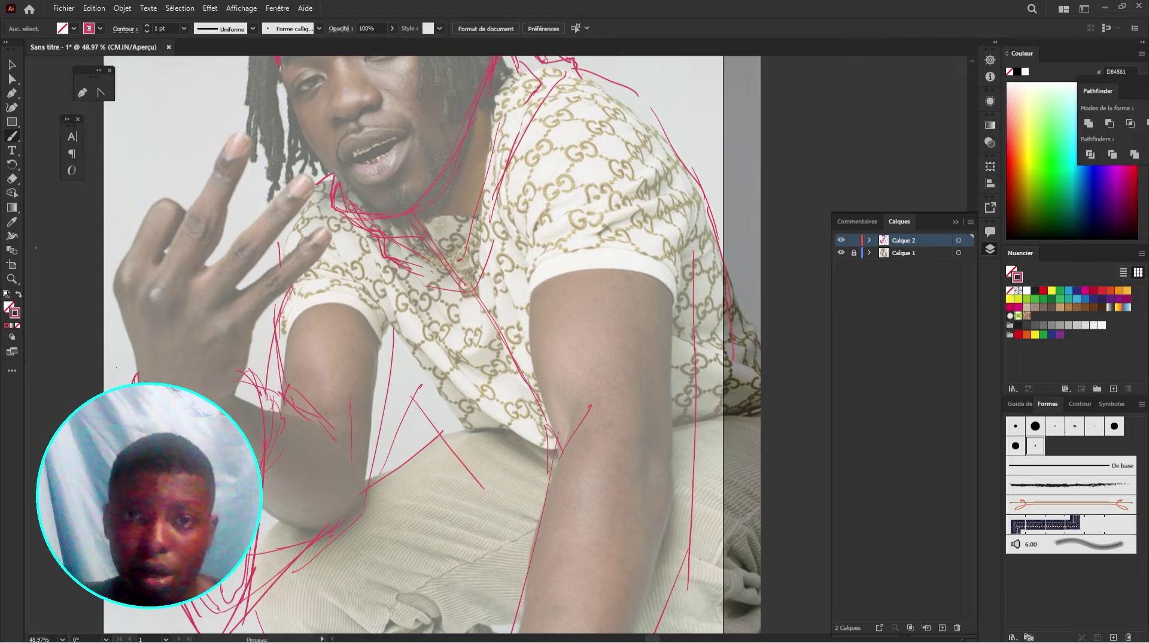
left_click_drag(315, 261, 284, 375)
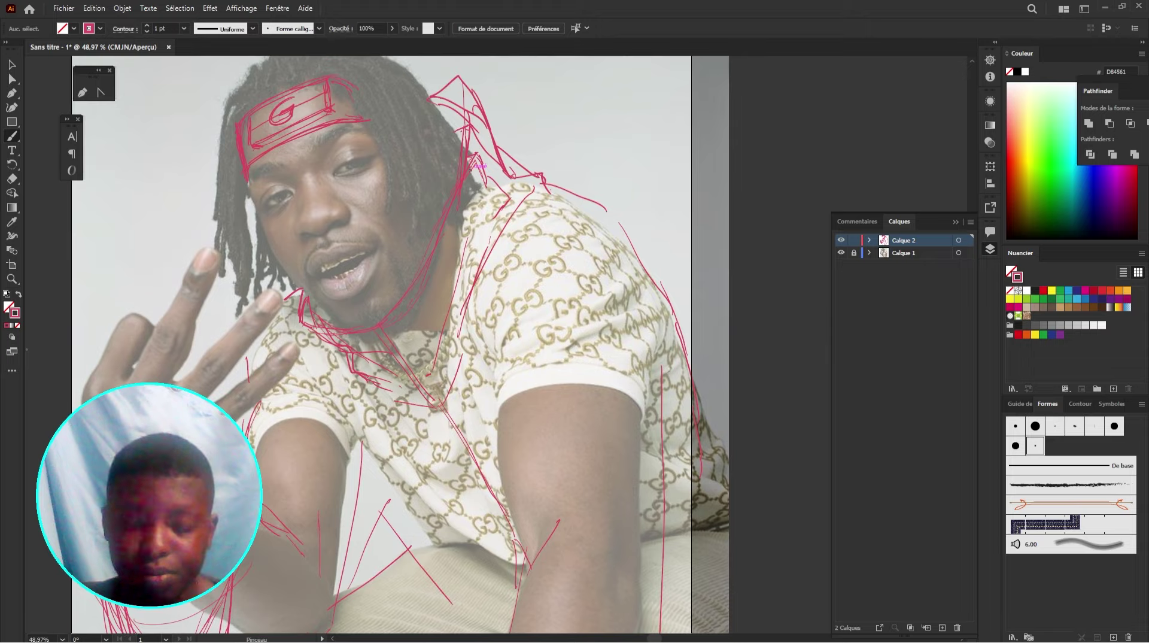
Step: Add a new layer above the locked sketch layer, keep the Paintbrush options, and set the stroke colour to 000000
double_click(11, 137)
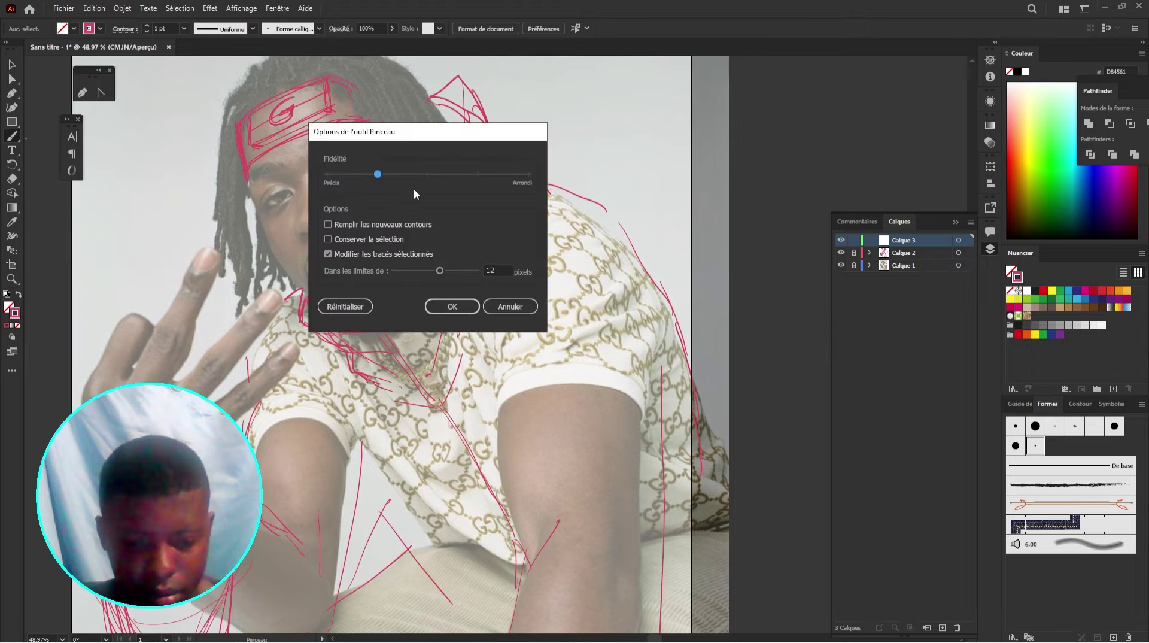
left_click(453, 306)
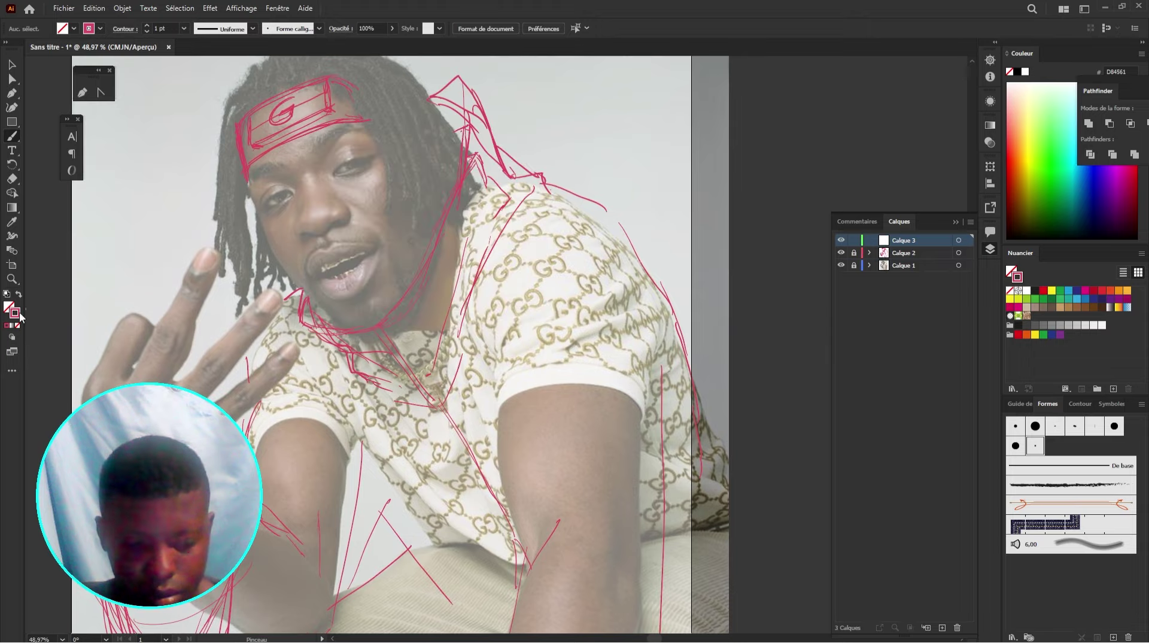
double_click(16, 313)
type("000000")
left_click(860, 181)
Step: Outline the upper and lower lids of both eyes in black with the Paintbrush, following the photo
scroll(348, 168, "up", 5)
mouse_move(348, 168)
left_mouse_down()
mouse_move(528, 268)
mouse_move(609, 246)
left_mouse_up()
mouse_move(535, 279)
left_mouse_down()
mouse_move(629, 205)
mouse_move(735, 180)
mouse_move(536, 279)
left_mouse_up()
scroll(605, 297, "left", 1)
left_click_drag(514, 348, 599, 320)
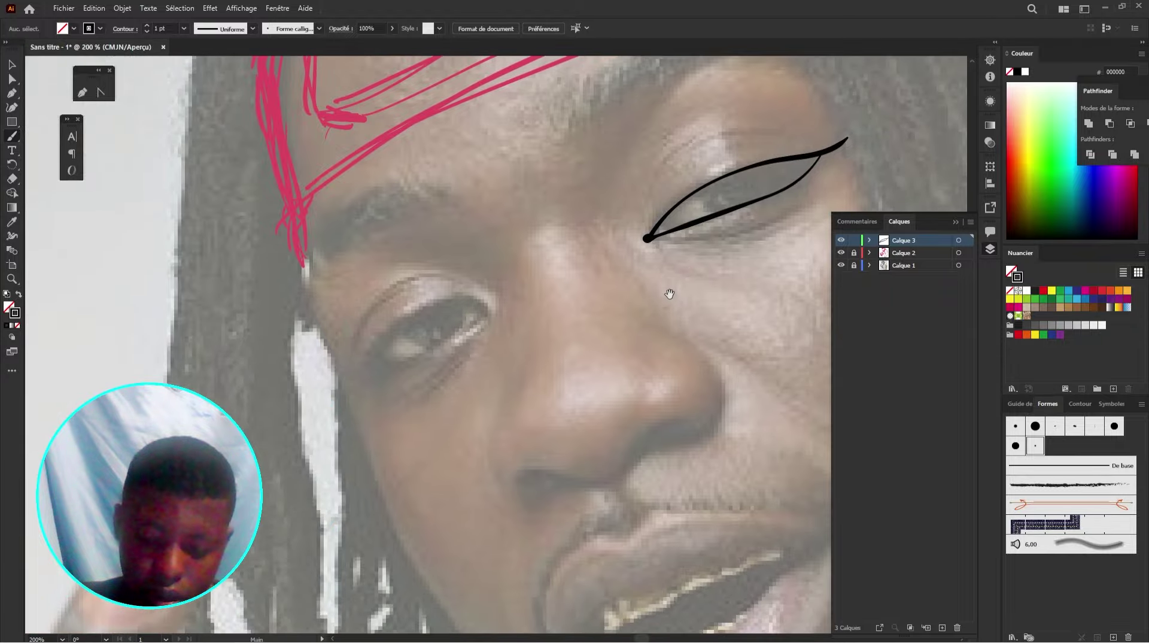
left_click_drag(706, 280, 677, 295)
left_click_drag(515, 321, 574, 306)
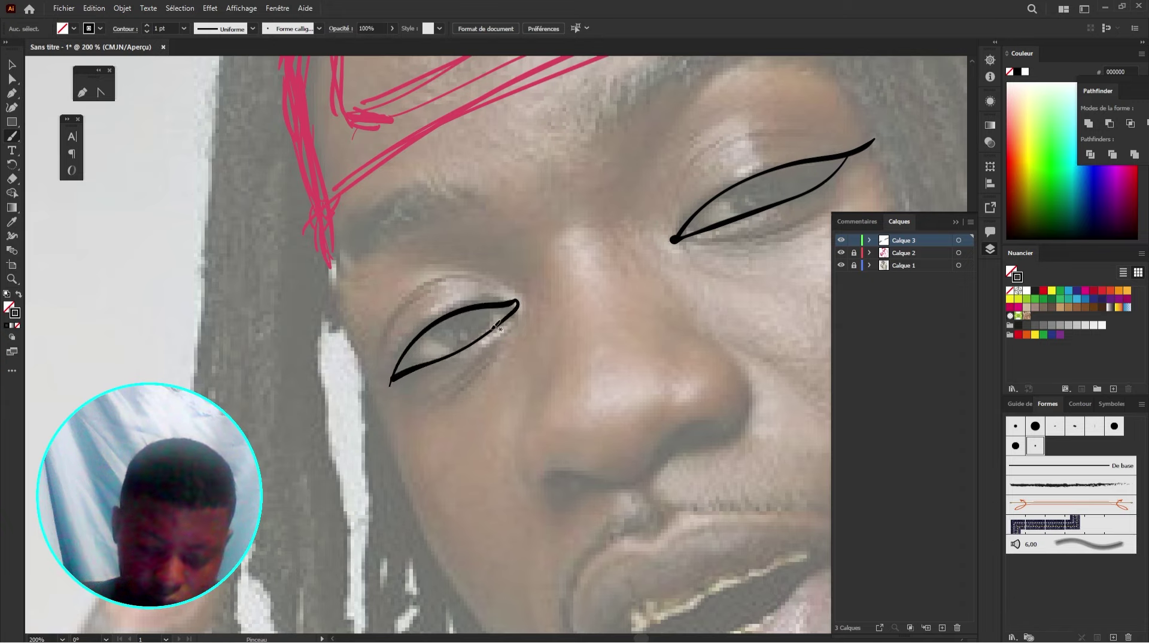
Step: Ink the upper eyelid crease, short inner-corner lashes and under-eye fold of the eye nearest the loose dreadlocks
scroll(561, 310, "right", 4)
scroll(609, 335, "right", 2)
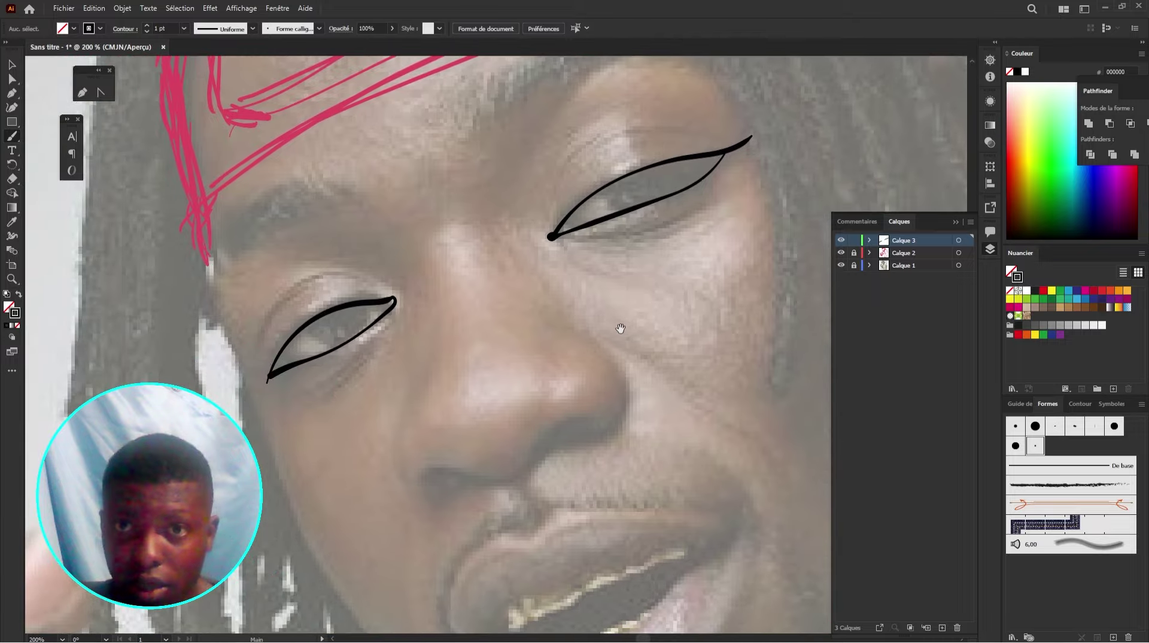
scroll(585, 247, "up", 3)
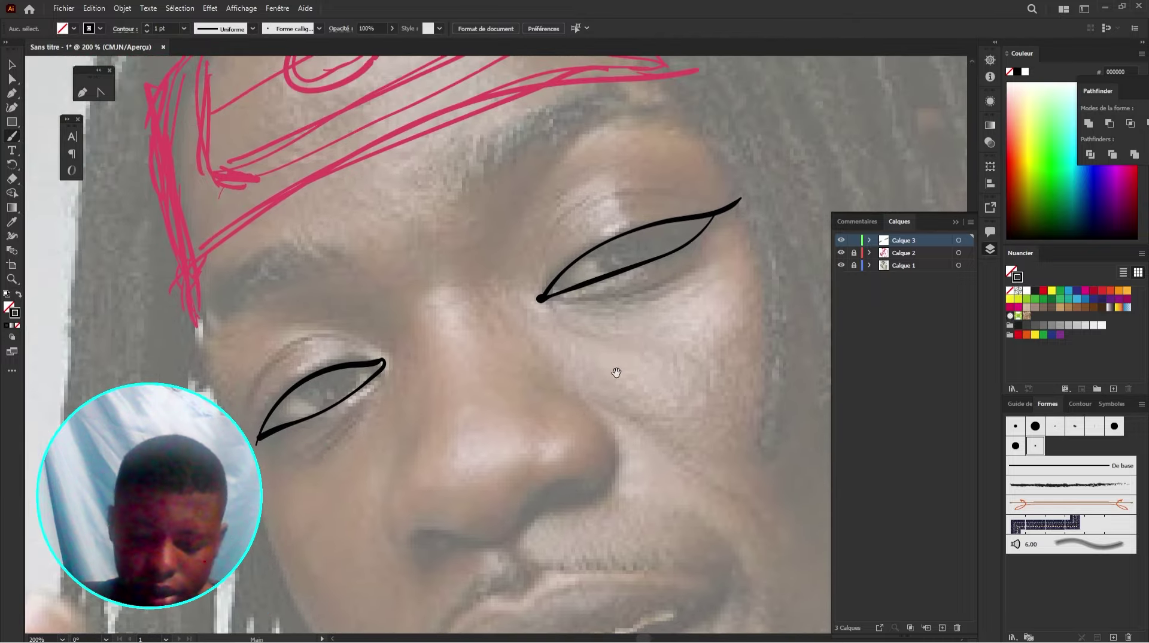
left_click_drag(545, 307, 563, 300)
left_click_drag(554, 306, 695, 258)
left_click_drag(594, 243, 611, 266)
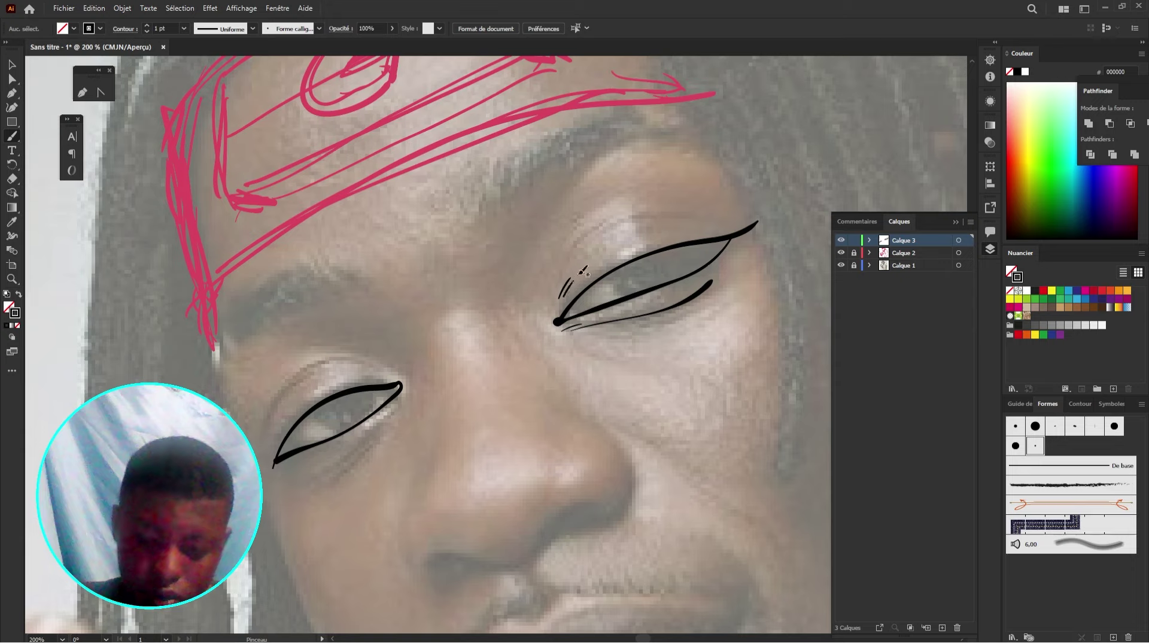
left_click_drag(638, 215, 671, 212)
Step: Ink the eyelid crease and the under-eye fold of the other eye, above the raised hand
left_click_drag(526, 359, 642, 253)
left_click_drag(379, 346, 432, 261)
left_click_drag(417, 275, 454, 259)
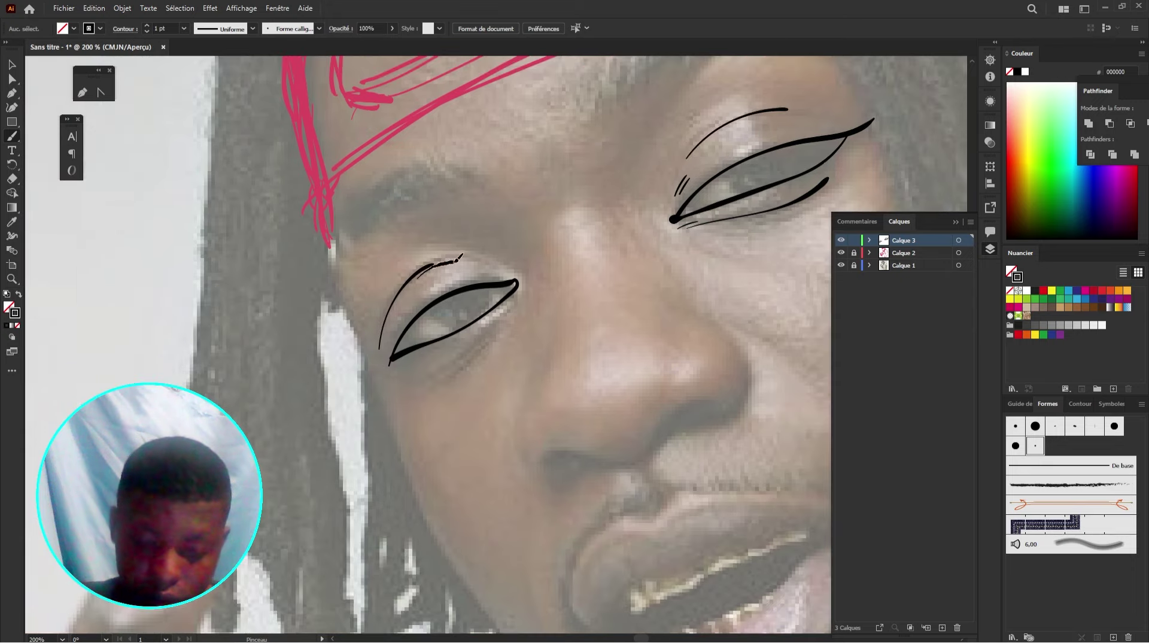
left_click_drag(527, 311, 543, 293)
left_click_drag(425, 359, 533, 289)
Step: Outline the nose in black, drawing the nostril base and the curved wing on each side
left_click_drag(700, 307, 583, 241)
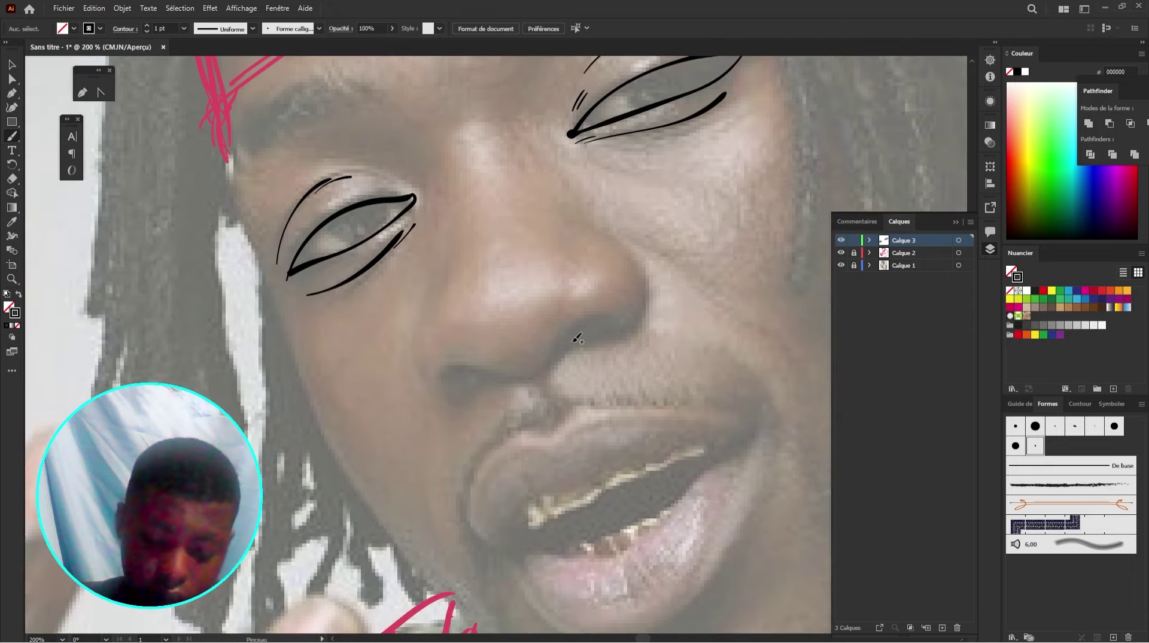
mouse_move(569, 329)
left_mouse_down()
mouse_move(549, 359)
mouse_move(444, 377)
mouse_move(609, 315)
left_mouse_up()
left_click_drag(622, 300, 604, 314)
mouse_move(619, 264)
left_mouse_down()
mouse_move(617, 333)
mouse_move(566, 357)
mouse_move(628, 325)
mouse_move(559, 355)
left_mouse_up()
key("ctrl+z")
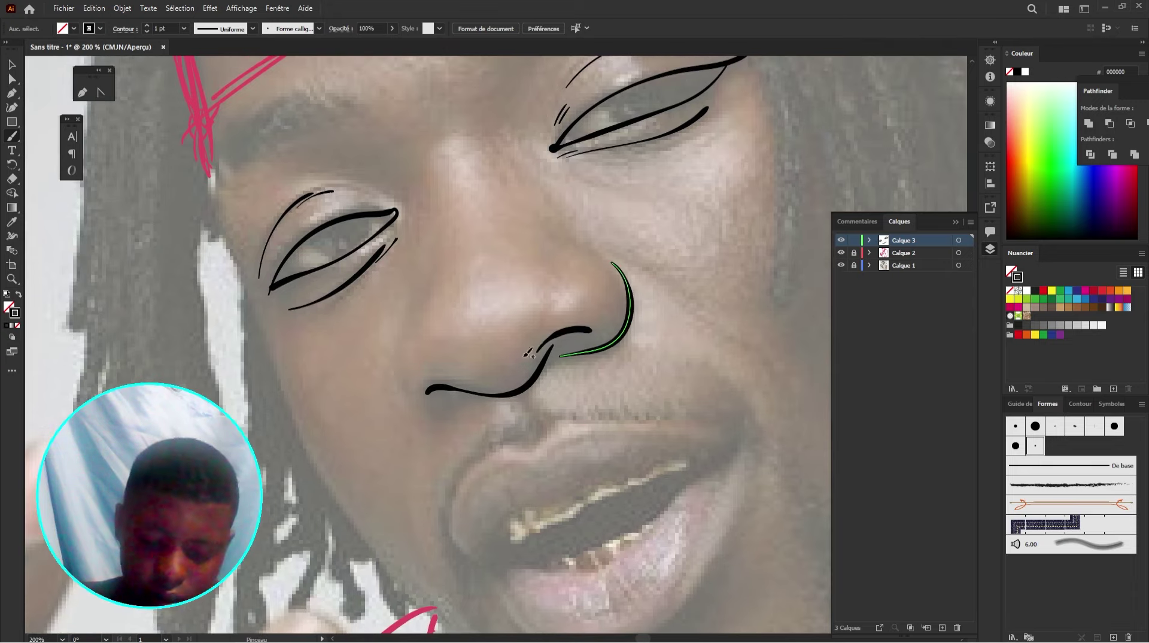
mouse_move(475, 398)
left_mouse_down()
mouse_move(425, 412)
mouse_move(402, 324)
left_mouse_up()
Step: Outline the upper lip in black from corner to corner, following the photo
left_click_drag(678, 280, 640, 295)
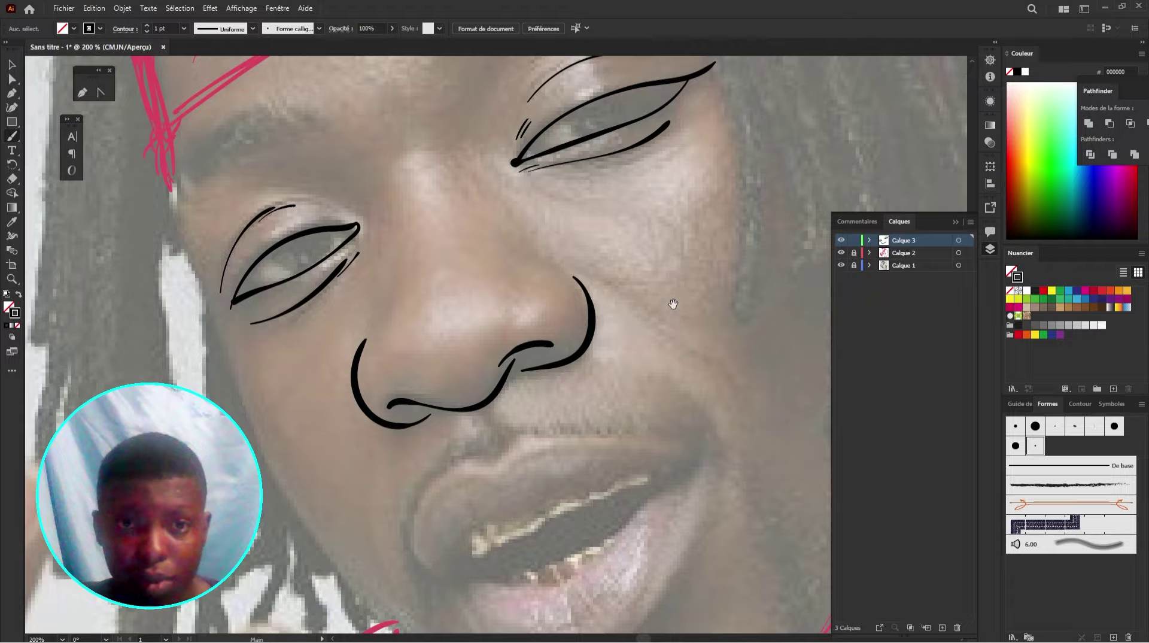
mouse_move(690, 389)
left_mouse_down()
mouse_move(644, 299)
mouse_move(654, 229)
left_mouse_up()
mouse_move(661, 290)
left_mouse_down()
mouse_move(612, 316)
mouse_move(455, 356)
mouse_move(394, 389)
mouse_move(574, 281)
mouse_move(670, 279)
left_mouse_up()
key("ctrl+z")
scroll(624, 282, "right", 2)
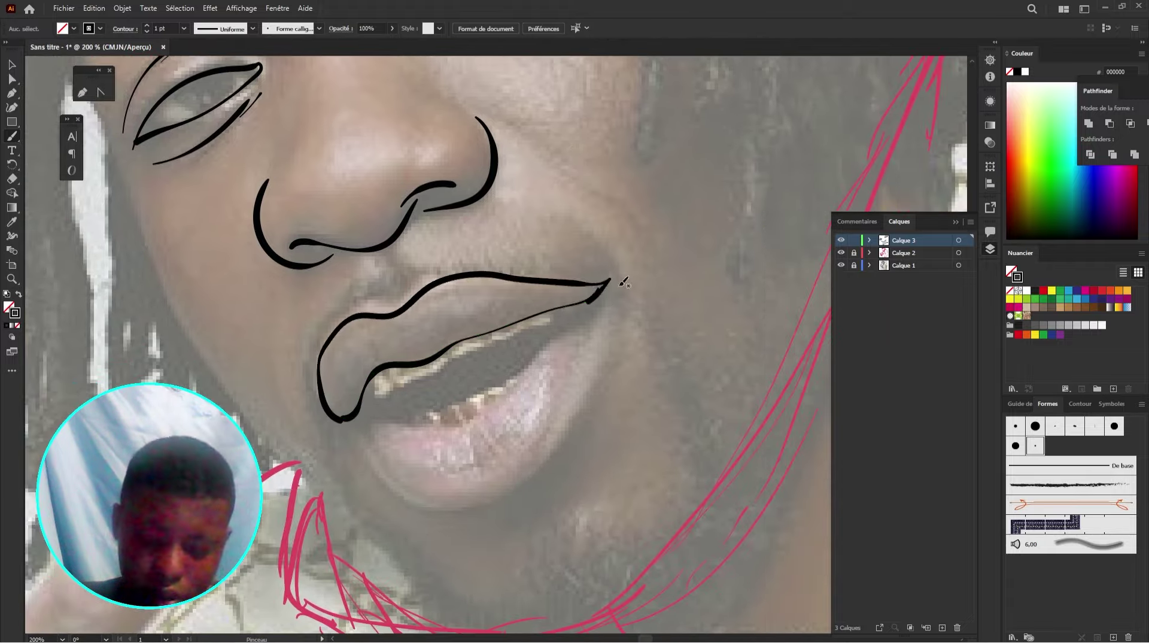
Step: Ink the mouth opening, the edges of the teeth and the contour of the lower lip
left_click_drag(591, 301, 505, 325)
mouse_move(608, 282)
left_mouse_down()
mouse_move(441, 509)
mouse_move(342, 420)
left_mouse_up()
left_click_drag(573, 309, 363, 406)
mouse_move(577, 308)
left_mouse_down()
mouse_move(516, 380)
mouse_move(380, 402)
left_mouse_up()
mouse_move(528, 363)
left_mouse_down()
mouse_move(479, 395)
mouse_move(387, 410)
left_mouse_up()
left_click_drag(594, 294, 567, 313)
Step: Ink the first long dreadlocks falling from the crown past the temple to cheek level, with rounded tips
key("ctrl+space")
left_click_drag(687, 250, 540, 385)
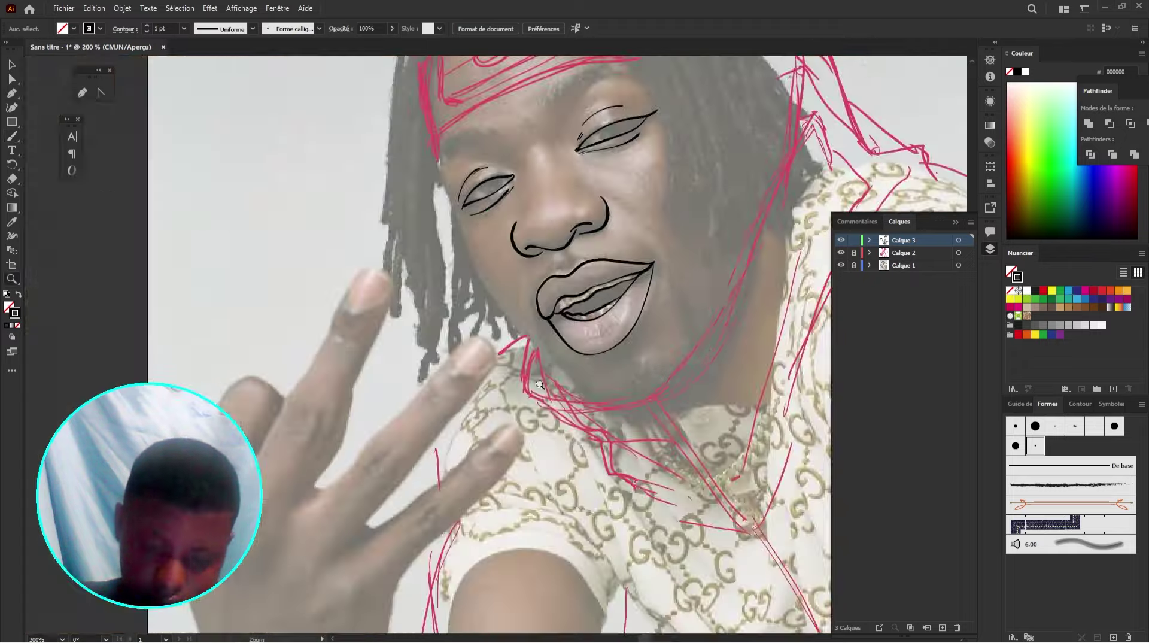
key("space")
left_click_drag(691, 153, 577, 287)
key("ctrl+space")
left_click_drag(516, 120, 570, 119)
mouse_move(413, 136)
left_mouse_down()
mouse_move(480, 187)
mouse_move(573, 345)
mouse_move(497, 184)
left_mouse_up()
left_click_drag(542, 258, 509, 172)
mouse_move(577, 306)
left_mouse_down()
mouse_move(626, 471)
mouse_move(496, 138)
mouse_move(624, 450)
left_mouse_up()
key("space")
mouse_move(686, 387)
left_mouse_down()
mouse_move(602, 341)
mouse_move(641, 383)
left_mouse_up()
mouse_move(376, 111)
left_mouse_down()
mouse_move(519, 192)
mouse_move(585, 247)
mouse_move(476, 114)
left_mouse_up()
left_click_drag(557, 246, 600, 441)
Step: Add further dreadlock strands behind the first ones, down the side of the head to their tips
key("space")
left_click_drag(600, 359, 546, 352)
left_click_drag(347, 84, 655, 330)
key("ctrl+z")
left_click_drag(610, 273, 623, 295)
left_click_drag(541, 258, 553, 257)
left_click_drag(521, 194, 585, 367)
mouse_move(577, 276)
left_mouse_down()
mouse_move(605, 379)
mouse_move(590, 430)
left_mouse_up()
Step: Close the dreadlock roots at the crown and ink the outermost strand along the top of the head
key("space")
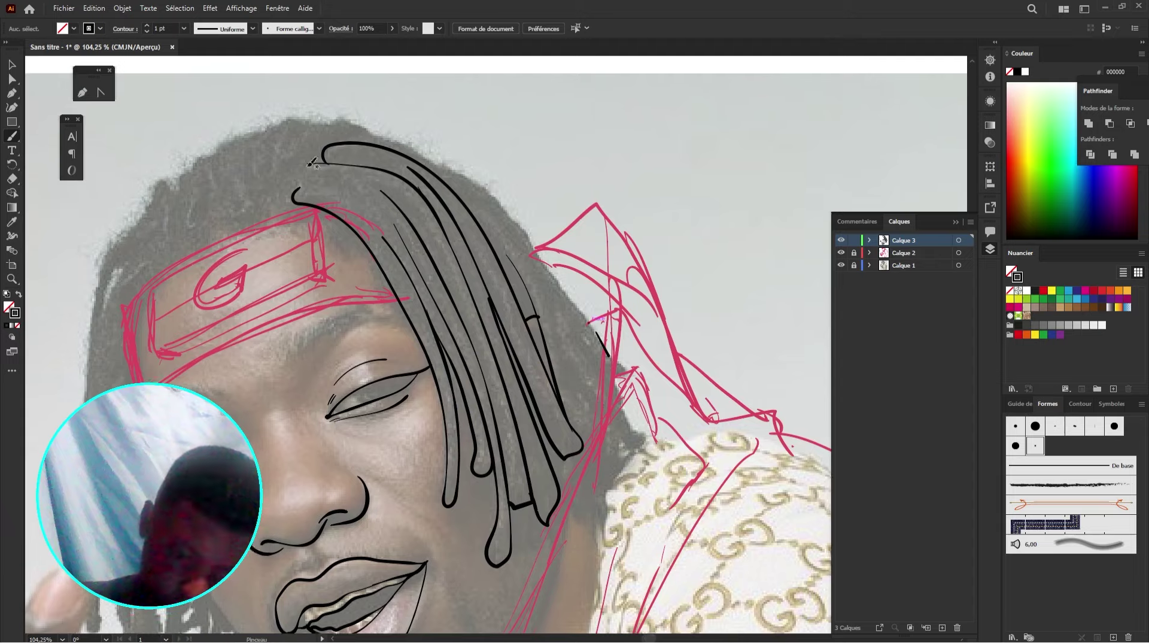
left_click_drag(310, 165, 404, 239)
left_click_drag(299, 188, 326, 182)
mouse_move(327, 186)
left_mouse_down()
mouse_move(322, 198)
mouse_move(392, 158)
left_mouse_up()
mouse_move(261, 204)
left_mouse_down()
mouse_move(343, 130)
mouse_move(527, 257)
left_mouse_up()
Step: Ink the high collar's peak behind the head and its inner edge running along the jaw
key("space")
left_click_drag(527, 212, 429, 157)
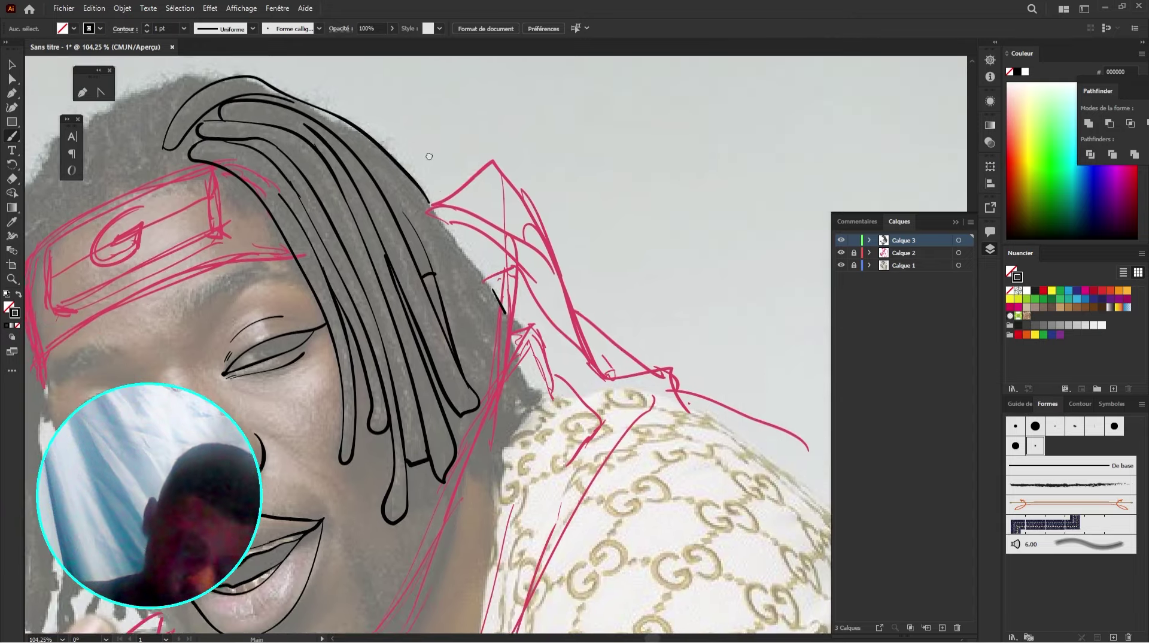
left_click_drag(431, 205, 608, 379)
key("ctrl+space")
left_click_drag(771, 79, 688, 87)
key("ctrl+z")
left_click_drag(573, 152, 696, 252)
mouse_move(617, 124)
left_mouse_down()
mouse_move(505, 441)
mouse_move(410, 397)
left_mouse_up()
Step: Outline the folded collar front under the chin and the V-shaped neckline
mouse_move(571, 454)
left_mouse_down()
mouse_move(590, 409)
mouse_move(533, 428)
left_mouse_up()
left_click_drag(472, 415, 543, 514)
left_click_drag(415, 420, 442, 422)
left_click_drag(402, 416, 527, 494)
left_click_drag(443, 452, 509, 488)
left_click_drag(544, 482, 520, 510)
left_click_drag(508, 564, 541, 494)
Step: Ink the collar's outer edge from the shoulder down to the neckline and refine its raised tip behind the head
mouse_move(520, 509)
left_mouse_down()
mouse_move(547, 415)
mouse_move(647, 235)
left_mouse_up()
left_click_drag(573, 160, 646, 236)
key("space")
mouse_move(722, 272)
left_mouse_down()
mouse_move(664, 311)
mouse_move(600, 182)
mouse_move(676, 341)
left_mouse_up()
left_click_drag(451, 181, 502, 211)
left_click_drag(454, 195, 500, 258)
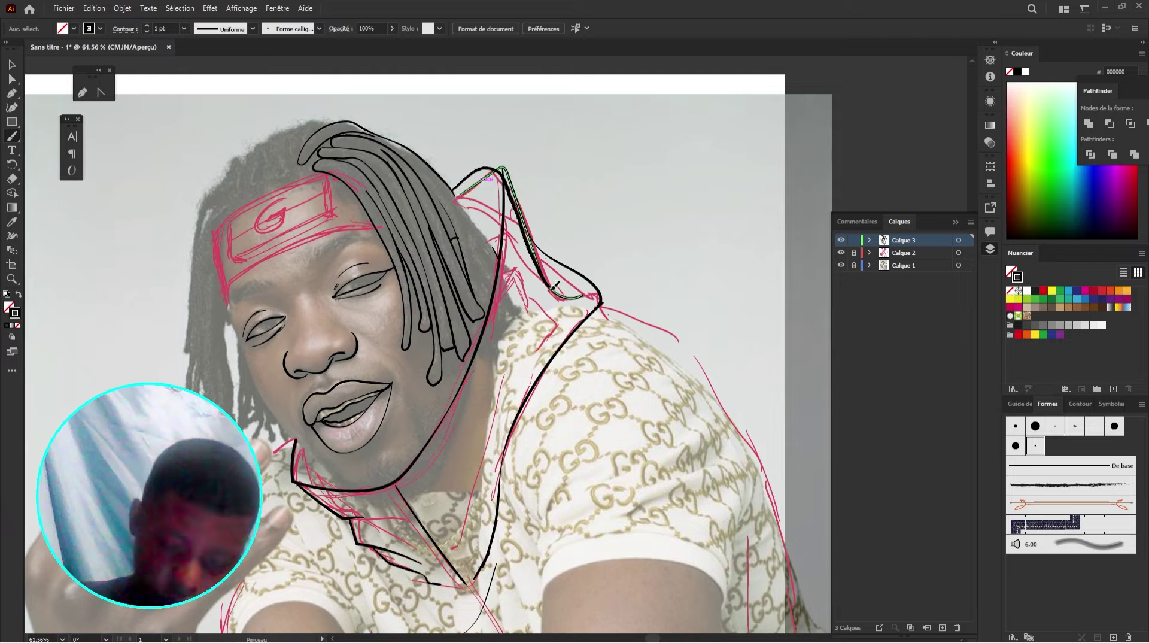
Step: Outline the shoulder and the outer edge of the upper sleeve on the lowered arm
left_click_drag(623, 295, 523, 185)
left_click_drag(515, 133, 525, 185)
mouse_move(509, 239)
left_mouse_down()
mouse_move(694, 481)
mouse_move(704, 548)
left_mouse_up()
left_click_drag(704, 548, 652, 364)
left_click_drag(561, 315, 575, 339)
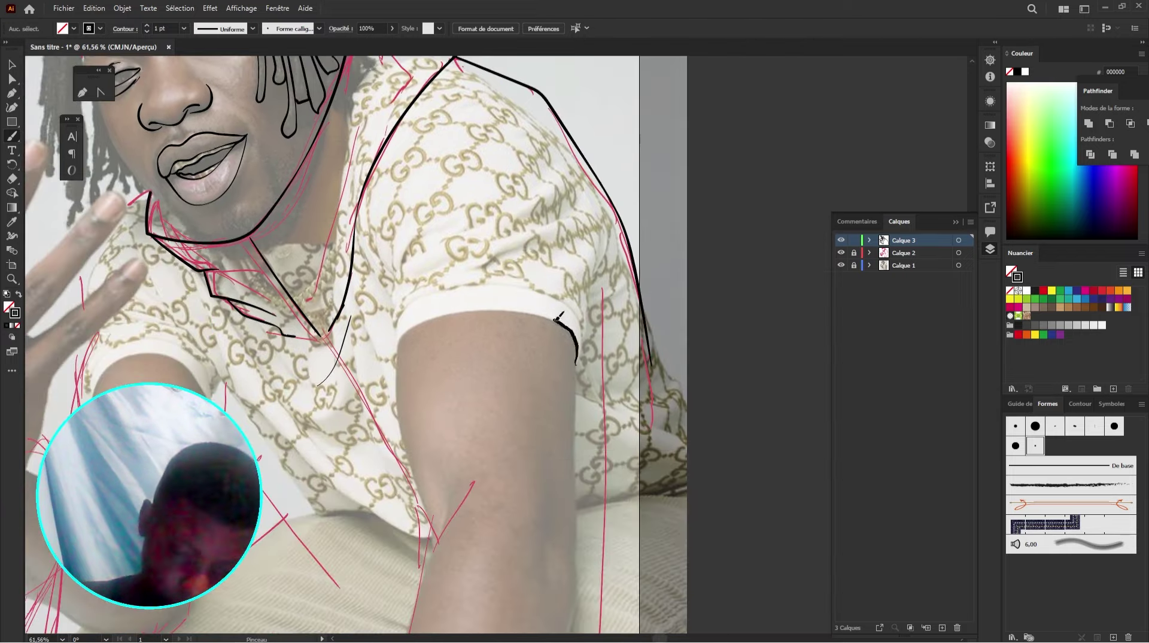
key("ctrl+z")
Step: Ink the garment line down the chest beside the lowered arm and the long edges of that arm's sleeve
mouse_move(387, 282)
left_mouse_down()
mouse_move(456, 264)
mouse_move(487, 557)
left_mouse_up()
mouse_move(710, 352)
left_mouse_down()
mouse_move(603, 196)
mouse_move(572, 201)
left_mouse_up()
left_click_drag(422, 286, 444, 351)
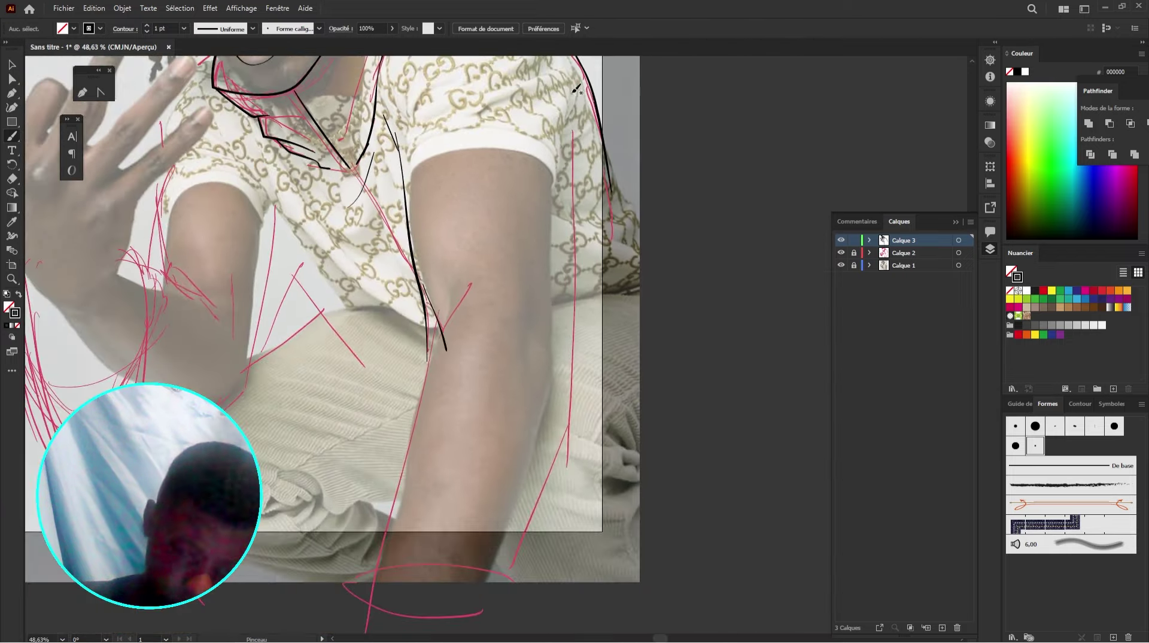
left_click_drag(572, 86, 546, 584)
mouse_move(580, 533)
left_mouse_down()
mouse_move(628, 329)
mouse_move(603, 467)
left_mouse_up()
key("ctrl+z")
left_click_drag(593, 60, 603, 527)
left_click_drag(569, 248, 507, 632)
Step: Ink the torso's edge on the raised-arm side and the angular garment folds at the waist
scroll(574, 269, "up", 5)
scroll(580, 299, "left", 3)
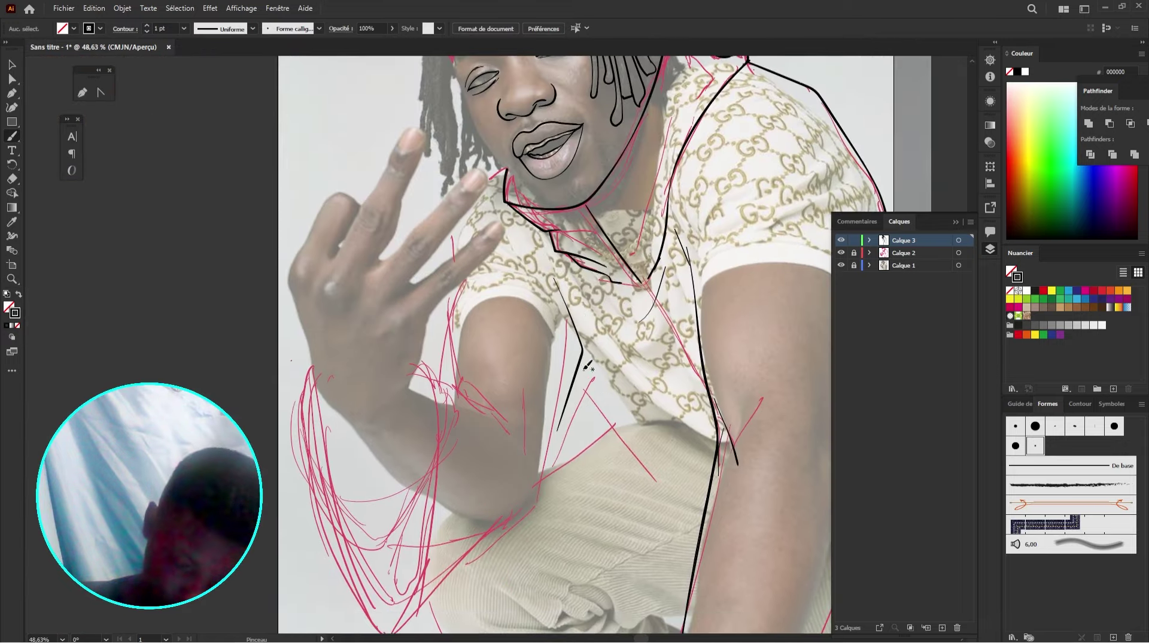
left_click_drag(579, 368, 664, 455)
left_click_drag(626, 435, 624, 355)
left_click_drag(538, 393, 609, 345)
mouse_move(610, 345)
left_mouse_down()
mouse_move(642, 449)
mouse_move(662, 327)
left_mouse_up()
Step: Outline the raised arm's wide hanging sleeve, including both sides of its opening and the edge toward the shoulder
mouse_move(611, 322)
left_mouse_down()
mouse_move(437, 542)
mouse_move(455, 557)
left_mouse_up()
left_click_drag(382, 284, 462, 554)
left_click_drag(491, 280, 481, 521)
scroll(481, 520, "up", 3)
scroll(480, 520, "right", 1)
left_click_drag(472, 377, 566, 449)
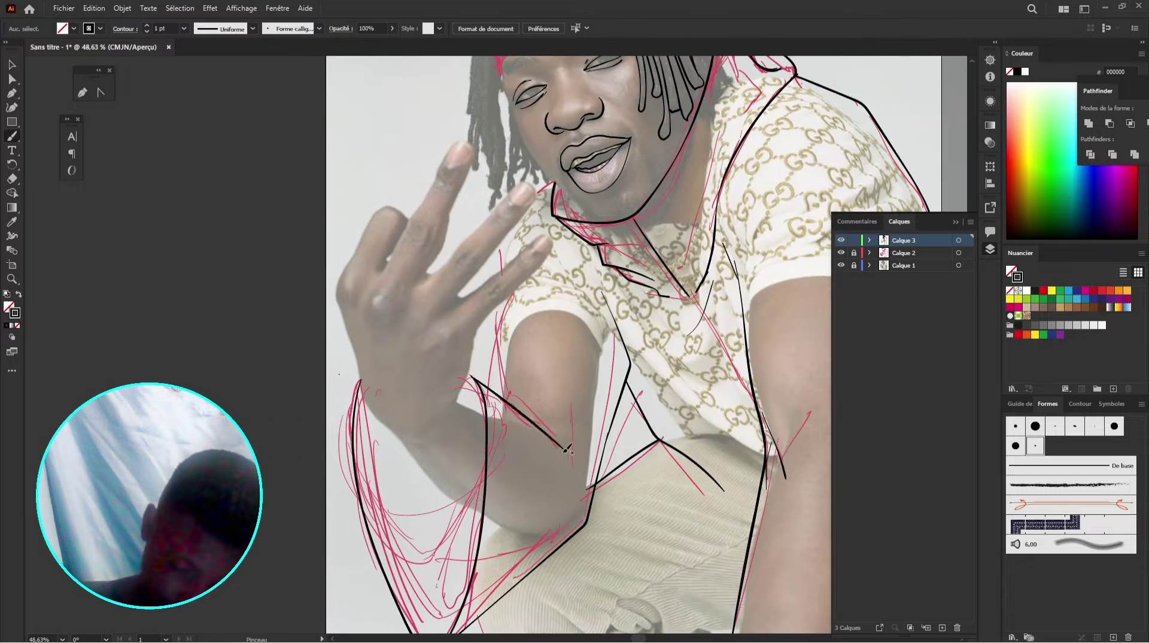
left_click_drag(495, 398, 505, 301)
left_click_drag(504, 301, 517, 420)
left_click_drag(514, 370, 515, 388)
Step: Ink the raised hand's outer contour, covering the little finger's lower edge, the wrist sides and the folded finger
scroll(509, 389, "up", 5)
left_click_drag(598, 287, 630, 197)
mouse_move(655, 136)
left_mouse_down()
mouse_move(486, 315)
mouse_move(528, 228)
left_mouse_up()
left_click_drag(549, 210, 511, 336)
scroll(512, 336, "down", 1)
scroll(512, 337, "left", 2)
left_click_drag(307, 71, 366, 326)
scroll(407, 428, "up", 5)
scroll(407, 428, "left", 2)
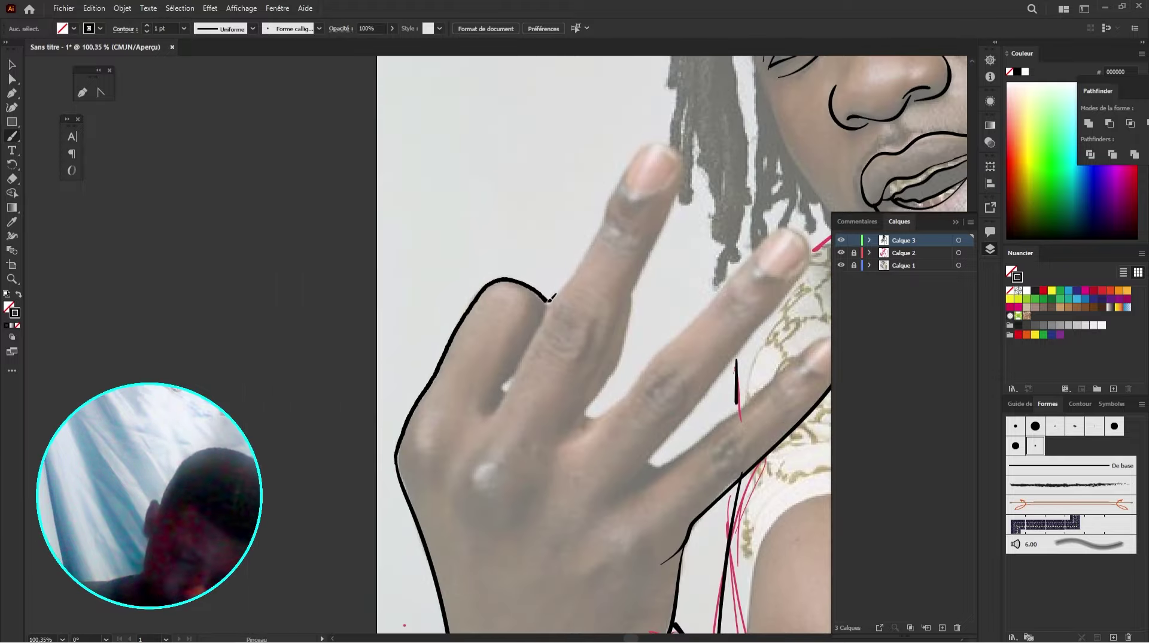
Step: Ink the inner edge of the folded finger and the small gap beside the tallest raised finger
left_click_drag(549, 301, 515, 335)
left_click_drag(461, 449, 519, 337)
left_click_drag(657, 197, 601, 323)
mouse_move(627, 347)
left_mouse_down()
mouse_move(620, 290)
mouse_move(606, 322)
left_mouse_up()
key("ctrl+z")
left_click_drag(417, 439, 450, 403)
left_click_drag(425, 429, 464, 380)
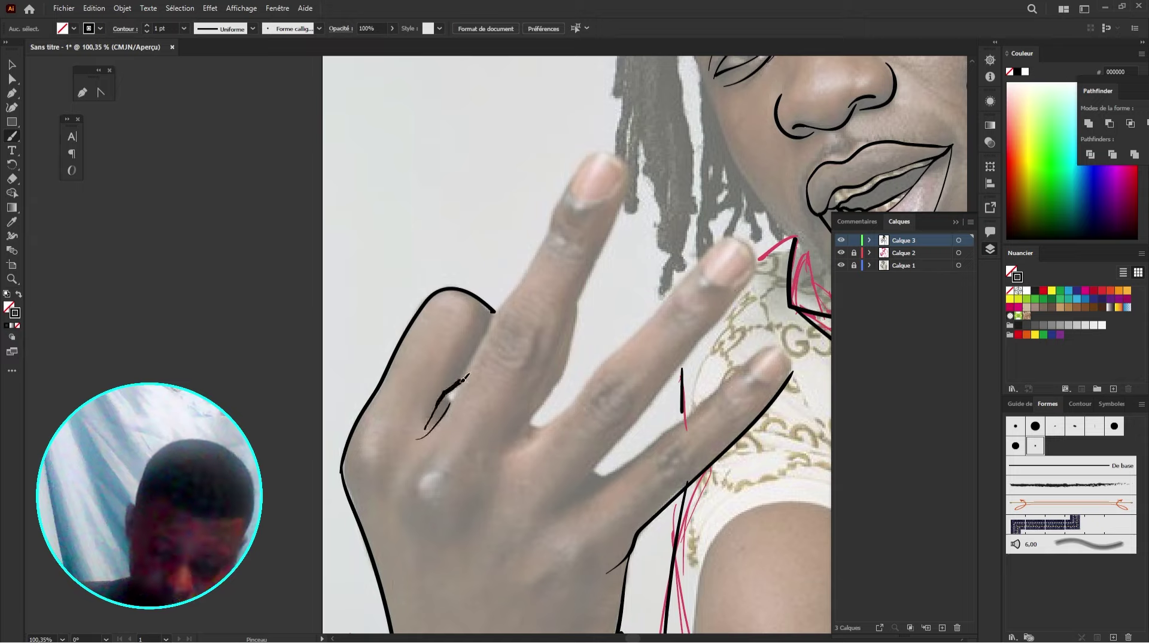
Step: Outline the tallest raised finger on both sides, from its base around the fingertip
left_click_drag(532, 253, 544, 243)
mouse_move(539, 263)
left_mouse_down()
mouse_move(419, 425)
mouse_move(503, 329)
left_mouse_up()
left_click_drag(491, 383, 502, 329)
left_click_drag(514, 273, 502, 330)
left_click_drag(500, 336, 408, 543)
left_click_drag(600, 470, 631, 273)
mouse_move(479, 335)
left_mouse_down()
mouse_move(460, 377)
mouse_move(440, 381)
left_mouse_up()
mouse_move(455, 395)
left_mouse_down()
mouse_move(455, 268)
mouse_move(468, 383)
left_mouse_up()
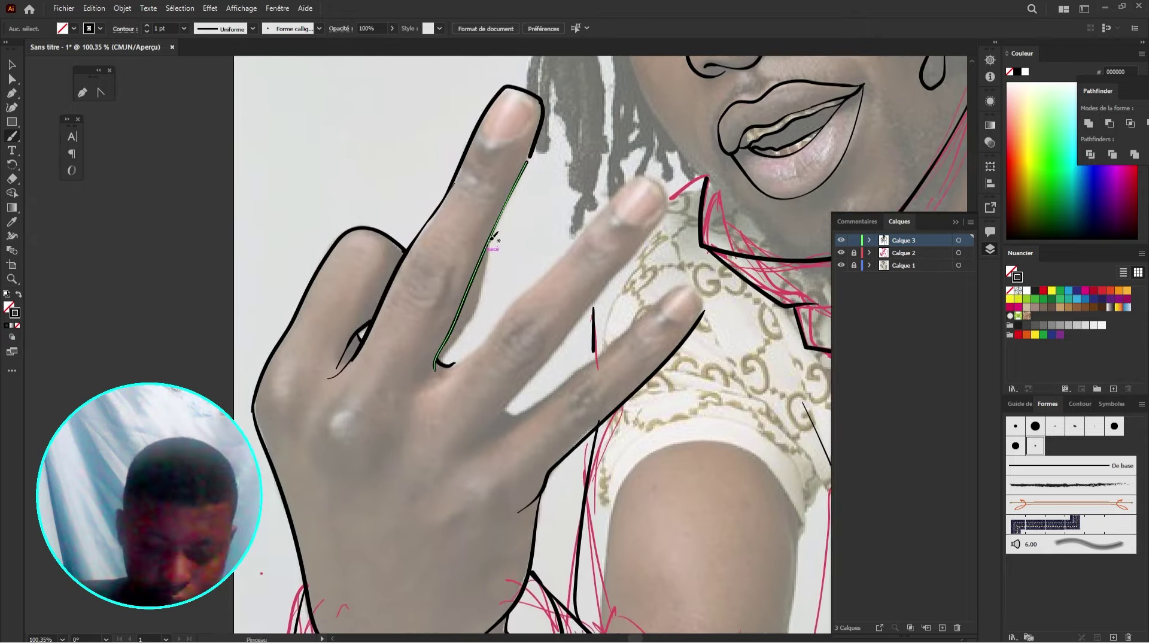
mouse_move(488, 242)
left_mouse_down()
mouse_move(477, 315)
mouse_move(442, 368)
left_mouse_up()
Step: Outline the middle raised finger and the little finger, including the webbing between them
left_click_drag(466, 359, 432, 379)
left_click_drag(462, 349, 429, 390)
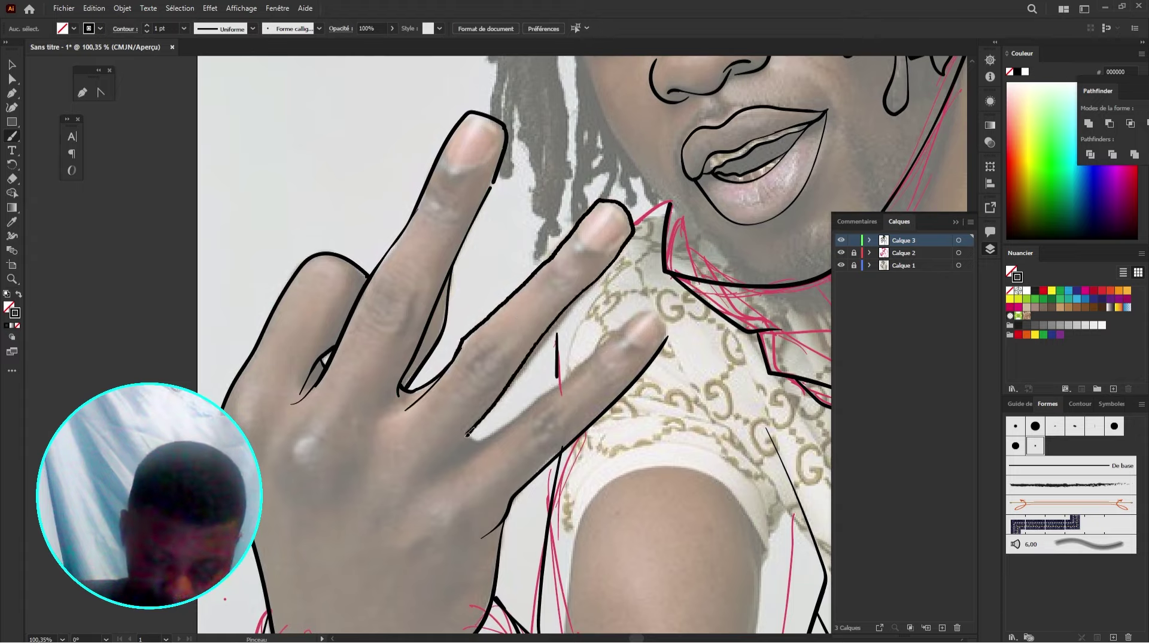
left_click_drag(467, 433, 390, 460)
left_click_drag(389, 369, 374, 392)
left_click_drag(383, 419, 462, 379)
left_click_drag(625, 322, 537, 276)
mouse_move(366, 403)
left_mouse_down()
mouse_move(475, 322)
mouse_move(582, 277)
left_mouse_up()
Step: Draw the curved fingernail outlines on the three raised fingers
left_click_drag(559, 263, 568, 320)
mouse_move(552, 321)
left_mouse_down()
mouse_move(572, 345)
mouse_move(590, 333)
left_mouse_up()
left_click_drag(556, 269, 573, 359)
left_click_drag(526, 303, 569, 315)
left_click_drag(527, 269, 554, 387)
left_click_drag(420, 335, 466, 337)
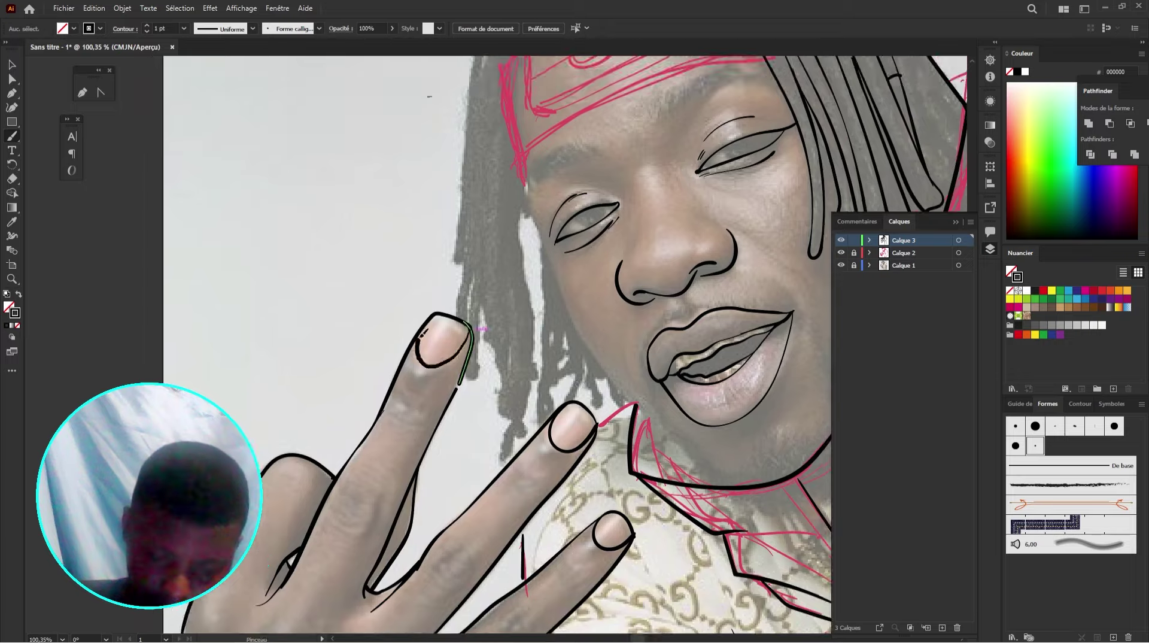
mouse_move(429, 180)
left_mouse_down()
mouse_move(359, 180)
mouse_move(428, 180)
left_mouse_up()
Step: Ink the headband's lower edge across the forehead and its side edge at the temple
mouse_move(672, 282)
left_mouse_down()
mouse_move(569, 401)
mouse_move(621, 486)
left_mouse_up()
left_click_drag(465, 396, 699, 271)
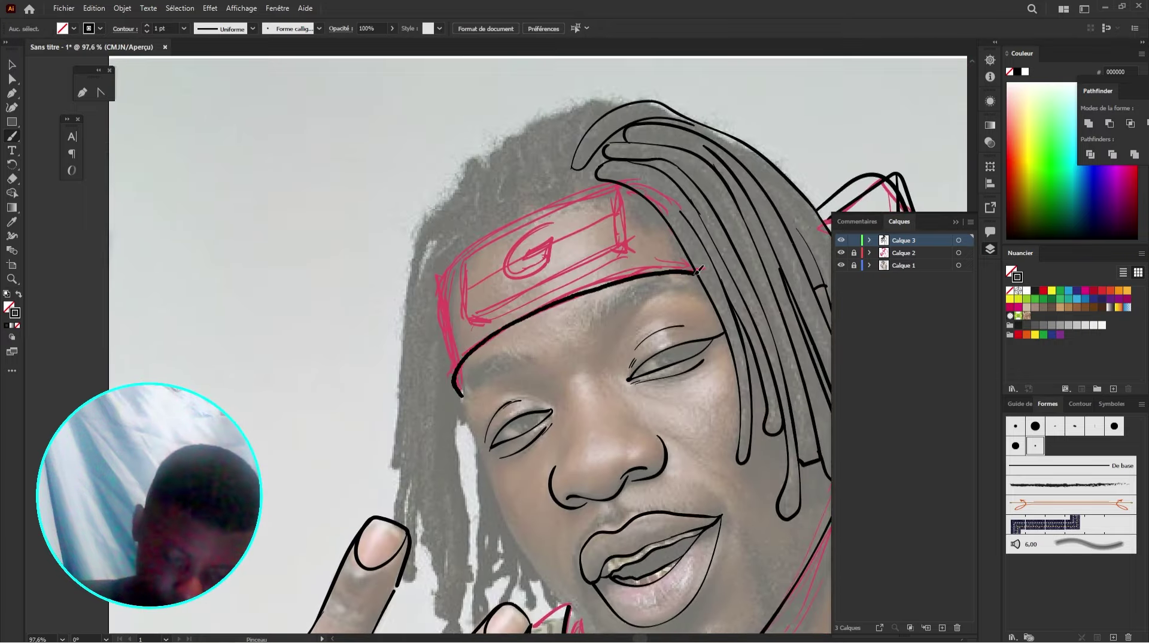
left_click_drag(575, 305, 609, 331)
left_click_drag(472, 310, 494, 408)
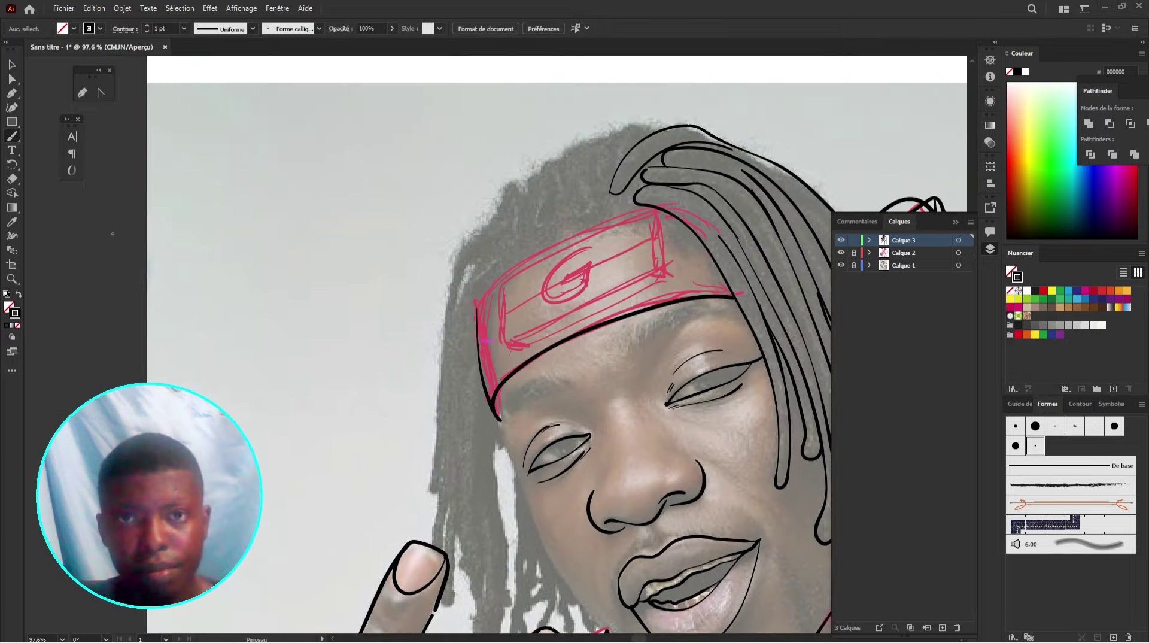
Step: Ink the headband's metal plate with its short sides, lower edge and thickness at the far end
left_click_drag(501, 314, 519, 350)
left_click_drag(519, 351, 661, 276)
left_click_drag(646, 216, 659, 275)
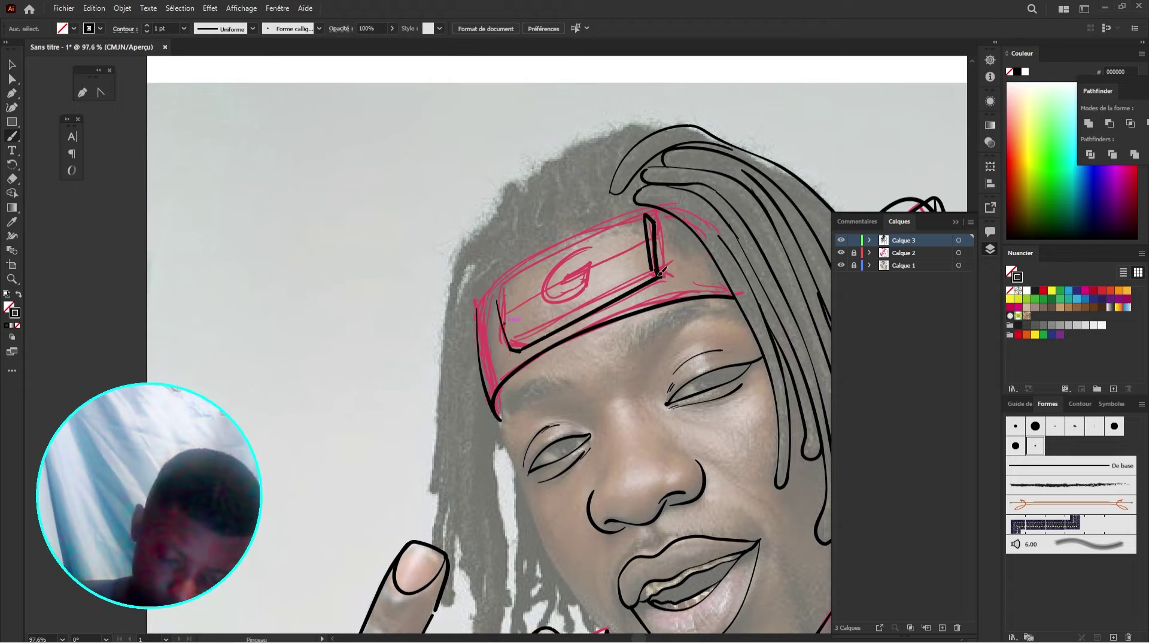
left_click_drag(499, 296, 648, 214)
key("ctrl+z")
key("ctrl+z")
Step: Redraw the metal plate's top edge and ink the headband's upper edge above it
mouse_move(497, 295)
left_mouse_down()
mouse_move(646, 211)
mouse_move(490, 317)
mouse_move(504, 382)
left_mouse_up()
mouse_move(504, 371)
left_mouse_down()
mouse_move(523, 406)
mouse_move(629, 274)
mouse_move(553, 293)
left_mouse_up()
left_click_drag(543, 284, 557, 334)
left_click_drag(562, 389, 584, 283)
left_click_drag(584, 273, 694, 512)
key("ctrl+z")
Step: Outline the outer contour of the hair from the crown down to the hanging locks beside the raised fingers
left_click_drag(623, 347, 415, 236)
mouse_move(380, 168)
left_mouse_down()
mouse_move(392, 223)
mouse_move(571, 480)
left_mouse_up()
mouse_move(359, 121)
left_mouse_down()
mouse_move(457, 264)
mouse_move(464, 233)
left_mouse_up()
mouse_move(488, 329)
left_mouse_down()
mouse_move(496, 457)
mouse_move(468, 542)
mouse_move(444, 413)
mouse_move(422, 493)
left_mouse_up()
left_click_drag(438, 383, 453, 468)
mouse_move(453, 468)
left_mouse_down()
mouse_move(453, 495)
mouse_move(465, 216)
left_mouse_up()
mouse_move(465, 216)
left_mouse_down()
mouse_move(443, 362)
mouse_move(590, 252)
mouse_move(668, 241)
left_mouse_up()
mouse_move(668, 236)
left_mouse_down()
mouse_move(632, 262)
mouse_move(673, 287)
left_mouse_up()
Step: Draw the curved lines separating the locks on top of the head, from the hairline to the headband
left_click_drag(571, 296, 622, 236)
left_click_drag(563, 264, 561, 227)
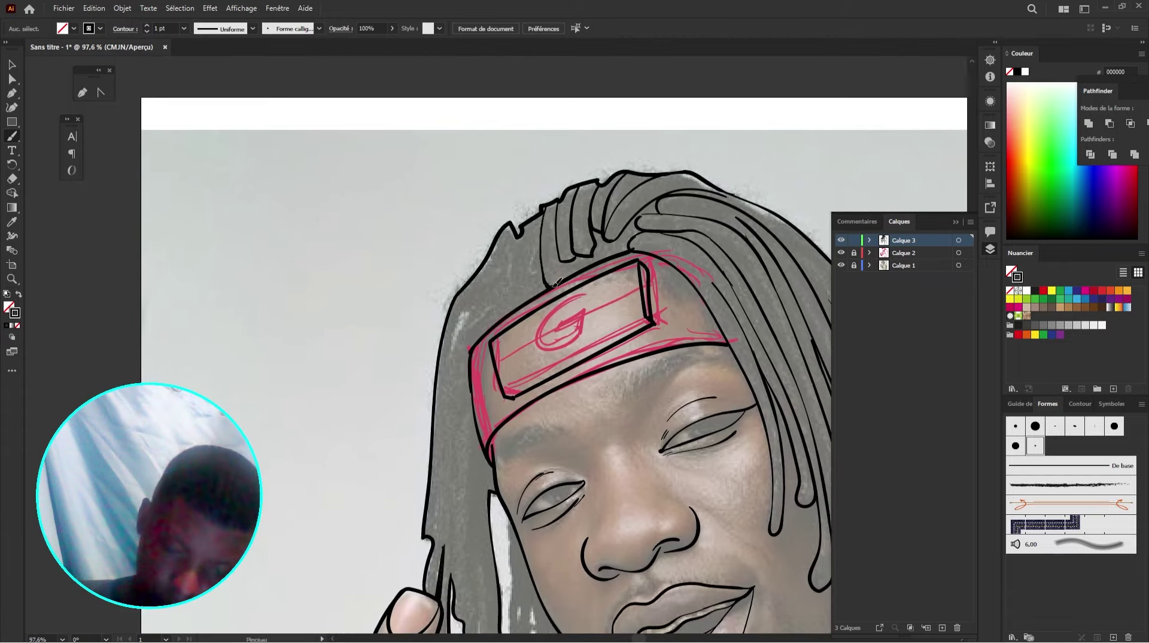
left_click_drag(631, 230, 638, 247)
key("ctrl+z")
key("ctrl+z")
key("ctrl+z")
left_click_drag(596, 194, 589, 282)
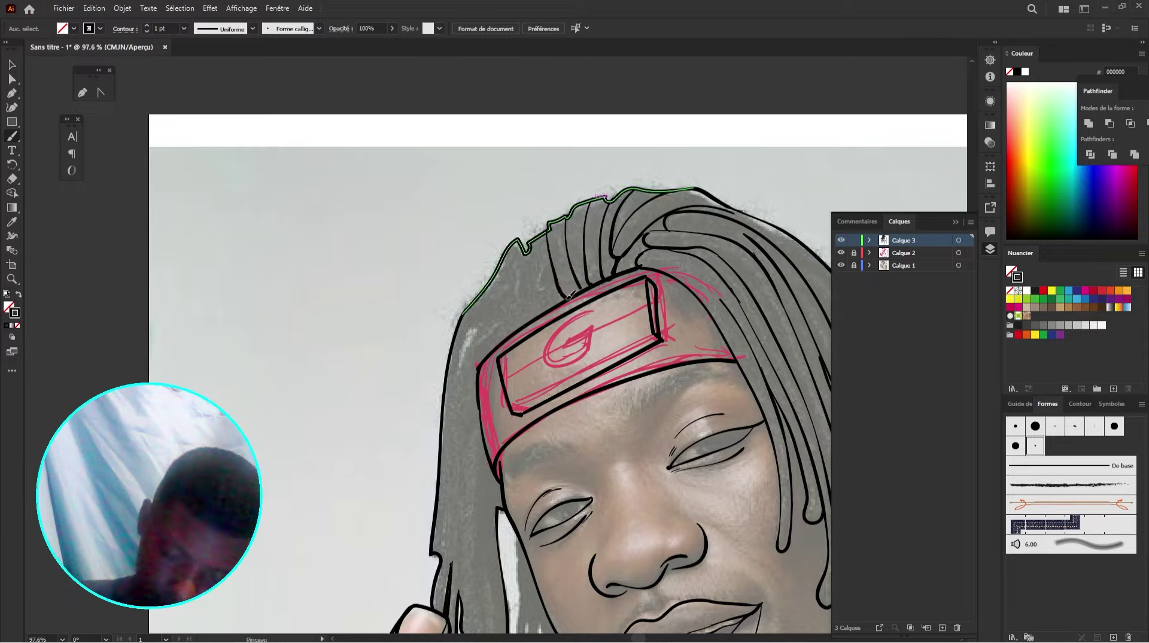
left_click_drag(540, 341, 542, 257)
left_click_drag(470, 259, 516, 251)
left_click_drag(551, 168, 545, 231)
left_click_drag(577, 212, 579, 234)
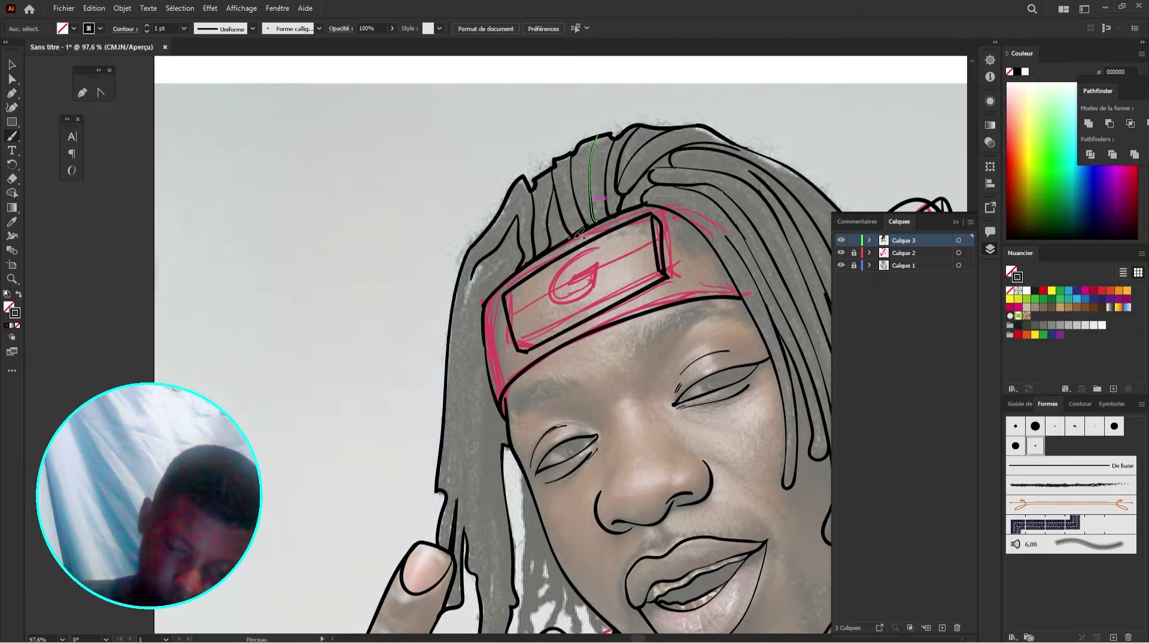
left_click_drag(505, 251, 546, 224)
Step: Add strand lines inside the long hanging locks and outline the short locks beside the cheek and fingertip
scroll(539, 270, "down", 3)
scroll(538, 270, "left", 2)
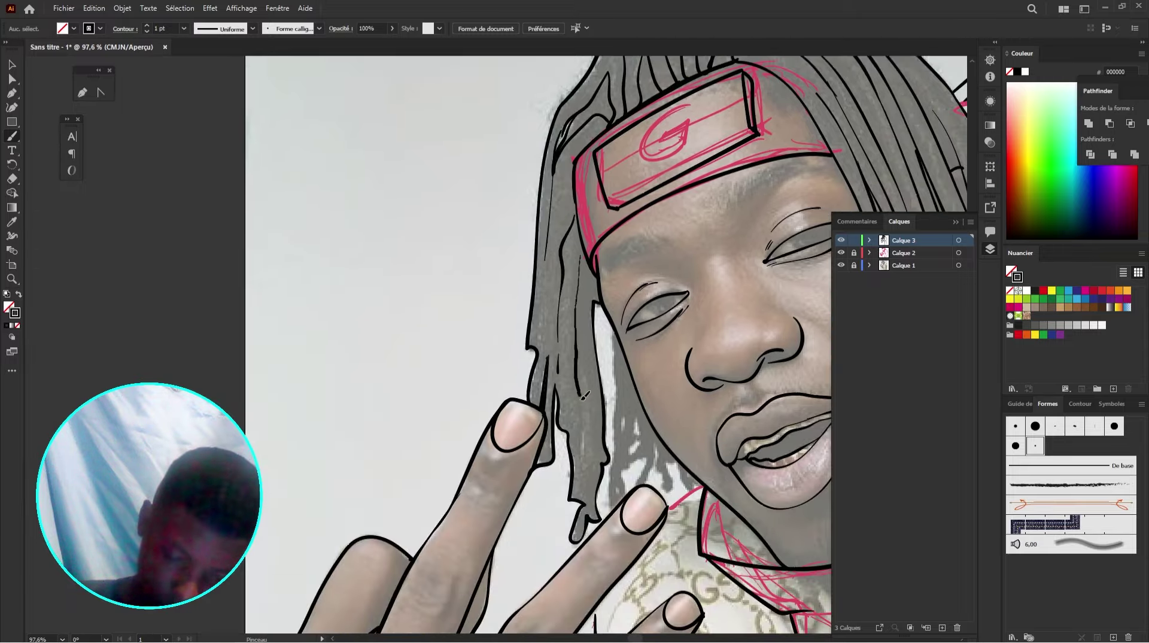
scroll(551, 359, "down", 2)
scroll(551, 359, "right", 3)
left_click_drag(593, 405, 604, 420)
left_click_drag(606, 397, 626, 419)
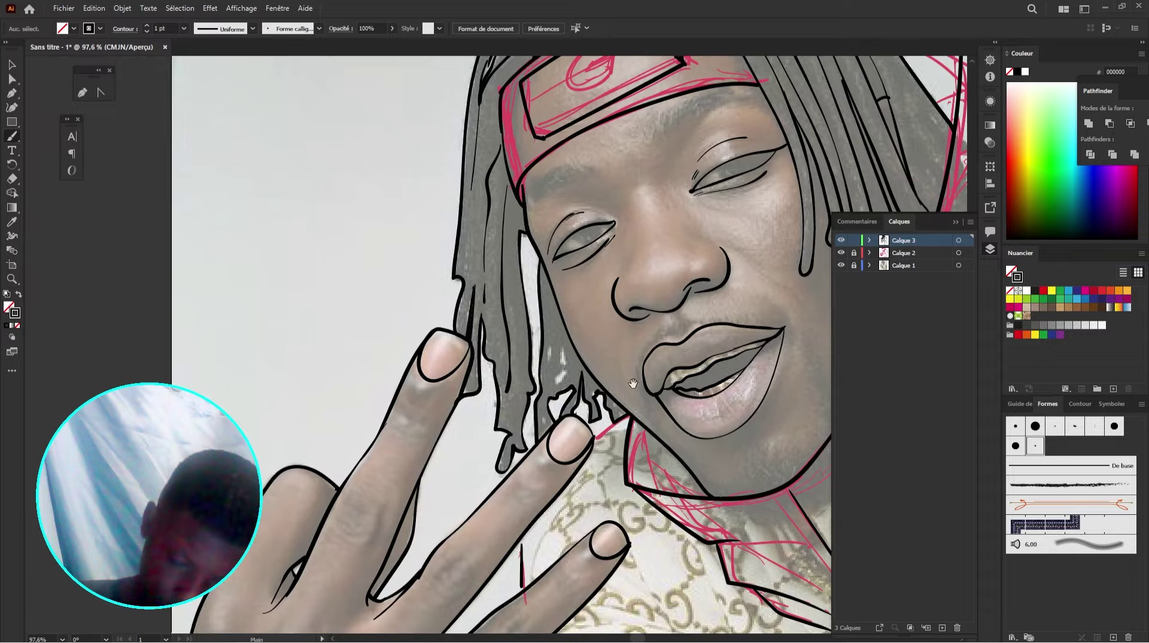
left_click_drag(555, 341, 548, 365)
mouse_move(569, 367)
left_mouse_down()
mouse_move(559, 380)
mouse_move(572, 368)
left_mouse_up()
left_click_drag(583, 383, 574, 301)
mouse_move(670, 318)
left_mouse_down()
mouse_move(619, 318)
mouse_move(670, 318)
left_mouse_up()
mouse_move(575, 191)
left_mouse_down()
mouse_move(626, 496)
mouse_move(662, 502)
left_mouse_up()
Step: Draw both eyebrows as solid black shapes with the Pencil tool, using a black fill and no stroke
key("n")
mouse_move(534, 364)
left_mouse_down()
mouse_move(584, 328)
mouse_move(534, 362)
left_mouse_up()
key("v")
left_click(582, 310)
left_click(18, 294)
key("n")
left_click_drag(419, 389, 497, 313)
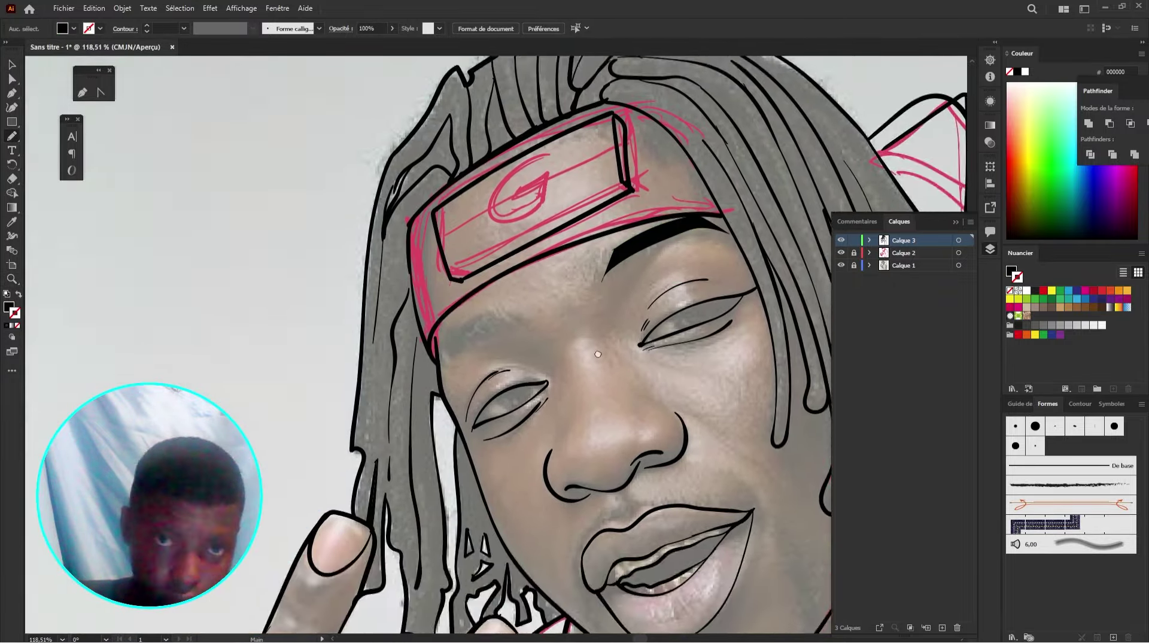
left_click_drag(449, 348, 488, 413)
mouse_move(489, 419)
left_mouse_down()
mouse_move(573, 394)
mouse_move(489, 422)
left_mouse_up()
mouse_move(496, 422)
left_mouse_down()
mouse_move(520, 393)
mouse_move(461, 376)
left_mouse_up()
Step: Refine the eyebrow shapes and, with the black brush stroke restored, add short hair strokes at their inner ends
scroll(603, 304, "right", 2)
scroll(603, 304, "up", 1)
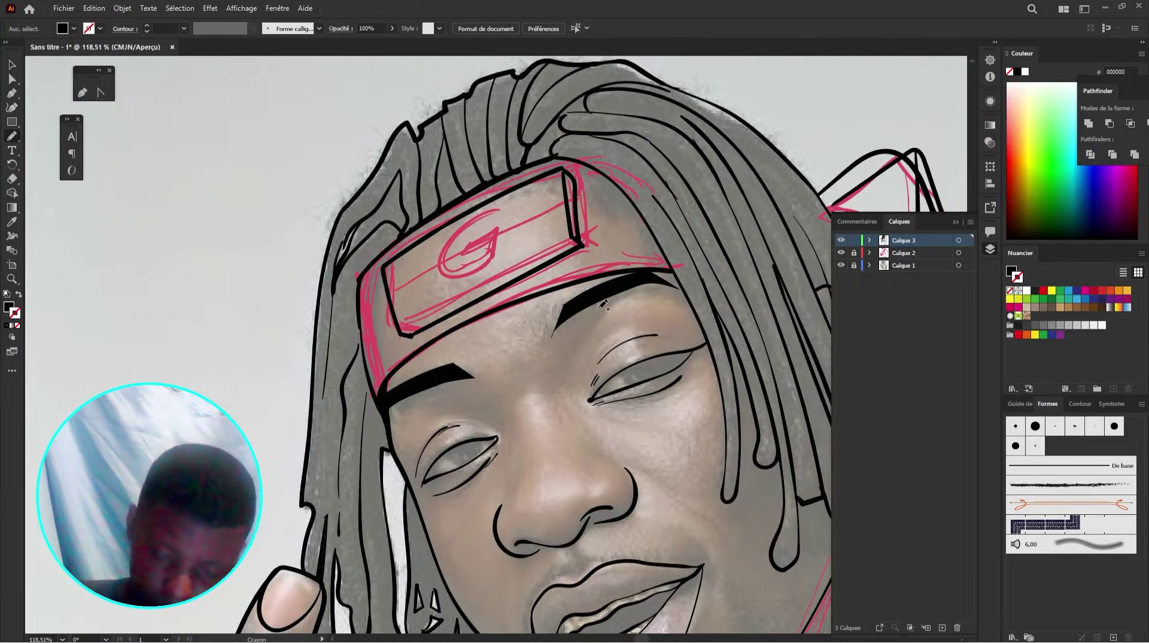
left_click_drag(651, 272, 573, 304)
left_click_drag(616, 293, 589, 273)
left_click_drag(526, 325, 634, 260)
left_click_drag(581, 306, 664, 216)
left_click_drag(590, 262, 604, 270)
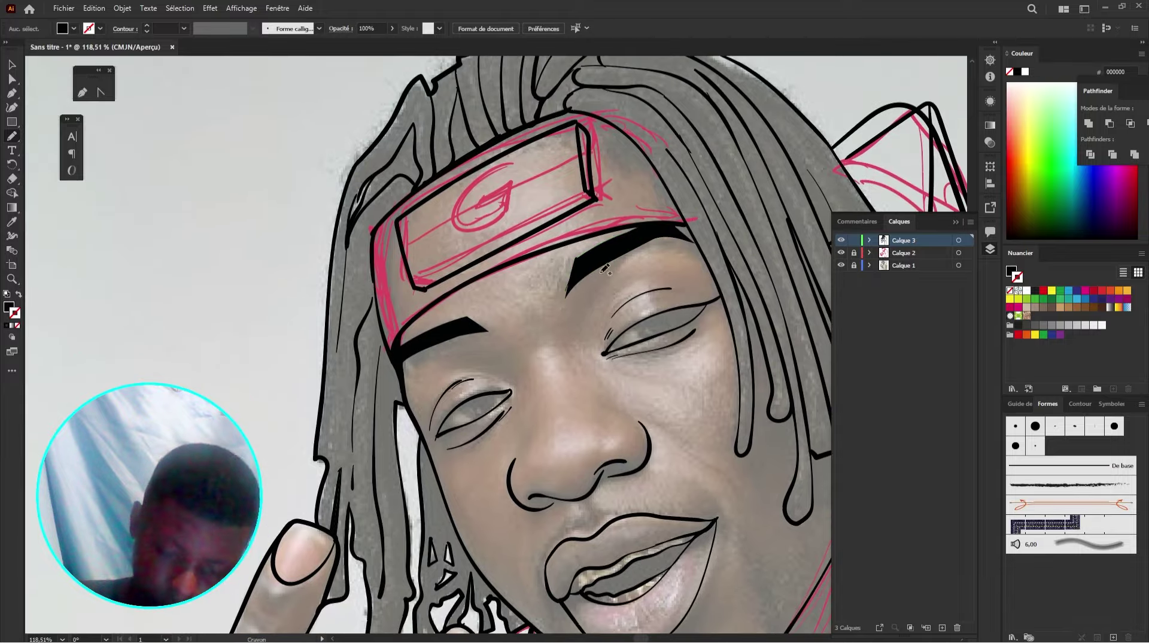
left_click(19, 294)
scroll(608, 168, "down", 2)
scroll(608, 168, "right", 2)
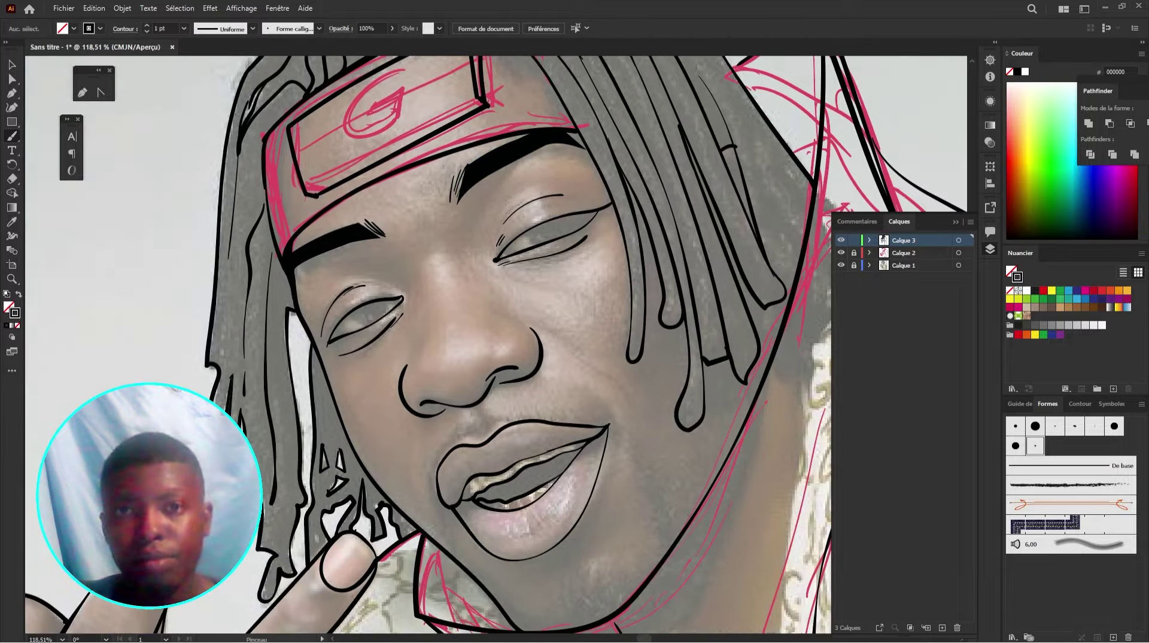
Step: Create a new layer, Calque 4, above the line art and make it the active drawing layer
scroll(556, 228, "up", 4)
key("ctrl+l")
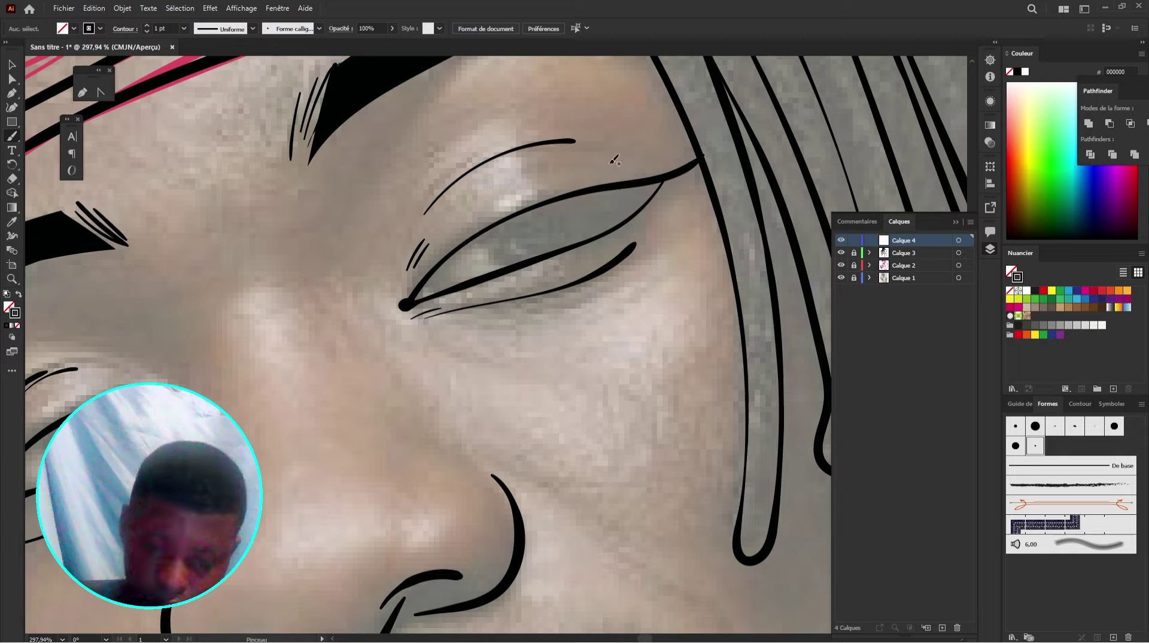
left_click_drag(611, 163, 665, 237)
left_click(915, 252)
left_click(912, 240)
Step: Thicken the upper and lower lid lines of the eye nearest the long front locks
left_click_drag(462, 375, 740, 243)
left_click_drag(698, 272, 718, 242)
left_click_drag(743, 225, 611, 304)
left_click_drag(293, 341, 715, 201)
left_click_drag(627, 305, 479, 414)
left_click_drag(480, 414, 558, 388)
left_click_drag(885, 146, 432, 365)
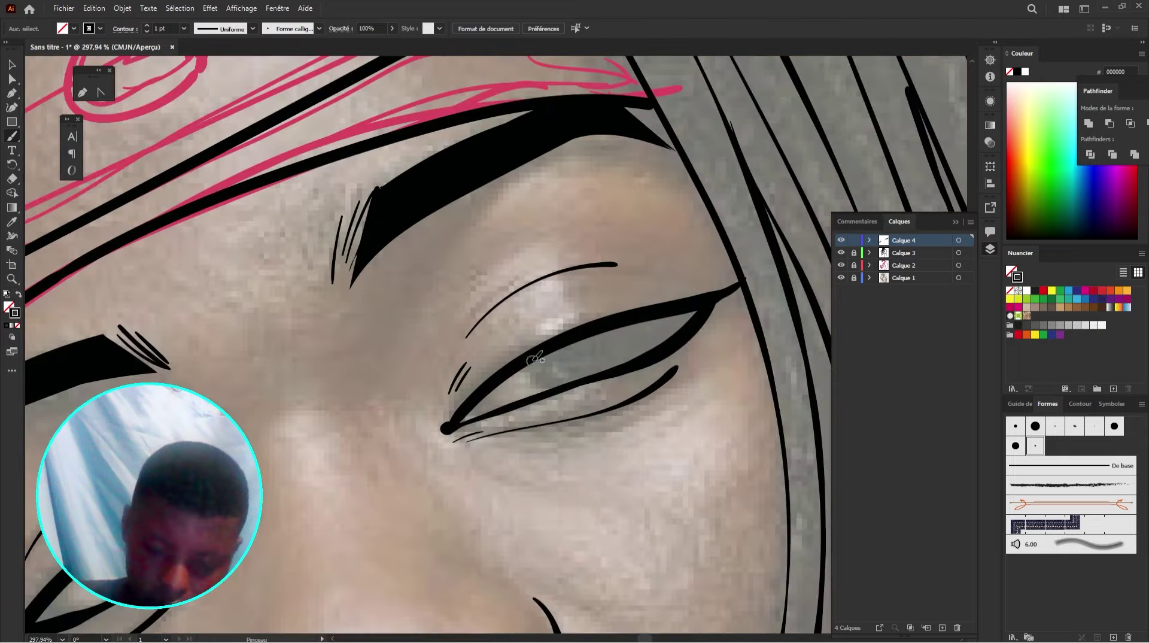
Step: Draw the concentric iris rings inside the eye nearest the long front locks
left_click_drag(647, 323, 600, 370)
left_click_drag(674, 322, 655, 347)
key("ctrl+z")
mouse_move(534, 363)
left_mouse_down()
mouse_move(589, 369)
mouse_move(612, 331)
left_mouse_up()
left_click_drag(555, 353, 786, 195)
Step: Thicken the other eye's lid lines and draw concentric iris rings inside it
mouse_move(419, 389)
left_mouse_down()
mouse_move(601, 326)
mouse_move(545, 350)
left_mouse_up()
left_click_drag(452, 376, 516, 358)
left_click_drag(516, 357, 544, 320)
left_click_drag(459, 359, 521, 327)
left_click_drag(480, 342, 500, 334)
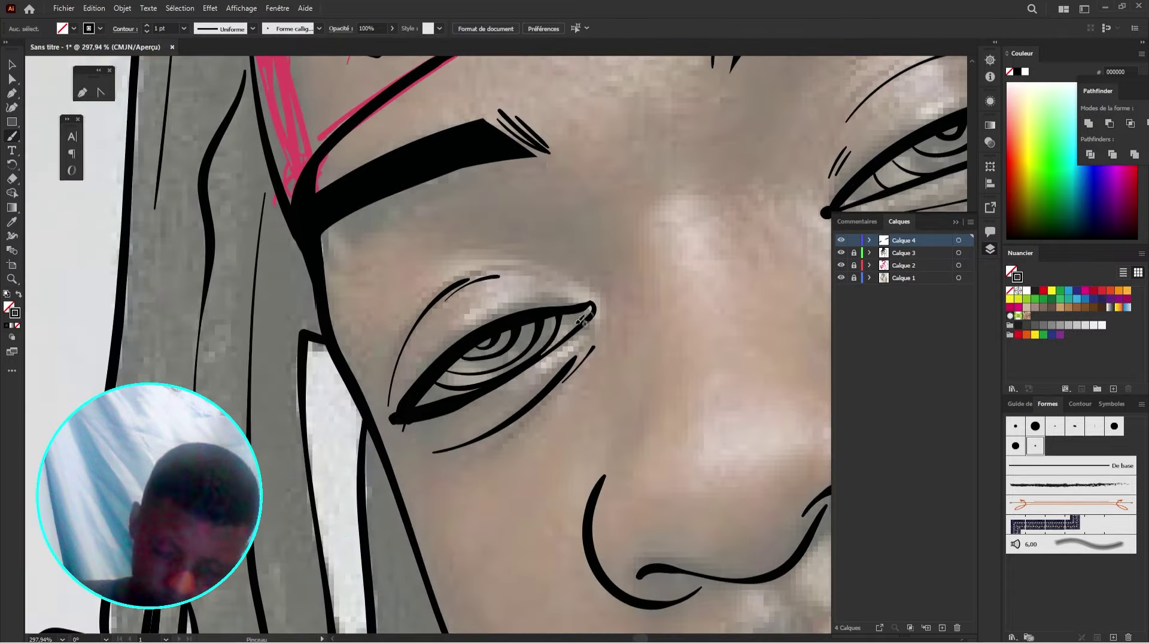
left_click_drag(587, 324, 479, 335)
Step: Add short hair strokes for the moustache above the upper lip and around the corner of the mouth
mouse_move(718, 386)
left_mouse_down()
mouse_move(601, 369)
mouse_move(604, 344)
left_mouse_up()
mouse_move(634, 407)
left_mouse_down()
mouse_move(589, 407)
mouse_move(670, 407)
left_mouse_up()
left_click_drag(549, 304, 635, 328)
left_click_drag(527, 366, 532, 374)
left_click_drag(548, 360, 586, 360)
mouse_move(609, 355)
left_mouse_down()
mouse_move(683, 329)
mouse_move(546, 258)
left_mouse_up()
left_click_drag(395, 327, 406, 349)
left_click_drag(489, 469, 495, 479)
left_click_drag(407, 368, 412, 380)
left_click_drag(414, 389, 422, 401)
Step: Add short beard strokes along the chin and up the jaw beside the mouth
left_click_drag(629, 299, 580, 310)
left_click_drag(579, 291, 584, 302)
left_click_drag(588, 301, 591, 312)
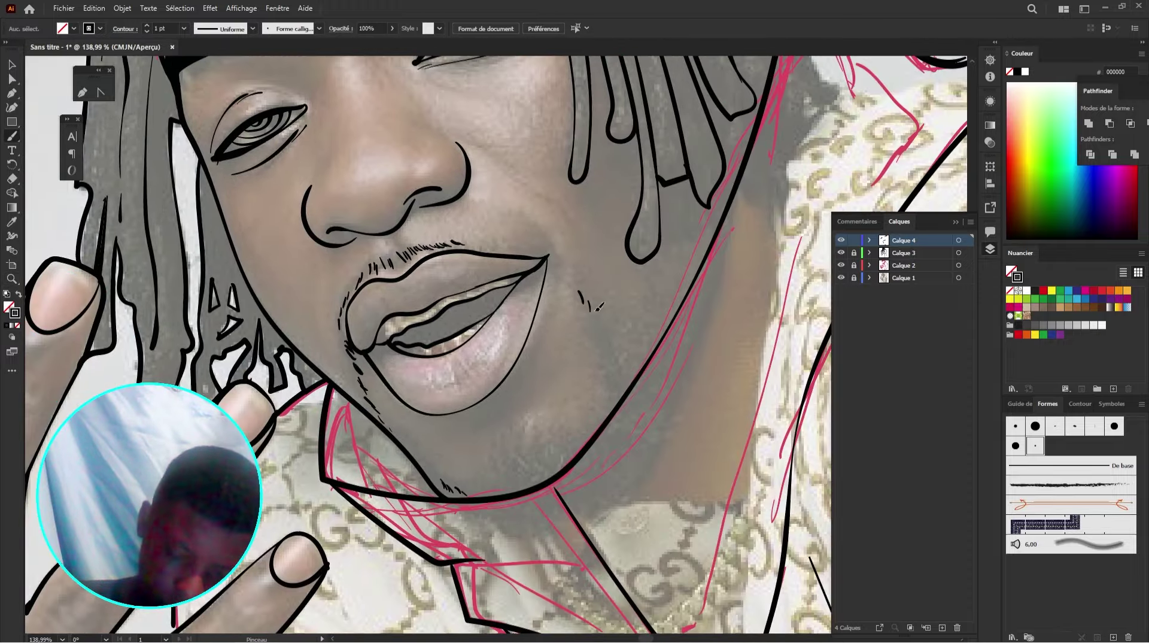
left_click_drag(560, 453, 552, 463)
left_click_drag(541, 465, 534, 477)
left_click_drag(513, 481, 506, 490)
left_click_drag(585, 432, 439, 165)
left_click_drag(379, 230, 580, 485)
left_click_drag(623, 355, 565, 355)
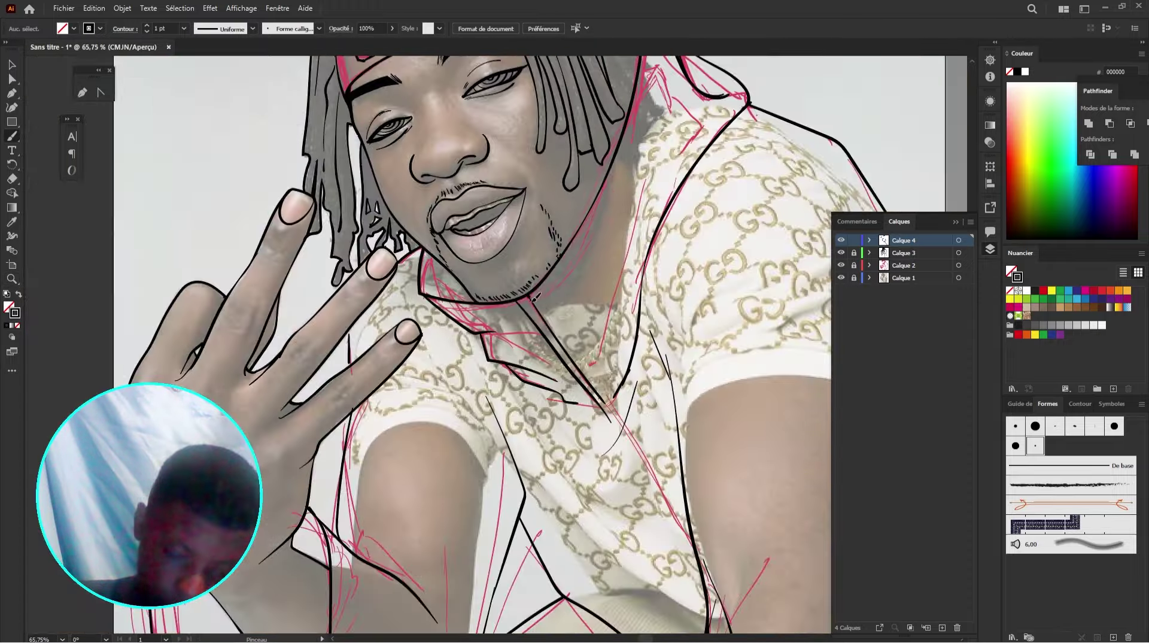
Step: Ink the garment's front opening with a parallel line running down from the neckline
left_click_drag(623, 383, 392, 305)
left_click_drag(366, 323, 473, 512)
mouse_move(371, 338)
left_mouse_down()
mouse_move(413, 395)
mouse_move(440, 464)
left_mouse_up()
left_click_drag(418, 405, 470, 520)
Step: Hide the photo layer and the red sketch layer, unlock Calque 3 and lock Calque 4
mouse_move(646, 312)
left_mouse_down()
mouse_move(647, 361)
mouse_move(602, 361)
left_mouse_up()
left_click(841, 278)
left_click(841, 265)
left_click_drag(680, 403, 654, 409)
left_click_drag(511, 143, 603, 228)
left_click_drag(415, 183, 478, 223)
left_click(905, 252)
left_click(854, 252)
left_click(854, 240)
Step: Select the overlapping strokes of the raised collar and jawline and expand their appearance
key("v")
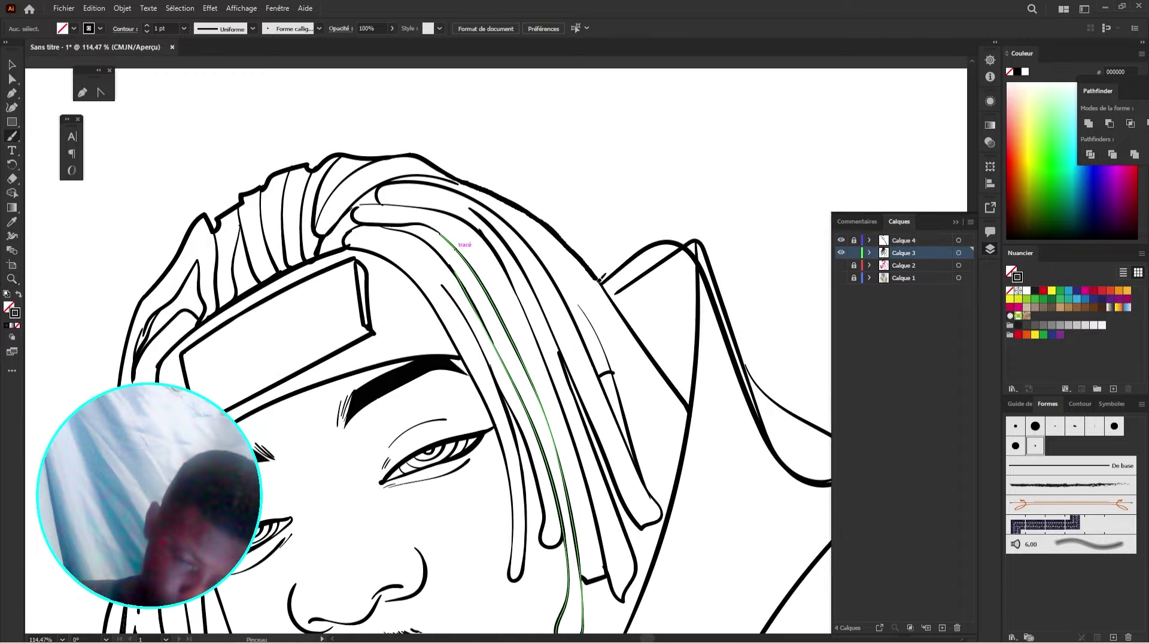
left_click(720, 294)
left_click_drag(727, 296, 513, 256)
left_click(501, 272, "shift")
left_click(483, 263, "shift")
left_click(148, 8)
mouse_move(122, 8)
left_click(171, 177)
Step: Bring up the Pathfinder panel and collapse the layers panel to free the canvas
left_click(277, 8)
left_click(312, 431)
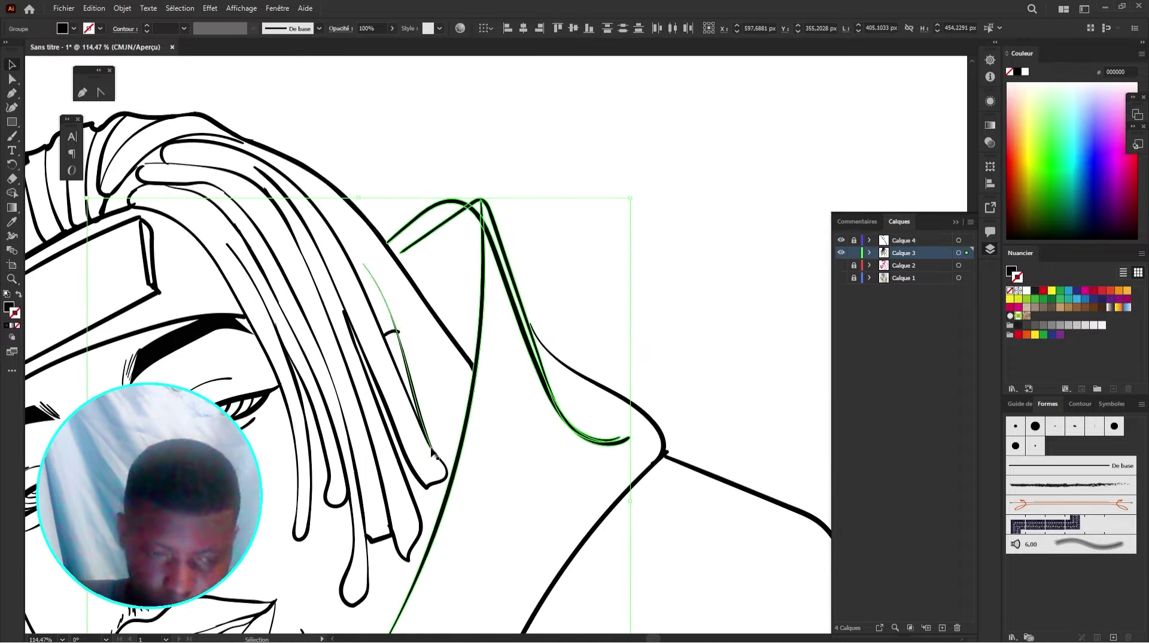
left_click_drag(1137, 114, 946, 96)
left_click(956, 222)
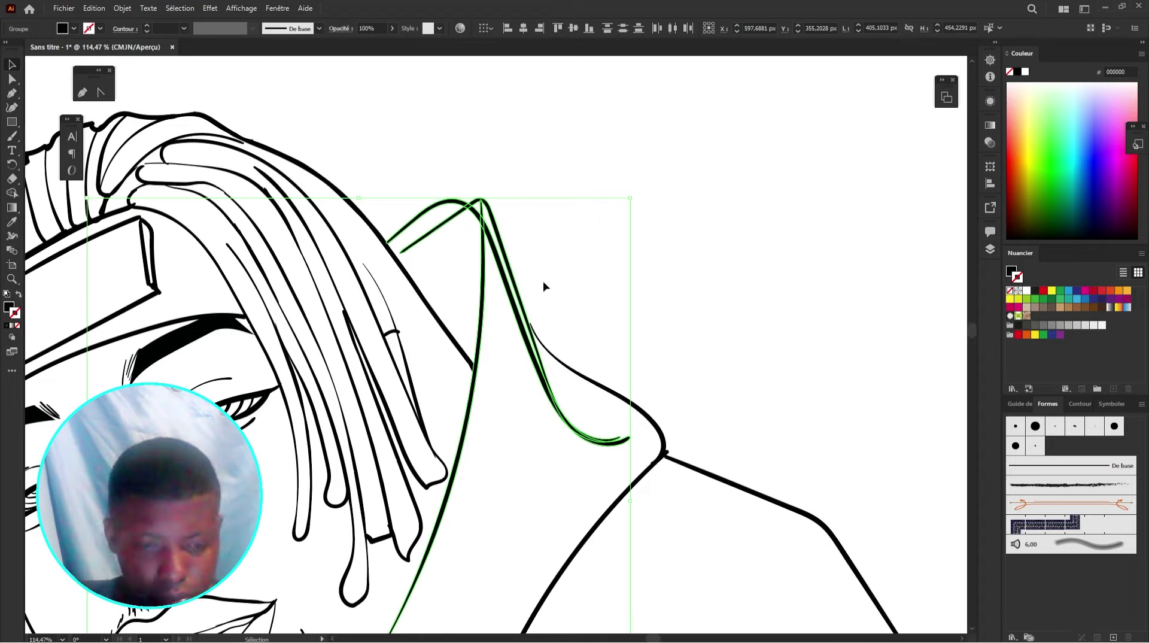
left_click(277, 7)
left_click(347, 448)
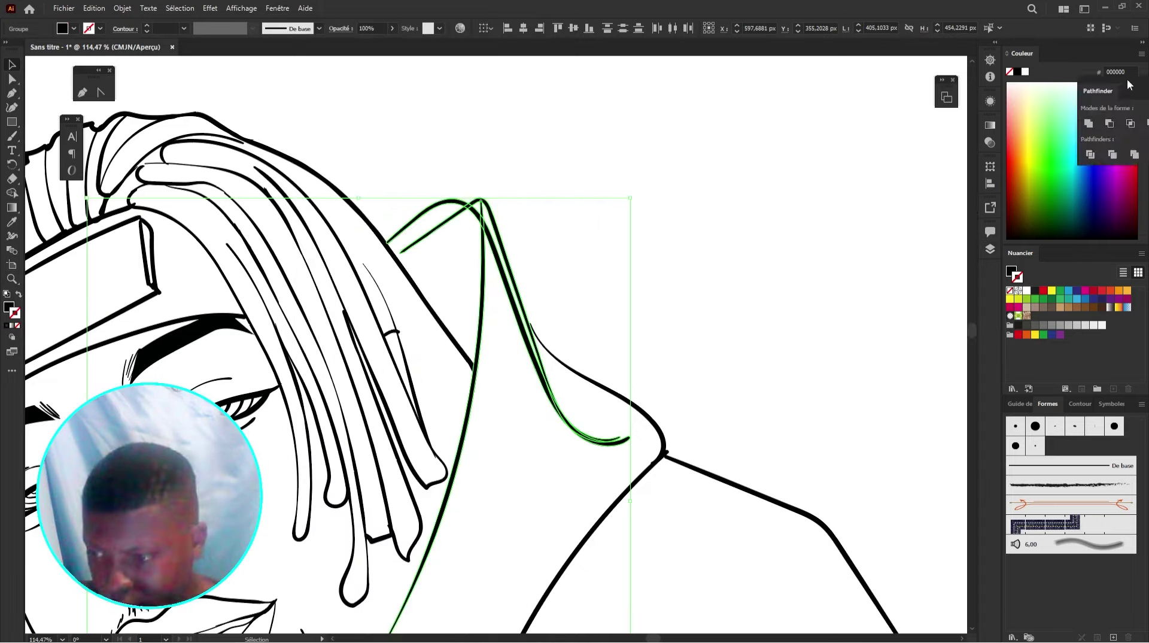
Step: Float the Pathfinder panel over the blank canvas and delete the duplicate line sloping down from the collar's peak
key("a")
left_click(665, 202)
left_click_drag(491, 117, 616, 67)
left_click(488, 206)
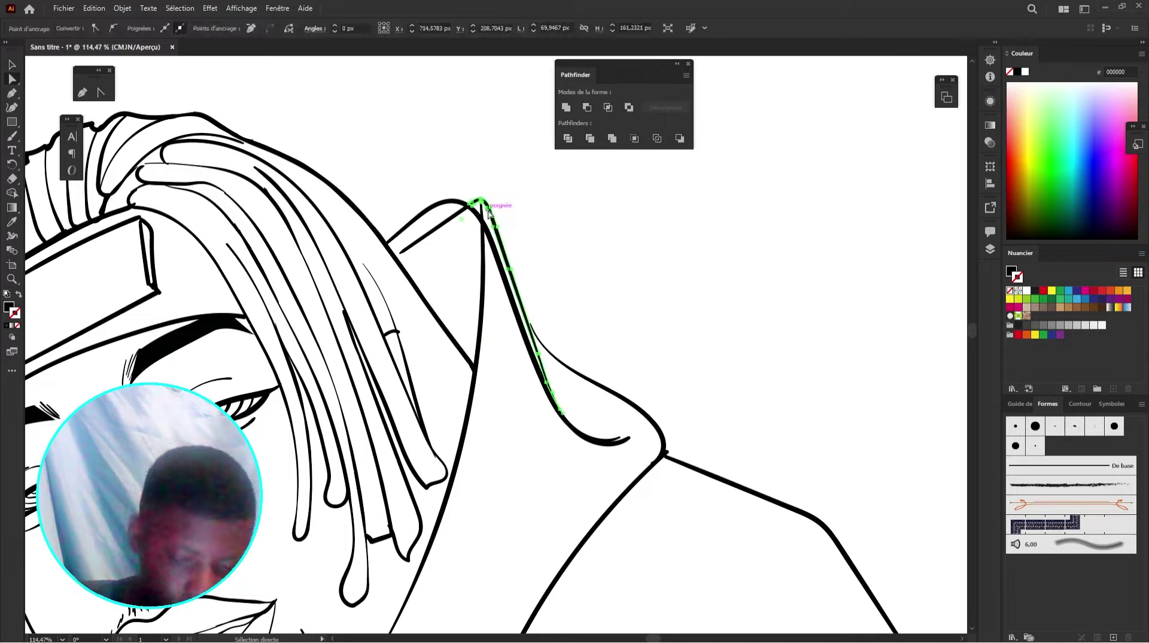
key("Delete")
Step: Try to delete the other overlapping segments at the collar's peak and at its lower curved end
left_click(482, 220)
key("Delete")
left_click(453, 219)
key("Delete")
left_click(481, 201)
key("Delete")
left_click(616, 440)
key("Delete")
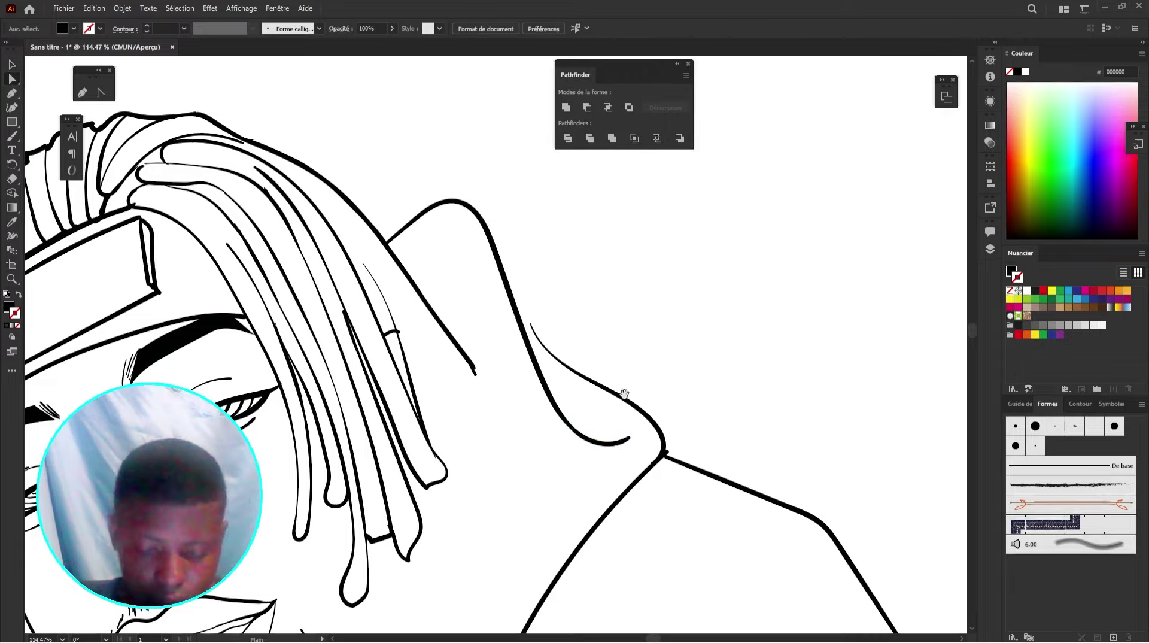
Step: Undo the last deletions of collar and jawline segments
scroll(623, 398, "down", 2)
key("ctrl+z")
key("ctrl+z")
key("ctrl+z")
key("ctrl+z")
Step: Erase the jawline stroke's upper end between the collar's peak and the hair tip, and delete the leftover segment there
left_click(12, 179)
scroll(449, 111, "up", 5)
scroll(431, 114, "down", 6)
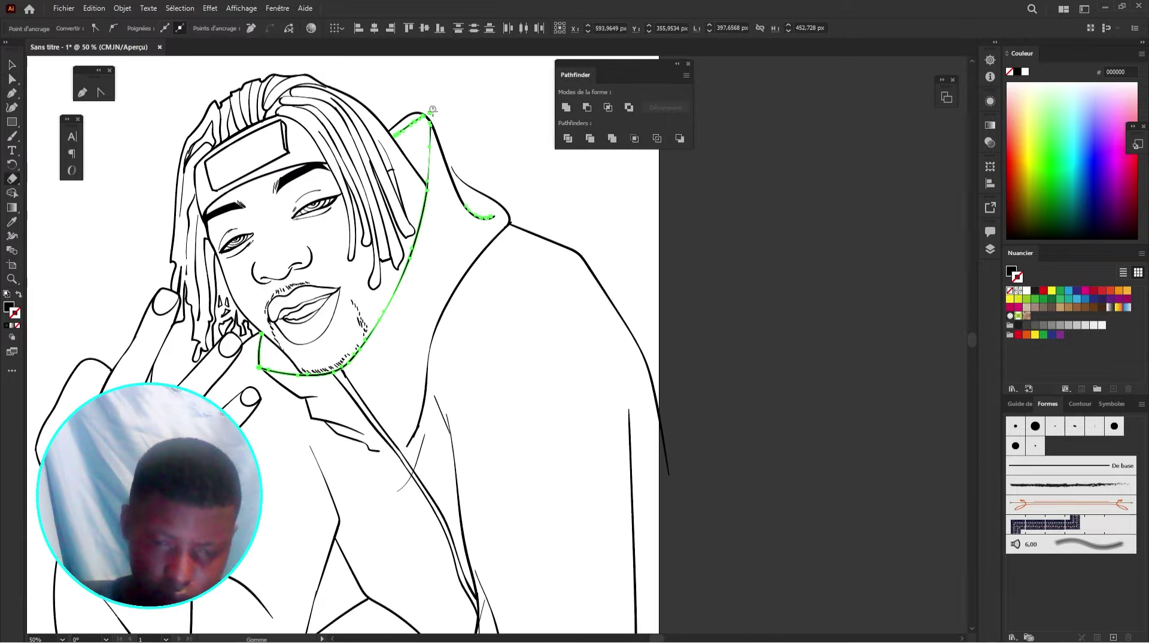
left_click_drag(430, 127, 427, 183)
scroll(419, 113, "up", 7)
left_click_drag(585, 260, 269, 320)
scroll(395, 280, "down", 9)
scroll(434, 323, "up", 9)
key("a")
left_click(434, 324)
left_click(372, 373)
key("Delete")
scroll(447, 329, "down", 5)
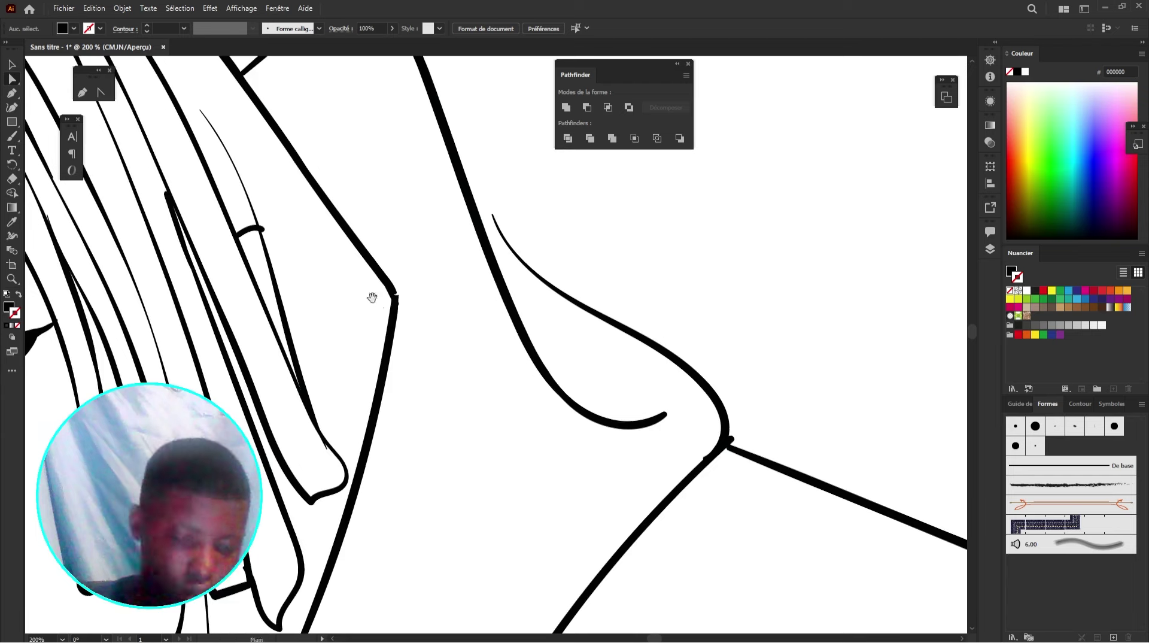
Step: Brush the missing inner hood line beside the hair with black strokes
key("b")
left_click_drag(496, 162, 513, 312)
left_click_drag(542, 227, 569, 272)
left_click_drag(569, 272, 609, 317)
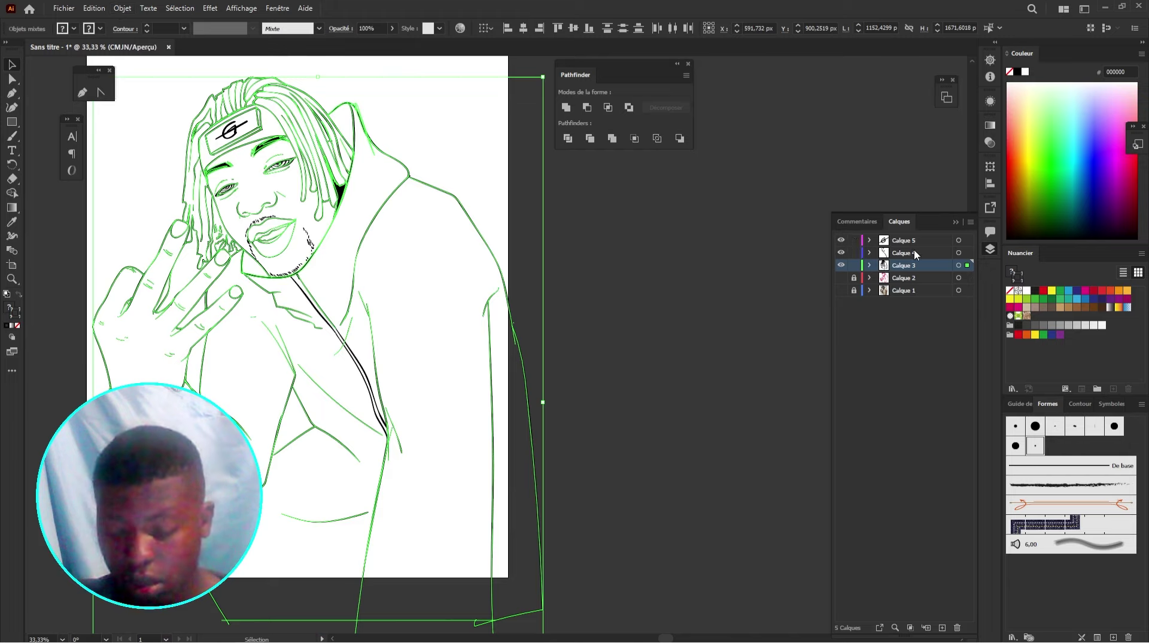
Step: Select all line art across the visible layers and group it
key("ctrl+a")
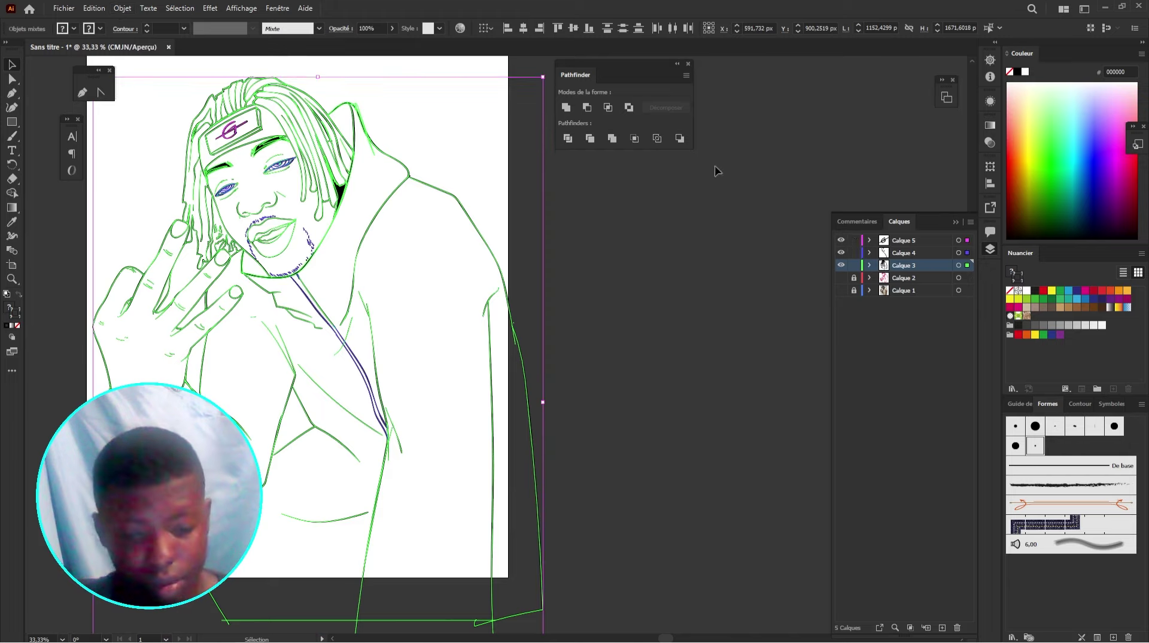
left_click(149, 8)
mouse_move(122, 9)
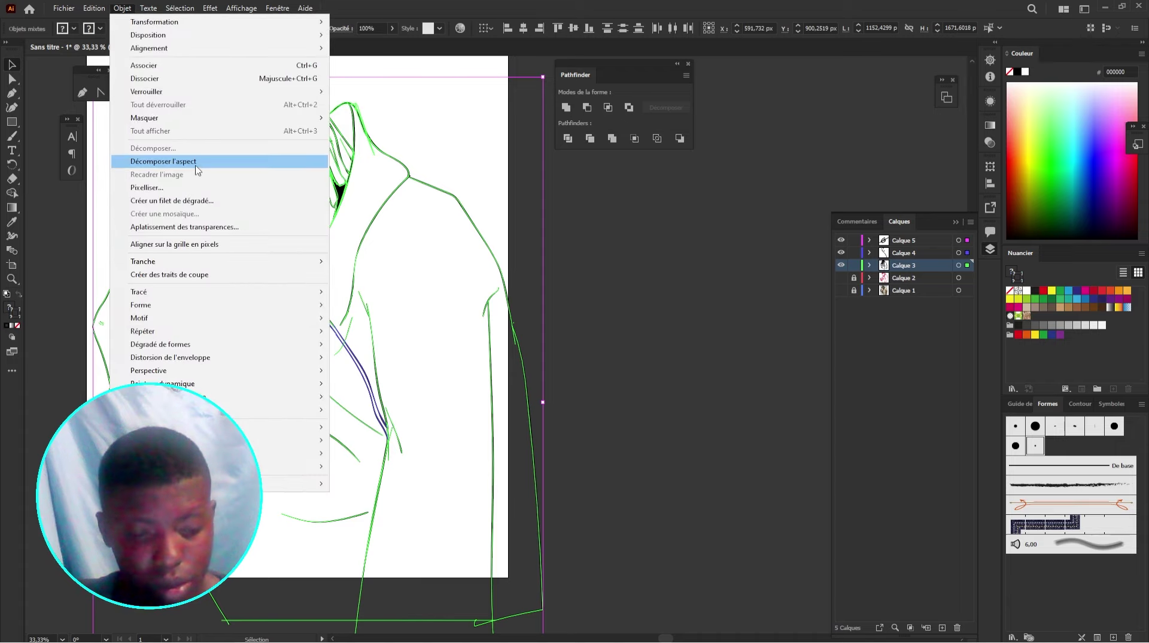
left_click(455, 13)
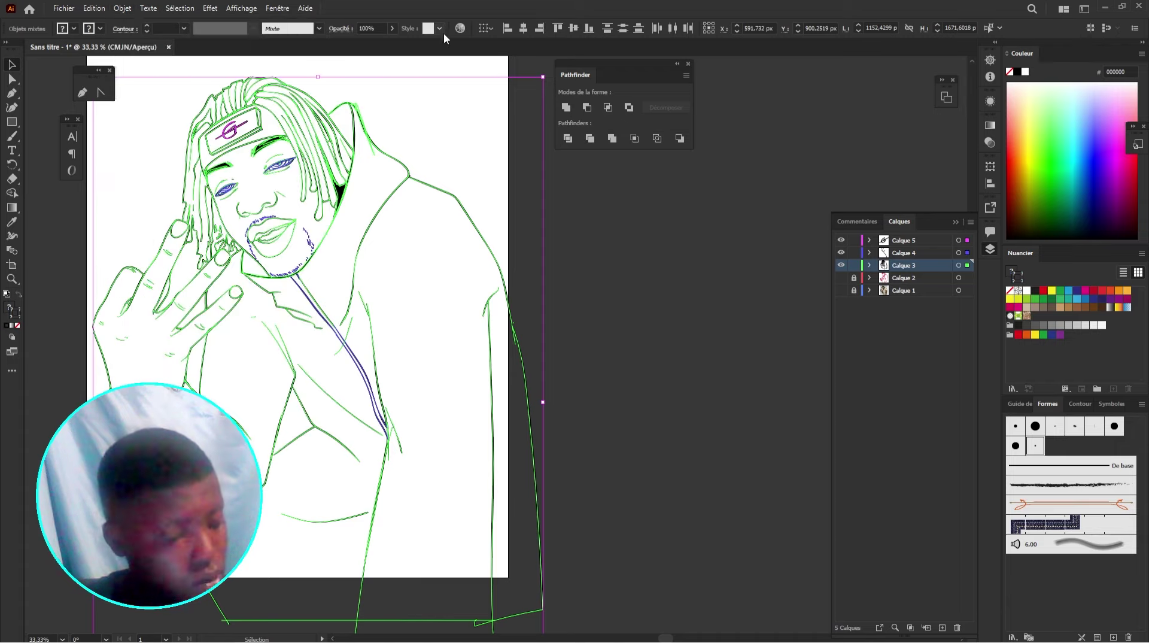
key("ctrl+g")
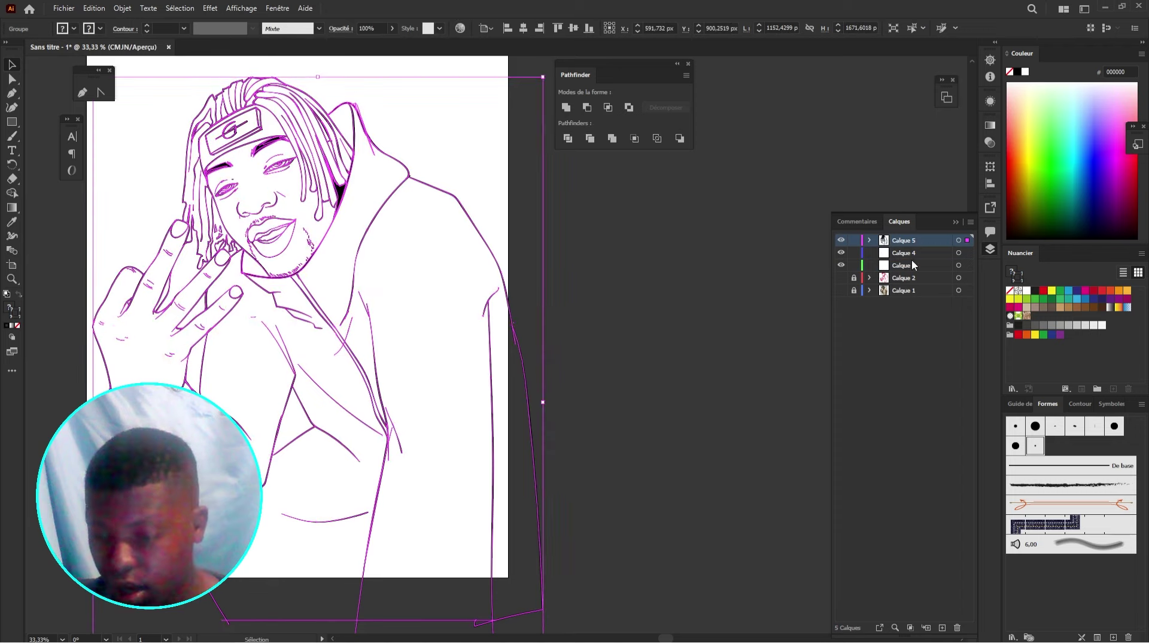
Step: Delete the emptied layers Calque 4 and Calque 3, keeping Calque 5 active
left_click(913, 264)
left_click(922, 256)
left_click(926, 265, "shift")
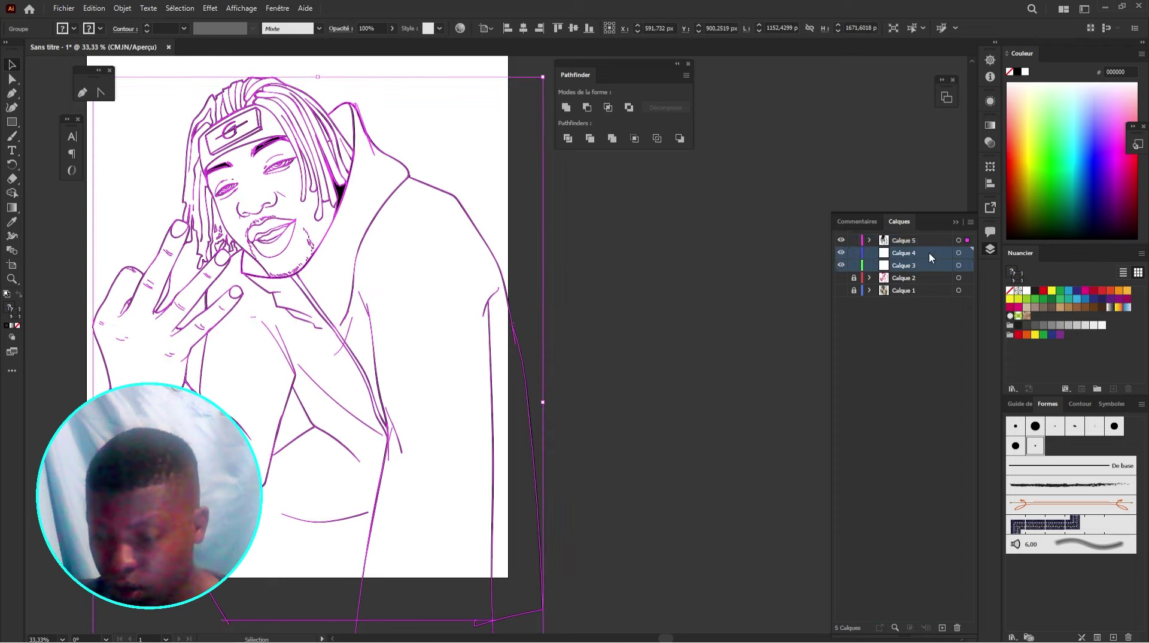
left_click(928, 241, "ctrl")
left_click_drag(928, 240, 956, 628)
left_click(909, 243)
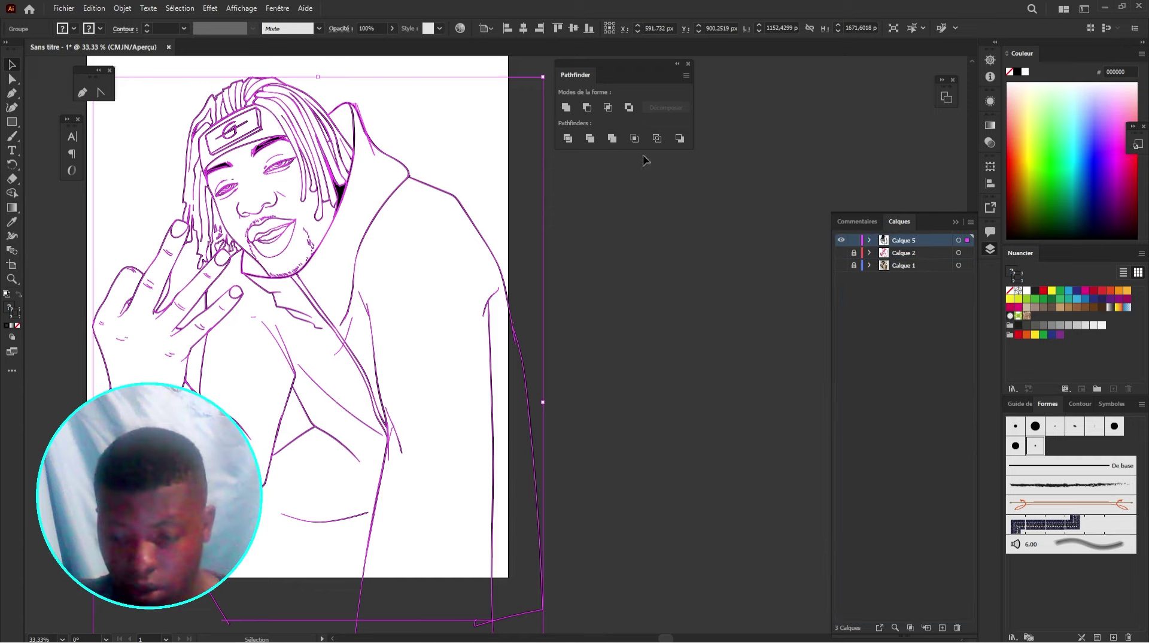
Step: Duplicate the Calque 5 layer, lock the copy and make the original Calque 5 active
left_click_drag(930, 242, 942, 628)
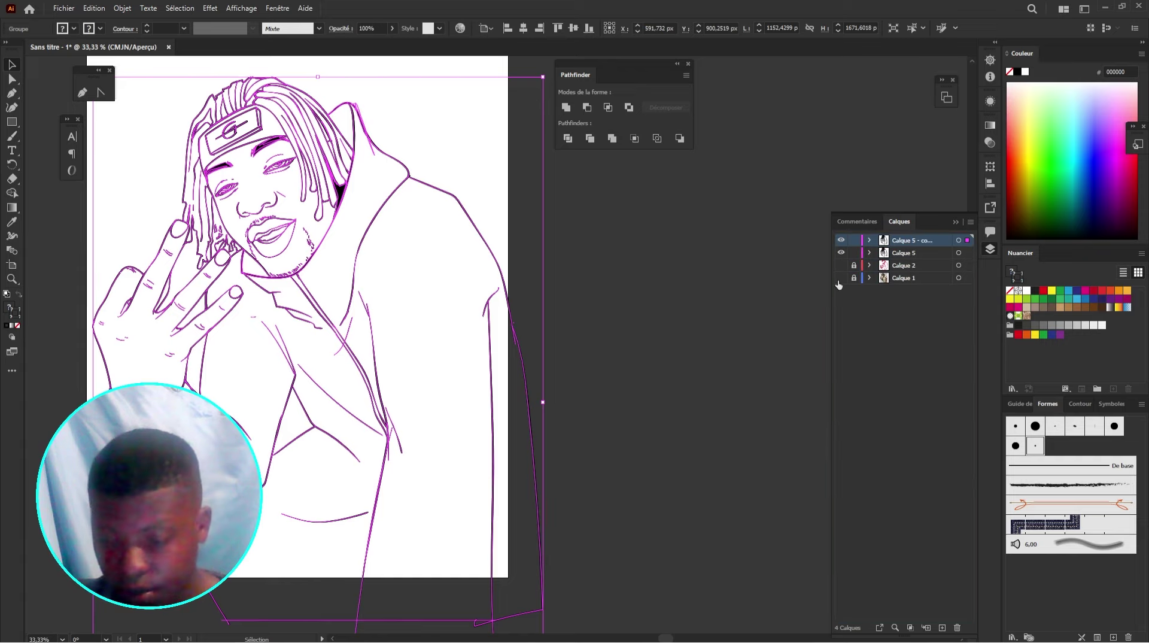
left_click(854, 240)
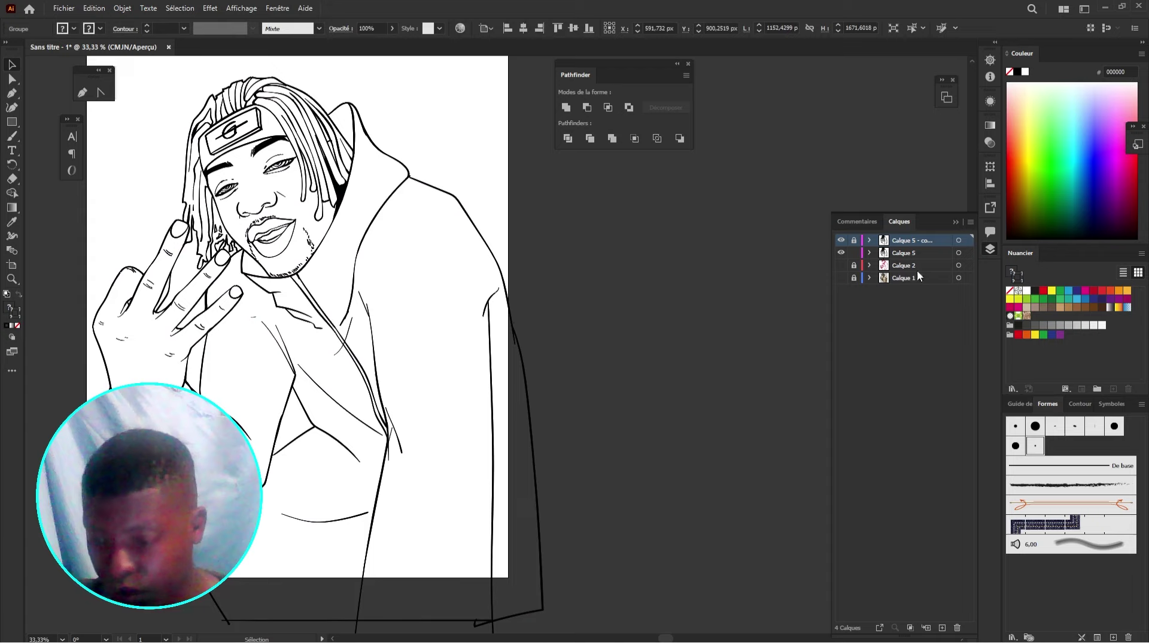
left_click(939, 253)
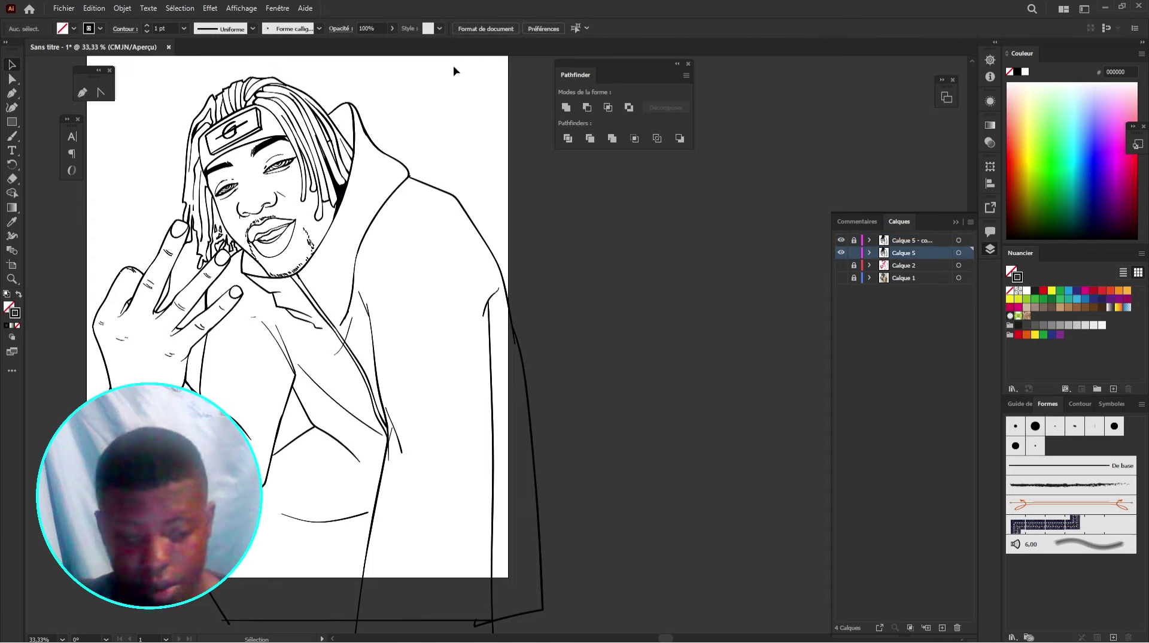
Step: Expand the appearance of the Calque 5 line art and combine it with the Pathfinder Merge operation
key("v")
key("ctrl+a")
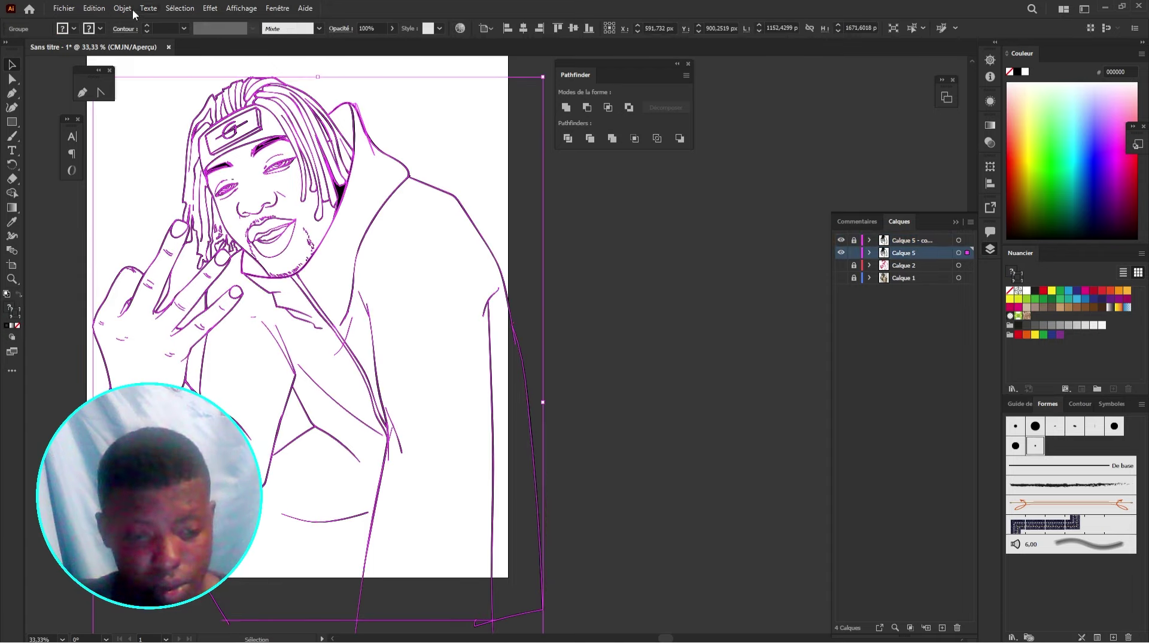
left_click(129, 8)
left_click(205, 166)
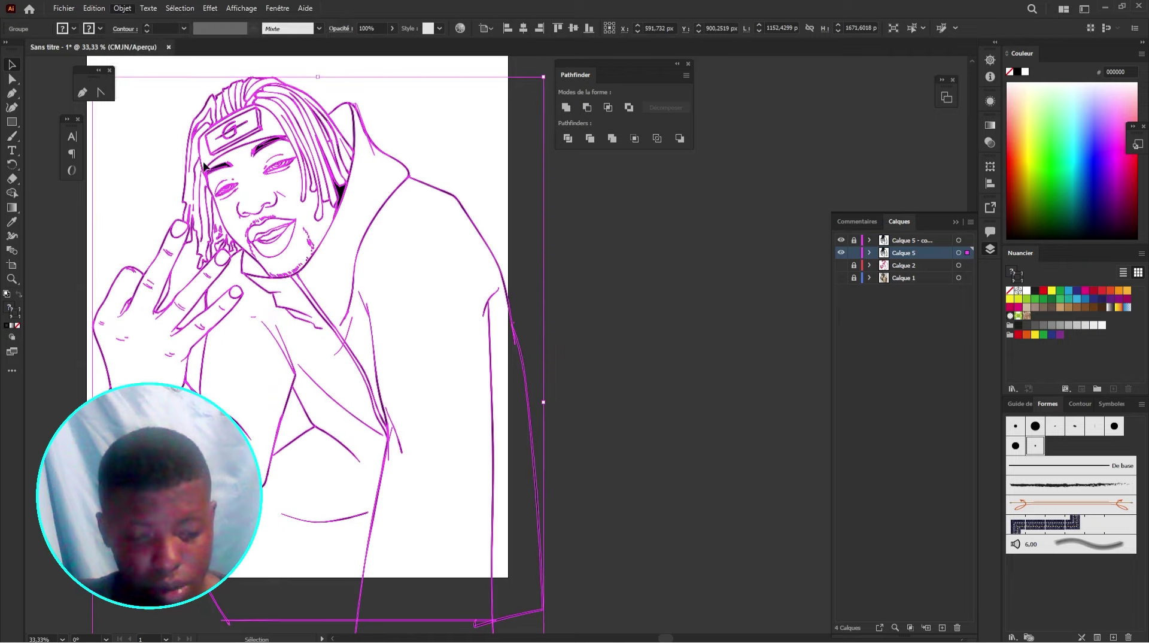
left_click(620, 139)
Step: Duplicate the expanded Calque 5 layer, lock this second copy and return to the original Calque 5
left_click_drag(923, 259, 943, 377)
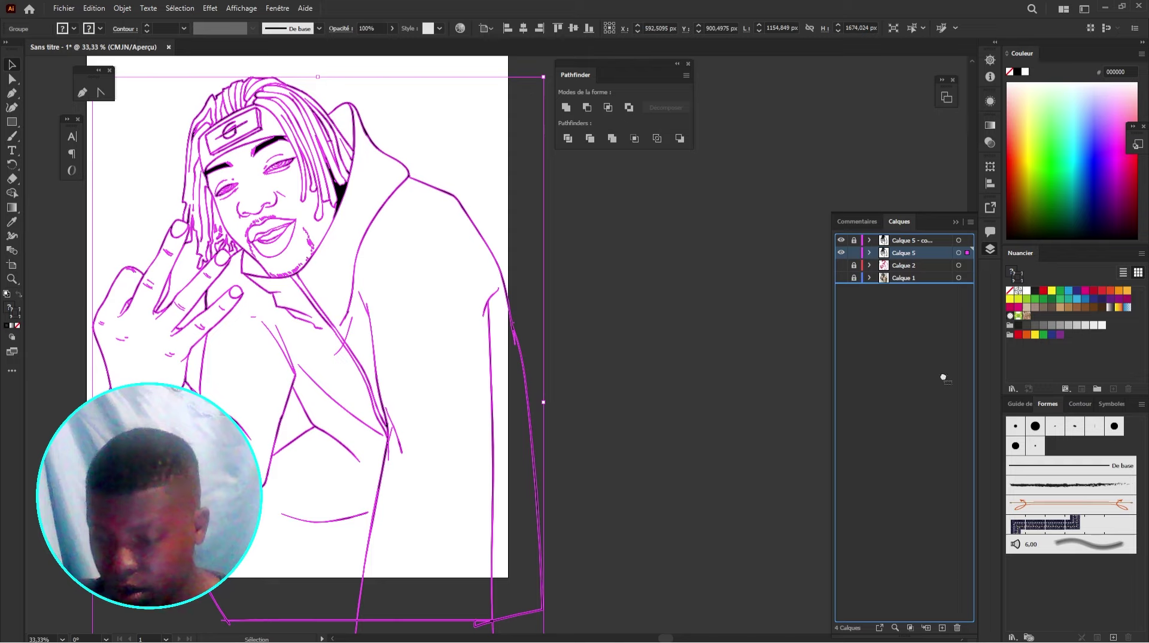
left_click_drag(945, 633, 943, 628)
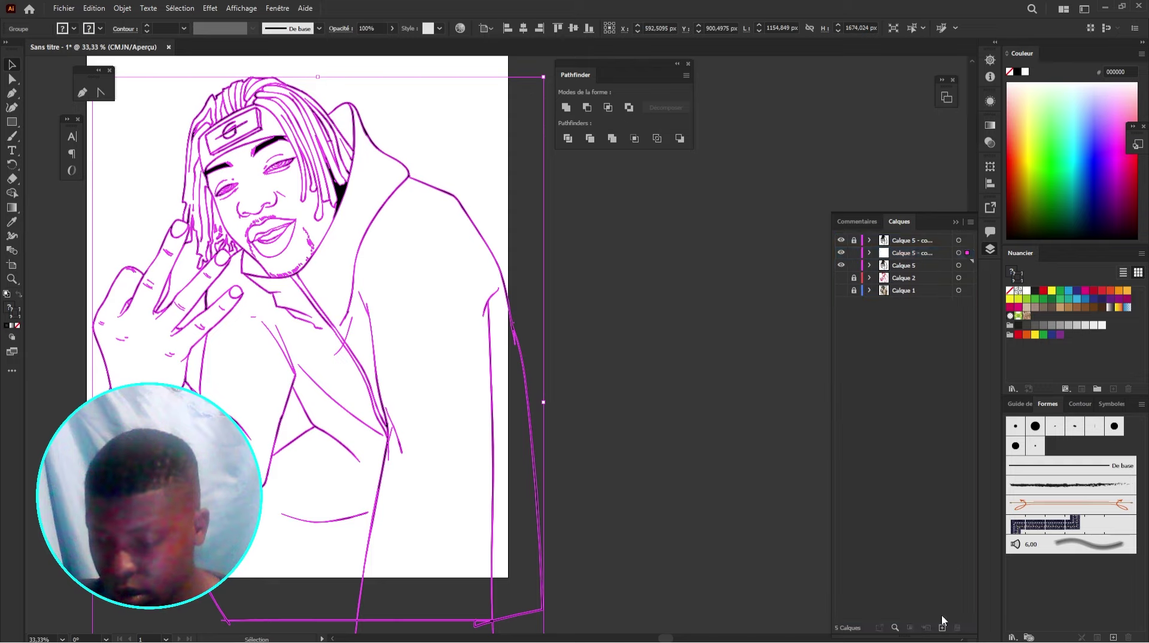
left_click(854, 253)
left_click(900, 267)
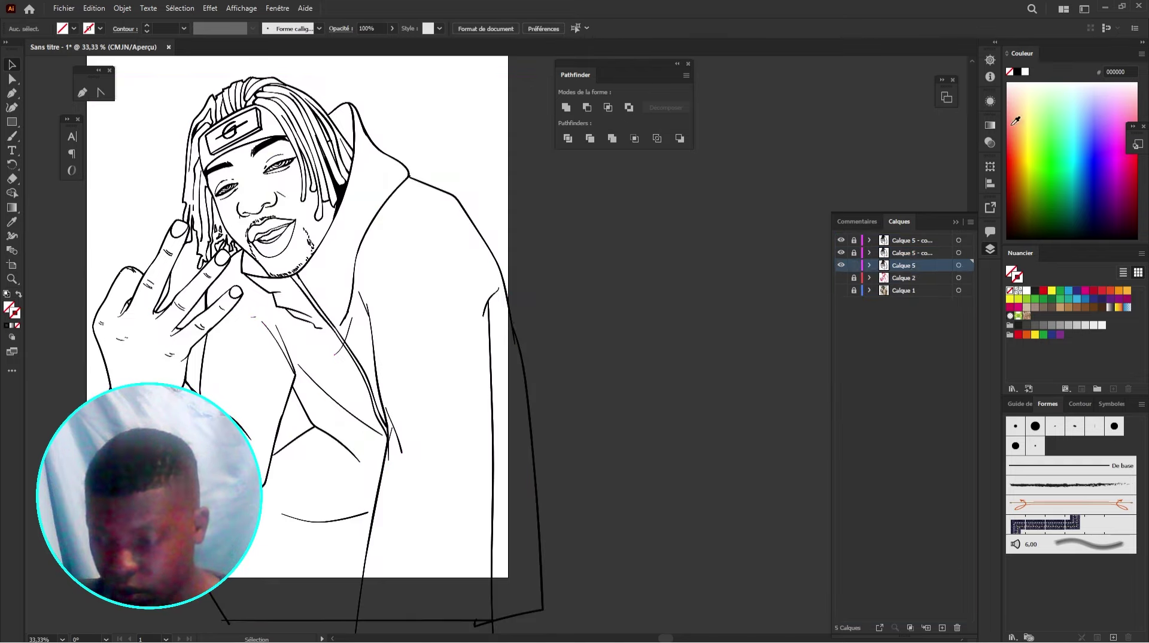
Step: Set the fill to the skin tone DDA487 with no stroke
left_click(1027, 94)
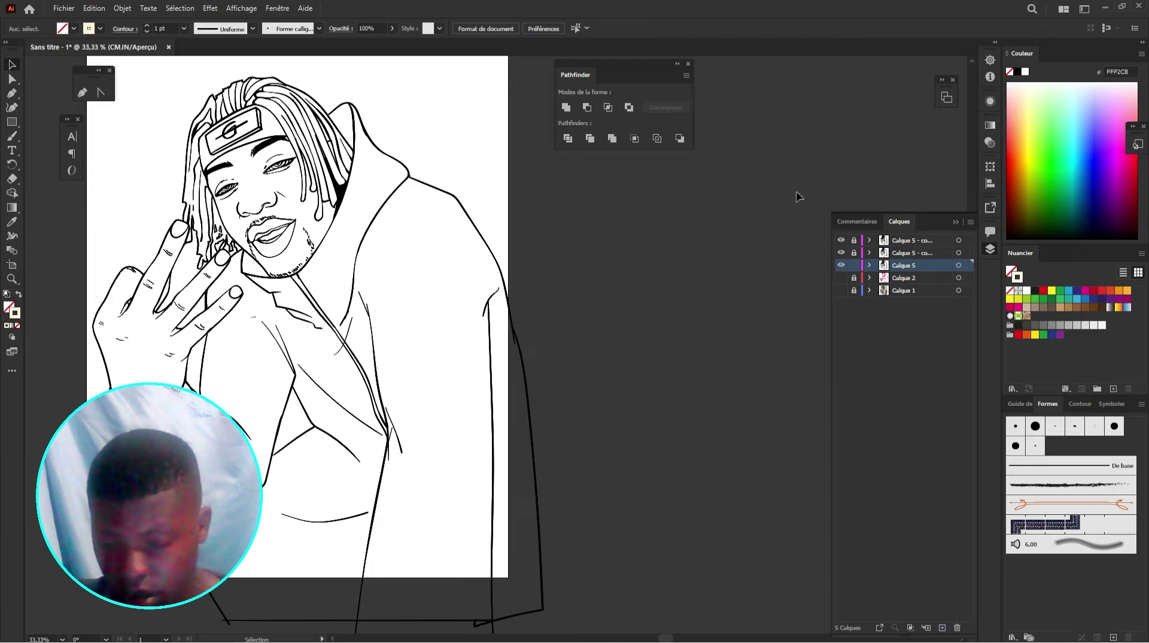
double_click(19, 310)
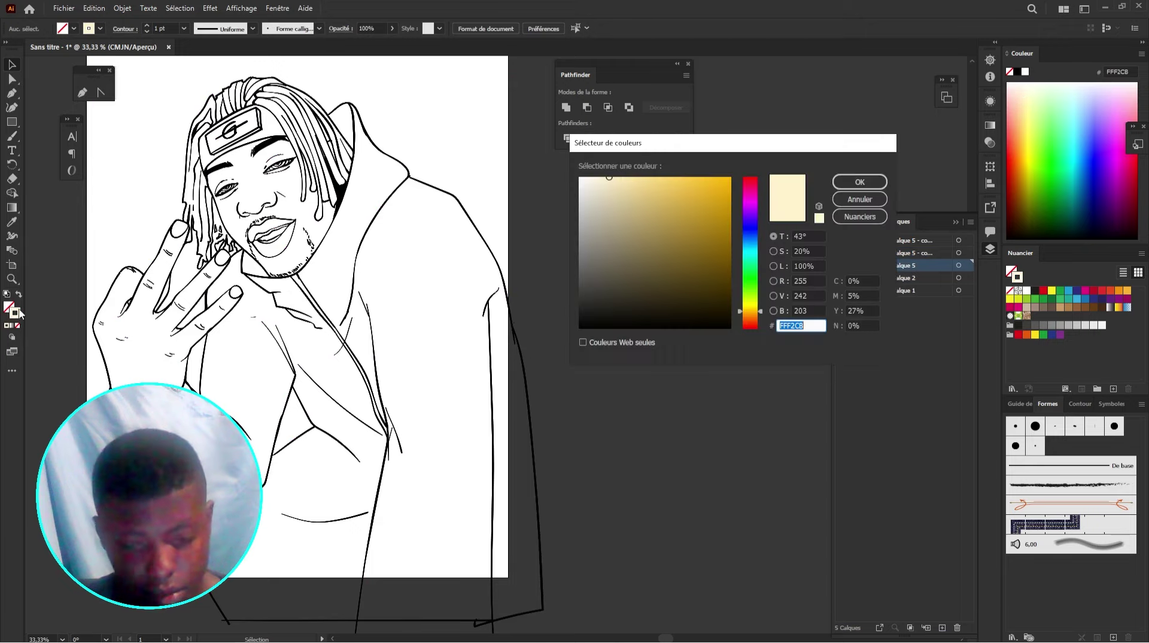
left_click(664, 198)
left_click_drag(749, 313, 749, 322)
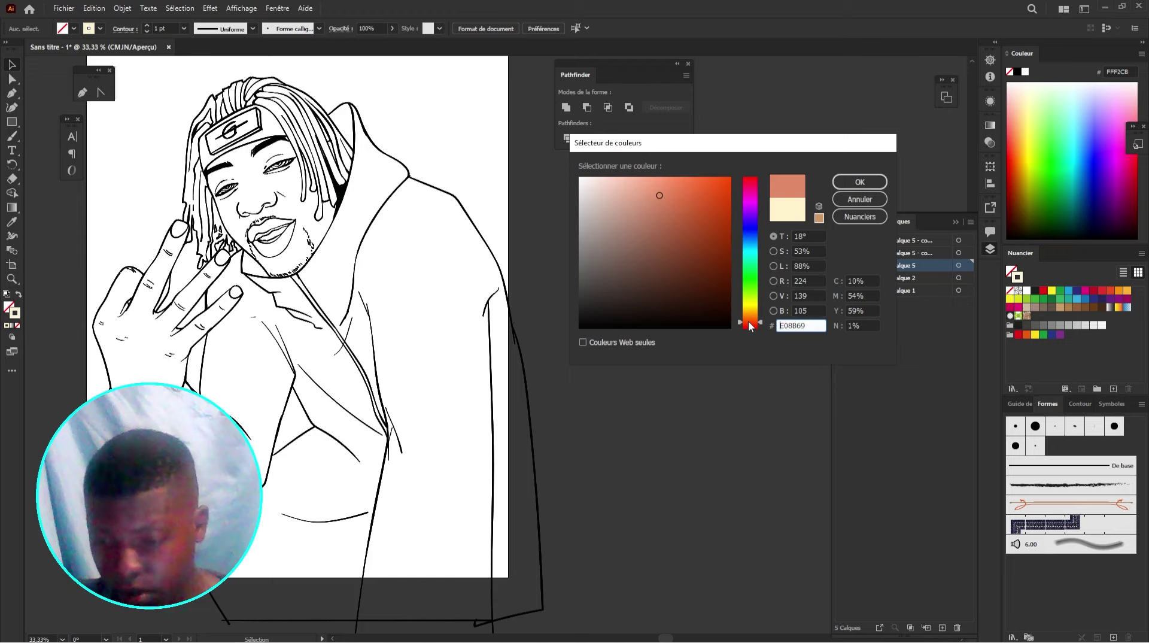
mouse_move(656, 197)
left_mouse_down()
mouse_move(624, 200)
mouse_move(640, 194)
left_mouse_up()
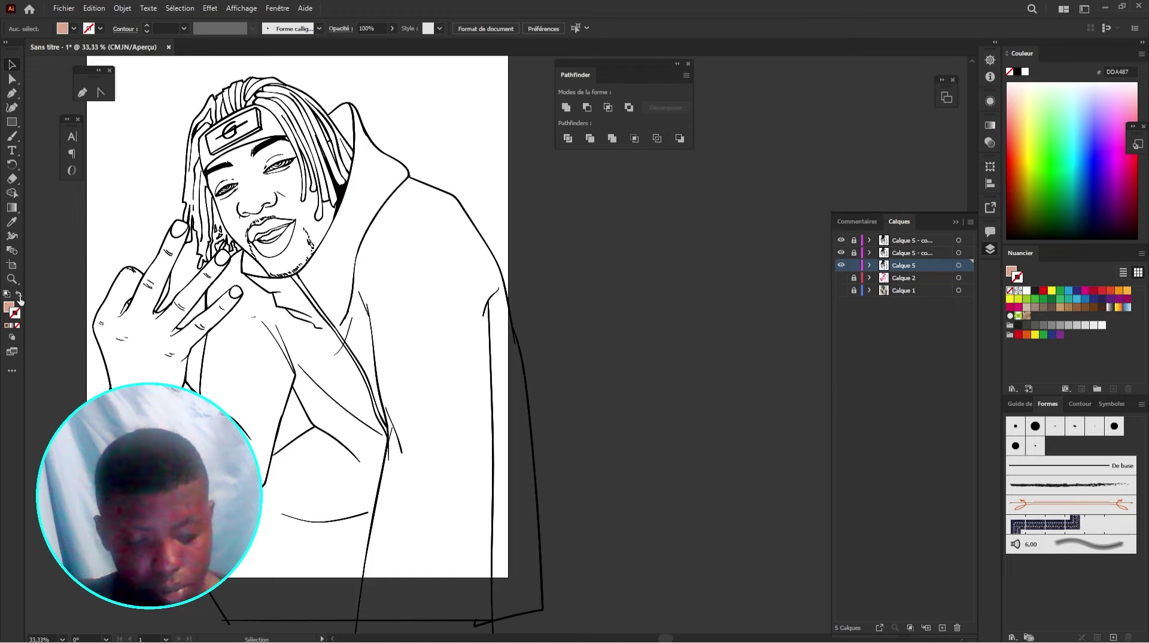
Step: Draw a rectangle about 1247 by 1461 px over the figure and send it behind the line art
key("m")
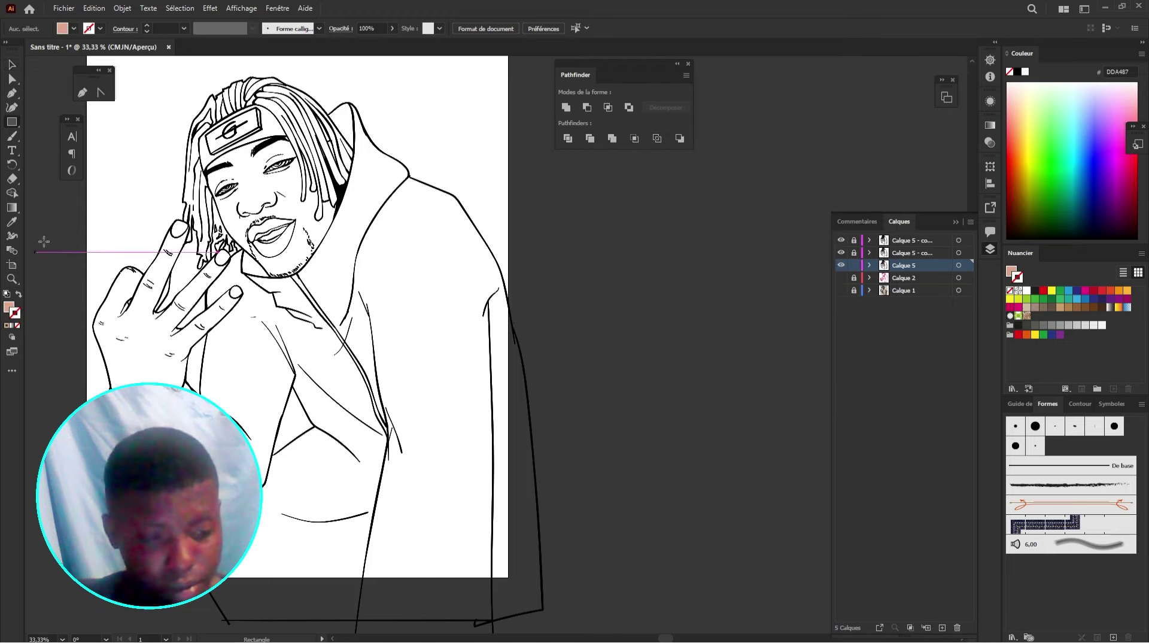
left_click_drag(75, 61, 563, 630)
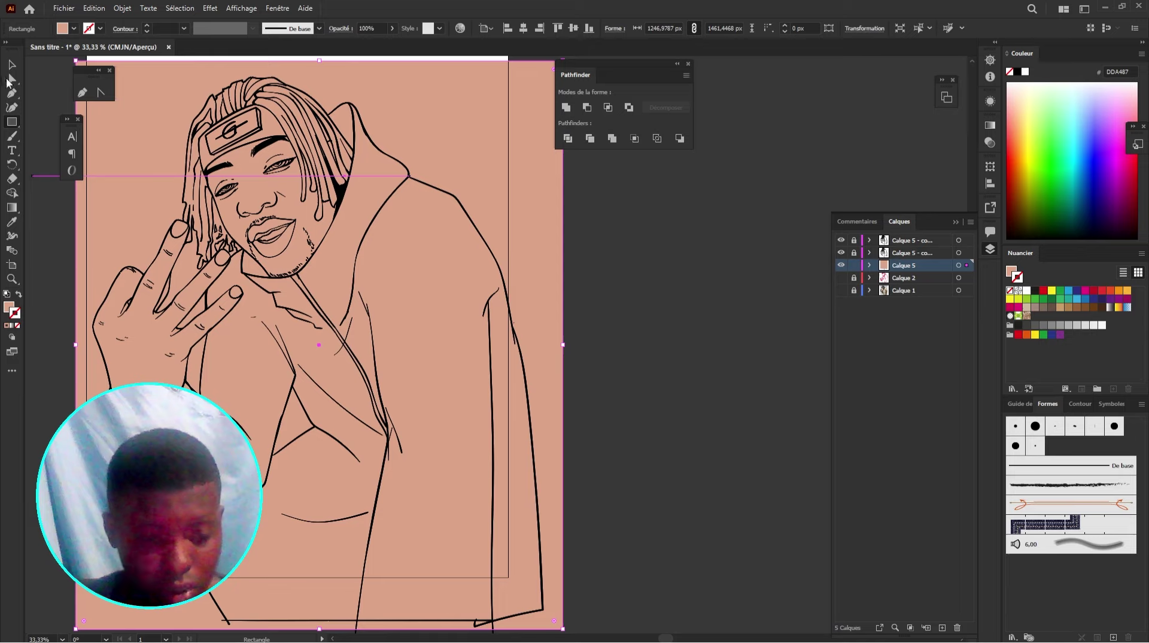
left_click(11, 66)
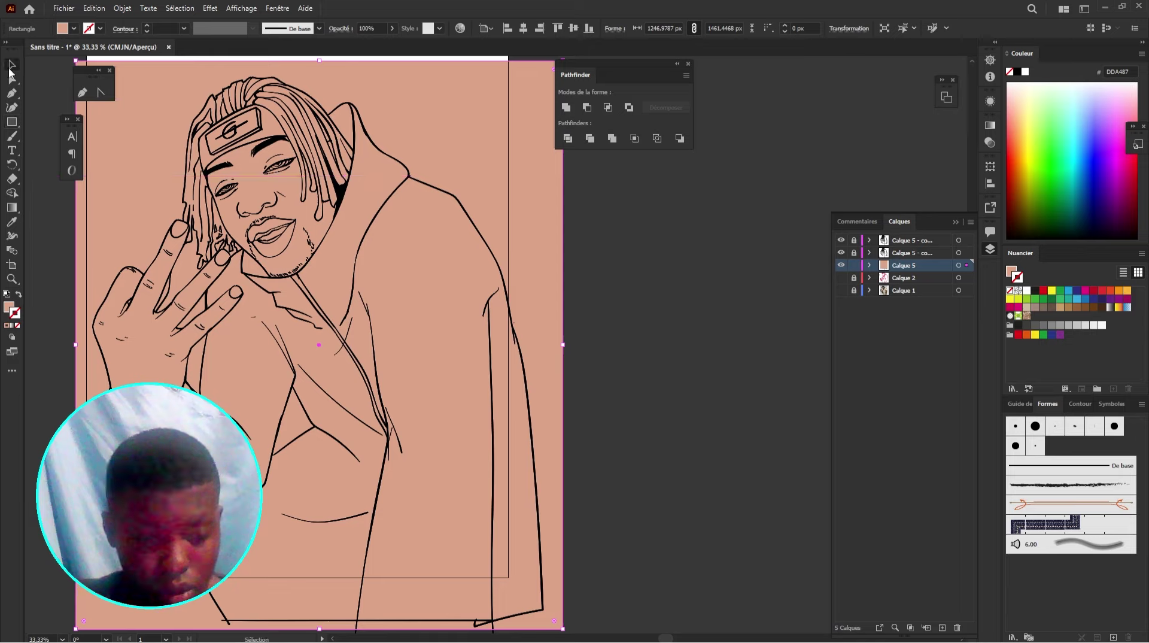
right_click(490, 203)
mouse_move(603, 409)
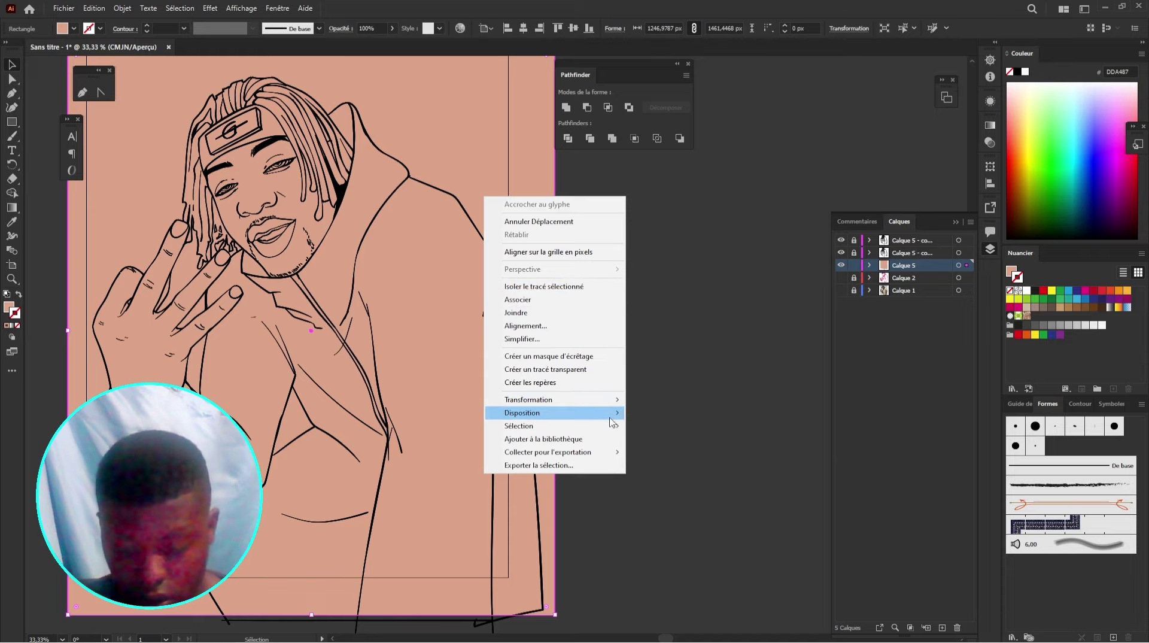
mouse_move(612, 421)
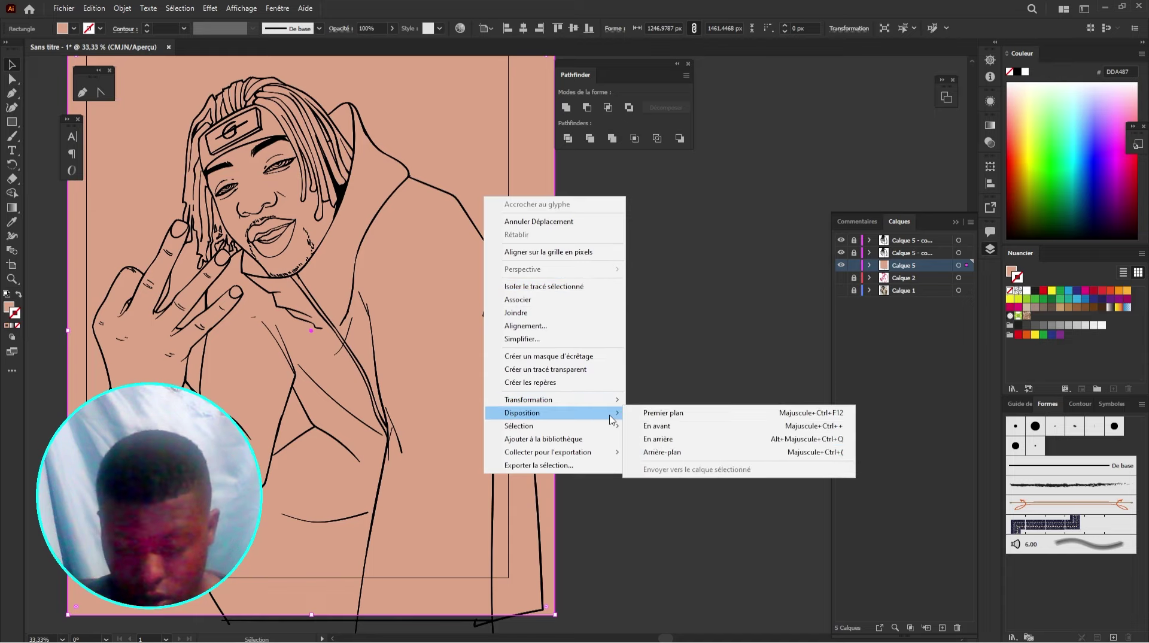
left_click(677, 452)
left_click(672, 443)
Step: Combine the Calque 5 line art and the skin-tone rectangle with the Pathfinder Merge operation
key("ctrl+a")
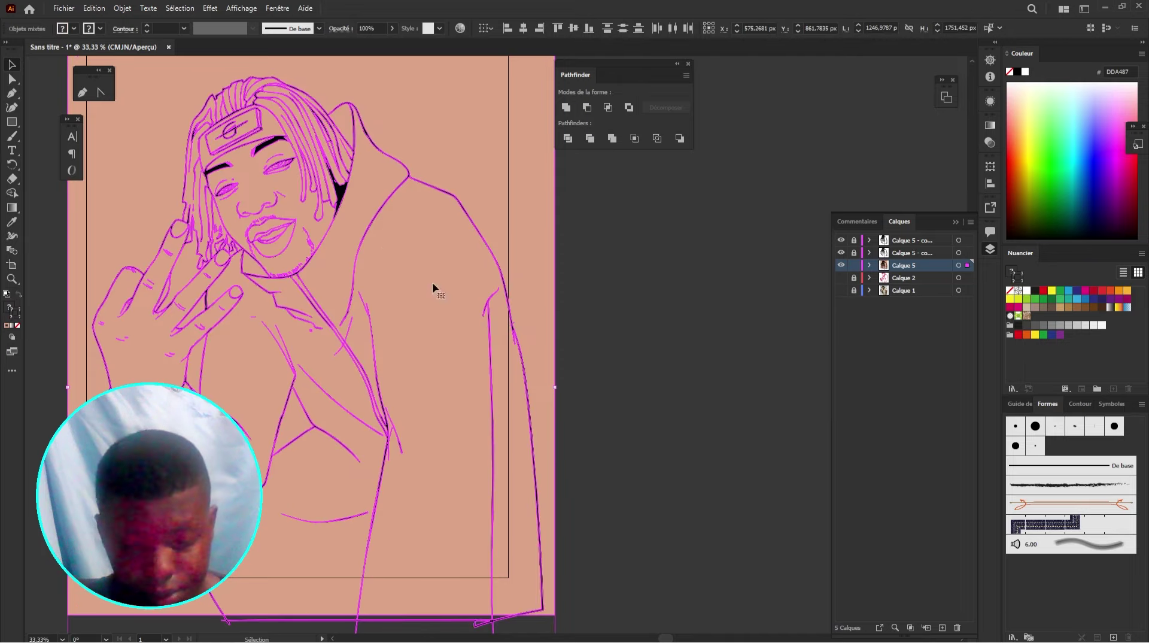
right_click(487, 221)
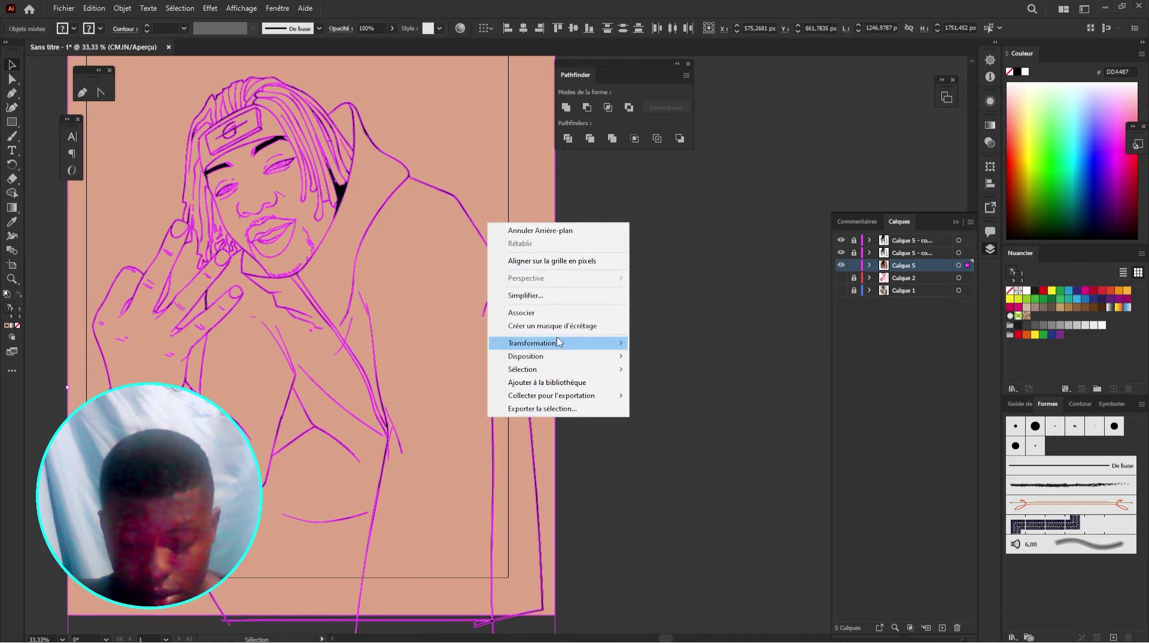
left_click(617, 136)
left_click(613, 138)
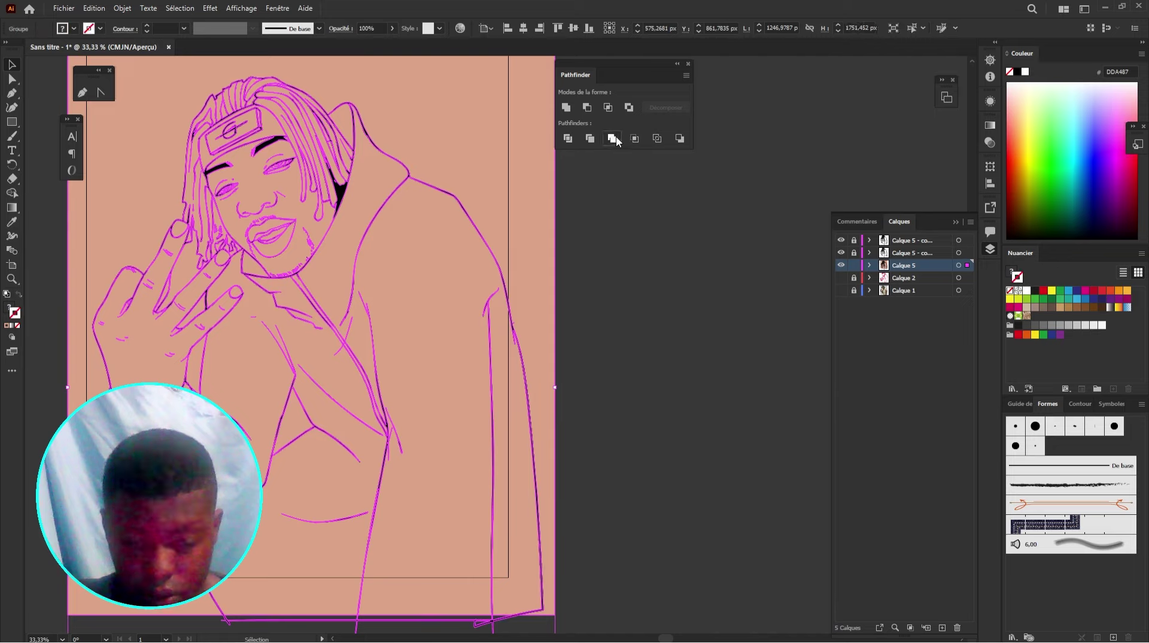
Step: Isolate the merged group and delete the skin-tone area outside the figure's silhouette
key("a")
key("v")
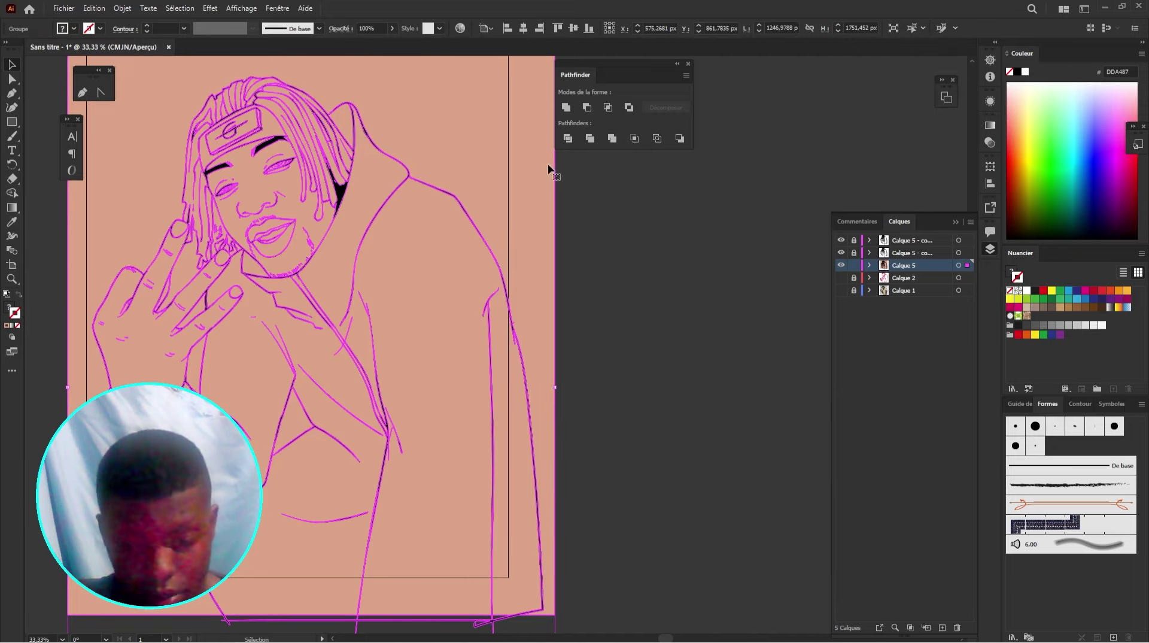
right_click(457, 167)
left_click(562, 258)
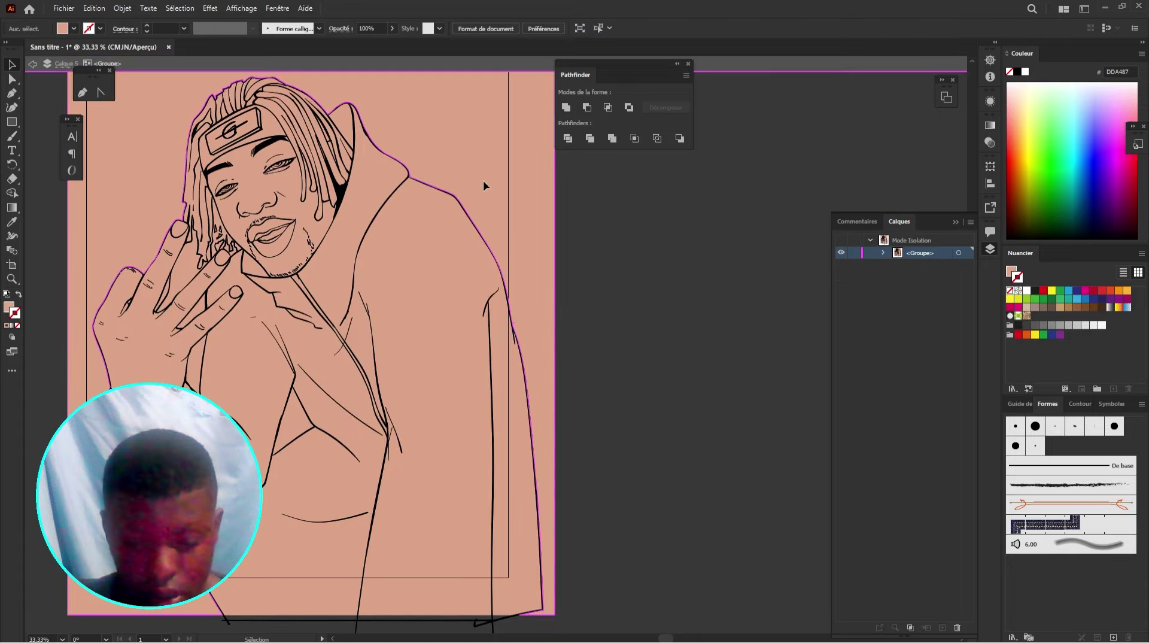
key("Delete")
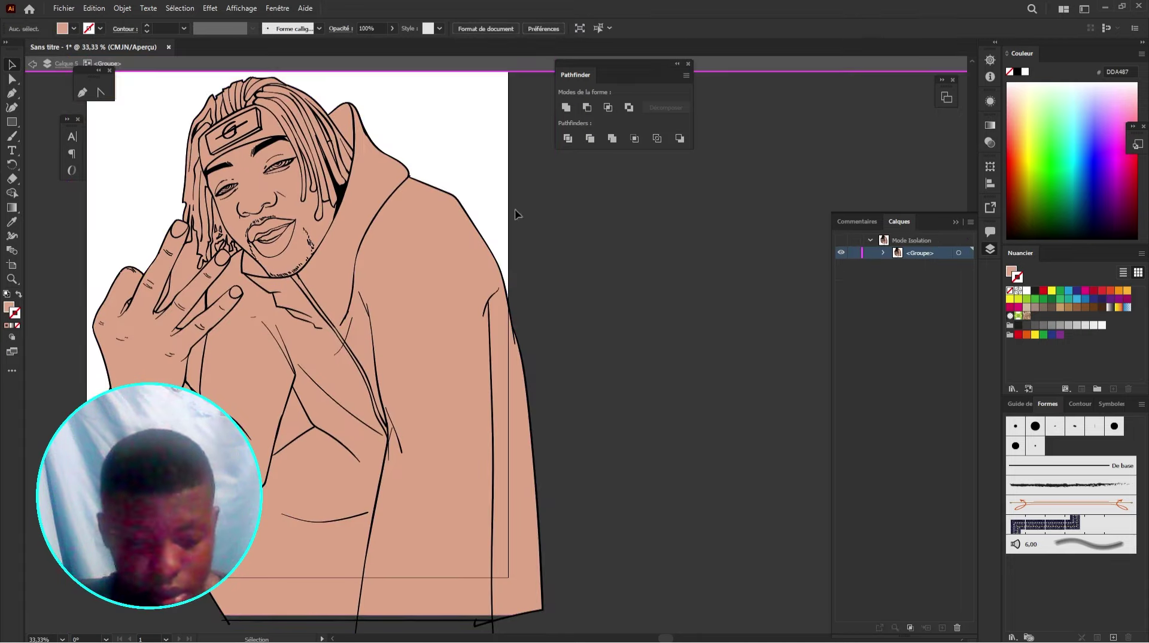
Step: Delete the skin-tone triangle in the gap between the bent arm and the torso
scroll(413, 256, "down", 1)
left_click(321, 412)
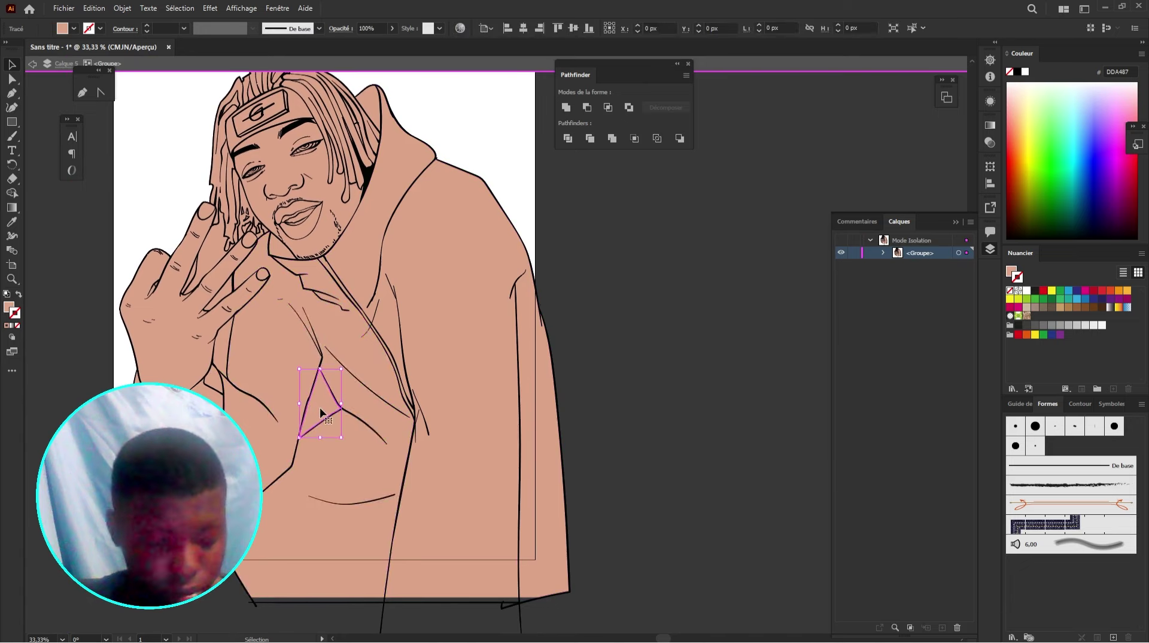
key("Delete")
left_click_drag(473, 176, 480, 200)
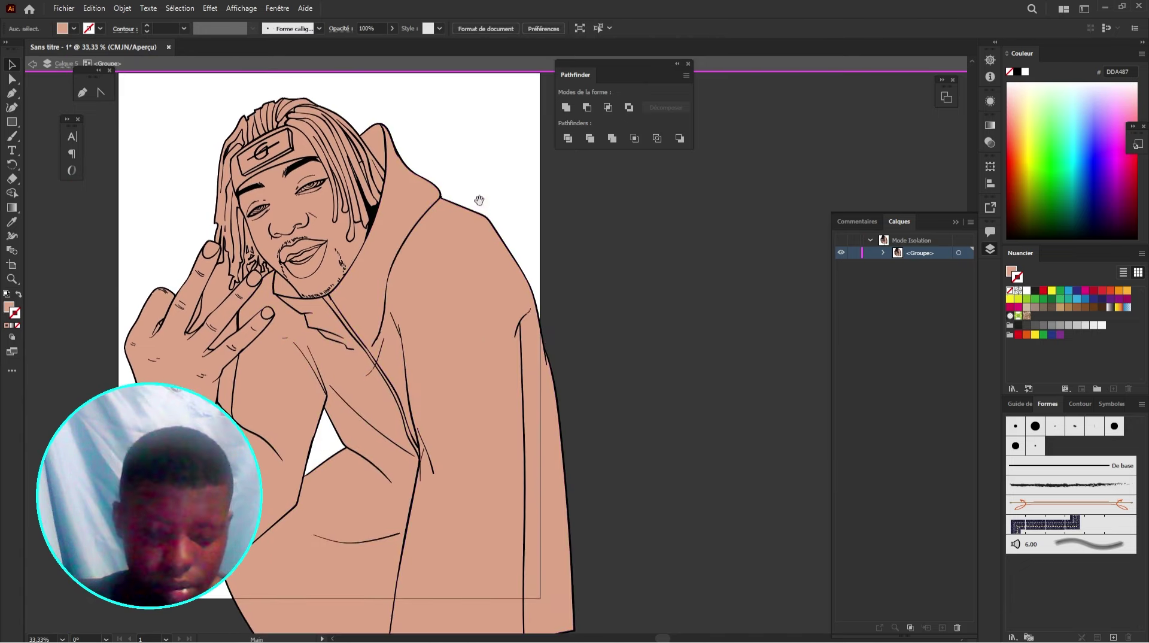
left_click(876, 252)
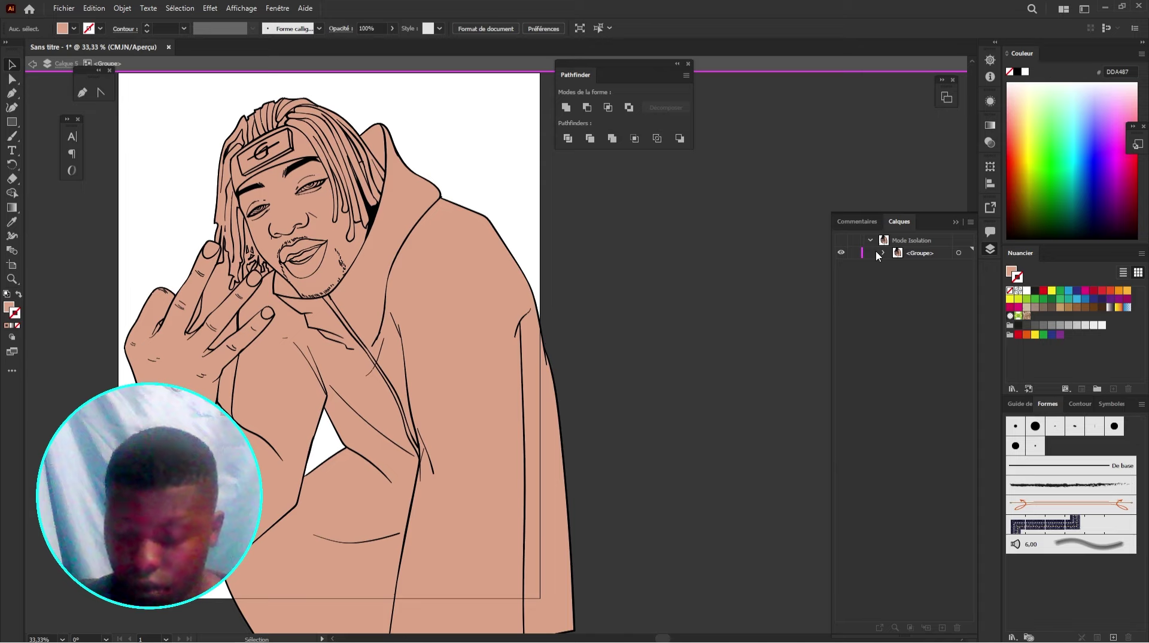
Step: Lock the line-art and colour paths inside the merged group, then unlock the group itself and its top path
left_click(880, 253)
scroll(867, 306, "down", 10)
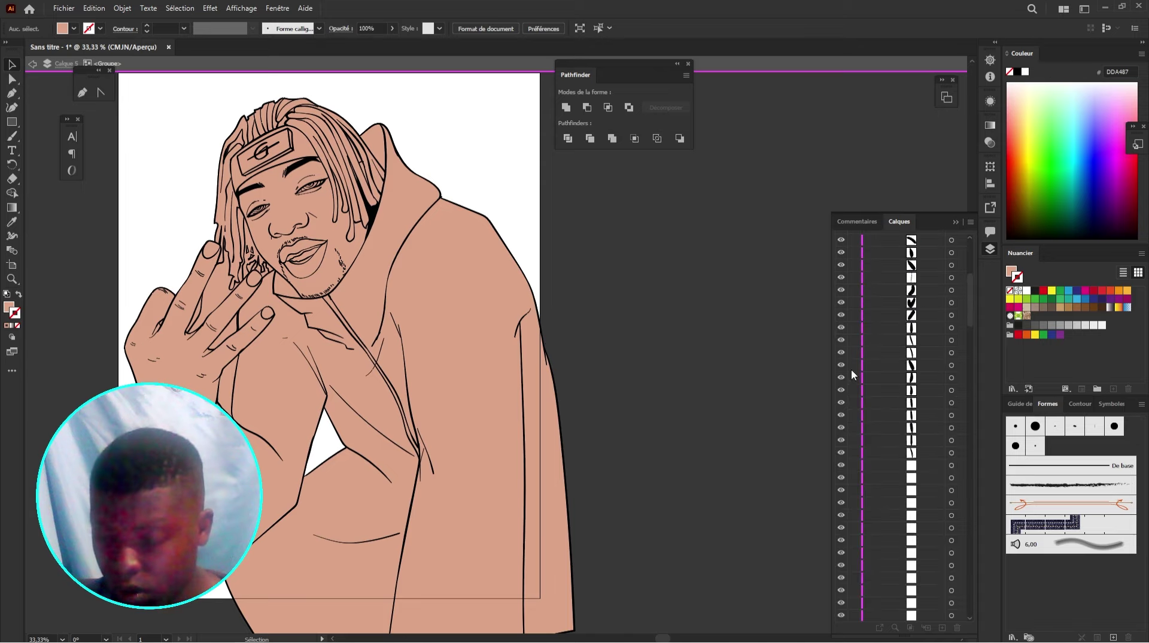
scroll(876, 461, "down", 15)
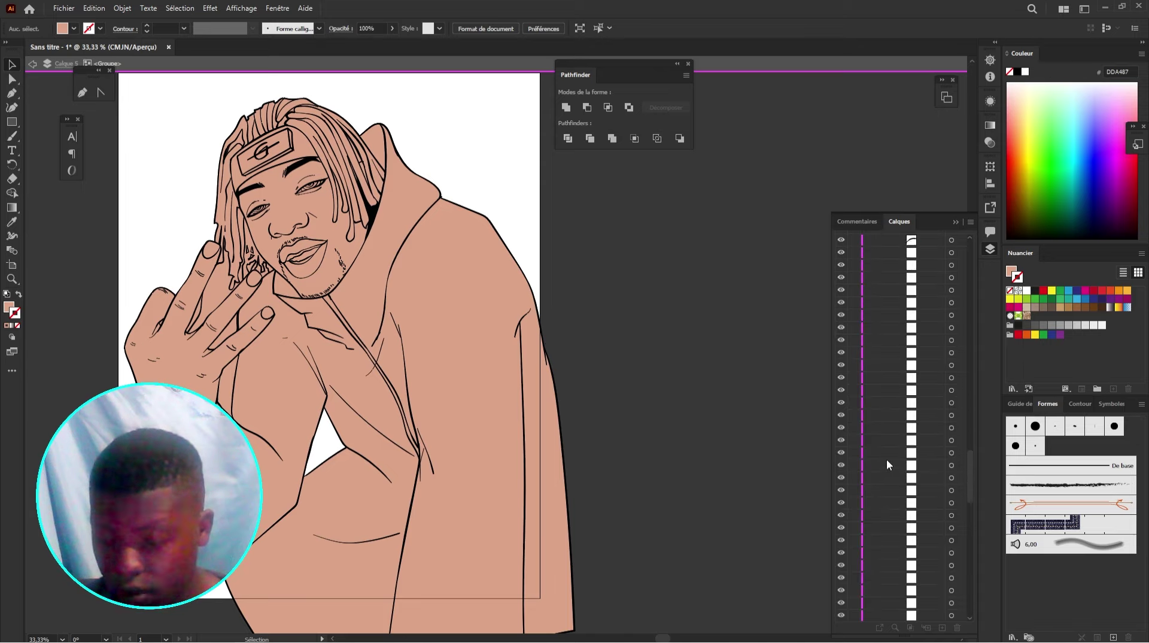
scroll(886, 458, "up", 5)
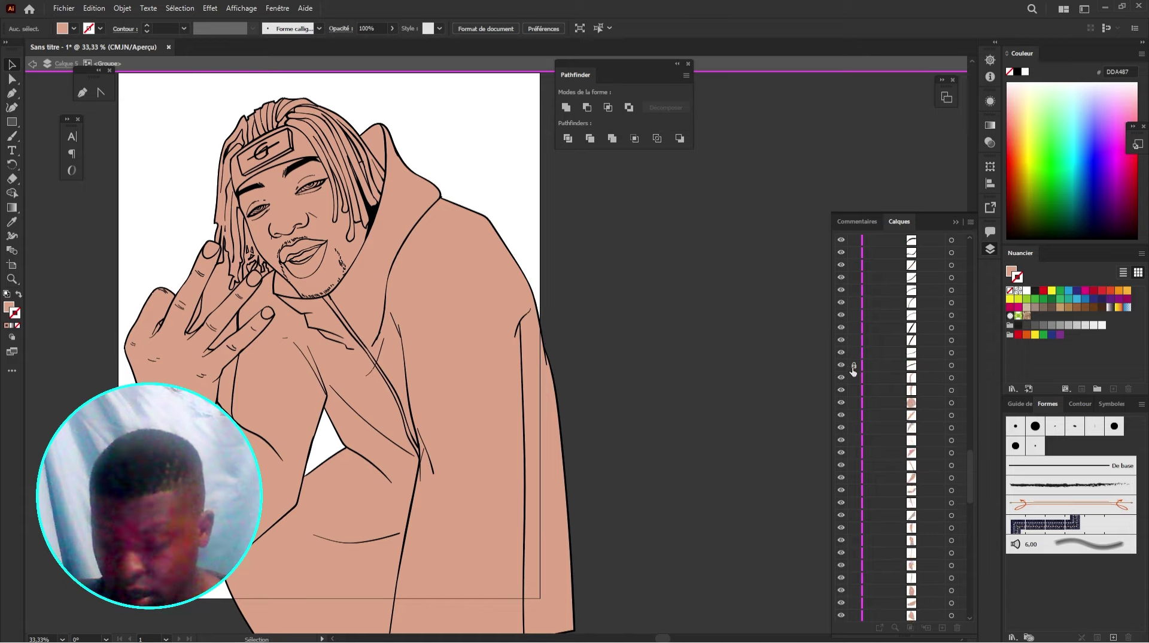
left_click_drag(853, 369, 853, 188)
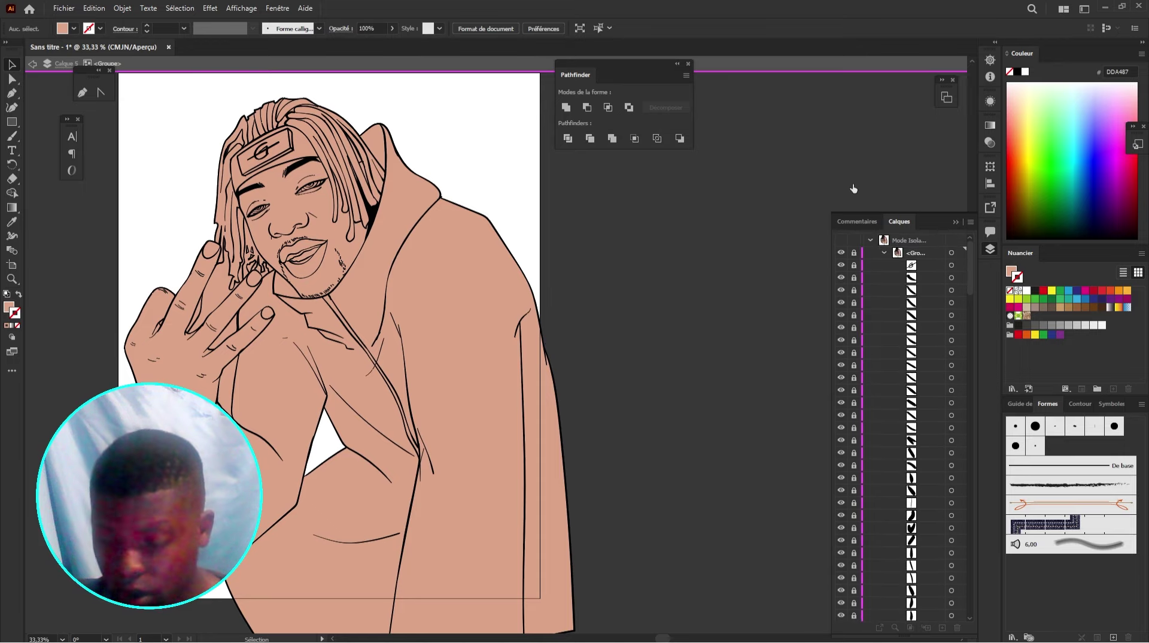
left_click(855, 265)
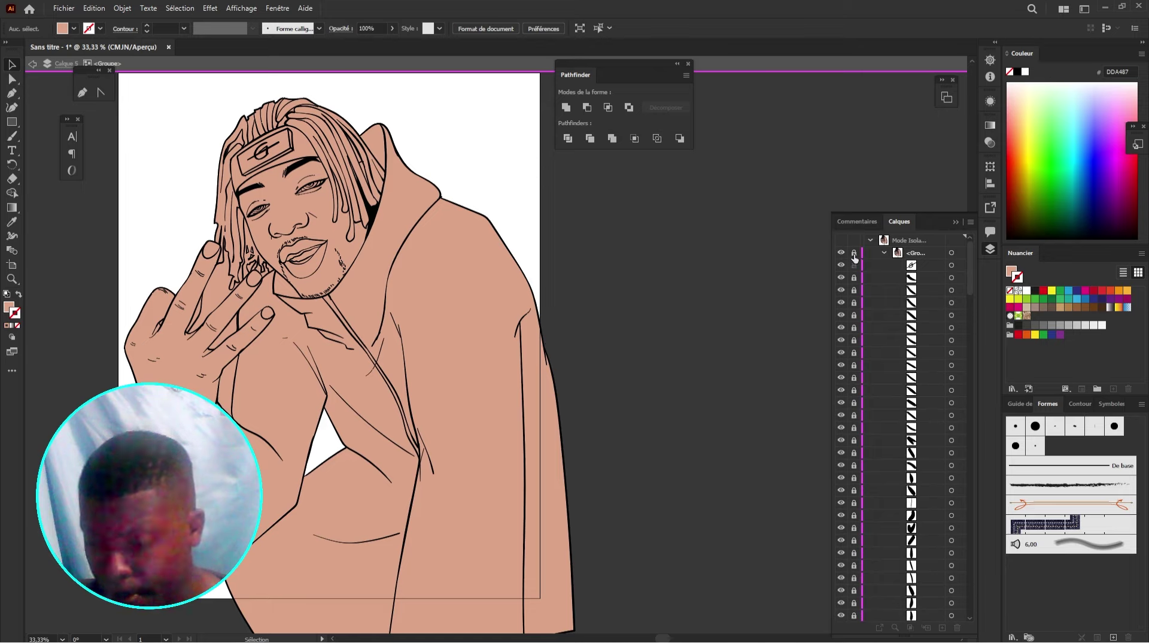
Step: Select the hood, torso and sleeve areas of the hoodie and fill them with the dark slate colour 585770
left_click(372, 335)
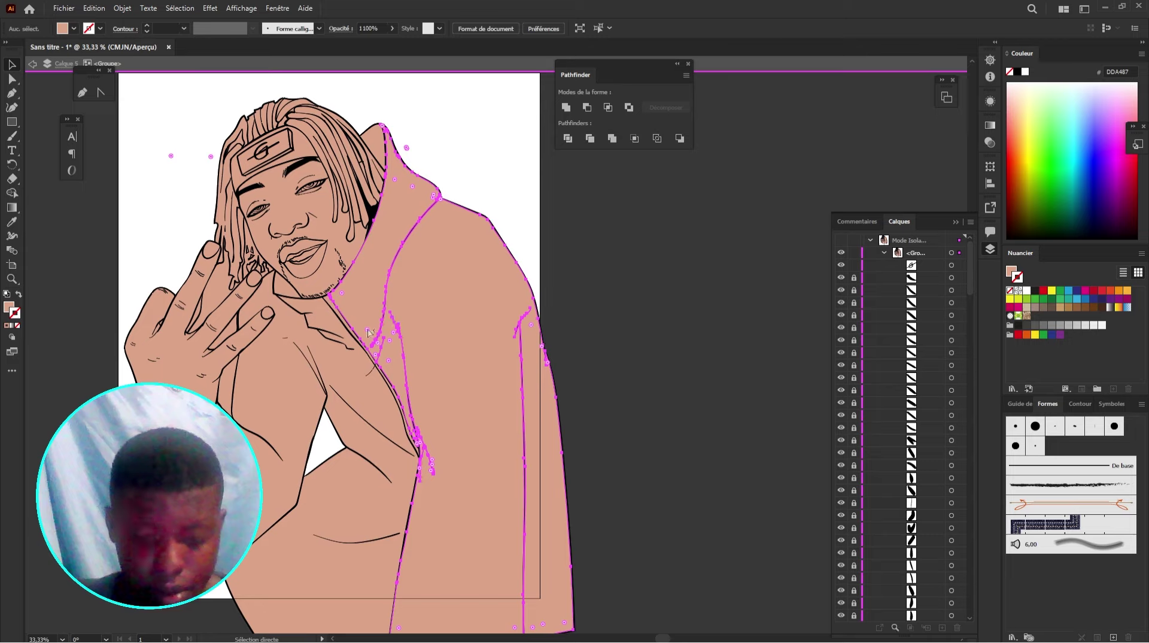
left_click(286, 407, "shift")
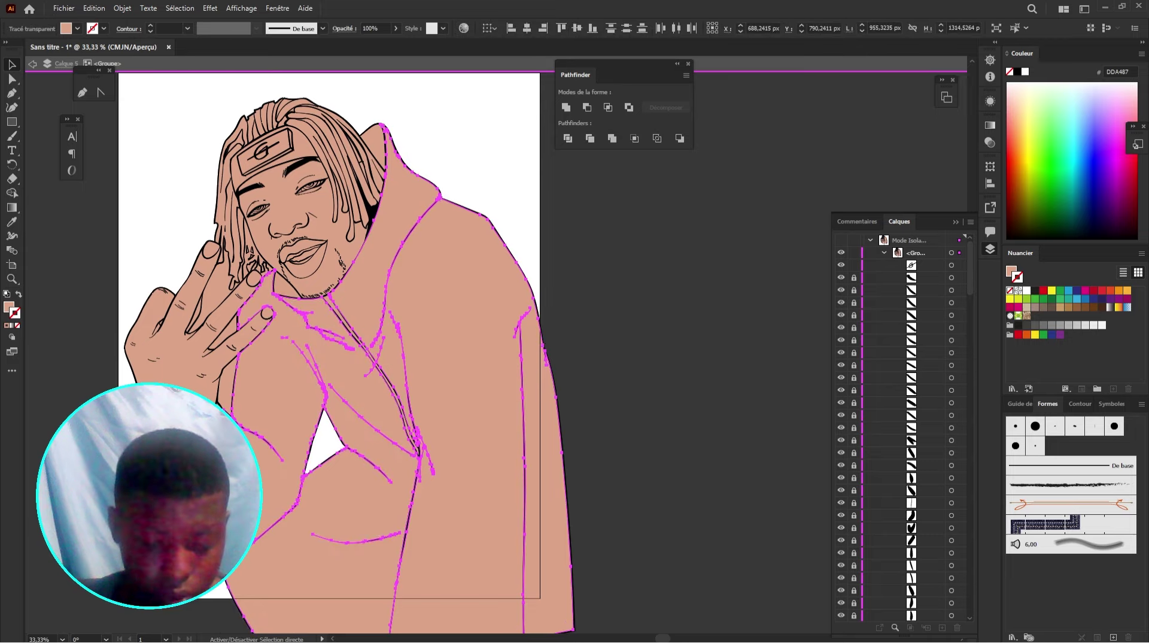
left_click(246, 422, "shift")
left_click(565, 239)
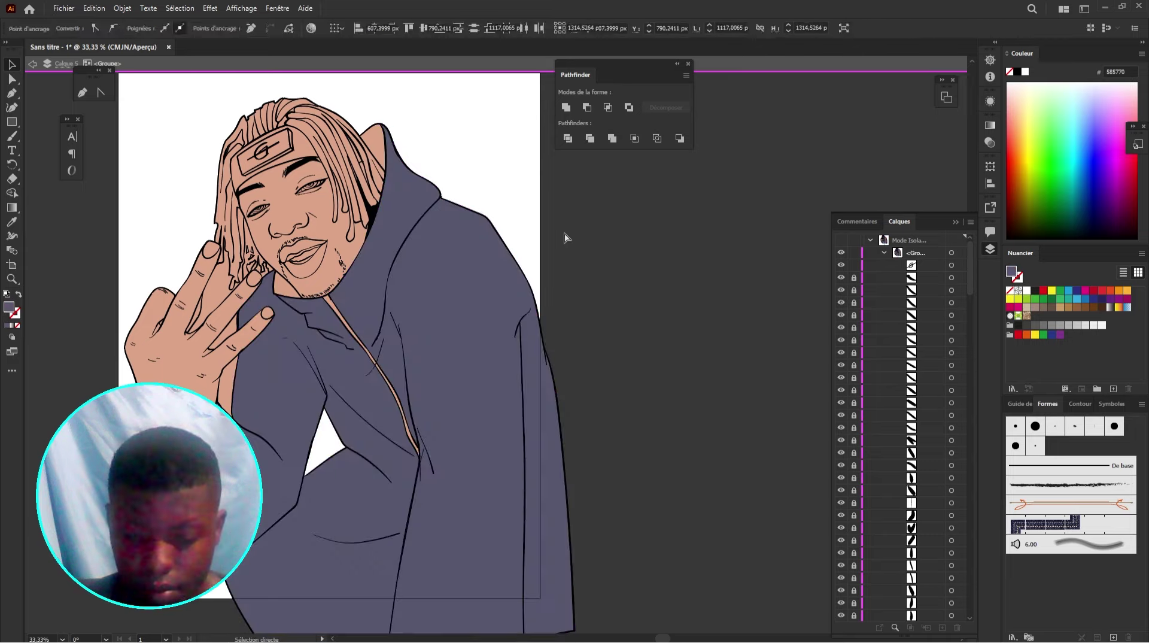
Step: Fill the narrow zipper strip down the hoodie's front with red E25656
scroll(415, 325, "up", 4)
scroll(359, 335, "down", 2)
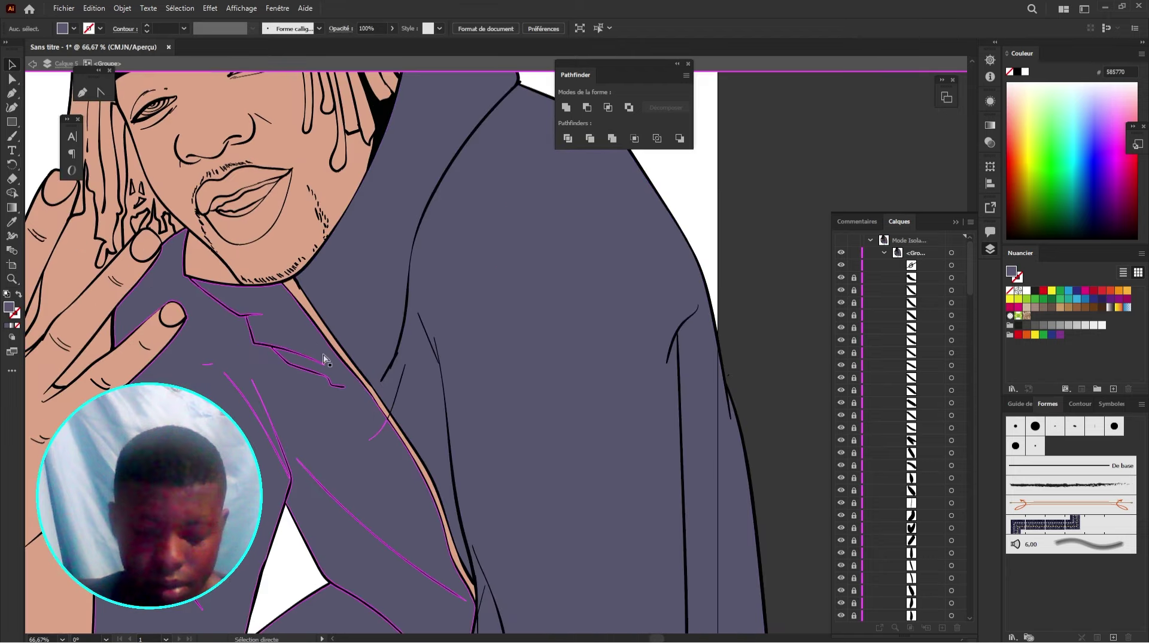
left_click(329, 334)
left_click(297, 284, "shift")
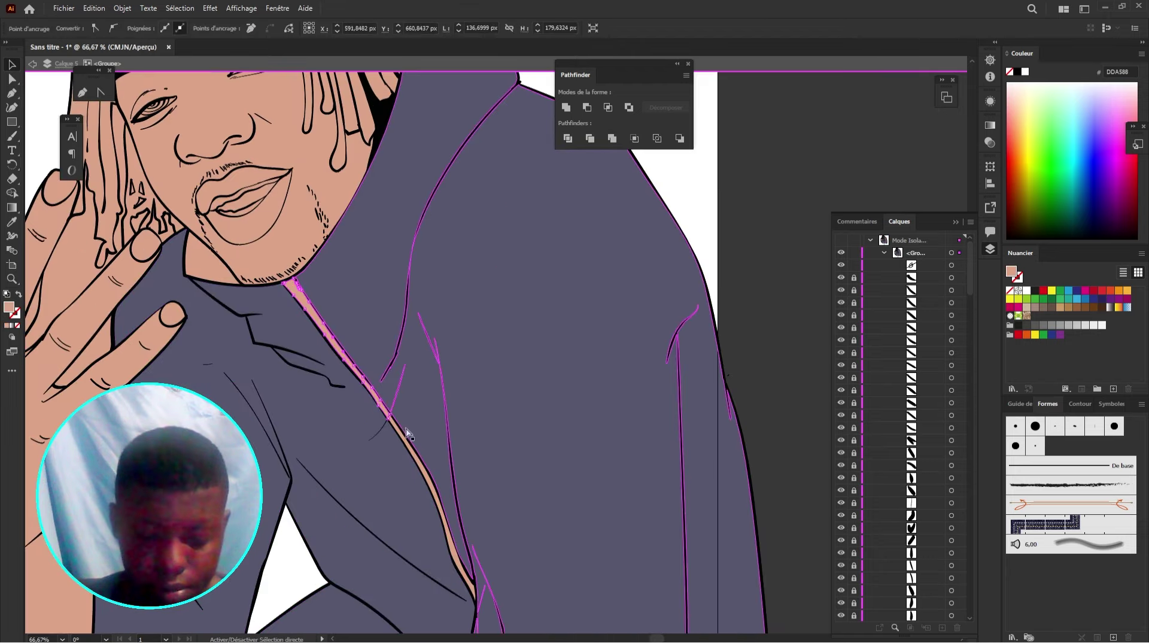
key("v")
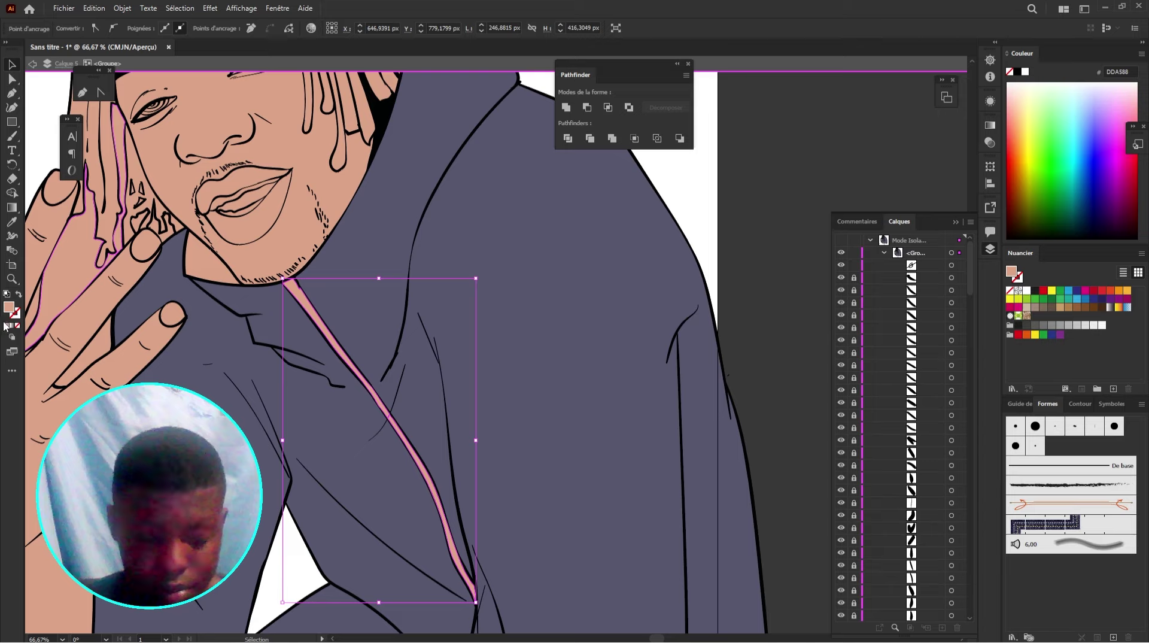
double_click(8, 309)
left_click_drag(659, 209, 612, 197)
mouse_move(753, 322)
left_mouse_down()
mouse_move(740, 178)
mouse_move(680, 192)
left_mouse_up()
left_click(859, 181)
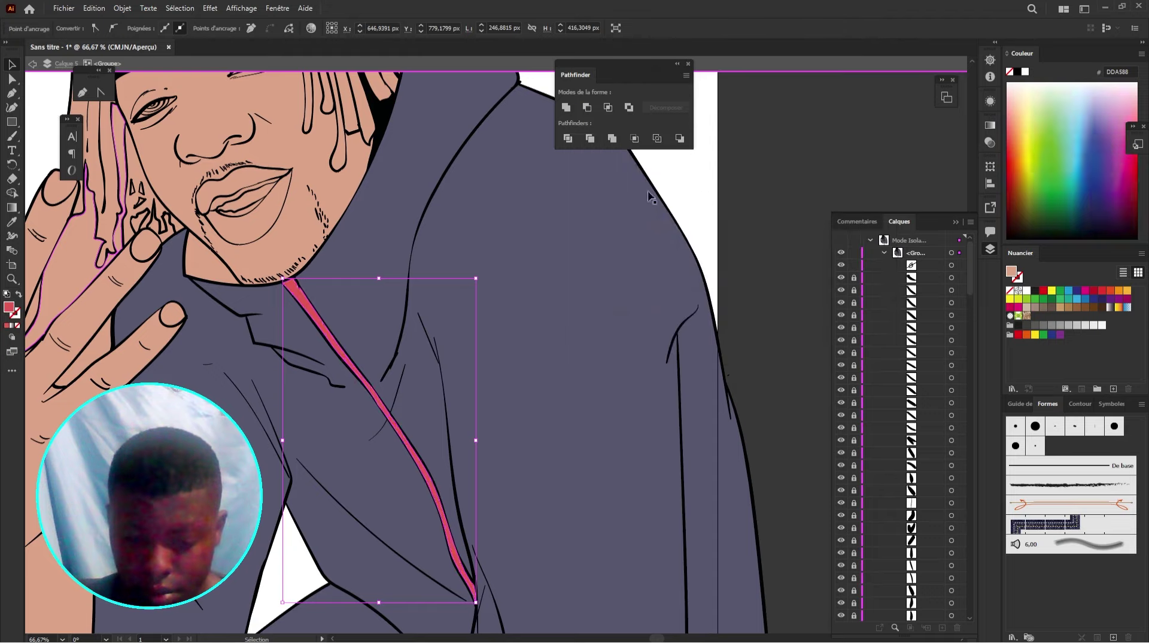
left_click(612, 217)
Step: Delete the skin-tone area between the raised fingers and the hanging dreadlocks
left_click_drag(613, 218, 710, 411)
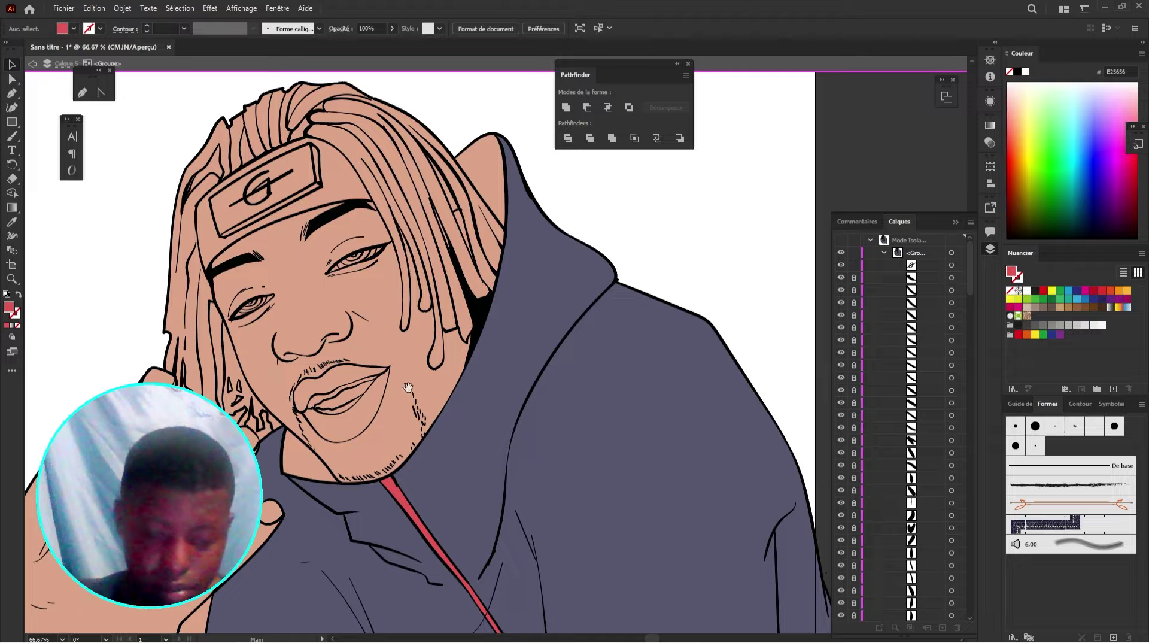
left_click_drag(387, 363, 547, 206)
key("v")
left_click(326, 296)
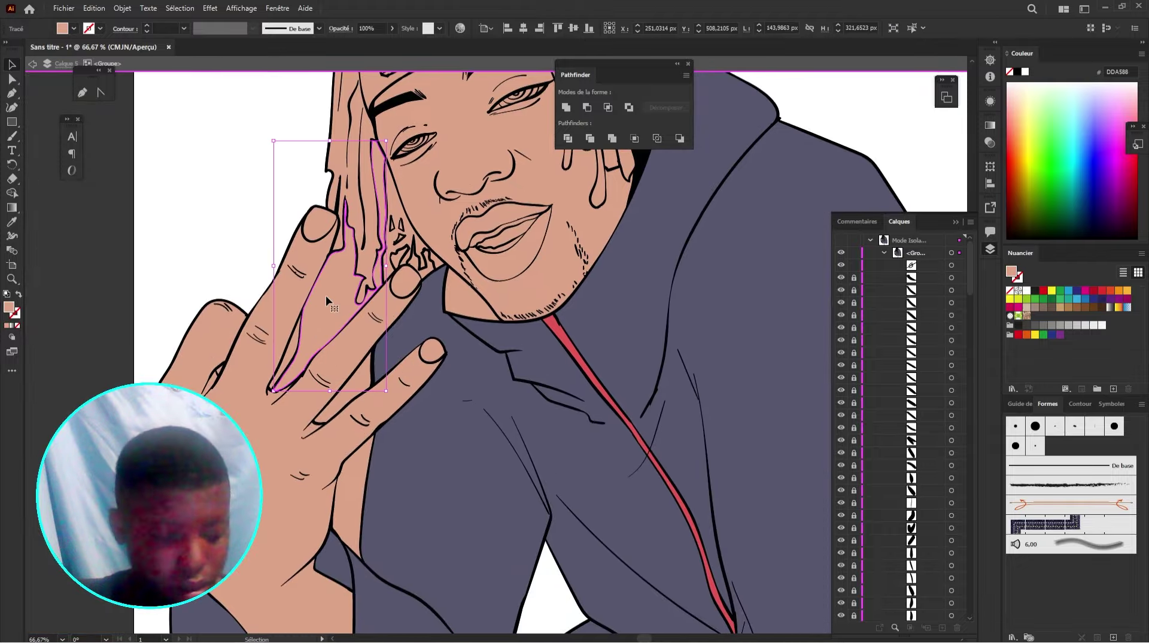
key("Delete")
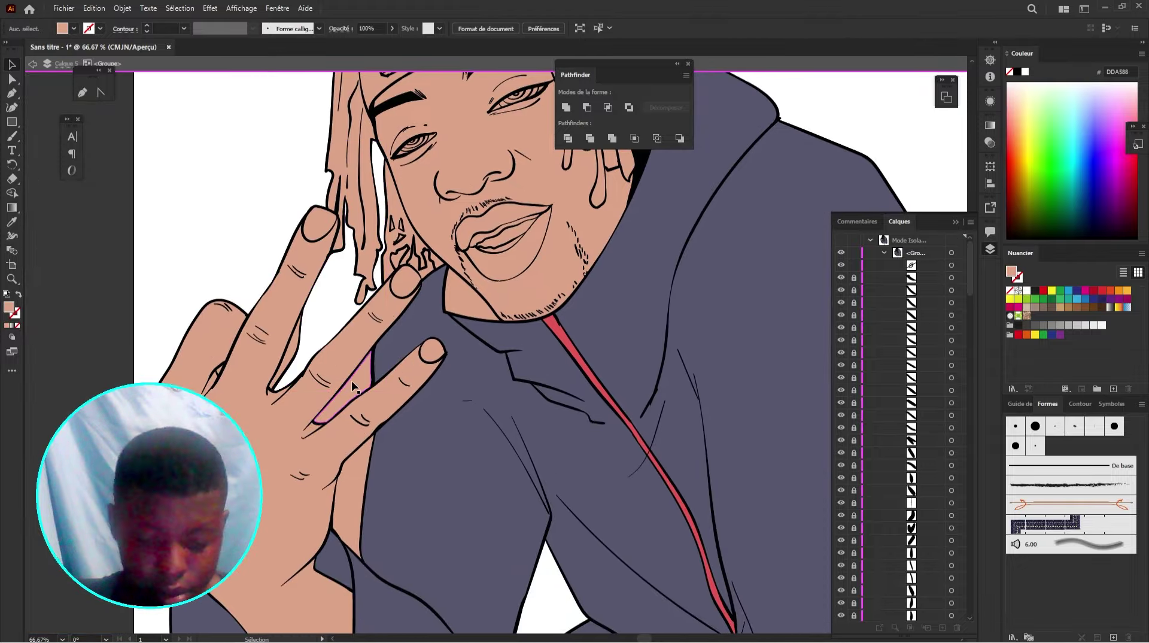
Step: Delete the skin-tone gaps between the two lower fingers and between the hand and the sleeve
key("ctrl+a")
key("a")
left_click(255, 251)
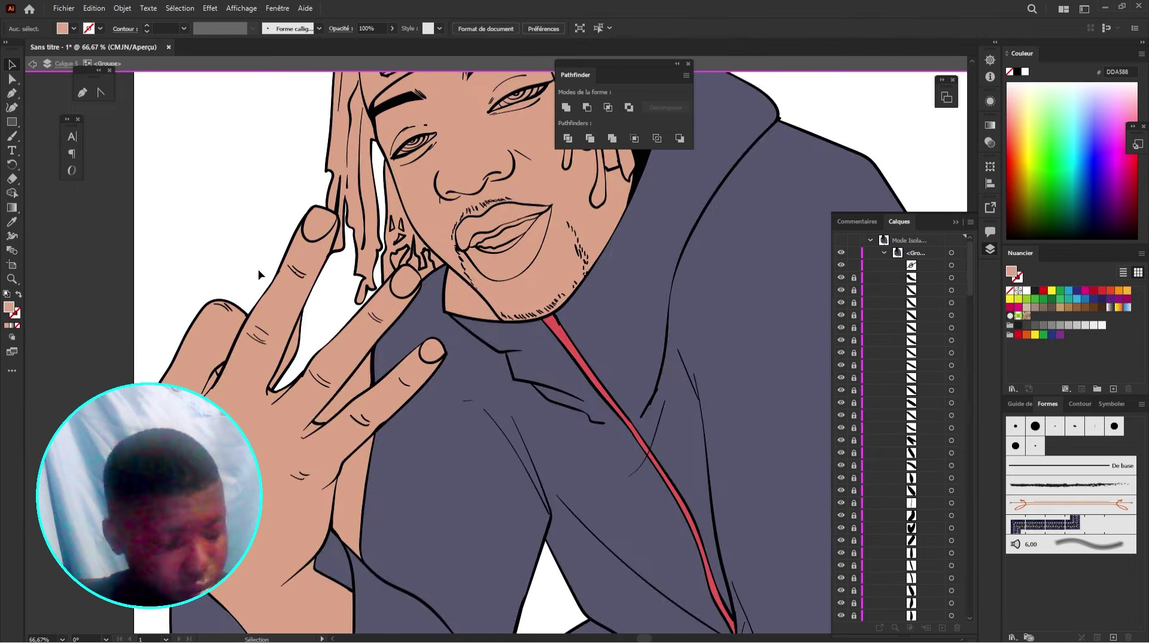
left_click(427, 406)
left_click(369, 382)
key("Delete")
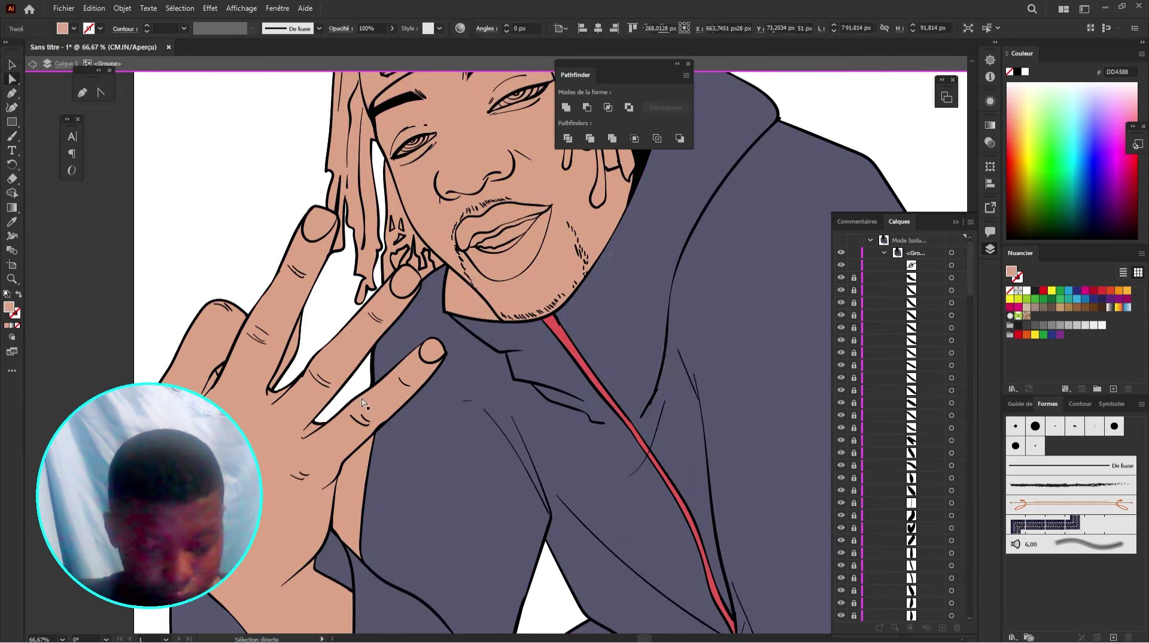
left_click(352, 458)
key("Delete")
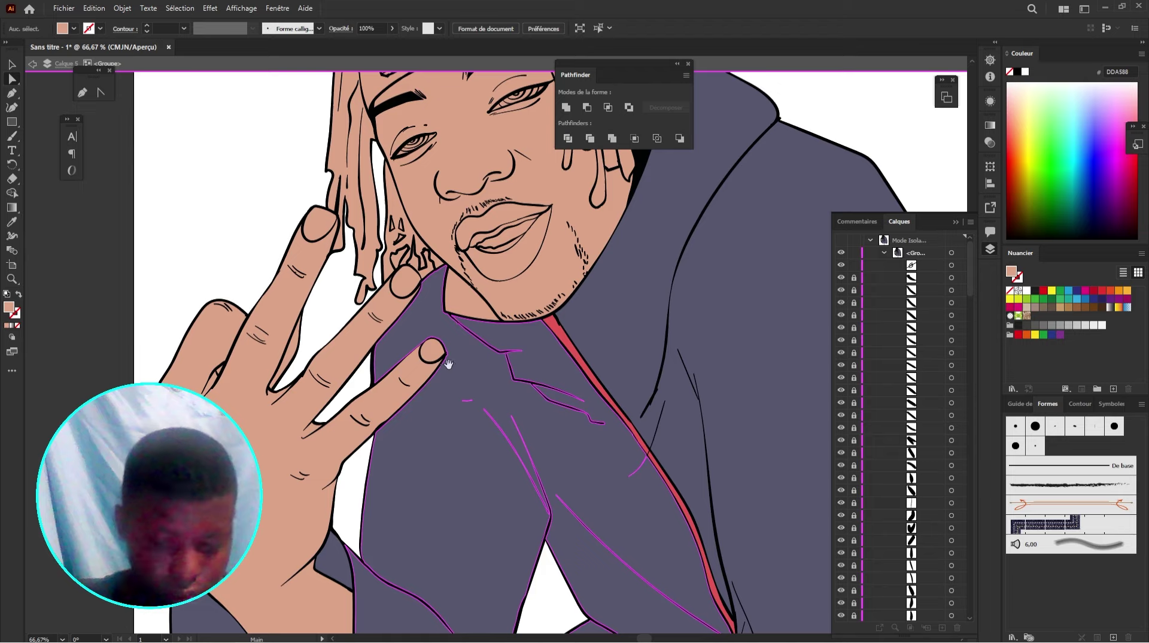
Step: Recolour the triangular collar area under the jaw with the hoodie's slate colour using the Eyedropper
left_click(476, 309)
key("i")
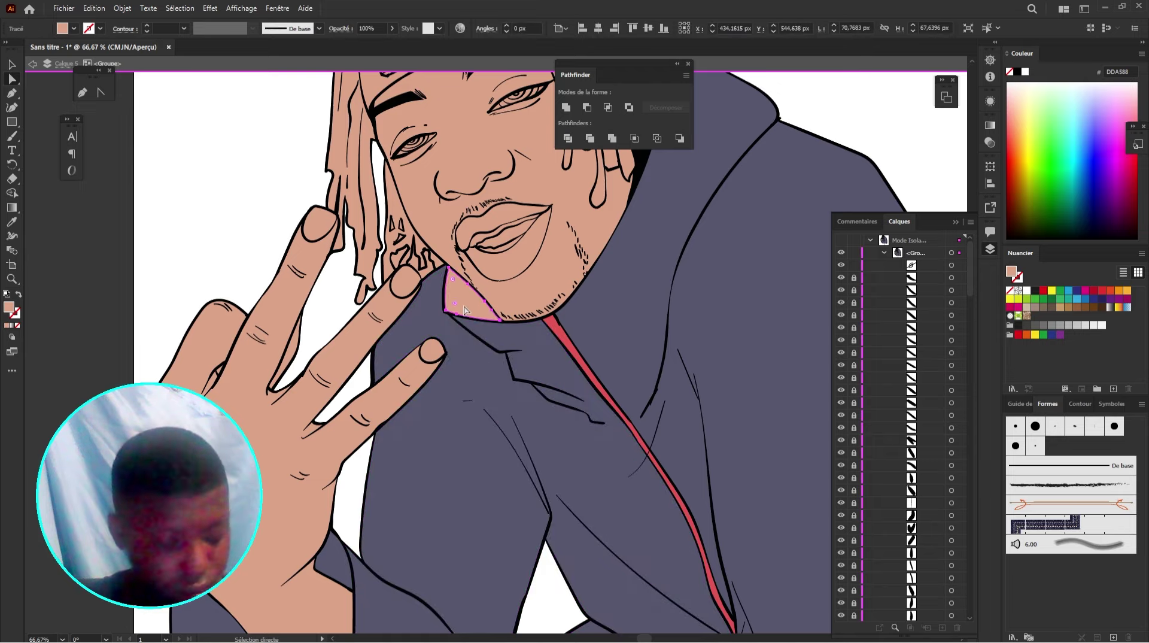
left_click(493, 324)
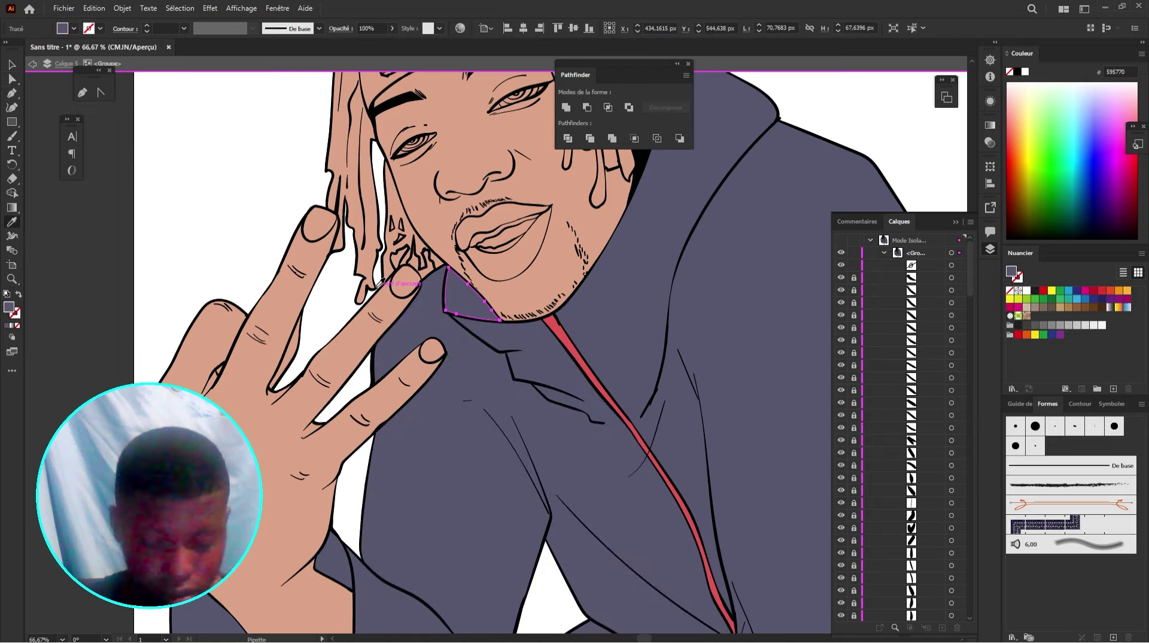
Step: Delete the skin-tone gaps among the dreadlock tips between the fingertip and the jaw
key("a")
left_click(420, 270)
scroll(452, 240, "up", 3)
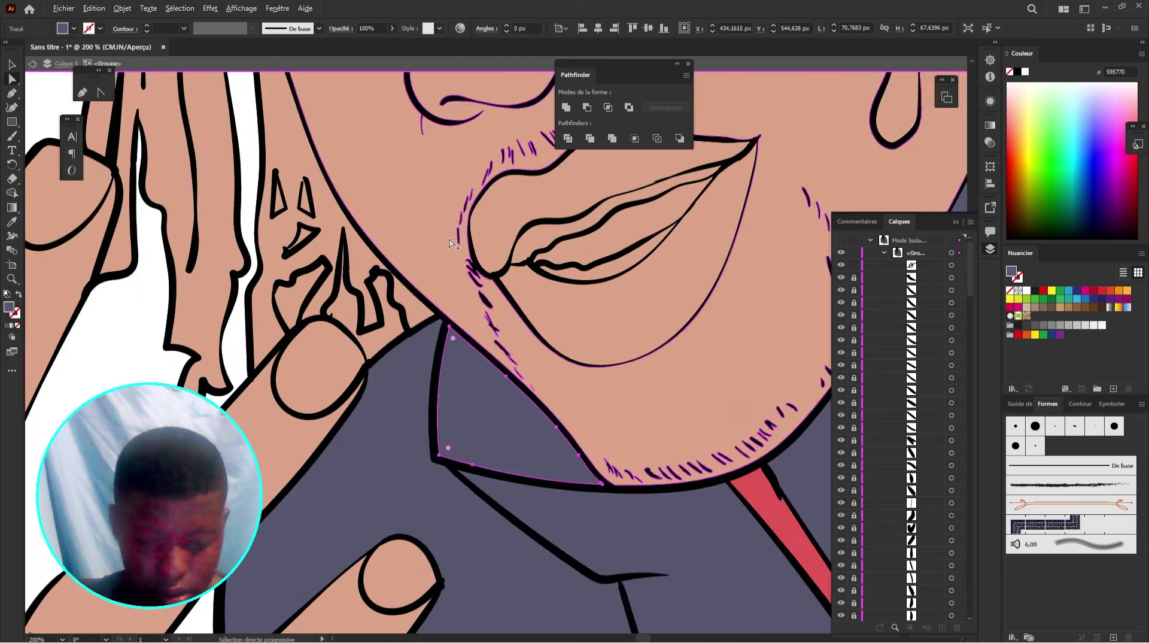
left_click(391, 333)
key("Delete")
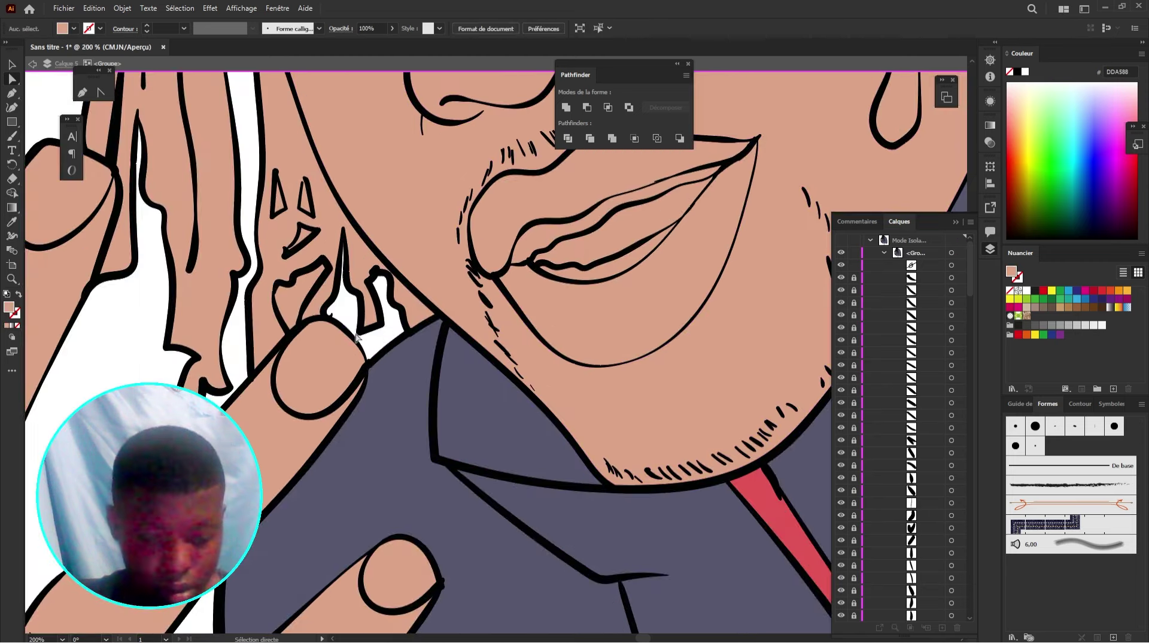
left_click(333, 312)
key("Delete")
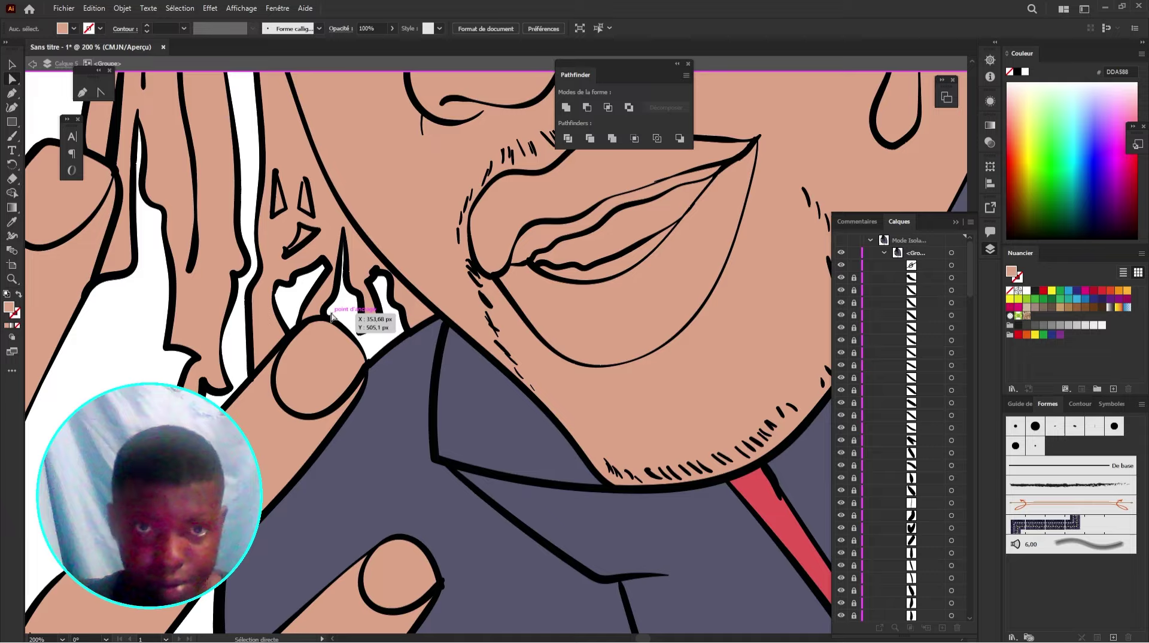
Step: Recolour the inner hood area behind the head with the hoodie's slate colour using the Eyedropper, then clear the selection
scroll(334, 310, "down", 5)
scroll(488, 191, "up", 3)
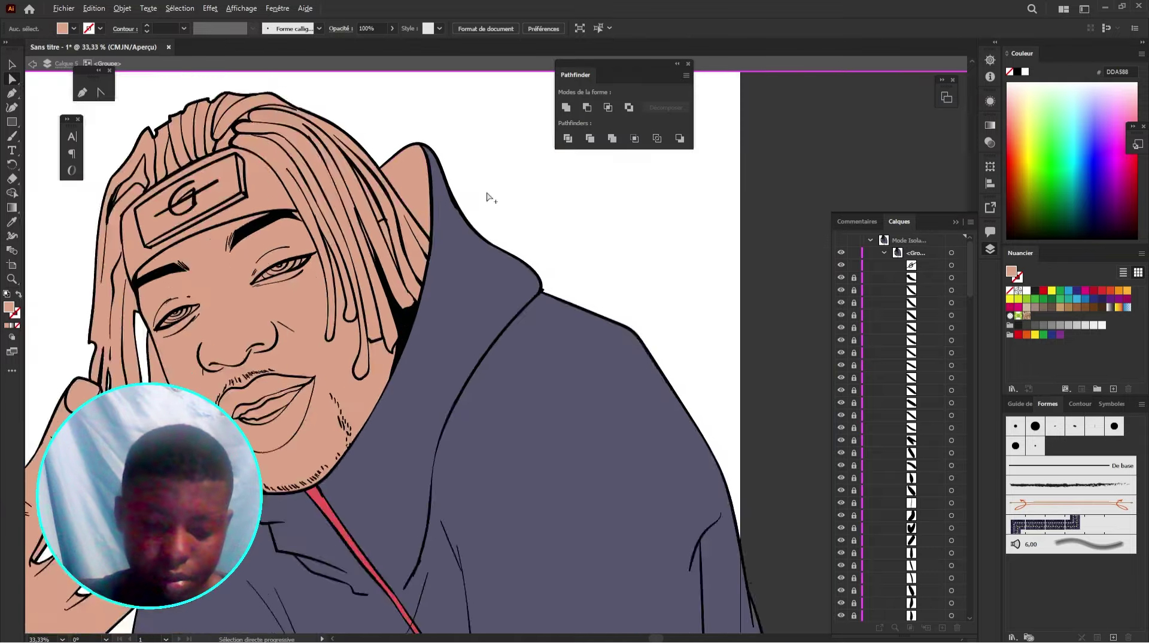
left_click(372, 188)
key("i")
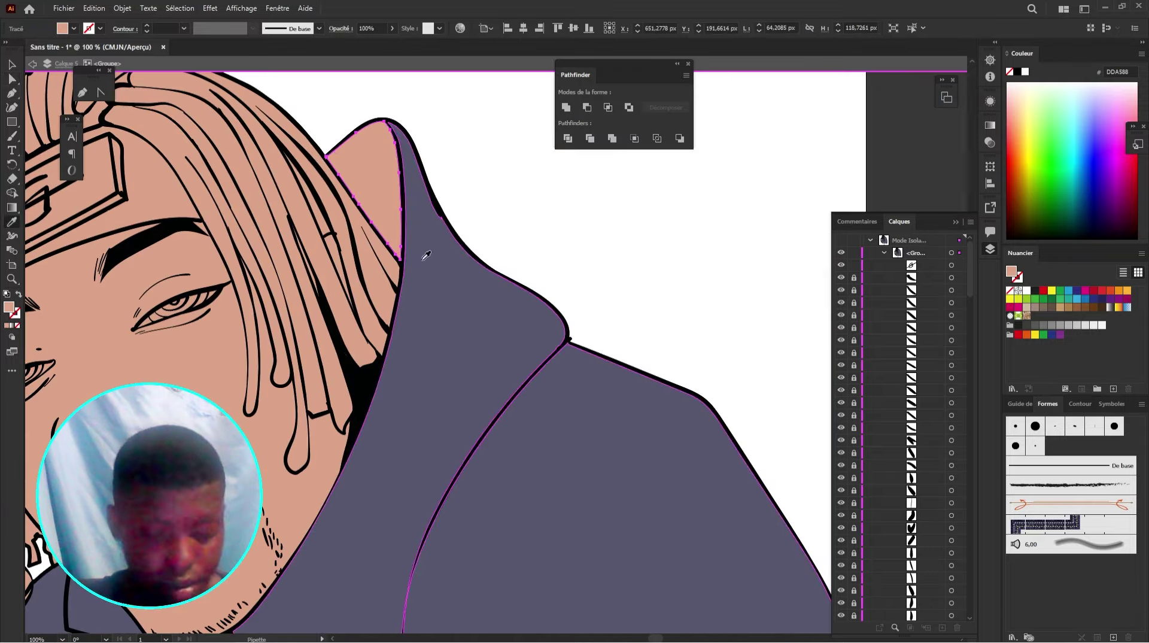
left_click(455, 289)
key("b")
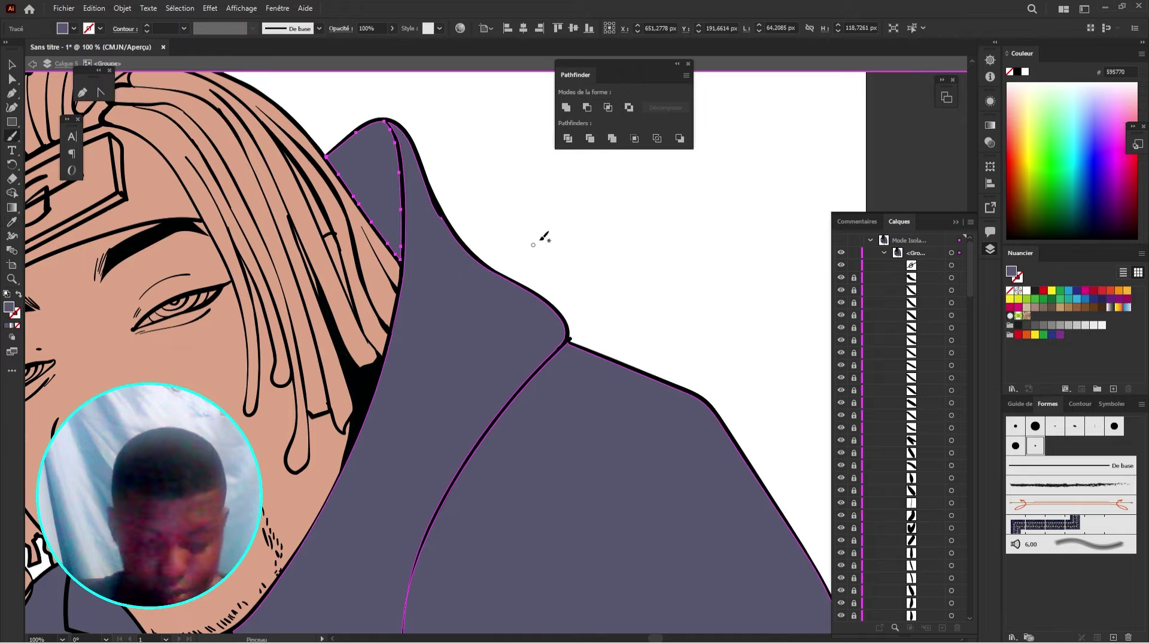
key("ctrl+shift+a")
Step: Select the skin-tone bands between the rings of the eye nearest the hood, including its inner corner
scroll(539, 231, "down", 5)
left_click_drag(609, 257, 488, 226)
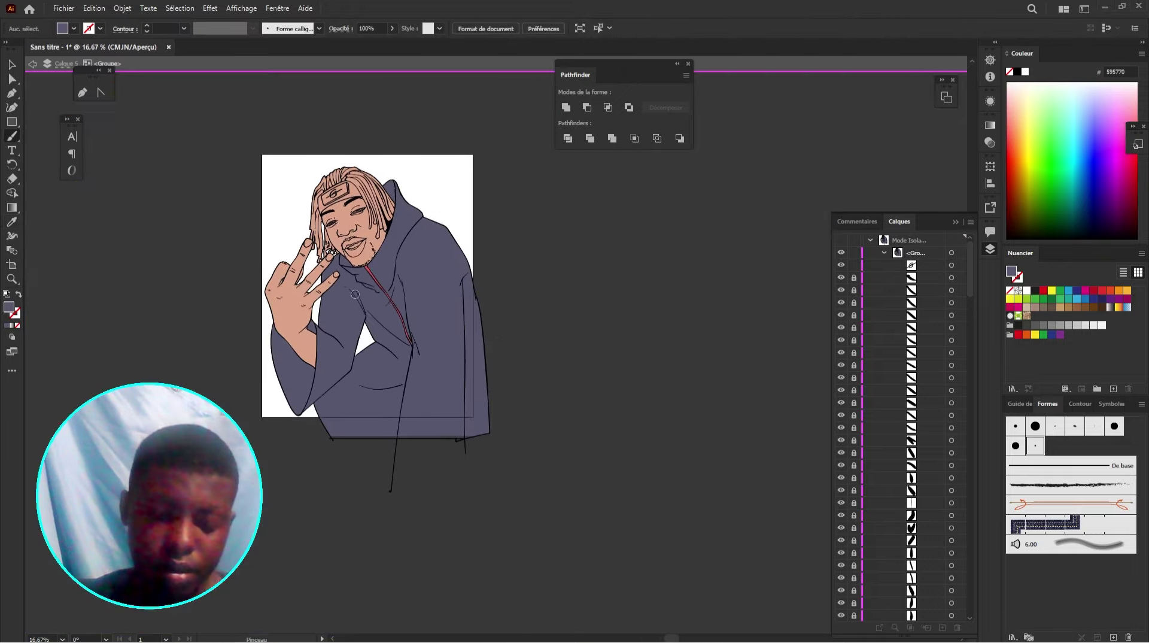
scroll(352, 300, "up", 3)
left_click_drag(300, 210, 380, 346)
scroll(333, 322, "up", 3)
left_click_drag(337, 265, 144, 444)
left_click_drag(332, 302, 178, 500)
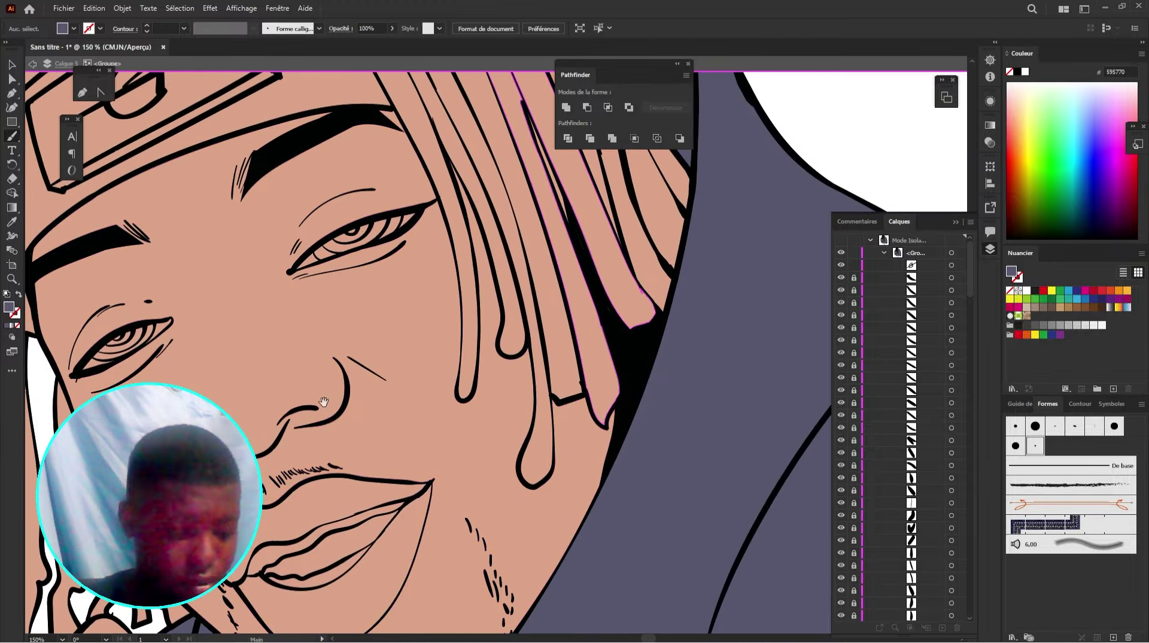
key("v")
left_click_drag(289, 327, 308, 364)
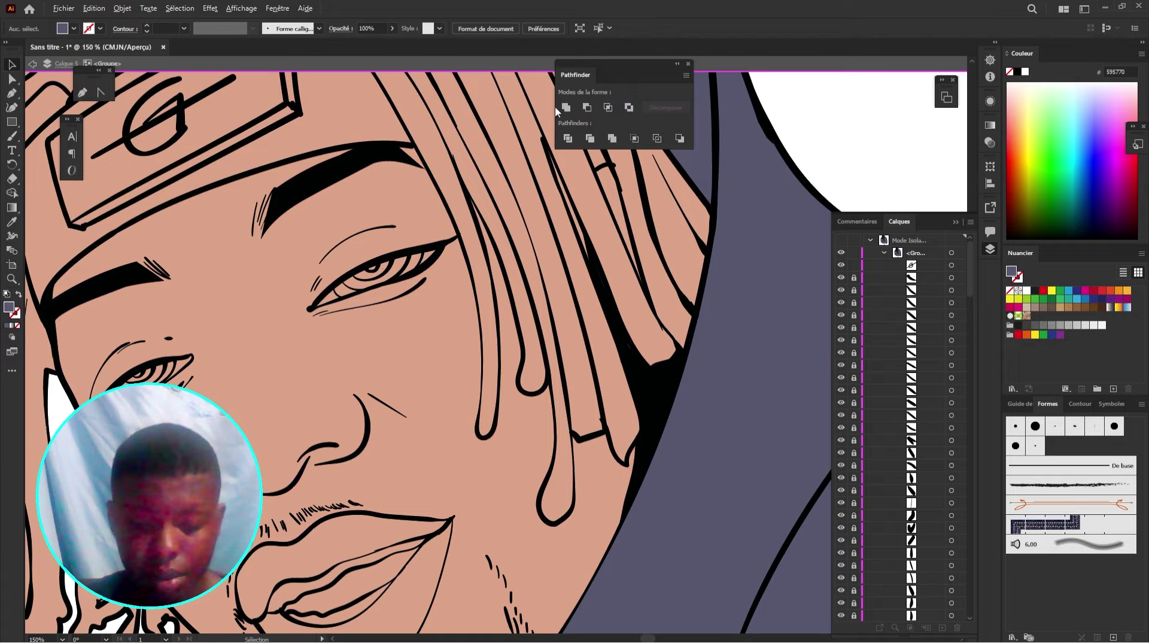
scroll(347, 269, "up", 2)
key("a")
left_click(501, 256, "shift")
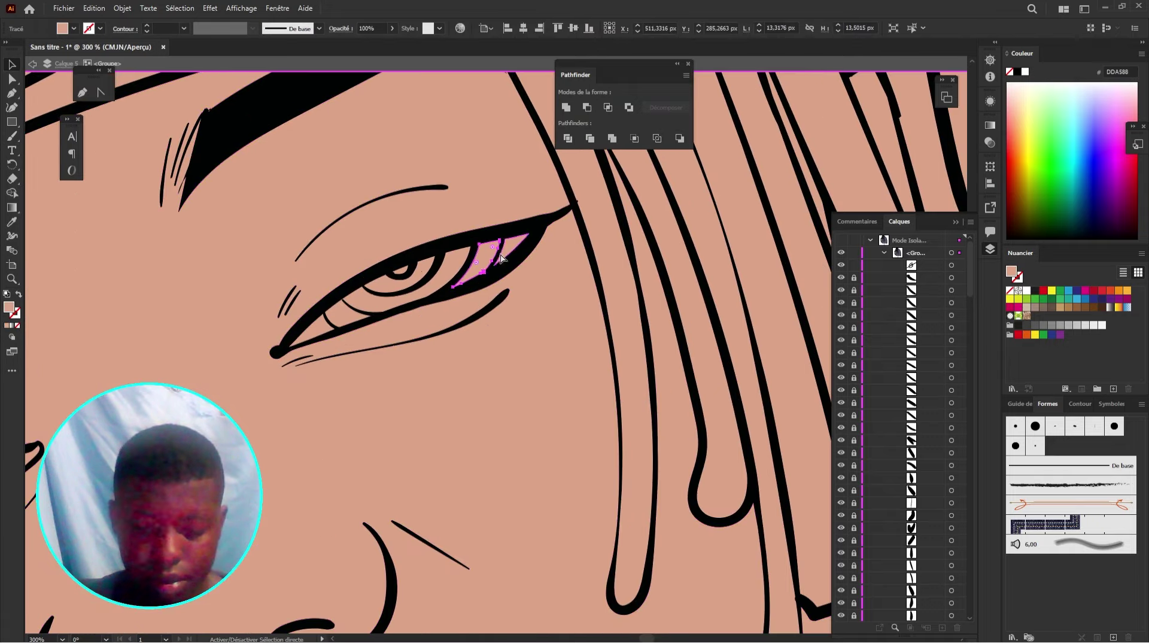
left_click(447, 264, "shift")
left_click(426, 259, "shift")
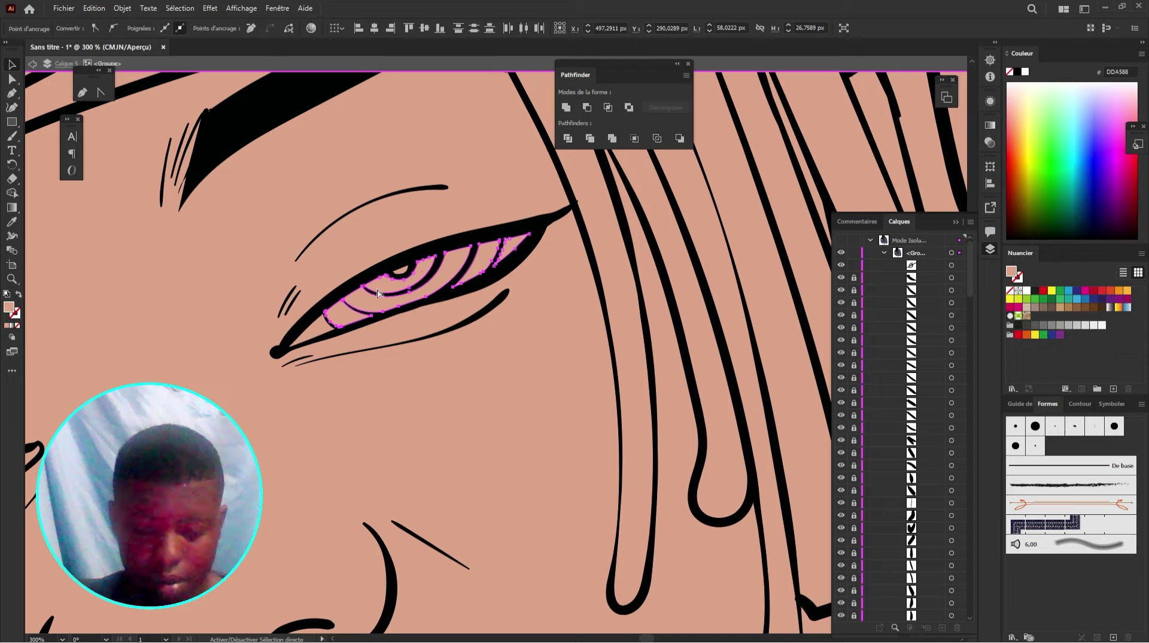
left_click(319, 331, "shift")
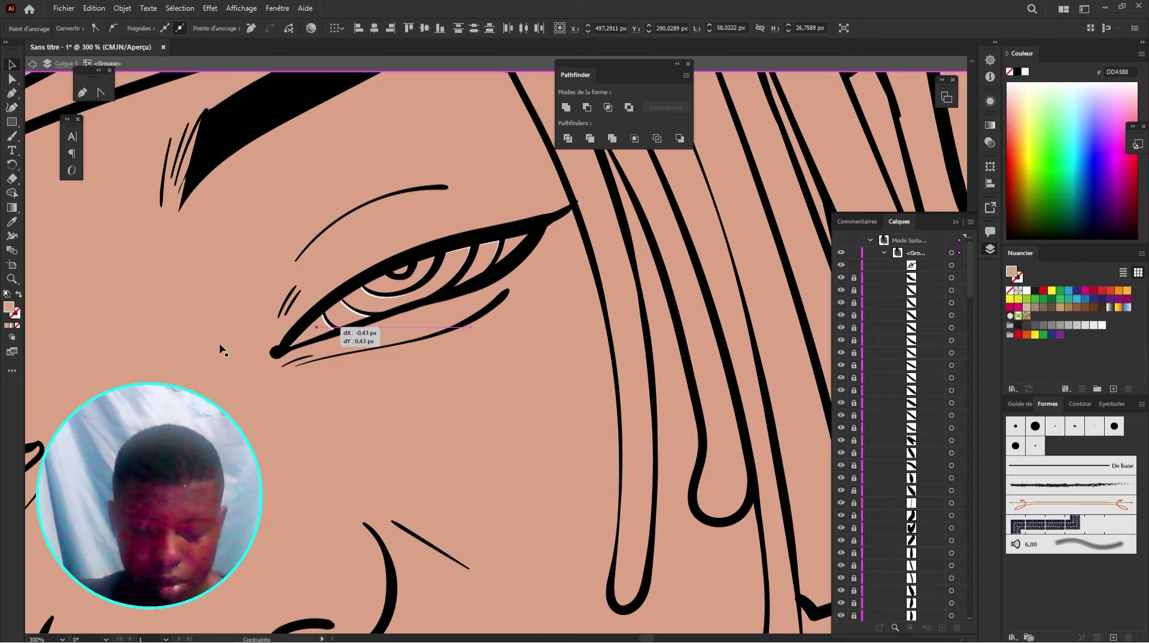
left_click_drag(384, 336, 558, 301)
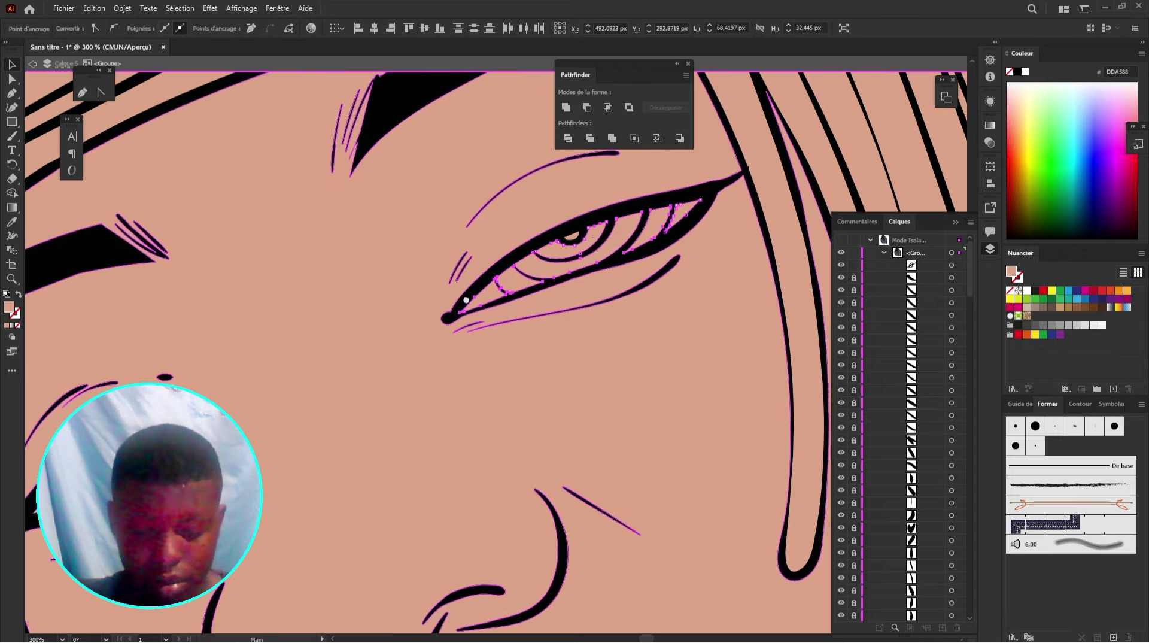
Step: Add the other eye's ring bands to the selection, fill both eyes with pale lavender E6CFFF, and clear the selection
key("ctrl+1")
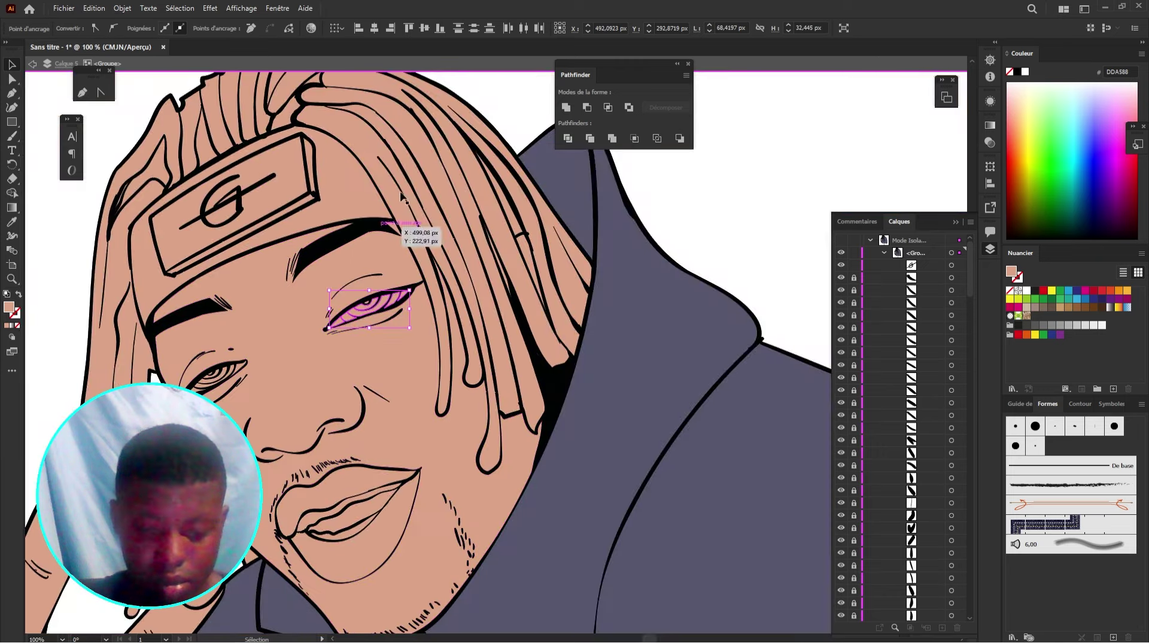
scroll(333, 343, "up", 5)
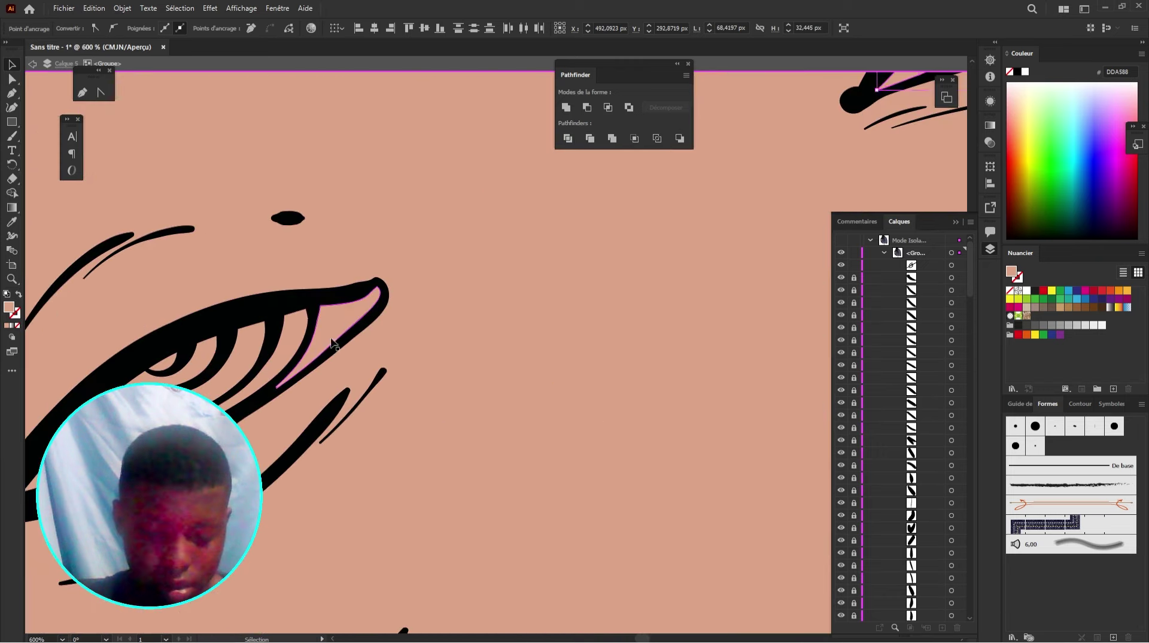
left_click(281, 338, "shift")
left_click(258, 349, "shift")
left_click(217, 359, "shift")
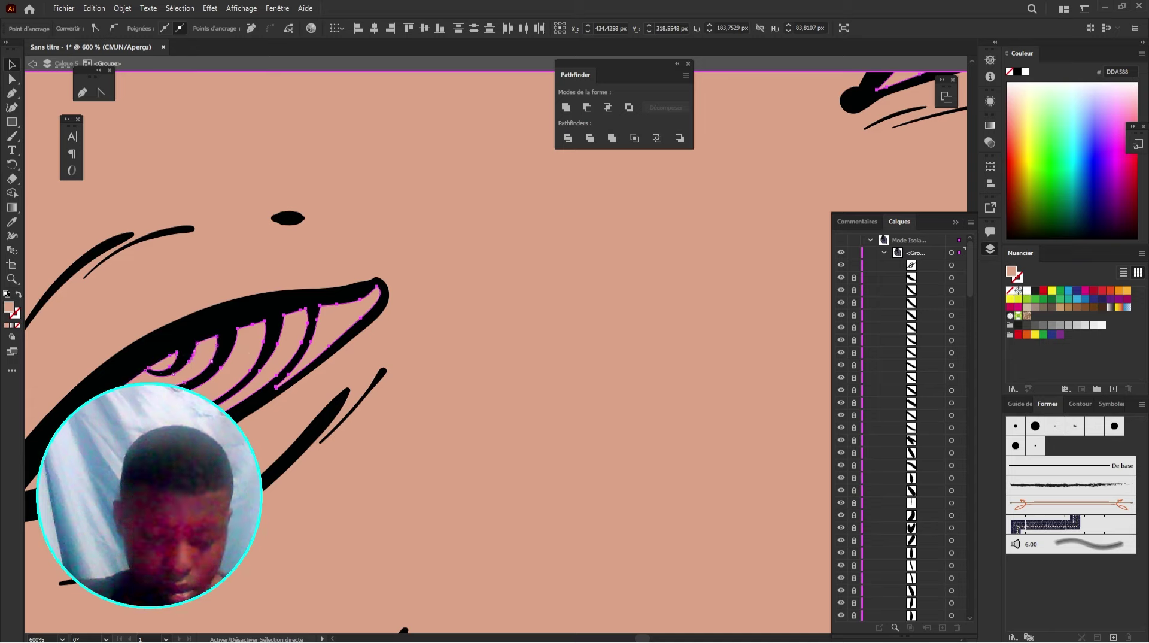
left_click(689, 491)
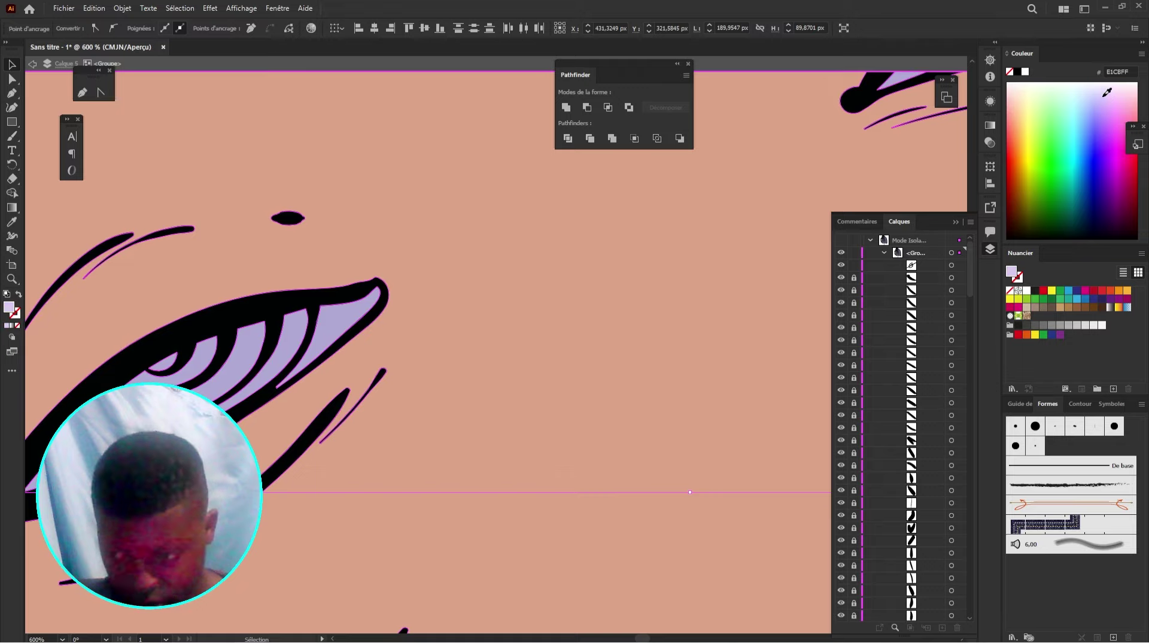
left_click(1104, 96)
scroll(288, 333, "down", 8)
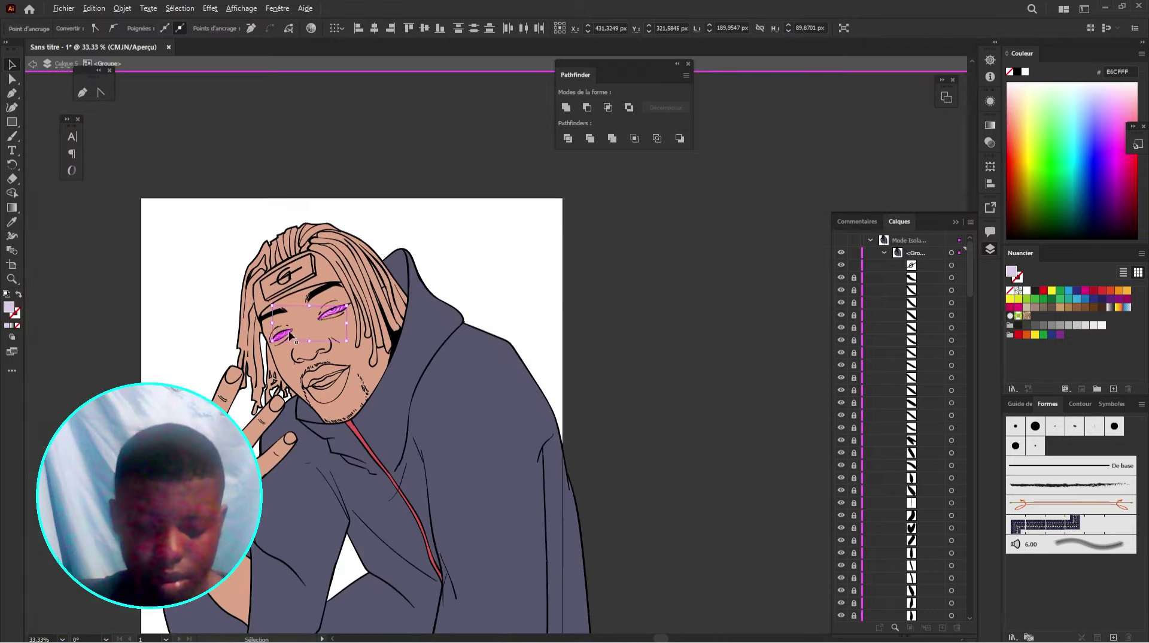
left_click(505, 264)
Step: Recolour the skin-tone pupil centre of the hood-side eye with the eye's lavender using the Eyedropper, then clear the selection
scroll(392, 290, "up", 3)
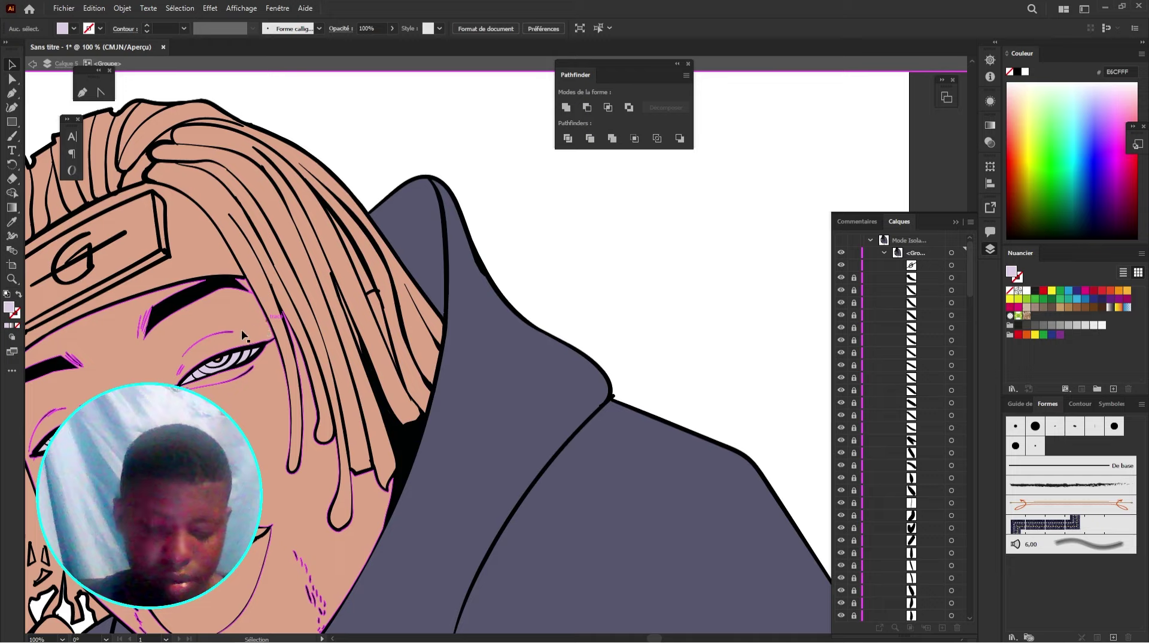
scroll(165, 377, "up", 5)
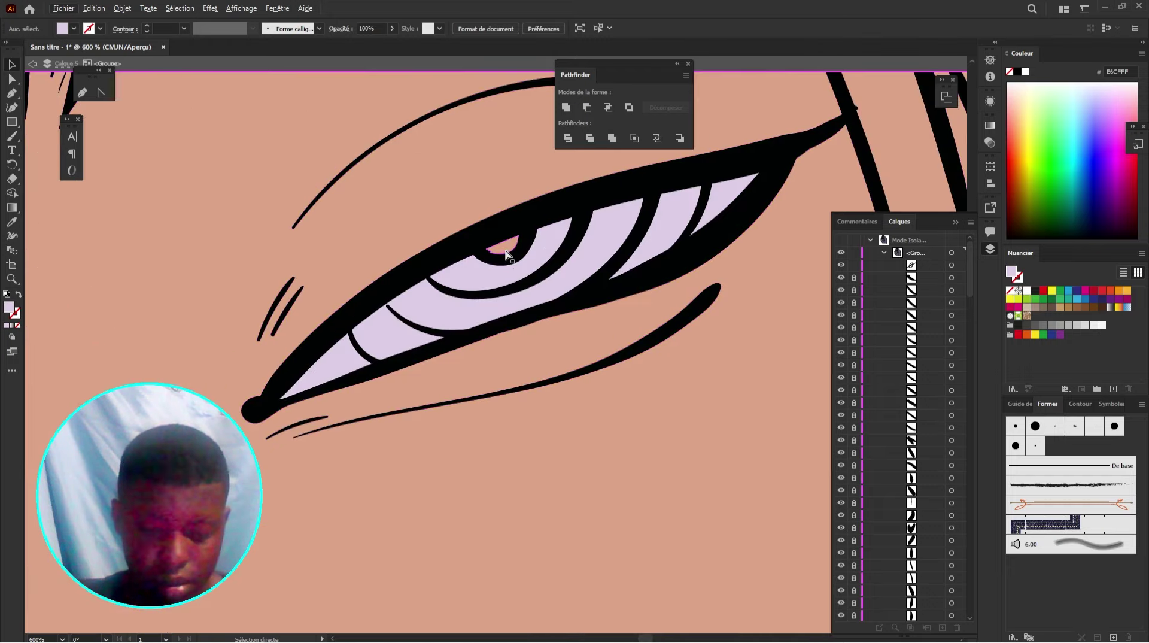
left_click(505, 254)
key("i")
left_click(511, 245)
left_click(552, 289)
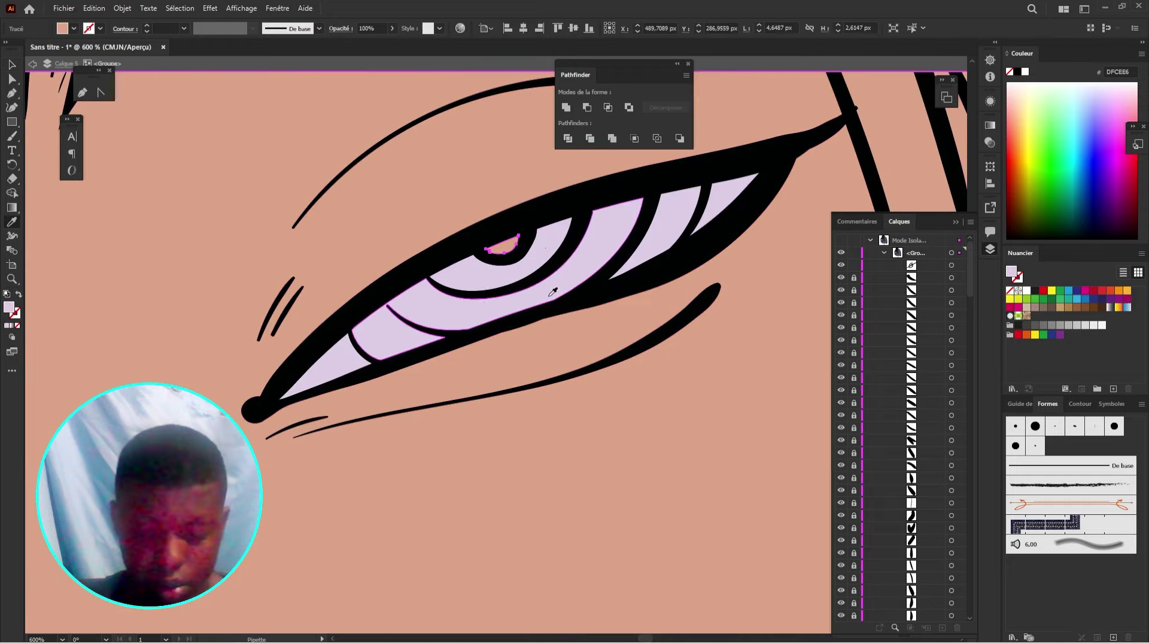
key("v")
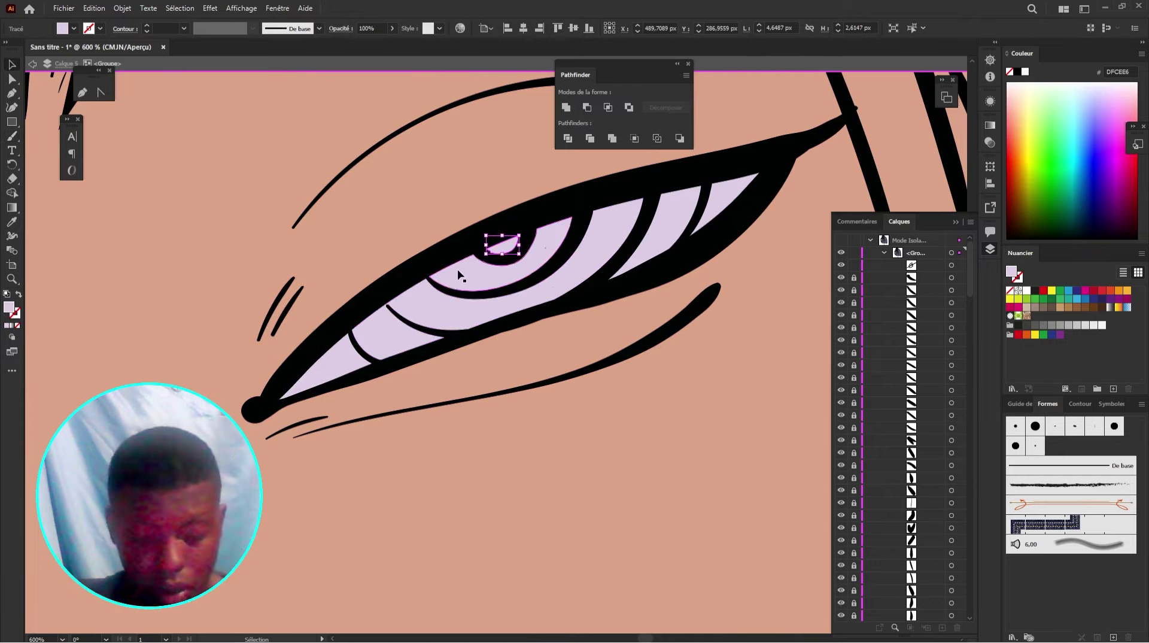
scroll(477, 261, "down", 5)
key("ctrl+shift+a")
Step: Select the skin-tone dreadlock areas hanging on the hood side of the face
key("a")
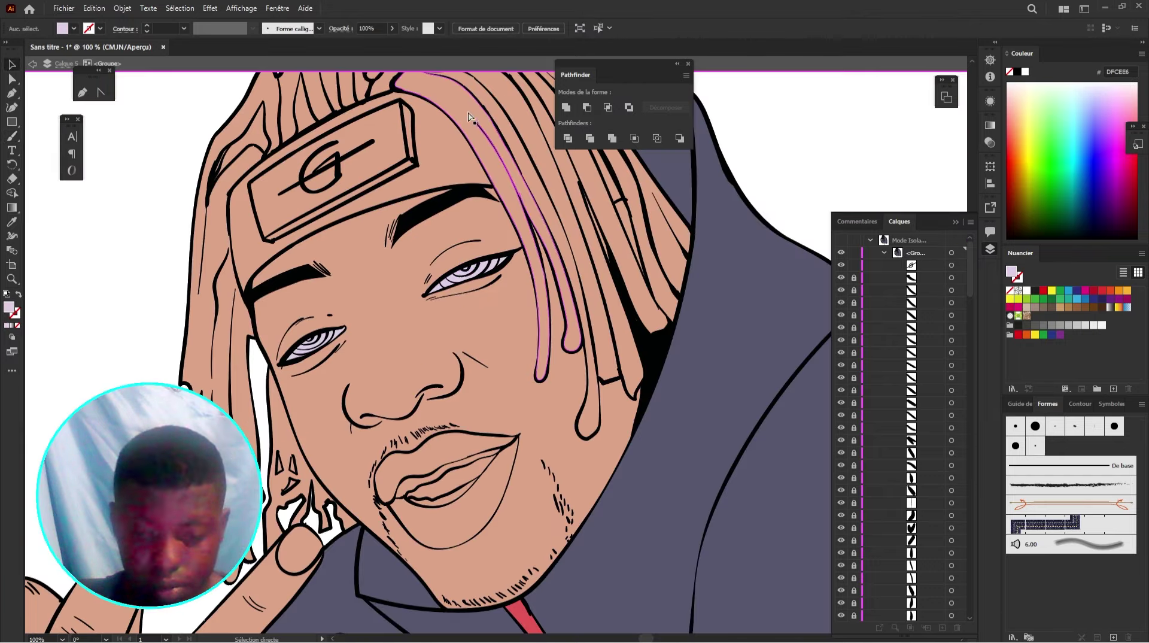
left_click(484, 129)
left_click(538, 153, "shift")
left_click(589, 173, "shift")
left_click(652, 198, "shift")
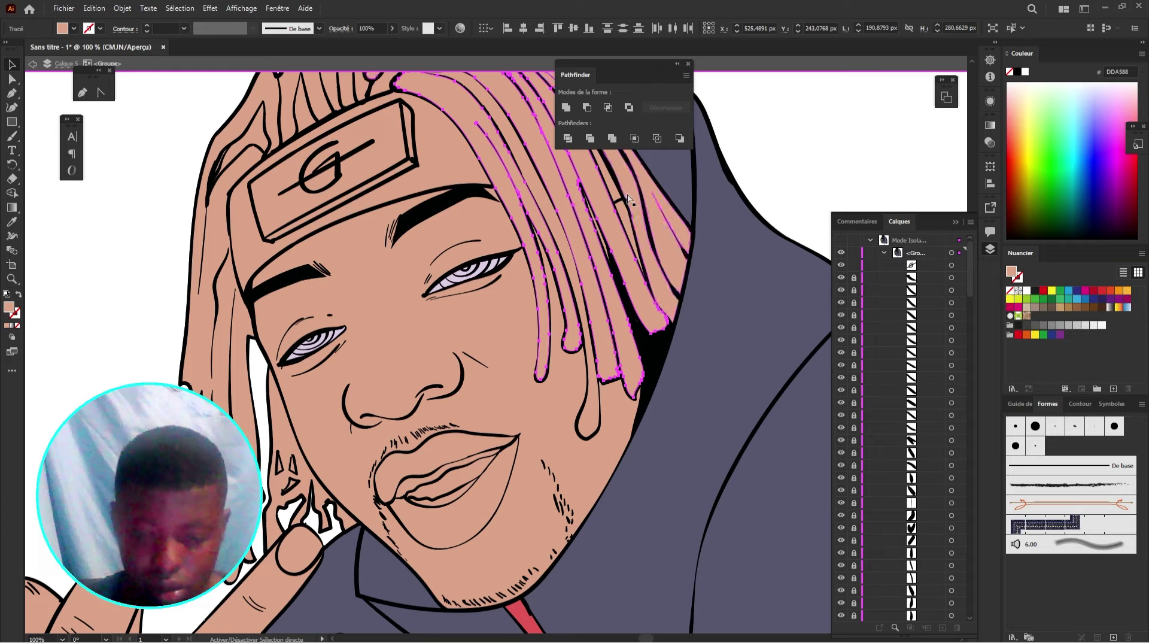
left_click(611, 197, "shift")
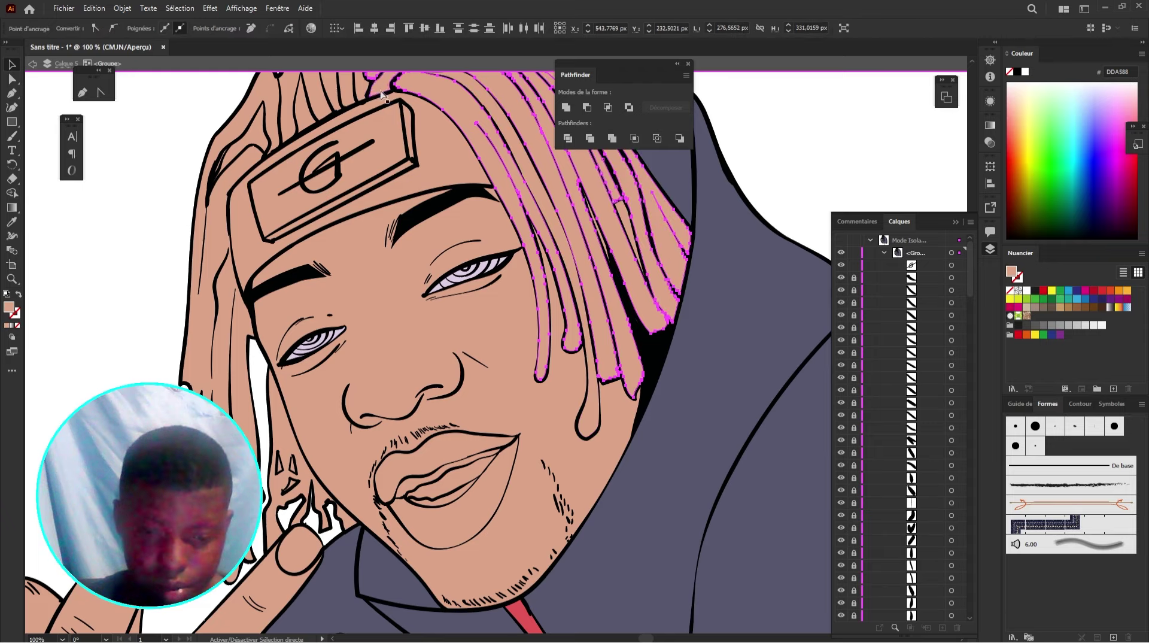
Step: Add the dreadlocks above the headband and on the hand side to the selection, and fill the hair with brown 683D14
left_click(309, 105, "shift")
left_click(287, 101, "shift")
left_click(222, 149, "shift")
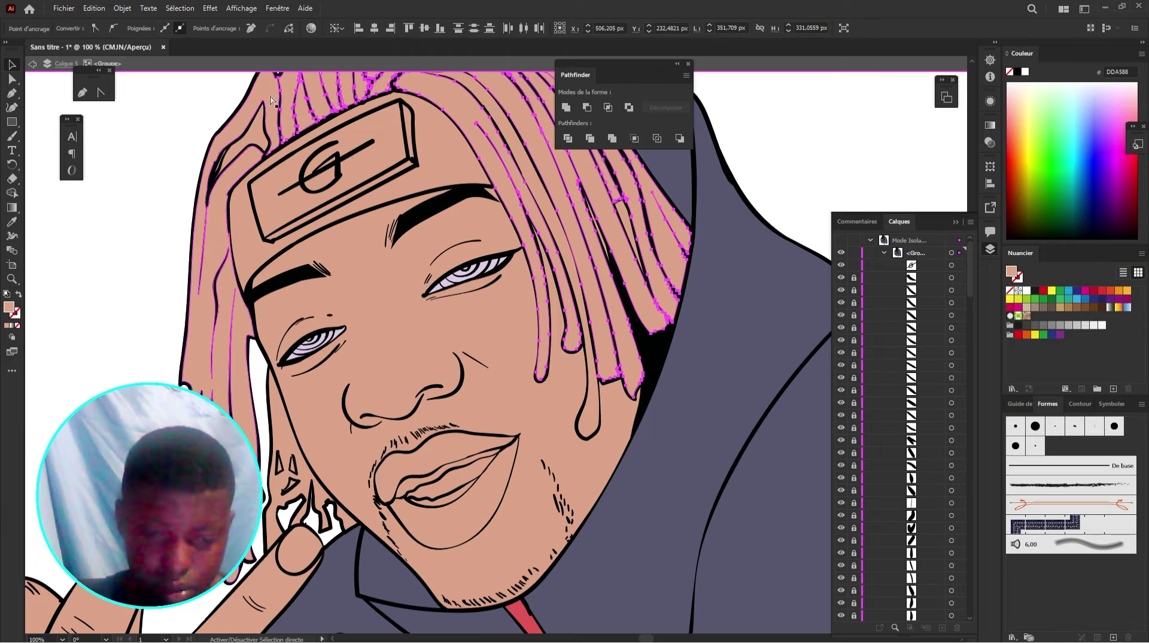
left_click(264, 140, "shift")
left_click(221, 149, "shift")
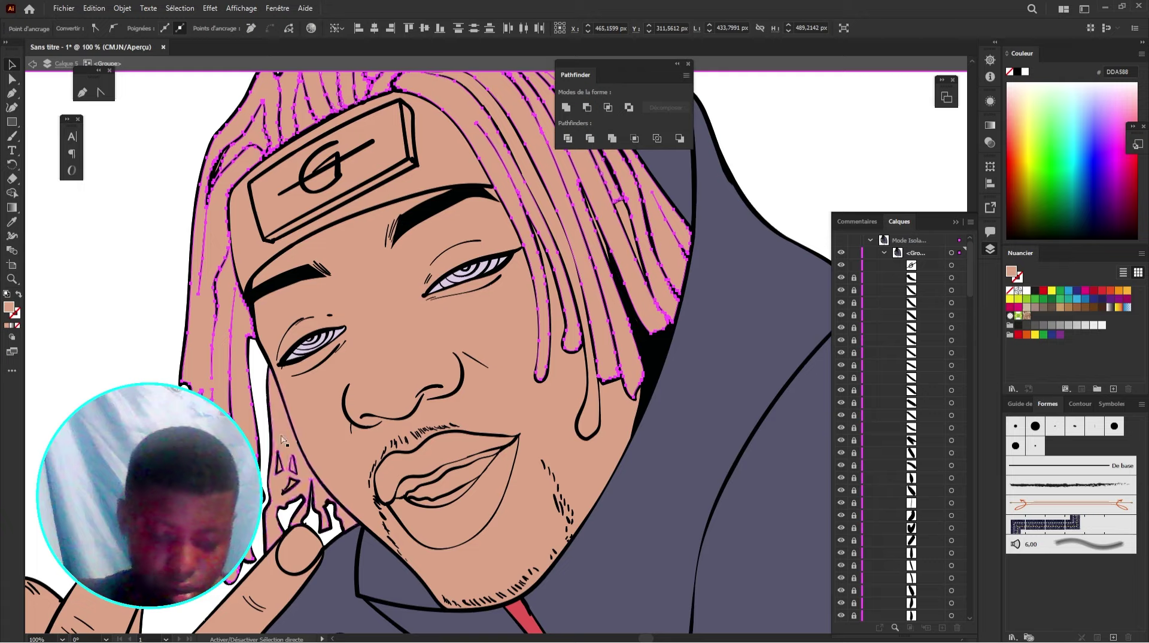
scroll(319, 297, "up", 5)
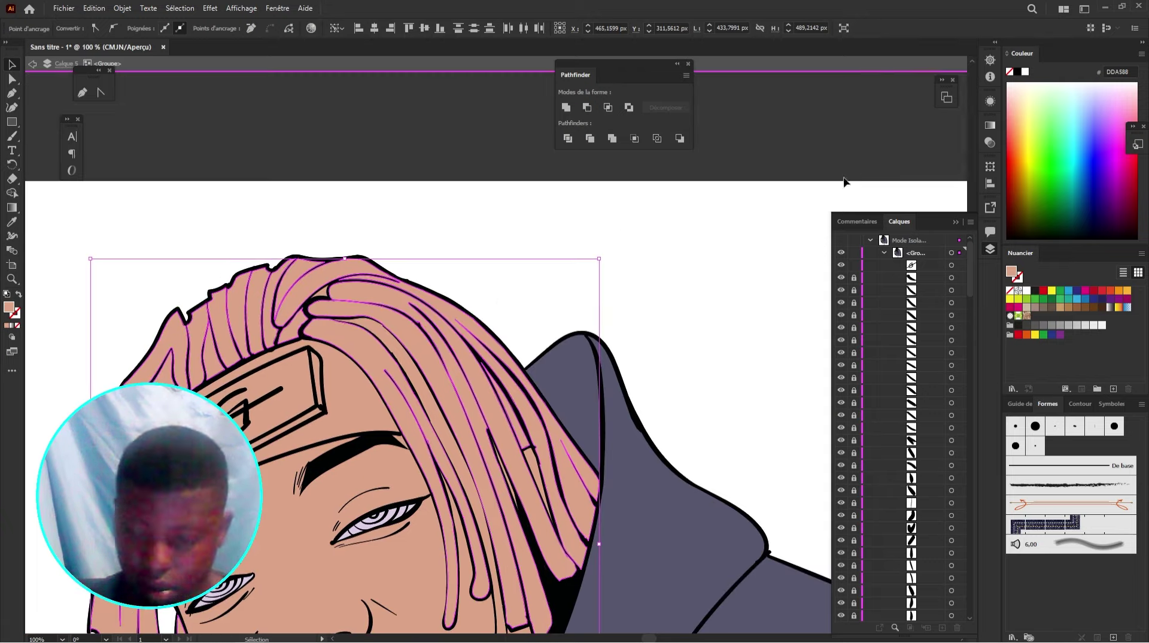
left_click(1094, 307)
Step: Add the missed long dreadlock and small strand gaps to the selection and match them to the hair's brown using the Eyedropper
left_click_drag(423, 387, 370, 200)
left_click(369, 200, "shift")
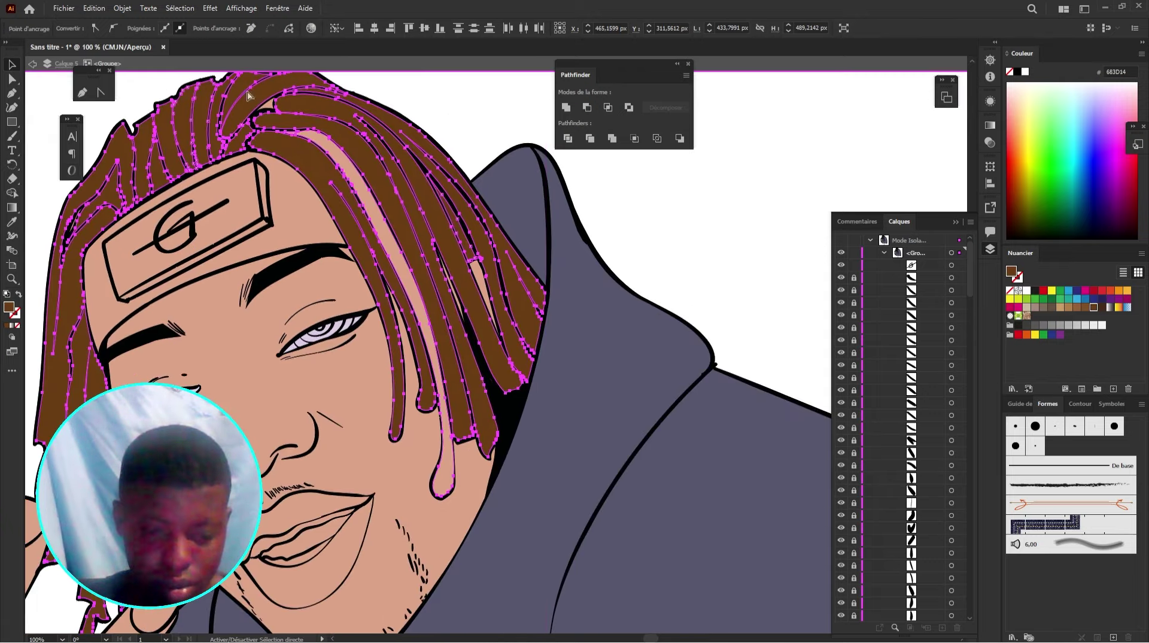
left_click(268, 107, "shift")
left_click(459, 305, "shift")
key("i")
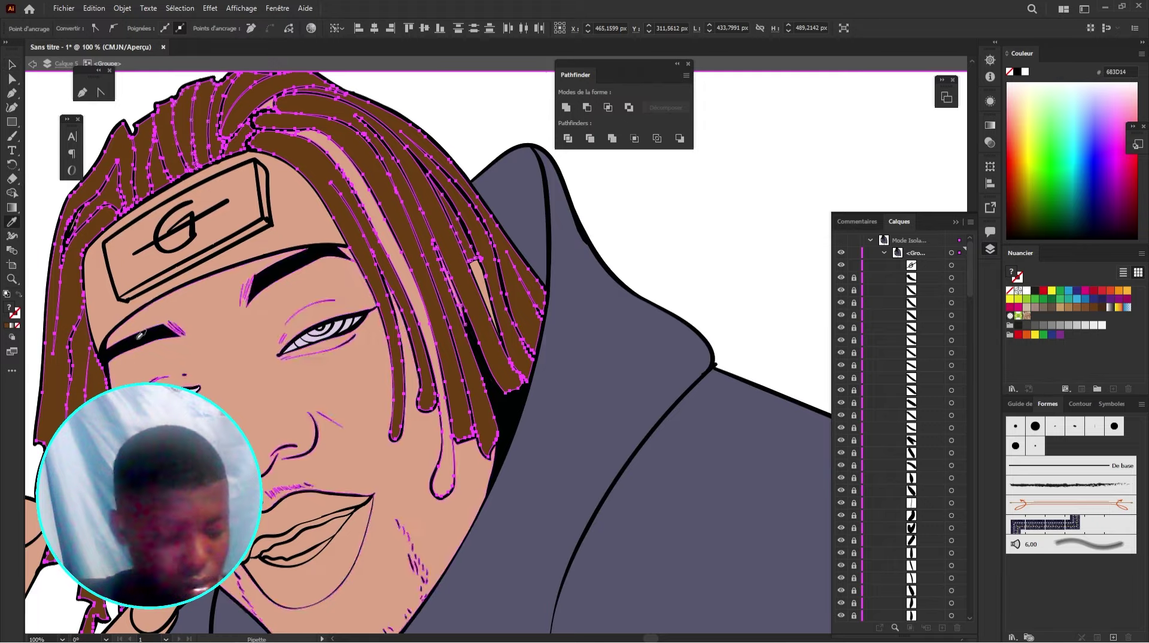
left_click(326, 175)
left_click(291, 214, "ctrl")
Step: Change the selected dreadlocks' fill to the softer brown 775437, then clear the selection
scroll(291, 213, "down", 4)
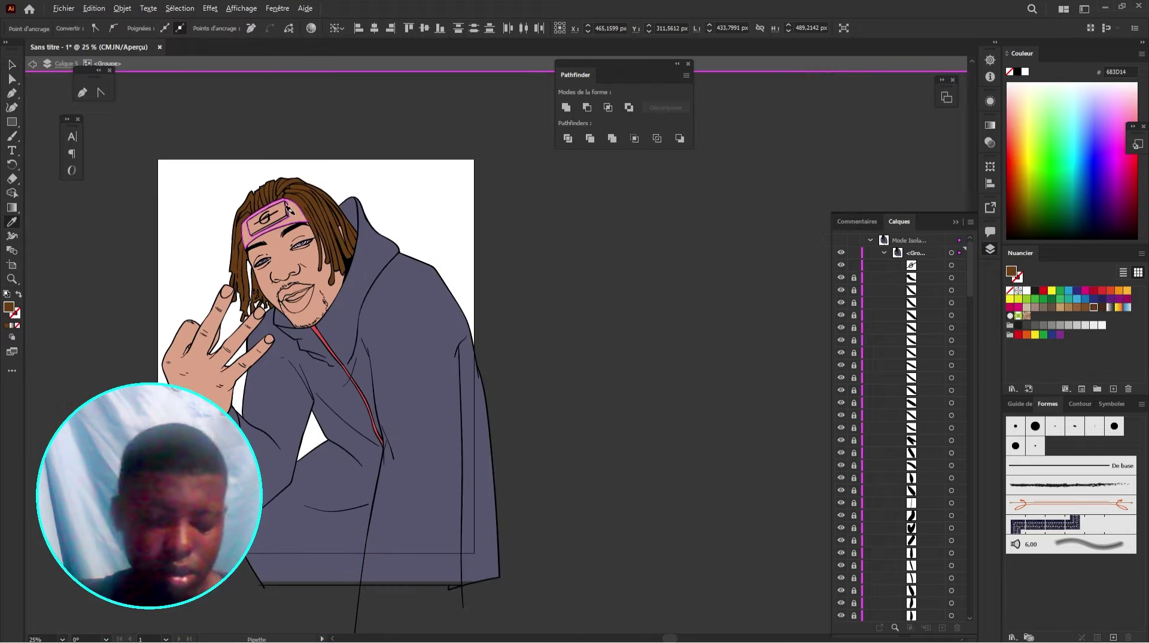
scroll(301, 195, "up", 3)
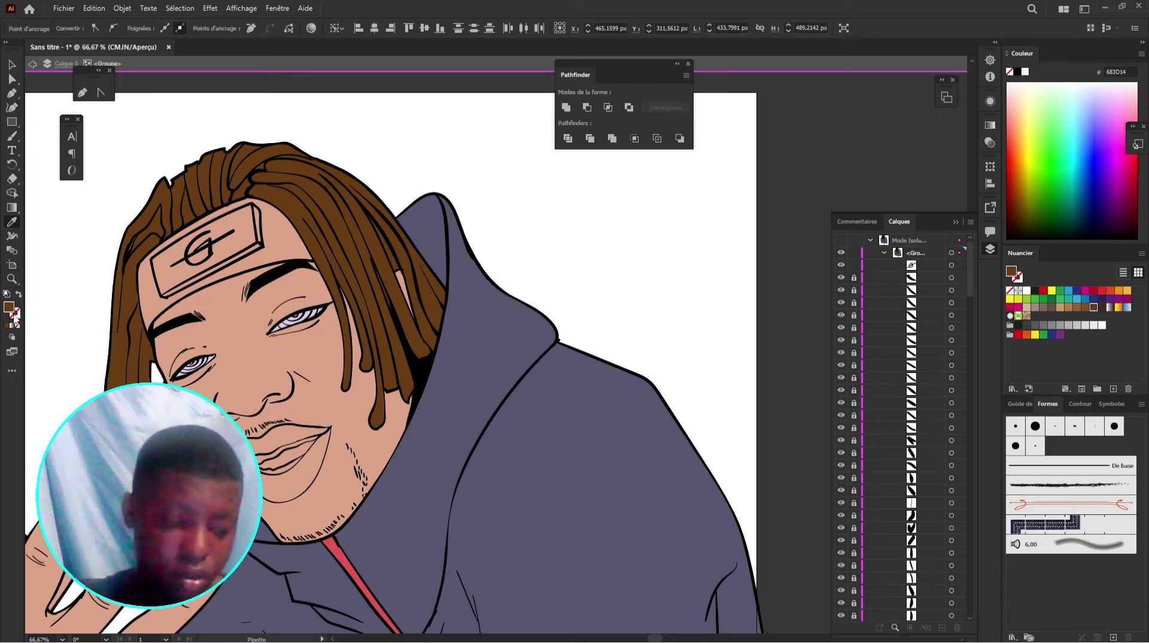
left_click(12, 65)
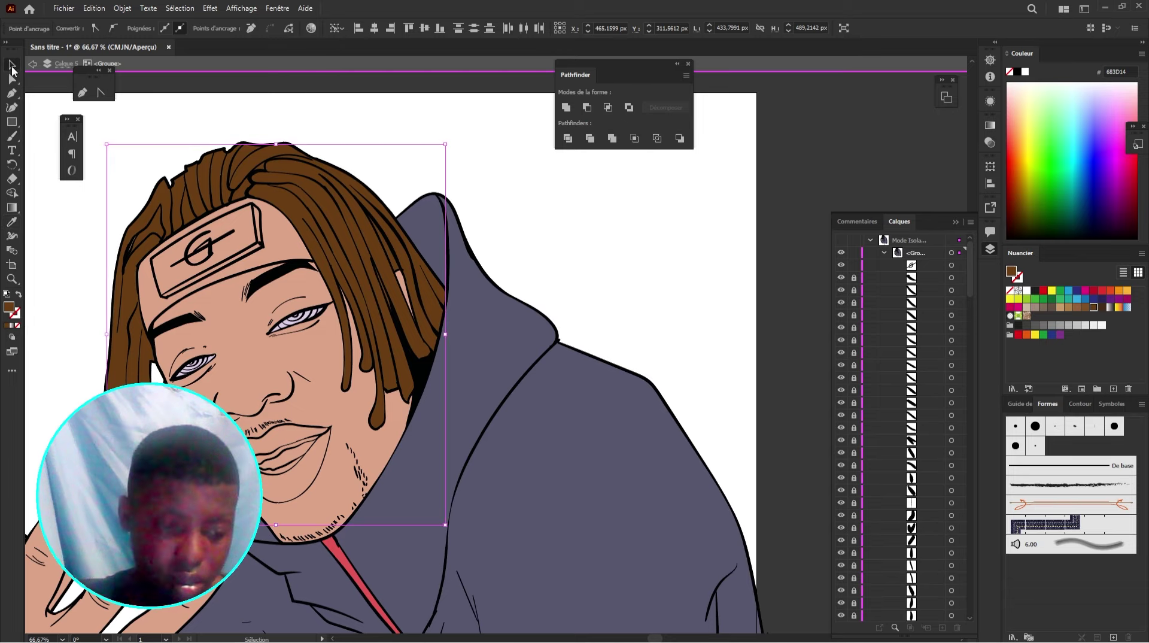
double_click(10, 307)
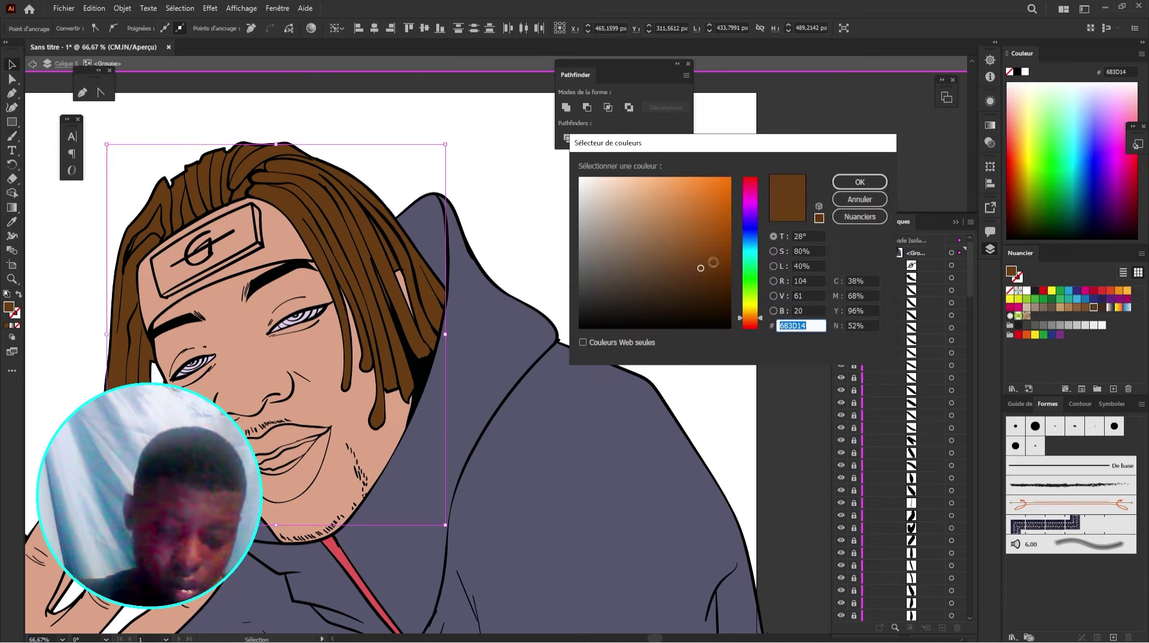
left_click_drag(694, 268, 654, 259)
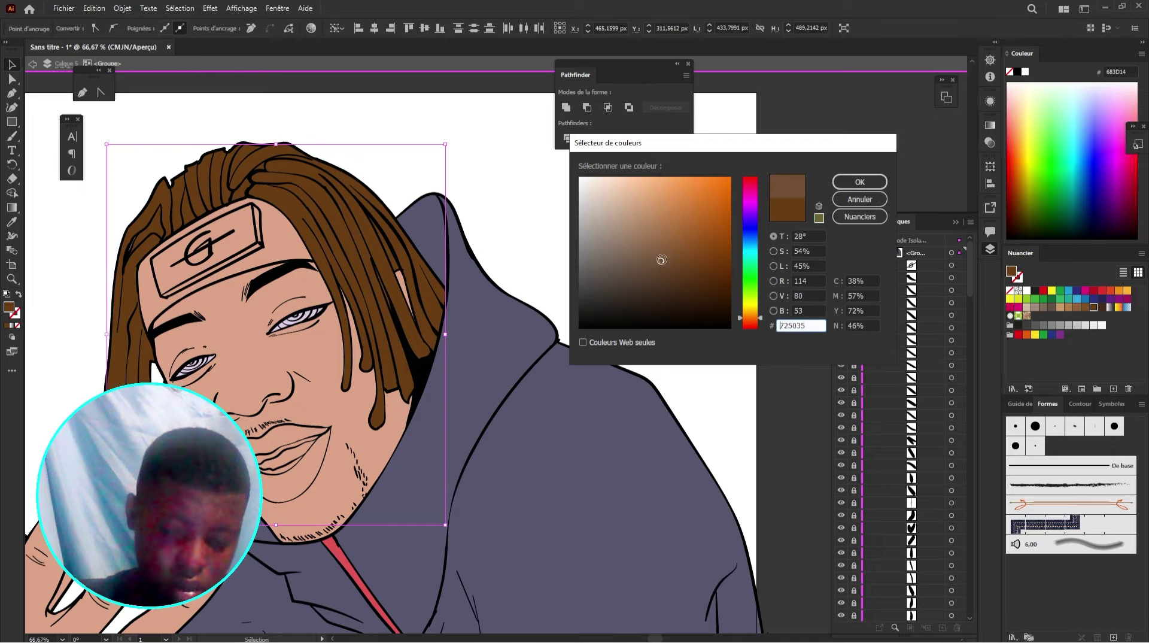
left_click(859, 182)
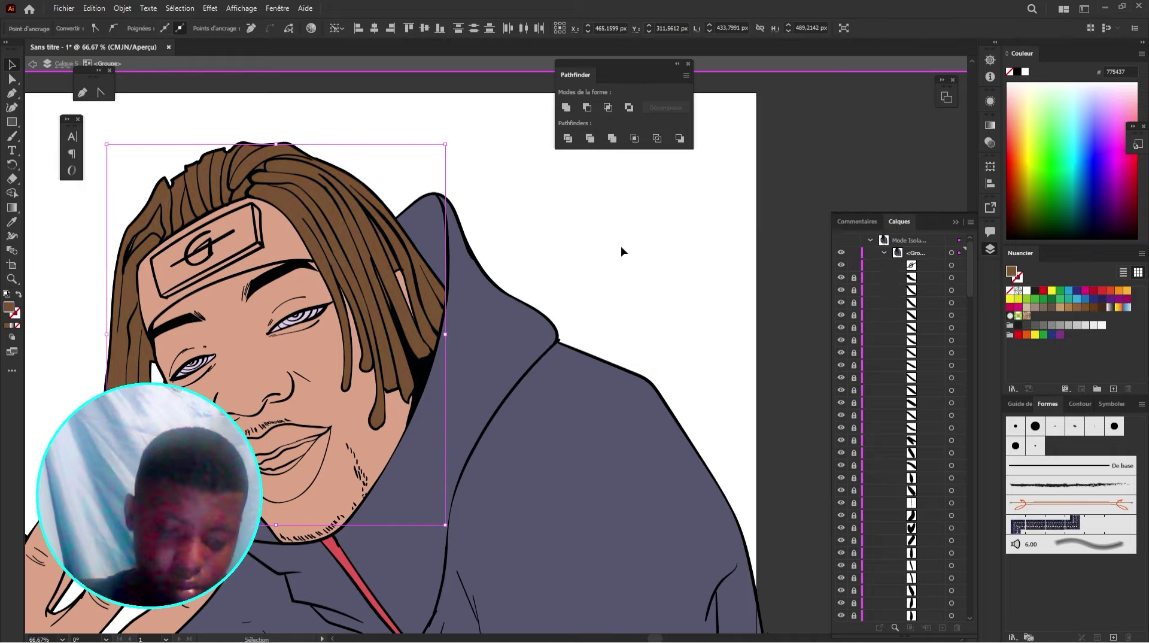
left_click(586, 261)
Step: Recolour the headband fabric around the plate with the hood's slate colour using the Eyedropper
left_click_drag(508, 267, 564, 224)
scroll(264, 132, "up", 2)
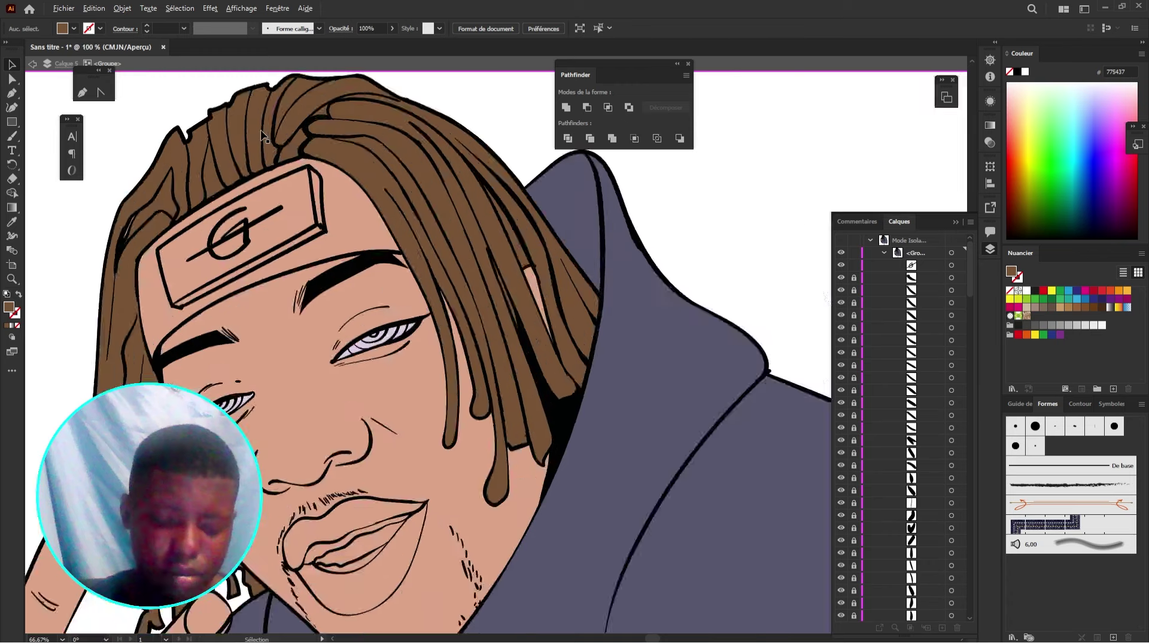
key("a")
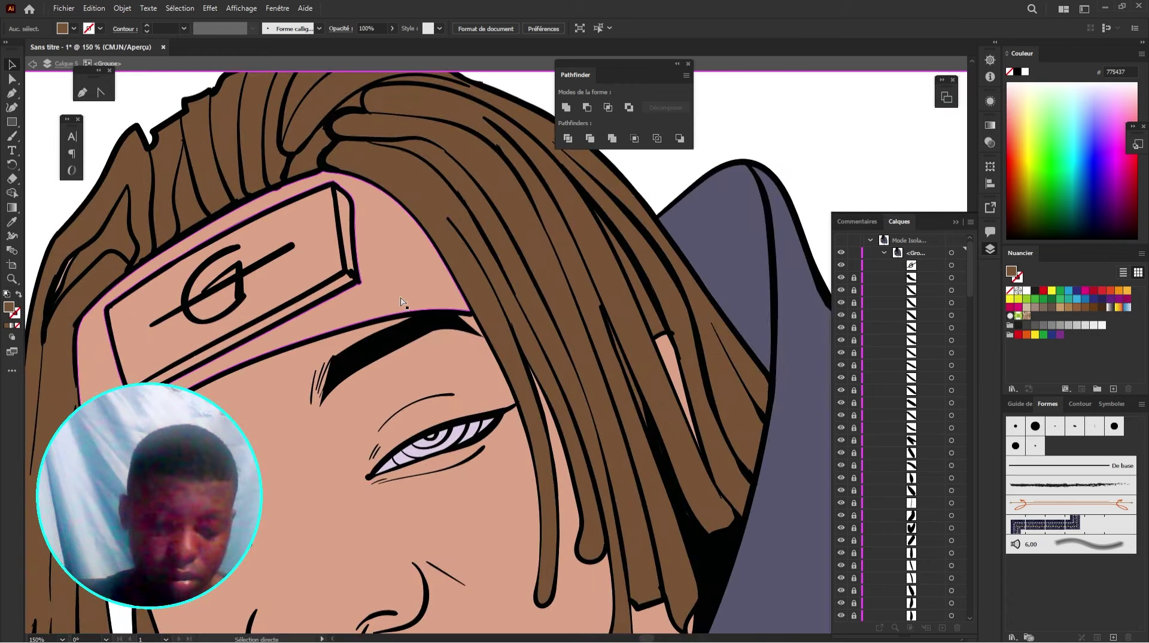
left_click(401, 302)
key("i")
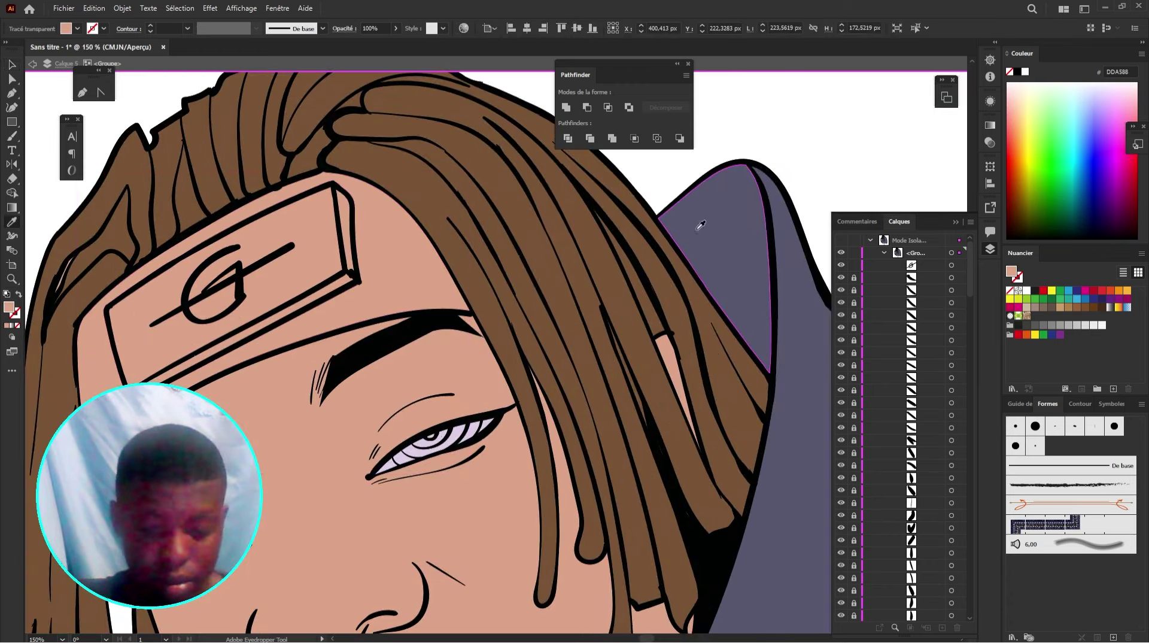
left_click(700, 225)
key("a")
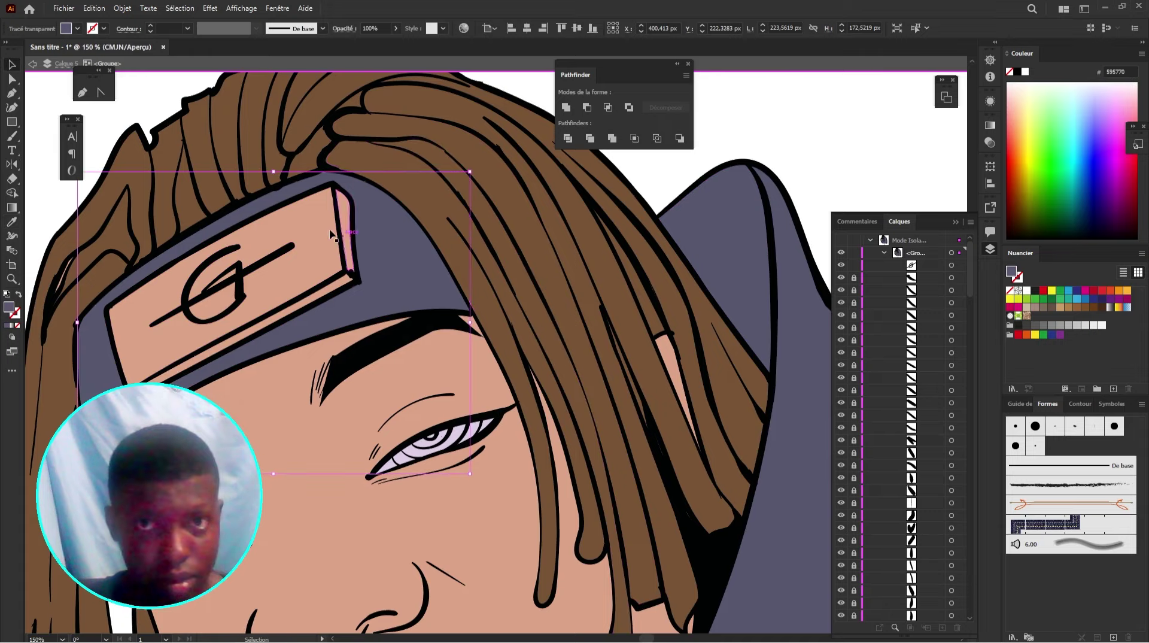
Step: Select the headband plate's front face and edge areas and fill them with light grey DADADA
left_click(324, 265)
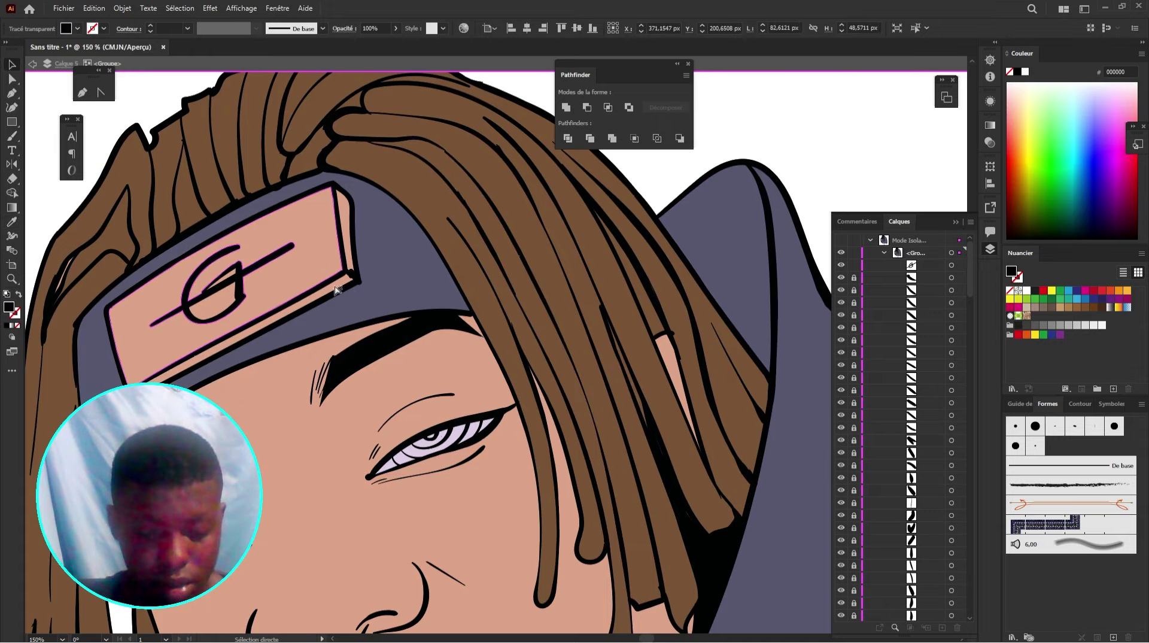
left_click(346, 258)
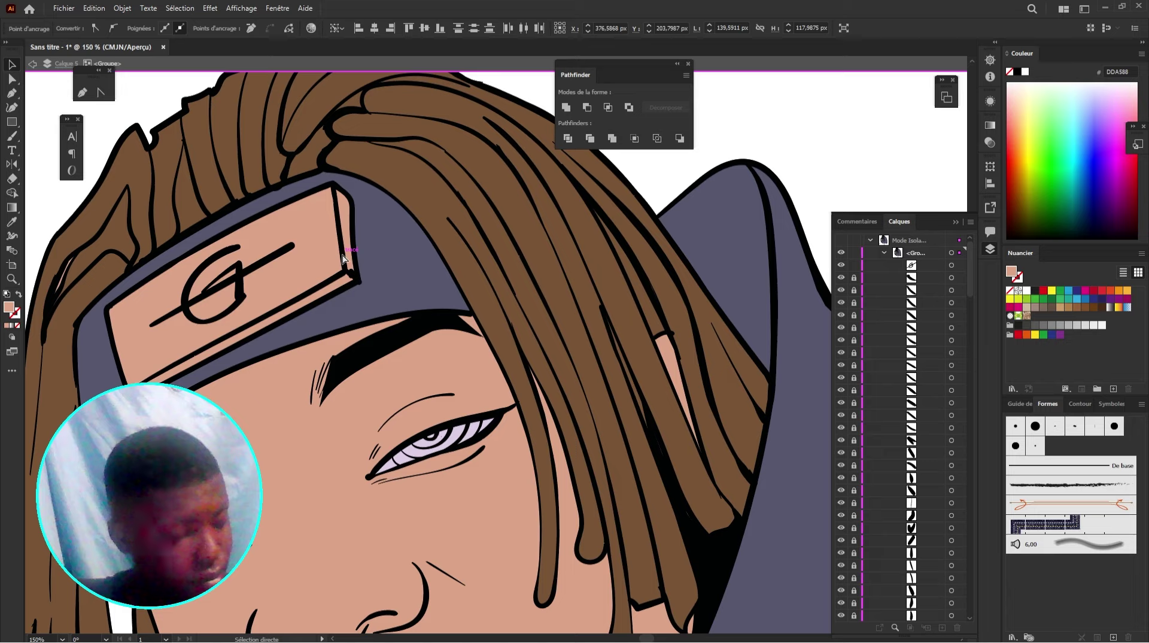
key("v")
left_click(342, 258)
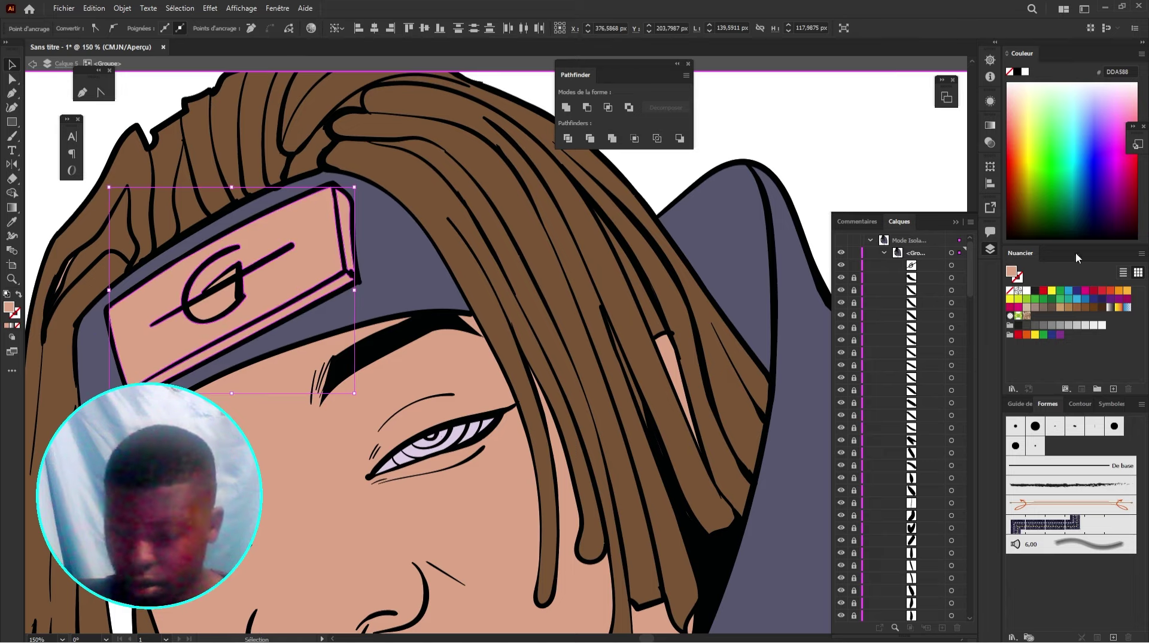
left_click(1085, 325)
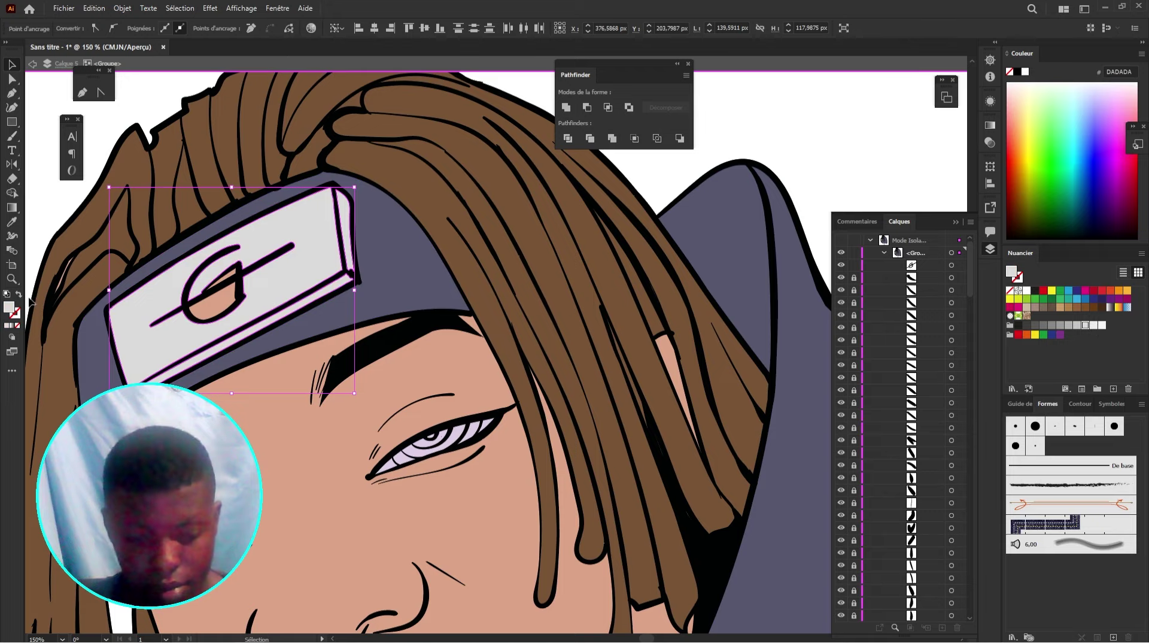
Step: Change the selected headband plate's fill to the pale lavender E3DFE8
double_click(9, 307)
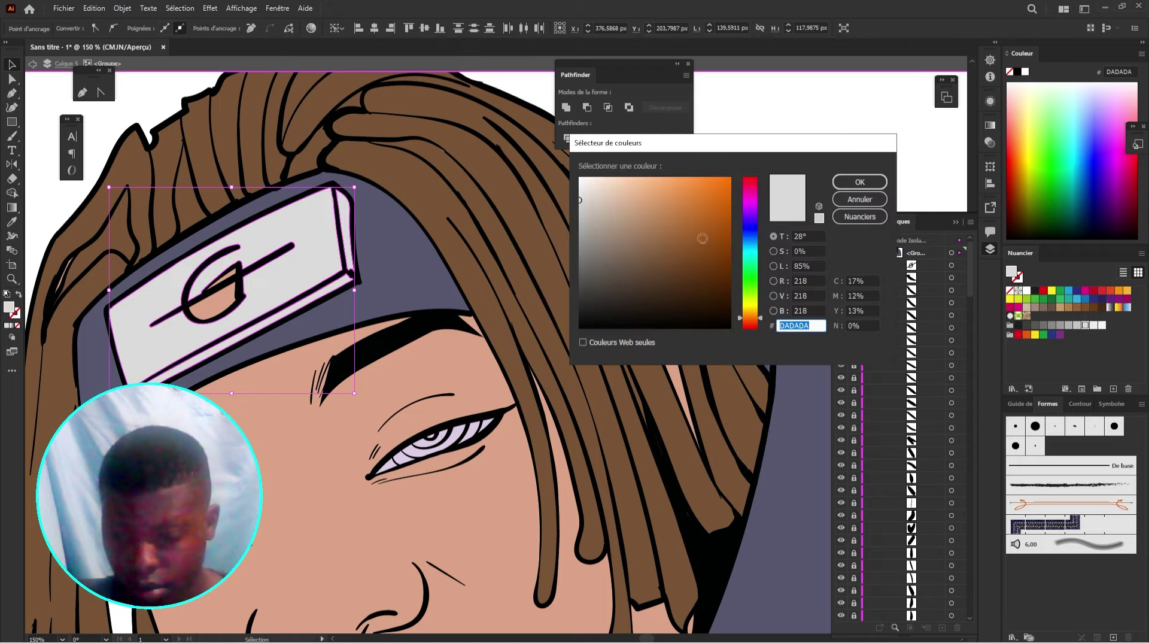
left_click(750, 218)
left_click_drag(579, 203, 581, 188)
left_click(587, 191)
left_click(860, 182)
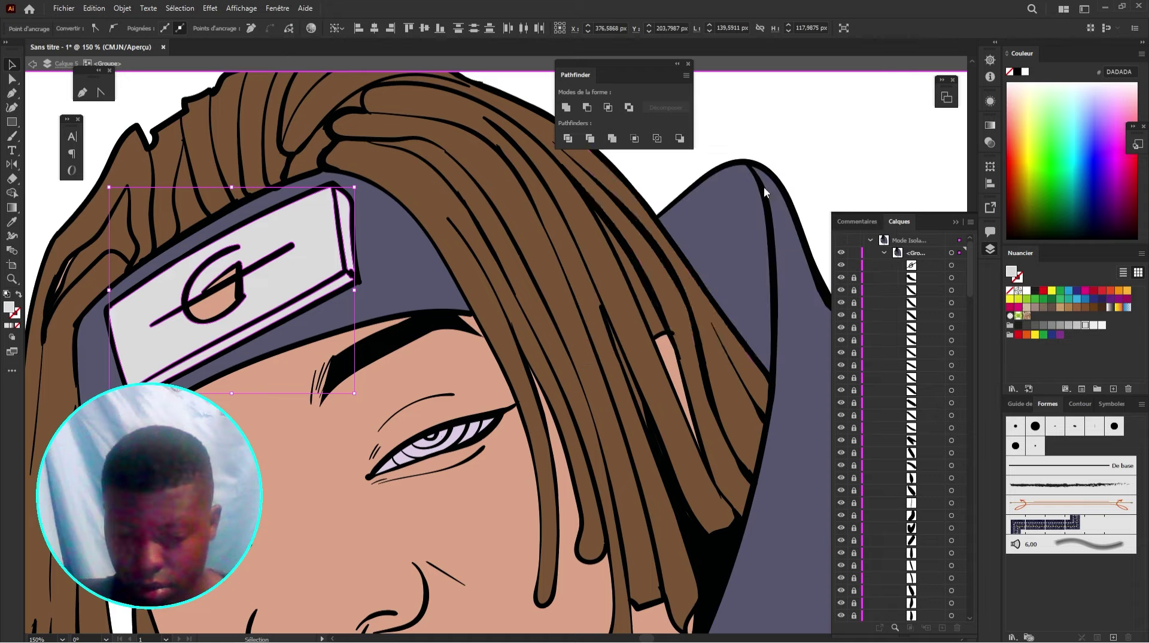
Step: Recolour the skin-toned area inside the headband emblem with the plate's pale lavender using the Eyedropper
key("a")
left_click(231, 290)
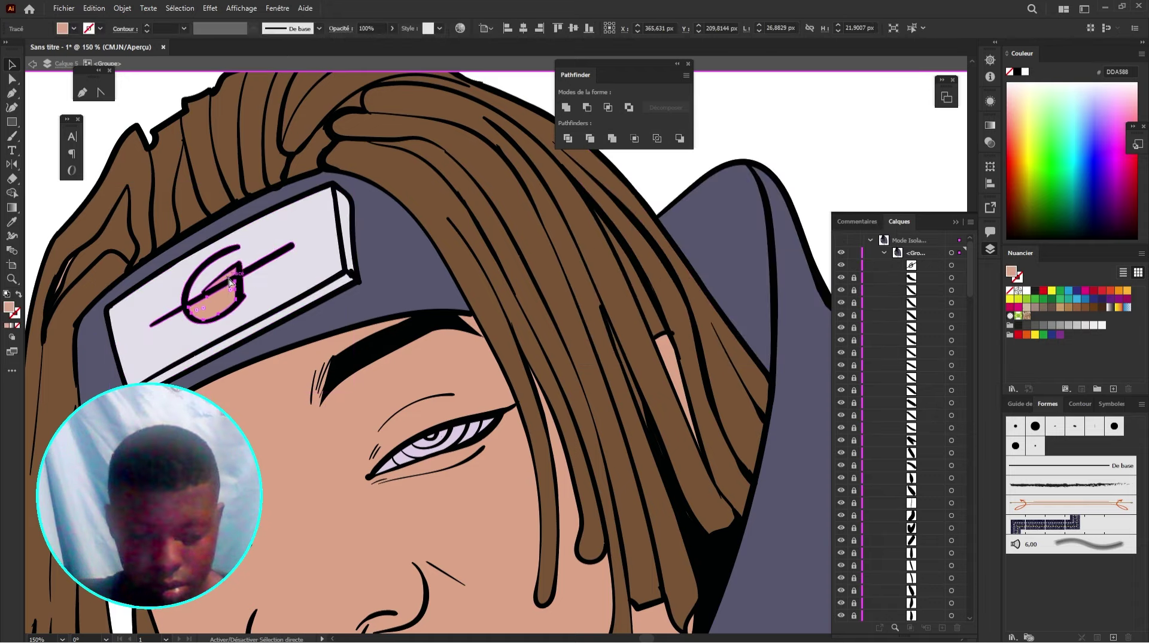
key("v")
key("i")
left_click(320, 226)
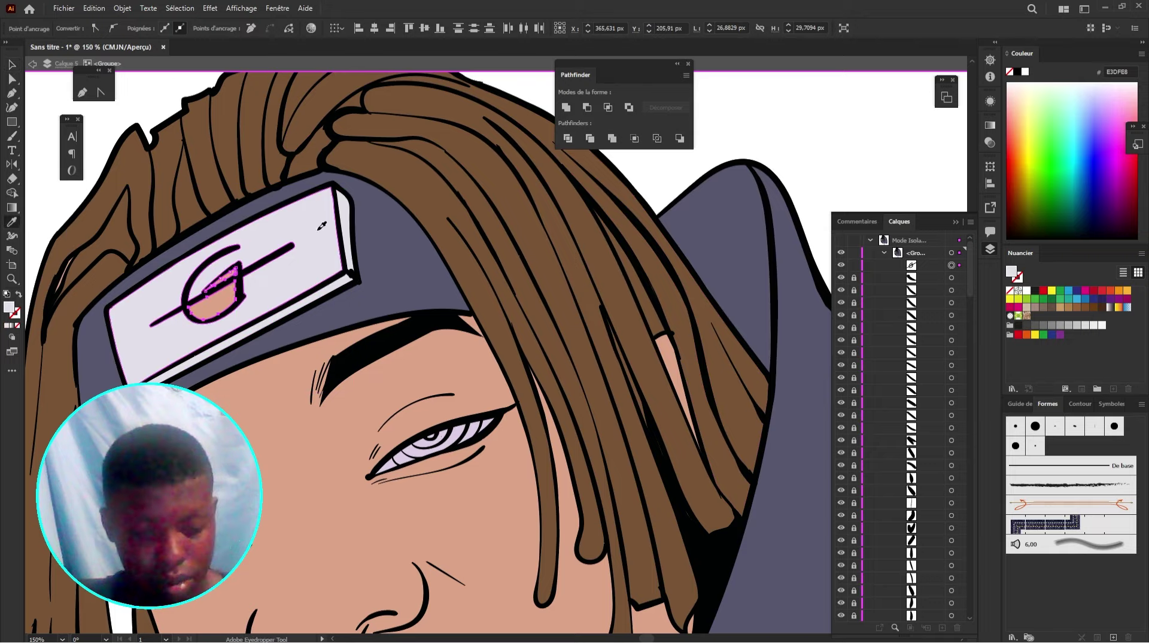
key("v")
Step: Select the upper and lower lip areas, fill them with dusty pink C49191, and clear the selection
key("space")
left_click_drag(304, 357, 257, 131)
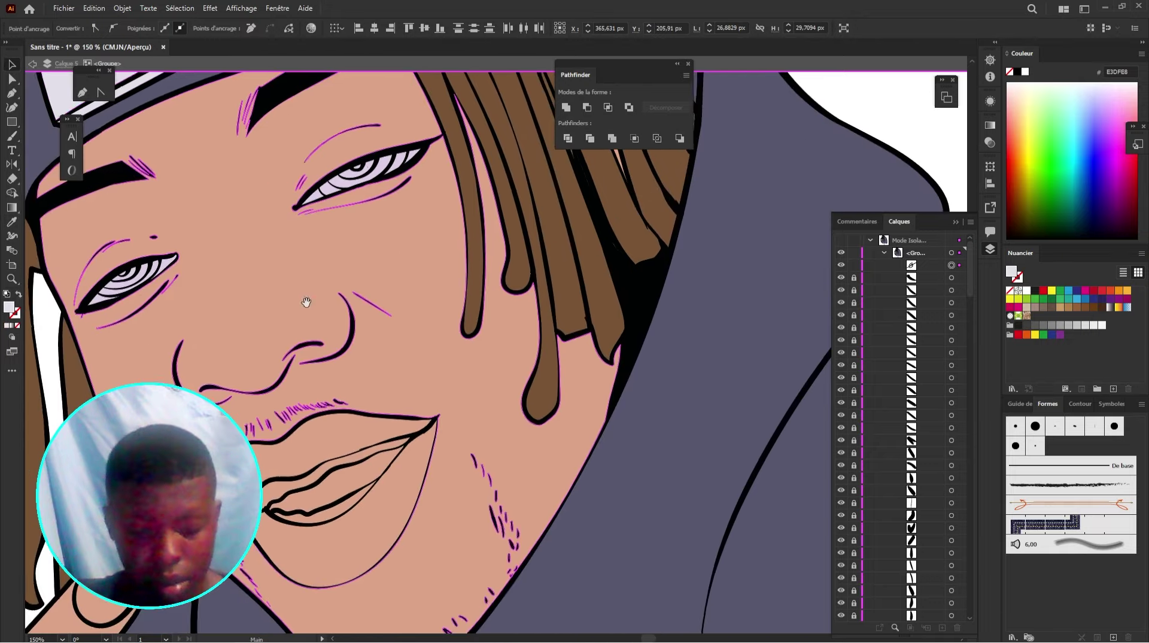
left_click_drag(306, 302, 289, 241)
key("a")
key("v")
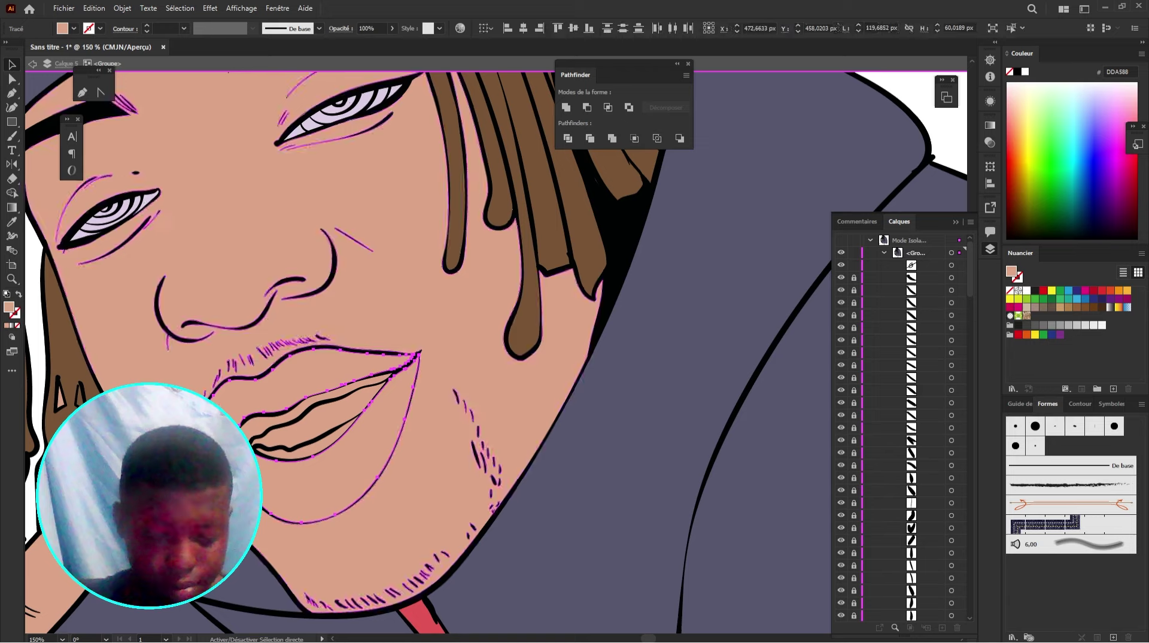
double_click(9, 307)
left_click(637, 210)
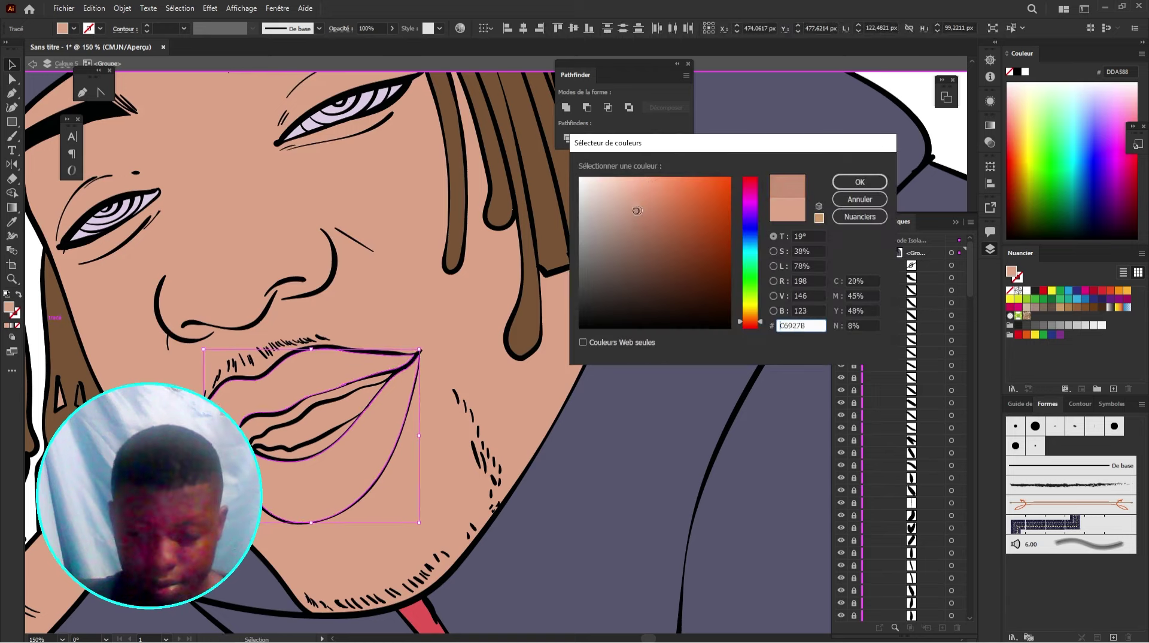
type("C49191")
left_click(860, 181)
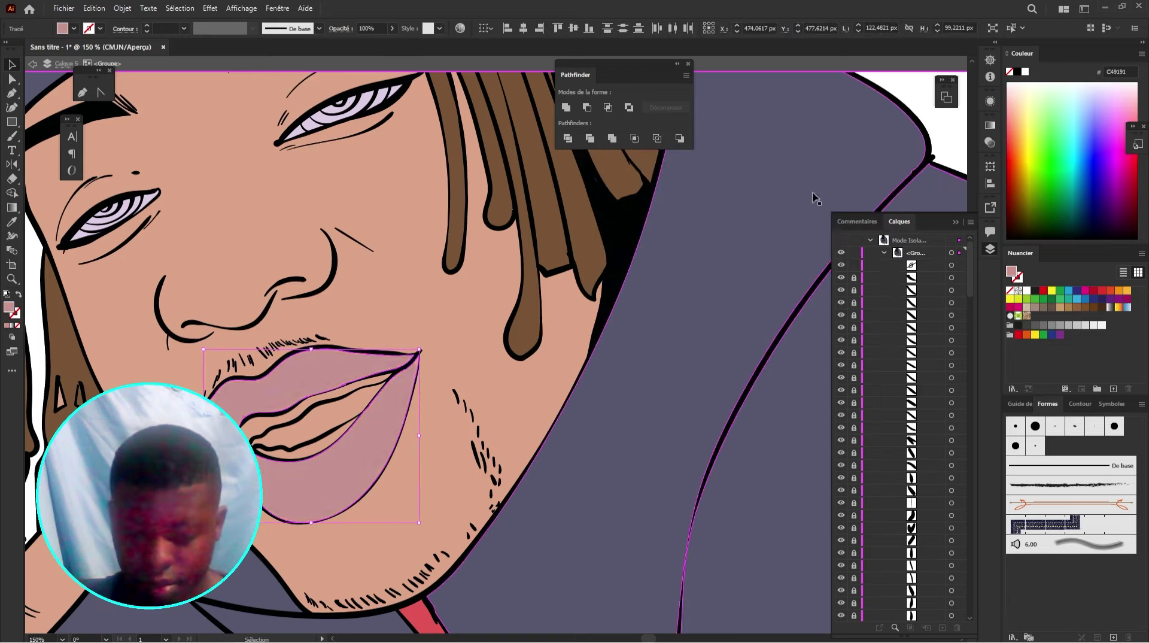
left_click(900, 167)
Step: Sample the lip colour onto the inner mouth area and change its fill to a darker, more saturated red-pink
left_click(333, 415)
key("i")
left_click(320, 374)
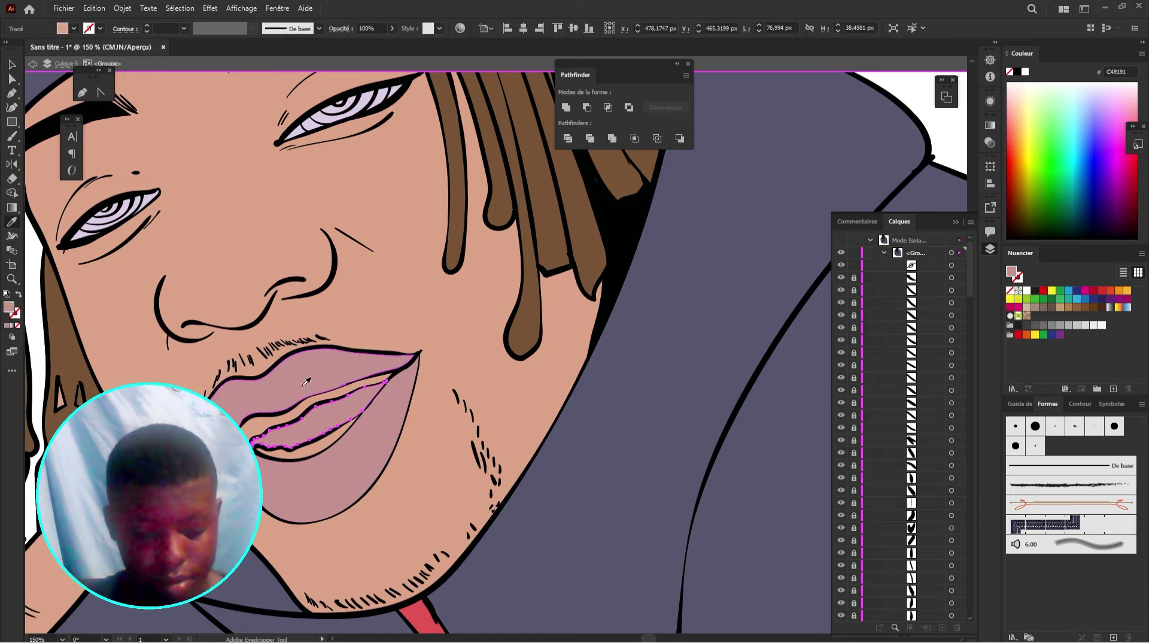
double_click(8, 309)
left_click_drag(629, 232, 639, 209)
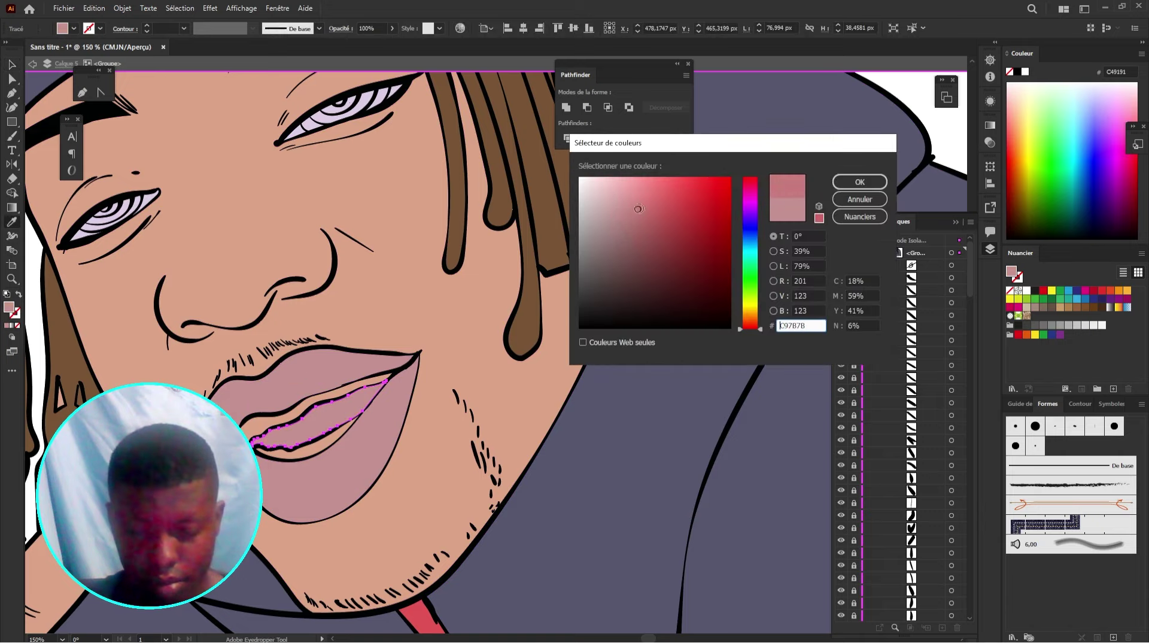
left_click(653, 219)
left_click(859, 182)
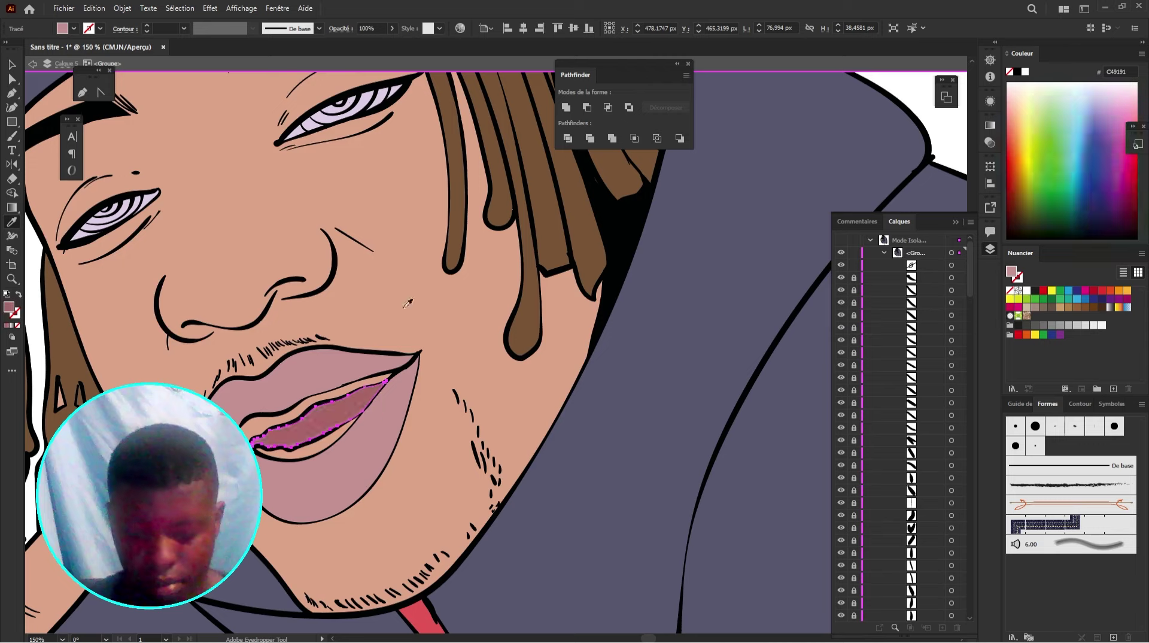
Step: Select the upper and lower teeth areas, fill them with off-white D3CCC5, and clear the selection
left_click(315, 450, "ctrl+shift")
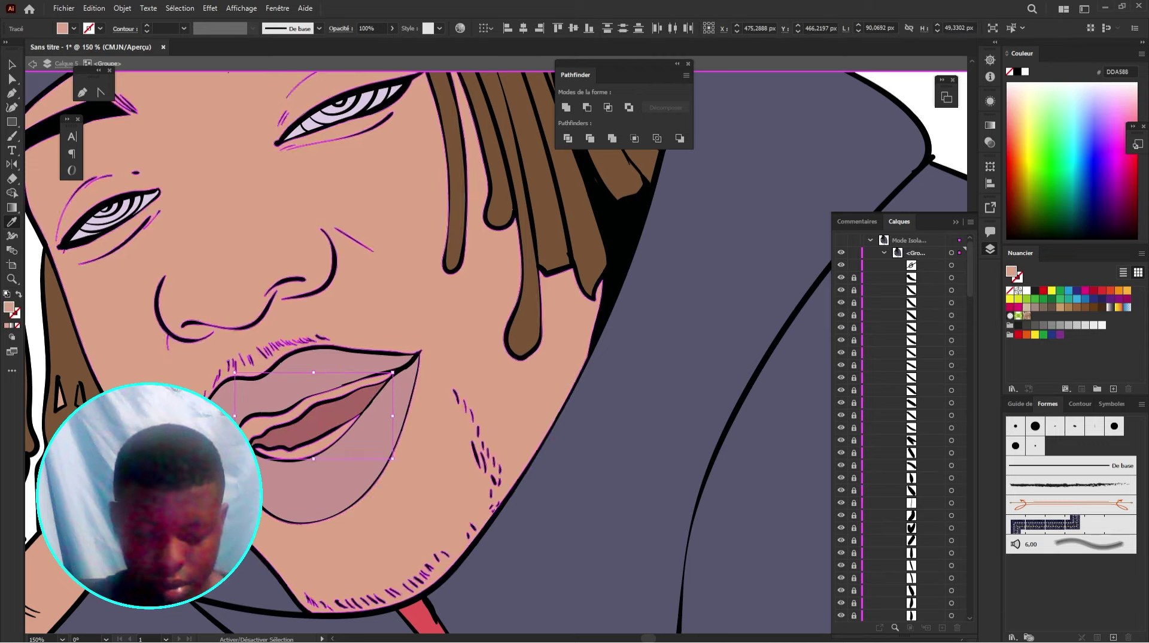
double_click(9, 307)
left_click(624, 223)
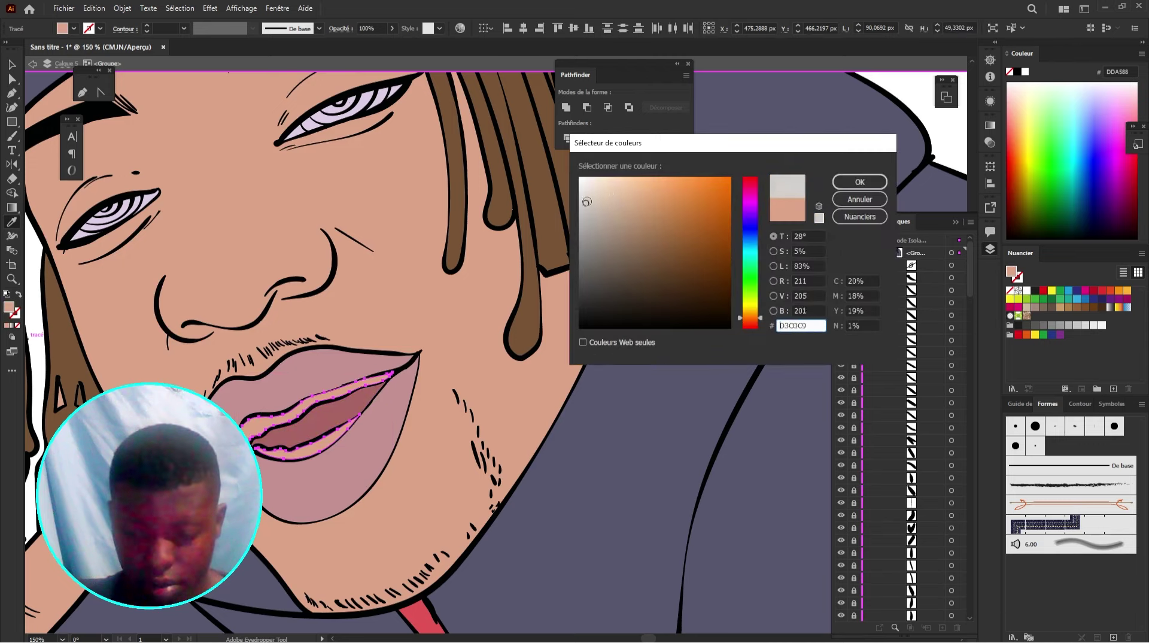
left_click(836, 196)
key("ctrl+0")
key("ctrl+shift+a")
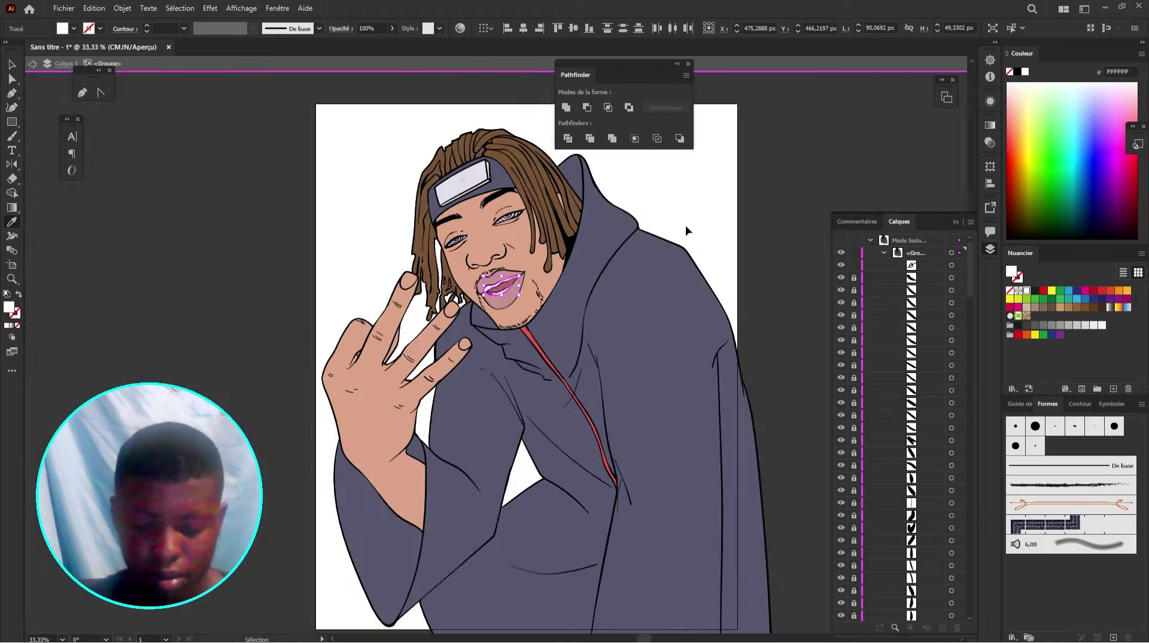
Step: Select the nail areas on the three raised fingers together
left_click_drag(693, 216, 568, 183)
scroll(315, 171, "up", 1)
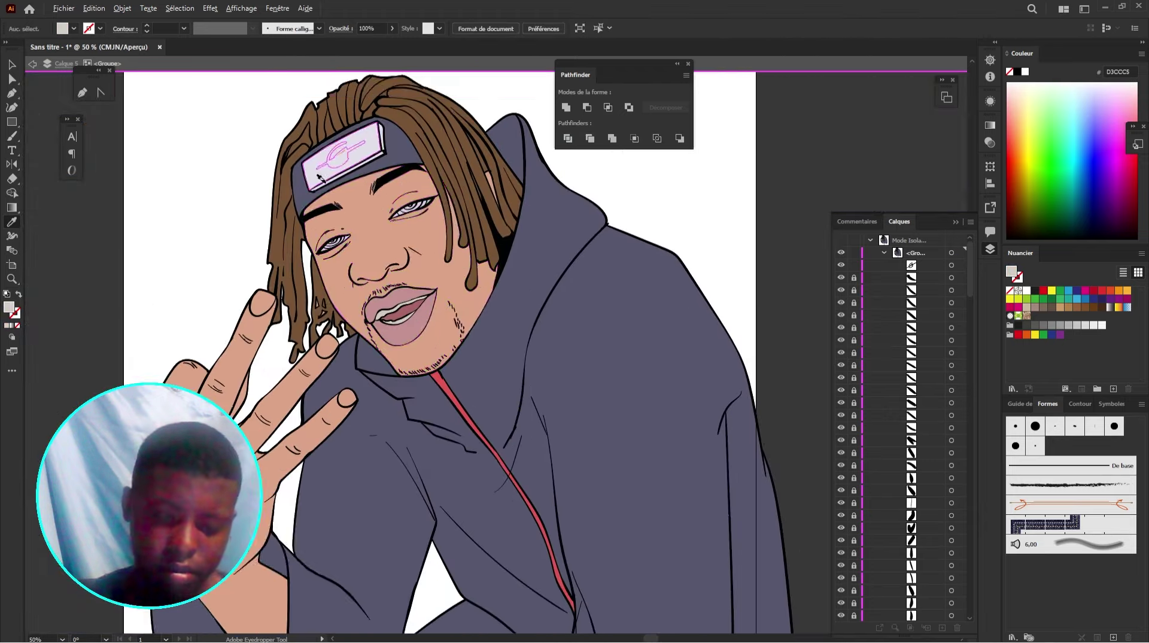
left_click_drag(264, 277, 228, 246)
left_click_drag(373, 320, 216, 146)
scroll(216, 146, "up", 2)
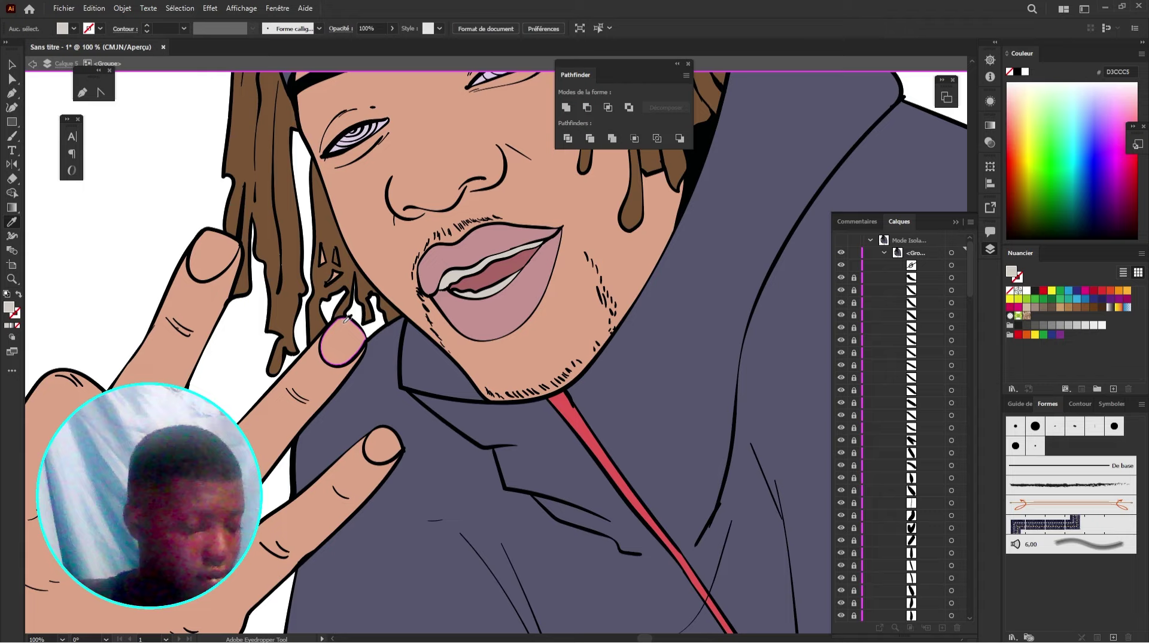
key("v")
left_click_drag(344, 332, 448, 386)
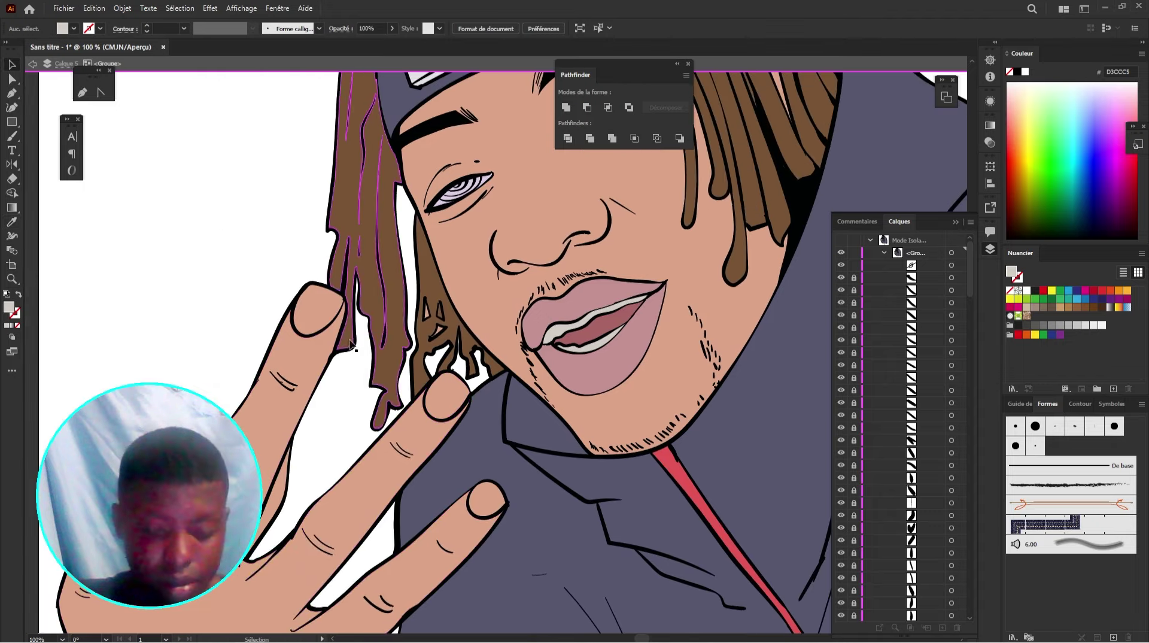
left_click(311, 322)
left_click(444, 390, "shift")
left_click(486, 511, "shift")
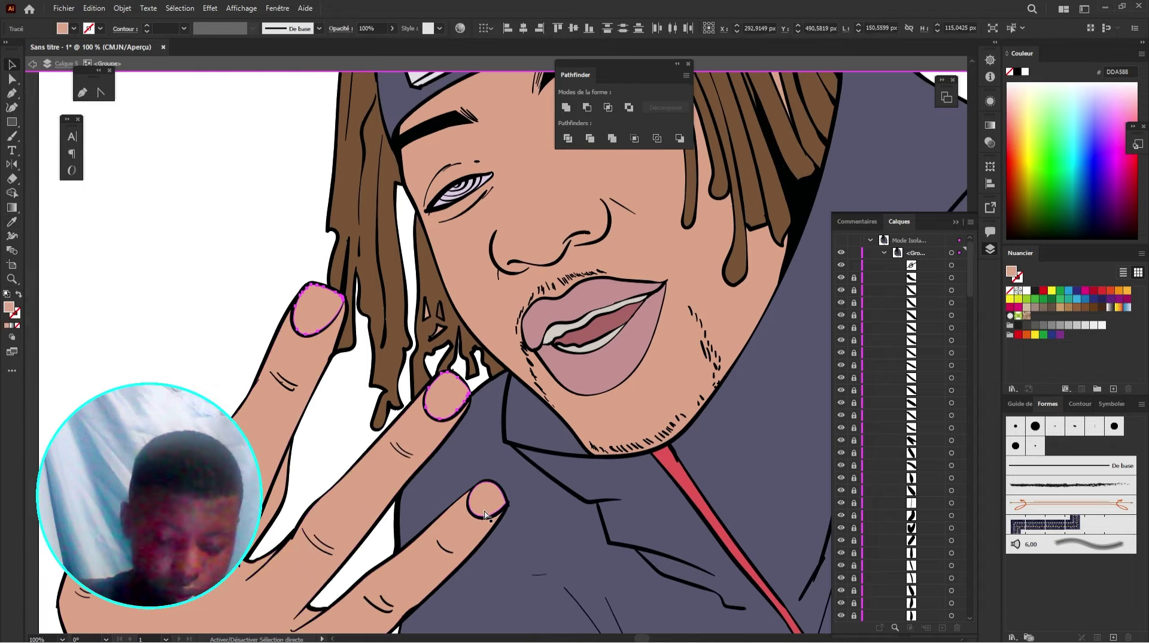
left_click_drag(451, 453, 342, 235)
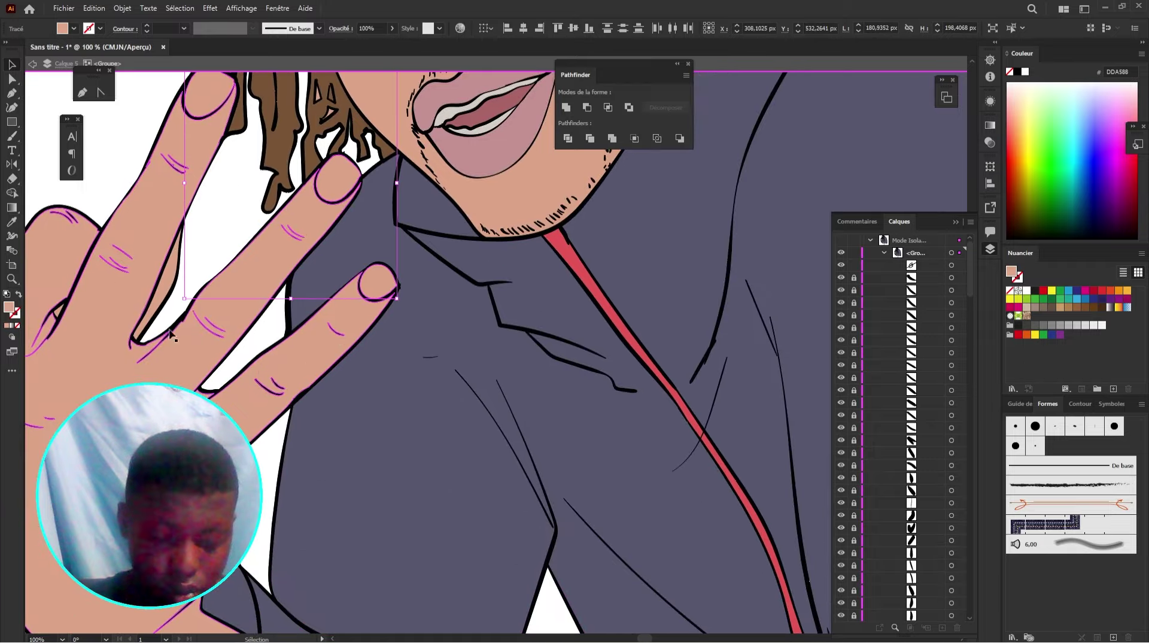
Step: Change the selected fingernails' fill to the greyish purple 7D768E
double_click(10, 307)
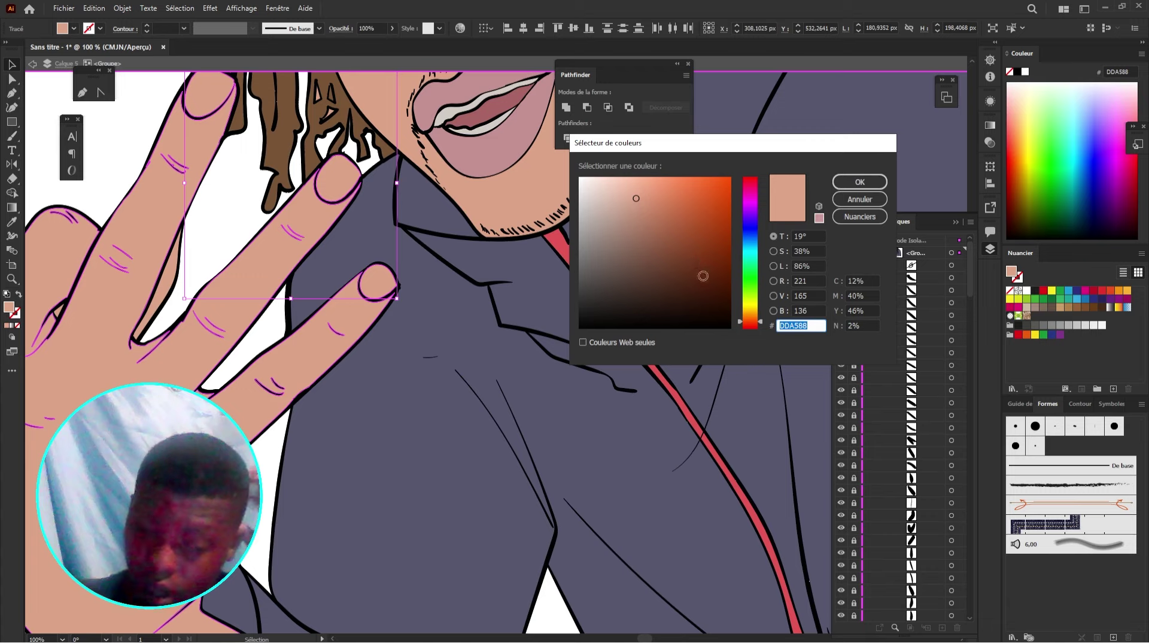
type("B79283")
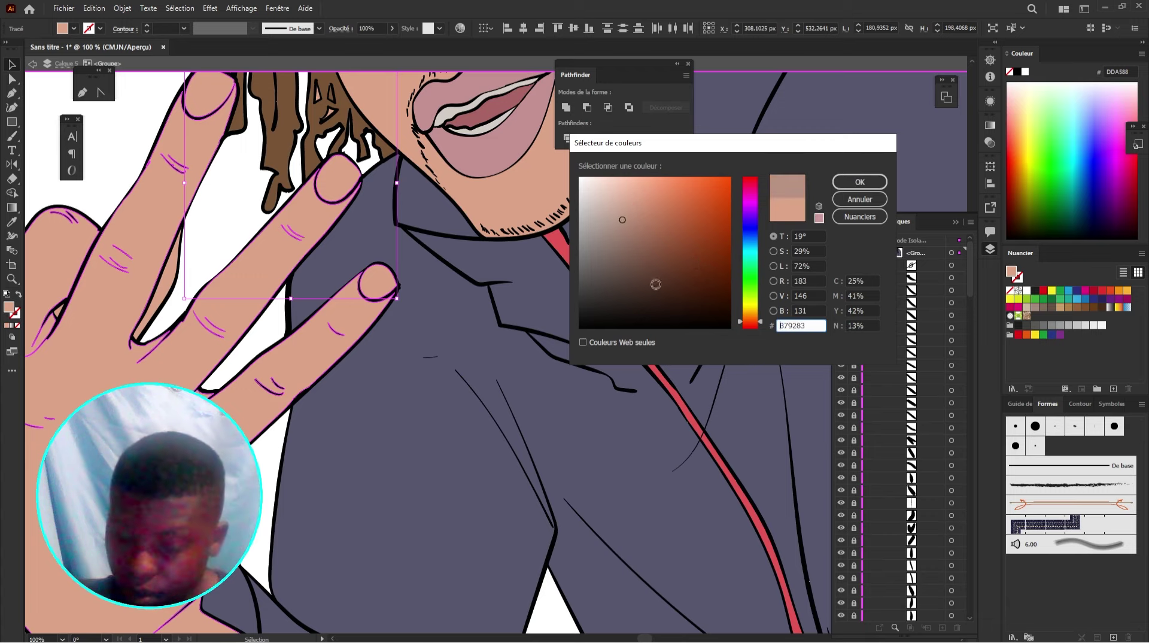
left_click(653, 273)
left_click(744, 220)
mouse_move(627, 213)
left_mouse_down()
mouse_move(600, 232)
mouse_move(605, 243)
left_mouse_up()
left_click(859, 182)
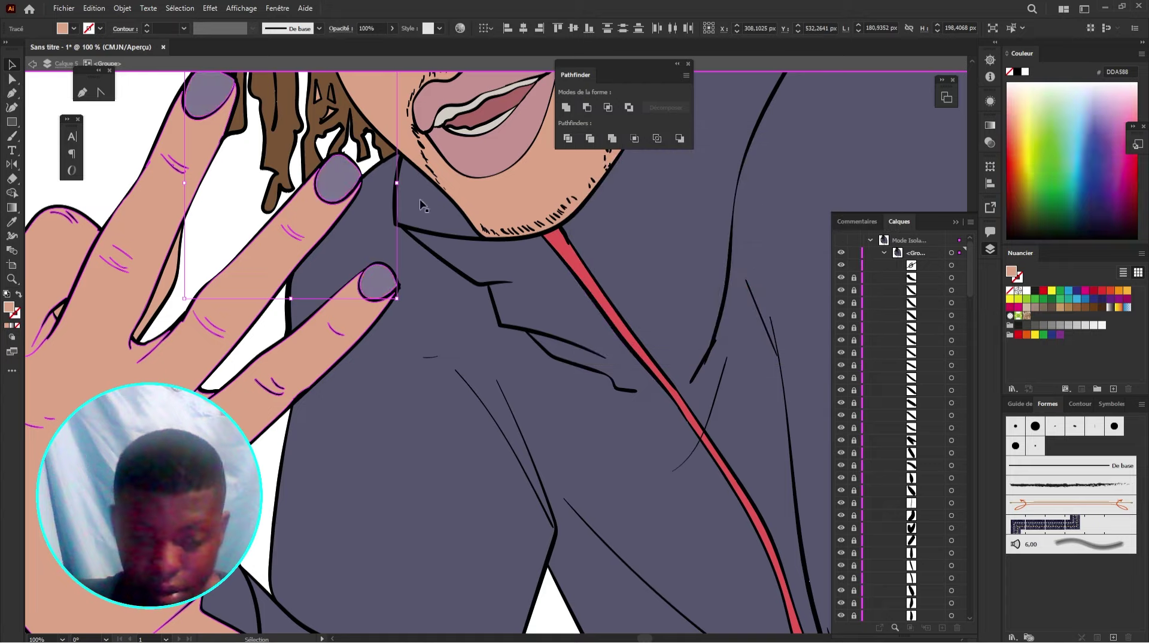
Step: Review the coloured portrait, checking the whole figure and the face and headband for missed areas
scroll(240, 203, "down", 3)
left_click_drag(333, 168, 333, 367)
left_click_drag(509, 294, 444, 200)
left_click_drag(211, 288, 290, 288)
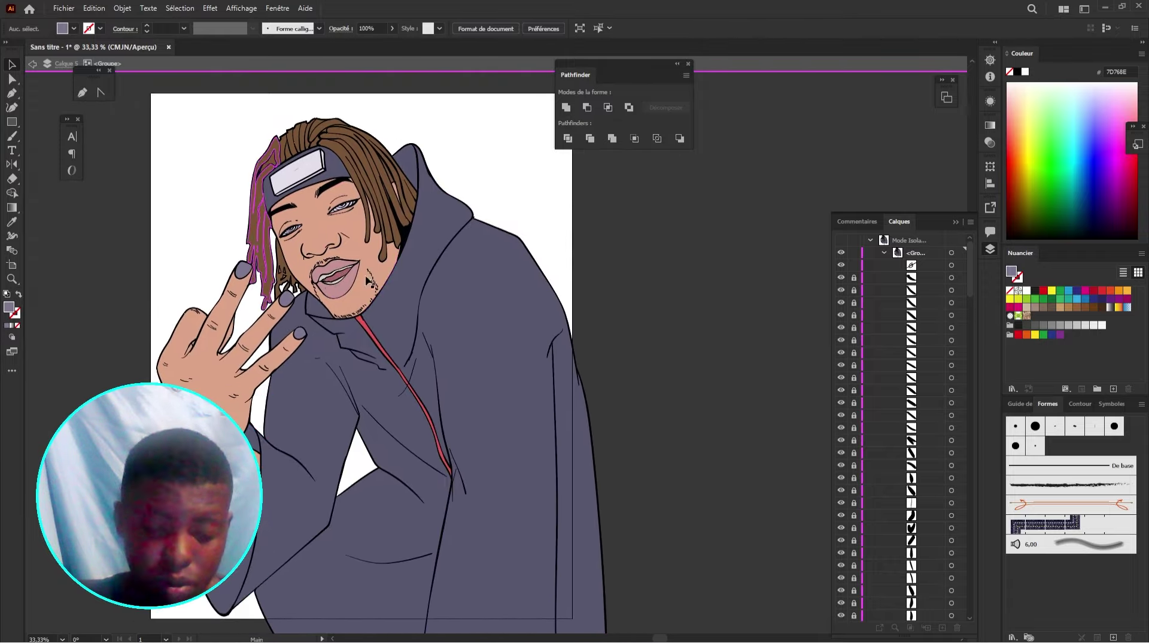
left_click_drag(490, 174, 463, 206)
left_click_drag(371, 236, 384, 235)
key("ctrl+plus")
key("ctrl+plus")
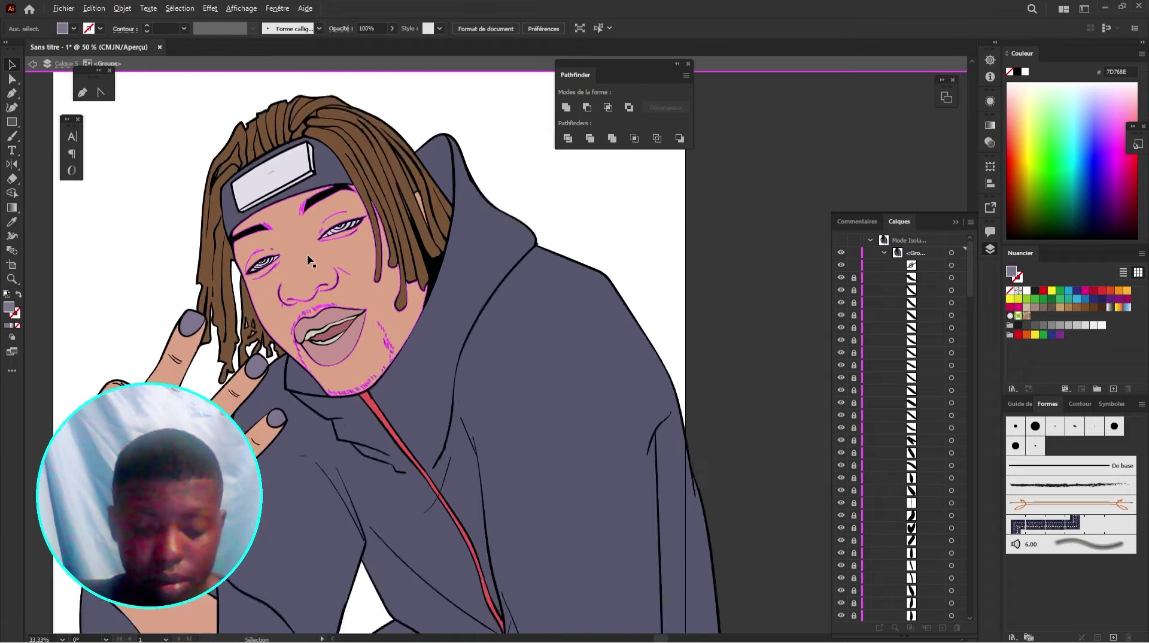
left_click_drag(453, 239, 458, 212)
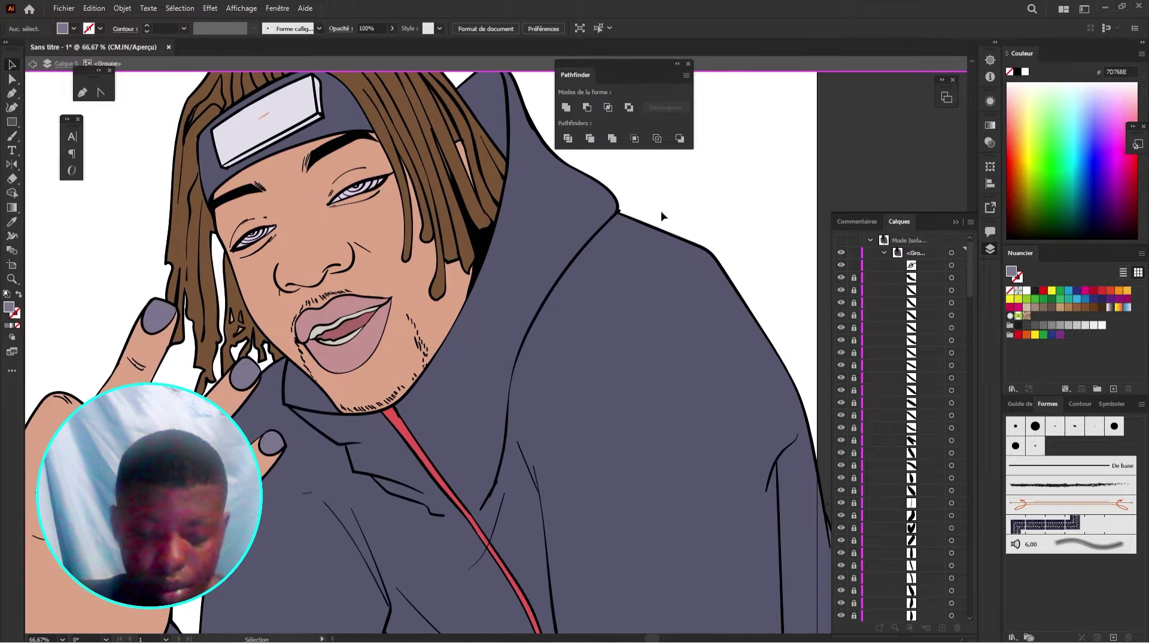
Step: Exit isolation mode and match the leftover skin-toned sliver inside the headband emblem to the plate using the Eyedropper
double_click(698, 207)
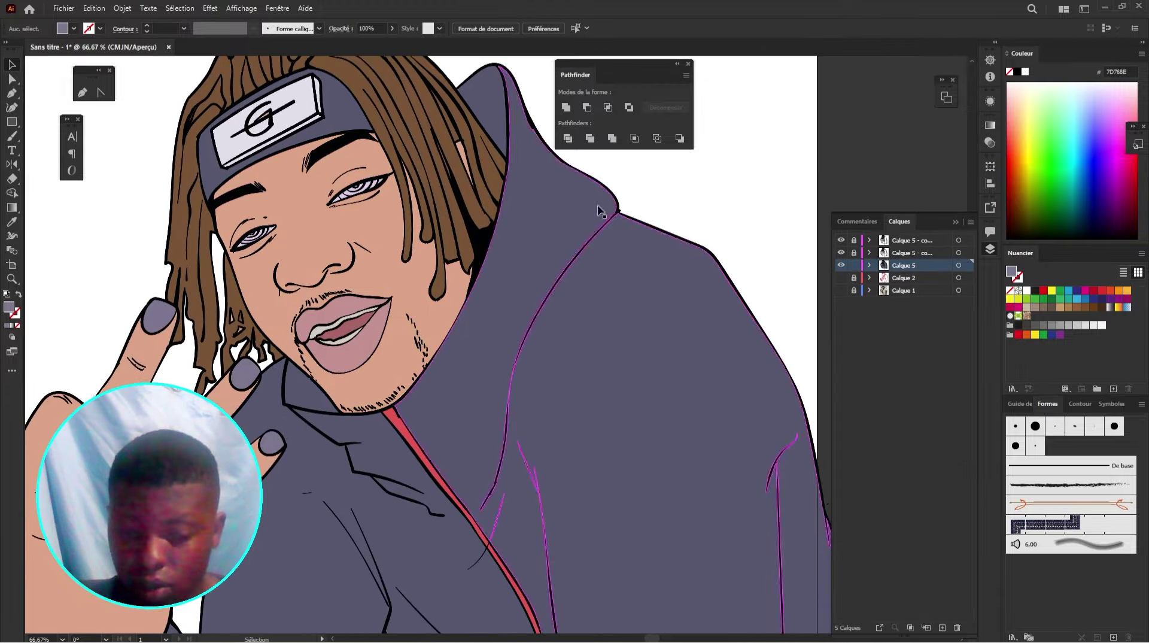
scroll(258, 99, "up", 6)
scroll(311, 201, "up", 3)
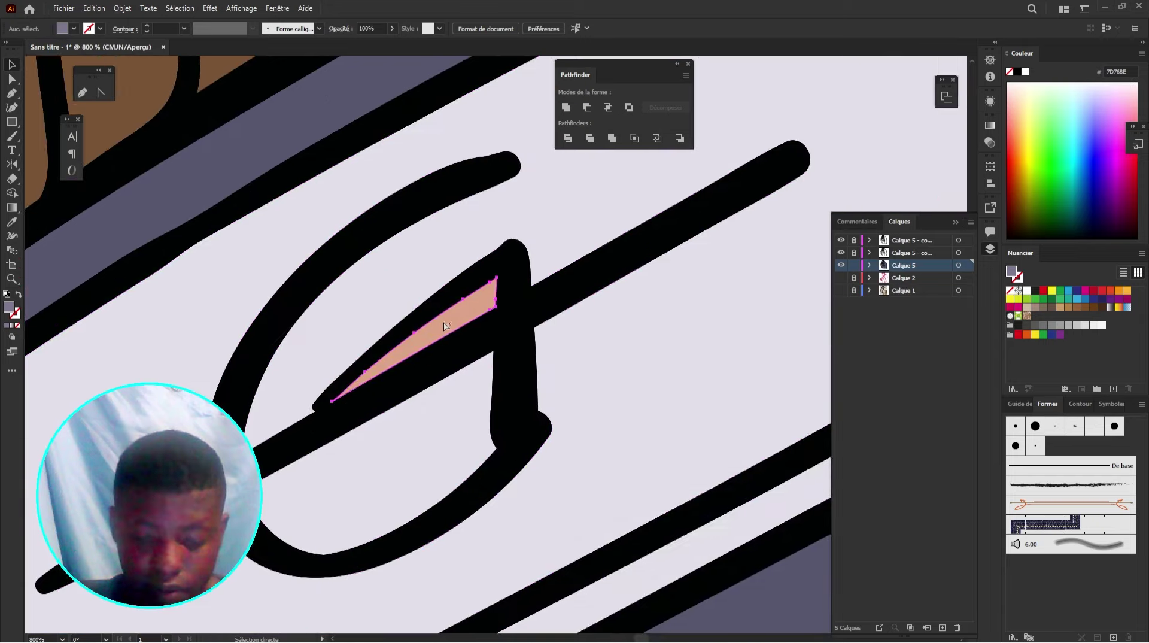
left_click(443, 328)
key("i")
left_click(540, 283)
key("ctrl+1")
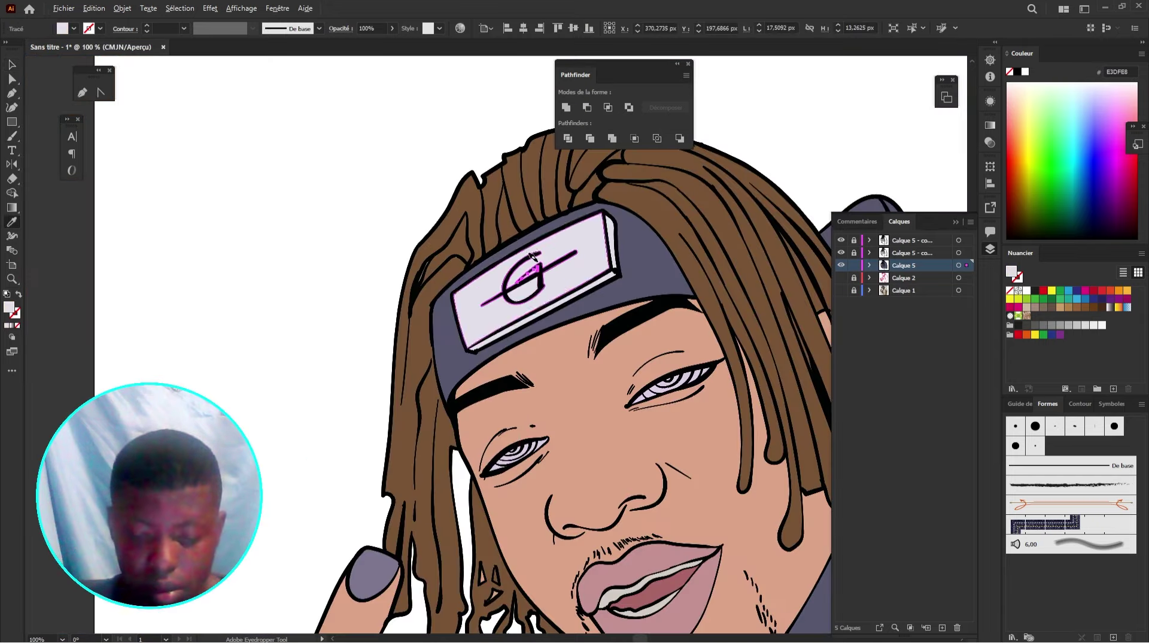
key("ctrl+shift+a")
Step: Match the thin skin-toned gap between the dreadlocks beside the headband to the hair's brown using the Eyedropper
scroll(467, 247, "up", 5)
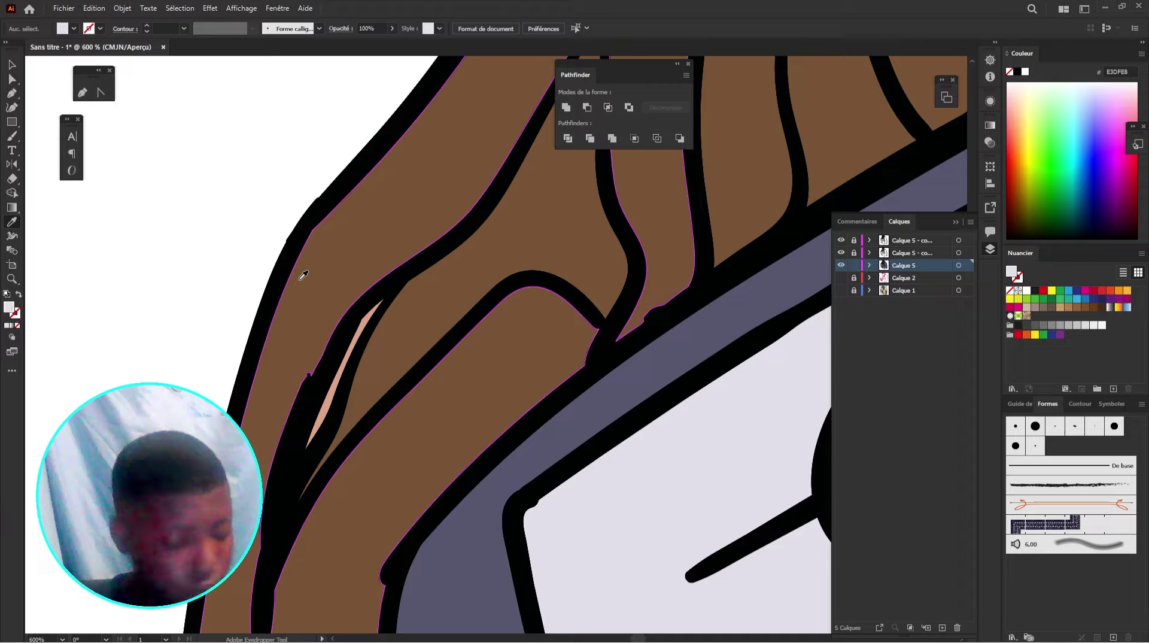
key("a")
left_click(348, 359)
key("i")
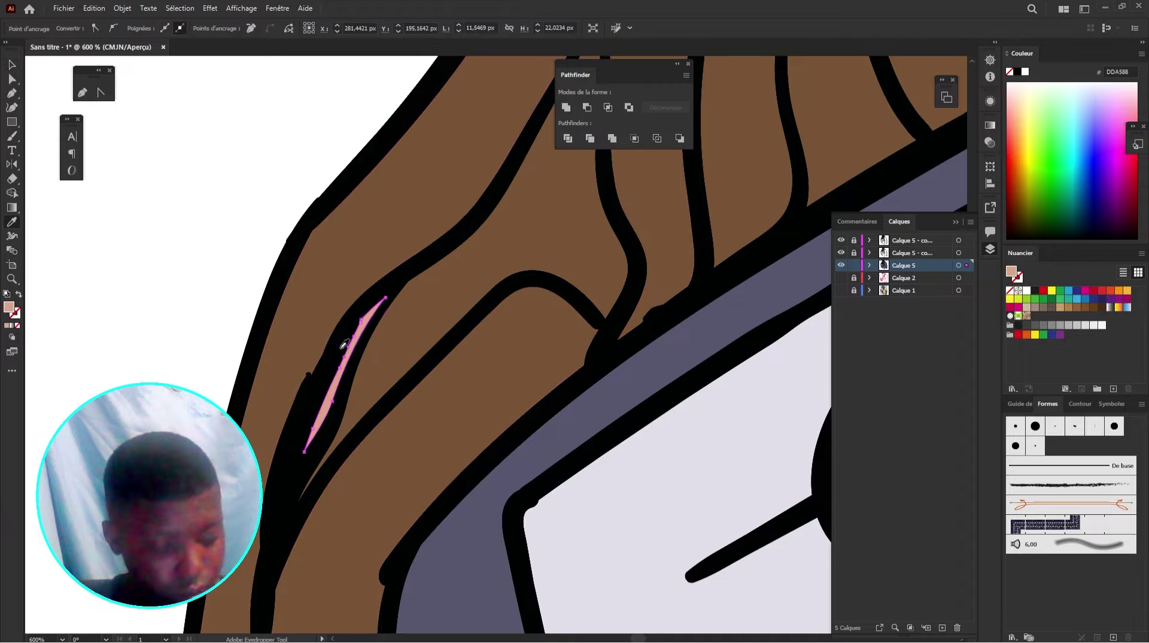
left_click(467, 301)
scroll(435, 302, "down", 6)
scroll(456, 440, "up", 5)
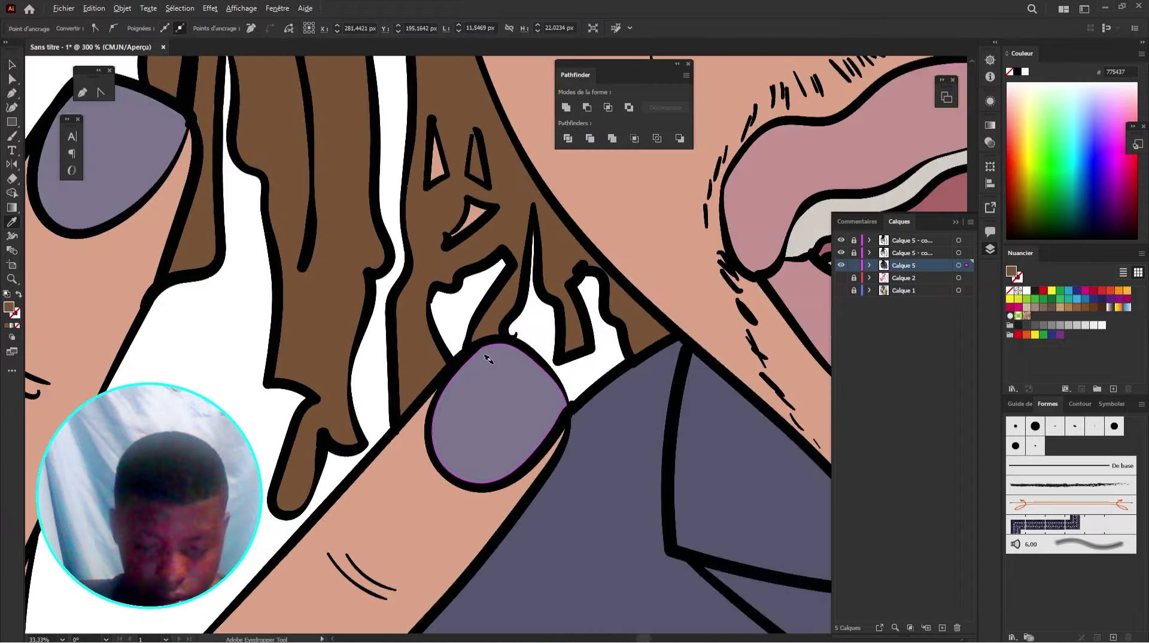
Step: Delete the two skin-toned gap shapes between the dreadlocks above the fingernail
scroll(487, 356, "up", 2)
left_click_drag(421, 174, 355, 390)
key("a")
left_click(388, 291)
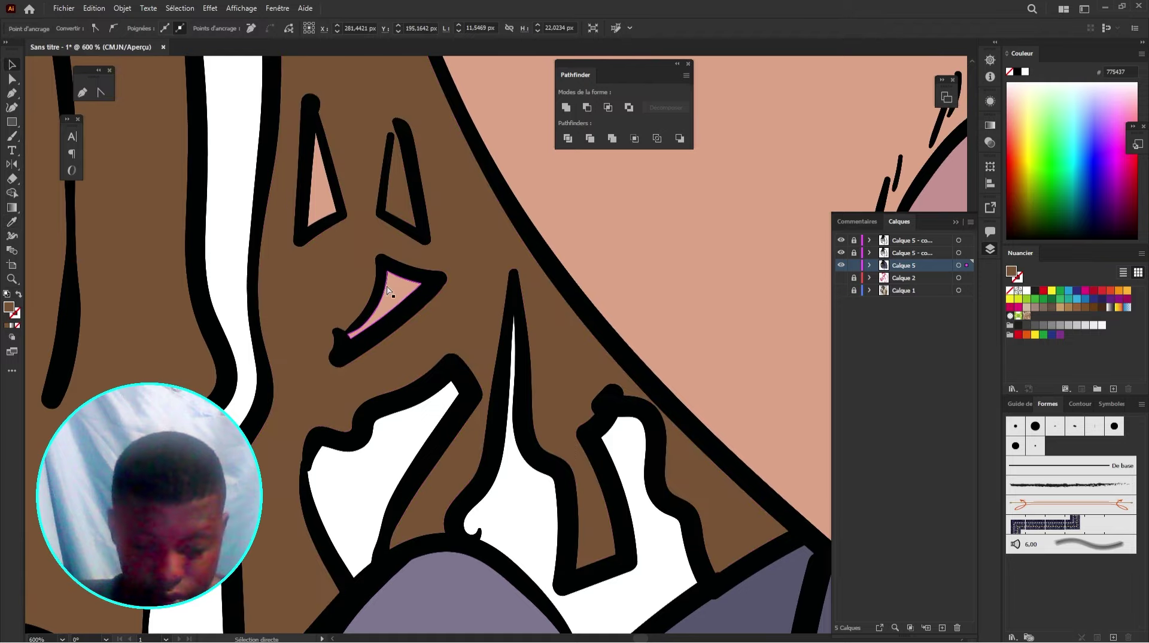
key("v")
left_click(319, 204, "shift")
key("Delete")
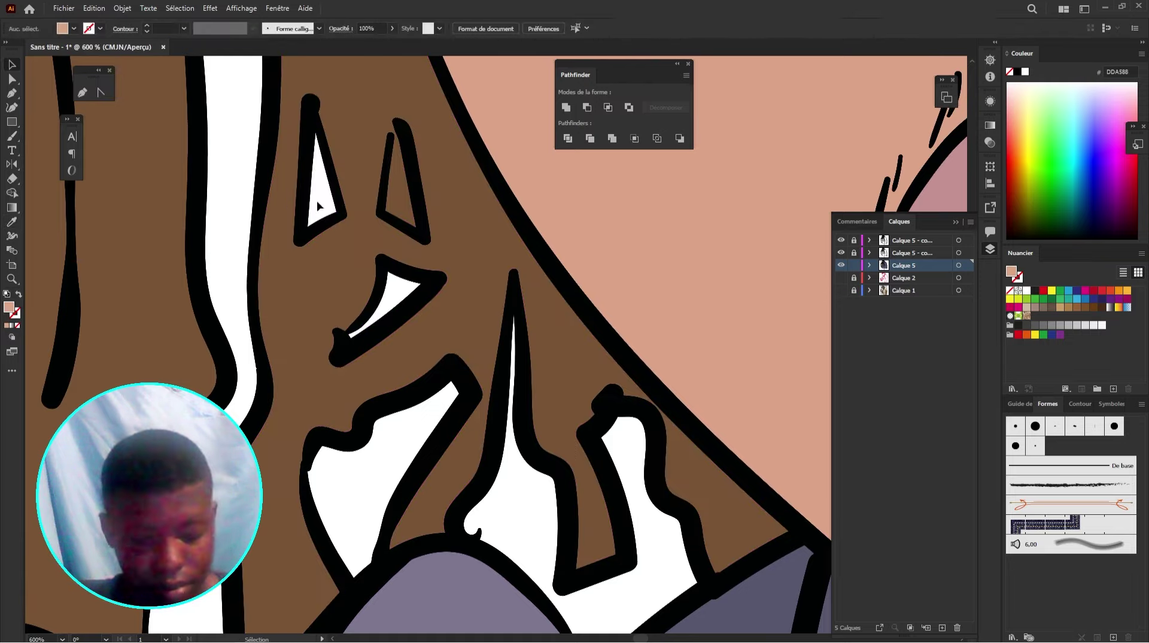
Step: Duplicate the colour layer Calque 5, then lock and hide the original
scroll(319, 206, "down", 8)
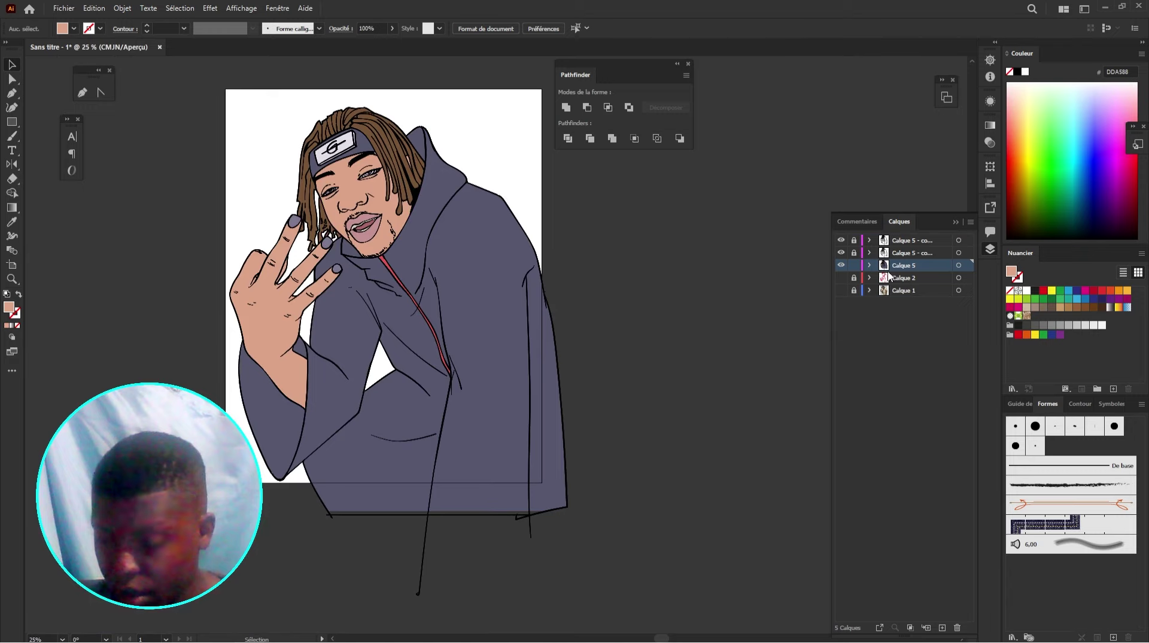
left_click_drag(931, 273, 937, 461)
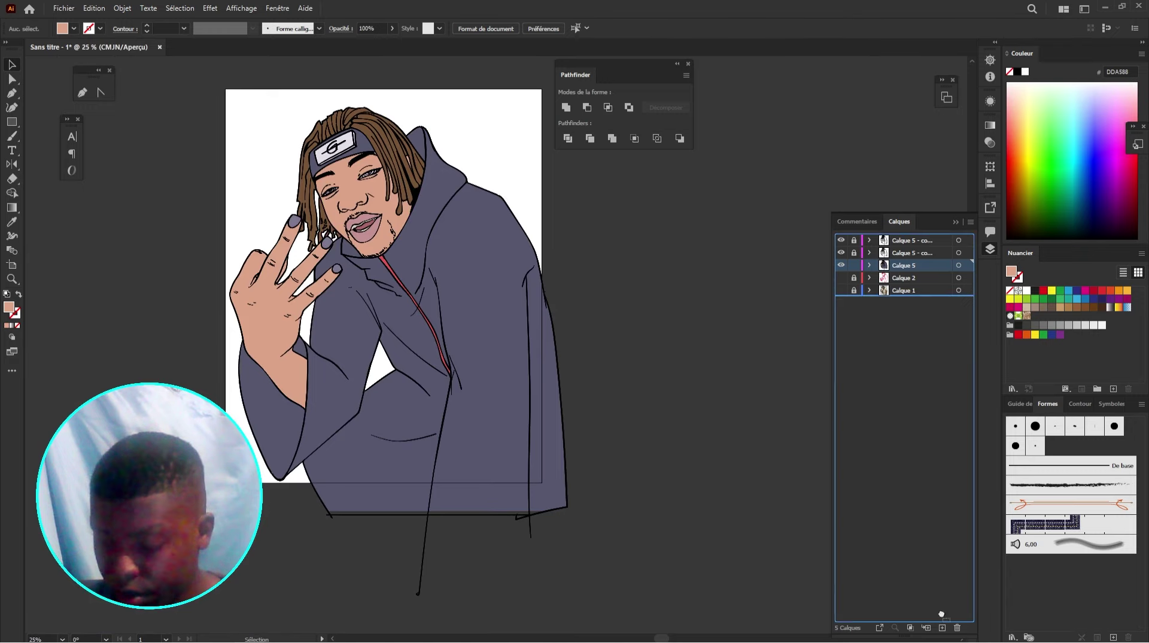
left_click_drag(942, 614, 942, 628)
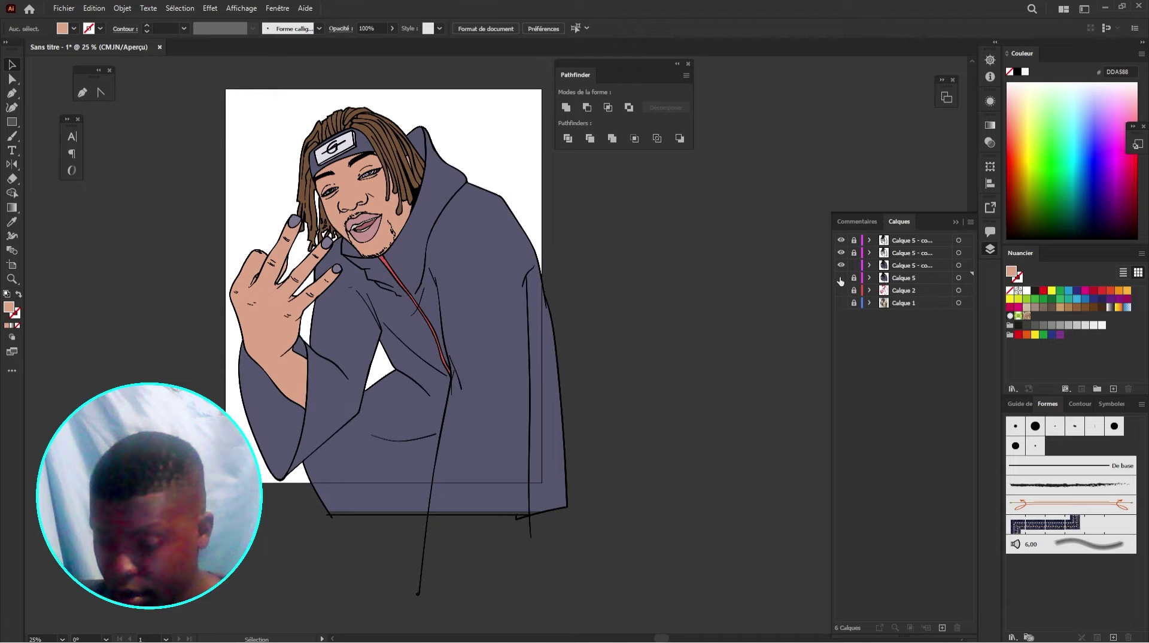
Step: Delete the face's skin-coloured fill from the duplicated colour layer
scroll(407, 179, "up", 3)
key("a")
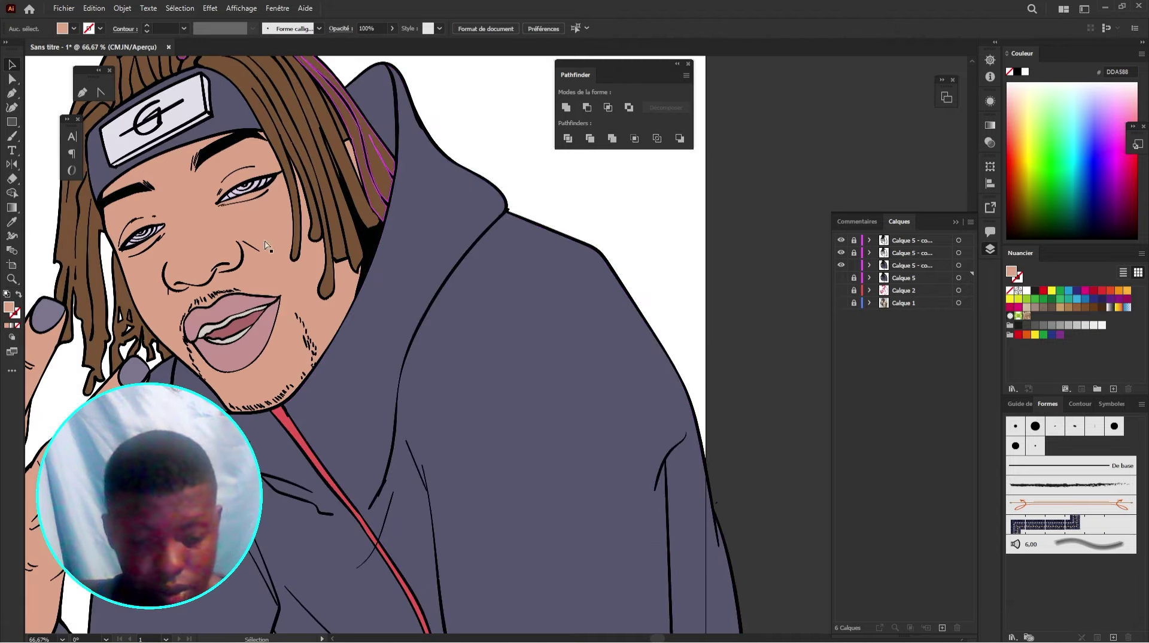
left_click(345, 306)
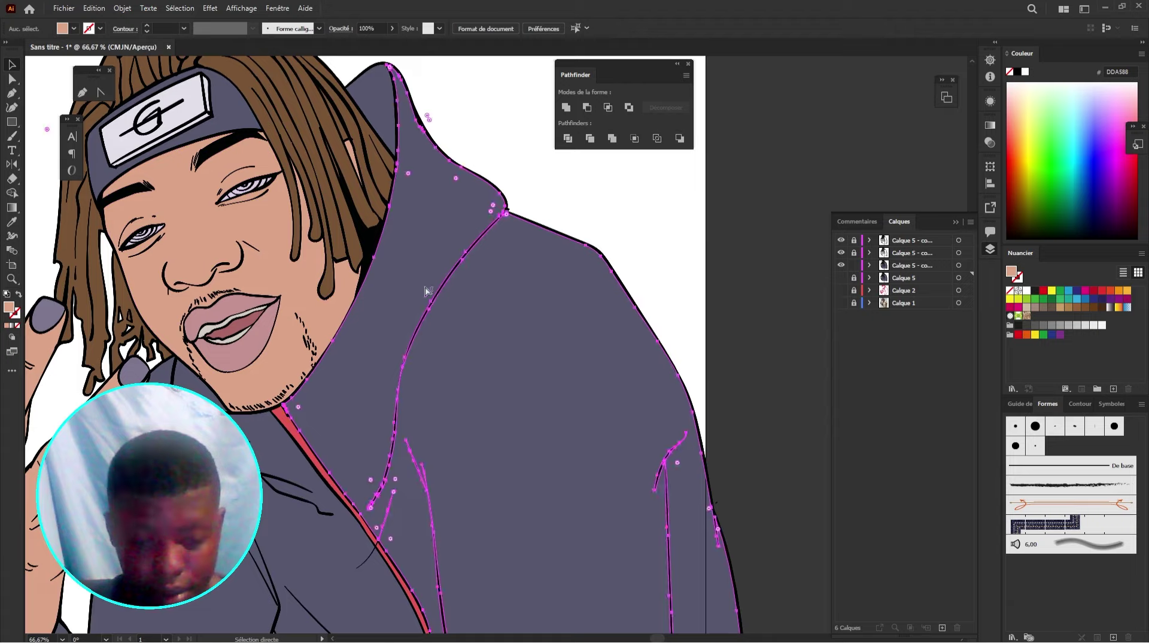
left_click(289, 305)
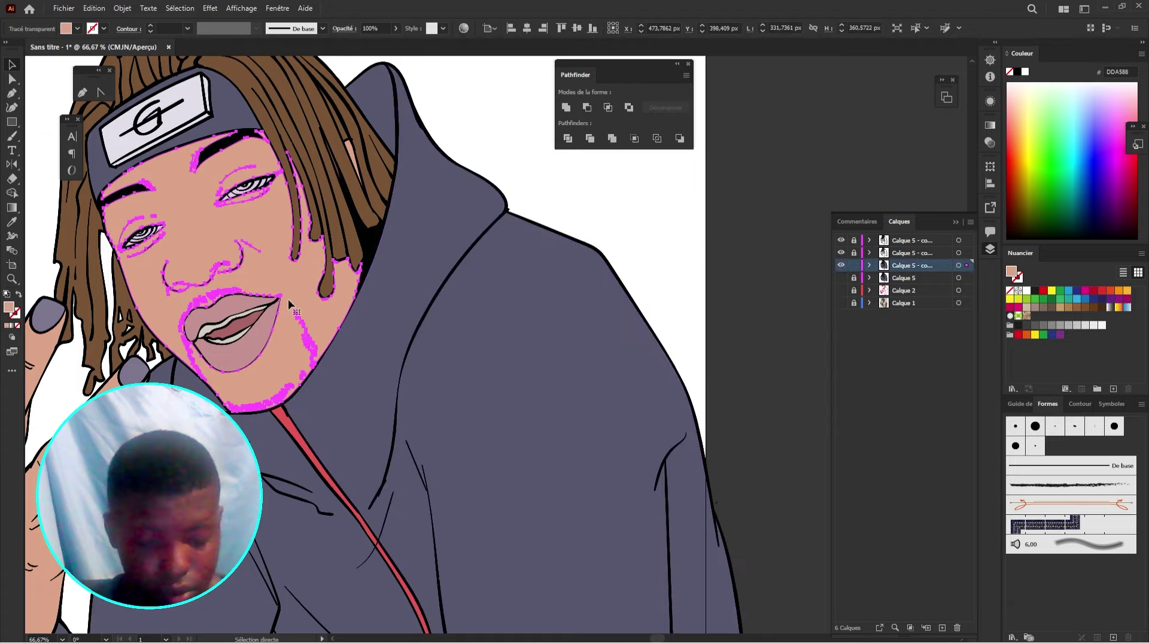
key("v")
key("Delete")
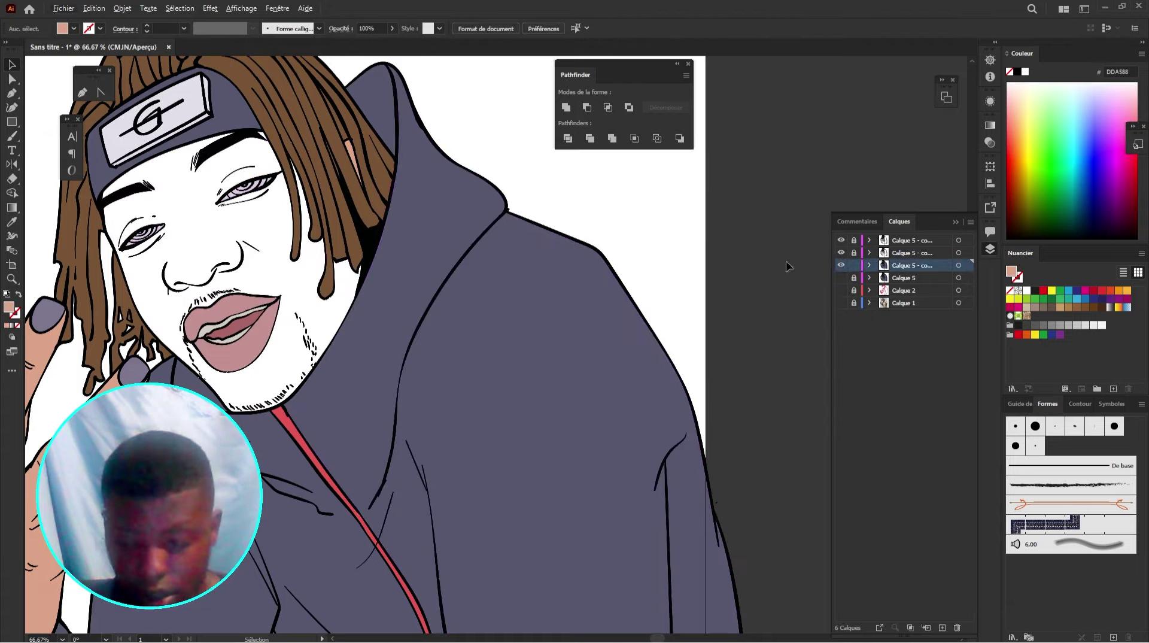
Step: Delete the thin skin-toned sliver between the dreadlocks next to the hood from the duplicated layer
scroll(361, 152, "up", 4)
left_click(319, 192, "ctrl")
key("v")
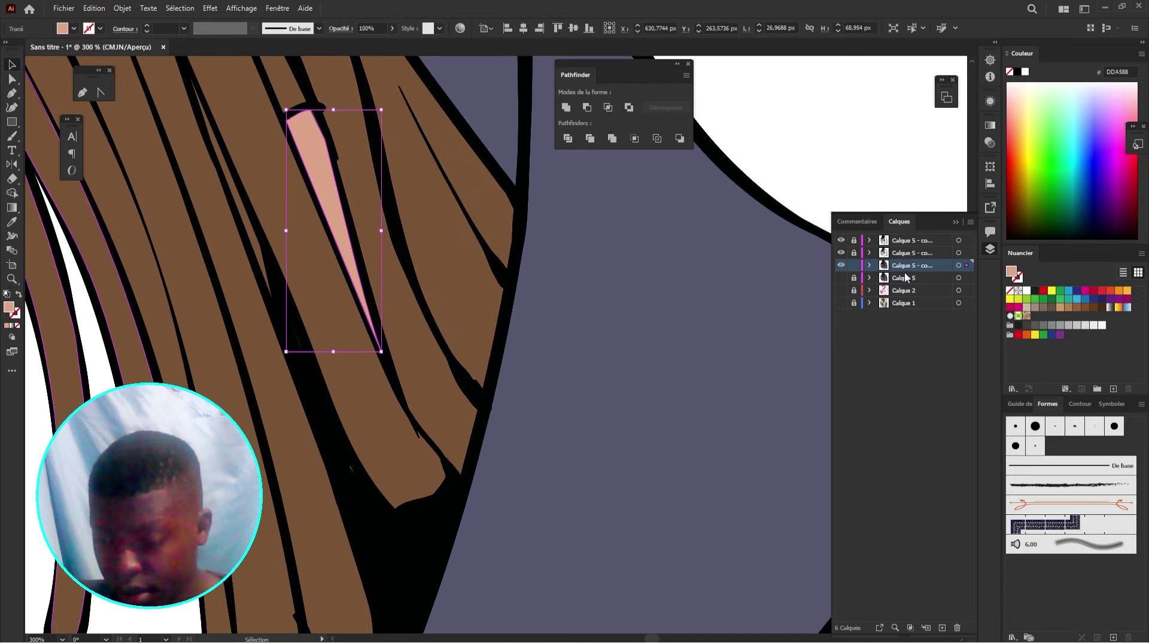
scroll(432, 246, "down", 5)
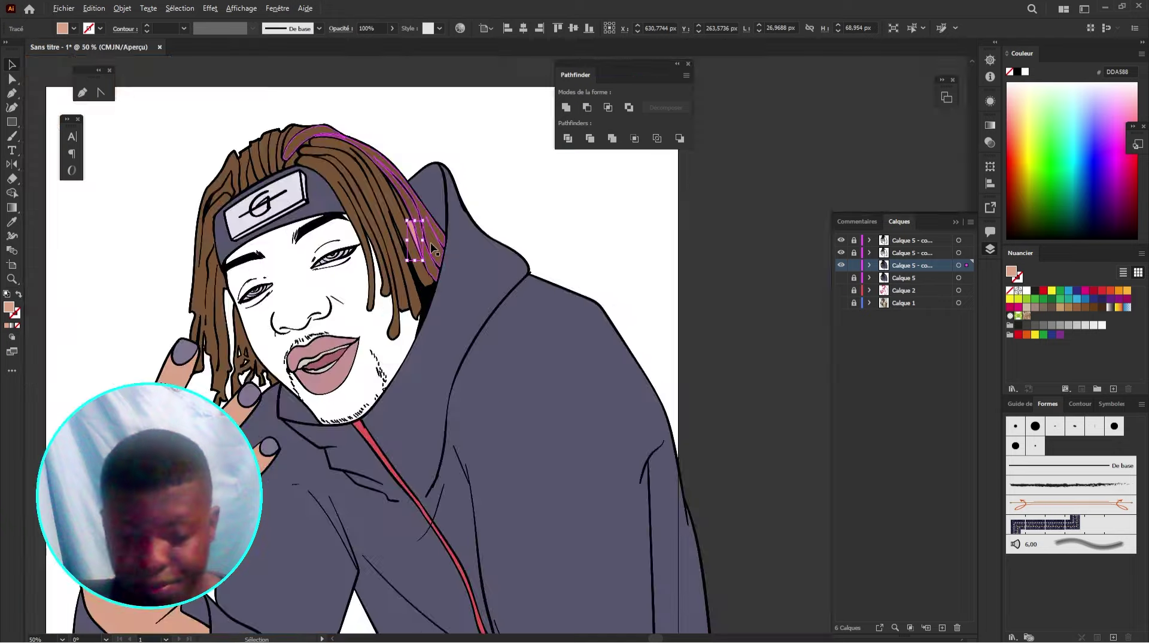
left_click(432, 246)
Step: Delete the hand's skin-coloured fill and the leftover skin patch between the fingers from the duplicated layer
scroll(286, 312, "up", 3)
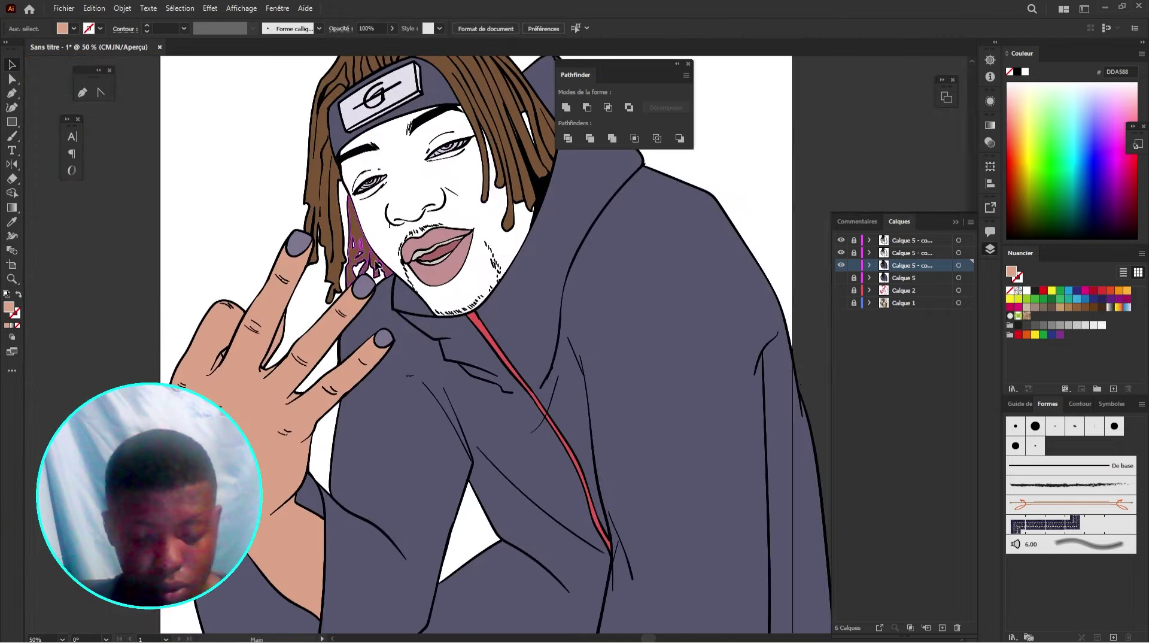
left_click(333, 359)
key("Delete")
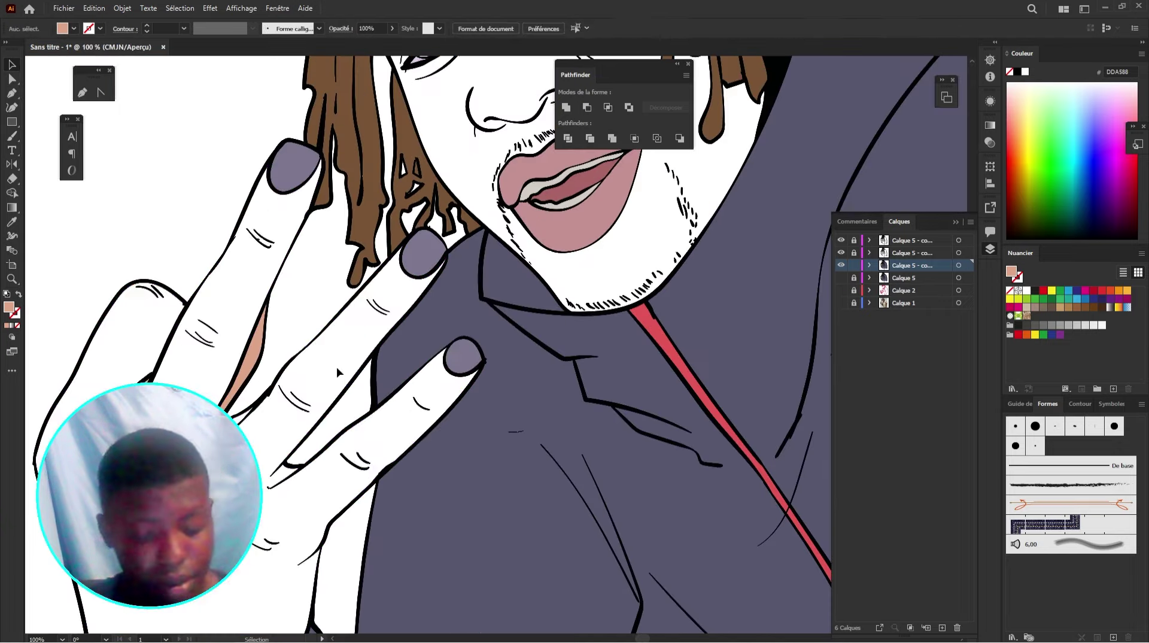
left_click(251, 352)
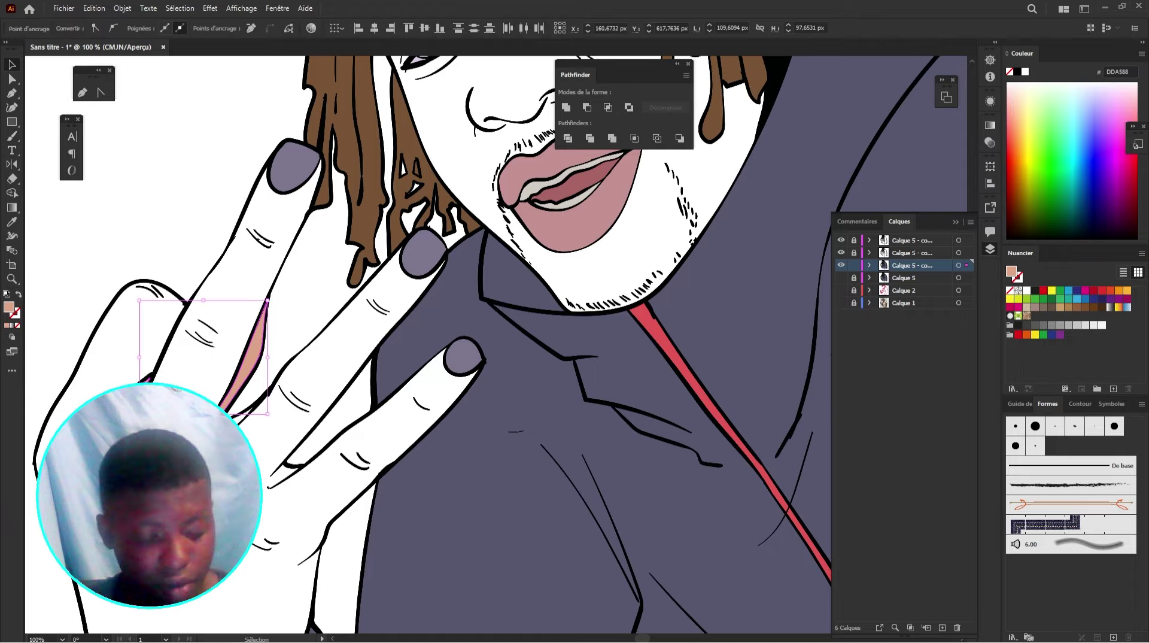
key("Delete")
left_click_drag(153, 446, 128, 113)
scroll(268, 248, "down", 1)
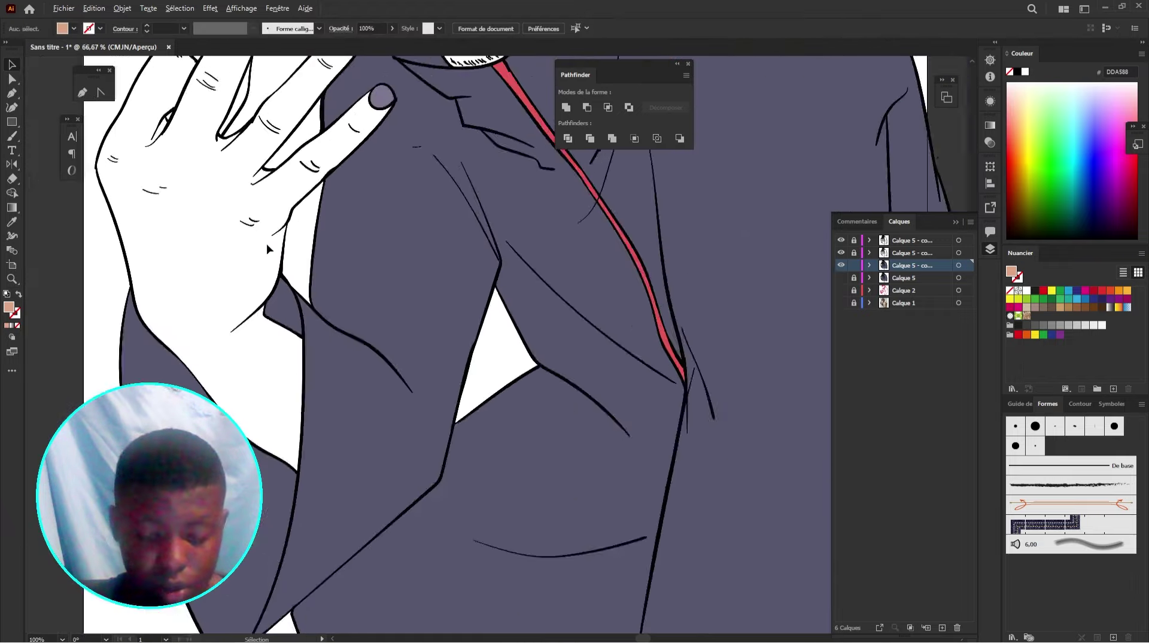
scroll(269, 248, "down", 1)
left_click_drag(509, 210, 478, 361)
left_click_drag(578, 337, 539, 339)
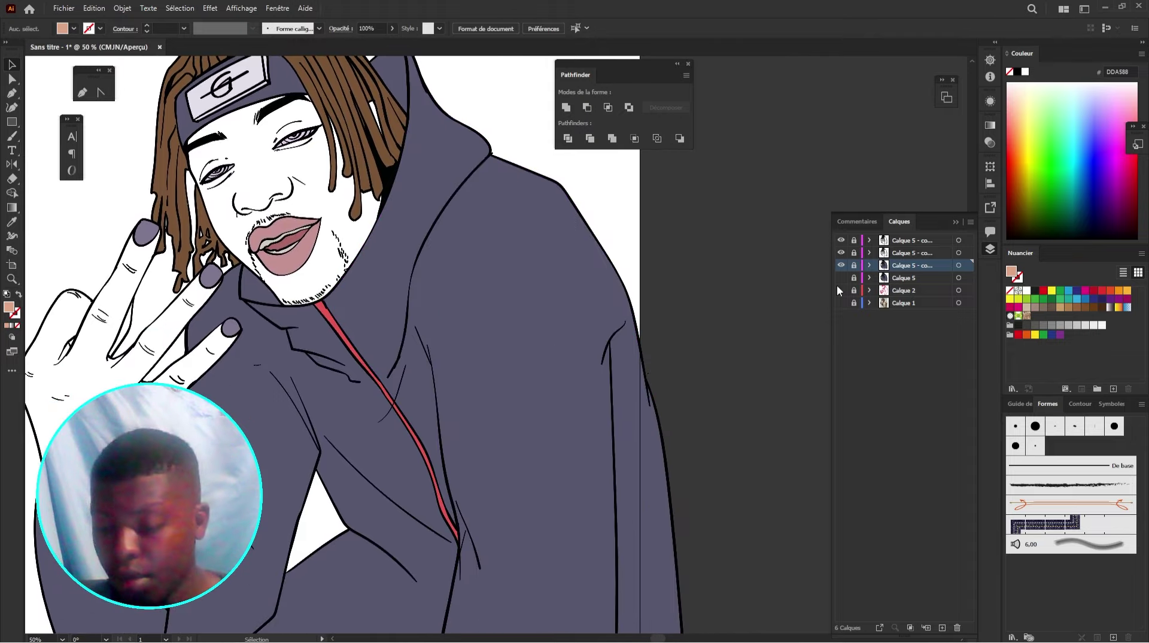
Step: Show the original Calque 5 layer again and add a new layer directly above it
left_click(841, 278)
left_click(903, 277)
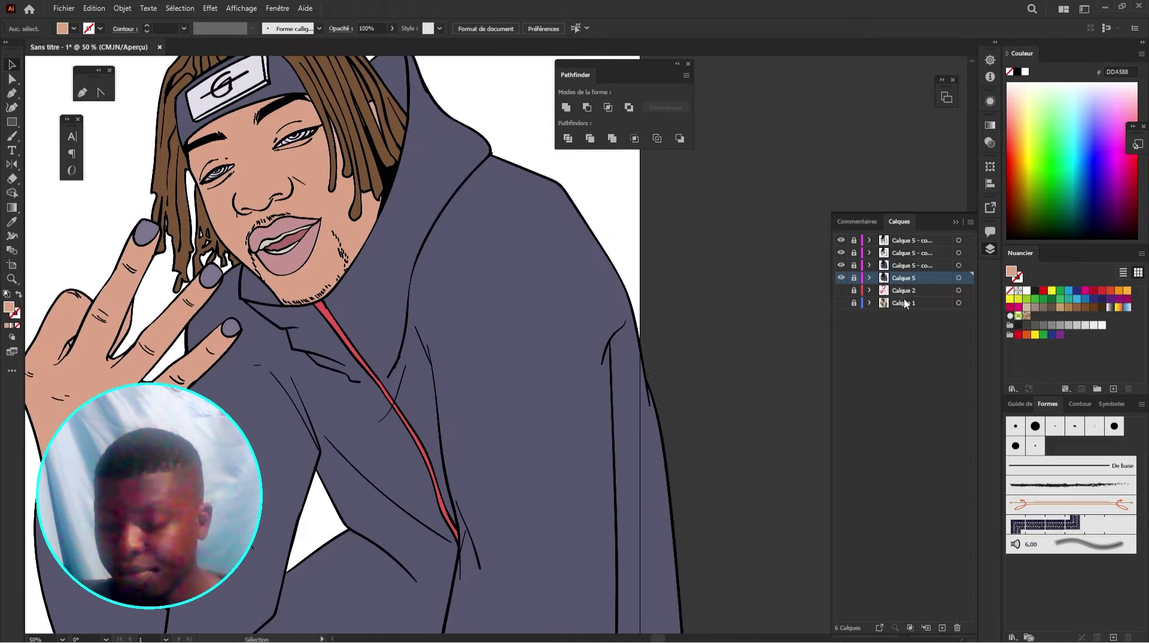
left_click(943, 627)
Step: Draw a skin-toned rectangle of about 176 × 183 px beside the artboard as a base colour swatch
key("i")
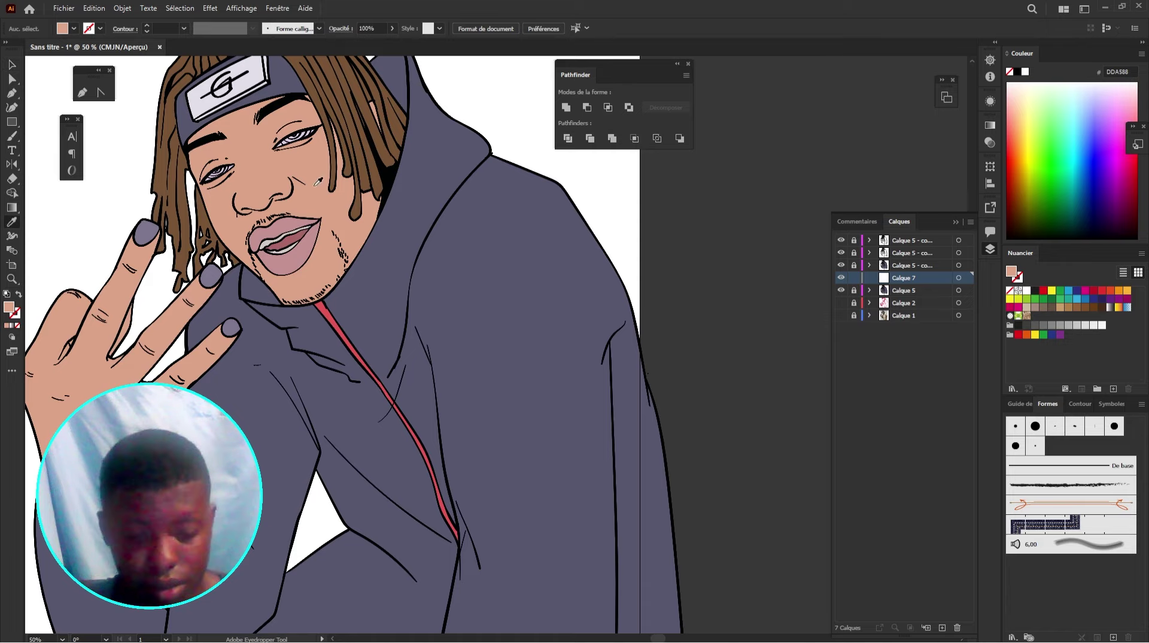
key("n")
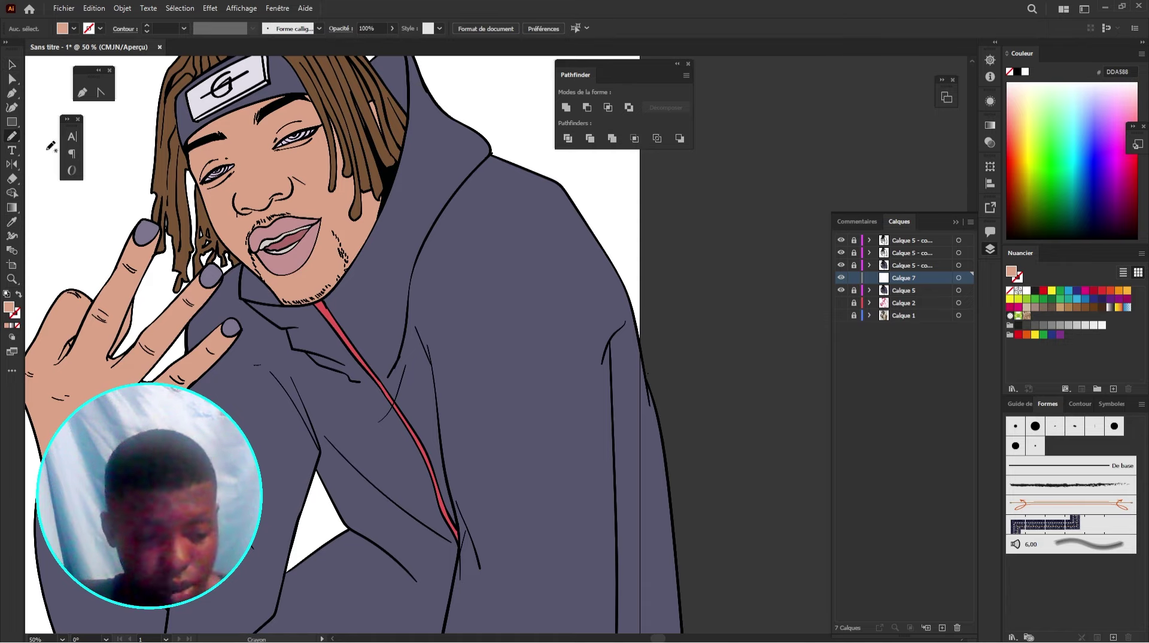
left_click(11, 121)
scroll(295, 333, "right", 5)
mouse_move(374, 184)
left_mouse_down()
mouse_move(425, 277)
mouse_move(477, 291)
left_mouse_up()
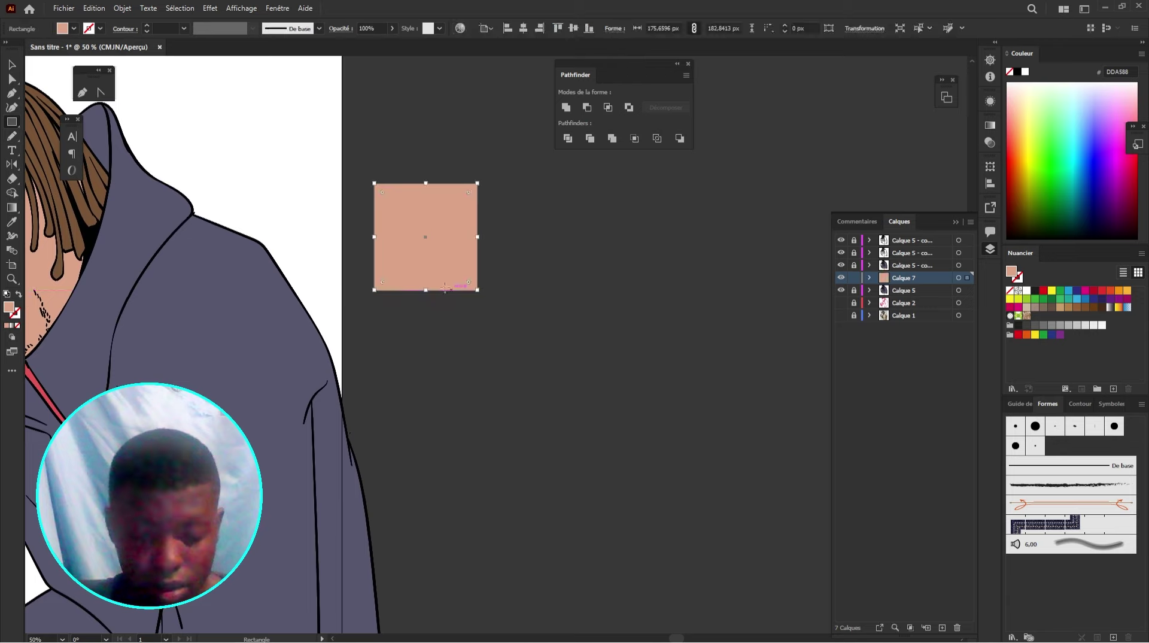
Step: Place a copy of the skin-toned swatch straight below the original, leaving a gap between them
left_click(10, 63)
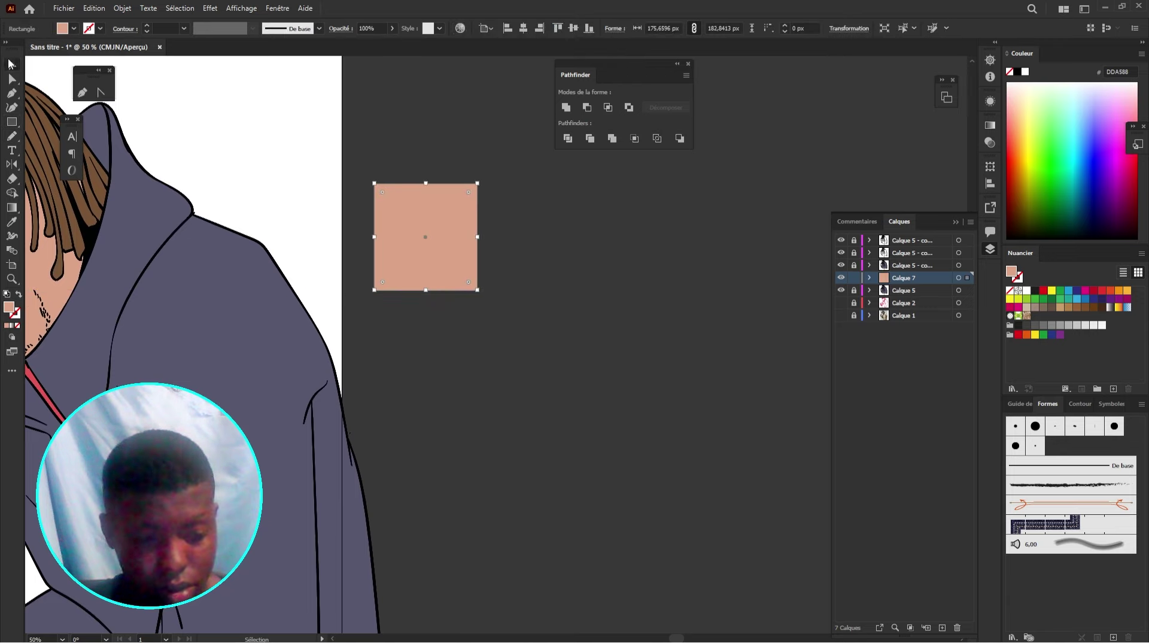
left_click_drag(422, 258, 422, 596)
left_click_drag(471, 512, 428, 254)
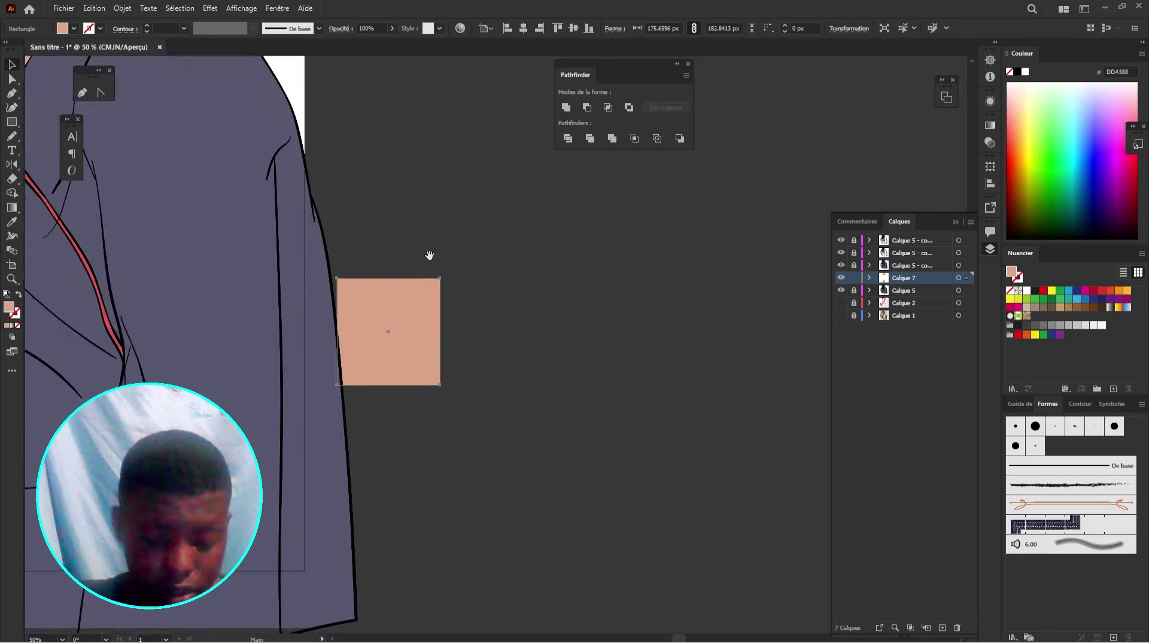
Step: Change the copied swatch's fill to a darker, dusky reddish brown as the deepest skin shadow tone
double_click(7, 310)
left_click_drag(667, 235, 666, 236)
left_click(774, 218)
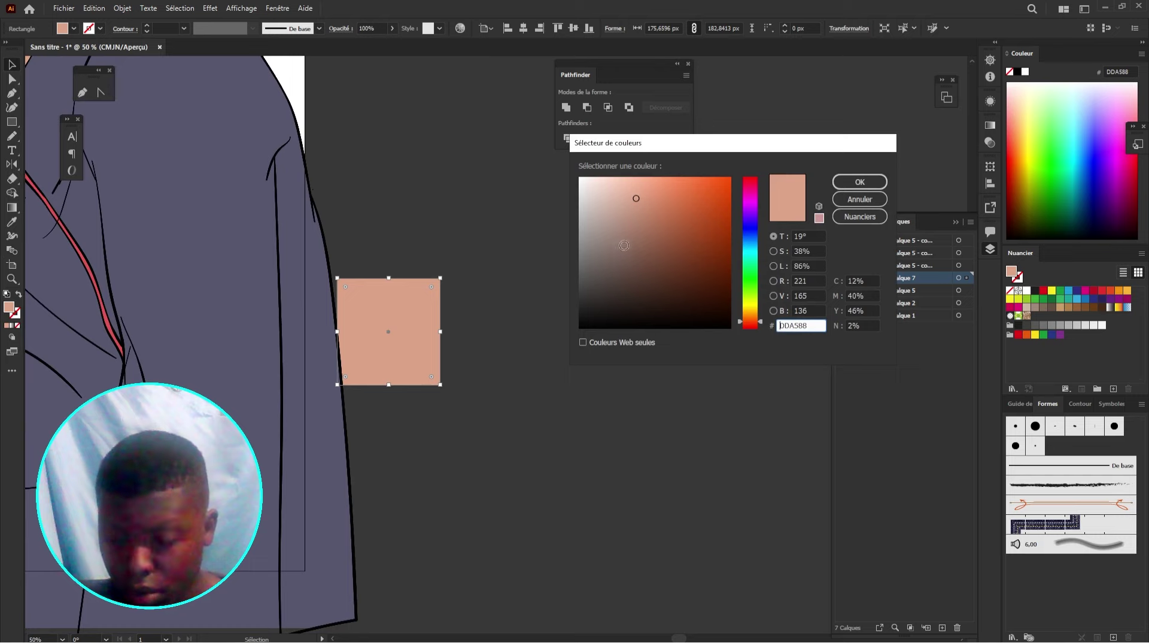
left_click_drag(624, 207, 633, 257)
left_click_drag(749, 322, 746, 334)
left_click_drag(645, 259, 623, 236)
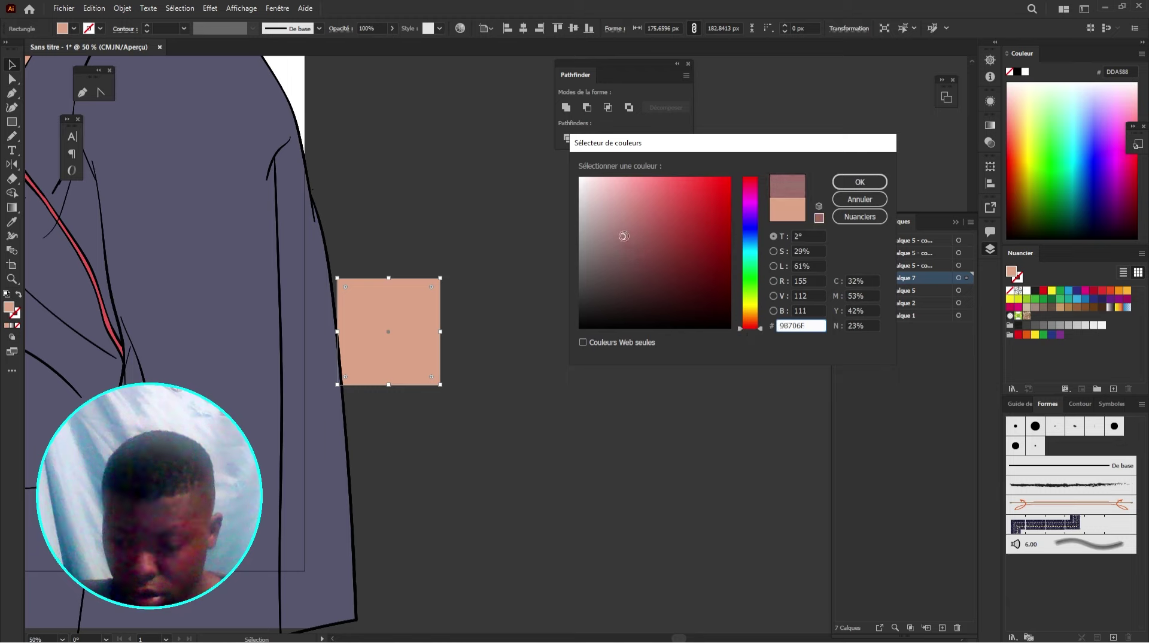
left_click(859, 181)
Step: Blend the light and dark swatches using the Etapes spacing option to produce two intermediate skin shades
scroll(455, 255, "down", 3)
left_click_drag(486, 159, 372, 293)
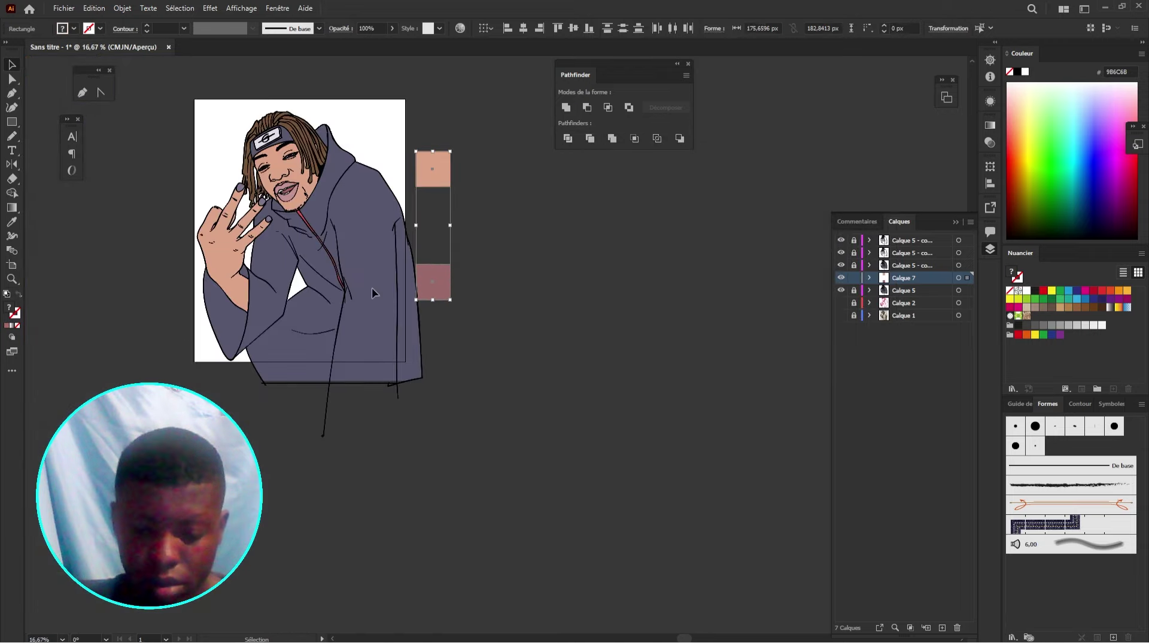
double_click(10, 256)
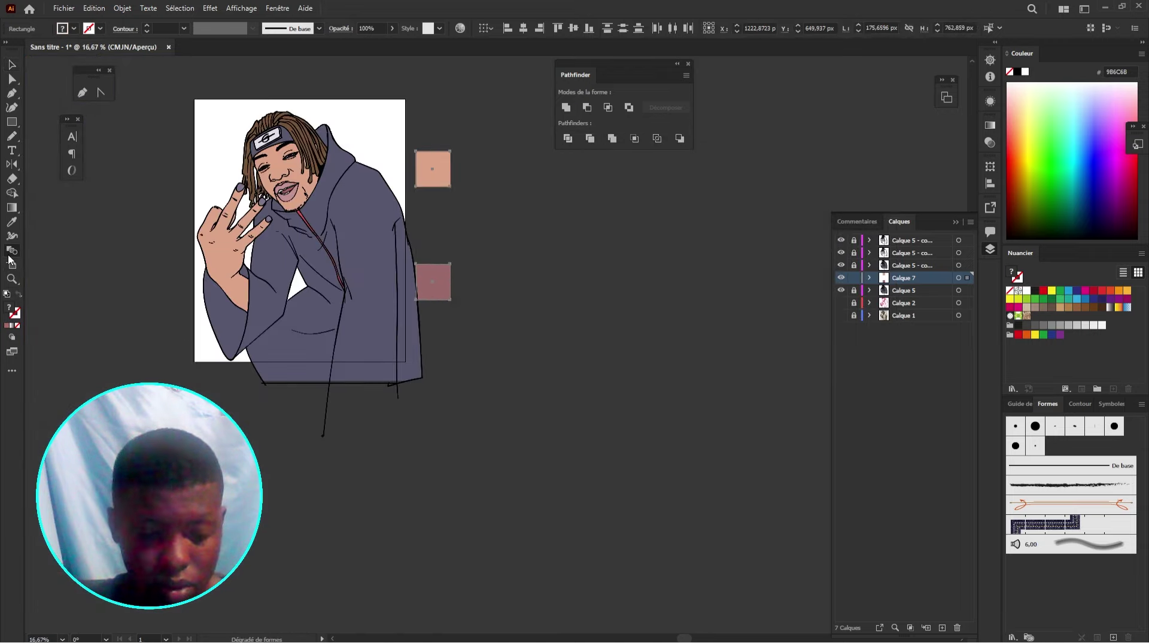
left_click(500, 227)
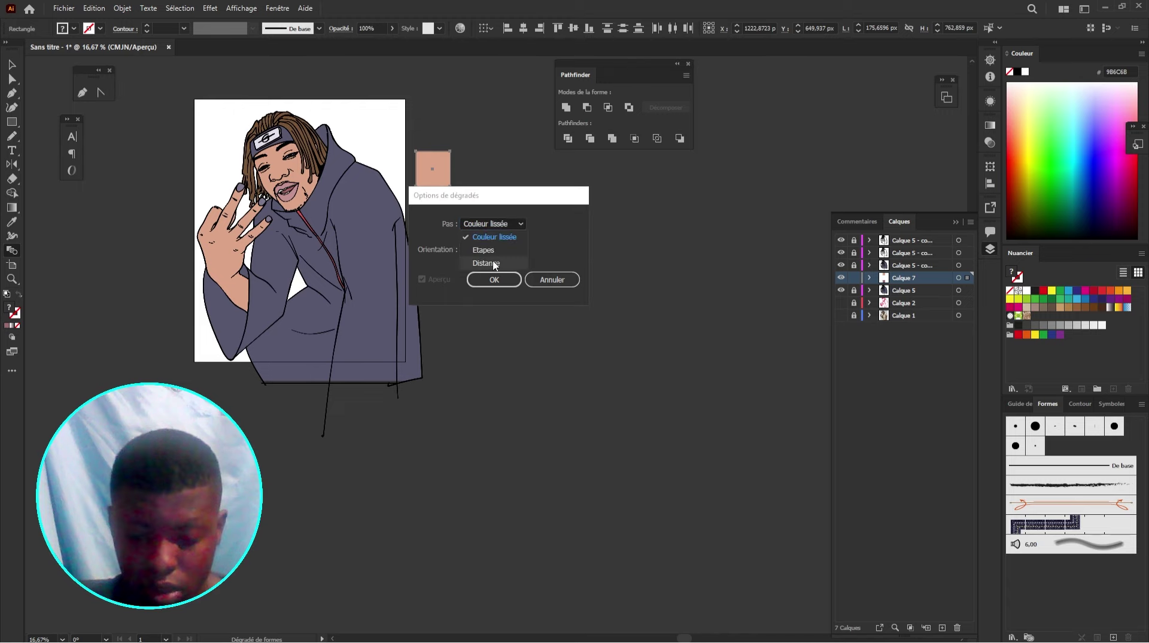
left_click(486, 251)
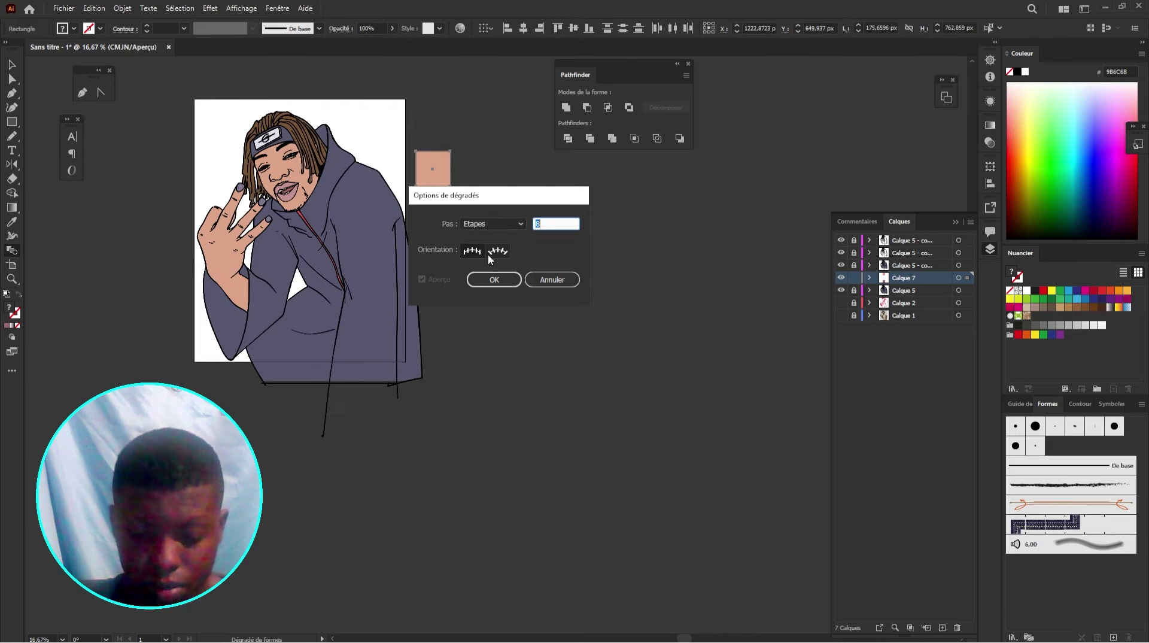
left_click(486, 280)
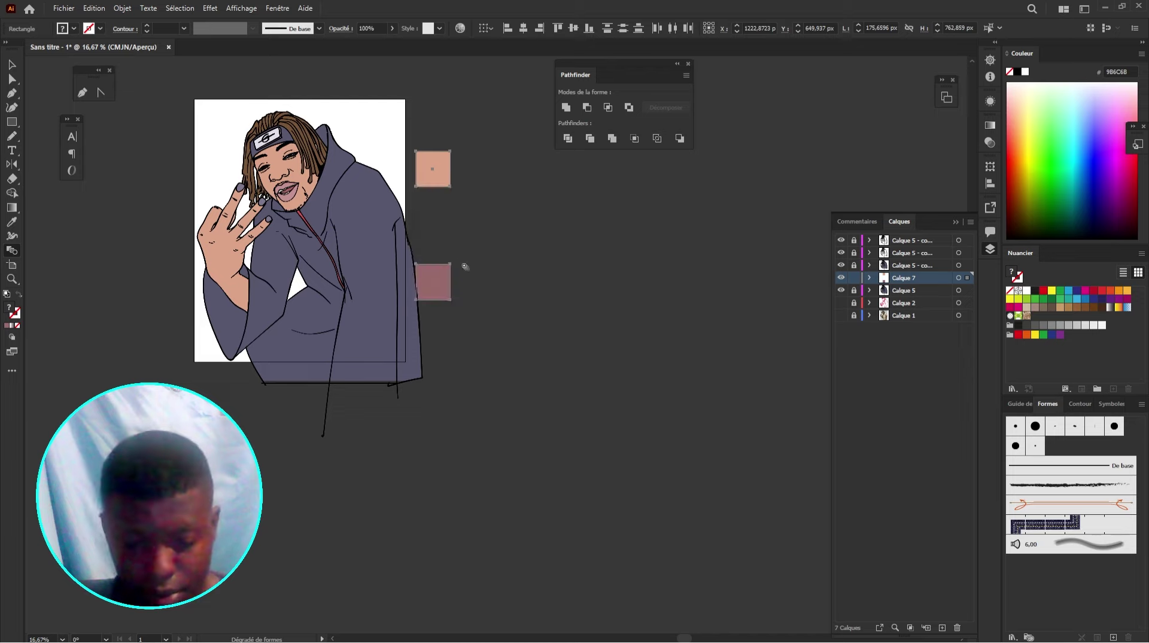
left_click(439, 293)
key("v")
left_click(501, 216)
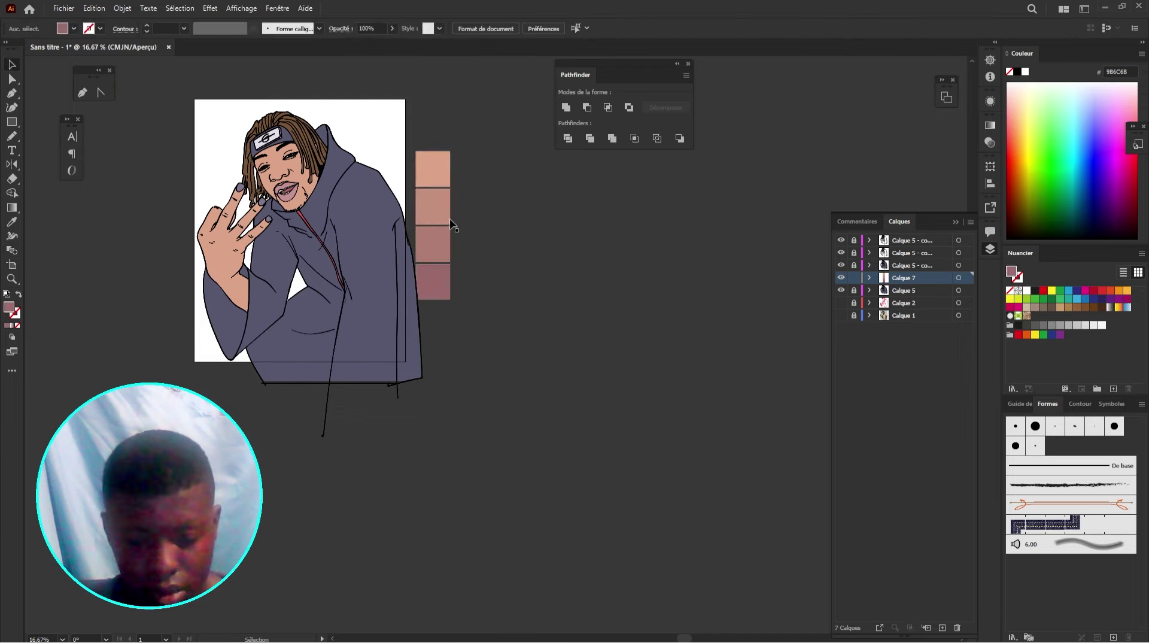
Step: Lock the swatch layer Calque 7 to protect the skin shade palette
scroll(447, 226, "up", 2)
left_click_drag(465, 228, 624, 310)
left_click(856, 279)
scroll(411, 235, "up", 2)
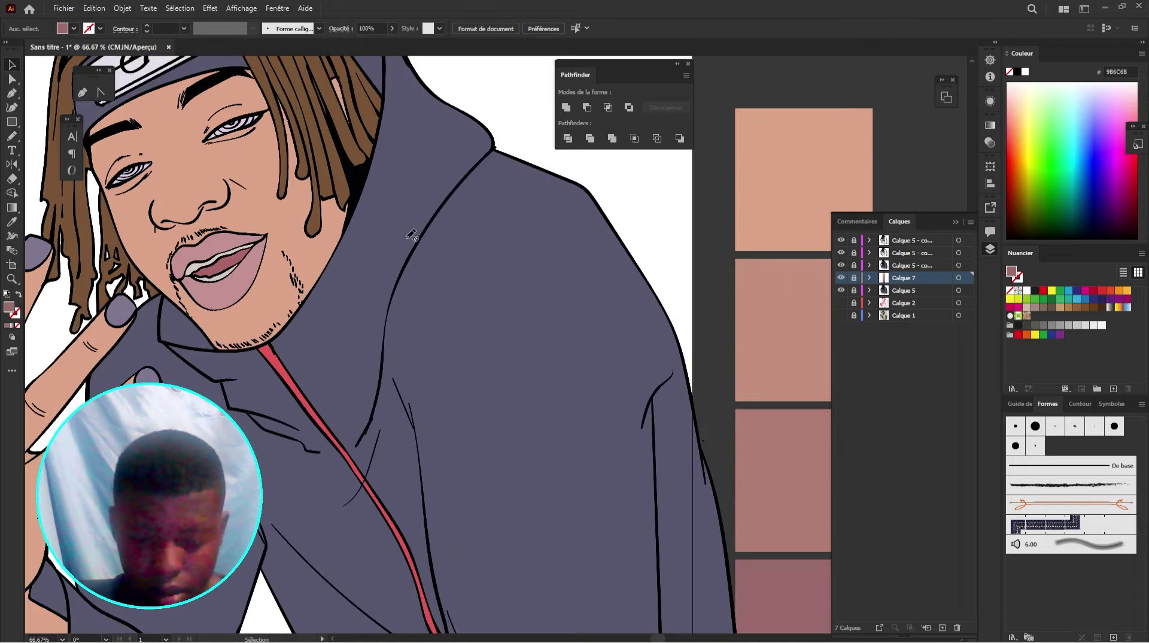
left_click_drag(396, 252, 454, 314)
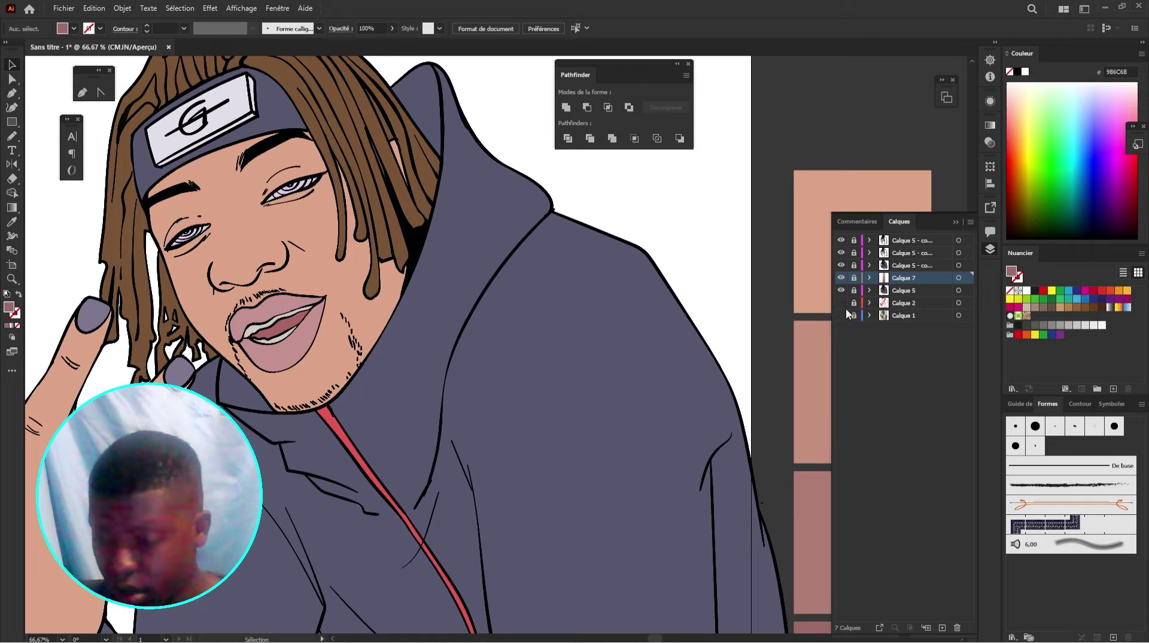
Step: Add a new layer directly above Calque 5 and activate the Pencil tool with the darkest skin shade as fill
key("i")
left_click_drag(588, 369, 200, 284)
left_click_drag(478, 434, 452, 335)
left_click(921, 291)
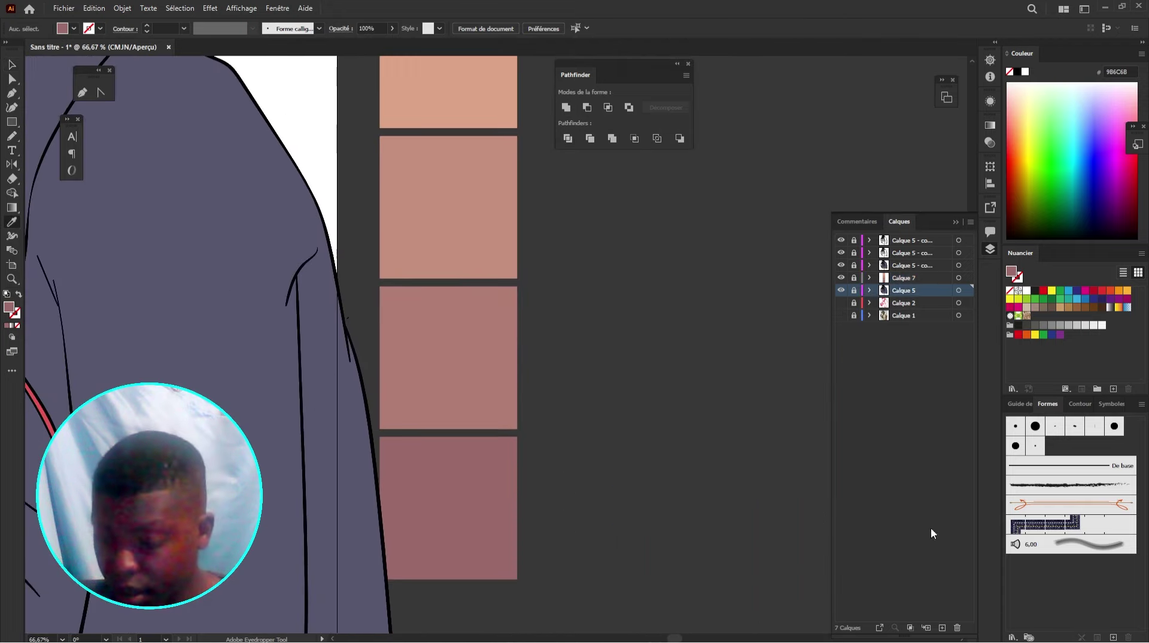
left_click(942, 627)
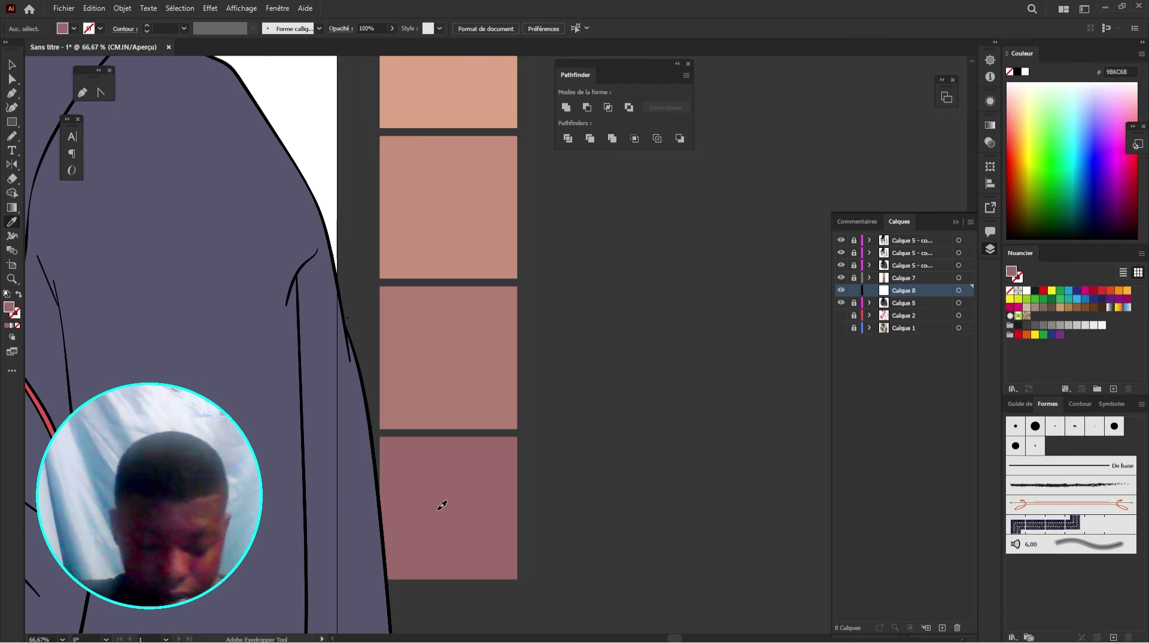
key("n")
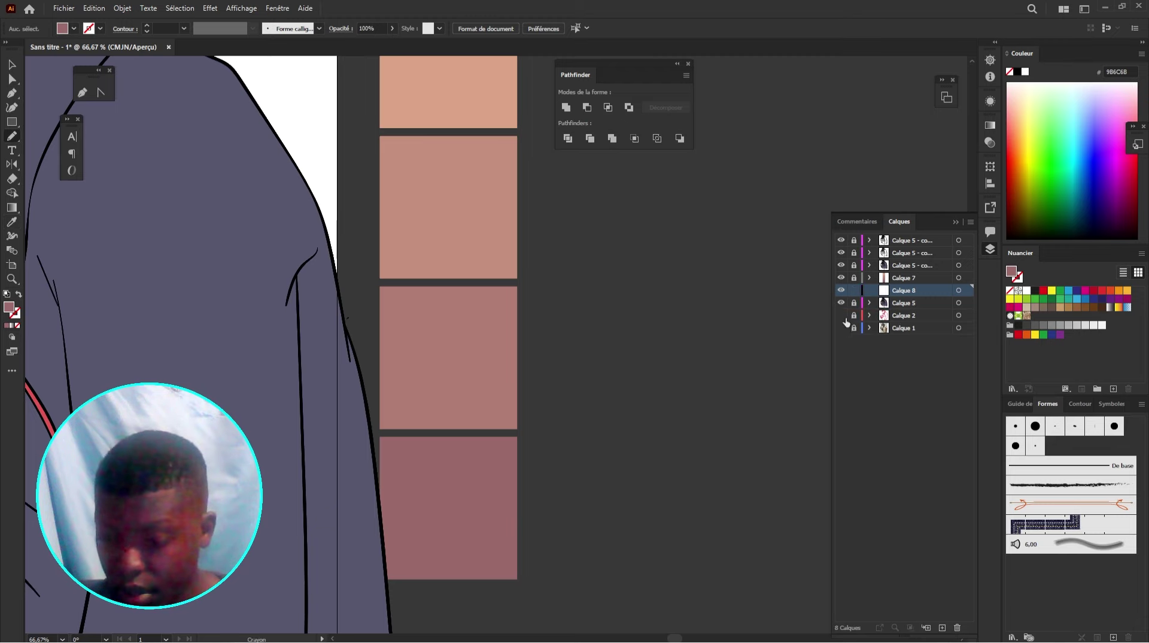
Step: Hide the flat-colour layer Calque 5 to expose the reference photo and draw a shadow shape beneath the right-hand eyebrow, towards the nose bridge
left_click(841, 303)
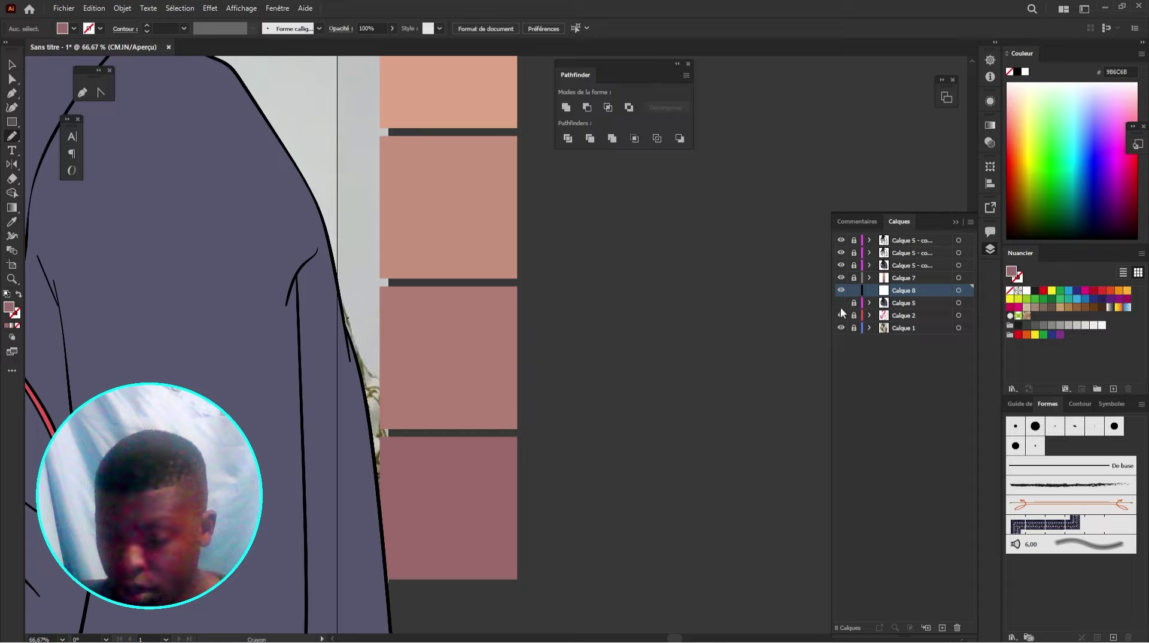
left_click_drag(506, 282, 682, 431)
left_click_drag(120, 353, 413, 379)
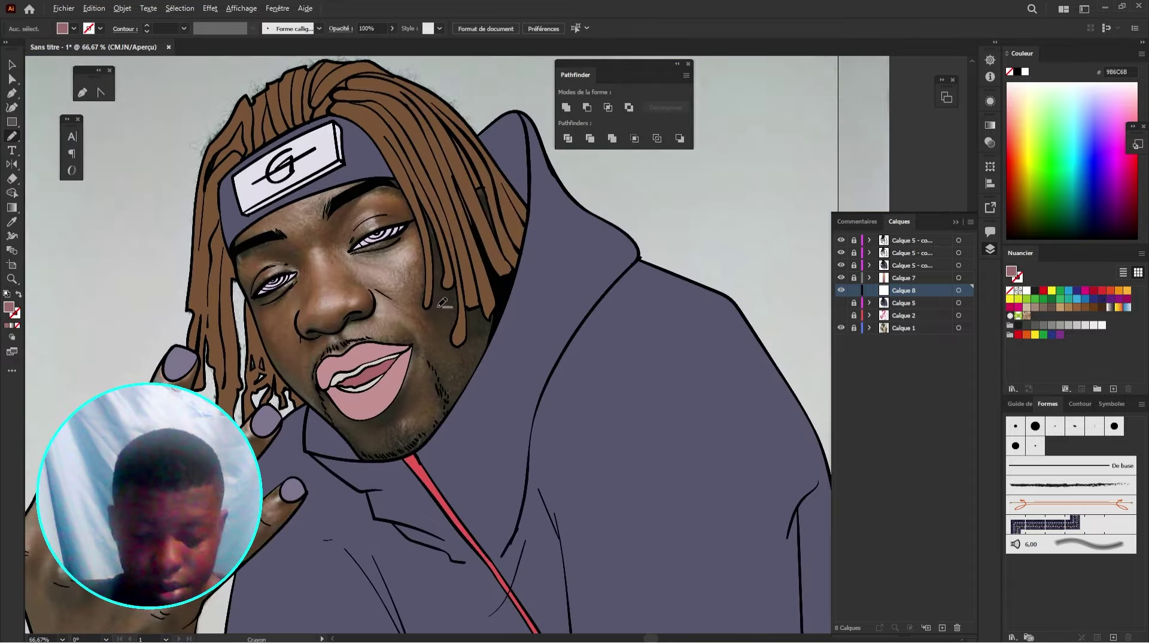
scroll(445, 303, "up", 1)
left_click_drag(579, 402, 714, 433)
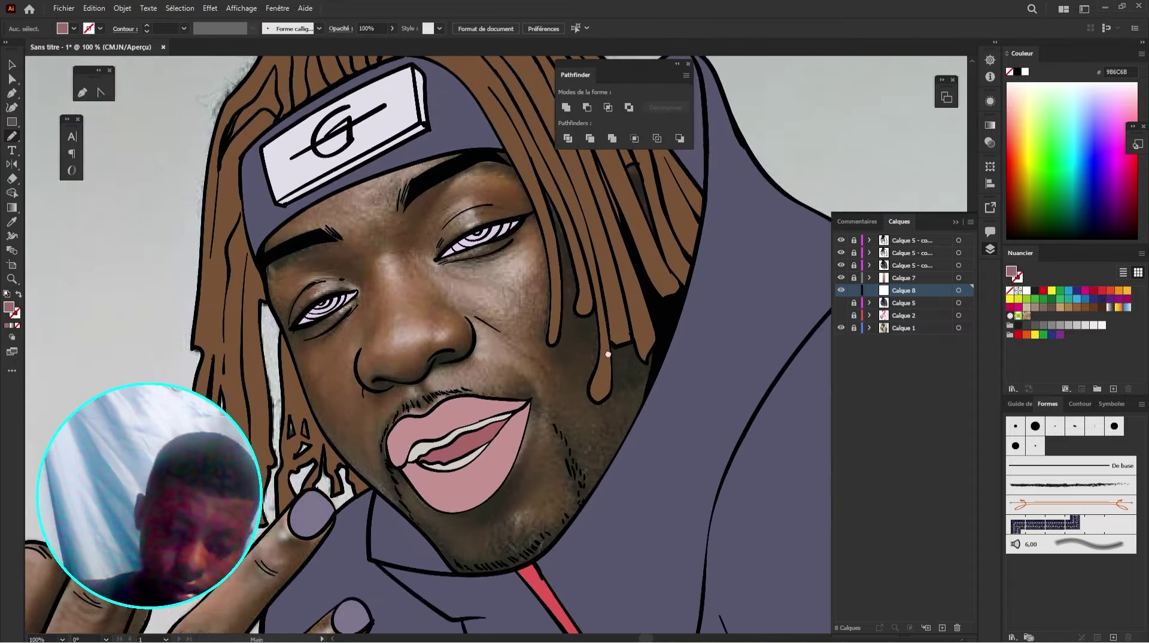
mouse_move(560, 296)
left_mouse_down()
mouse_move(602, 356)
mouse_move(646, 383)
left_mouse_up()
left_click_drag(576, 242, 529, 289)
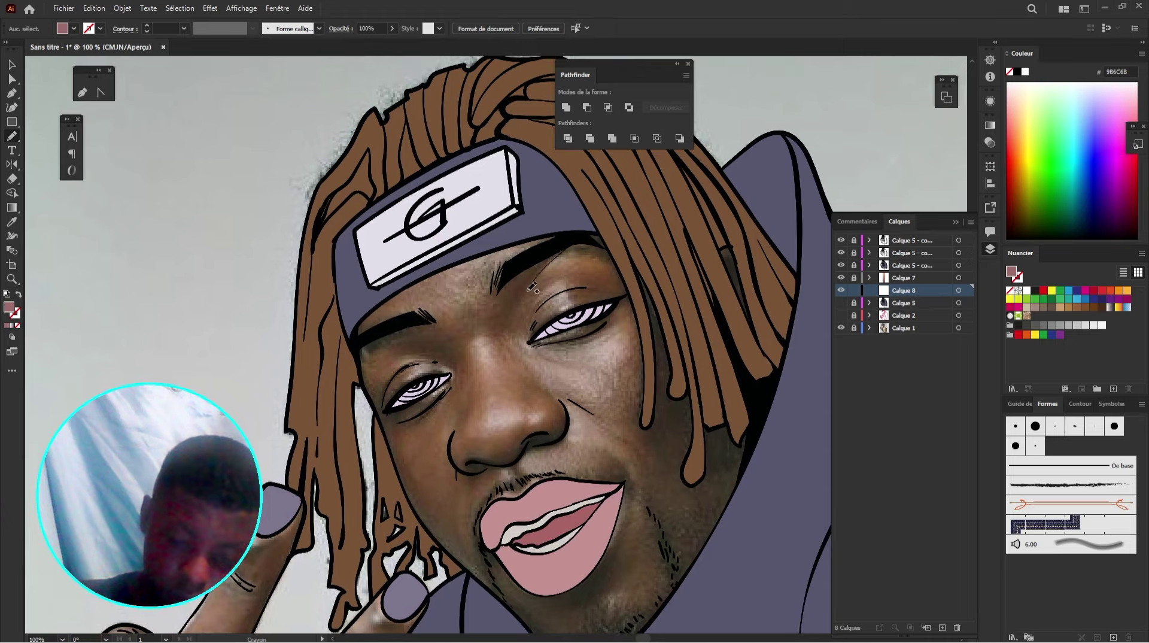
mouse_move(493, 331)
left_mouse_down()
mouse_move(505, 285)
mouse_move(571, 244)
left_mouse_up()
Step: Draw shadow shapes on the outer right-hand eyelid and down the side of the face beneath the hanging dreadlocks
left_click_drag(604, 285, 585, 287)
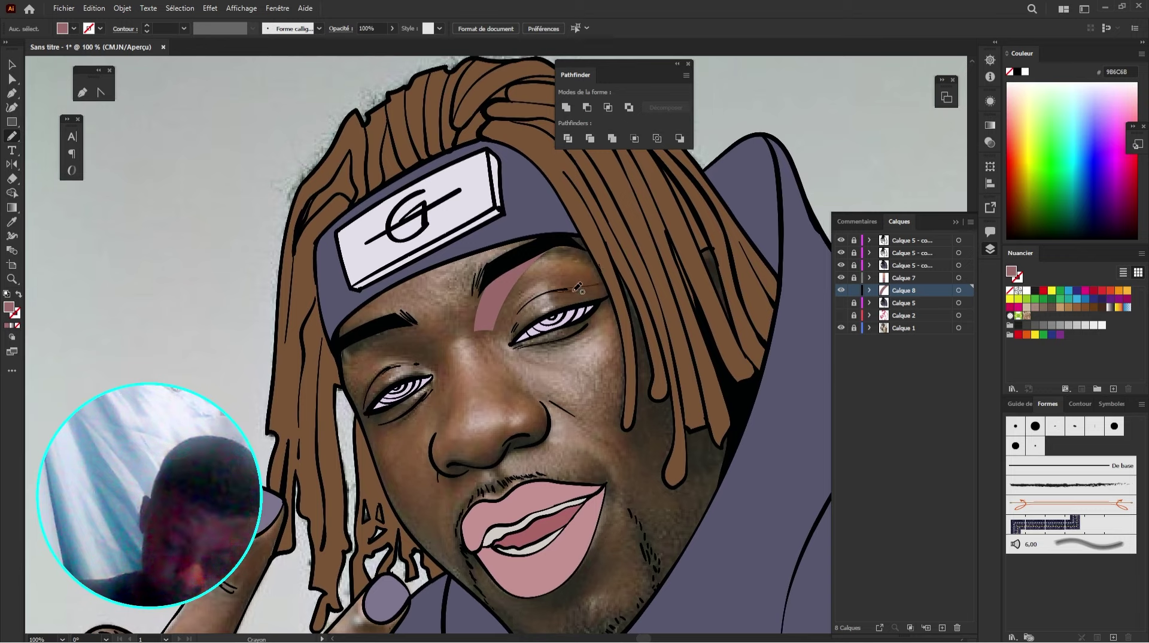
left_click_drag(596, 292, 598, 287)
key("ctrl+z")
key("ctrl+z")
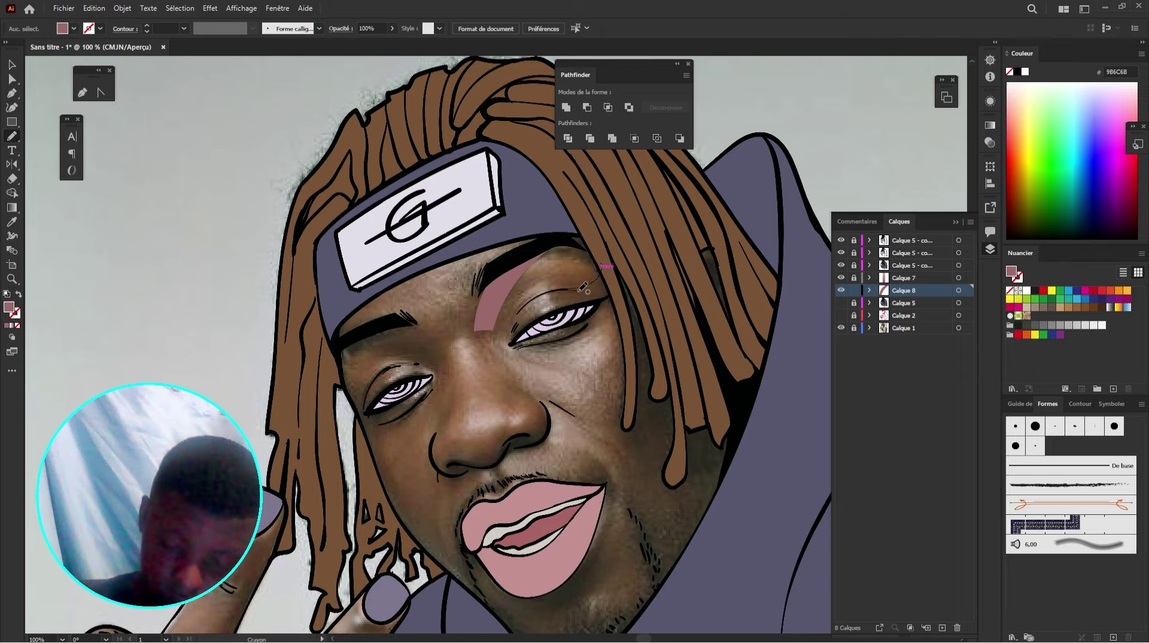
mouse_move(614, 300)
left_mouse_down()
mouse_move(615, 243)
mouse_move(580, 200)
mouse_move(557, 217)
mouse_move(573, 323)
left_mouse_up()
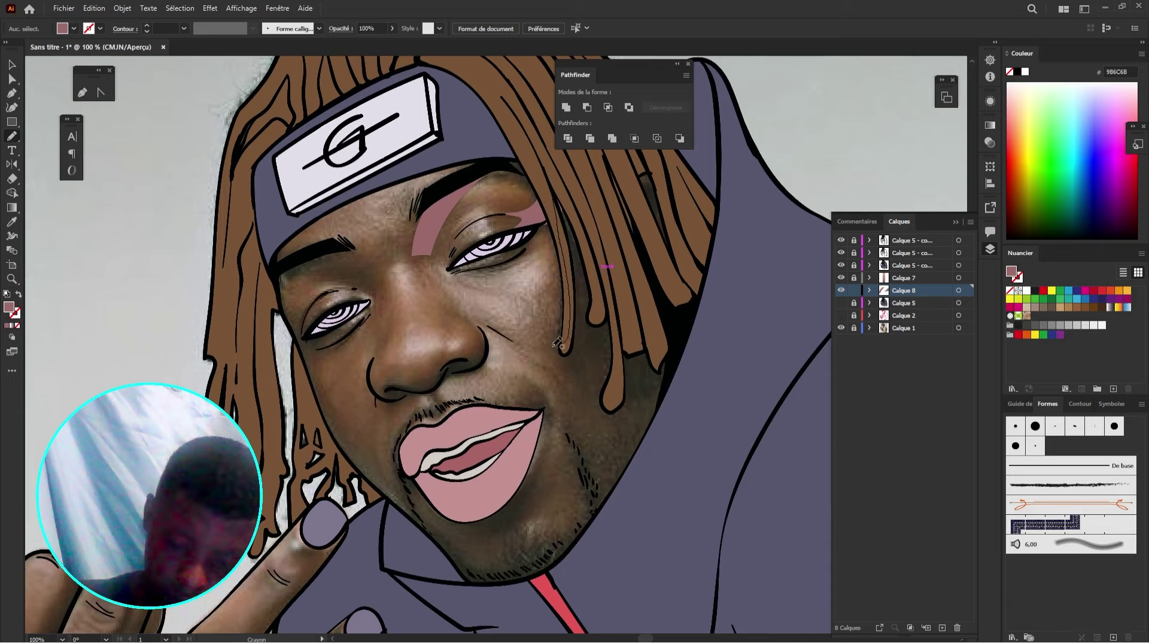
mouse_move(586, 367)
left_mouse_down()
mouse_move(611, 407)
mouse_move(614, 482)
mouse_move(685, 387)
mouse_move(690, 214)
mouse_move(653, 178)
mouse_move(584, 173)
mouse_move(582, 146)
left_mouse_up()
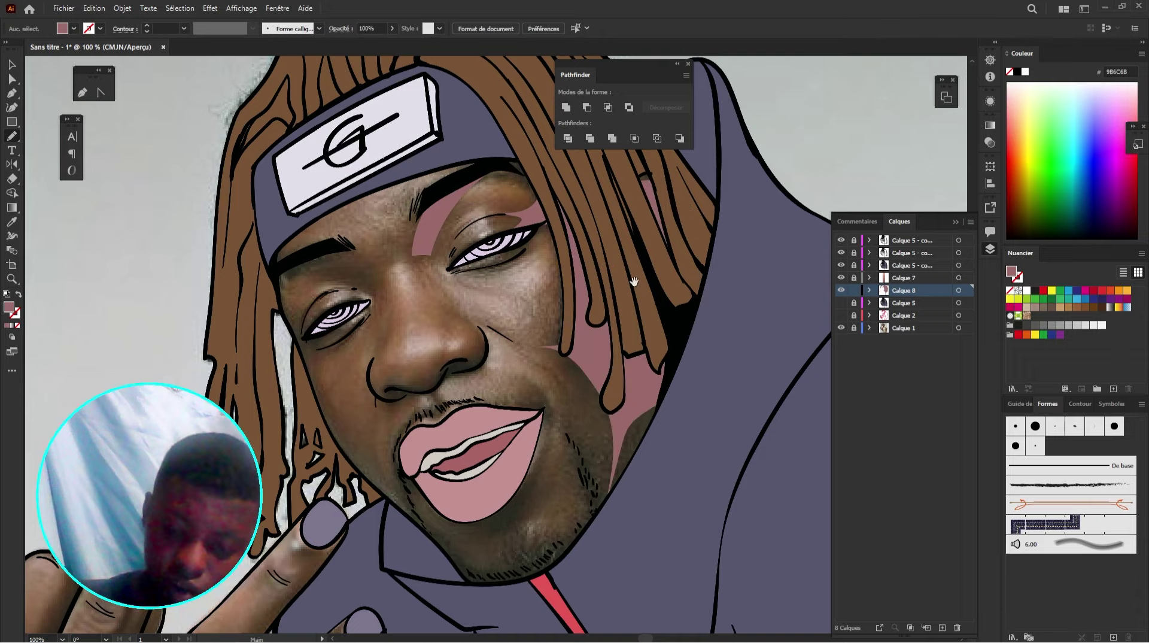
Step: Draw shadow shapes beneath the left-hand eyebrow and along the left-hand edge of the face down the cheek
left_click_drag(621, 293, 714, 360)
mouse_move(423, 317)
left_mouse_down()
mouse_move(475, 345)
mouse_move(474, 366)
mouse_move(439, 344)
mouse_move(392, 340)
mouse_move(376, 353)
mouse_move(383, 305)
left_mouse_up()
left_click_drag(577, 302, 575, 295)
mouse_move(566, 233)
left_mouse_down()
mouse_move(545, 230)
mouse_move(612, 206)
mouse_move(638, 254)
mouse_move(534, 226)
left_mouse_up()
mouse_move(616, 323)
left_mouse_down()
mouse_move(620, 256)
mouse_move(637, 260)
left_mouse_up()
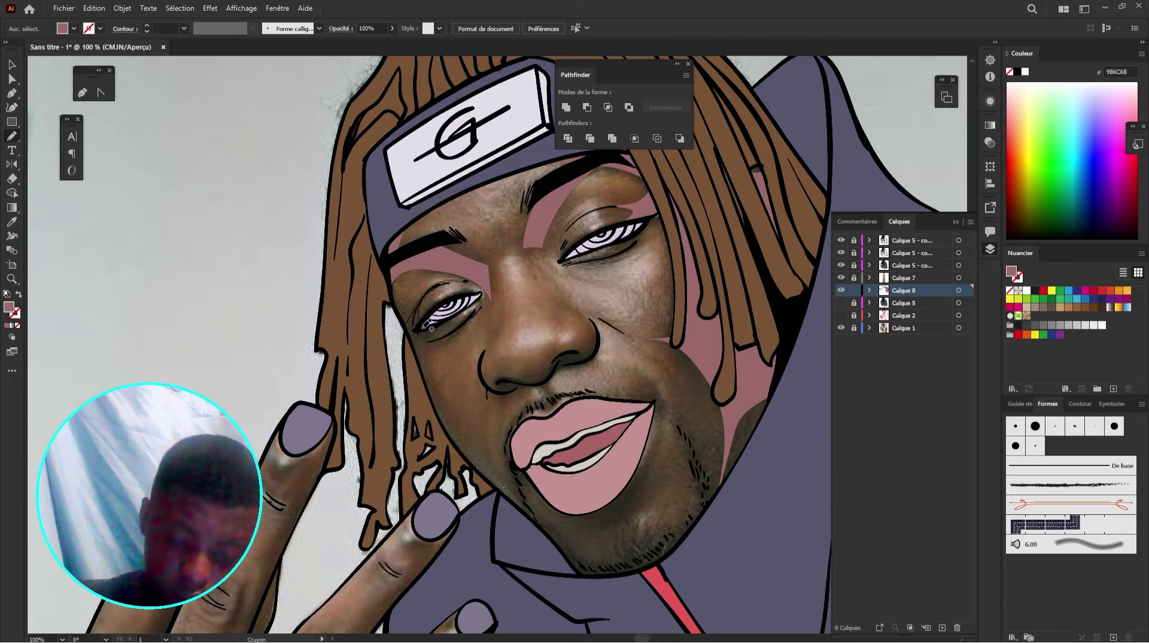
mouse_move(454, 320)
left_mouse_down()
mouse_move(430, 350)
mouse_move(433, 377)
mouse_move(502, 488)
left_mouse_up()
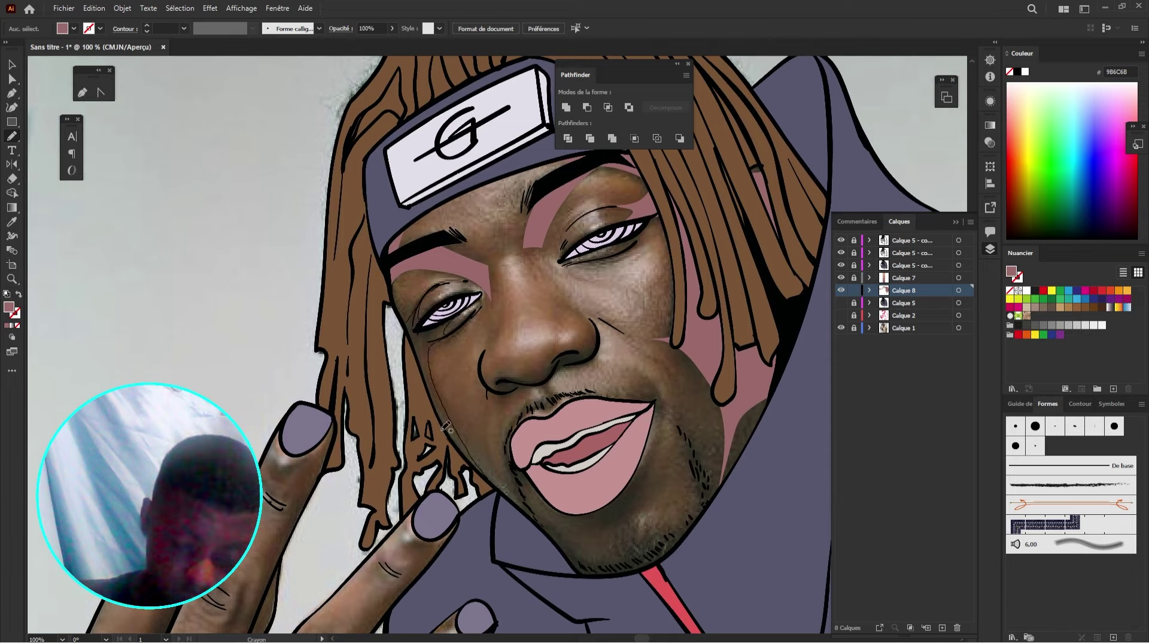
left_click_drag(446, 427, 409, 319)
Step: Draw shadow shapes along the underside of the nose and around the right-hand corner of the mouth
left_click_drag(615, 385, 577, 317)
mouse_move(633, 356)
left_mouse_down()
mouse_move(609, 358)
mouse_move(628, 412)
left_mouse_up()
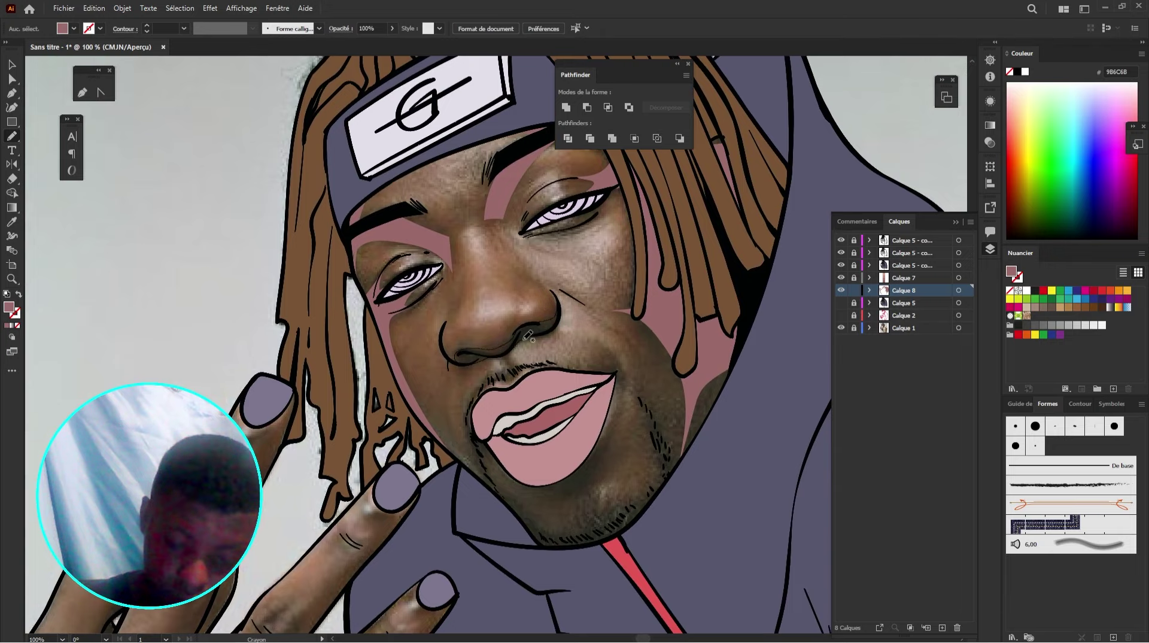
scroll(600, 300, "down", 3)
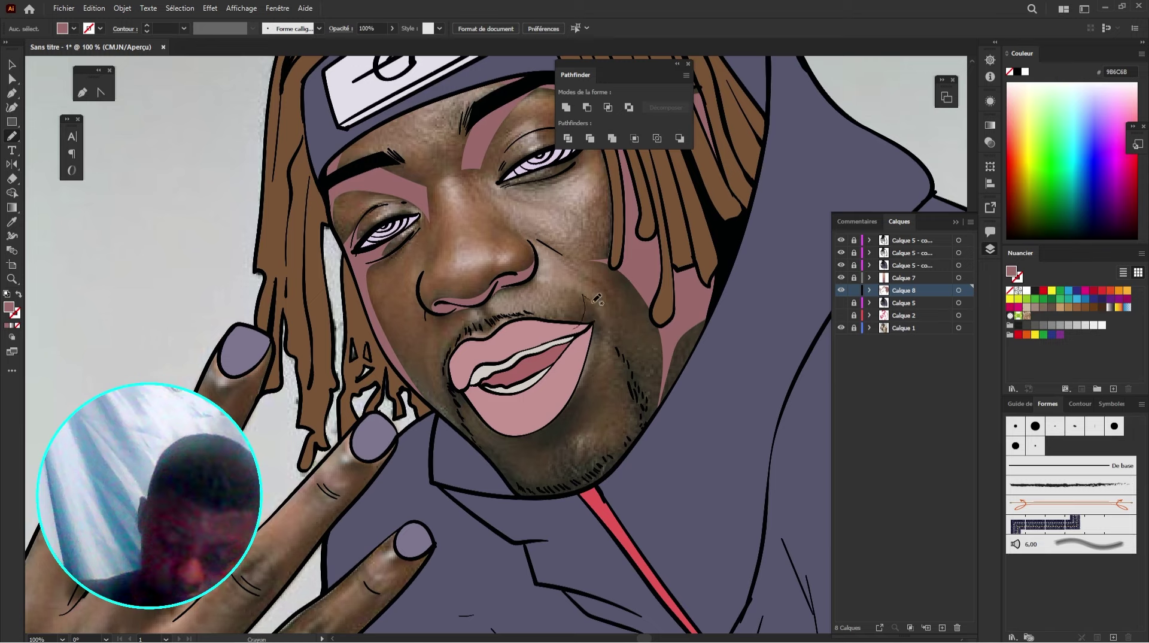
mouse_move(592, 303)
left_mouse_down()
mouse_move(598, 346)
mouse_move(578, 387)
left_mouse_up()
key("ctrl+z")
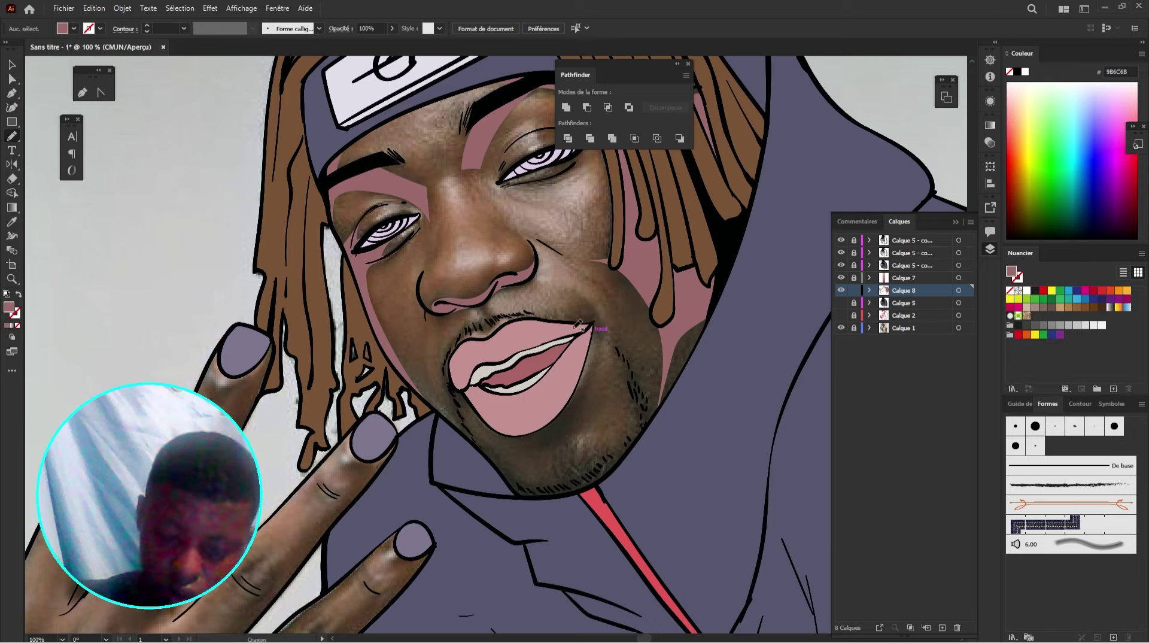
mouse_move(583, 296)
left_mouse_down()
mouse_move(602, 331)
mouse_move(572, 383)
mouse_move(638, 363)
left_mouse_up()
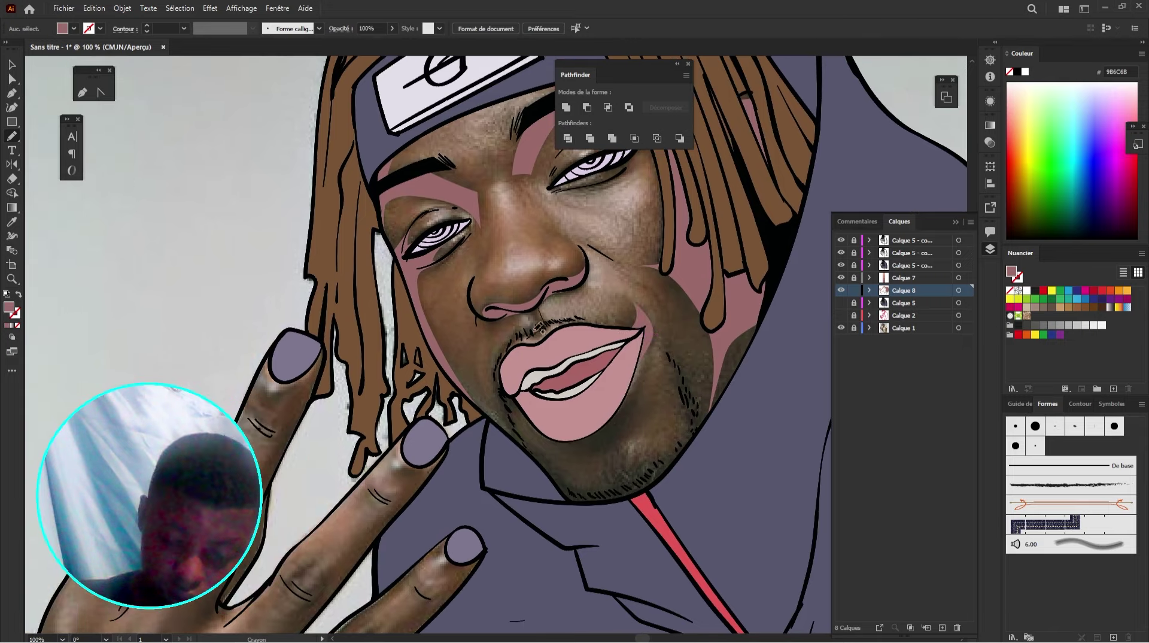
Step: Draw shadow shapes in the groove above the upper lip, around the lower lip, and along the chin and jawline
left_click_drag(534, 333, 536, 307)
mouse_move(583, 338)
left_mouse_down()
mouse_move(559, 329)
mouse_move(579, 301)
mouse_move(566, 296)
left_mouse_up()
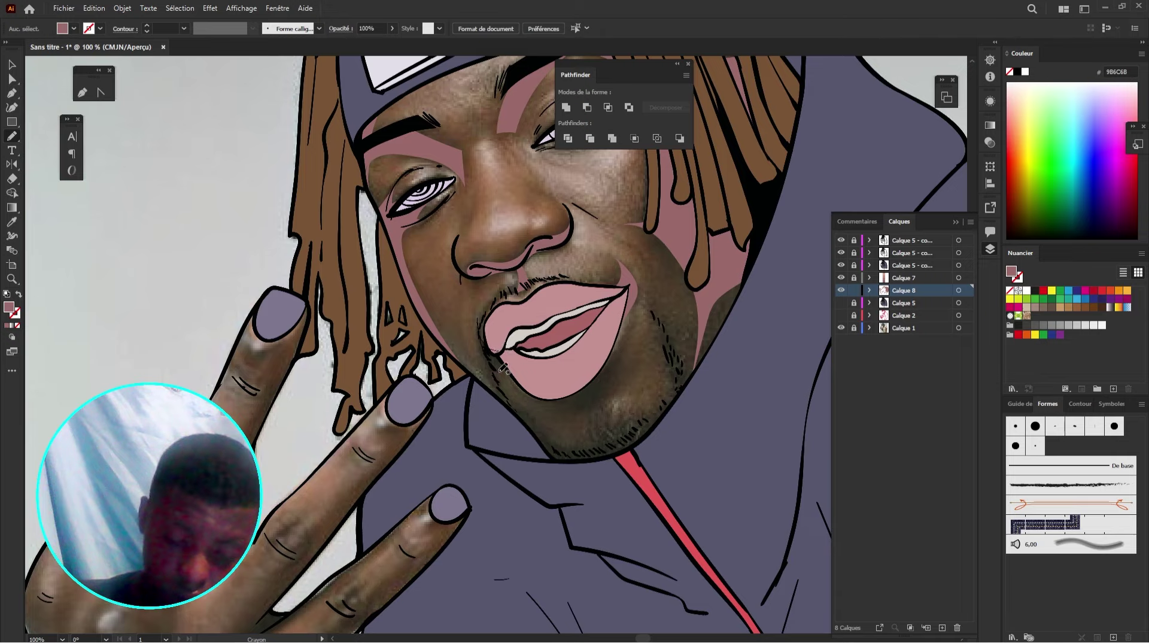
left_click_drag(659, 322, 646, 326)
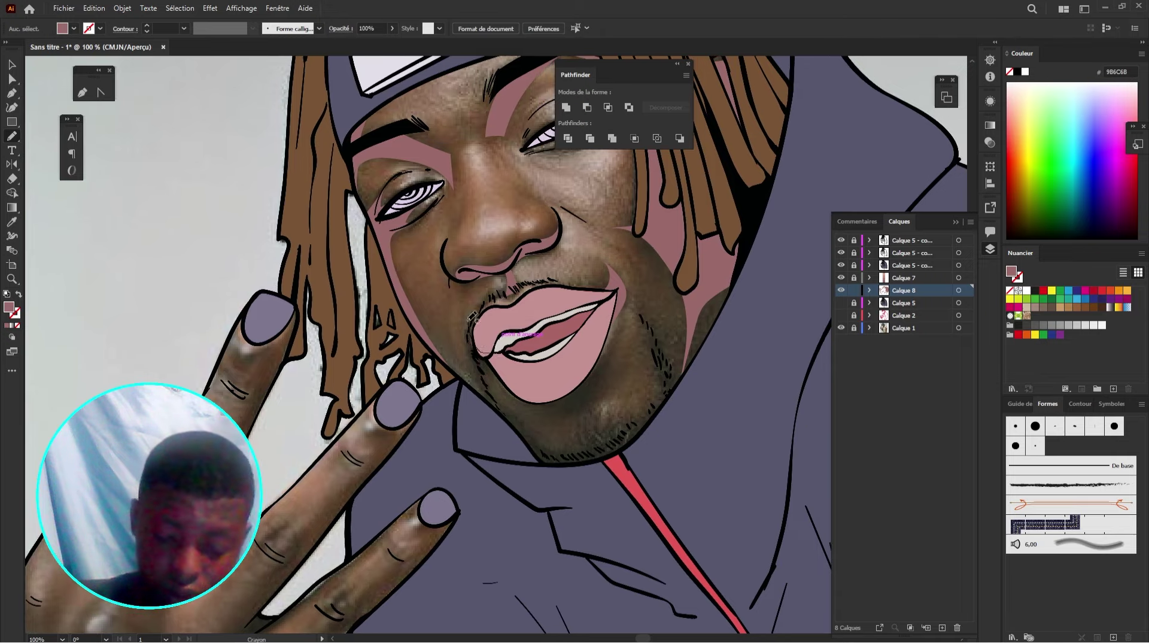
left_click_drag(484, 372, 511, 387)
mouse_move(622, 335)
left_mouse_down()
mouse_move(608, 403)
mouse_move(613, 388)
mouse_move(587, 390)
mouse_move(566, 446)
mouse_move(530, 467)
left_mouse_up()
mouse_move(604, 386)
left_mouse_down()
mouse_move(595, 423)
mouse_move(575, 347)
left_mouse_up()
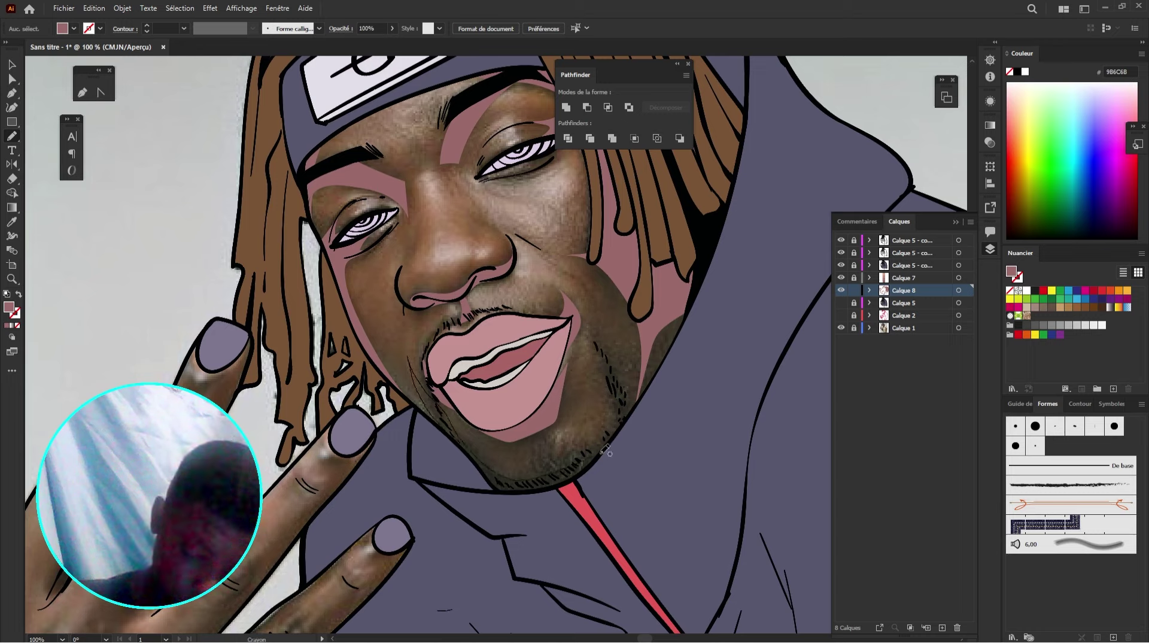
mouse_move(642, 419)
left_mouse_down()
mouse_move(502, 497)
mouse_move(452, 405)
left_mouse_up()
left_click_drag(620, 425, 762, 257)
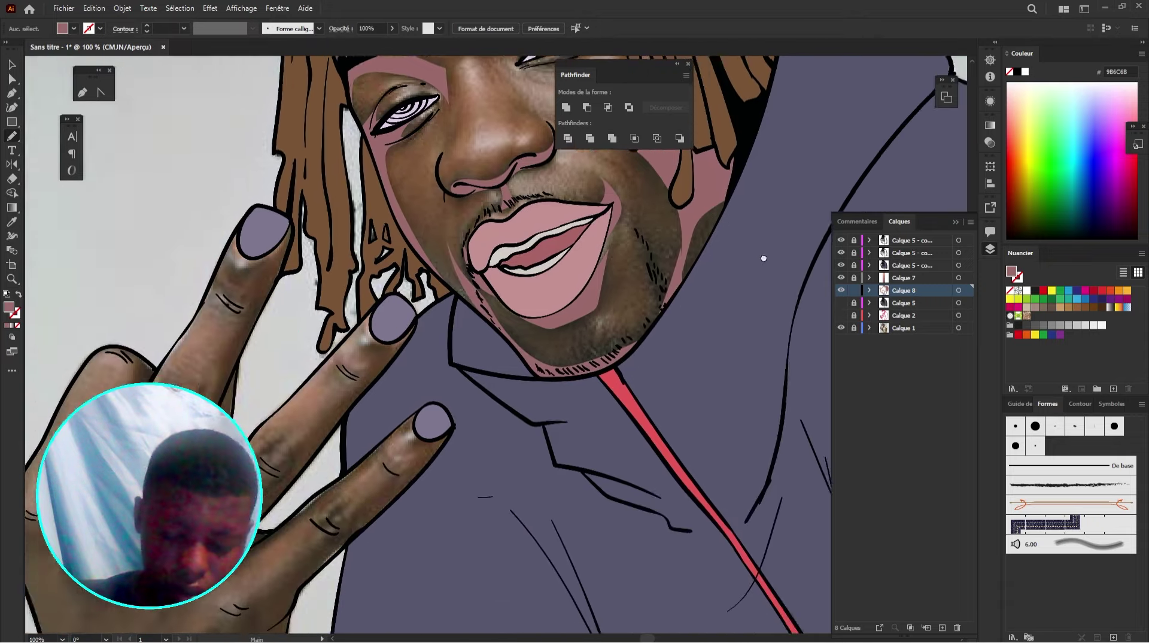
Step: Draw shadow shapes along the two lower extended fingers and down the adjoining outer edge of the hand
left_click_drag(478, 379, 621, 270)
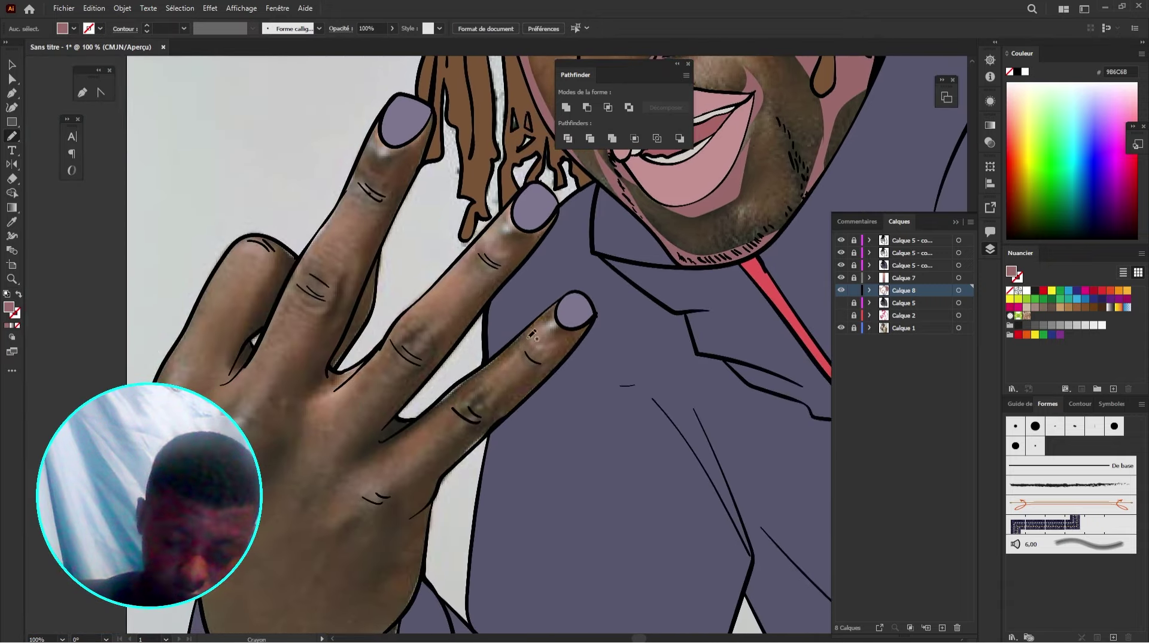
mouse_move(546, 316)
left_mouse_down()
mouse_move(457, 398)
mouse_move(471, 387)
mouse_move(459, 416)
mouse_move(452, 404)
mouse_move(333, 481)
left_mouse_up()
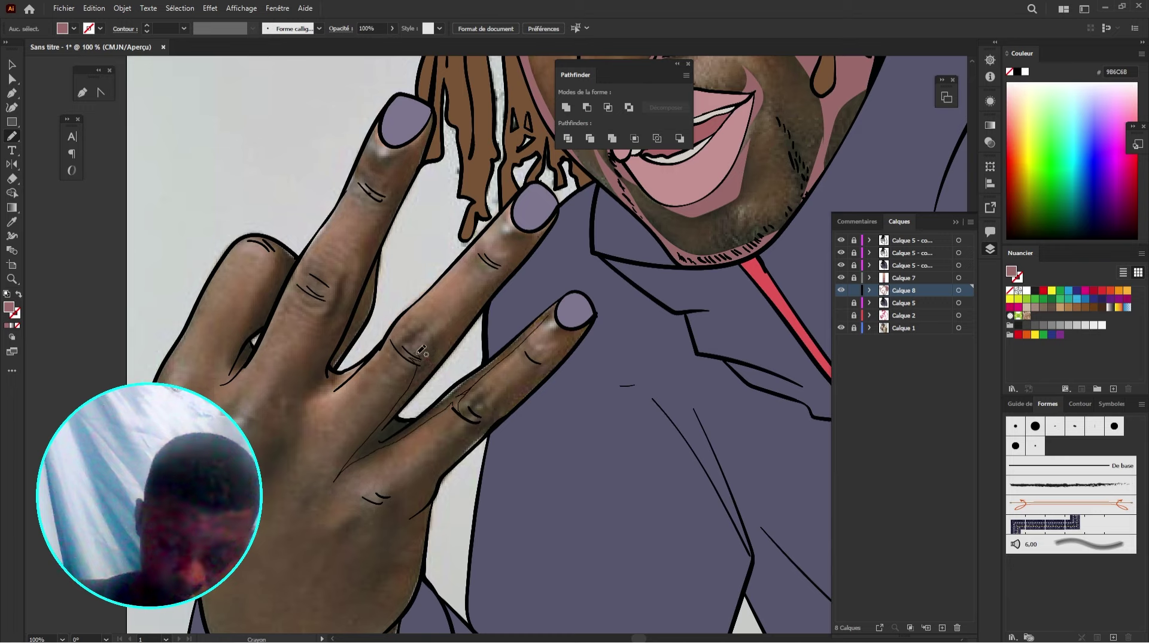
left_click_drag(435, 345, 498, 261)
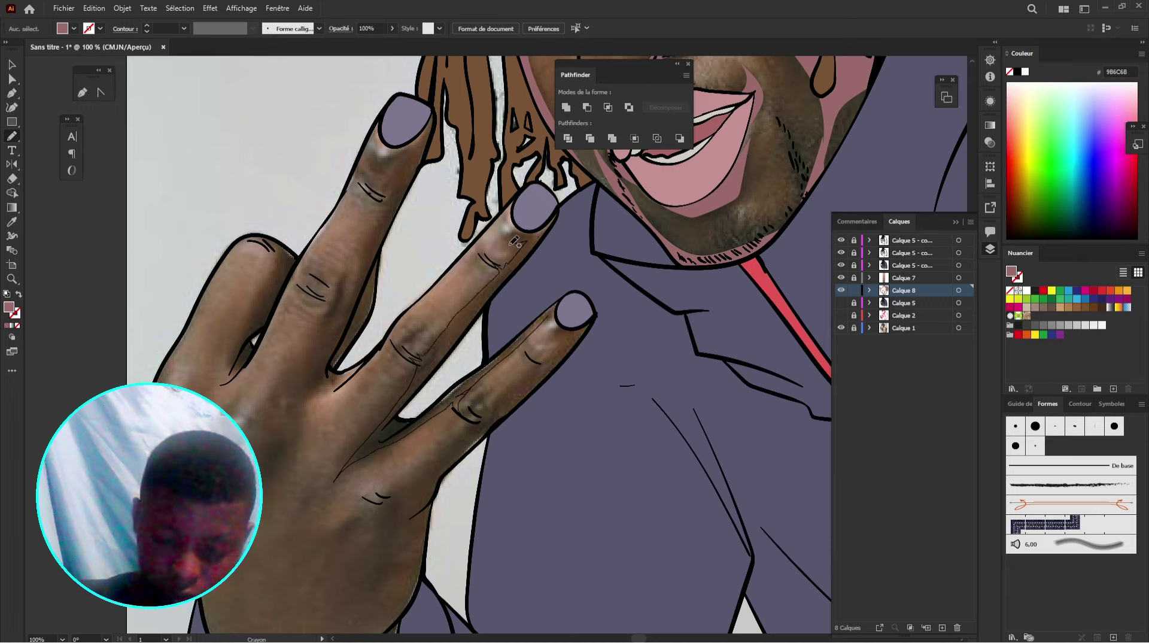
left_click_drag(512, 228, 553, 220)
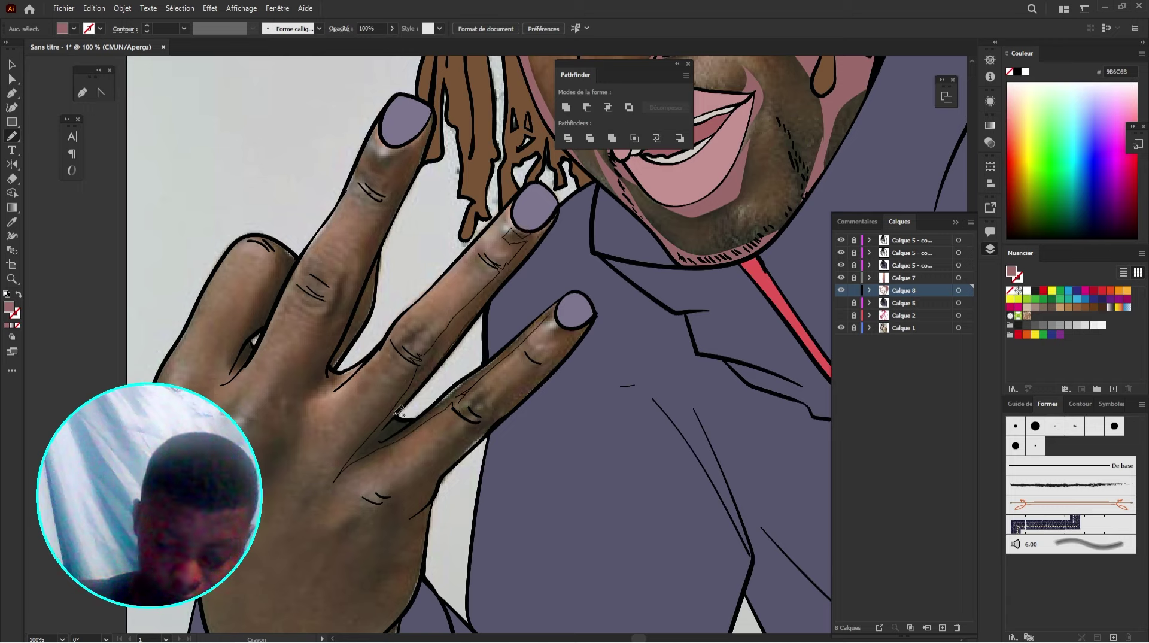
left_click_drag(490, 362, 546, 317)
left_click_drag(537, 353, 553, 289)
mouse_move(610, 252)
left_mouse_down()
mouse_move(400, 430)
mouse_move(352, 487)
left_mouse_up()
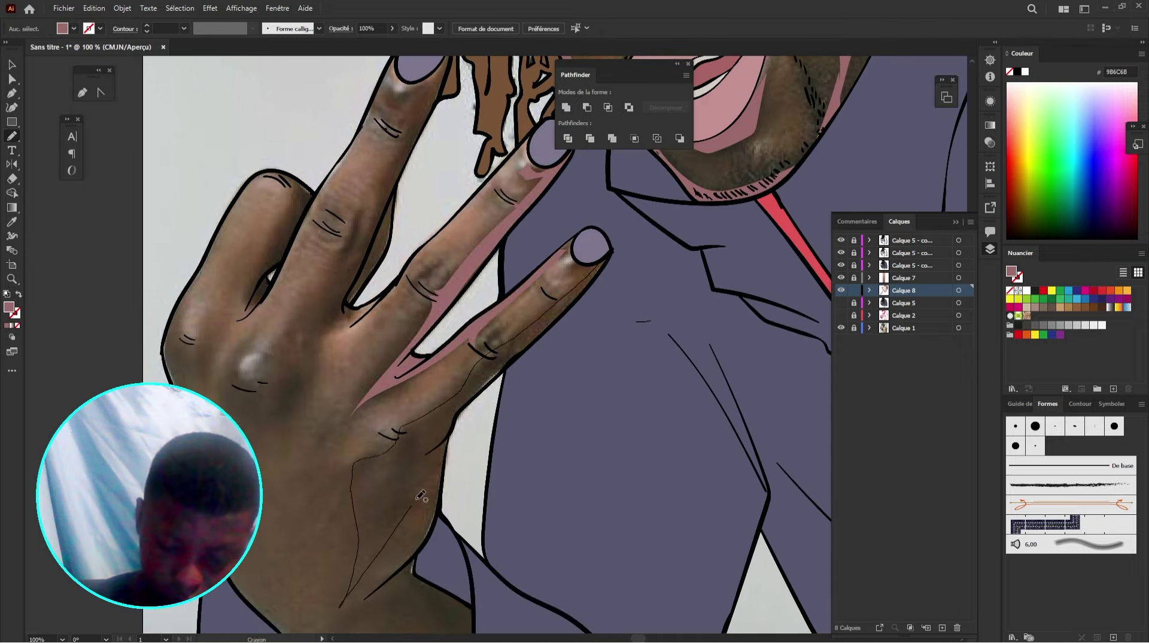
Step: Draw shadow shapes along the tallest raised finger down to its knuckle and on the folded finger beside it
mouse_move(540, 272)
left_mouse_down()
mouse_move(674, 346)
mouse_move(714, 430)
left_mouse_up()
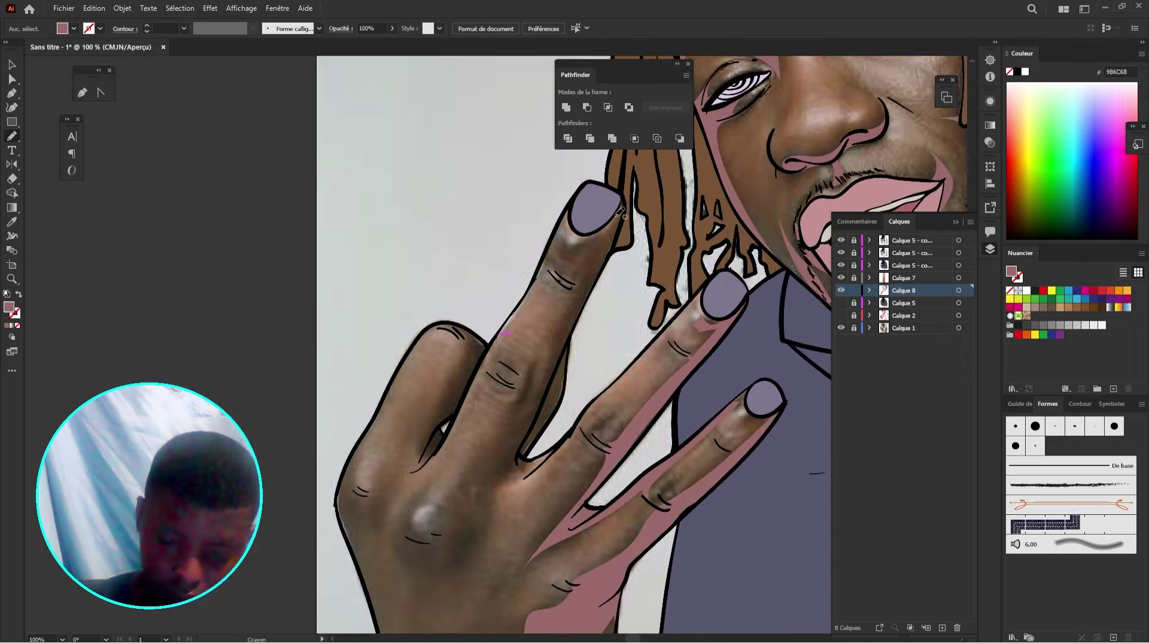
mouse_move(572, 239)
left_mouse_down()
mouse_move(577, 276)
mouse_move(563, 284)
mouse_move(544, 380)
mouse_move(533, 359)
mouse_move(423, 545)
mouse_move(494, 494)
mouse_move(563, 403)
left_mouse_up()
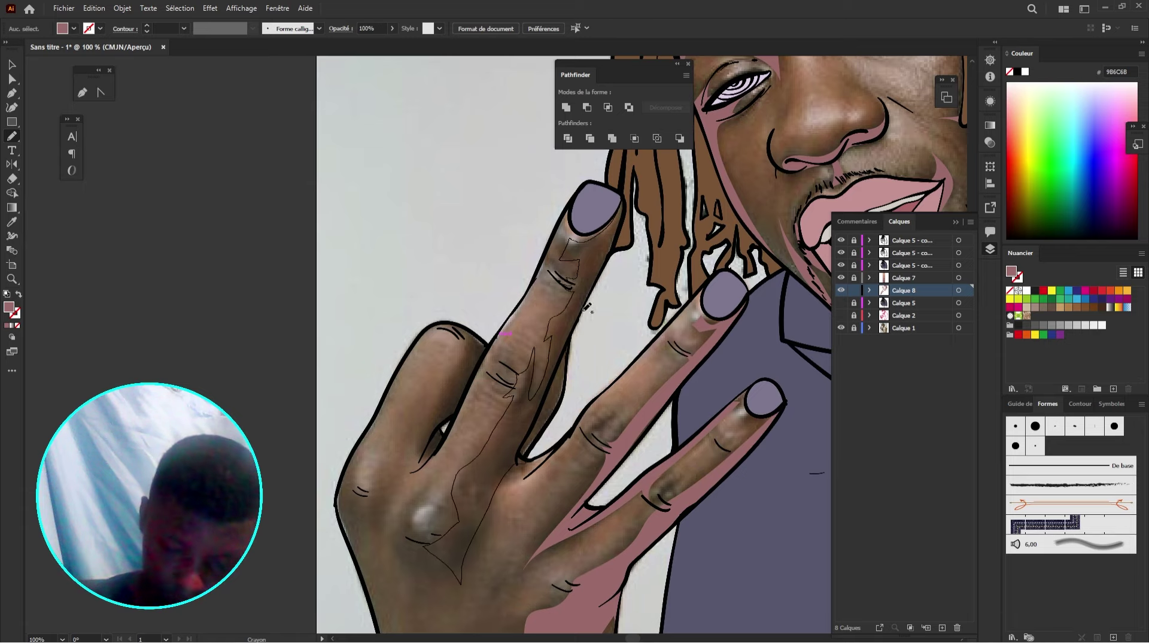
left_click_drag(584, 310, 569, 238)
mouse_move(554, 336)
left_mouse_down()
mouse_move(590, 301)
mouse_move(562, 227)
mouse_move(471, 417)
mouse_move(528, 360)
mouse_move(587, 243)
left_mouse_up()
mouse_move(766, 548)
left_mouse_down()
mouse_move(541, 355)
mouse_move(559, 303)
left_mouse_up()
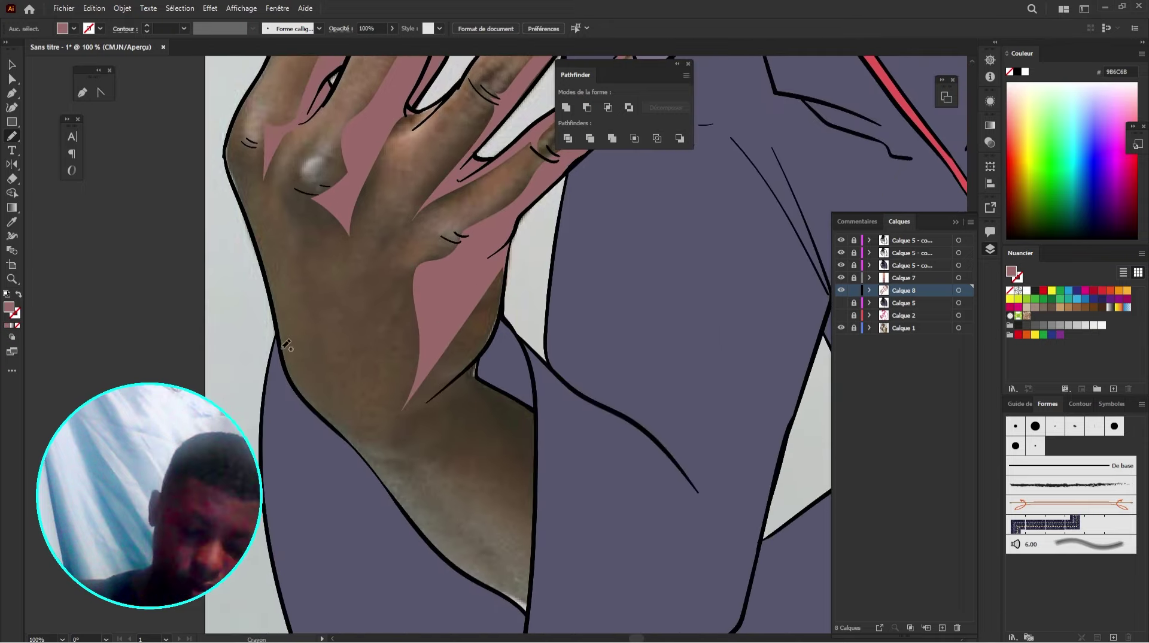
Step: Draw a shadow shape along the edge of the hand and wrist, down towards the sleeve
mouse_move(286, 344)
left_mouse_down()
mouse_move(453, 302)
mouse_move(459, 371)
mouse_move(483, 350)
mouse_move(542, 412)
mouse_move(550, 499)
mouse_move(359, 455)
left_mouse_up()
mouse_move(625, 346)
left_mouse_down()
mouse_move(615, 374)
mouse_move(563, 413)
left_mouse_up()
left_click_drag(589, 419, 526, 441)
left_click_drag(571, 369, 541, 335)
left_click_drag(549, 161, 515, 435)
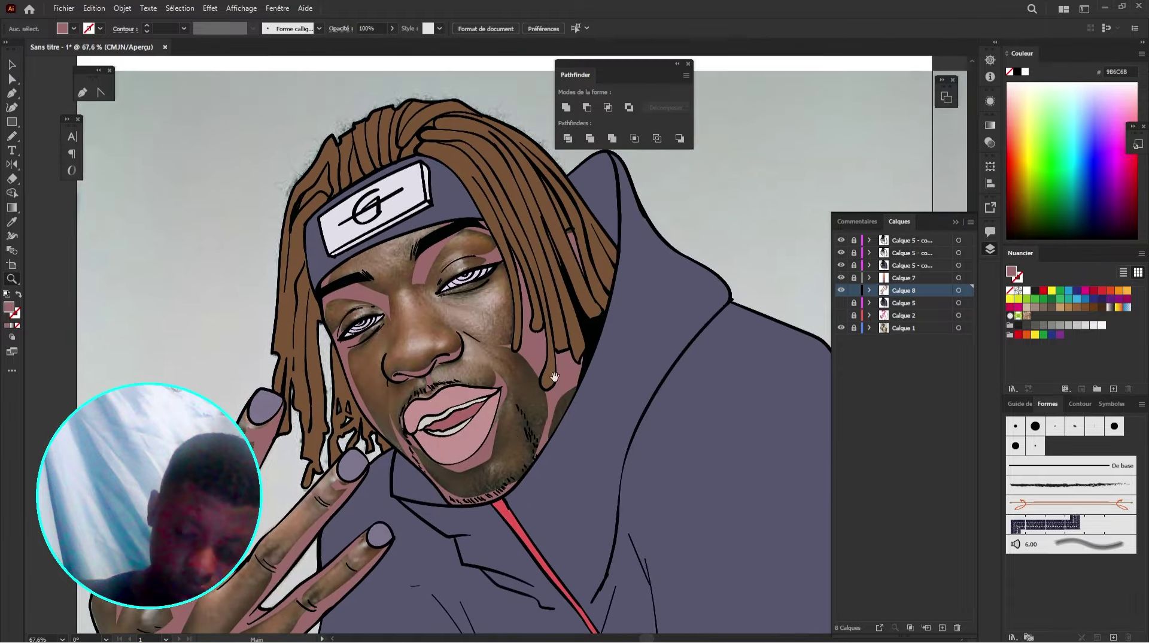
Step: Draw shadow shapes along the left-hand side of the nose bridge and near the outer corner of the right-hand eye
key("n")
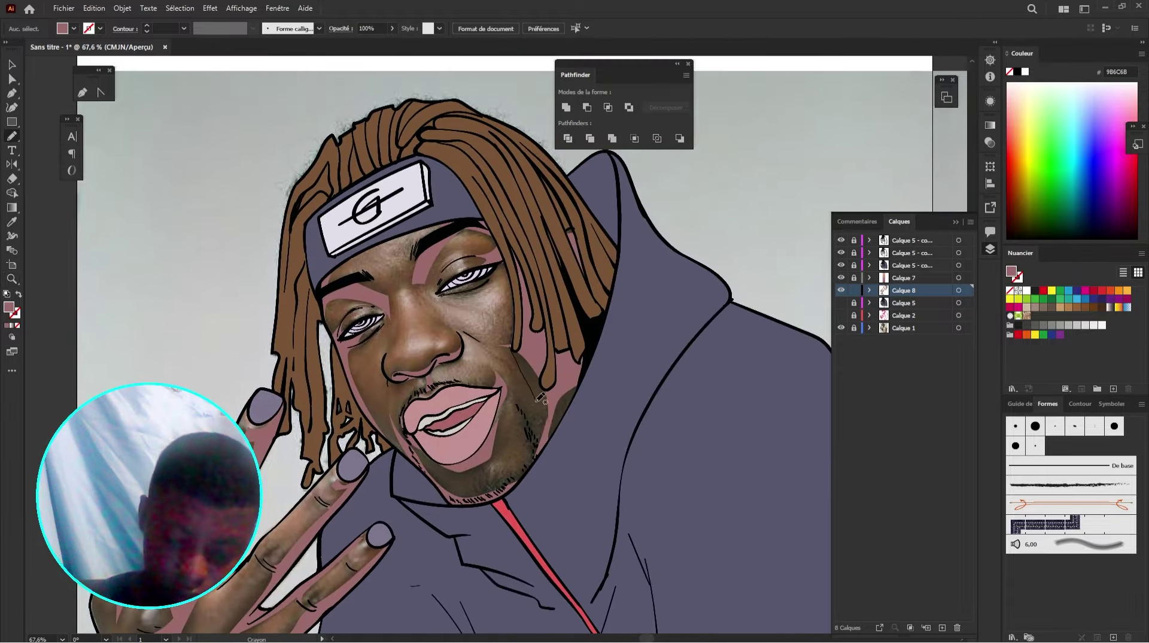
left_click_drag(562, 347, 590, 446)
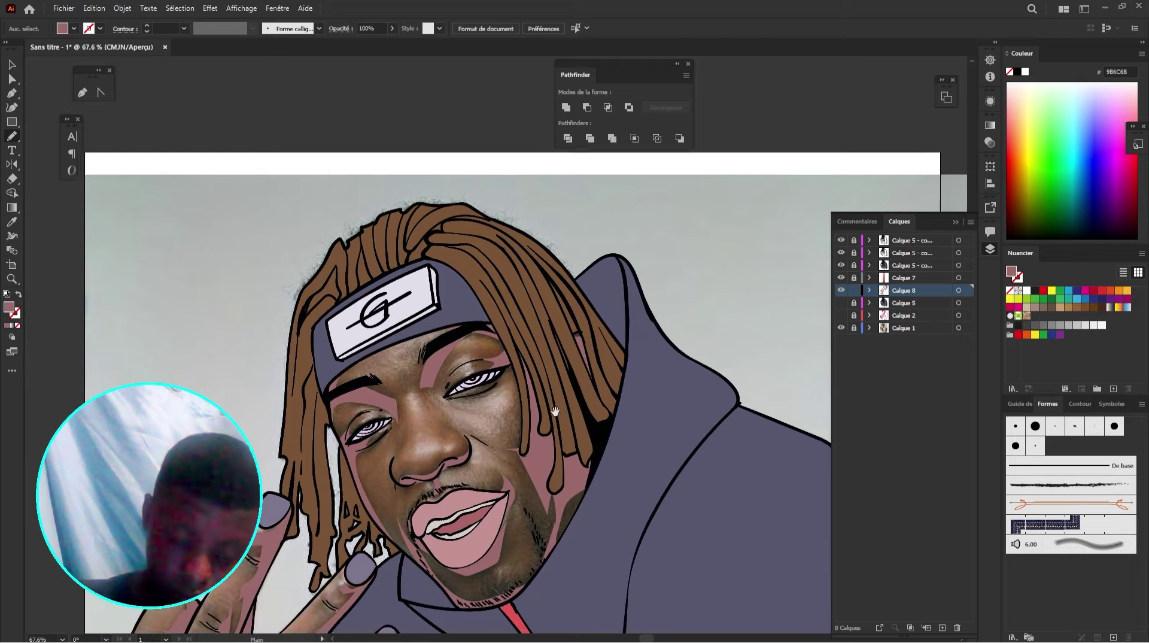
left_click_drag(413, 419, 459, 426)
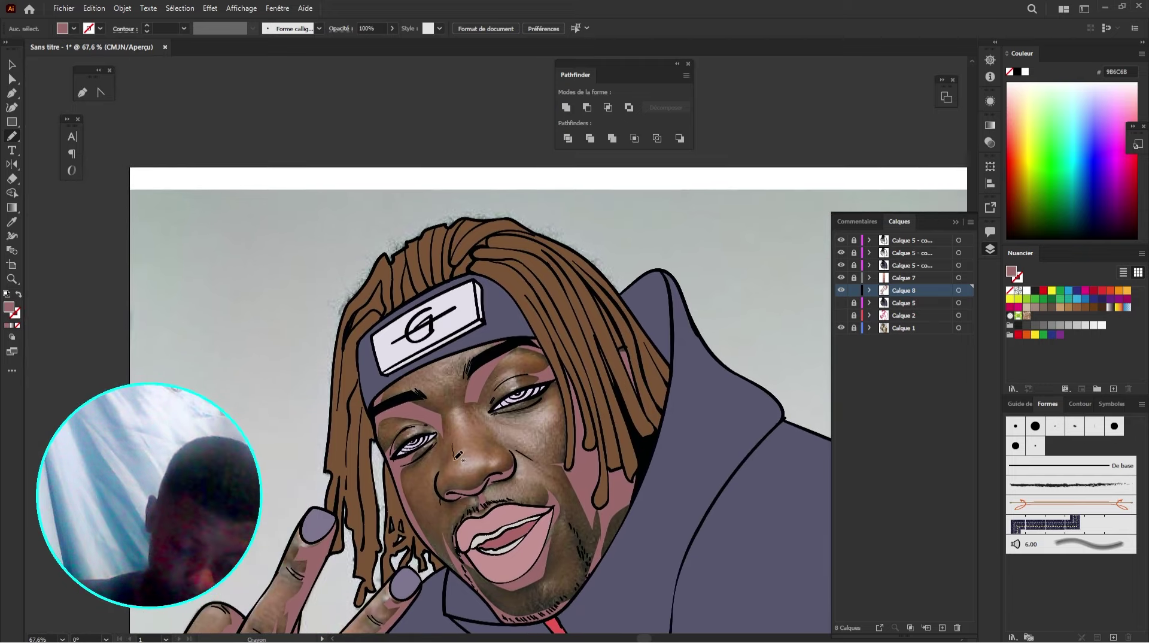
left_click_drag(548, 386, 547, 395)
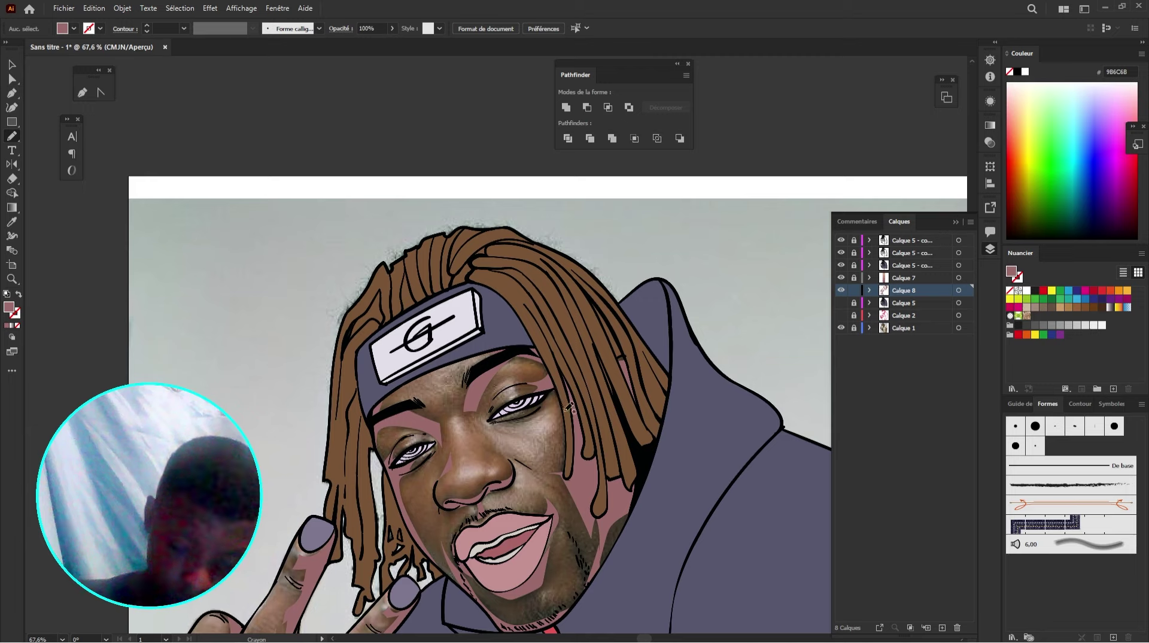
left_click_drag(565, 411, 560, 407)
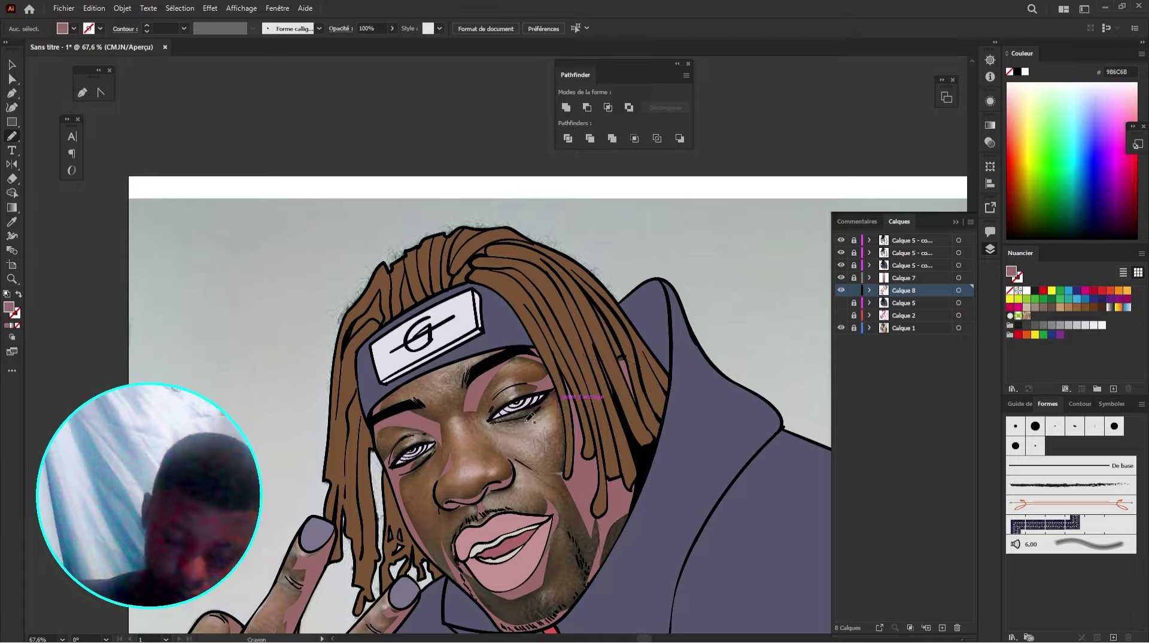
Step: Draw a shadow shape beneath the right-hand eye, following the lower lid crease out to the temple
key("z")
left_click_drag(530, 417, 668, 257)
key("n")
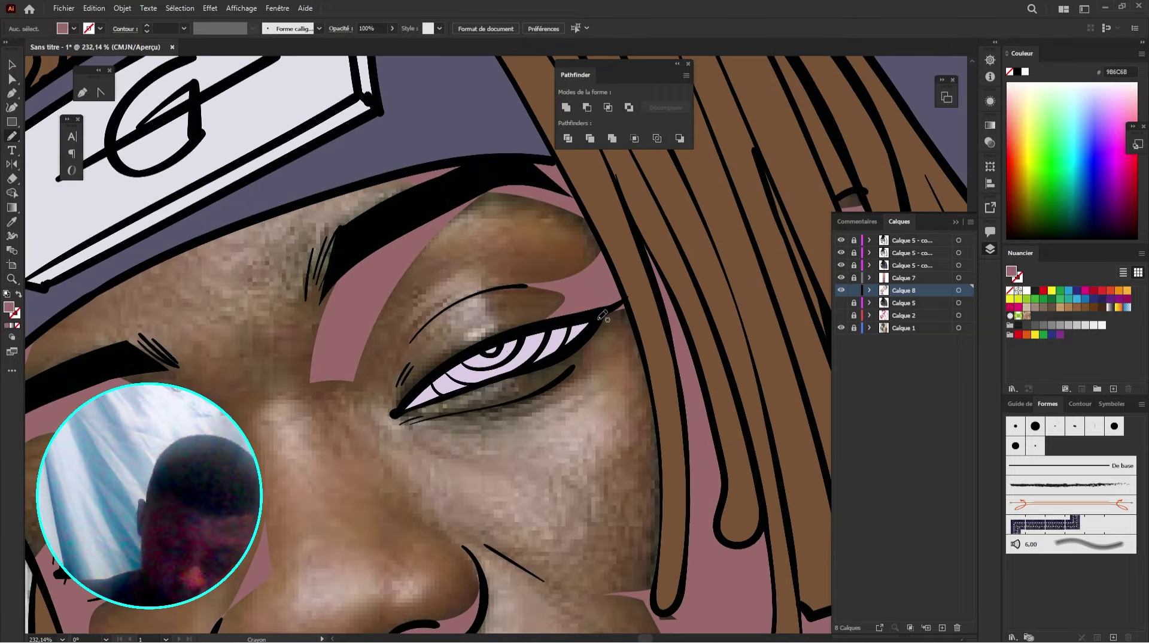
mouse_move(563, 356)
left_mouse_down()
mouse_move(420, 424)
mouse_move(524, 397)
left_mouse_up()
mouse_move(599, 352)
left_mouse_down()
mouse_move(675, 404)
mouse_move(627, 273)
left_mouse_up()
key("space")
Step: Draw a shadow shape over the outer part of the right-hand upper eyelid, between the lid crease and the hair
mouse_move(678, 416)
left_mouse_down()
mouse_move(644, 341)
mouse_move(713, 409)
left_mouse_up()
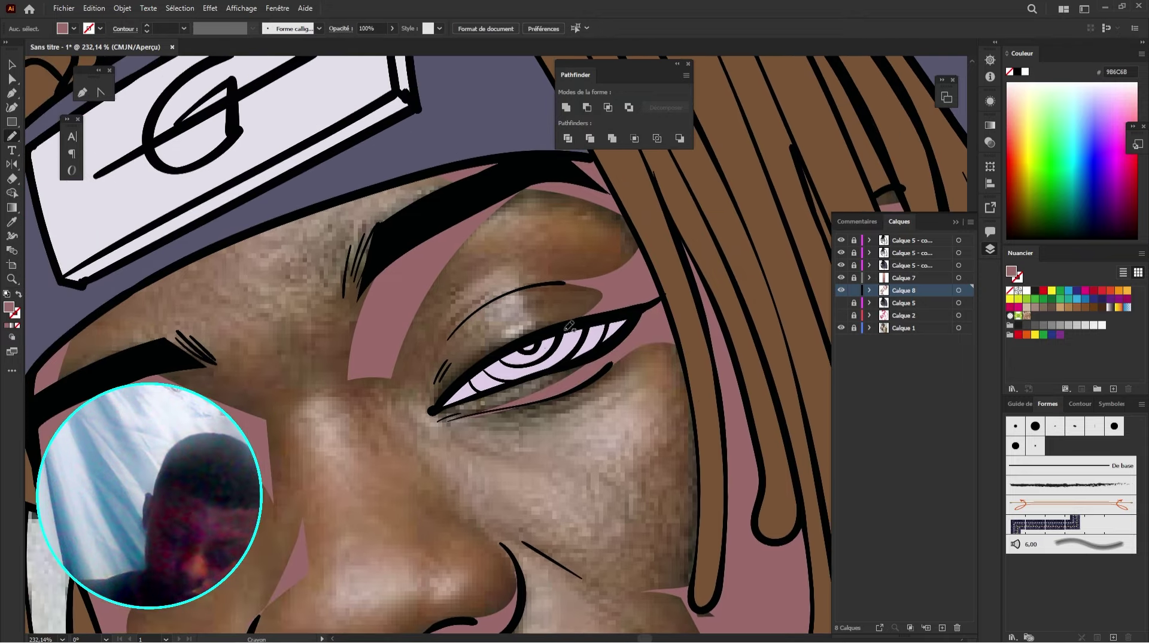
mouse_move(592, 319)
left_mouse_down()
mouse_move(541, 289)
mouse_move(500, 302)
mouse_move(440, 351)
mouse_move(528, 288)
mouse_move(631, 280)
left_mouse_up()
left_click(840, 277)
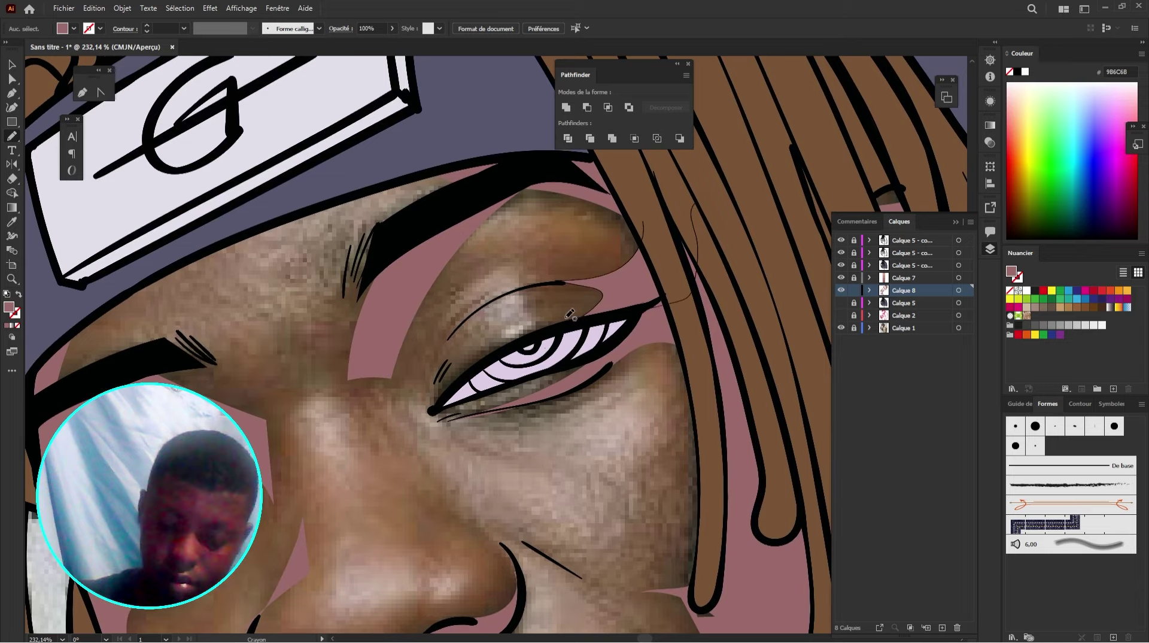
mouse_move(584, 318)
left_mouse_down()
mouse_move(560, 281)
mouse_move(496, 294)
mouse_move(636, 267)
mouse_move(666, 239)
mouse_move(620, 300)
left_mouse_up()
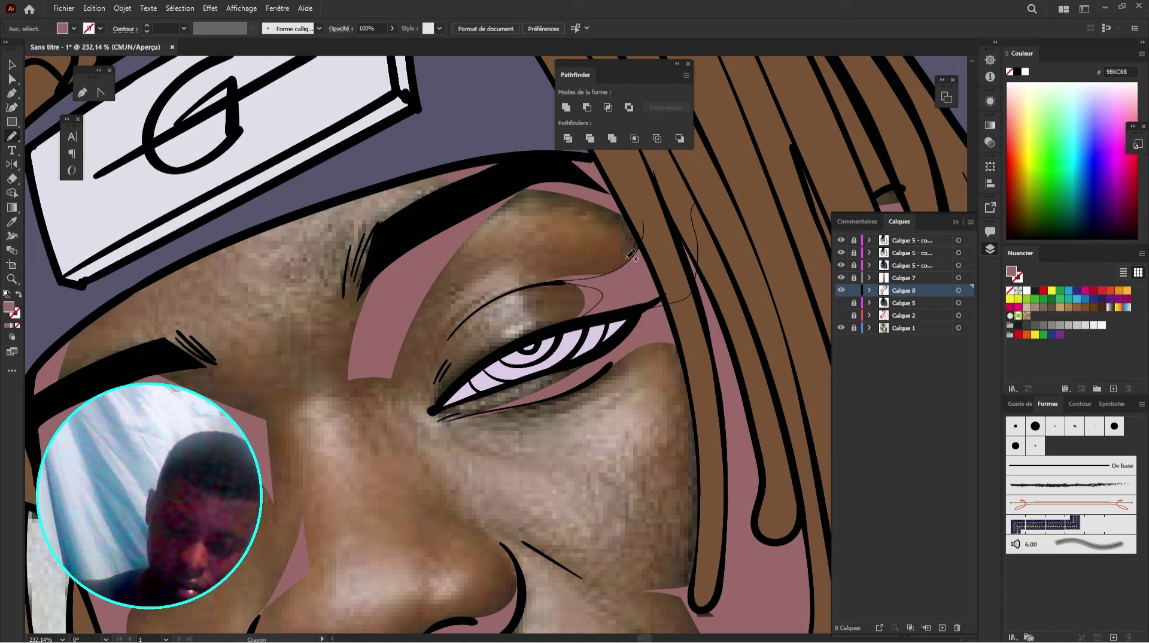
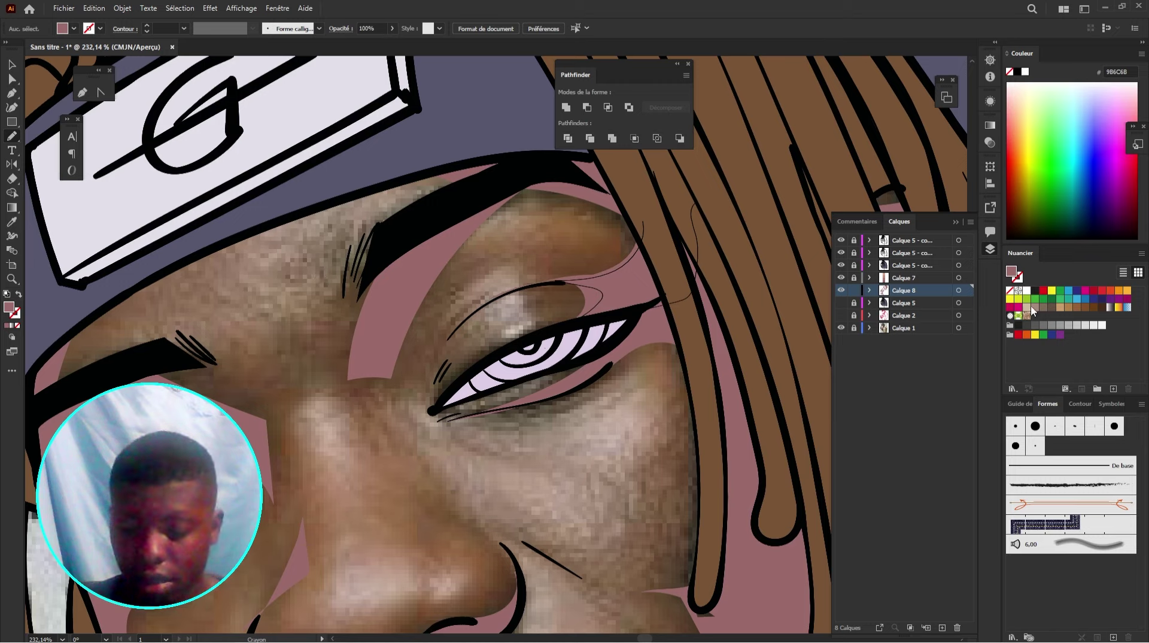
Step: Lock the Calque 8 layer, add a new layer, and sample the second-darkest palette shade (B07D75) for drawing
left_click(852, 293)
scroll(529, 348, "down", 5)
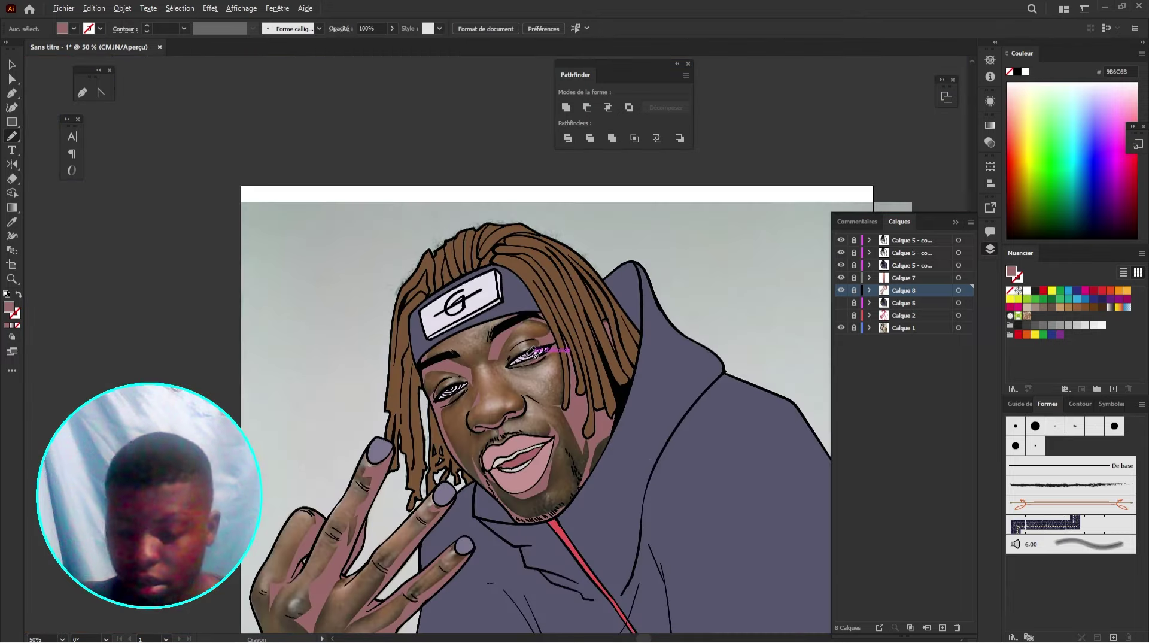
left_click_drag(647, 453, 379, 237)
left_click_drag(543, 357, 511, 354)
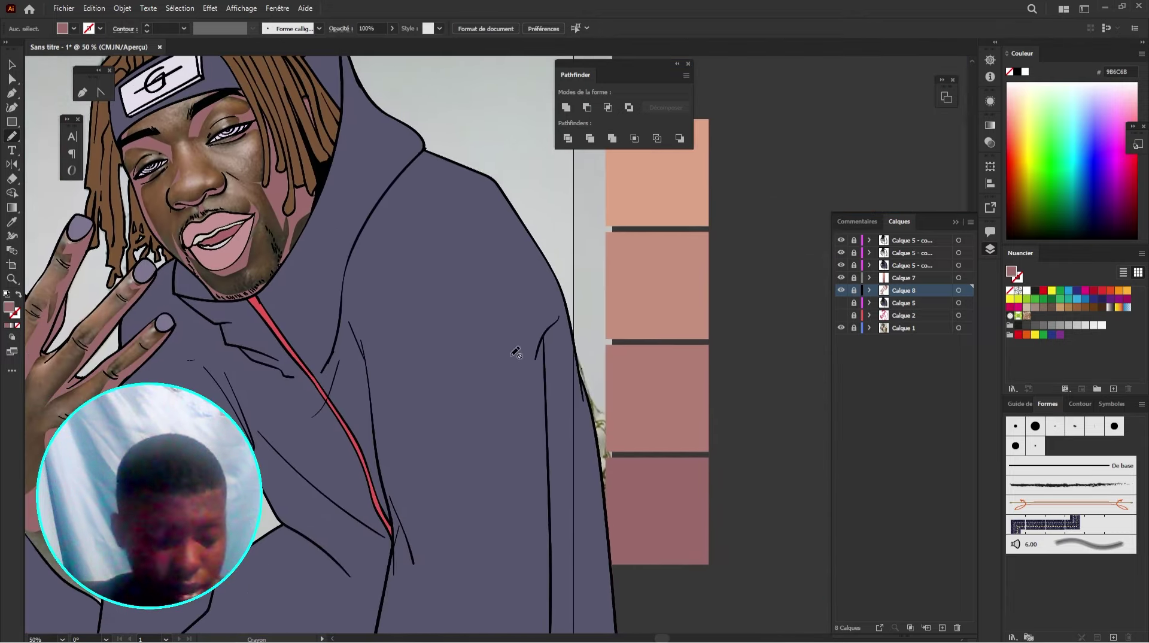
key("i")
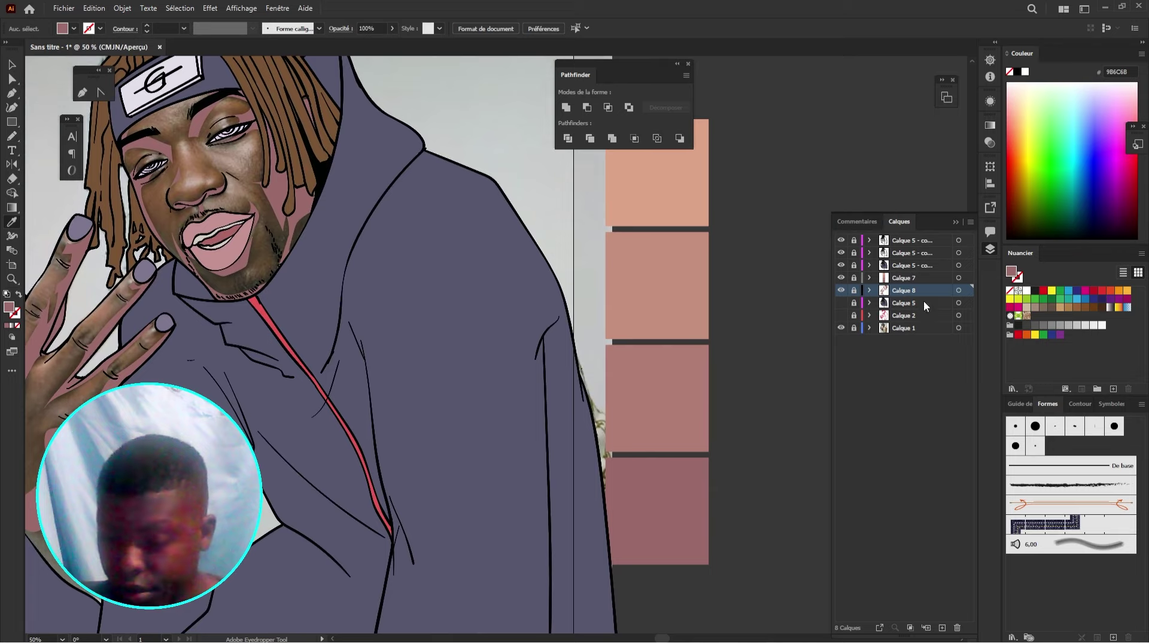
left_click(942, 627)
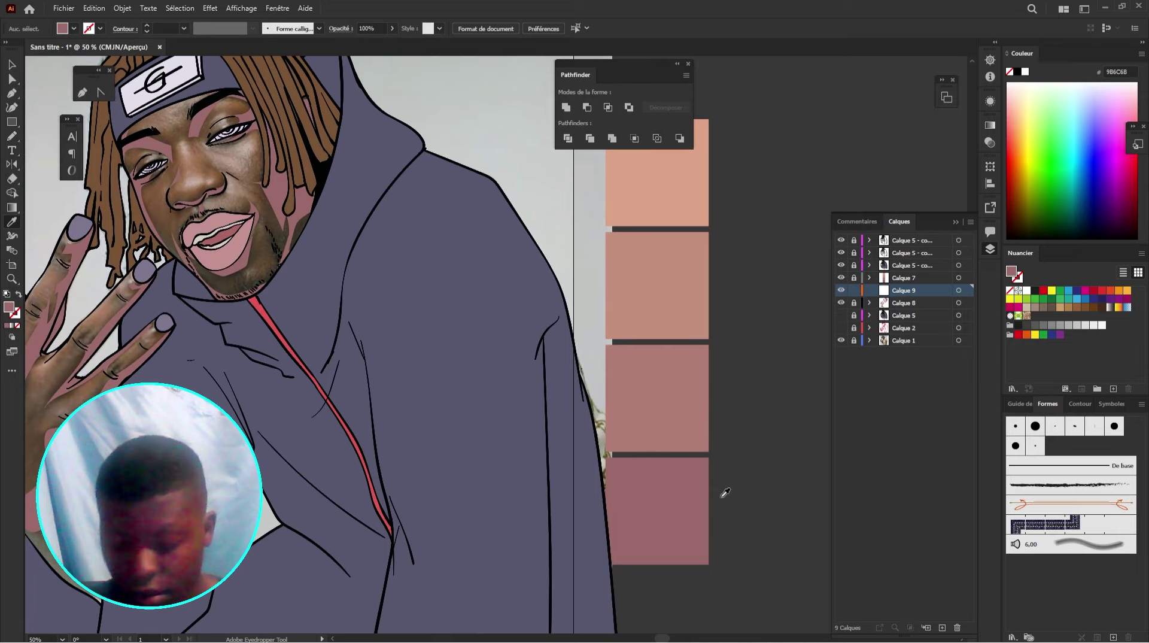
left_click(669, 417)
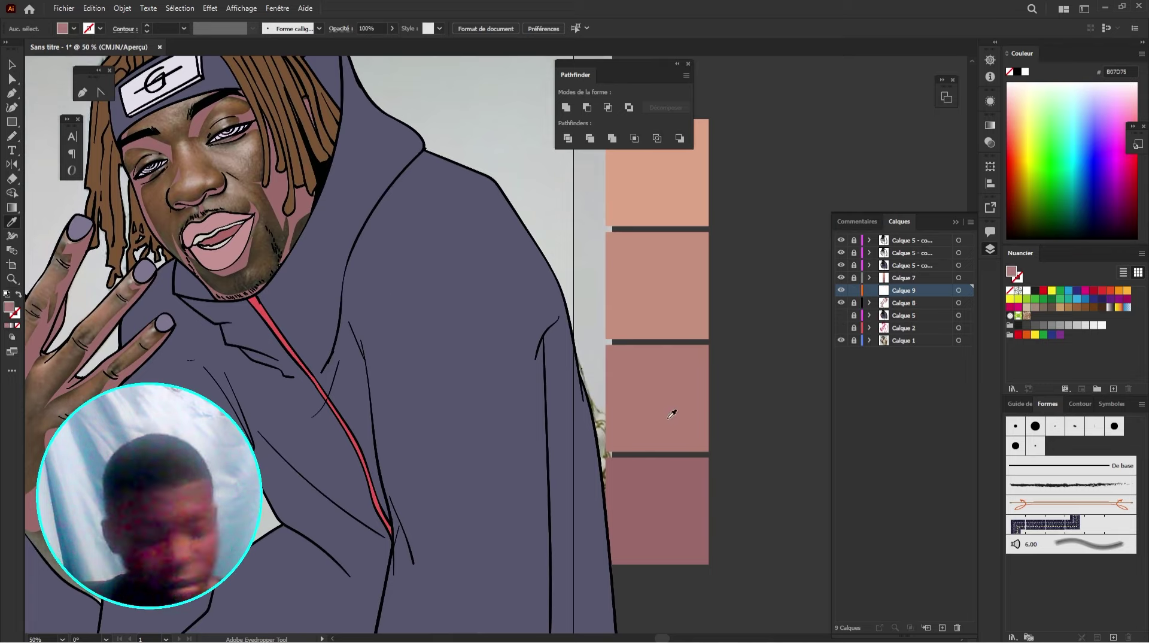
key("n")
Step: Draw a mid-tone shape on the right-hand upper eyelid and move the new layer below Calque 8
left_click_drag(274, 352, 501, 505)
scroll(470, 280, "up", 1)
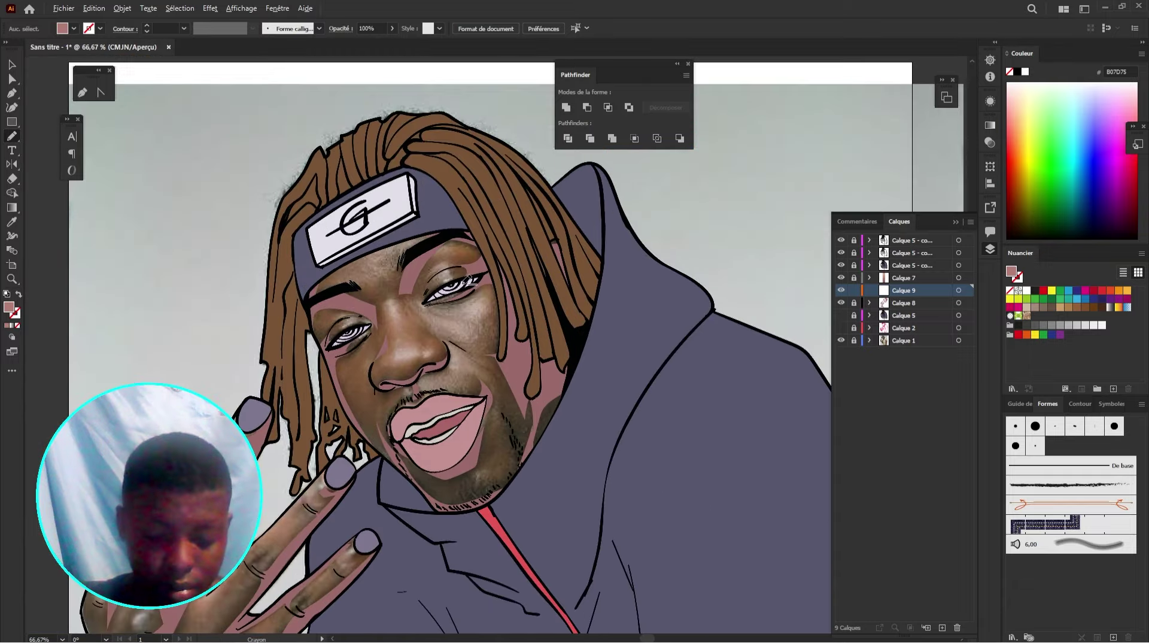
left_click_drag(568, 361, 665, 416)
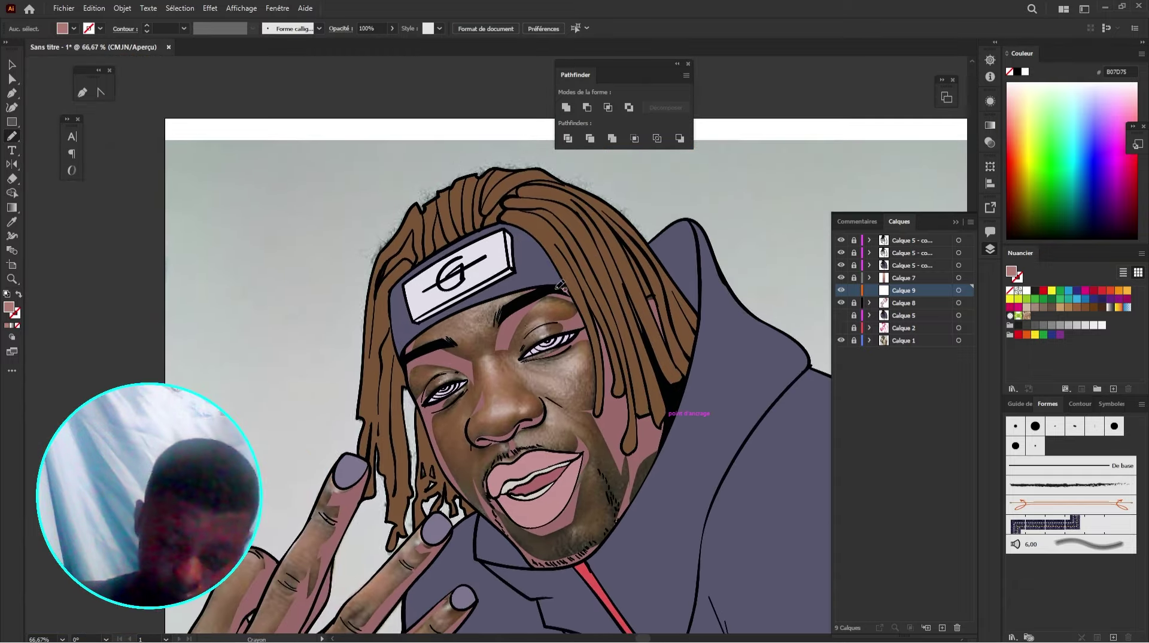
mouse_move(555, 289)
left_mouse_down()
mouse_move(521, 317)
mouse_move(546, 303)
mouse_move(568, 309)
mouse_move(539, 344)
mouse_move(588, 310)
mouse_move(575, 280)
left_mouse_up()
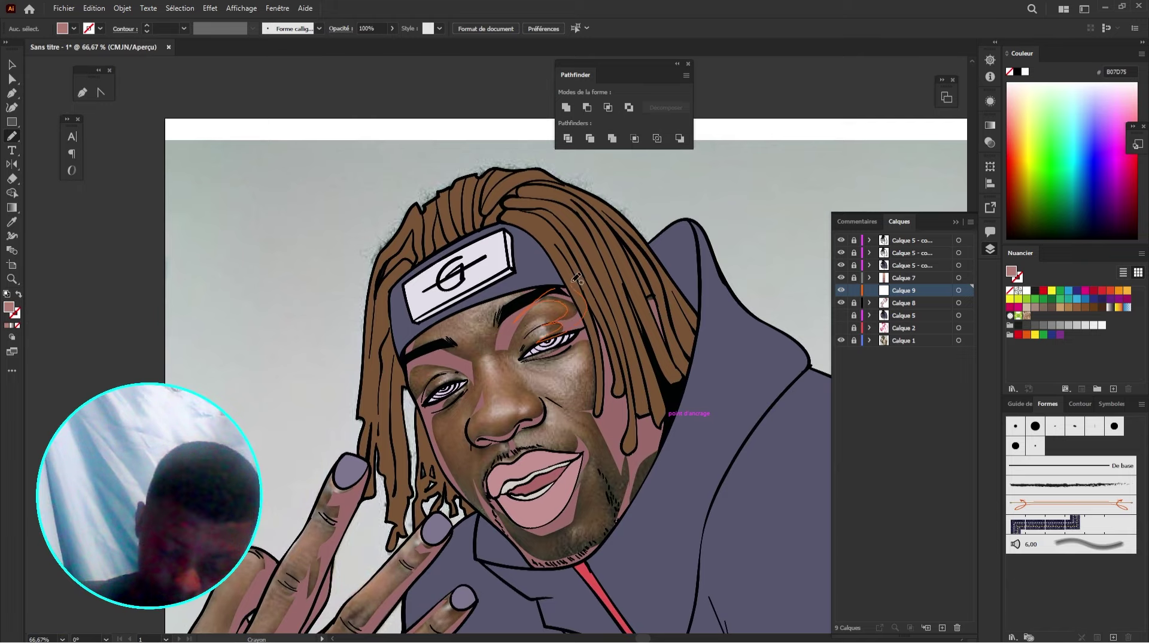
scroll(578, 278, "left", 1)
left_click_drag(933, 289, 931, 311)
scroll(635, 359, "up", 1)
scroll(634, 359, "left", 2)
Step: Draw mid-tone shapes across the forehead edge, between the brows and around both upper eyelids
key("z")
left_click_drag(631, 346, 730, 289)
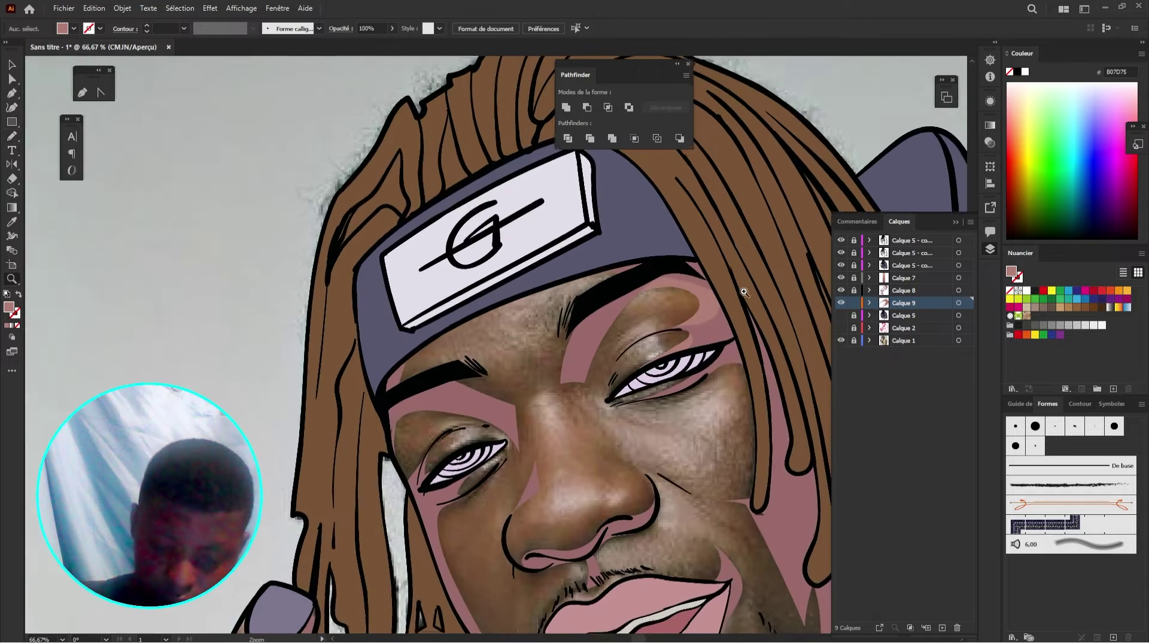
key("n")
scroll(625, 318, "left", 2)
scroll(624, 318, "up", 1)
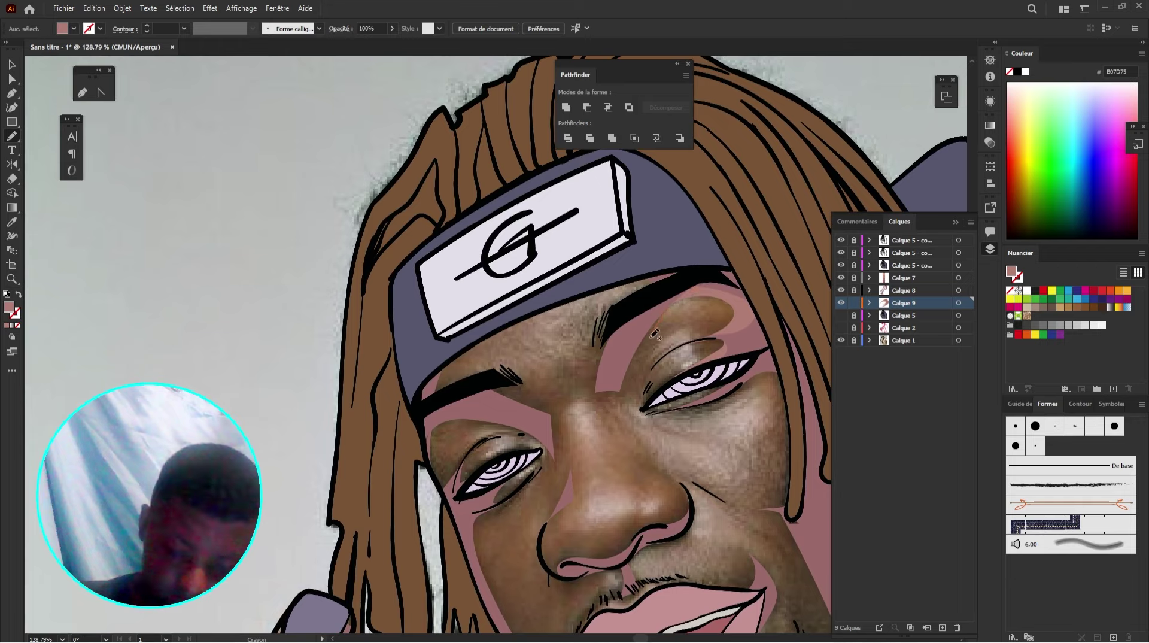
mouse_move(651, 337)
left_mouse_down()
mouse_move(639, 404)
mouse_move(569, 402)
mouse_move(557, 412)
mouse_move(562, 456)
mouse_move(530, 479)
left_mouse_up()
mouse_move(529, 434)
left_mouse_down()
mouse_move(475, 429)
mouse_move(456, 462)
mouse_move(491, 461)
mouse_move(456, 509)
mouse_move(425, 438)
mouse_move(526, 378)
left_mouse_up()
mouse_move(652, 297)
left_mouse_down()
mouse_move(513, 336)
mouse_move(428, 400)
mouse_move(651, 293)
left_mouse_up()
left_click_drag(670, 330, 617, 271)
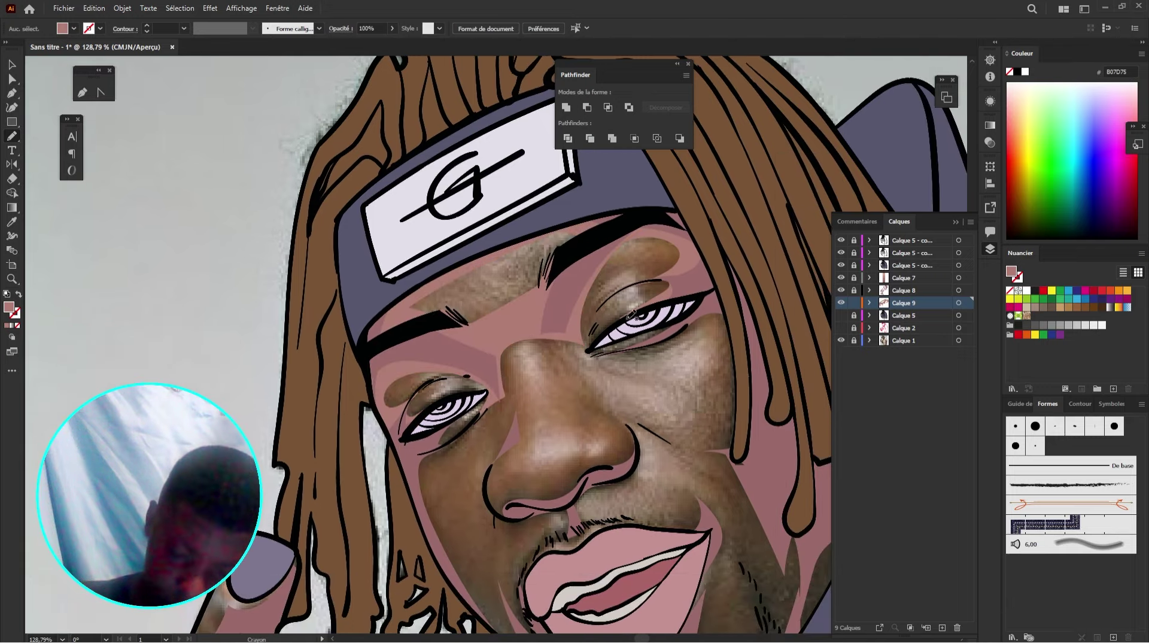
Step: Draw mid-tone shapes beneath the right-hand eye, down the outer cheek and beside the nose bridge
left_click_drag(694, 313, 673, 299)
mouse_move(687, 292)
left_mouse_down()
mouse_move(653, 320)
mouse_move(701, 384)
mouse_move(618, 409)
mouse_move(717, 490)
mouse_move(697, 520)
mouse_move(754, 618)
mouse_move(809, 537)
left_mouse_up()
left_click_drag(691, 388, 714, 406)
left_click_drag(642, 381, 594, 366)
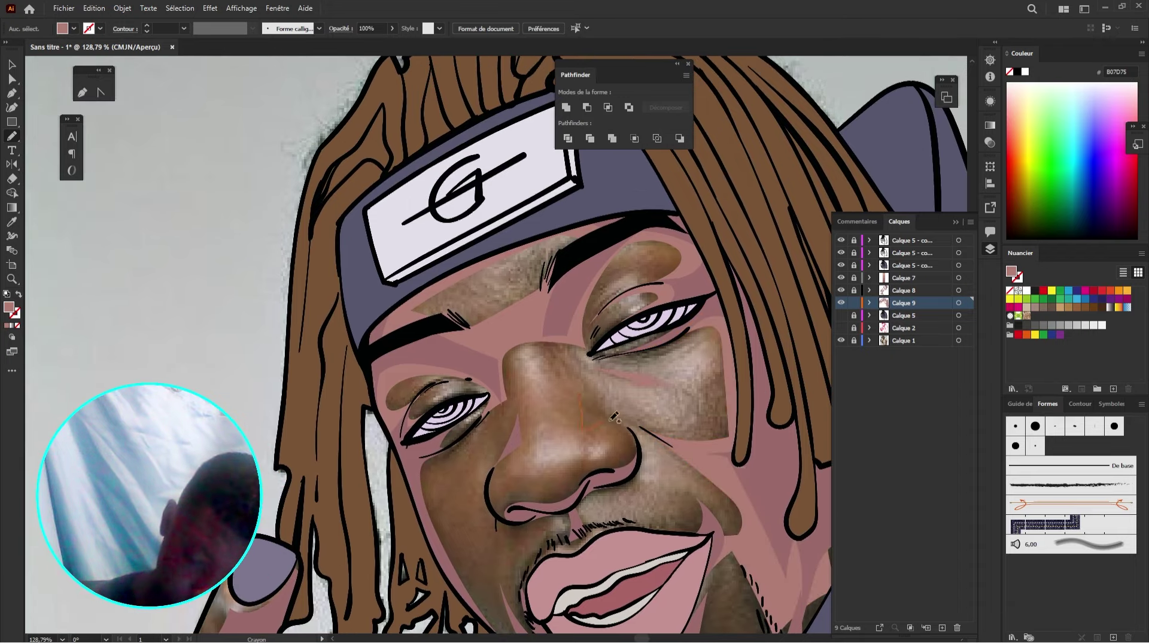
left_click_drag(610, 420, 579, 393)
left_click_drag(569, 377, 578, 393)
mouse_move(557, 366)
left_mouse_down()
mouse_move(563, 382)
mouse_move(558, 366)
left_mouse_up()
Step: Draw mid-tone shapes down the left-hand side of the nose, around the nostrils and along the underside of the nose
left_click_drag(528, 436, 529, 370)
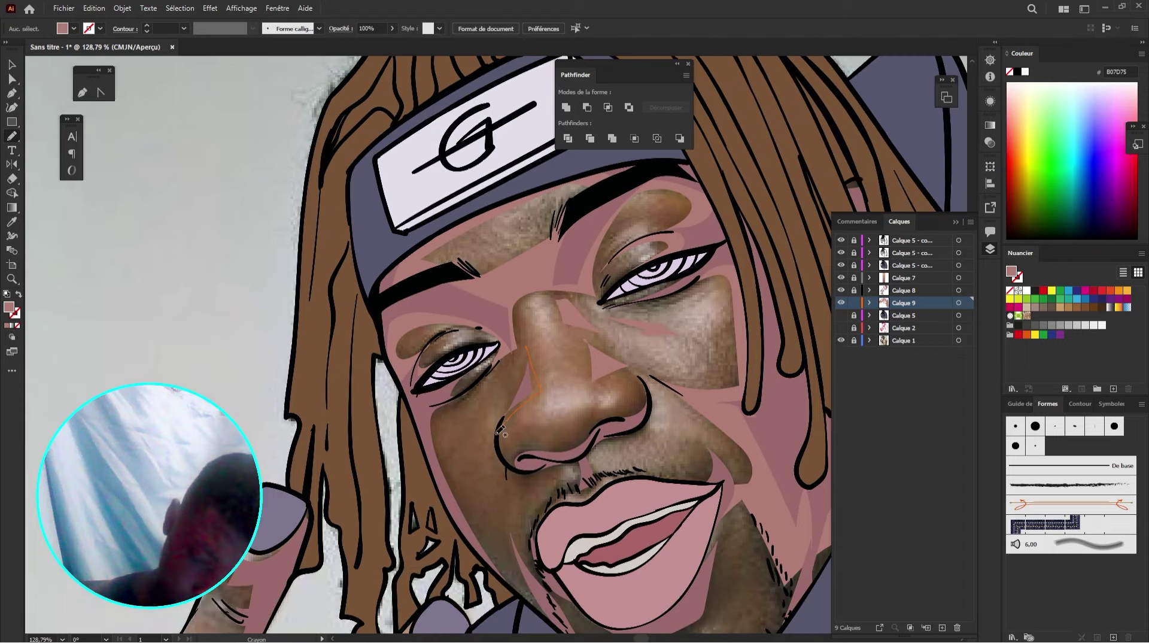
left_click_drag(497, 433, 520, 324)
left_click_drag(575, 412, 574, 376)
mouse_move(504, 422)
left_mouse_down()
mouse_move(517, 398)
mouse_move(555, 424)
left_mouse_up()
mouse_move(611, 390)
left_mouse_down()
mouse_move(642, 343)
mouse_move(642, 364)
mouse_move(512, 409)
mouse_move(572, 424)
mouse_move(643, 383)
mouse_move(644, 340)
left_mouse_up()
left_click_drag(640, 395, 598, 424)
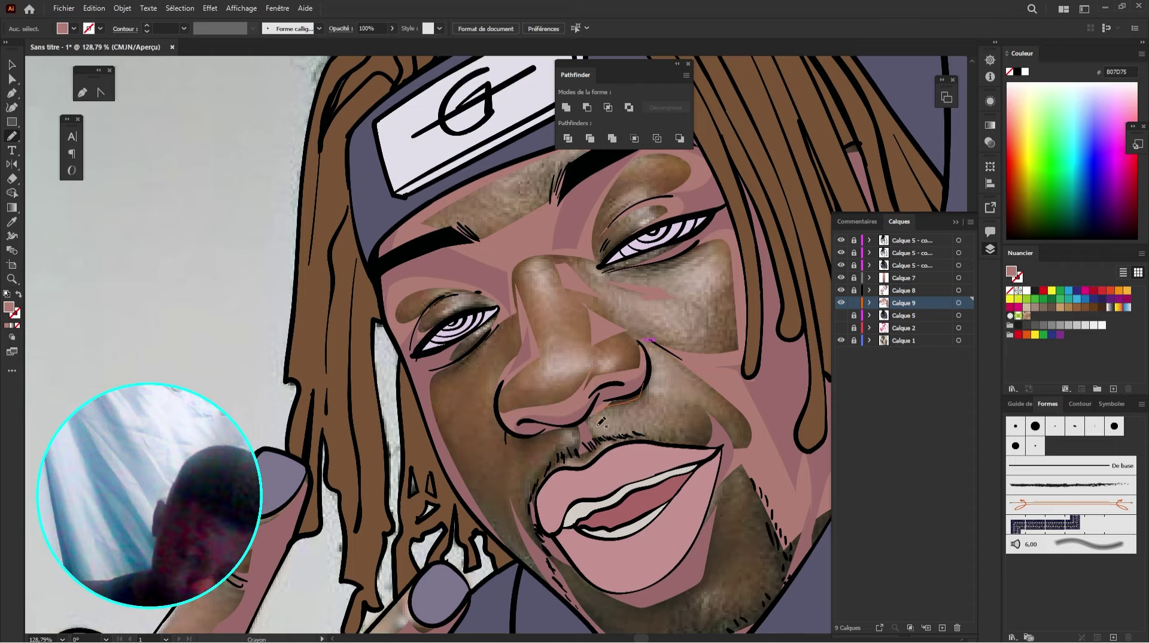
left_click_drag(548, 377, 605, 334)
Step: Draw a mid-tone shape from beneath the left-hand eye around the cheek and down beside the mouth to the jaw
mouse_move(529, 296)
left_mouse_down()
mouse_move(541, 293)
mouse_move(513, 328)
mouse_move(509, 392)
mouse_move(561, 419)
mouse_move(641, 563)
left_mouse_up()
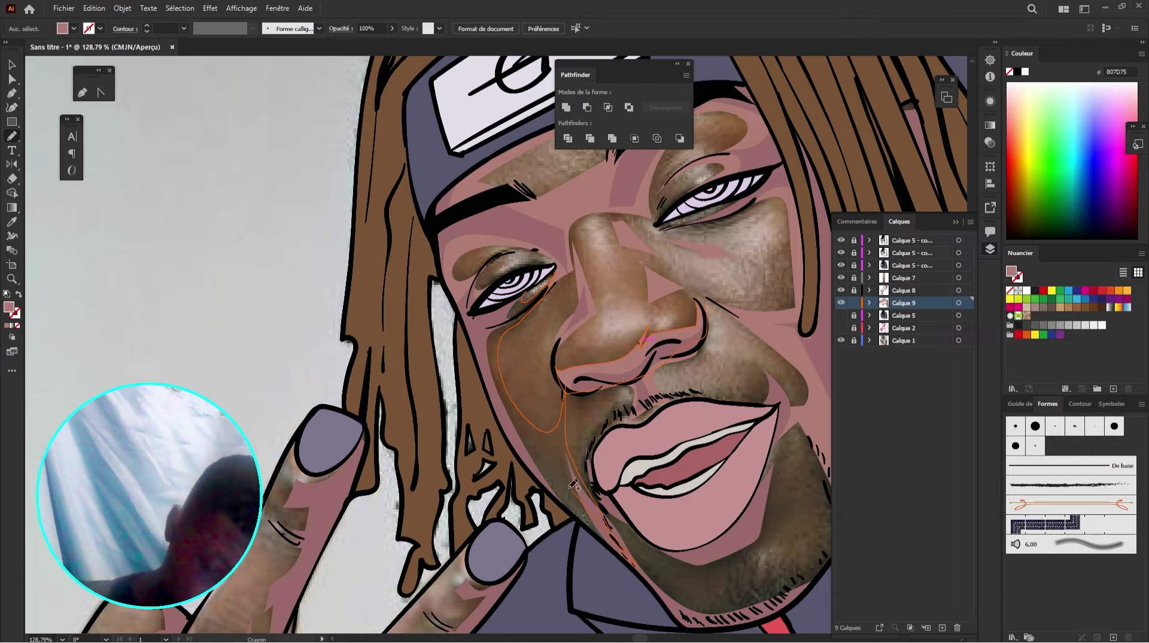
mouse_move(545, 466)
left_mouse_down()
mouse_move(559, 488)
mouse_move(541, 480)
left_mouse_up()
mouse_move(488, 369)
left_mouse_down()
mouse_move(498, 312)
mouse_move(520, 298)
left_mouse_up()
left_click_drag(707, 320, 540, 301)
Step: Draw a mid-tone shape along the right-hand smile line, above the corner of the mouth
key("z")
scroll(636, 342, "down", 2)
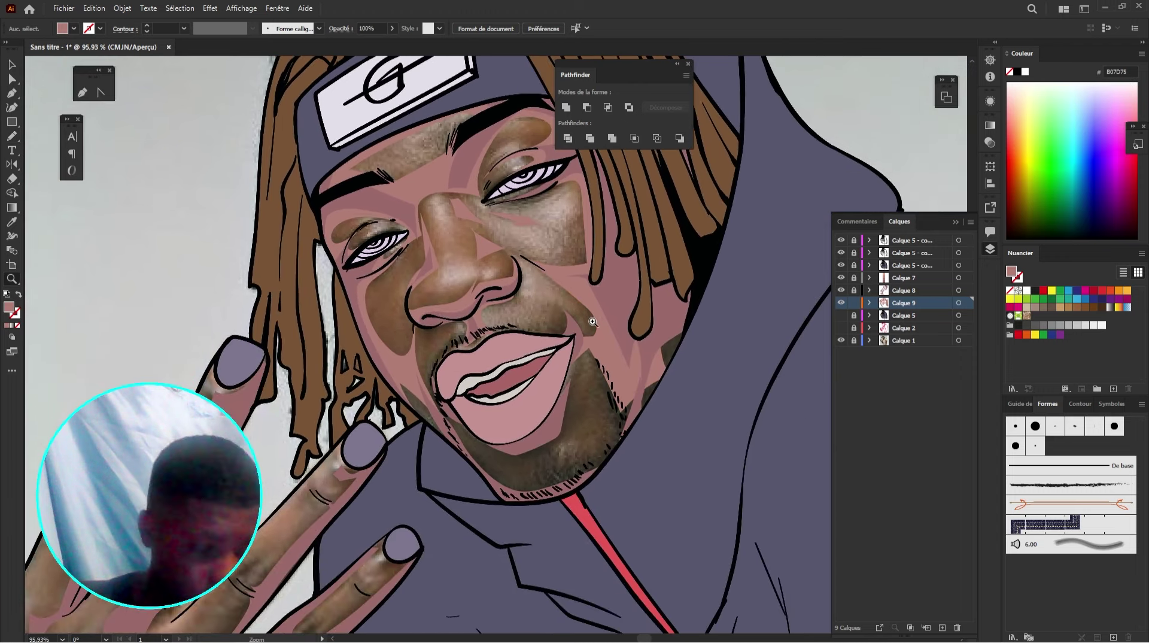
key("n")
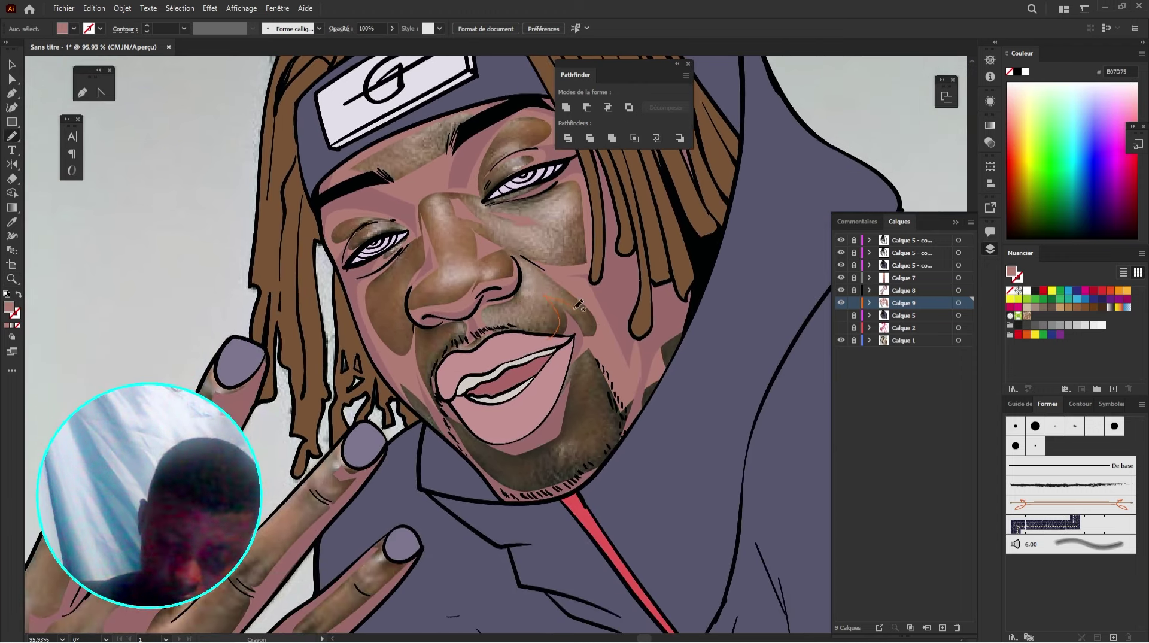
left_click_drag(578, 305, 596, 326)
scroll(589, 335, "down", 2)
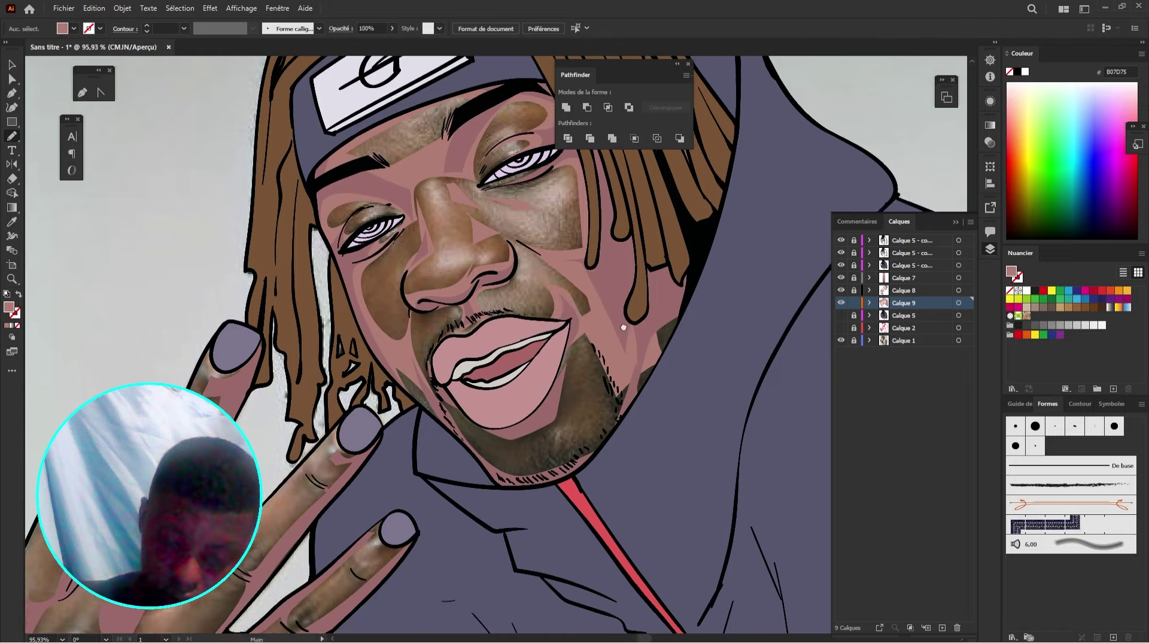
Step: Draw mid-tone shapes from the right-hand mouth corner along the jaw, across the chin and beneath the lower lip
mouse_move(585, 300)
left_mouse_down()
mouse_move(587, 382)
mouse_move(553, 433)
mouse_move(605, 411)
left_mouse_up()
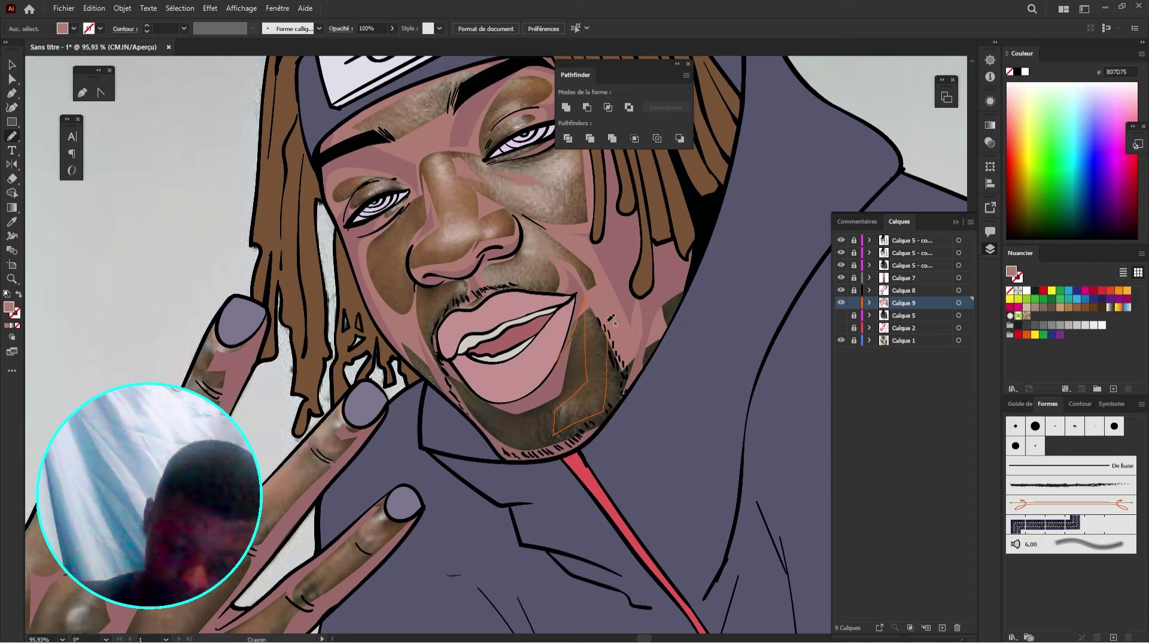
mouse_move(703, 241)
left_mouse_down()
mouse_move(689, 327)
mouse_move(605, 437)
mouse_move(496, 443)
mouse_move(458, 393)
left_mouse_up()
left_click_drag(508, 437, 458, 371)
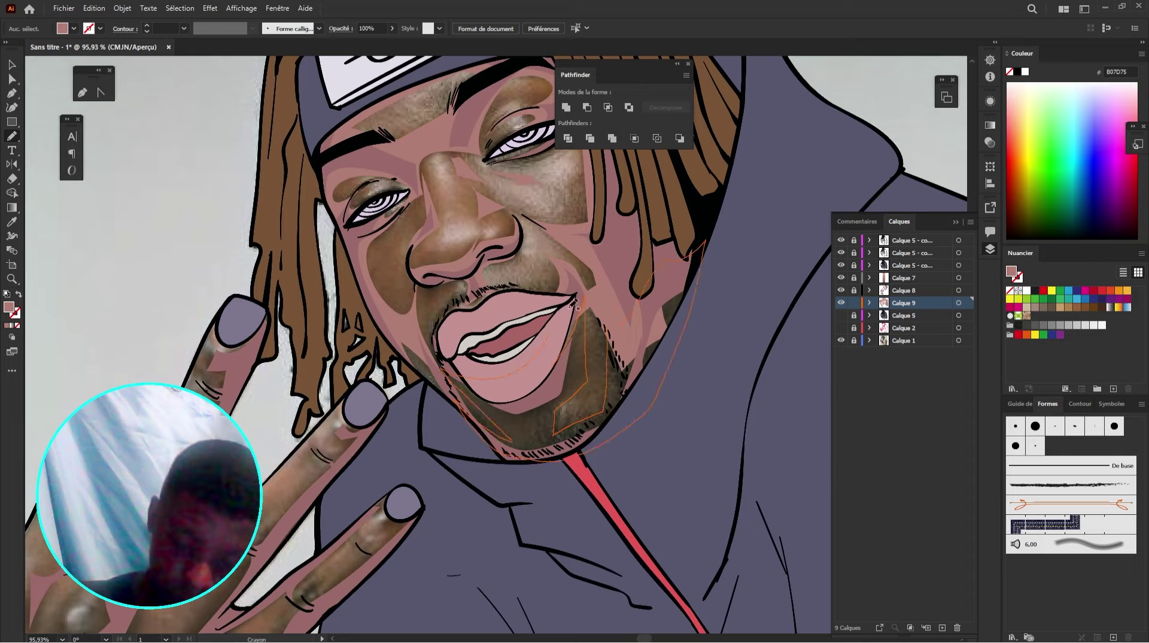
left_click_drag(650, 309, 629, 416)
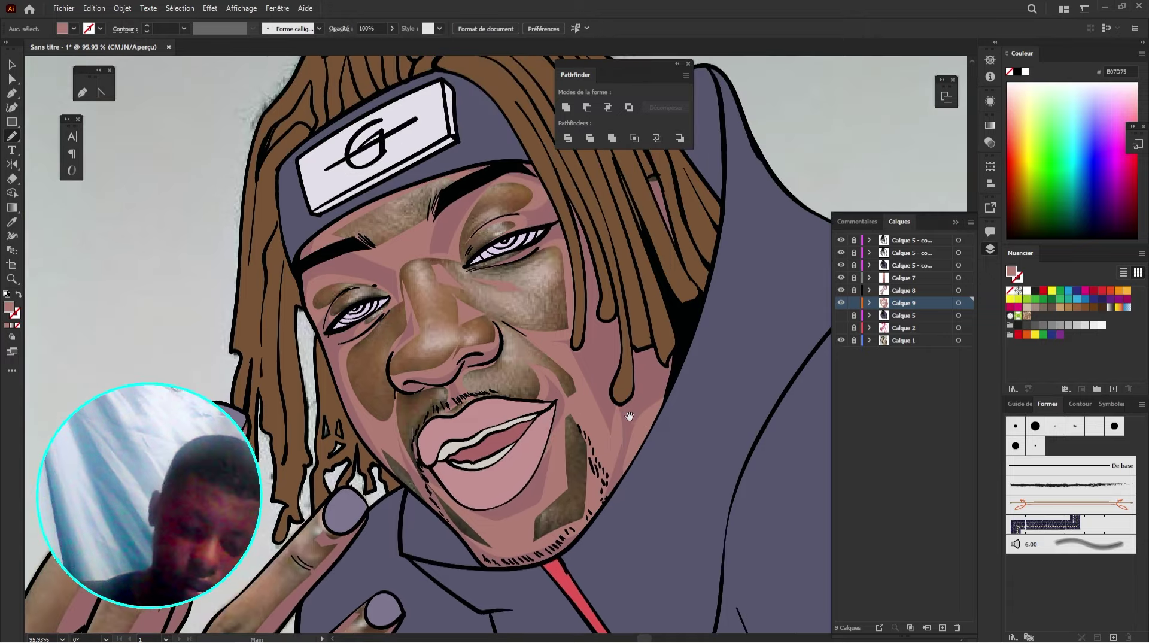
left_click_drag(579, 465, 622, 403)
left_click_drag(512, 424, 541, 420)
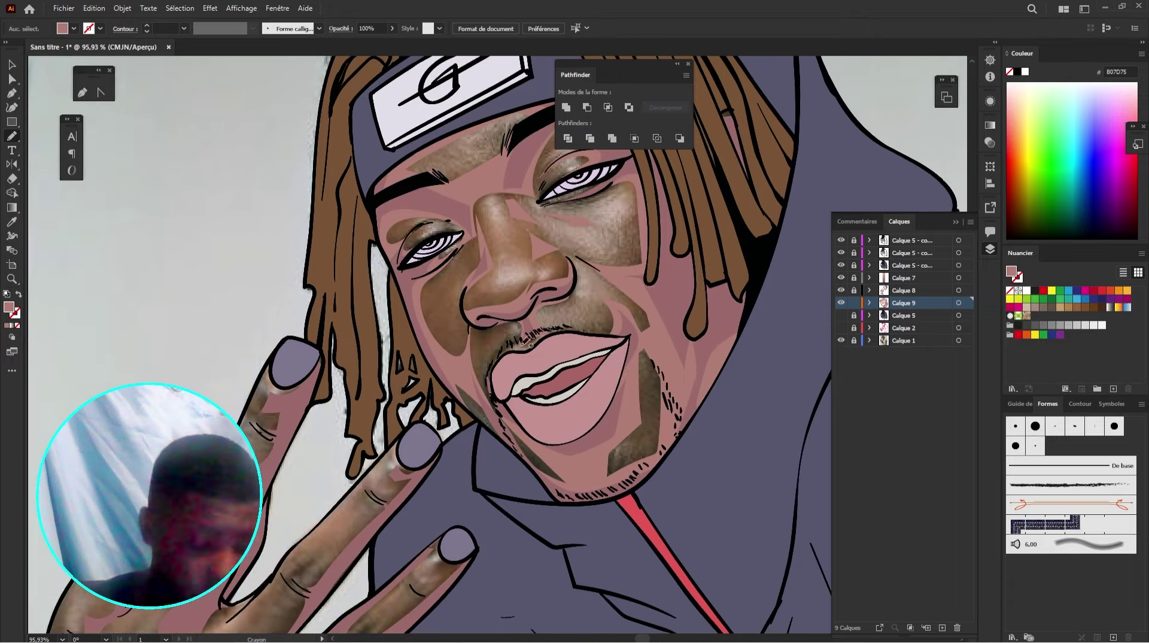
left_click_drag(520, 317, 508, 349)
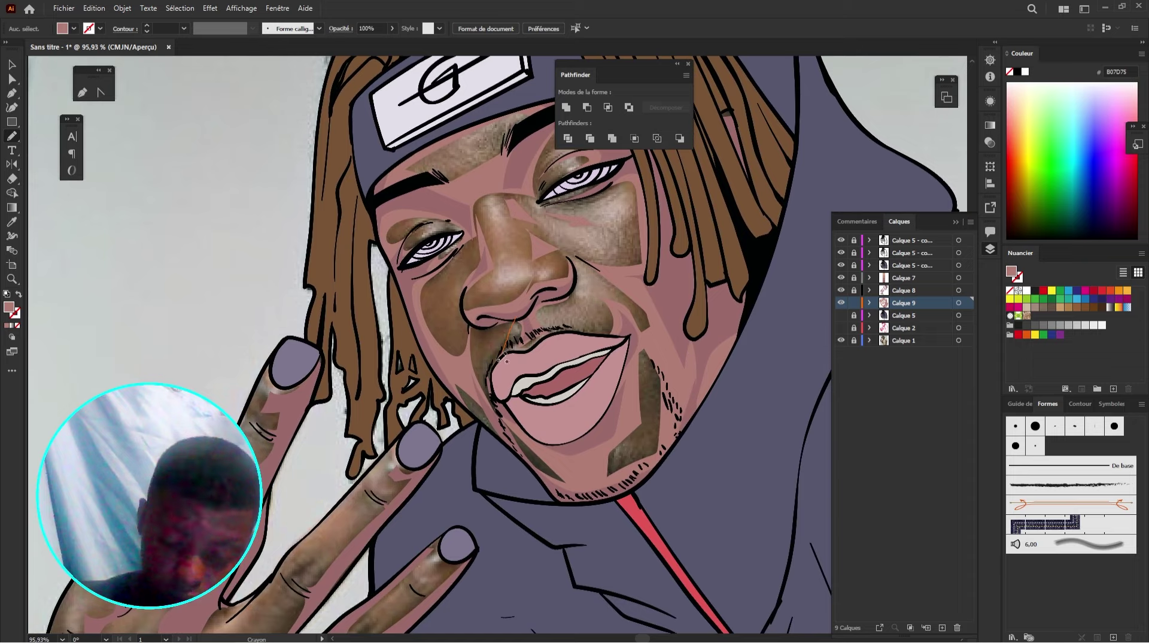
mouse_move(578, 482)
left_mouse_down()
mouse_move(527, 461)
mouse_move(497, 427)
mouse_move(474, 368)
mouse_move(475, 323)
left_mouse_up()
mouse_move(629, 289)
left_mouse_down()
mouse_move(594, 315)
mouse_move(542, 318)
left_mouse_up()
Step: Draw mid-tone shapes along the tallest raised finger and around the shadow below its knuckle
key("z")
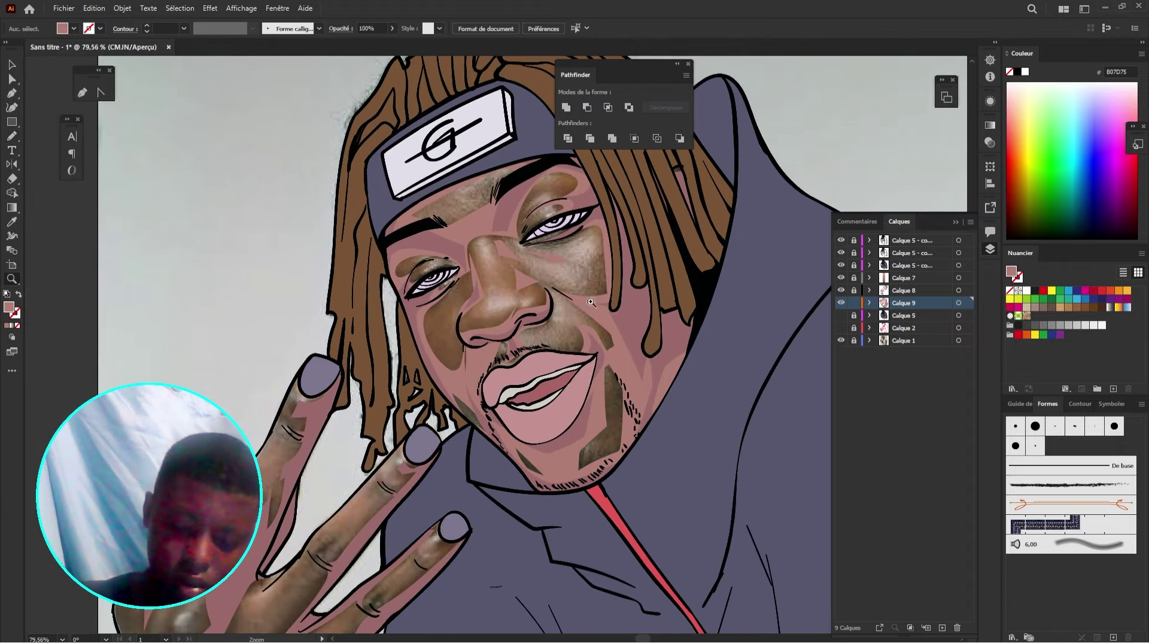
key("n")
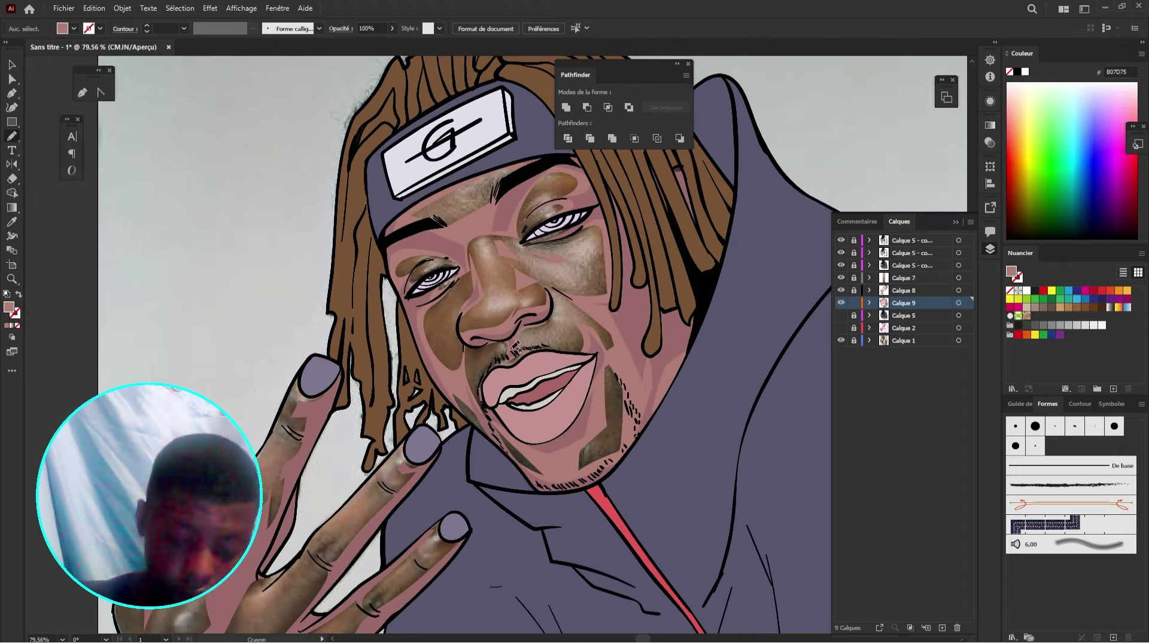
mouse_move(480, 410)
left_mouse_down()
mouse_move(477, 345)
mouse_move(498, 342)
mouse_move(487, 405)
mouse_move(549, 396)
left_mouse_up()
left_click_drag(519, 457, 622, 422)
left_click_drag(524, 412, 591, 380)
left_click_drag(550, 263, 506, 293)
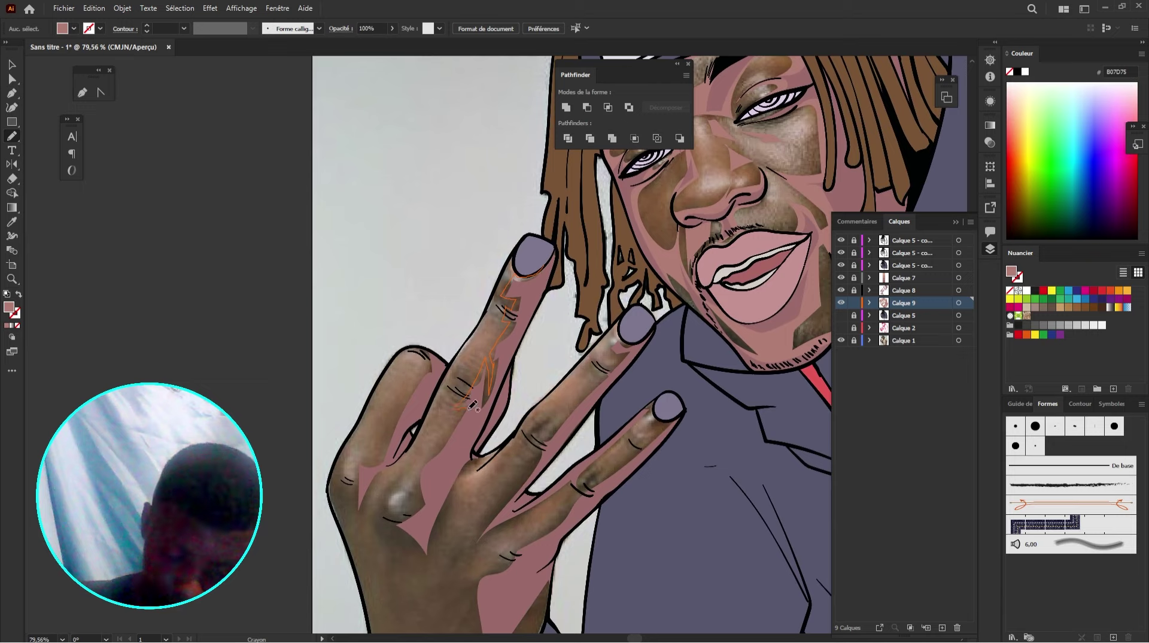
mouse_move(456, 428)
left_mouse_down()
mouse_move(424, 492)
mouse_move(394, 518)
mouse_move(428, 567)
mouse_move(454, 504)
left_mouse_up()
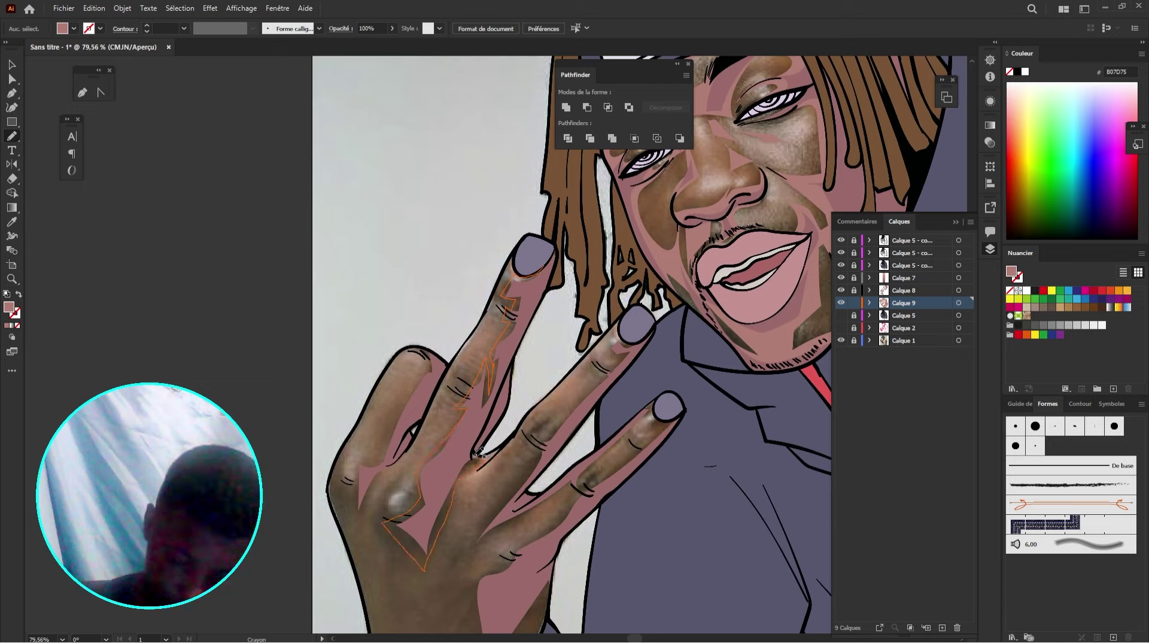
left_click_drag(507, 384, 538, 281)
Step: Draw mid-tone shapes along the folded finger and bordering the shadows on the neighbouring raised finger
scroll(538, 280, "down", 2)
scroll(539, 280, "left", 2)
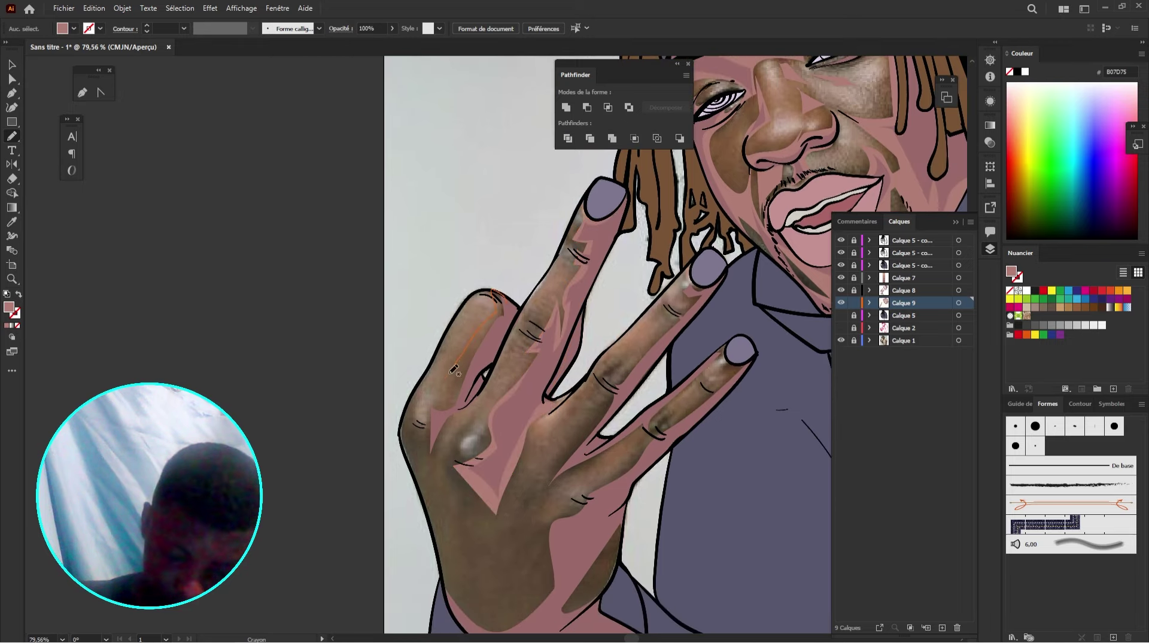
mouse_move(437, 400)
left_mouse_down()
mouse_move(428, 458)
mouse_move(504, 302)
left_mouse_up()
mouse_move(589, 510)
left_mouse_down()
mouse_move(567, 351)
mouse_move(544, 405)
left_mouse_up()
mouse_move(666, 183)
left_mouse_down()
mouse_move(641, 181)
mouse_move(554, 312)
mouse_move(611, 306)
left_mouse_up()
scroll(669, 184, "down", 2)
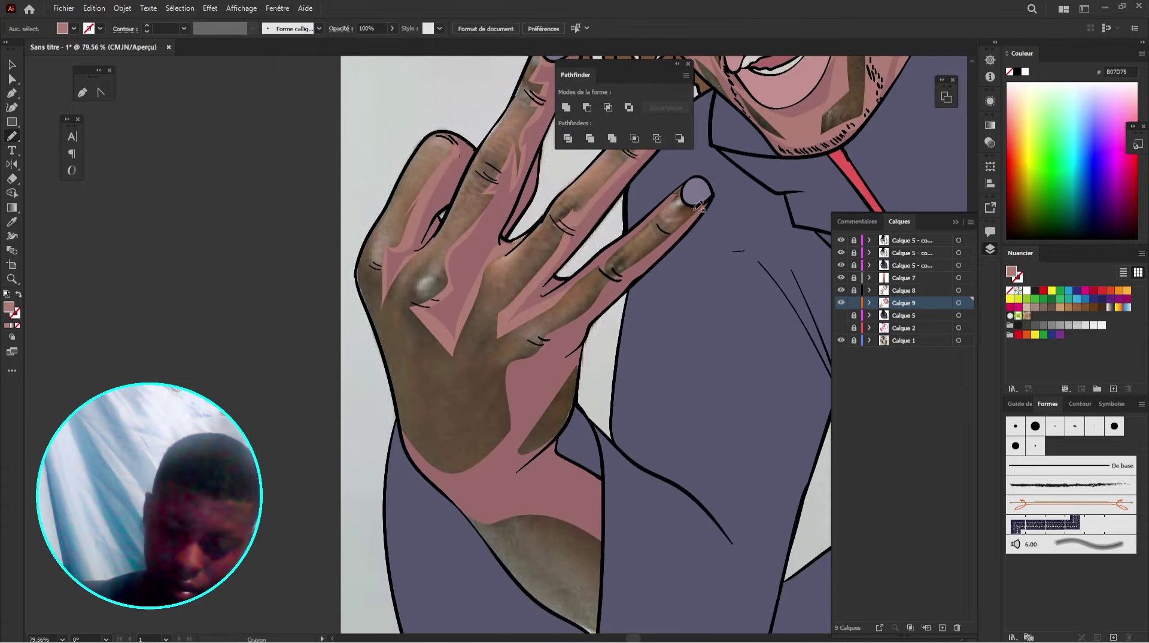
Step: Draw mid-tone shapes along the smallest raised finger, the edge of the hand and the wrist
left_click_drag(697, 207, 615, 269)
mouse_move(526, 352)
left_mouse_down()
mouse_move(481, 416)
mouse_move(412, 345)
mouse_move(396, 387)
mouse_move(527, 483)
mouse_move(578, 390)
left_mouse_up()
left_click_drag(707, 216, 705, 208)
left_click_drag(707, 216, 651, 144)
mouse_move(396, 423)
left_mouse_down()
mouse_move(505, 470)
mouse_move(396, 422)
left_mouse_up()
left_click_drag(682, 372, 455, 448)
left_click_drag(815, 507, 554, 325)
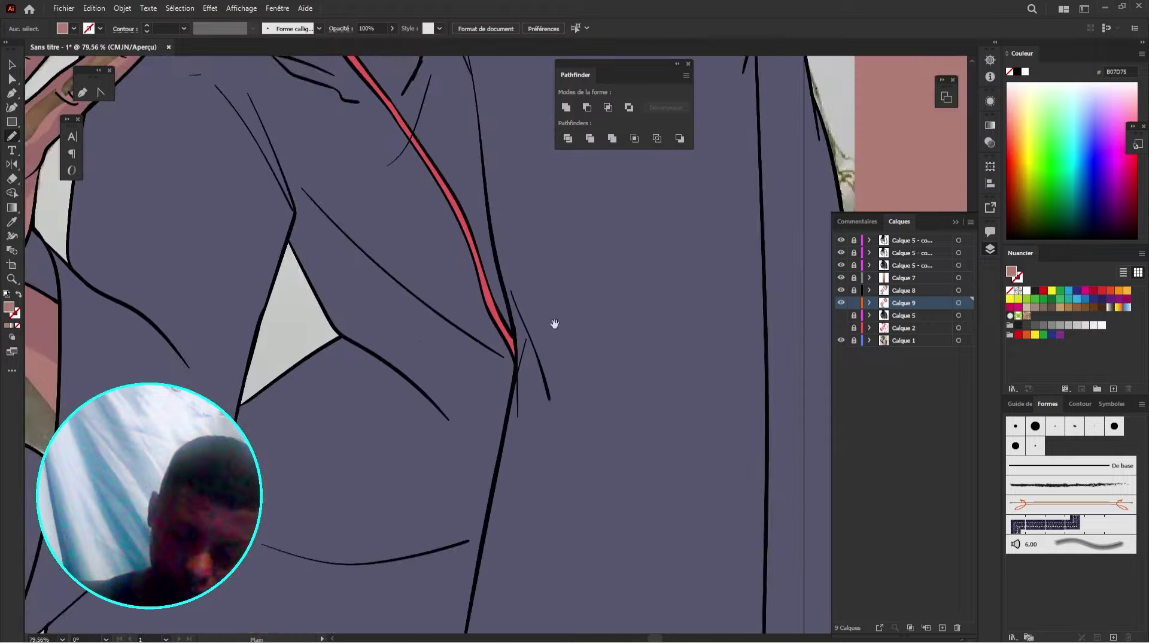
left_click_drag(676, 516, 675, 459)
left_click_drag(551, 234, 565, 354)
left_click_drag(381, 117, 486, 356)
key("n")
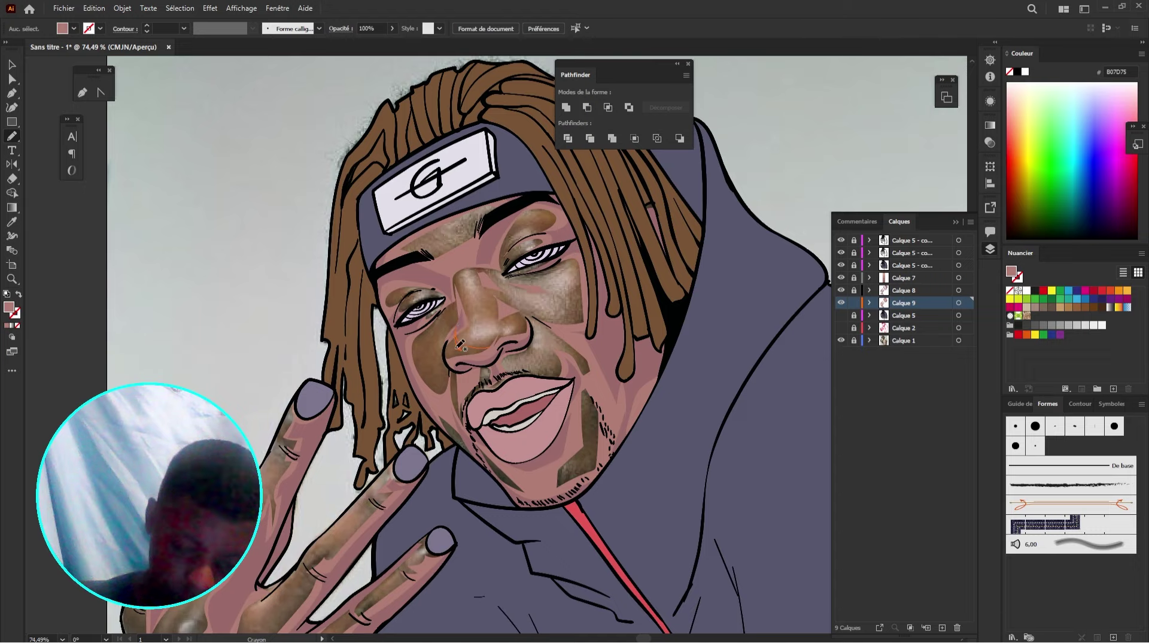
Step: Add a new layer directly beneath Calque 9 and sample the palette's second-lightest skin shade, C5907E, as the fill
left_click_drag(460, 345, 461, 346)
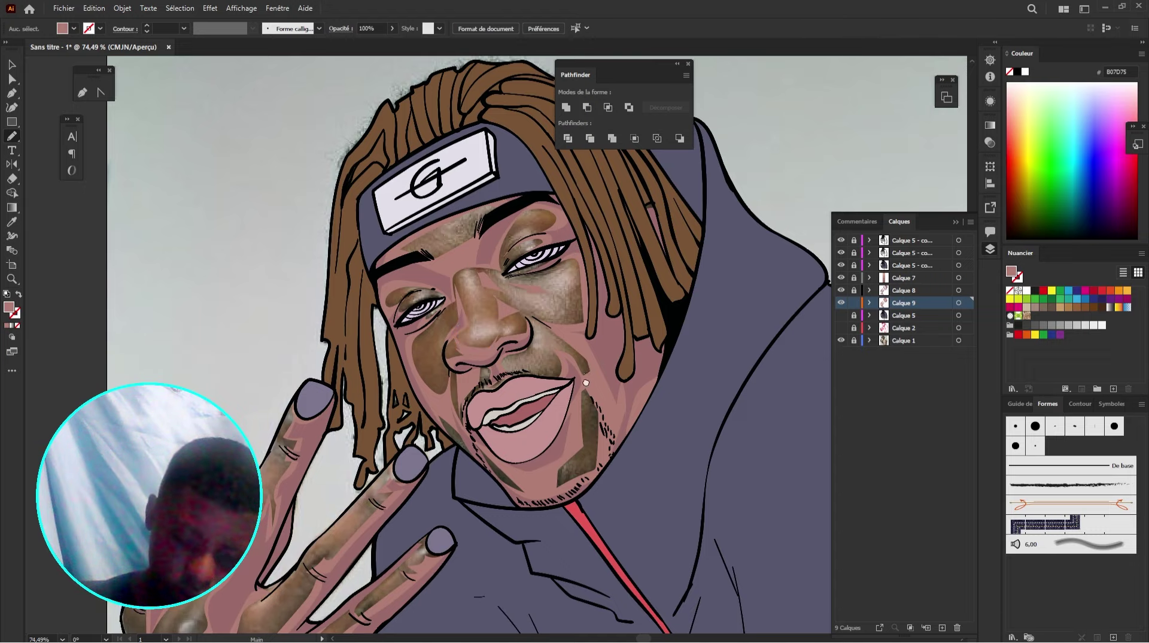
mouse_move(586, 382)
left_mouse_down()
mouse_move(605, 415)
mouse_move(578, 381)
left_mouse_up()
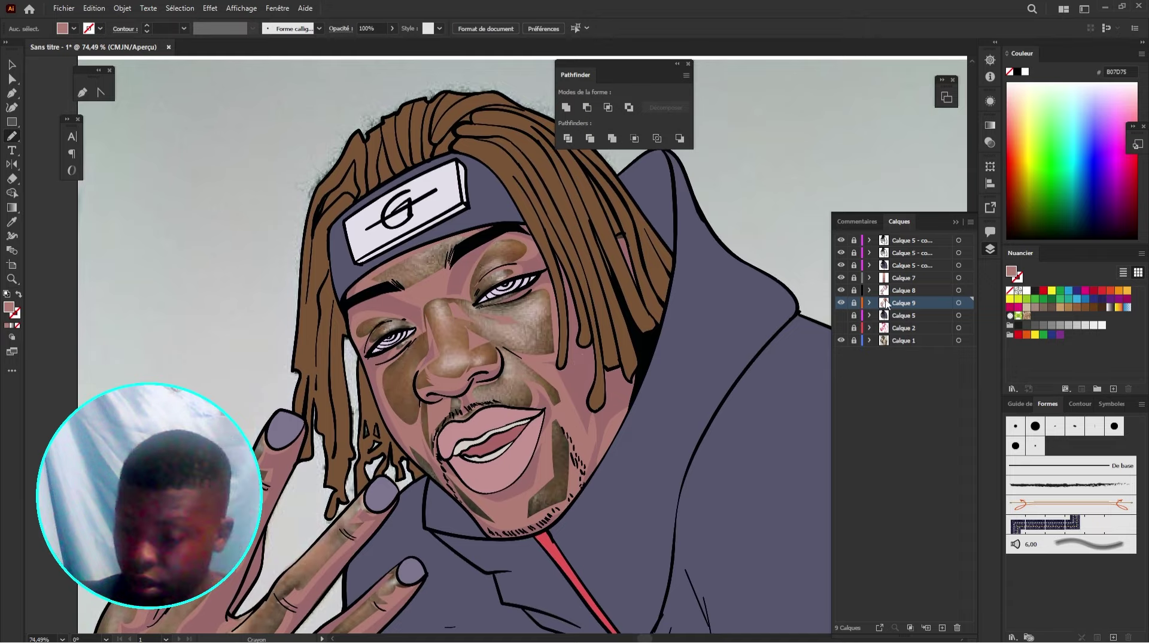
left_click(909, 315)
left_click(941, 626)
left_click_drag(698, 500, 403, 328)
left_click_drag(616, 372, 603, 372)
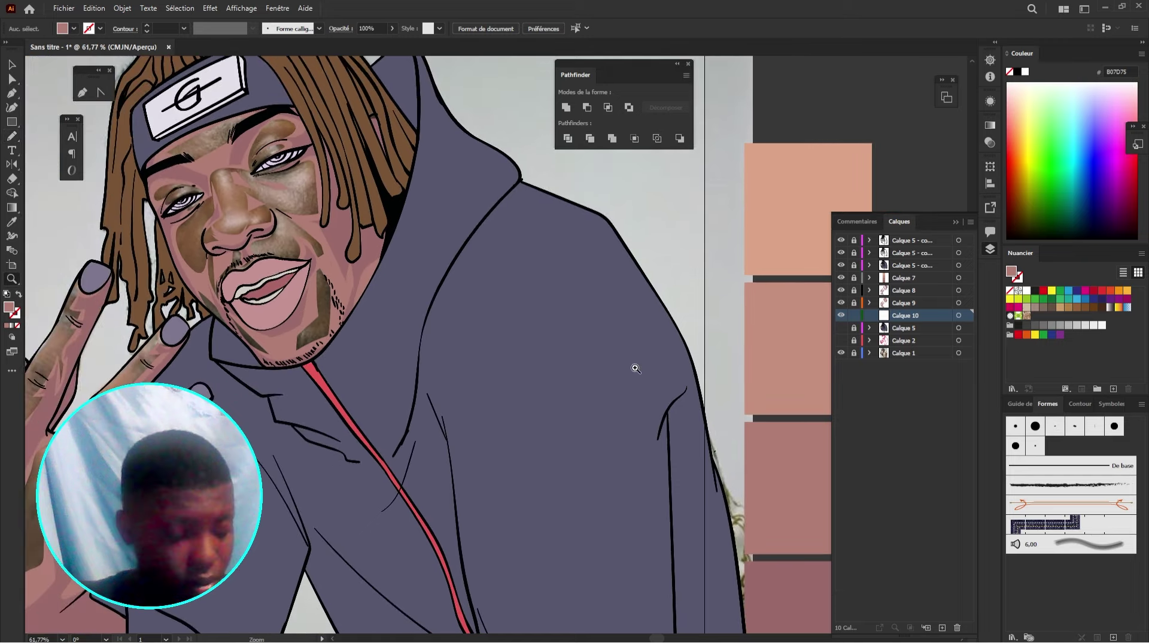
key("i")
left_click(794, 360)
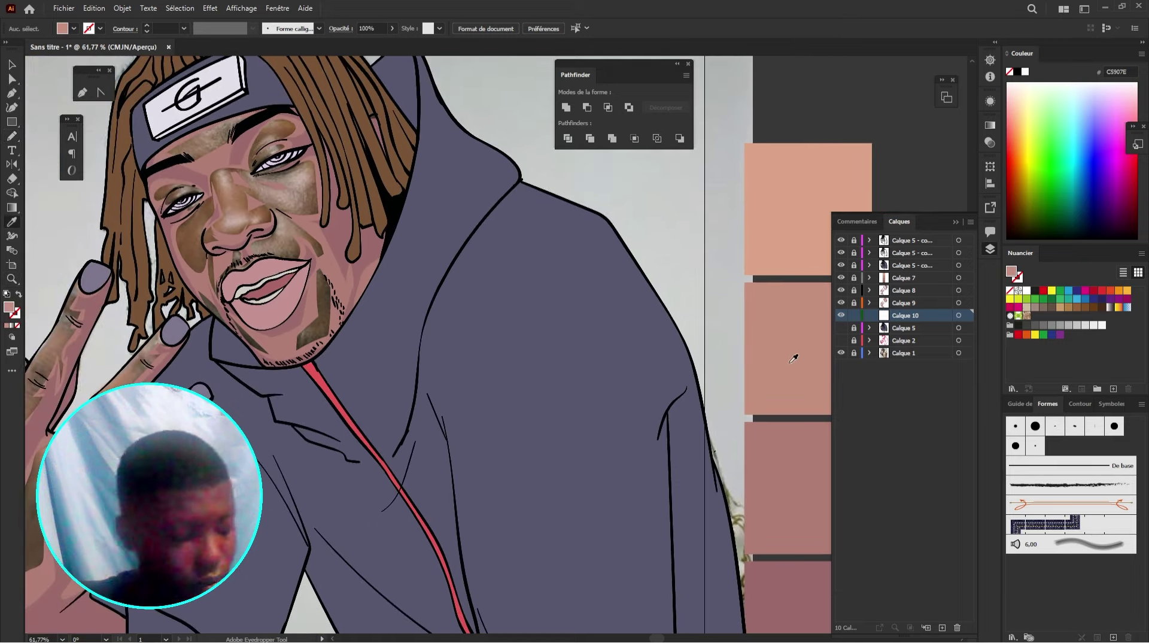
Step: Draw lighter mid-tone shapes freehand over the right-hand eyelid and around the brow and forehead
key("n")
left_click_drag(622, 334, 675, 405)
mouse_move(586, 322)
left_mouse_down()
mouse_move(657, 409)
mouse_move(748, 428)
left_mouse_up()
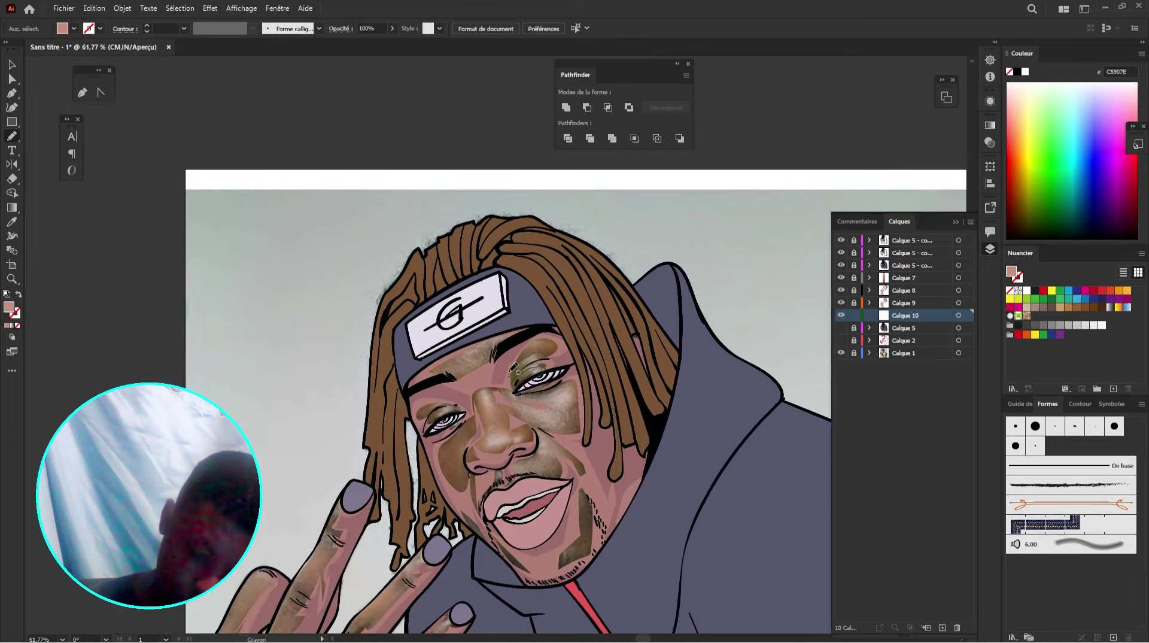
mouse_move(559, 362)
left_mouse_down()
mouse_move(559, 373)
mouse_move(586, 375)
left_mouse_up()
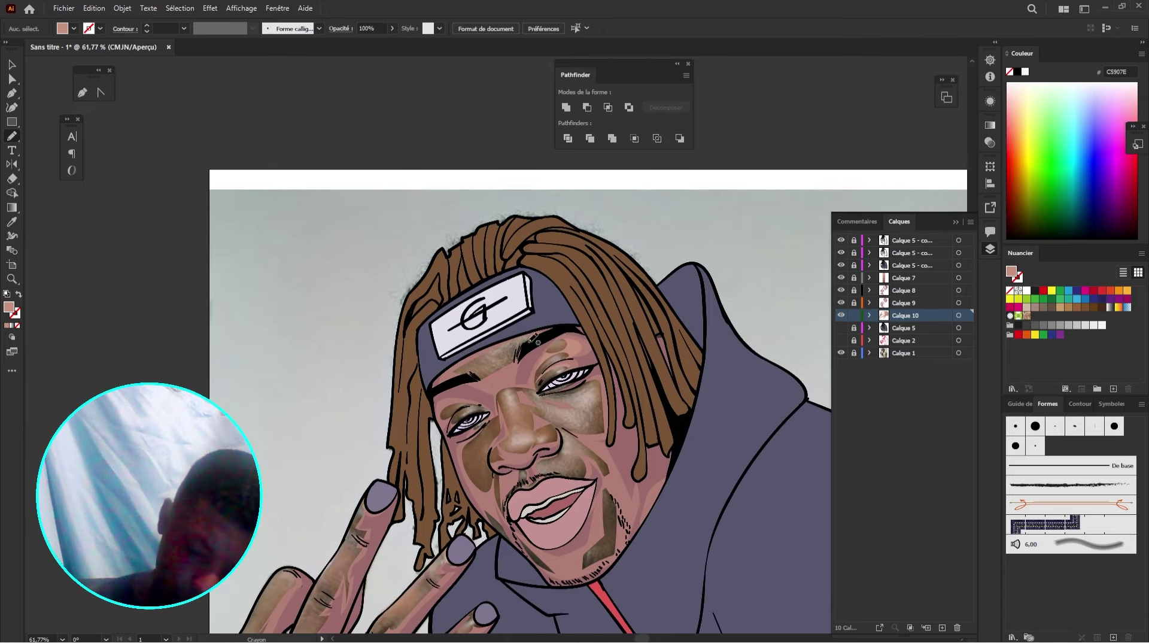
mouse_move(491, 376)
left_mouse_down()
mouse_move(457, 377)
mouse_move(477, 350)
left_mouse_up()
left_click_drag(589, 397, 565, 375)
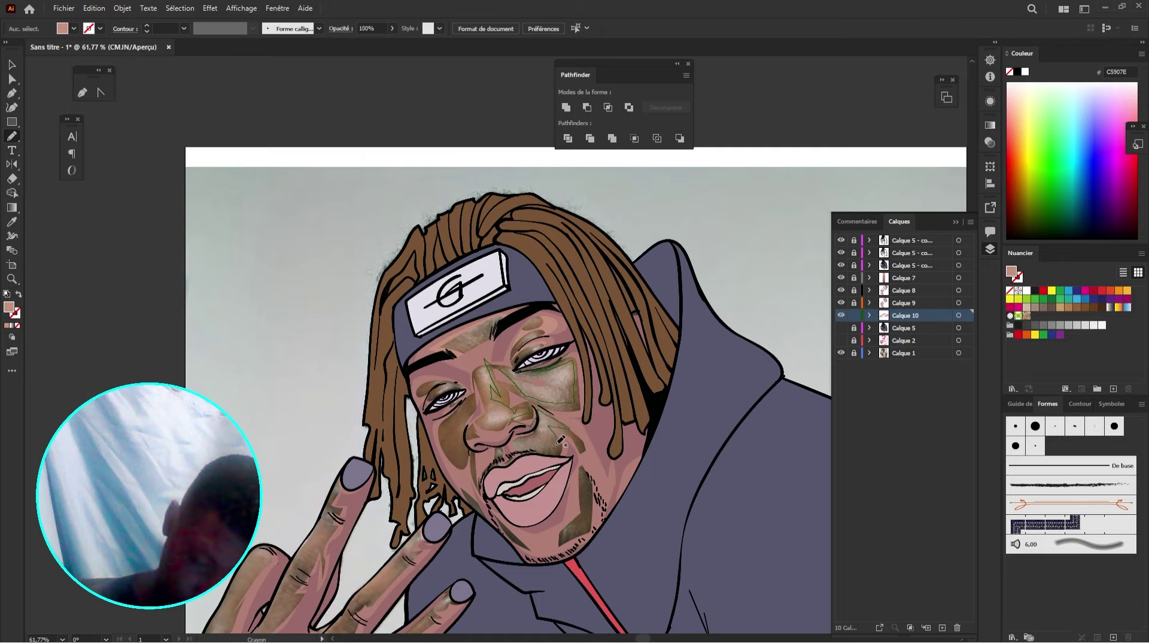
Step: Draw lighter mid-tone shapes over the nose, cheeks, mouth surroundings and chin, bordering the existing mid-tones
left_click_drag(603, 379, 600, 372)
left_click_drag(601, 372, 596, 338)
mouse_move(571, 423)
left_mouse_down()
mouse_move(562, 471)
mouse_move(573, 423)
left_mouse_up()
left_click_drag(578, 428, 570, 379)
mouse_move(477, 428)
left_mouse_down()
mouse_move(510, 419)
mouse_move(493, 417)
mouse_move(562, 468)
left_mouse_up()
mouse_move(469, 297)
left_mouse_down()
mouse_move(484, 448)
mouse_move(573, 294)
mouse_move(600, 290)
left_mouse_up()
left_click_drag(514, 423, 563, 422)
Step: Draw lighter mid-tone shapes along the tallest raised finger and around the knuckle below it
mouse_move(492, 451)
left_mouse_down()
mouse_move(639, 289)
mouse_move(644, 334)
left_mouse_up()
left_click_drag(572, 254, 553, 282)
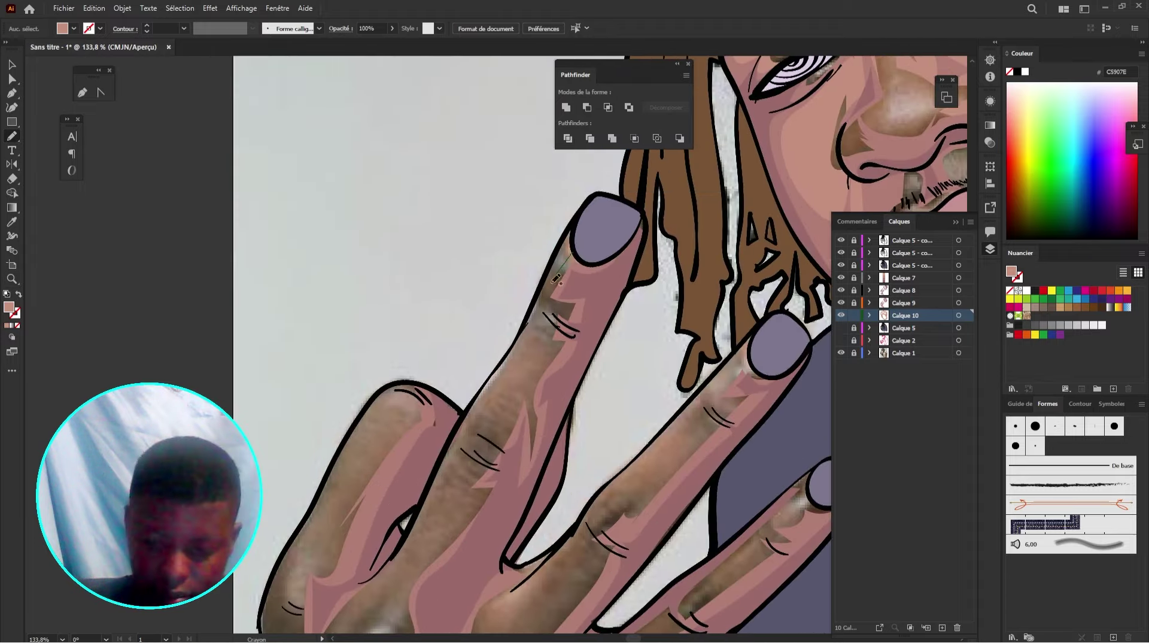
mouse_move(488, 494)
left_mouse_down()
mouse_move(579, 341)
mouse_move(577, 260)
left_mouse_up()
mouse_move(512, 501)
left_mouse_down()
mouse_move(549, 331)
mouse_move(419, 444)
mouse_move(383, 518)
left_mouse_up()
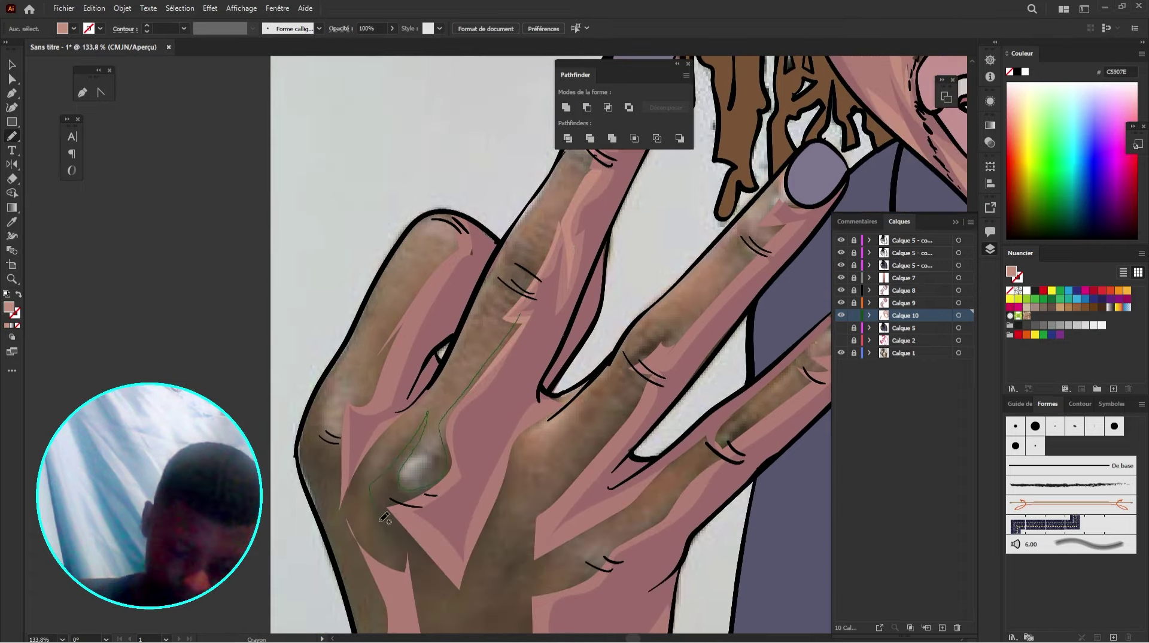
left_click_drag(370, 580, 520, 318)
Step: Draw lighter mid-tone shapes across the back of the hand, bordering its shadows toward the wrist
left_click_drag(568, 362, 550, 363)
mouse_move(593, 445)
left_mouse_down()
mouse_move(521, 333)
mouse_move(471, 374)
left_mouse_up()
mouse_move(550, 380)
left_mouse_down()
mouse_move(469, 449)
mouse_move(514, 308)
mouse_move(341, 411)
mouse_move(254, 356)
mouse_move(399, 579)
mouse_move(370, 470)
mouse_move(482, 463)
left_mouse_up()
mouse_move(534, 401)
left_mouse_down()
mouse_move(556, 392)
mouse_move(555, 454)
left_mouse_up()
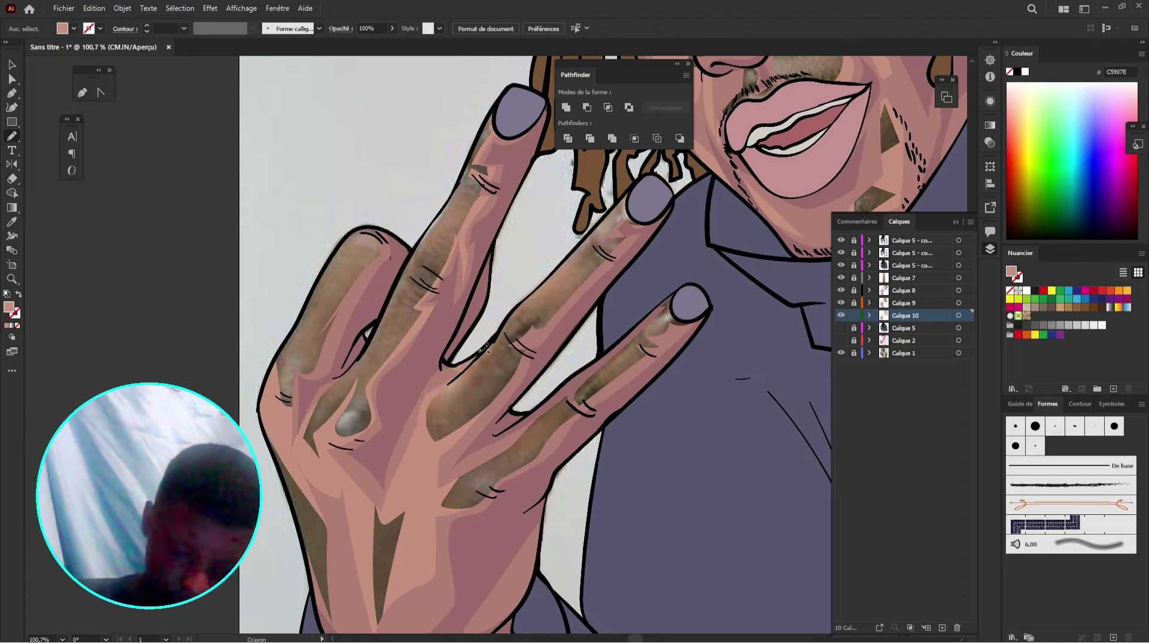
Step: Draw lighter mid-tone shapes along the middle raised finger and beside the neighbouring knuckles
mouse_move(504, 361)
left_mouse_down()
mouse_move(538, 305)
mouse_move(593, 270)
left_mouse_up()
mouse_move(615, 220)
left_mouse_down()
mouse_move(619, 255)
mouse_move(427, 446)
left_mouse_up()
left_click_drag(431, 455, 502, 370)
left_click_drag(361, 371, 383, 486)
left_click_drag(341, 361, 361, 370)
Step: Add lighter mid-tone shapes on the face along the cheek beside the hanging locks and near the mouth
left_click_drag(555, 599, 415, 416)
left_click_drag(574, 395, 558, 395)
left_click(558, 395, "alt")
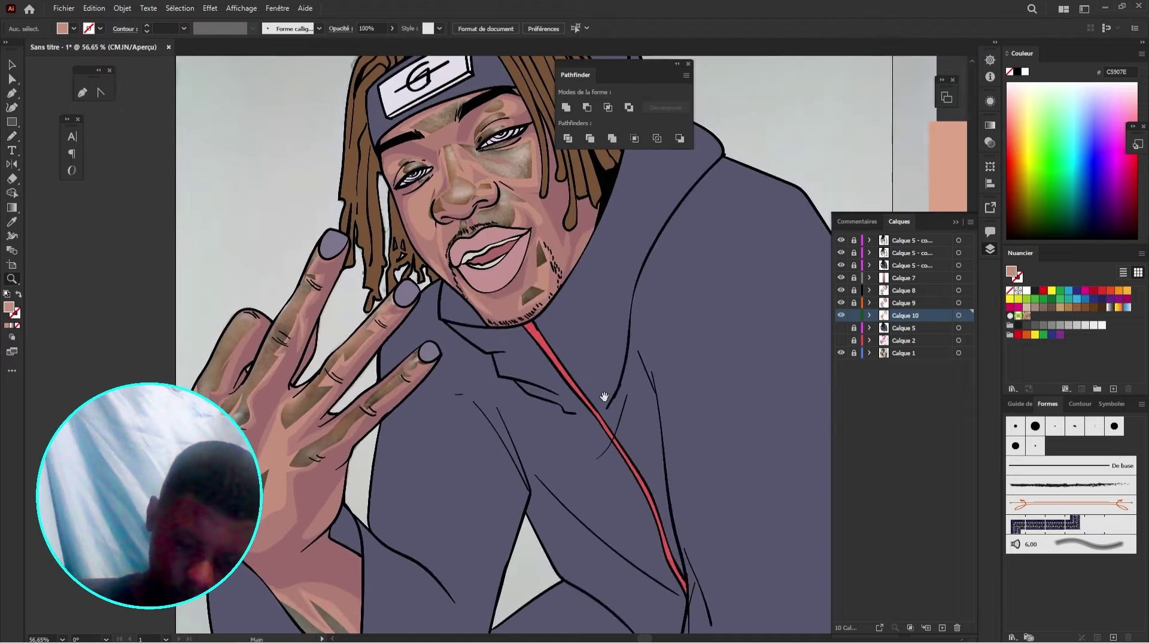
left_click_drag(598, 345, 638, 498)
left_click_drag(600, 380, 648, 453)
key("n")
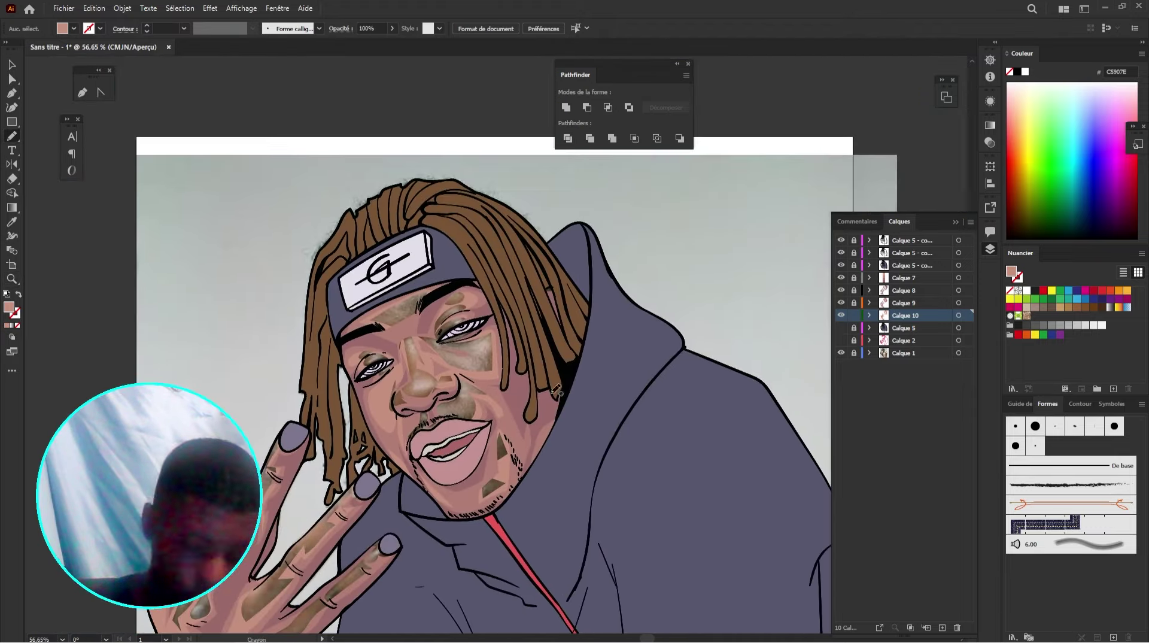
mouse_move(491, 364)
left_mouse_down()
mouse_move(467, 349)
mouse_move(493, 367)
mouse_move(453, 366)
left_mouse_up()
left_click_drag(557, 362, 540, 328)
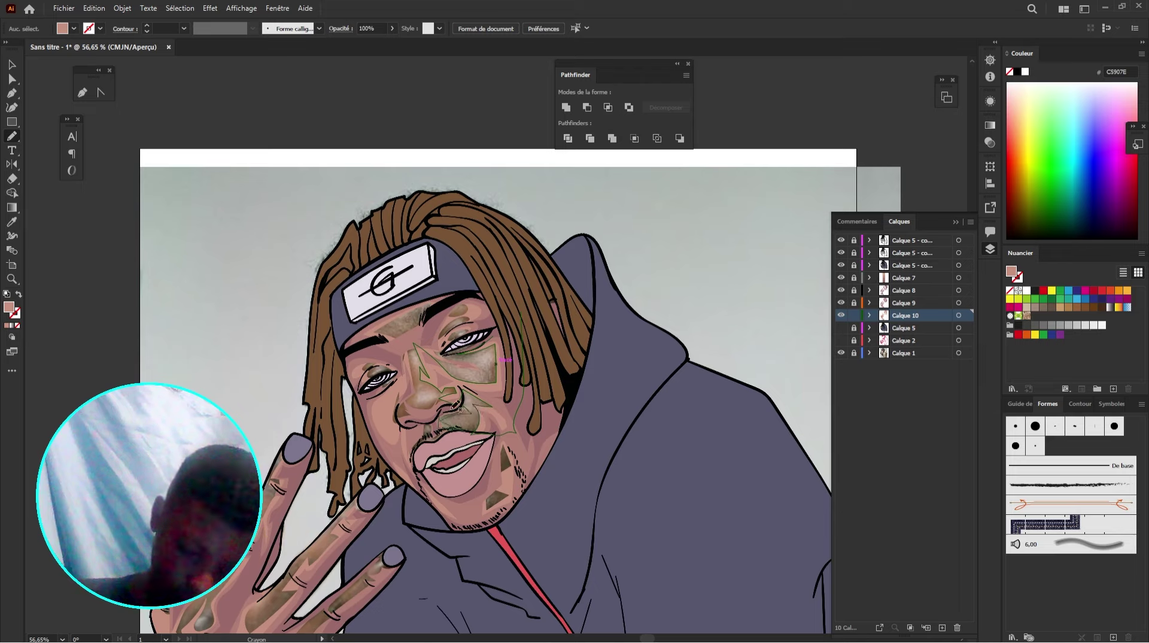
Step: Hide the reference photo layer Calque 1 and show the base skin layer Calque 5
left_click(915, 322)
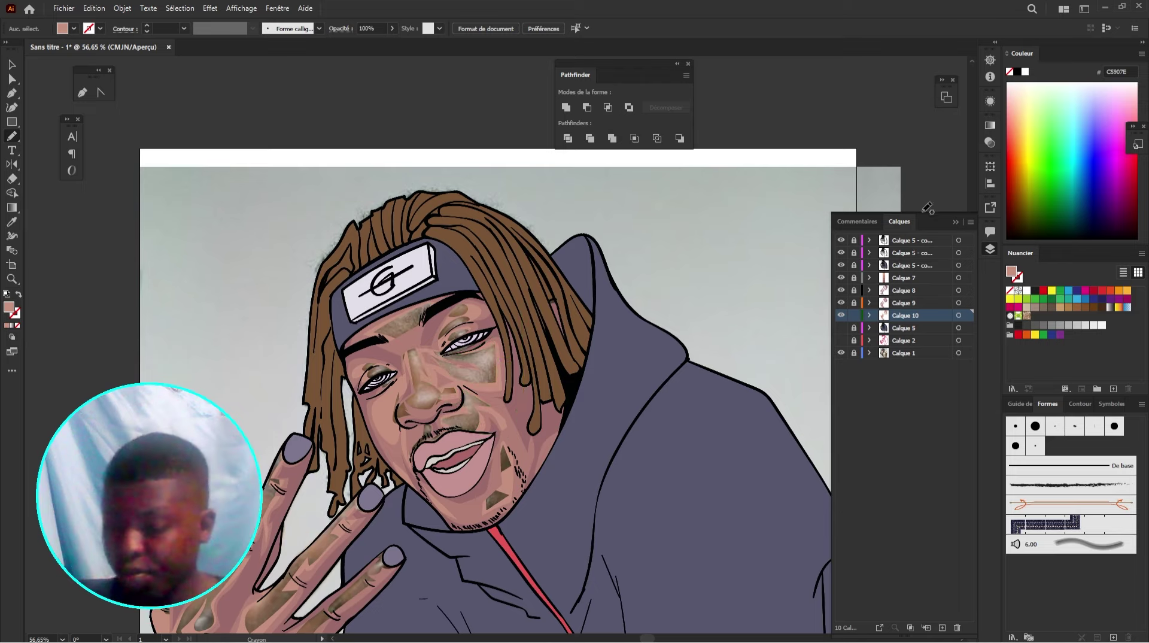
left_click(853, 352)
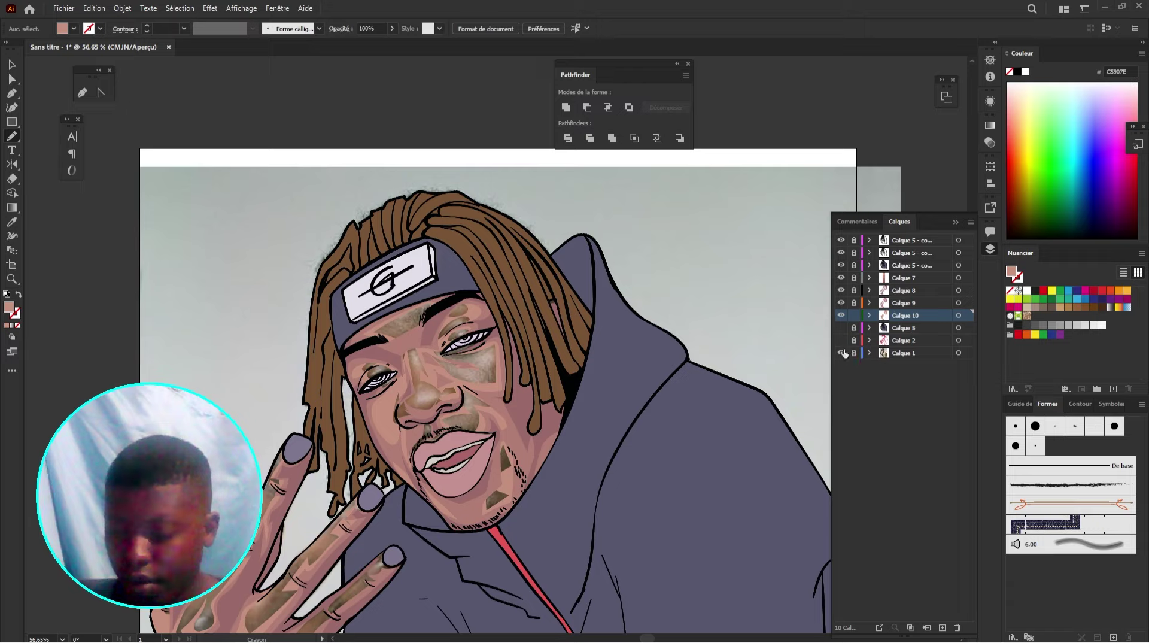
left_click(842, 328)
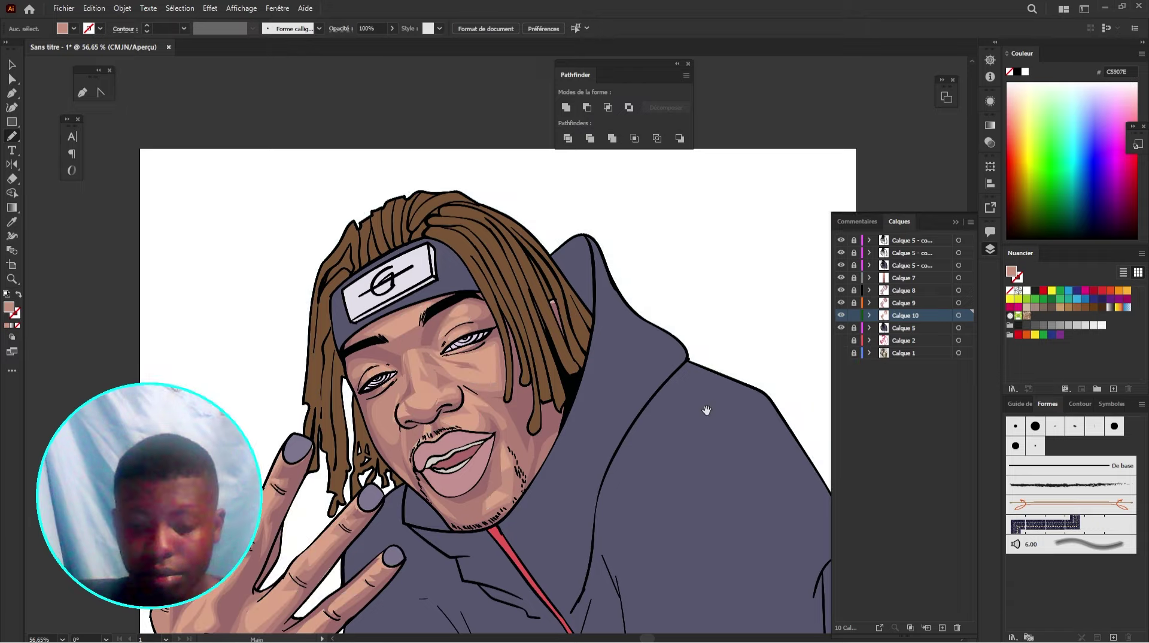
Step: Examine the shaded skin on the face and hand next to the palette swatches with the reference photo hidden
left_click_drag(706, 410, 554, 219)
key("ctrl+space")
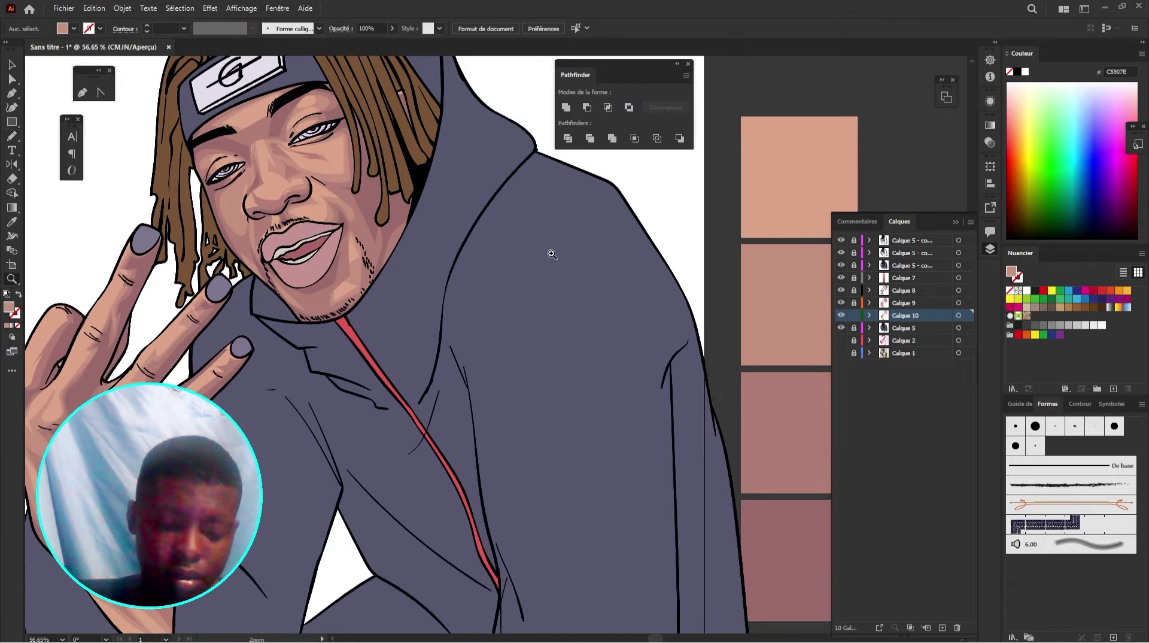
scroll(552, 254, "down", 1)
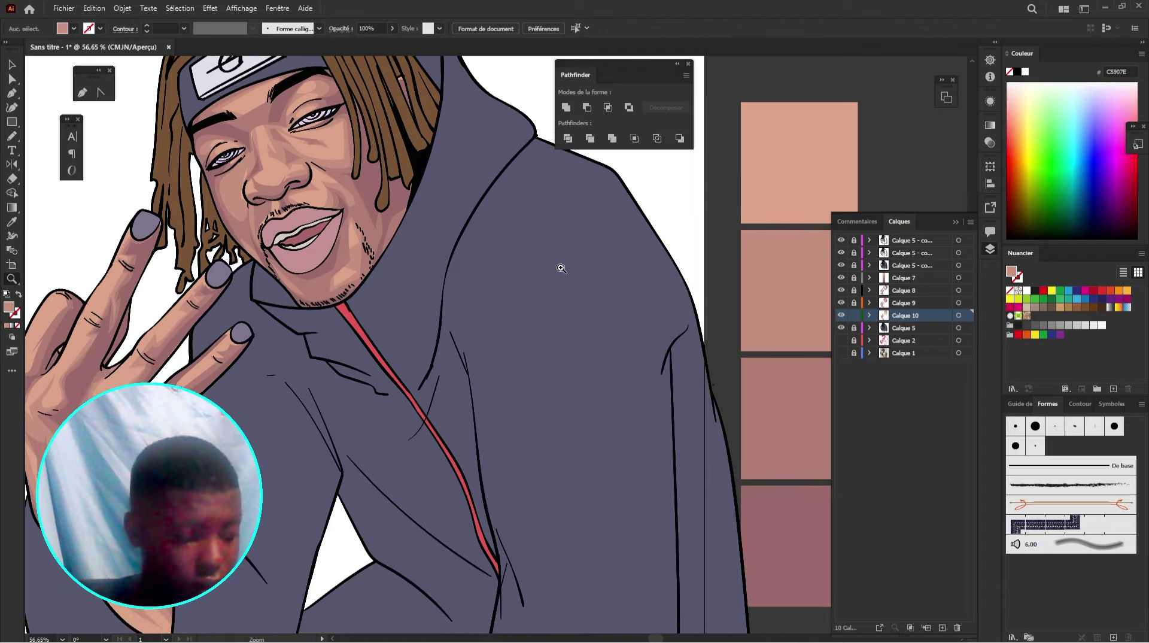
left_click(561, 272, "alt")
left_click(560, 272, "alt")
left_click_drag(565, 321, 454, 338)
left_click(443, 340)
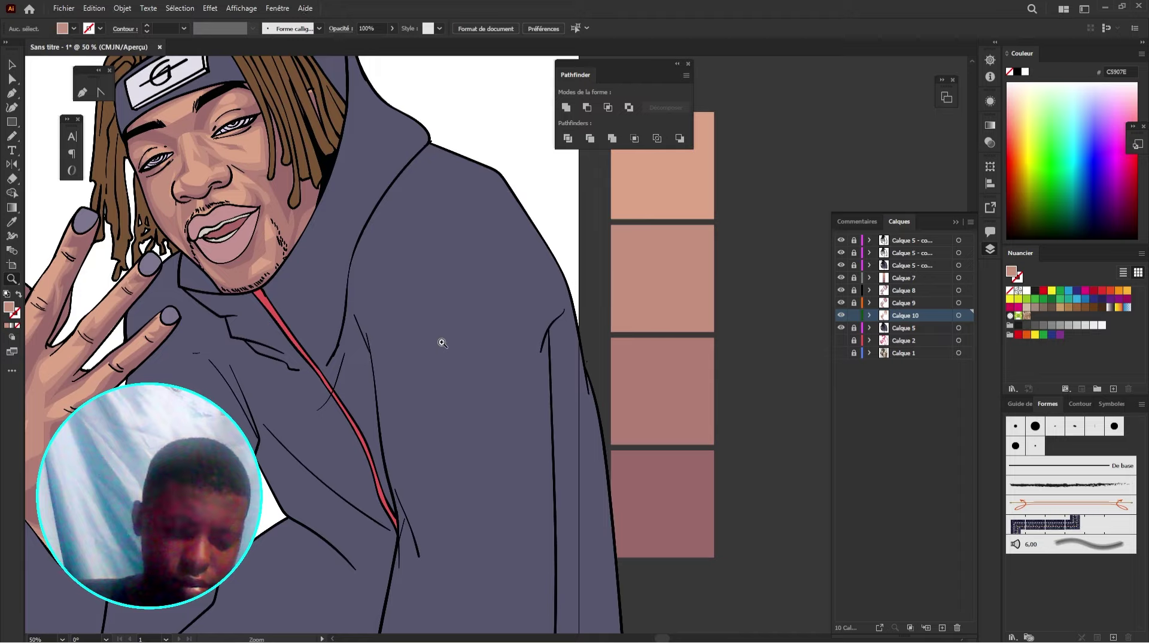
left_click_drag(446, 365, 521, 371)
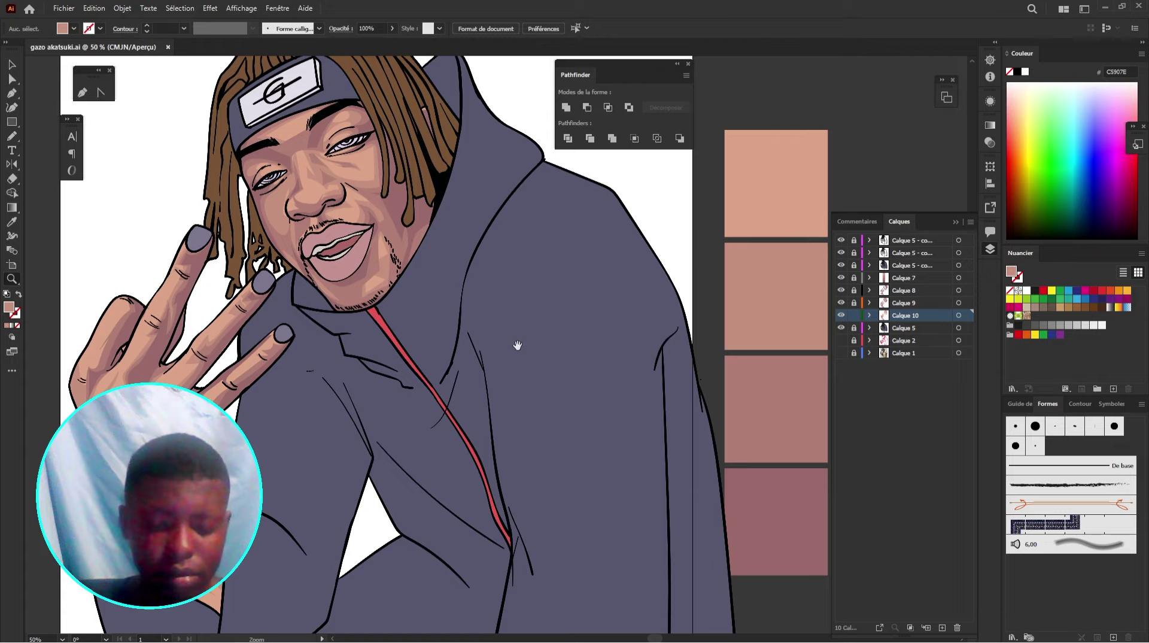
left_click_drag(518, 345, 514, 406)
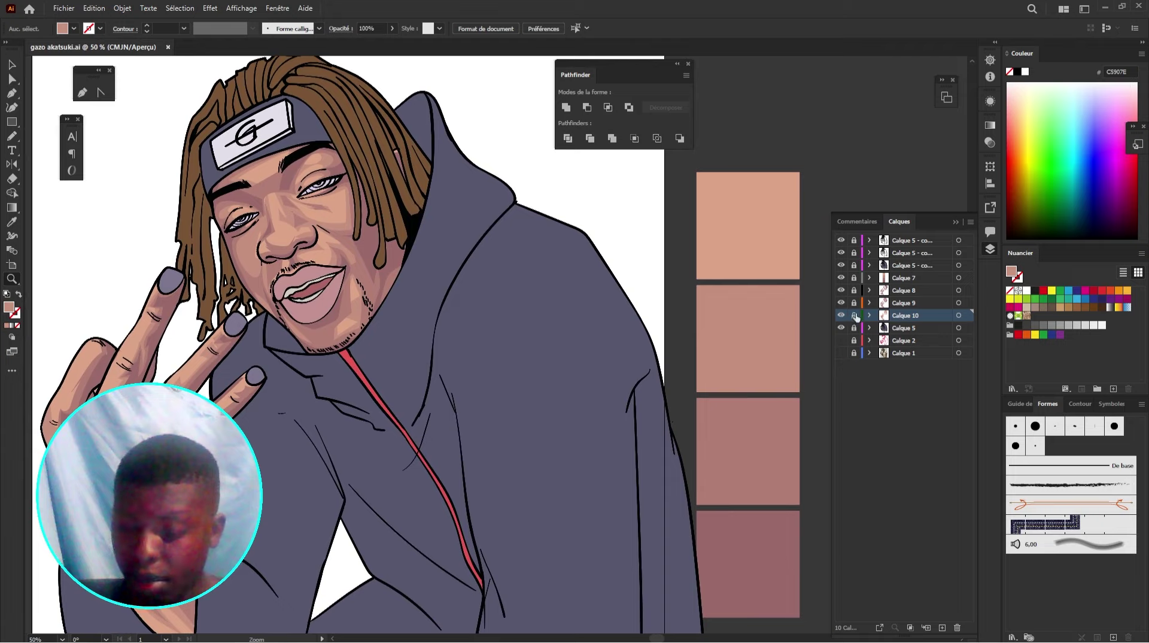
Step: Lock Calque 10 and add a new layer directly above the lowest Calque 5 copy
left_click(911, 268)
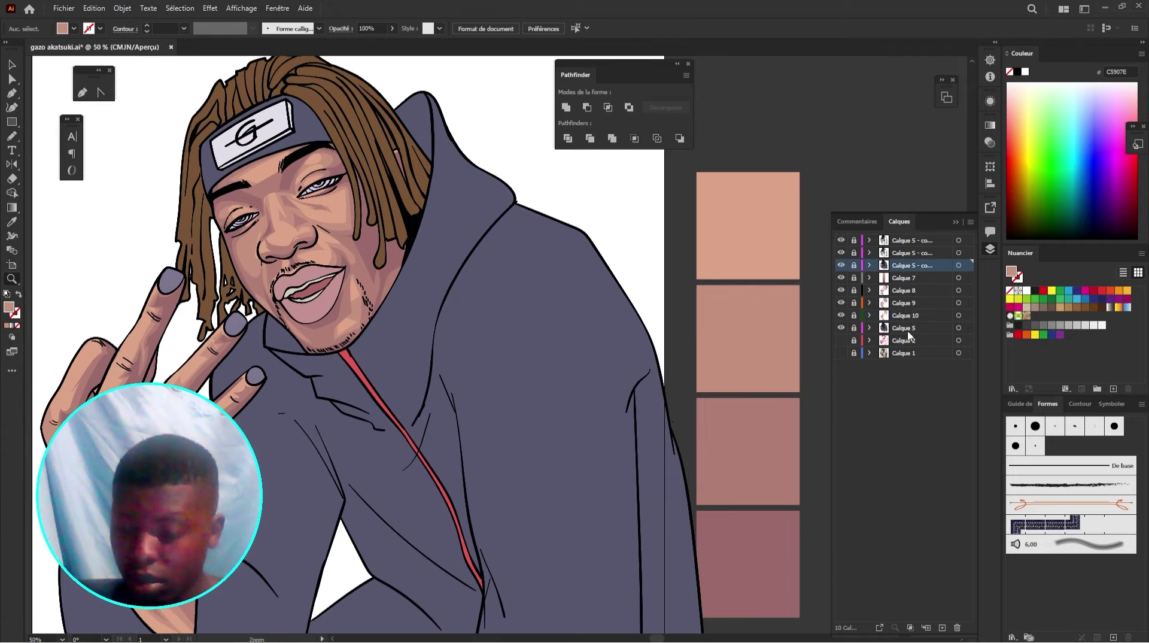
left_click(942, 627)
Step: Sample the hoodie's colour and darken the fill to a deep blue-grey for shading the garment
key("i")
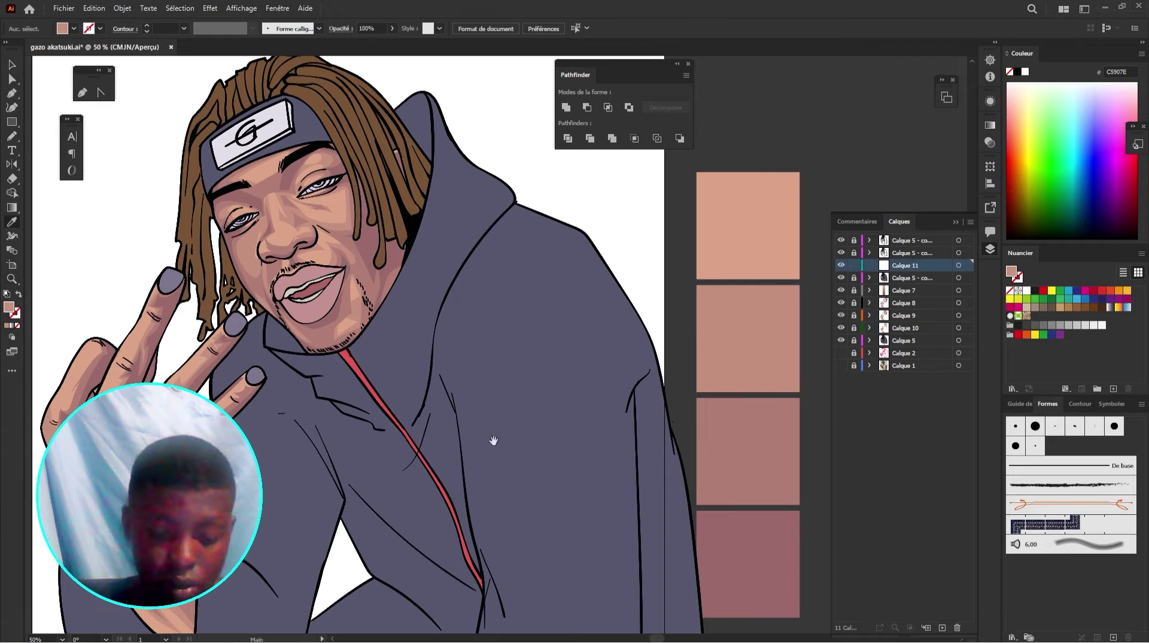
left_click_drag(496, 442, 435, 377)
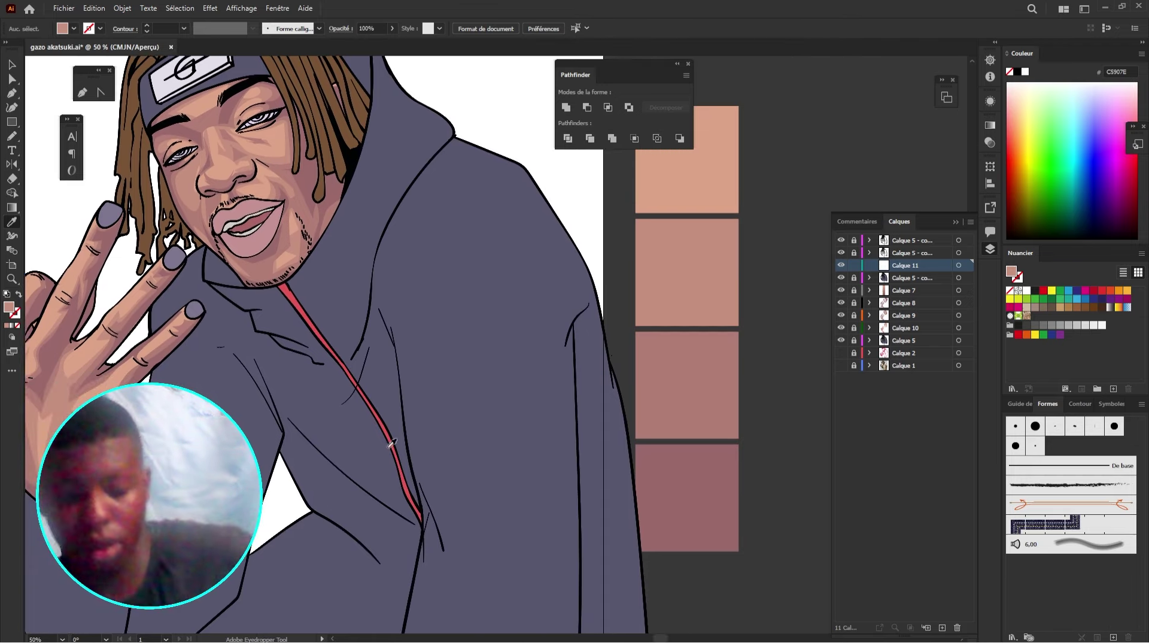
left_click_drag(260, 349, 209, 381)
left_click_drag(268, 425, 390, 448)
scroll(352, 383, "down", 2)
left_click(423, 438)
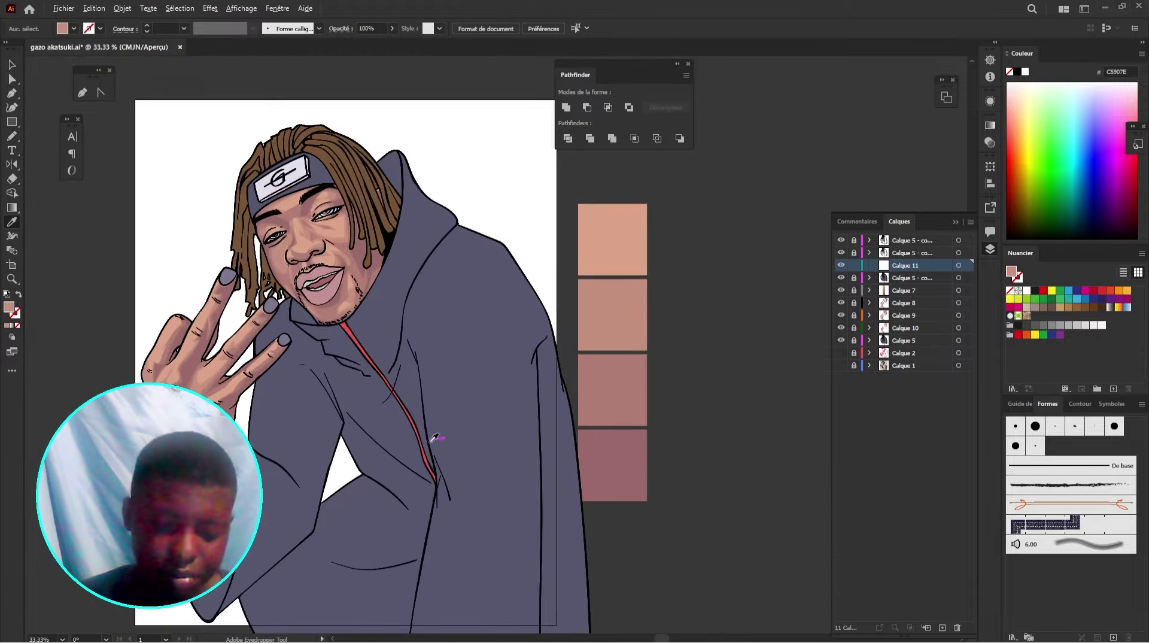
key("ctrl+plus")
key("ctrl+plus")
left_click_drag(258, 381, 413, 375)
left_click_drag(268, 423, 311, 420)
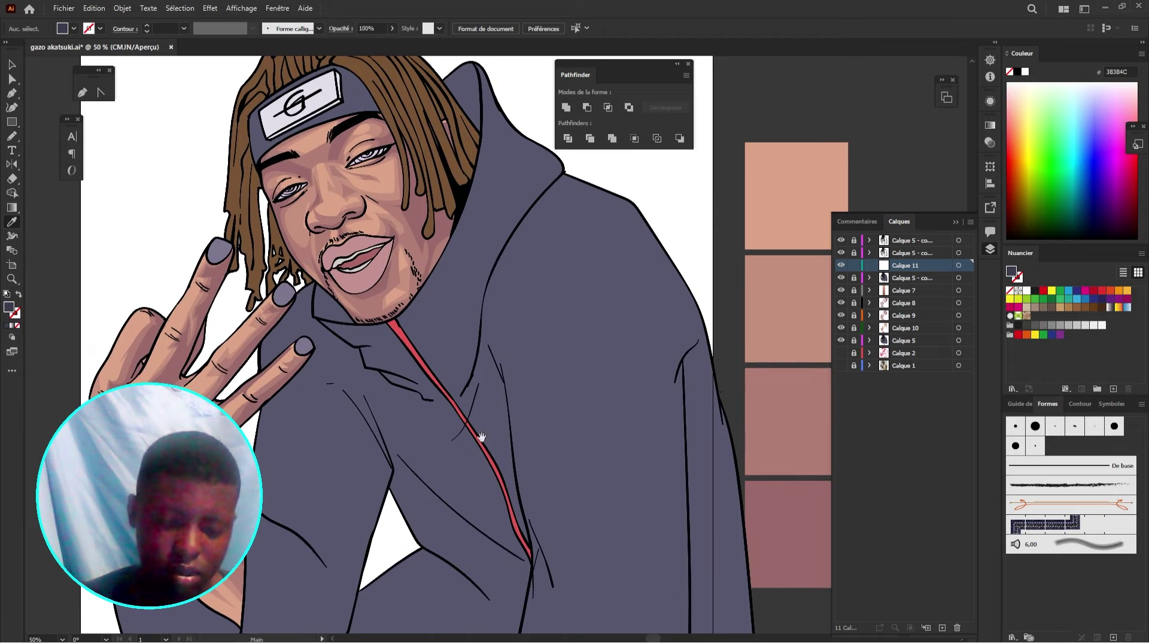
left_click_drag(481, 438, 369, 443)
left_click_drag(340, 159, 415, 316)
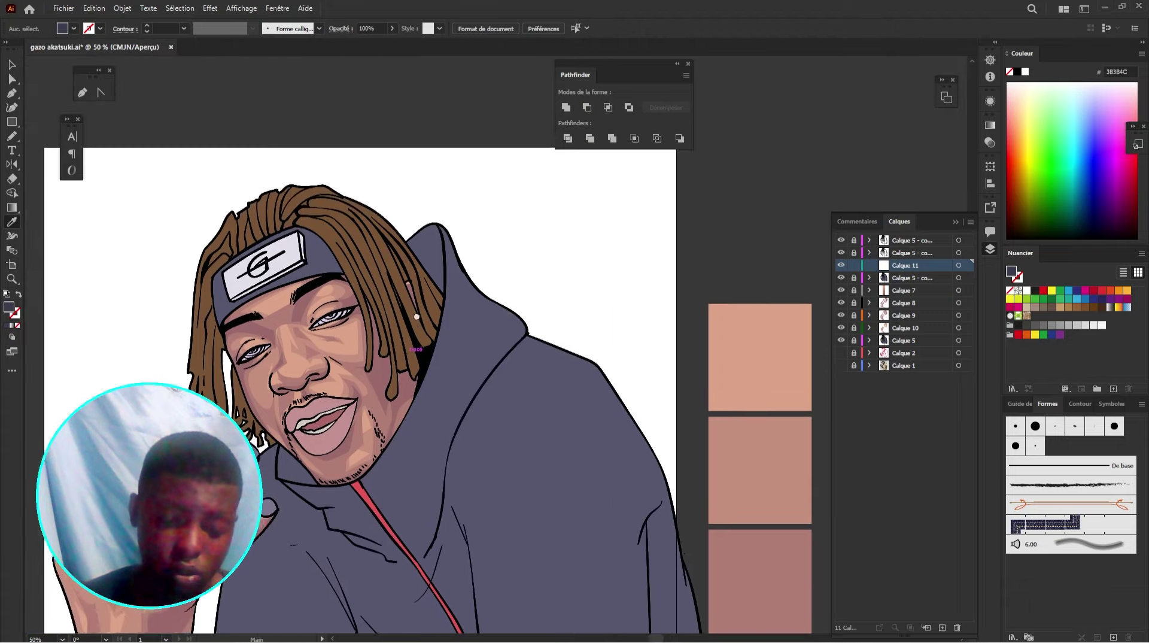
Step: Draw a dark shadow shape with the Pencil over the inside of the raised hood, beside the dreadlocks
scroll(446, 283, "up", 2)
key("n")
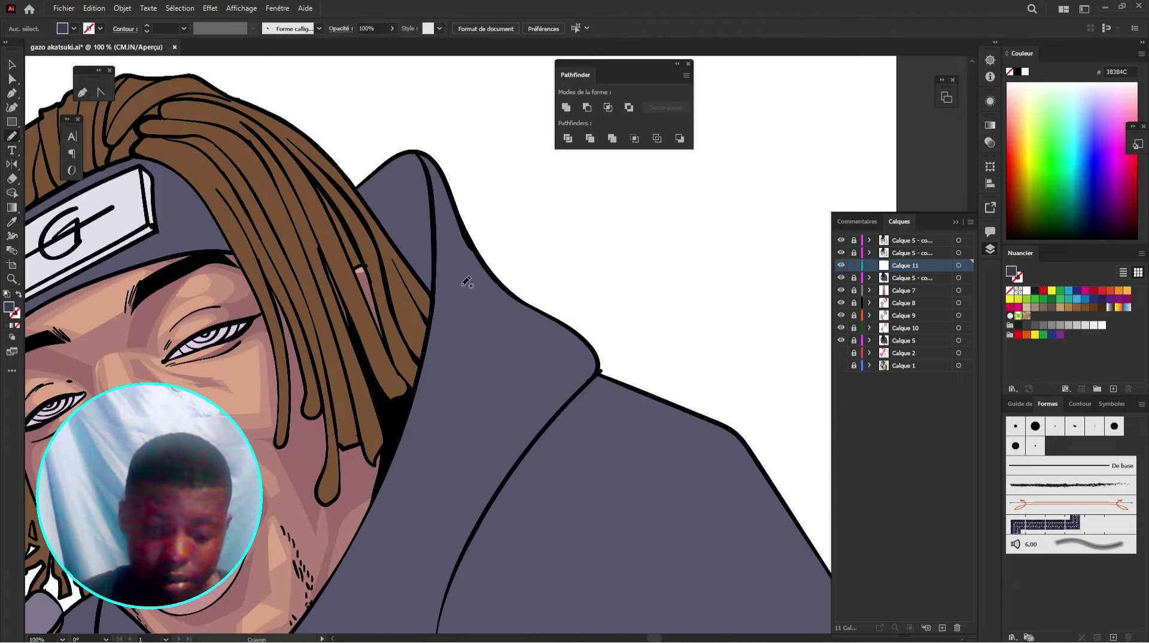
mouse_move(354, 191)
left_mouse_down()
mouse_move(421, 154)
mouse_move(434, 209)
mouse_move(421, 286)
left_mouse_up()
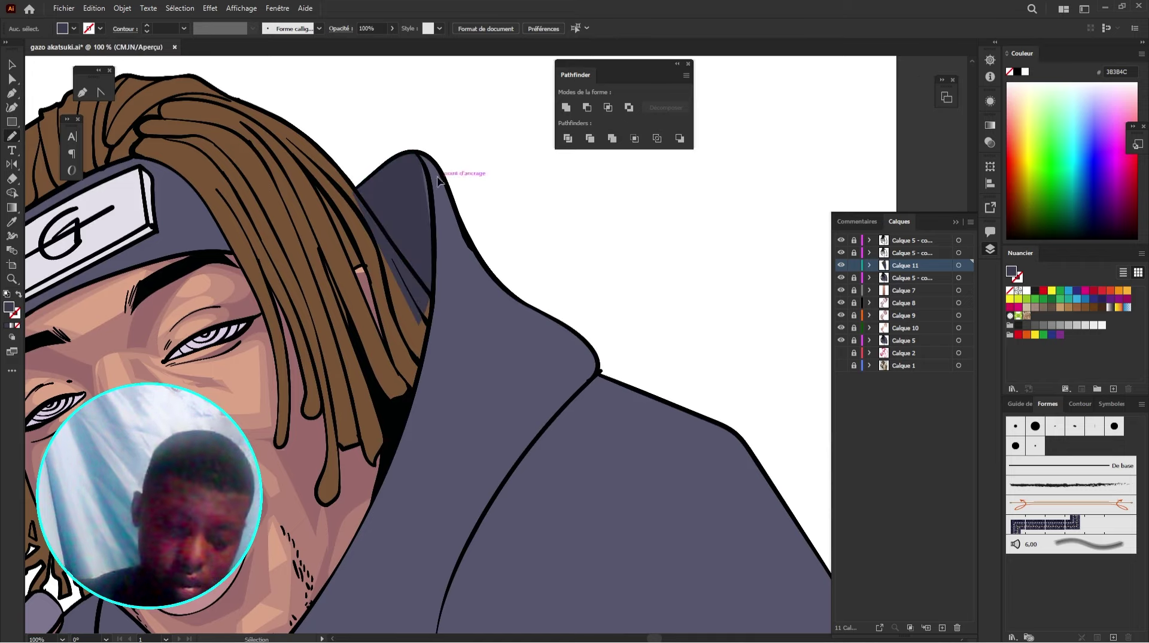
key("ctrl+z")
mouse_move(358, 187)
left_mouse_down()
mouse_move(421, 273)
mouse_move(434, 204)
left_mouse_up()
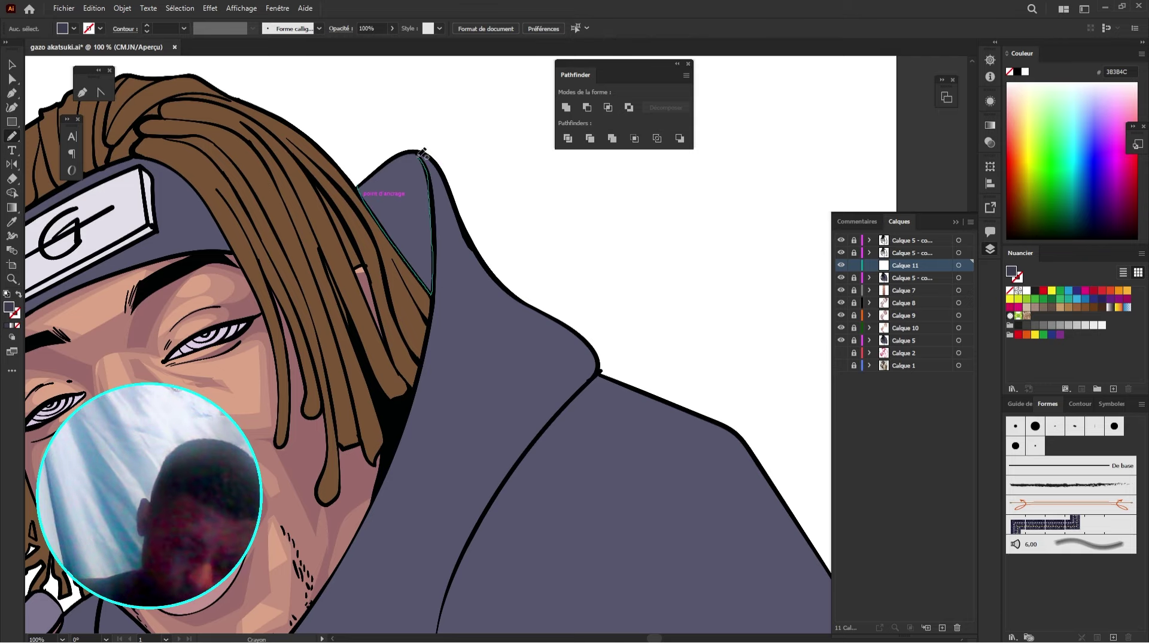
left_click_drag(381, 169, 369, 180)
Step: Fill the inside of the collar beneath the left side of the jaw with a dark freehand shadow
key("space")
mouse_move(498, 293)
left_mouse_down()
mouse_move(508, 226)
mouse_move(557, 129)
left_mouse_up()
mouse_move(521, 324)
left_mouse_down()
mouse_move(571, 275)
mouse_move(563, 251)
left_mouse_up()
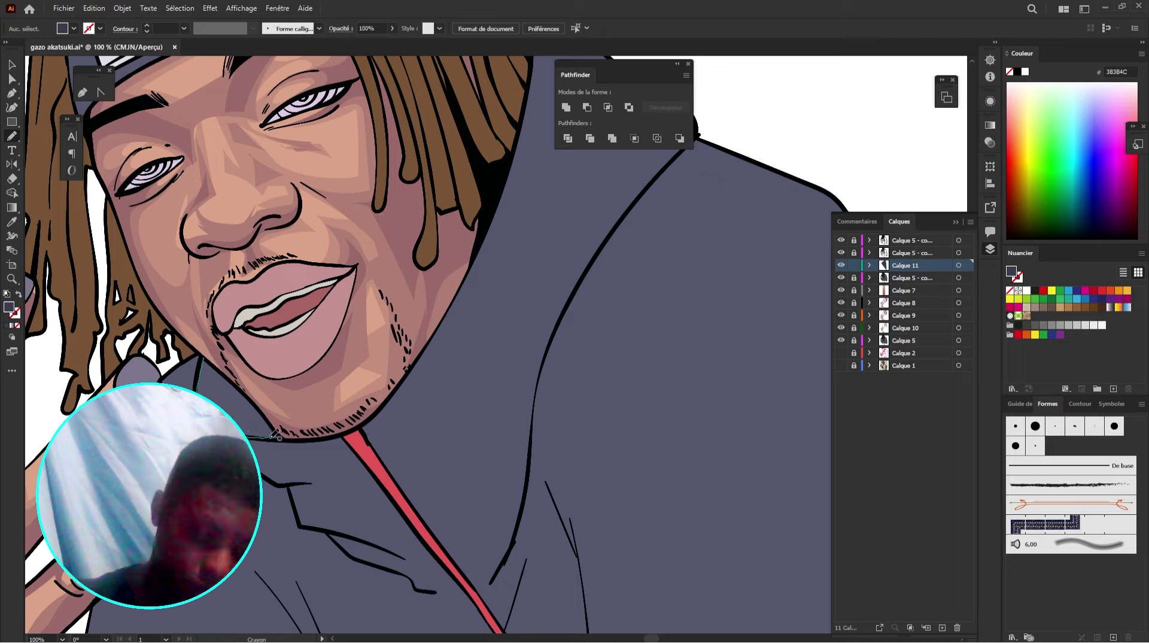
left_click_drag(218, 372, 205, 361)
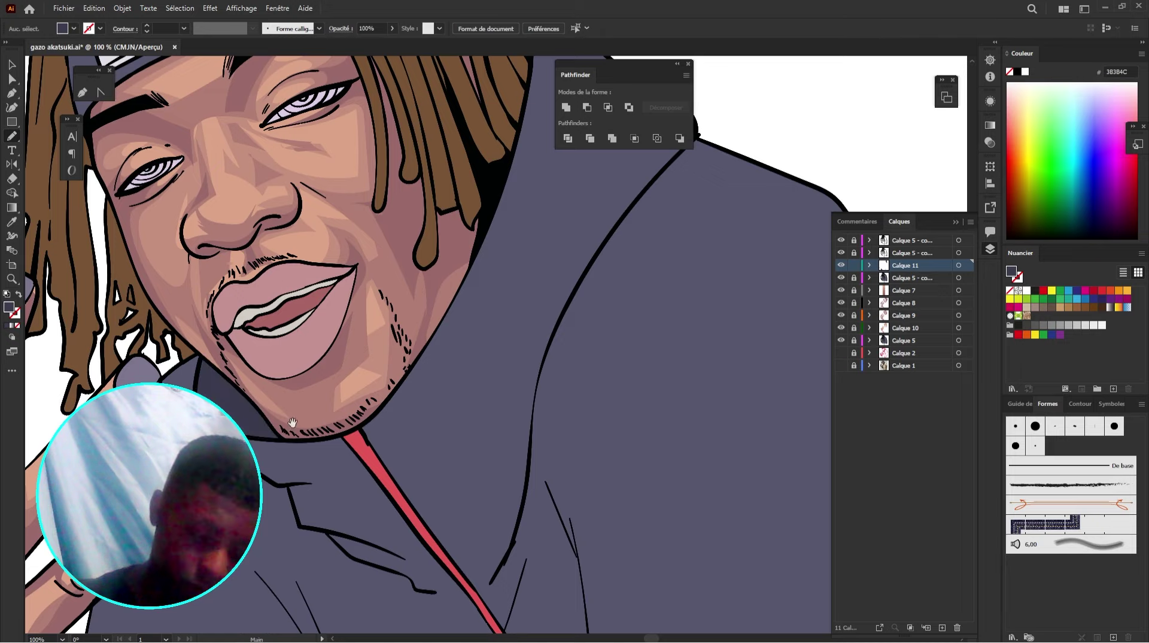
key("space")
Step: Draw shadow shapes on the collar flap below the chin and on the hood edge to the right of the zipper
left_click_drag(409, 463, 421, 354)
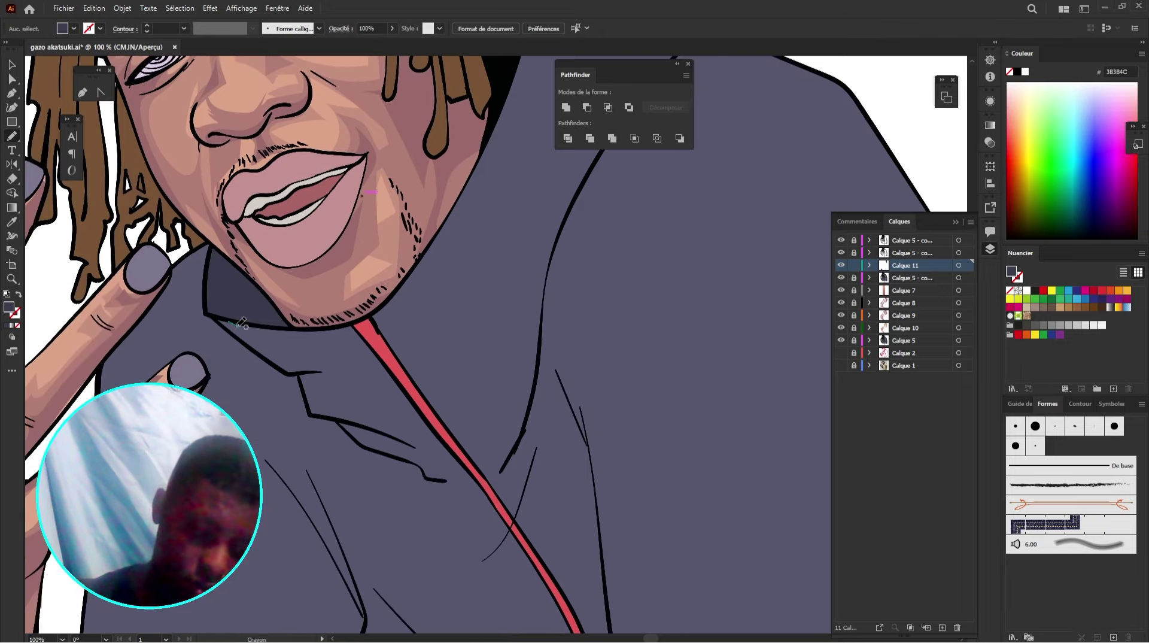
mouse_move(237, 327)
left_mouse_down()
mouse_move(384, 373)
mouse_move(352, 333)
mouse_move(230, 321)
left_mouse_up()
mouse_move(297, 355)
left_mouse_down()
mouse_move(342, 334)
mouse_move(299, 355)
mouse_move(344, 351)
left_mouse_up()
key("space")
left_click_drag(289, 364, 426, 431)
left_click_drag(450, 359, 454, 437)
mouse_move(377, 412)
left_mouse_down()
mouse_move(441, 363)
mouse_move(518, 244)
mouse_move(497, 420)
mouse_move(413, 461)
mouse_move(386, 419)
left_mouse_up()
Step: Extend the collar shading down both sides of the zipper to the lower end of the hood opening
left_click_drag(433, 513, 463, 448)
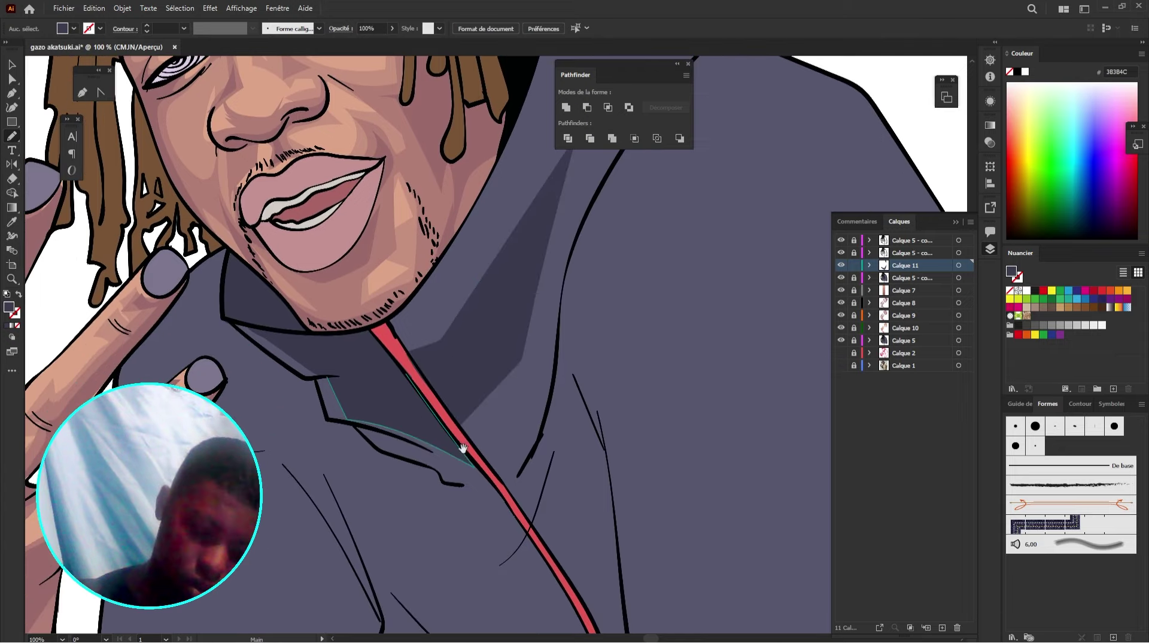
mouse_move(376, 429)
left_mouse_down()
mouse_move(396, 456)
mouse_move(486, 489)
mouse_move(453, 460)
left_mouse_up()
mouse_move(447, 469)
left_mouse_down()
mouse_move(418, 438)
mouse_move(497, 489)
mouse_move(448, 471)
left_mouse_up()
left_click_drag(464, 425, 420, 446)
mouse_move(518, 301)
left_mouse_down()
mouse_move(492, 473)
mouse_move(452, 506)
left_mouse_up()
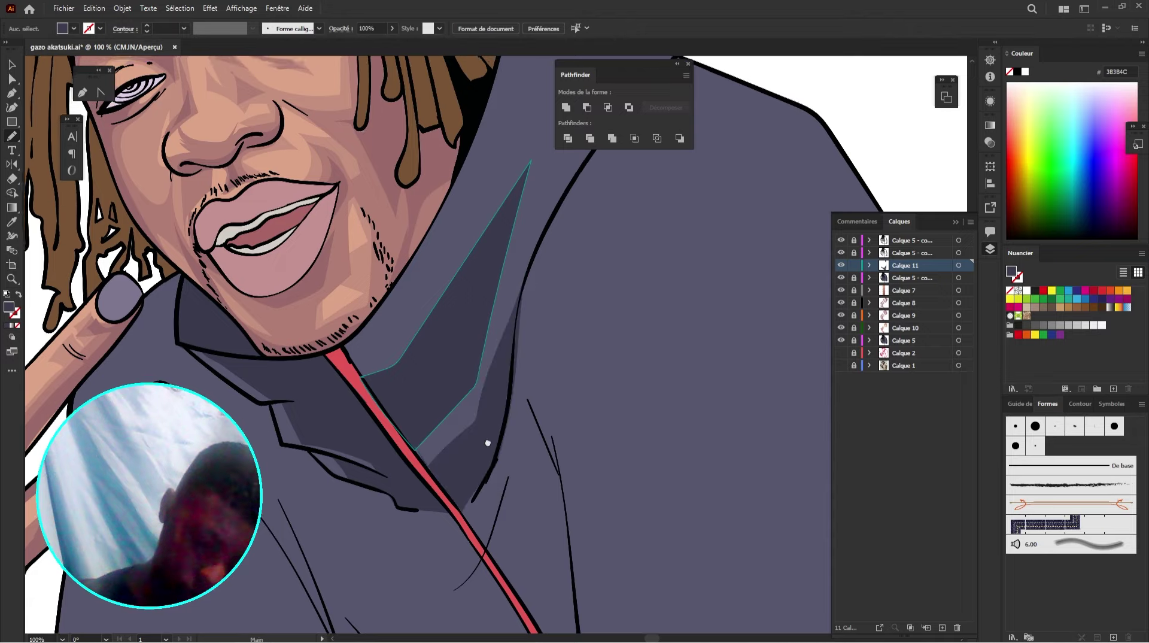
Step: Shade the jacket shoulder behind the raised fingers and the small fold under the collar flap
left_click_drag(487, 444, 582, 390)
left_click_drag(353, 302, 435, 338)
mouse_move(425, 269)
left_mouse_down()
mouse_move(339, 350)
mouse_move(369, 388)
mouse_move(374, 462)
mouse_move(559, 438)
mouse_move(425, 323)
mouse_move(426, 269)
left_mouse_up()
mouse_move(538, 413)
left_mouse_down()
mouse_move(462, 381)
mouse_move(411, 235)
left_mouse_up()
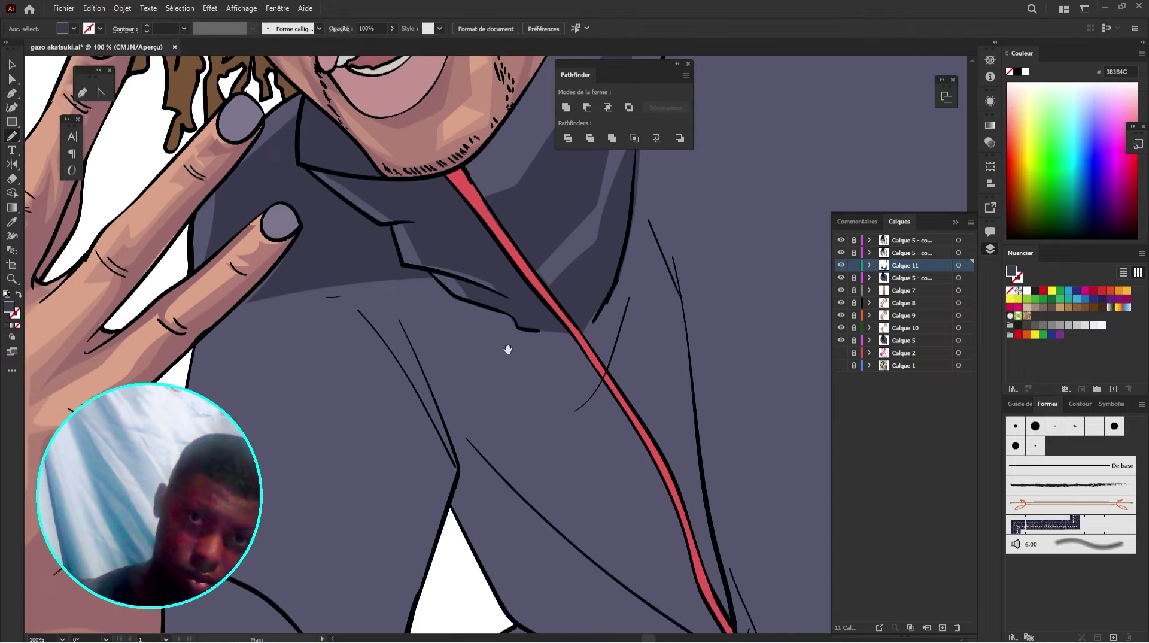
Step: Draw an angular shadow with pointed folds down the upper sleeve of the raised arm
left_click_drag(356, 362, 530, 248)
mouse_move(524, 177)
left_mouse_down()
mouse_move(453, 435)
mouse_move(508, 601)
left_mouse_up()
left_click_drag(616, 318, 525, 178)
left_click_drag(640, 346, 536, 472)
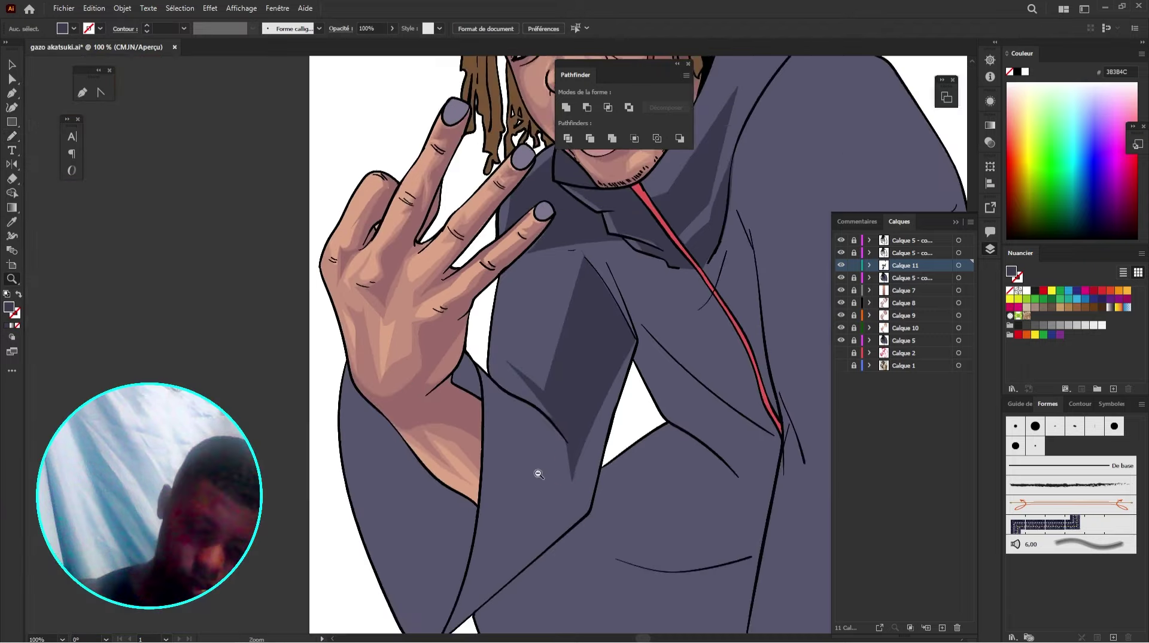
Step: Shade the forearm part of the raised arm's sleeve from the elbow fold down to its lower edge
mouse_move(748, 335)
left_mouse_down()
mouse_move(508, 405)
mouse_move(574, 364)
left_mouse_up()
left_click_drag(574, 463, 577, 526)
mouse_move(461, 558)
left_mouse_down()
mouse_move(547, 426)
mouse_move(593, 415)
left_mouse_up()
mouse_move(448, 391)
left_mouse_down()
mouse_move(530, 396)
mouse_move(563, 429)
mouse_move(445, 551)
mouse_move(432, 509)
mouse_move(468, 370)
left_mouse_up()
left_click_drag(505, 447, 618, 426)
Step: Draw a shadow on the inside of the wide sleeve opening, from below the wrist to its bottom tip
left_click_drag(439, 326, 447, 377)
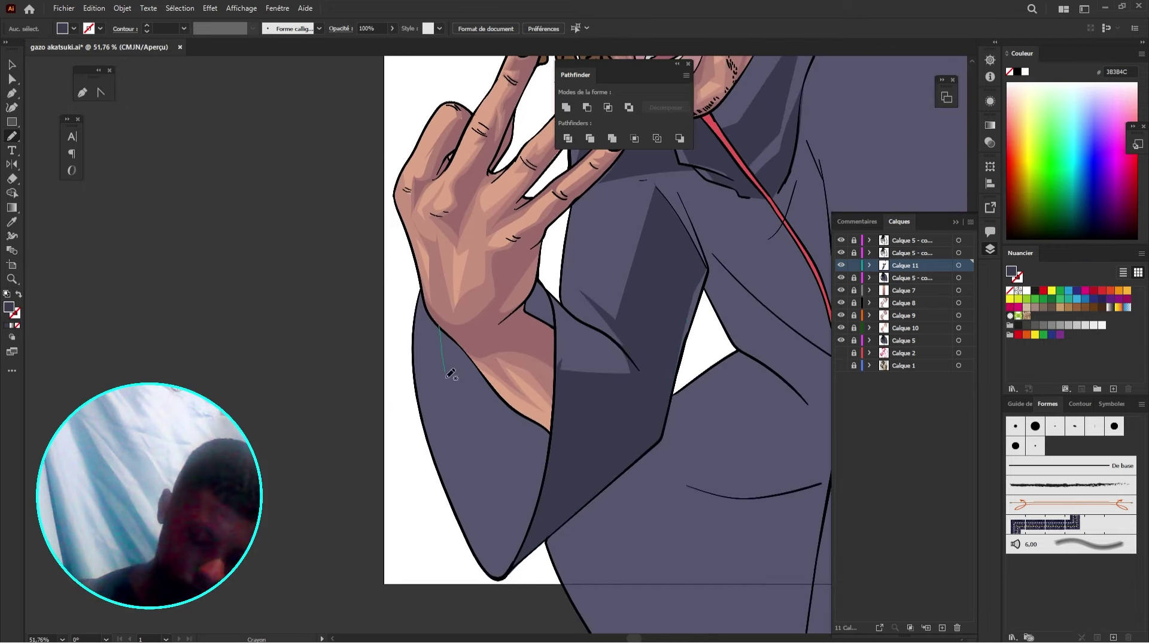
left_click_drag(512, 565, 522, 551)
key("ctrl+z")
left_click_drag(442, 330, 518, 551)
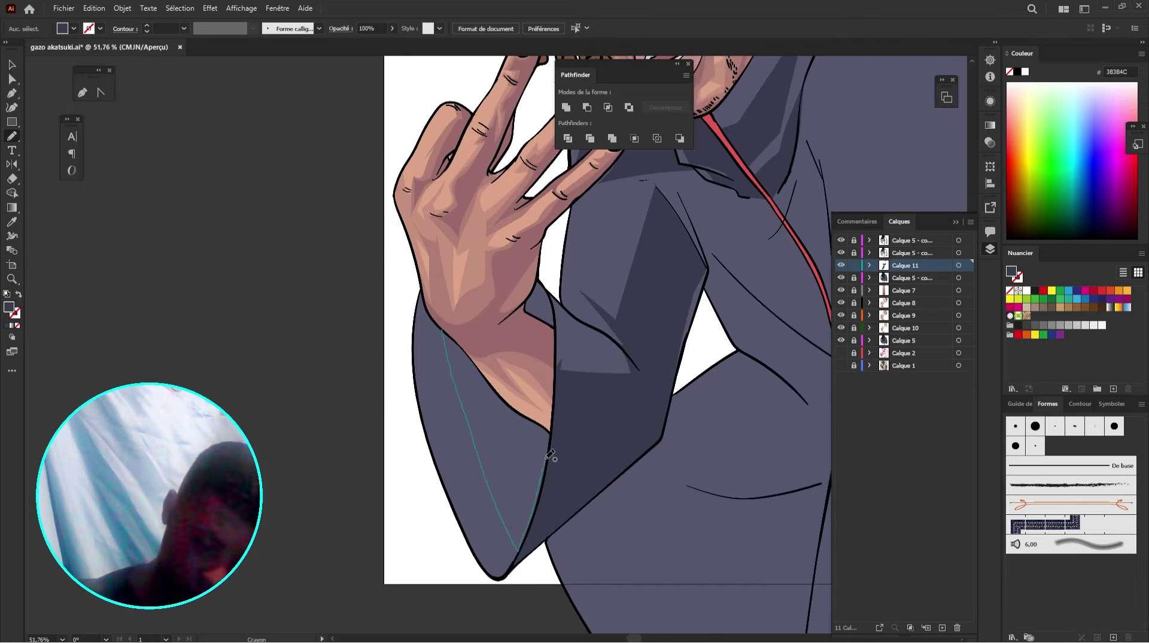
left_click_drag(460, 344, 442, 330)
left_click_drag(453, 295, 461, 365)
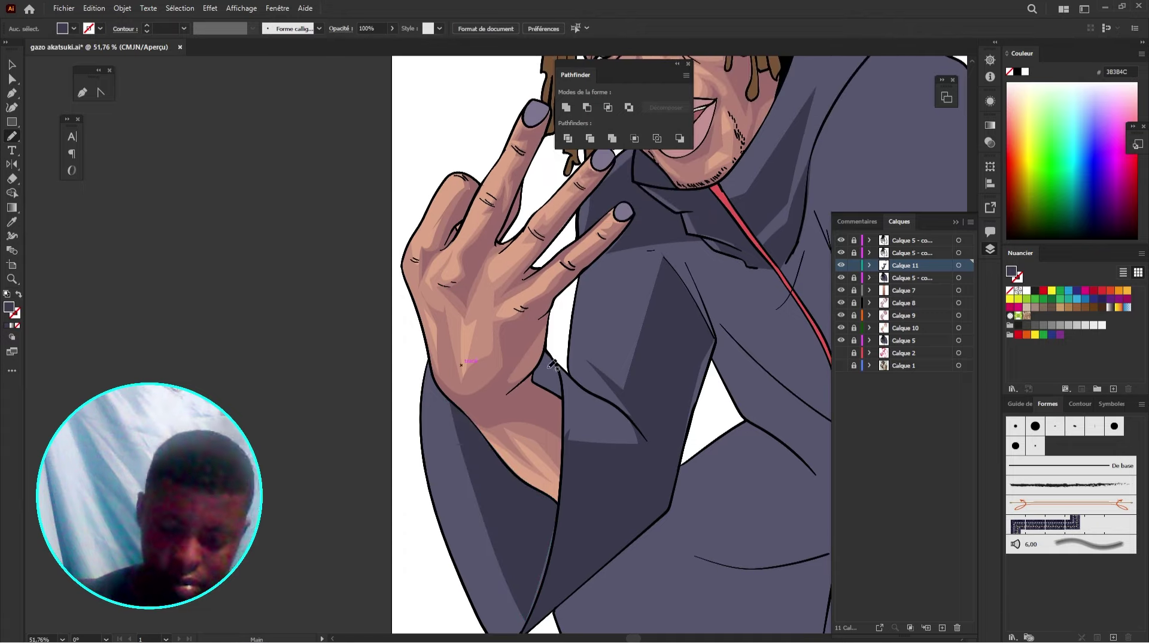
Step: Shade the small piece of sleeve cuff visible beside the wrist of the raised hand
left_click_drag(544, 351, 538, 387)
scroll(558, 360, "up", 4)
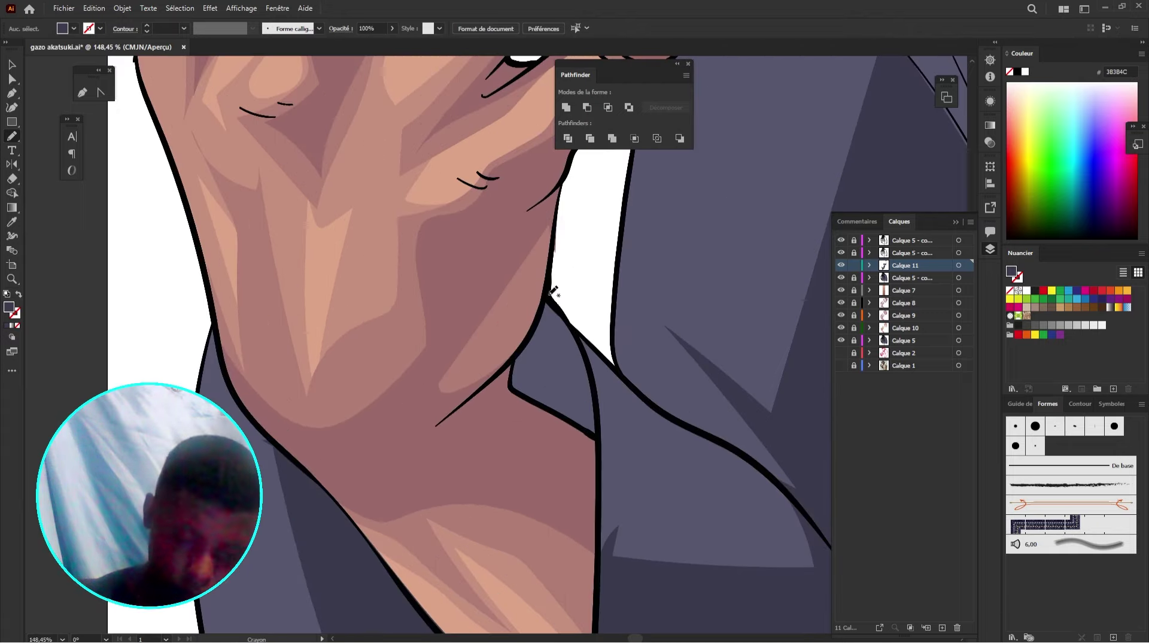
mouse_move(549, 293)
left_mouse_down()
mouse_move(531, 401)
mouse_move(596, 435)
mouse_move(579, 338)
mouse_move(549, 296)
left_mouse_up()
left_click_drag(557, 496, 530, 294)
mouse_move(539, 610)
left_mouse_down()
mouse_move(533, 418)
mouse_move(545, 248)
left_mouse_up()
left_click_drag(506, 425, 436, 585)
Step: Reveal the reference photo and sketch by showing Calque 1 and 2 and hiding Calque 5, 7, 8, 9, 10 and the lowest Calque 5 copy
key("z")
left_click_drag(612, 249, 456, 454)
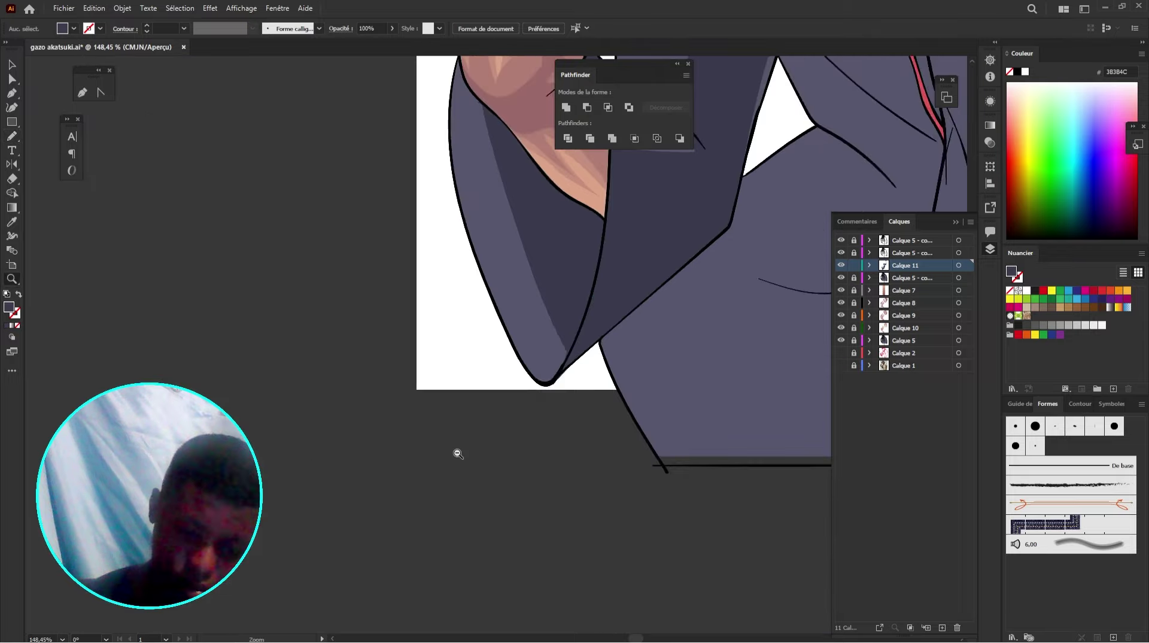
left_click_drag(643, 285, 398, 513)
left_click_drag(635, 345, 598, 362)
left_click_drag(635, 346, 494, 474)
mouse_move(570, 427)
left_mouse_down()
mouse_move(520, 396)
mouse_move(555, 437)
mouse_move(525, 371)
left_mouse_up()
key("n")
left_click_drag(546, 351, 526, 357)
left_click(841, 365)
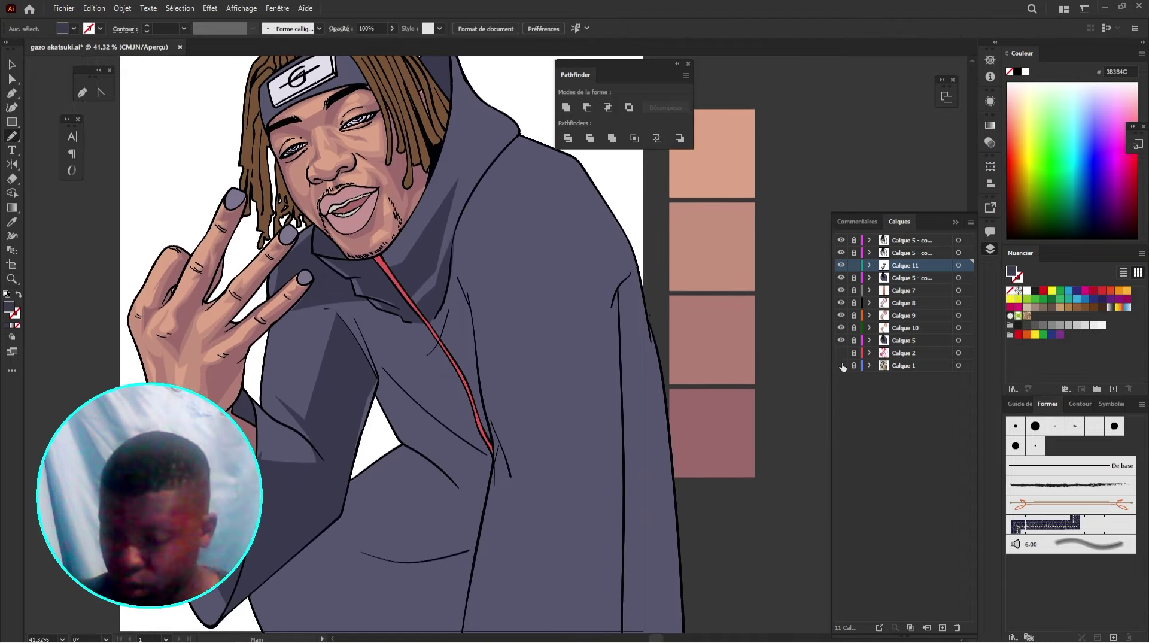
left_click(841, 340)
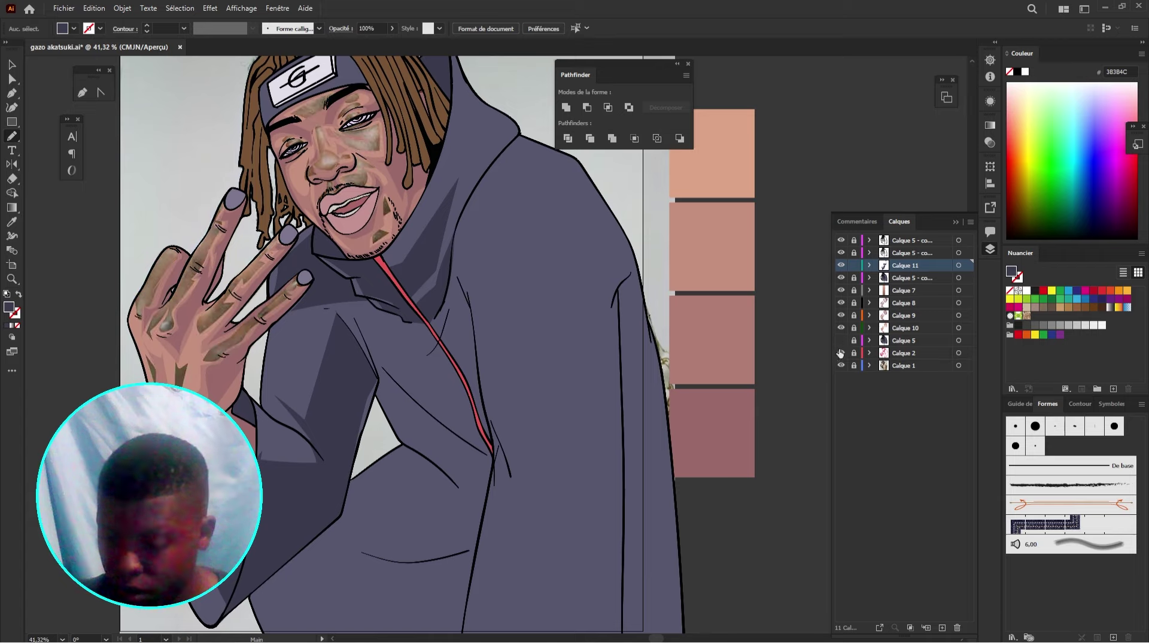
left_click(841, 328)
left_click(842, 327)
left_click(840, 315)
left_click(840, 315)
left_click(841, 303)
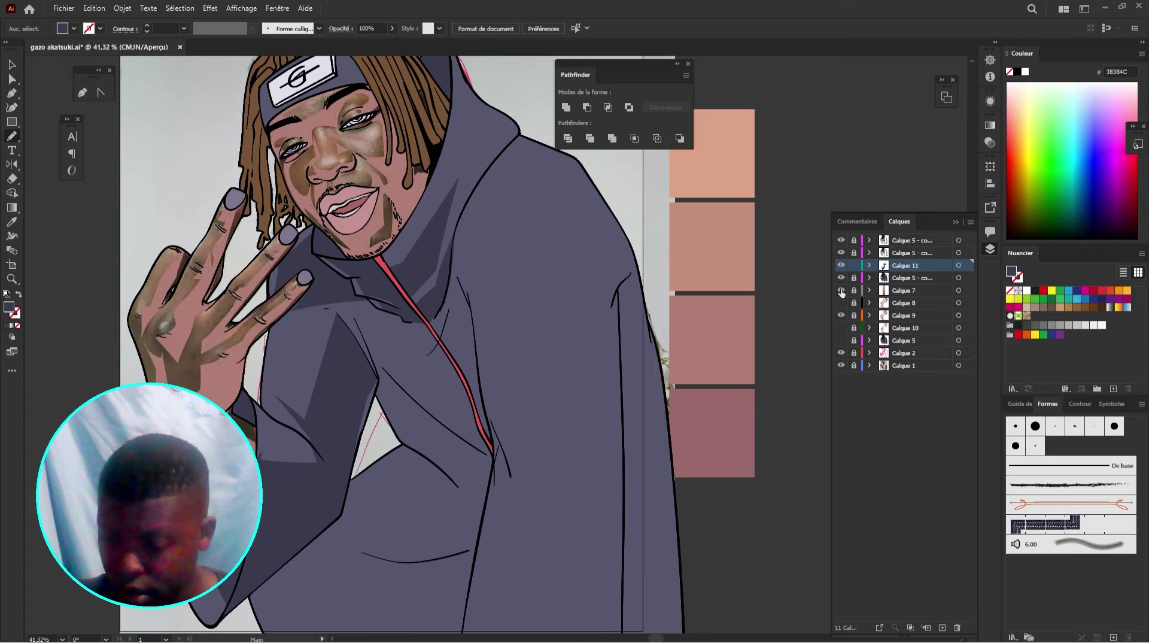
left_click(840, 290)
left_click(841, 278)
left_click(840, 315)
Step: Draw a large shadow down the outer side of the lowered arm's sleeve, with pointed folds following the shirt creases
mouse_move(634, 381)
left_mouse_down()
mouse_move(627, 361)
mouse_move(616, 381)
left_mouse_up()
scroll(613, 347, "up", 3)
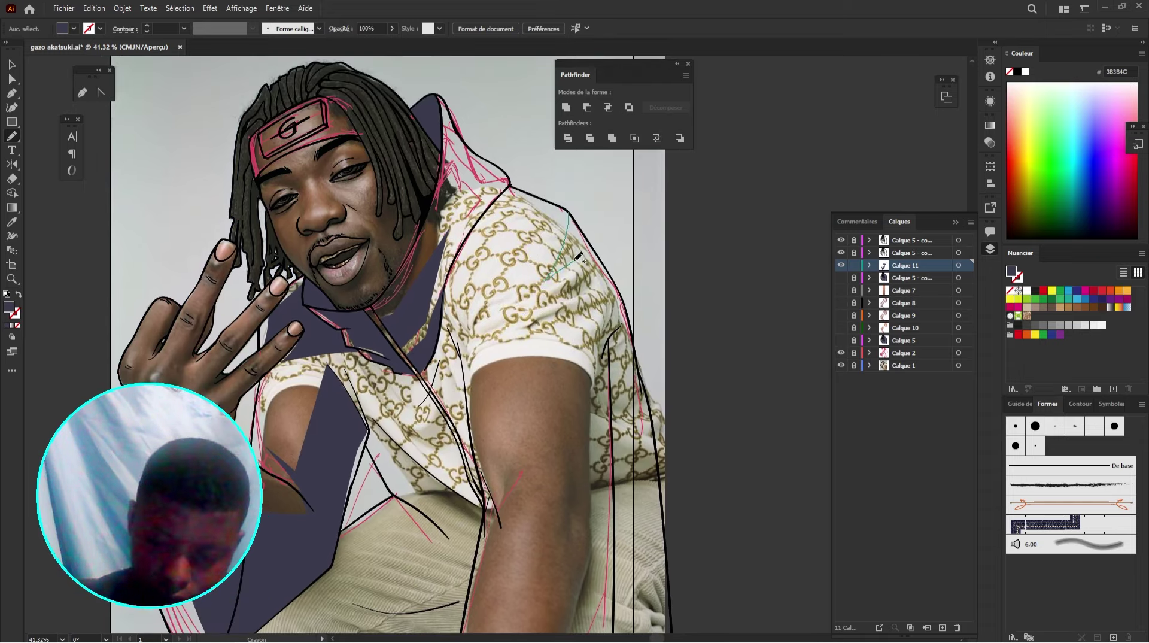
mouse_move(538, 309)
left_mouse_down()
mouse_move(599, 295)
mouse_move(561, 307)
mouse_move(546, 334)
mouse_move(585, 319)
mouse_move(575, 394)
left_mouse_up()
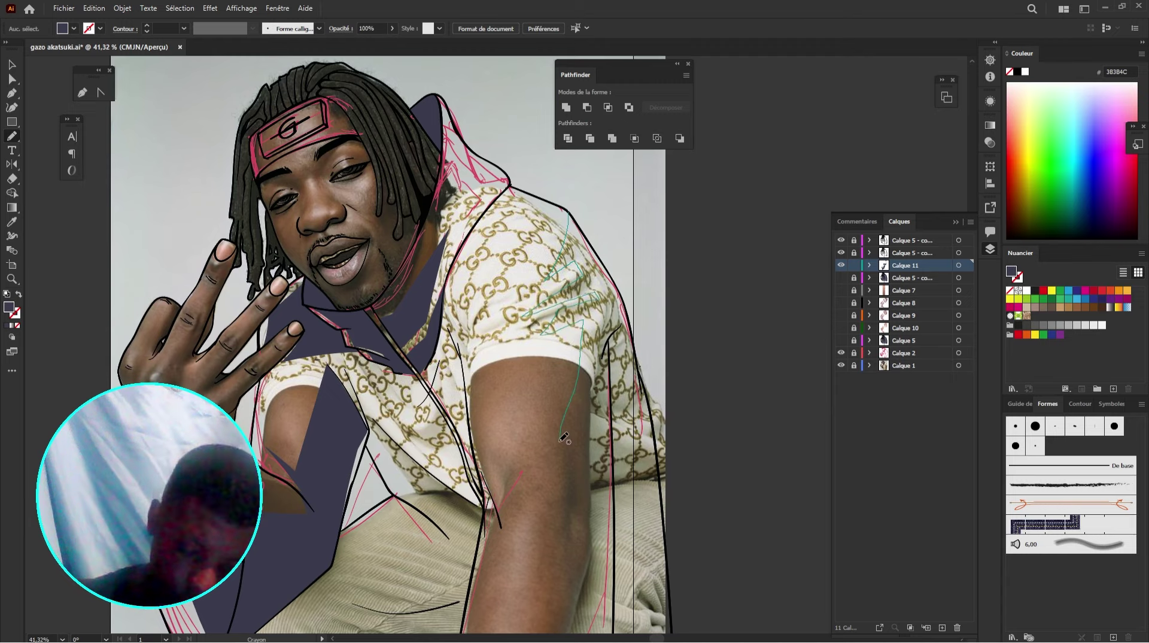
mouse_move(562, 436)
left_mouse_down()
mouse_move(562, 555)
mouse_move(574, 507)
mouse_move(590, 613)
left_mouse_up()
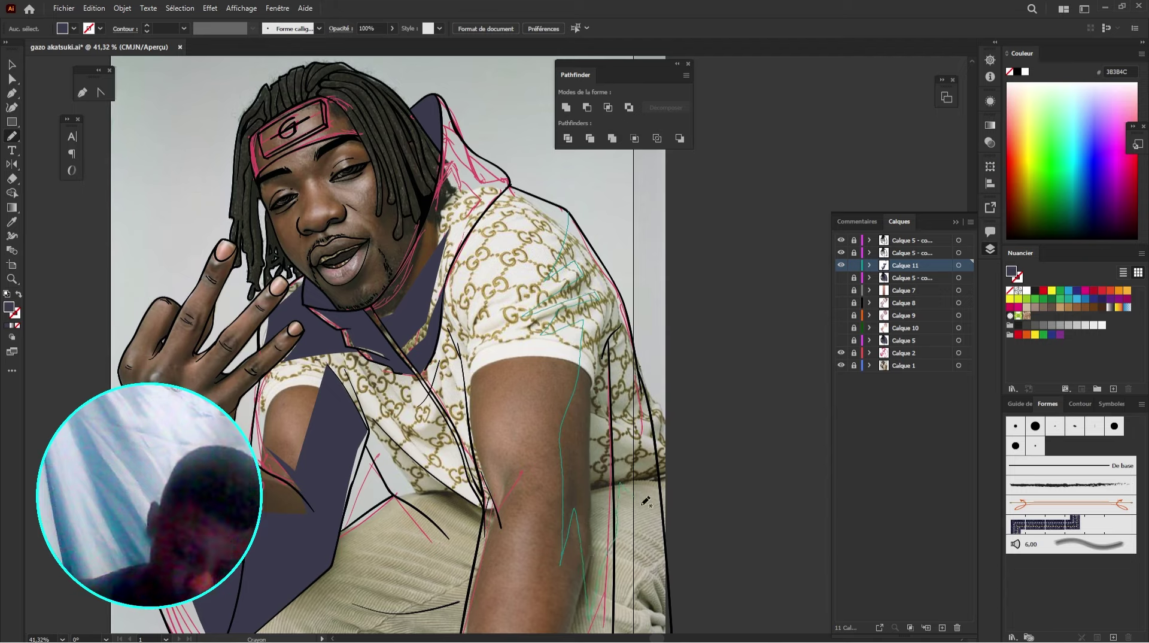
left_click_drag(661, 528, 658, 476)
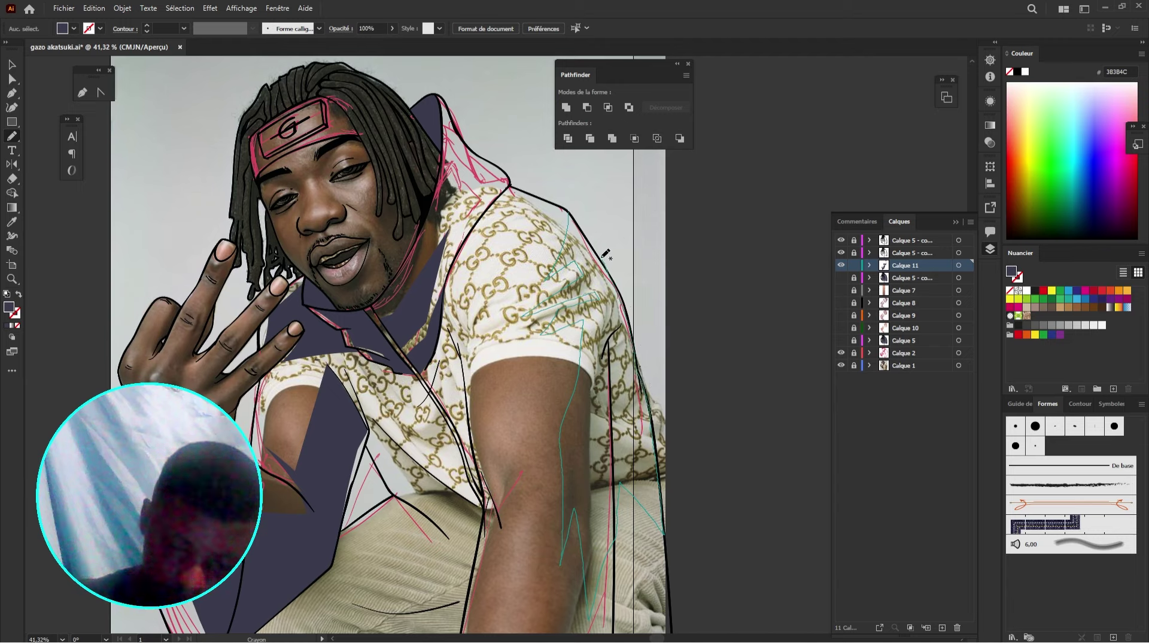
left_click_drag(572, 213, 569, 212)
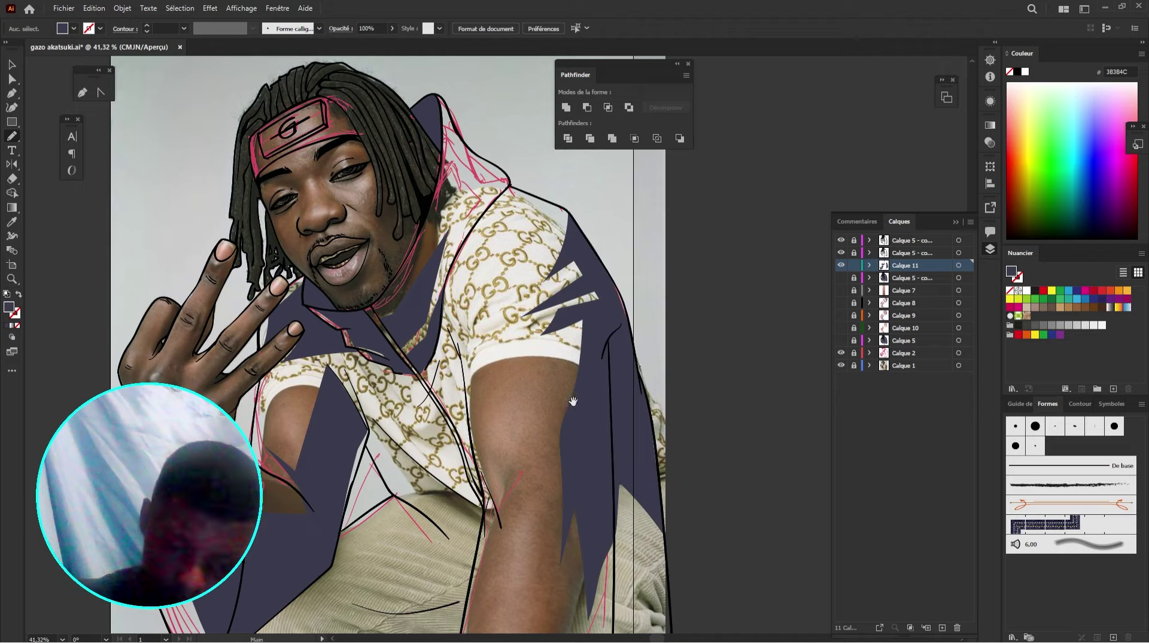
Step: Continue the lowered arm's sleeve shadow down past the bottom of the photo, along the inner sleeve line
left_click_drag(573, 422, 558, 376)
left_click_drag(465, 384, 466, 389)
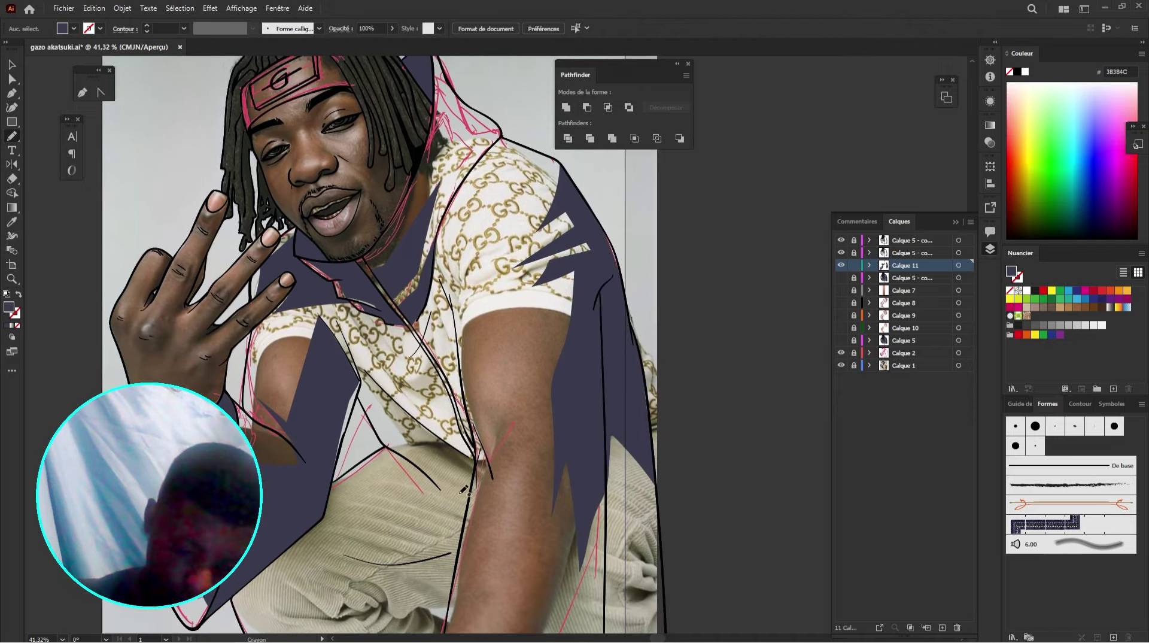
mouse_move(503, 474)
left_mouse_down()
mouse_move(488, 384)
mouse_move(531, 375)
mouse_move(554, 492)
left_mouse_up()
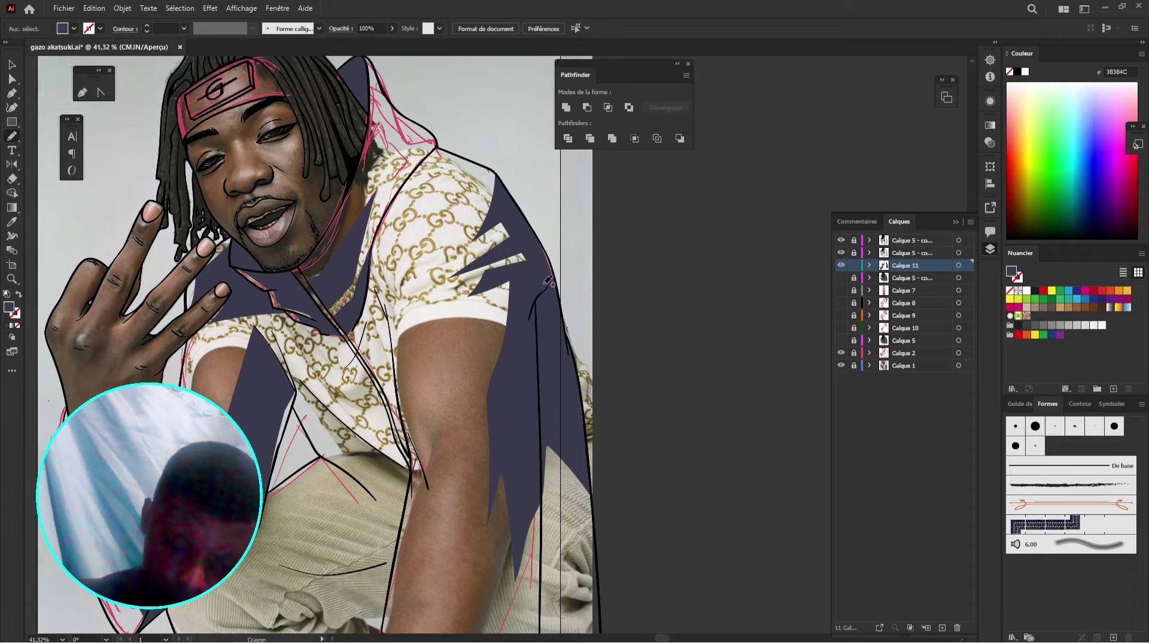
scroll(527, 299, "down", 5)
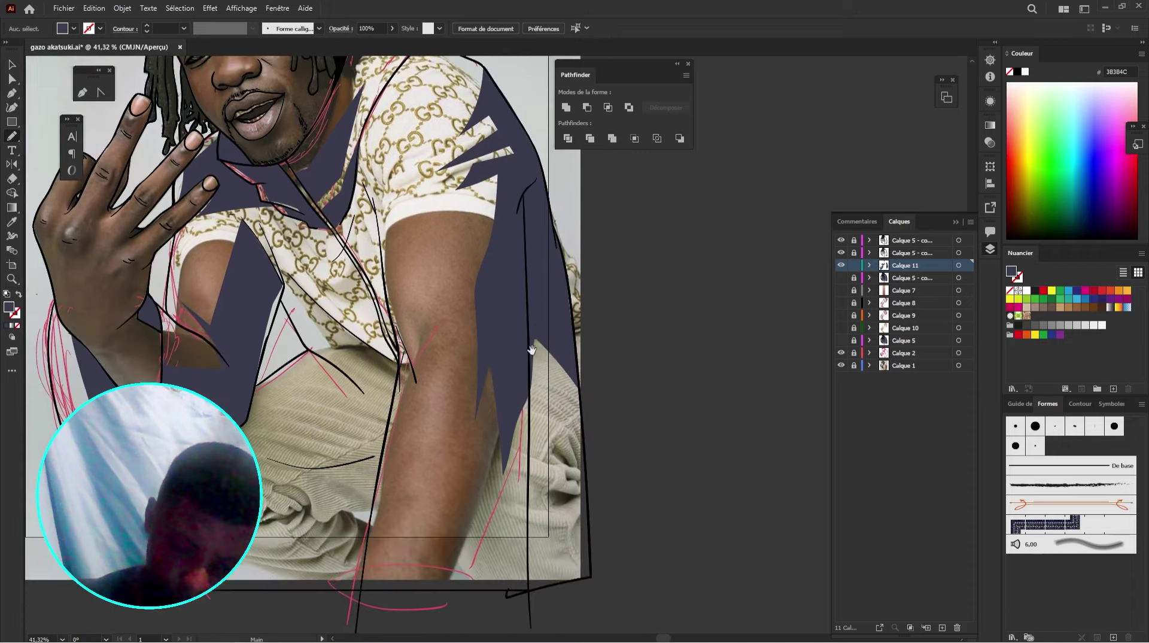
mouse_move(497, 315)
left_mouse_down()
mouse_move(412, 594)
mouse_move(431, 624)
left_mouse_up()
mouse_move(525, 632)
left_mouse_down()
mouse_move(525, 582)
mouse_move(542, 616)
mouse_move(537, 544)
left_mouse_up()
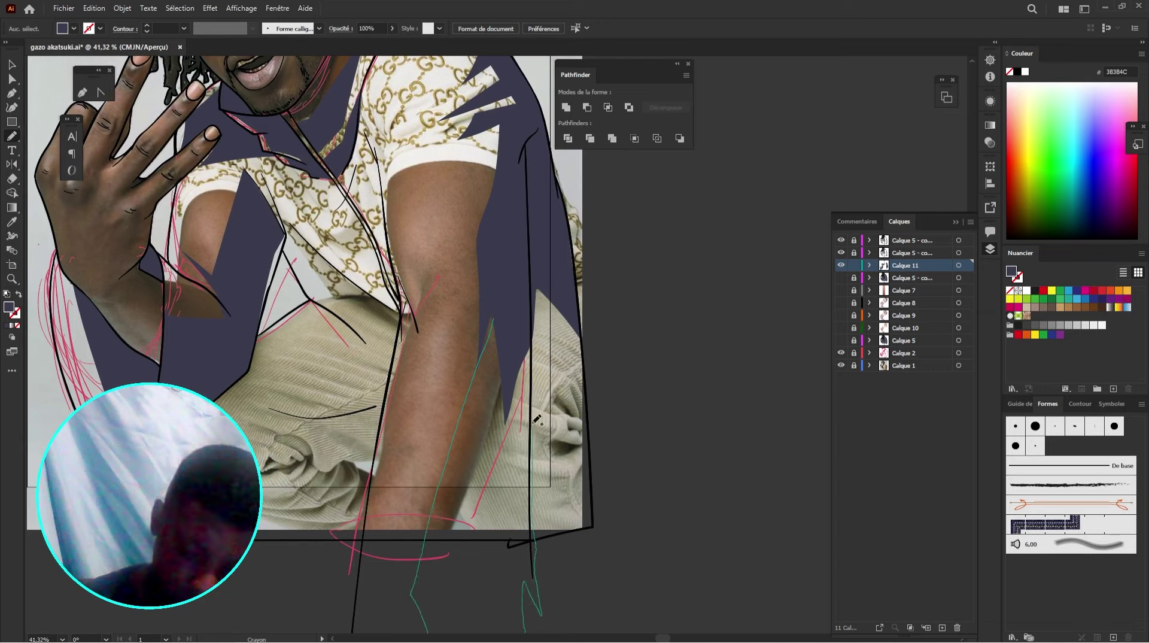
mouse_move(532, 368)
left_mouse_down()
mouse_move(530, 316)
mouse_move(527, 356)
mouse_move(528, 334)
left_mouse_up()
left_click_drag(528, 335, 567, 359)
Step: Draw a shadow along the hood edge and armpit, with narrow pointed folds running down the chest toward the zipper
key("space")
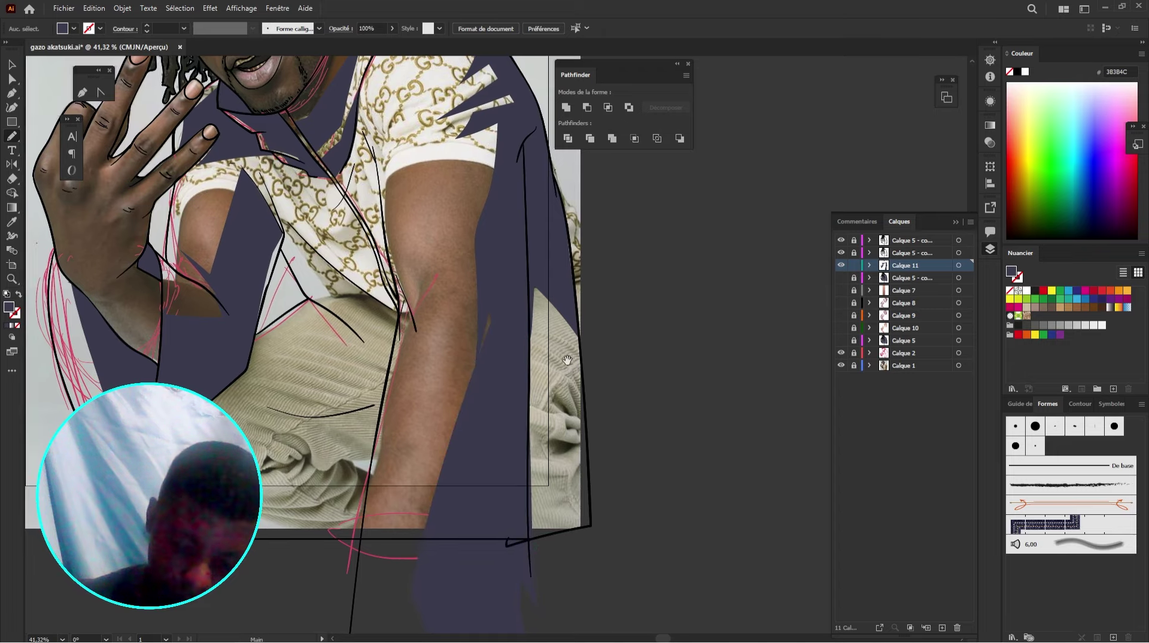
left_click_drag(432, 357, 549, 481)
left_click_drag(529, 381, 555, 472)
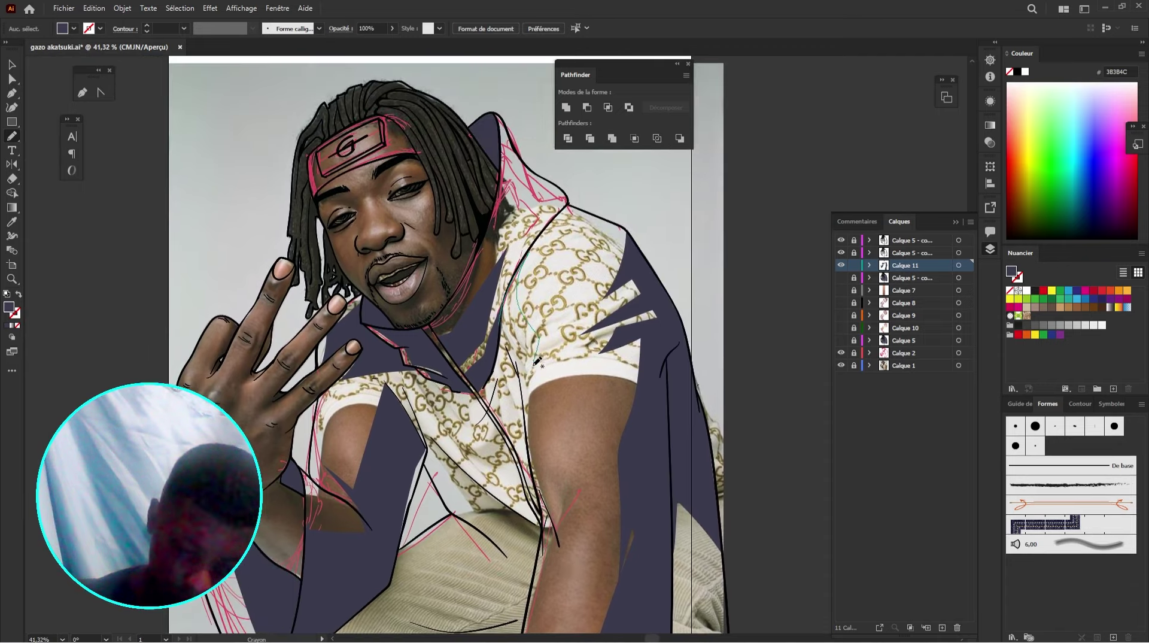
left_click_drag(537, 361, 532, 371)
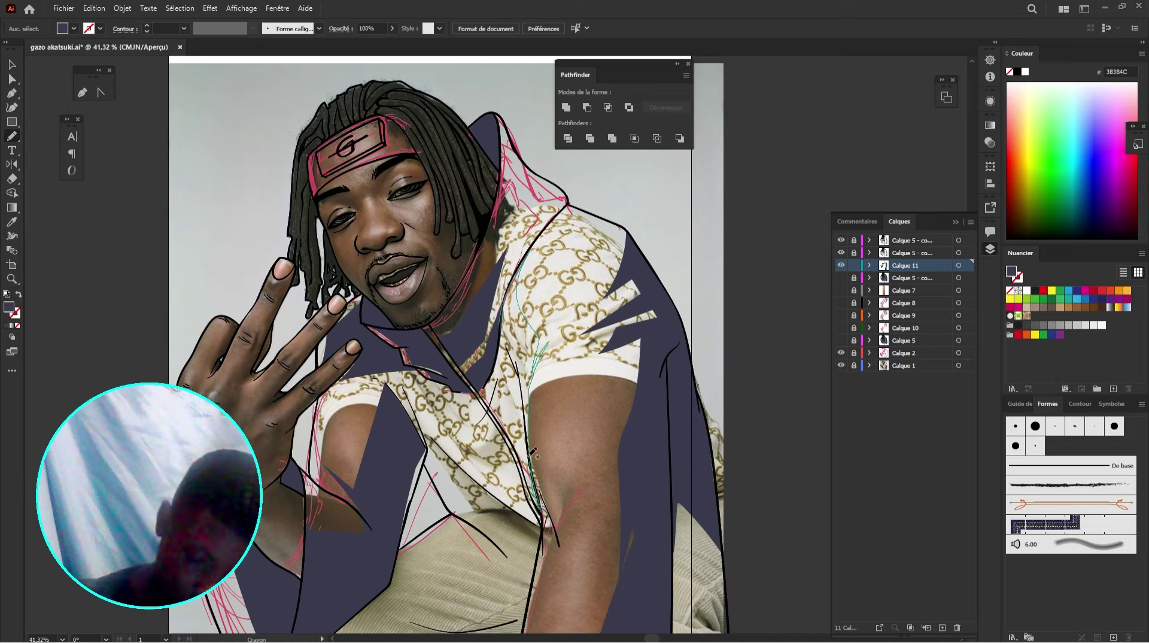
left_click_drag(511, 360, 527, 439)
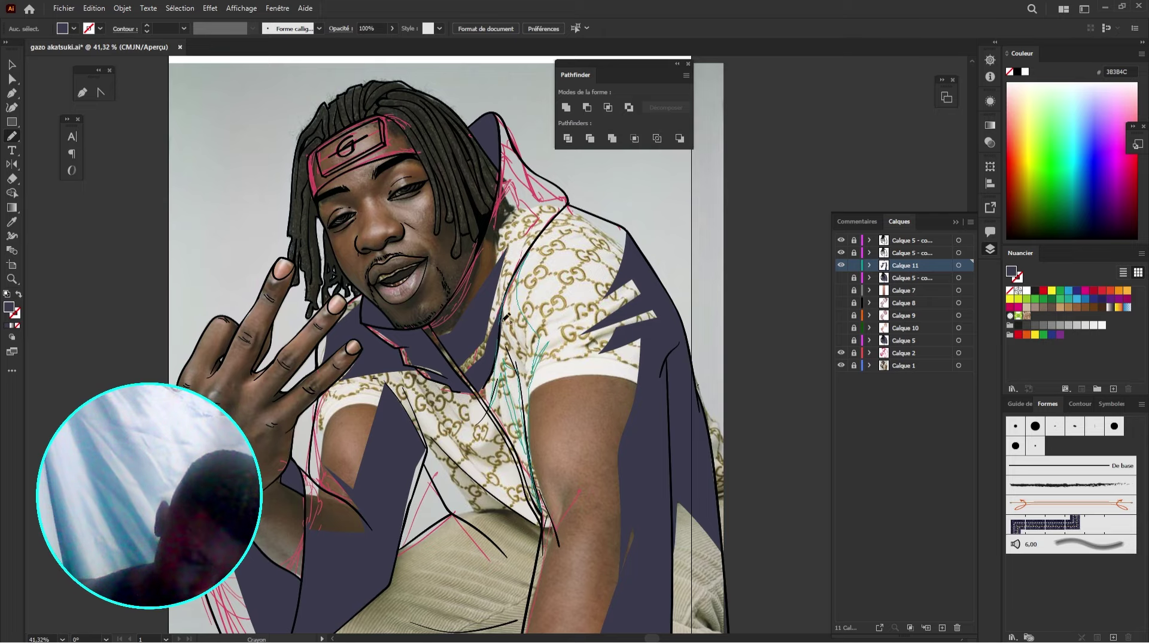
left_click_drag(502, 322, 502, 352)
left_click_drag(523, 414, 518, 414)
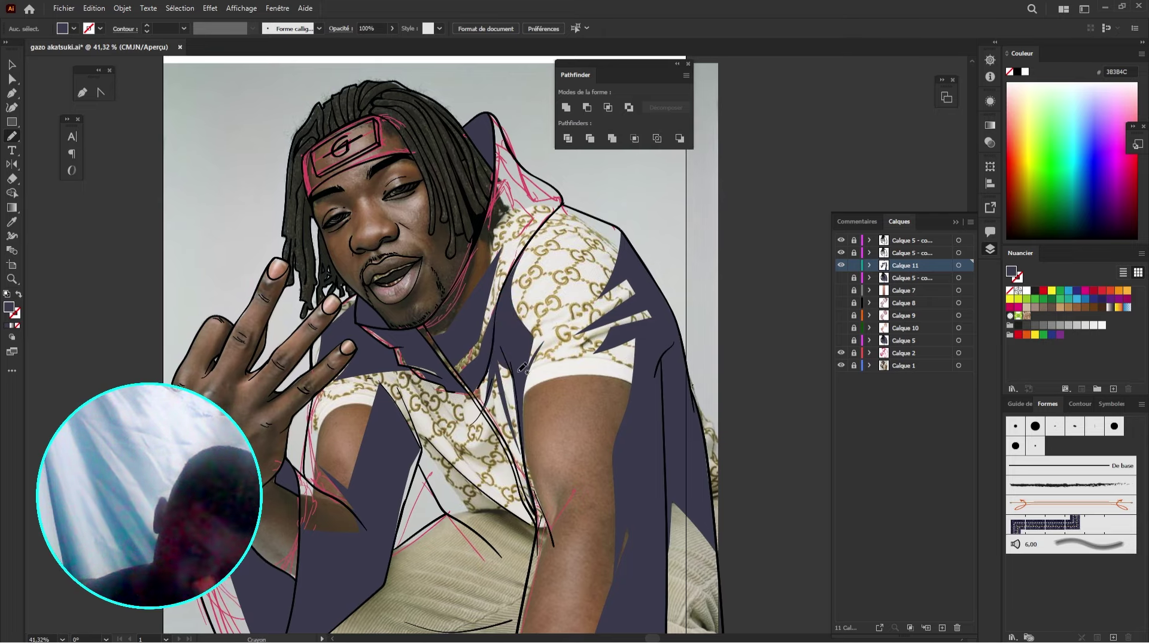
Step: Draw a jagged fold shadow across the chest to the left of the zipper, below the collar
scroll(522, 367, "down", 3)
scroll(522, 367, "left", 1)
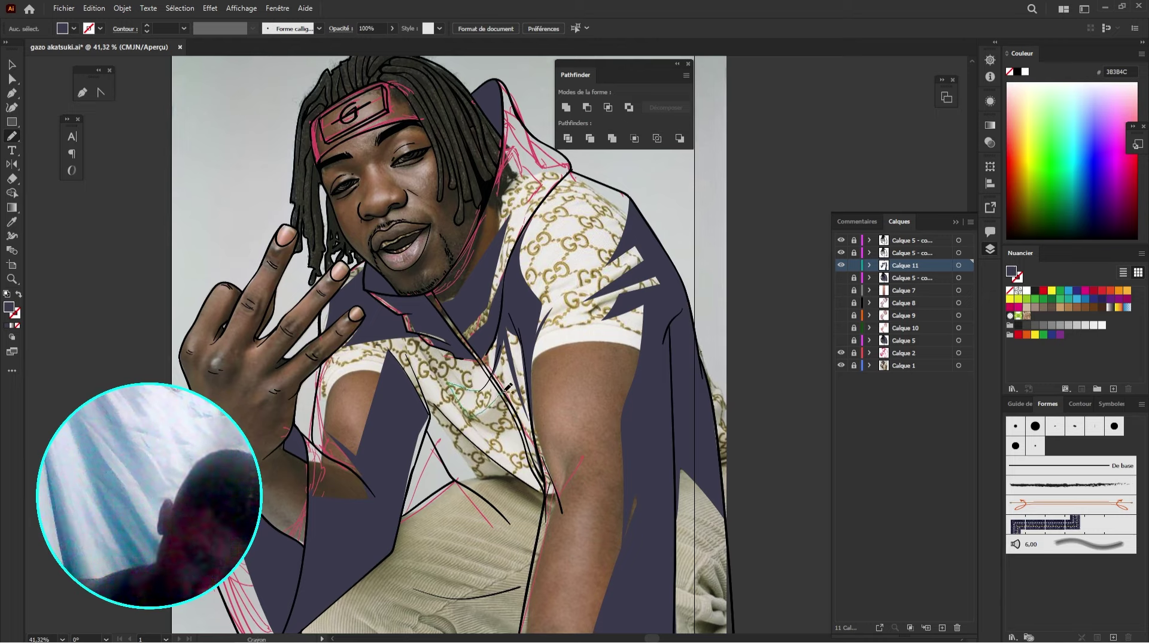
mouse_move(510, 383)
left_mouse_down()
mouse_move(499, 435)
mouse_move(473, 416)
left_mouse_up()
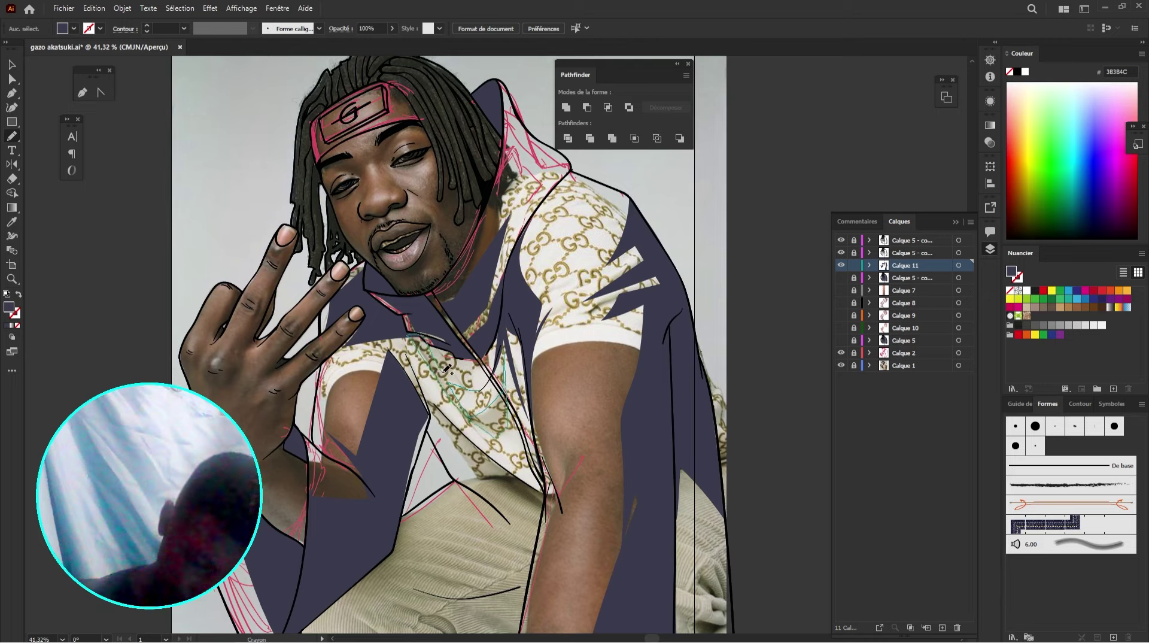
mouse_move(444, 372)
left_mouse_down()
mouse_move(426, 344)
mouse_move(497, 364)
mouse_move(502, 347)
left_mouse_up()
key("space")
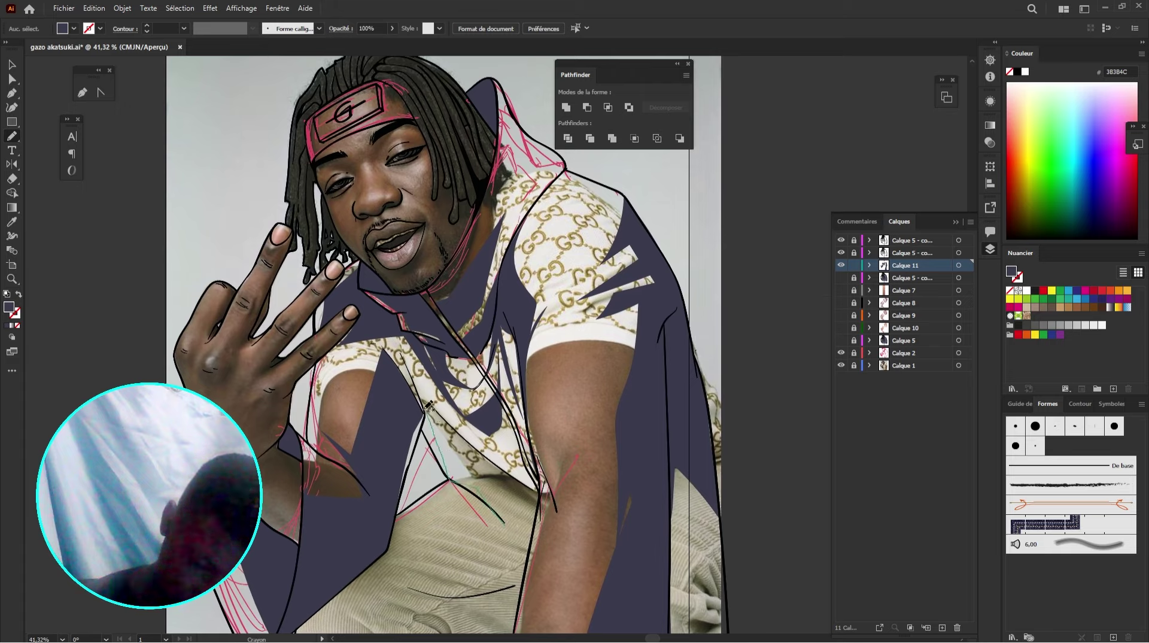
Step: Draw a shadow along the torso's lower edge from the armpit to the zipper's end, with a pointed fold reaching onto the thigh
left_click_drag(437, 390, 509, 475)
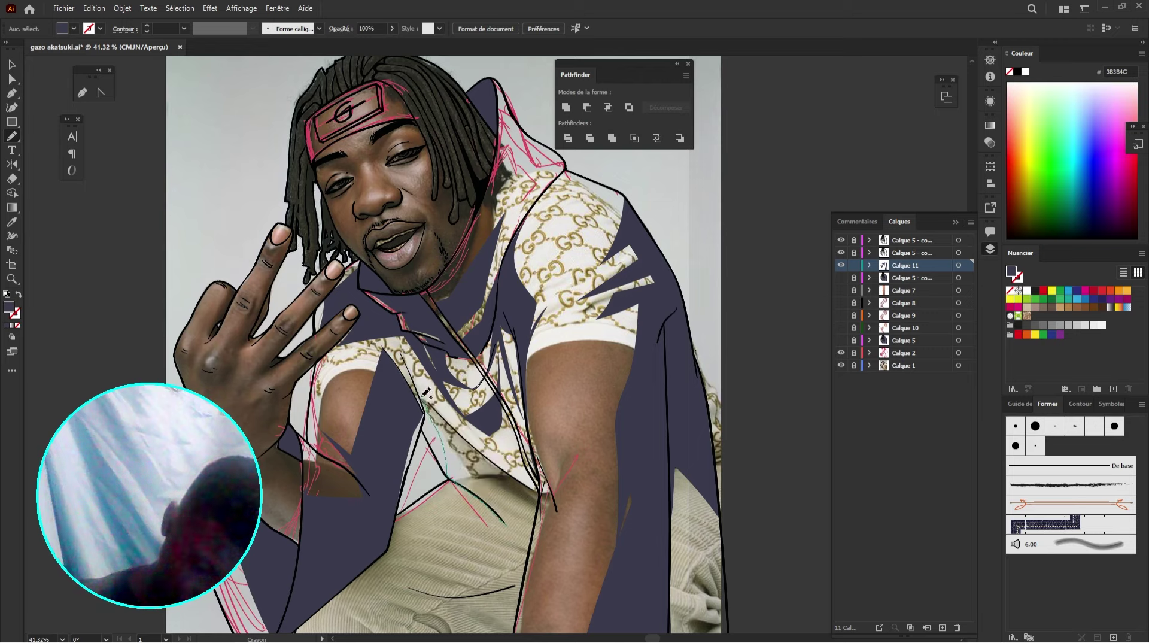
left_click_drag(406, 350, 443, 407)
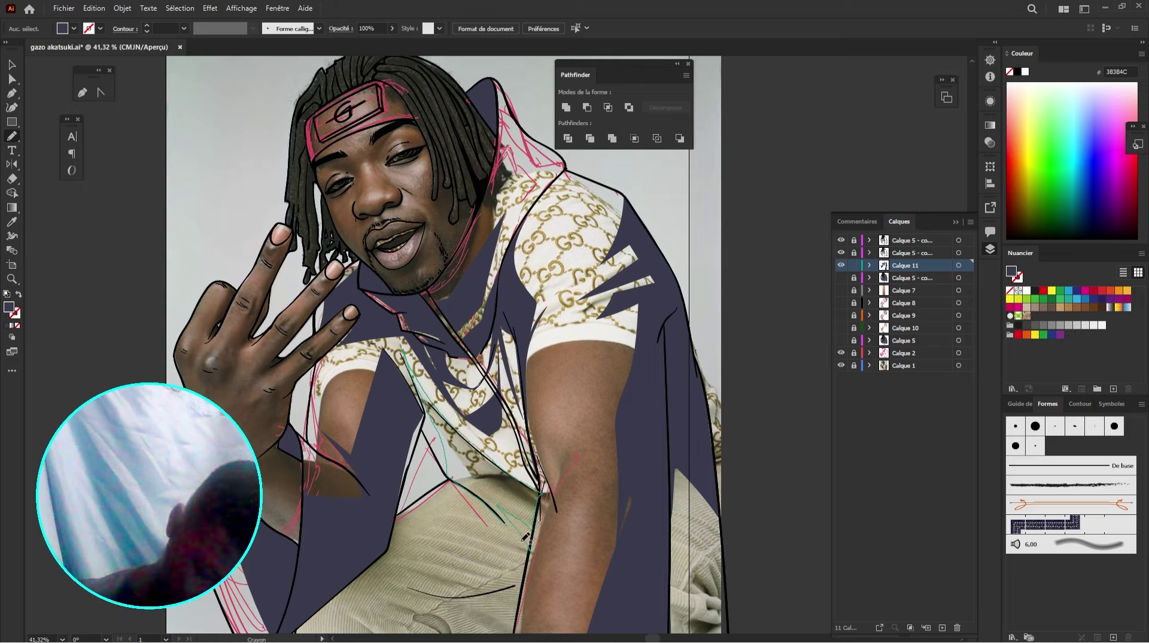
mouse_move(522, 541)
left_mouse_down()
mouse_move(499, 519)
mouse_move(464, 422)
left_mouse_up()
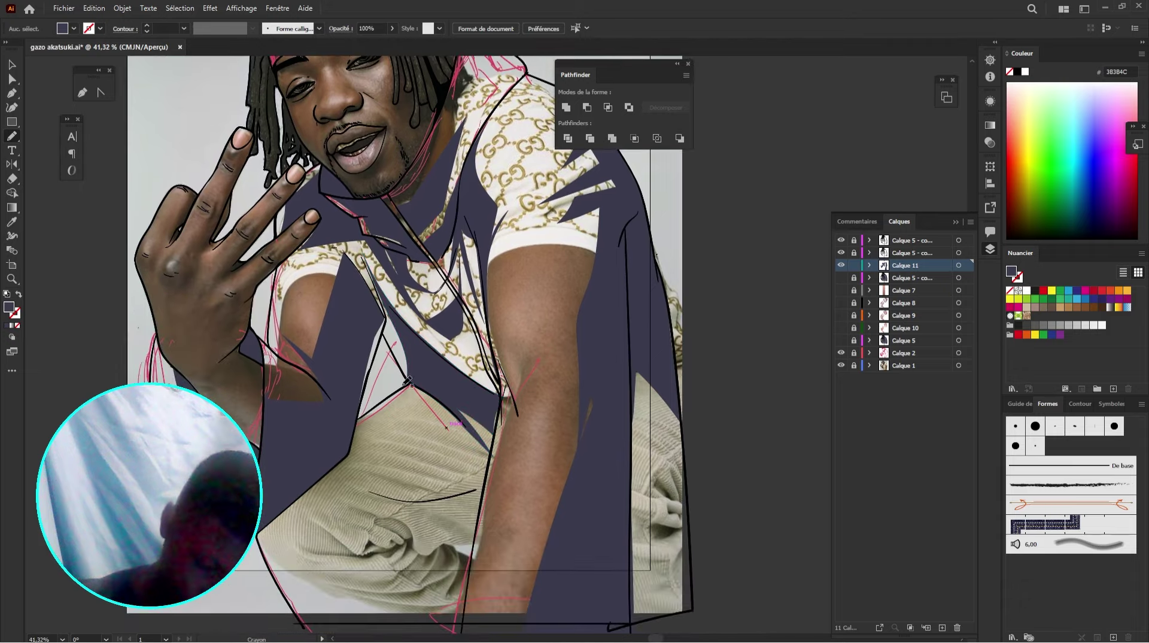
left_click(12, 179)
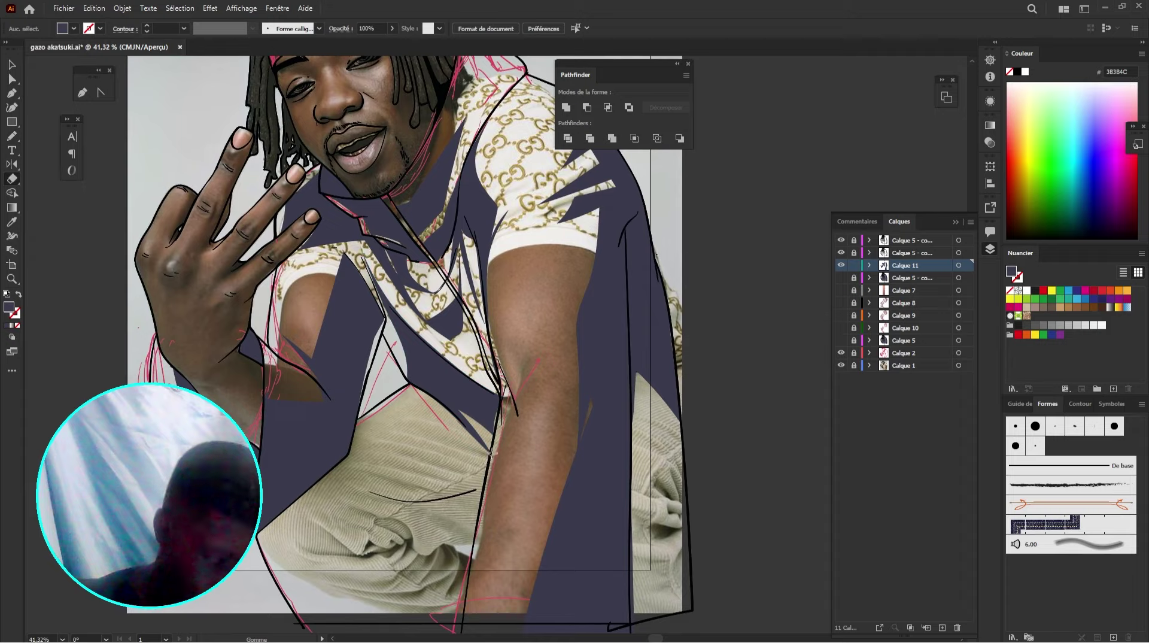
key("n")
Step: Draw a shadow on the leg below the knee crease and jagged fold shadows across the upper thigh beside the sleeve
left_click_drag(490, 453, 597, 371)
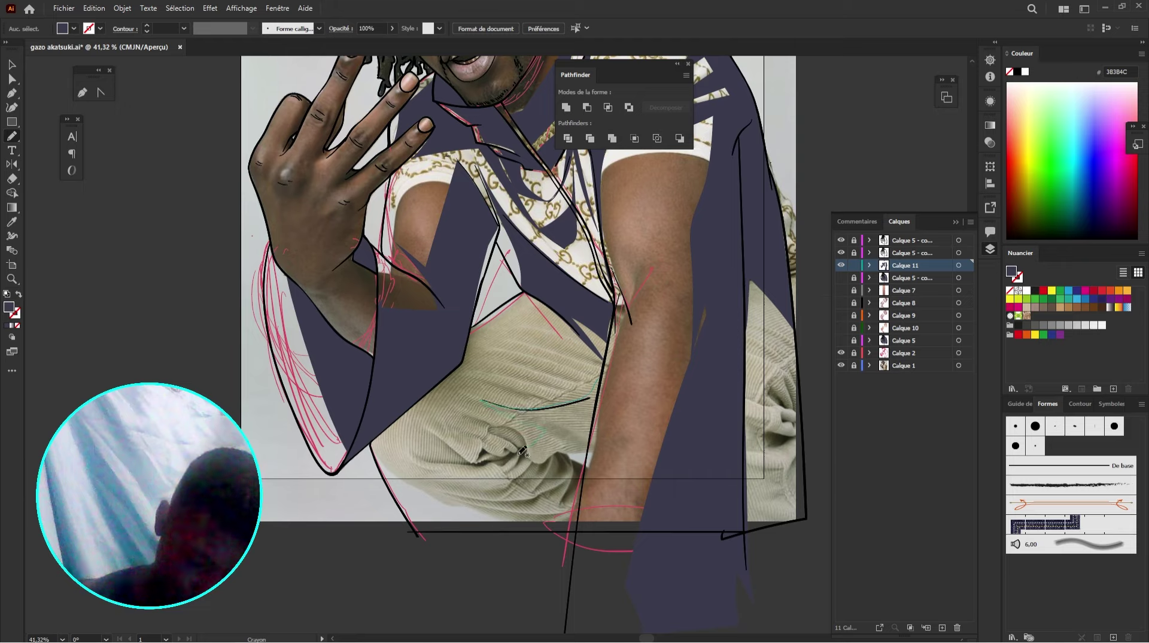
mouse_move(523, 450)
left_mouse_down()
mouse_move(505, 544)
mouse_move(559, 538)
mouse_move(583, 514)
mouse_move(600, 396)
left_mouse_up()
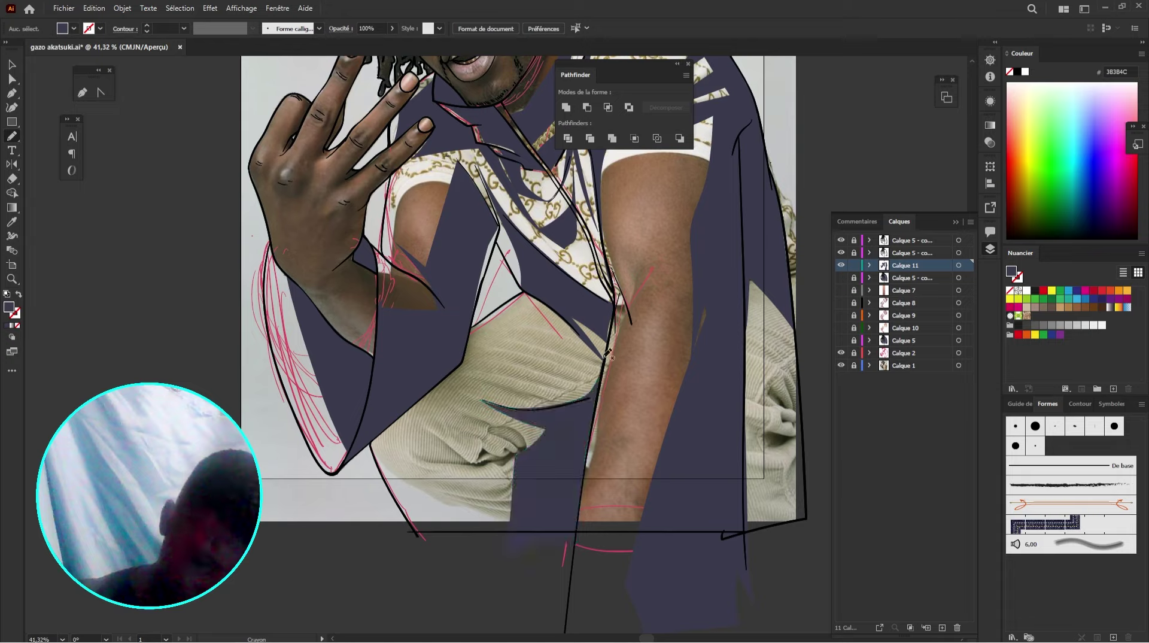
scroll(586, 498, "up", 4)
mouse_move(531, 476)
left_mouse_down()
mouse_move(550, 536)
mouse_move(378, 571)
mouse_move(402, 493)
left_mouse_up()
mouse_move(609, 299)
left_mouse_down()
mouse_move(569, 412)
mouse_move(581, 512)
left_mouse_up()
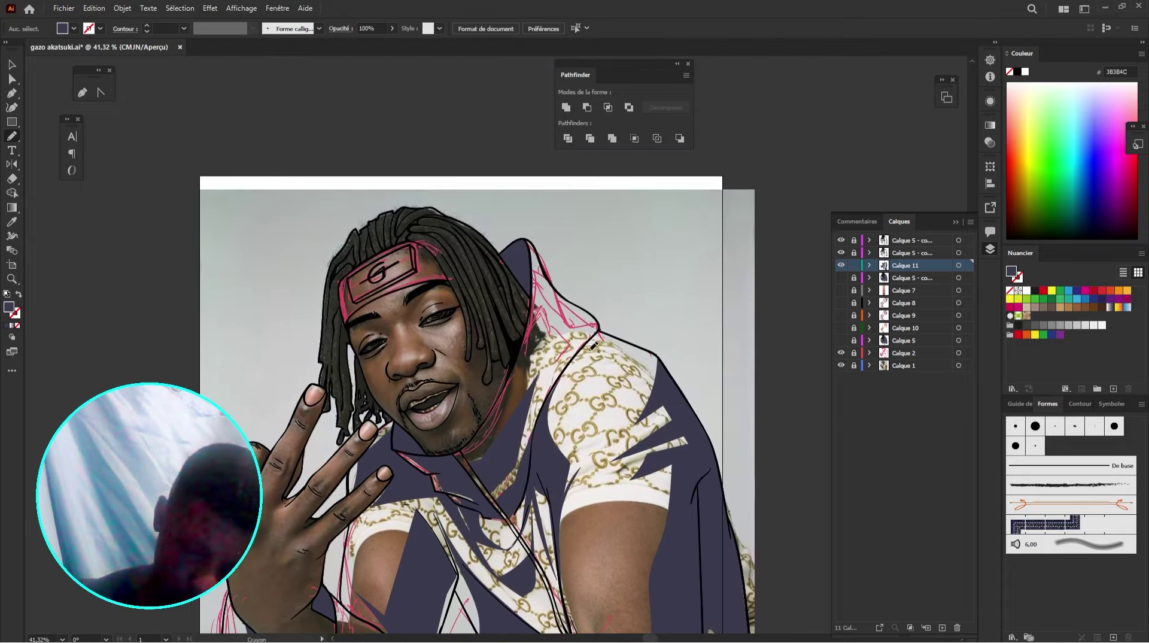
Step: Draw a pointed fold shadow on the lowered arm's inner sleeve beside the zipper's lower end
mouse_move(545, 266)
left_mouse_down()
mouse_move(554, 354)
mouse_move(578, 306)
mouse_move(544, 270)
left_mouse_up()
mouse_move(551, 400)
left_mouse_down()
mouse_move(590, 298)
mouse_move(542, 409)
left_mouse_up()
left_click_drag(592, 331, 617, 284)
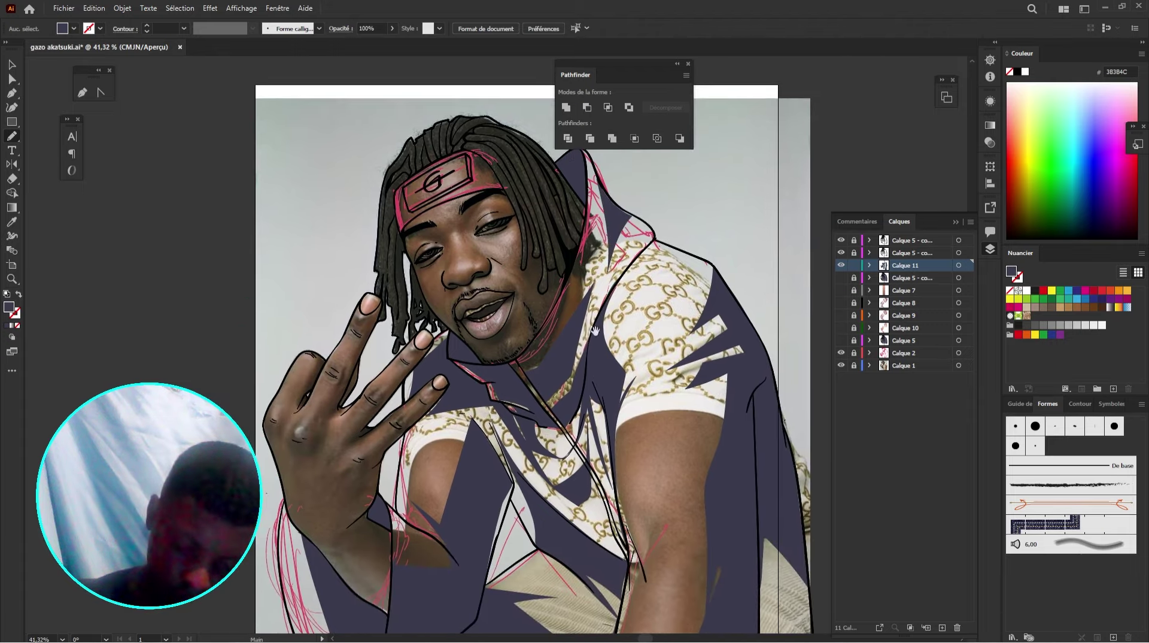
left_click_drag(579, 366, 590, 346)
mouse_move(577, 473)
left_mouse_down()
mouse_move(528, 431)
mouse_move(538, 474)
mouse_move(516, 401)
mouse_move(529, 441)
mouse_move(489, 432)
mouse_move(533, 457)
mouse_move(500, 410)
left_mouse_up()
scroll(503, 407, "down", 10)
scroll(503, 406, "right", 8)
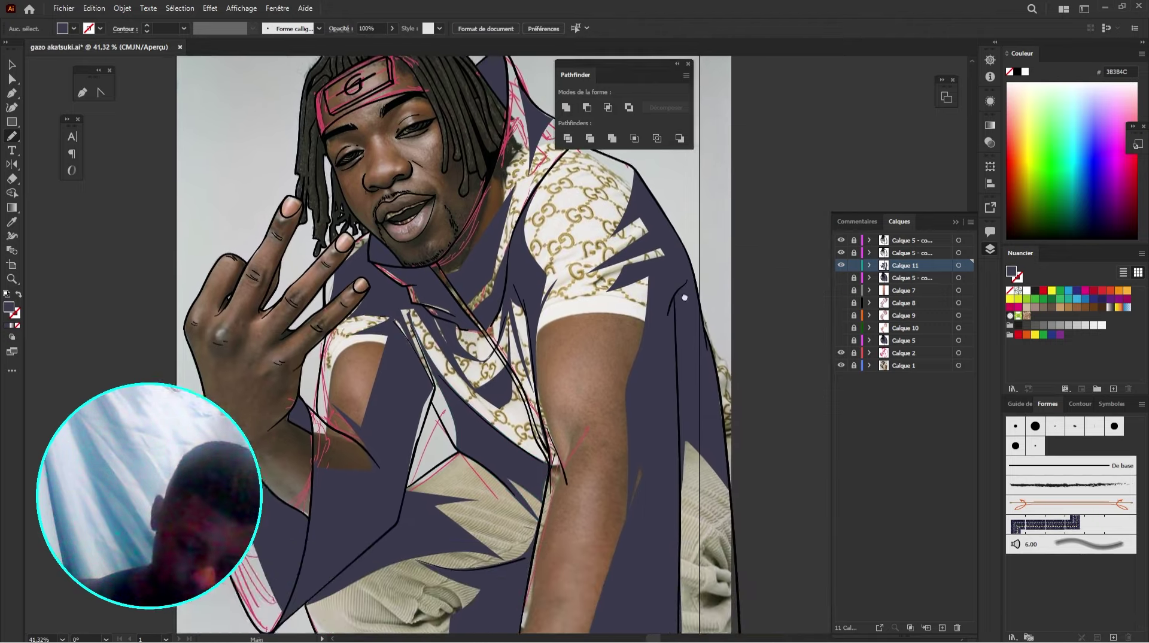
mouse_move(546, 345)
left_mouse_down()
mouse_move(532, 435)
mouse_move(524, 338)
mouse_move(506, 302)
left_mouse_up()
mouse_move(635, 277)
left_mouse_down()
mouse_move(618, 385)
mouse_move(602, 277)
left_mouse_up()
Step: Hide the sketch and photo layers Calque 2 and Calque 1, and show the hidden colour layers below Calque 11
left_click(840, 353)
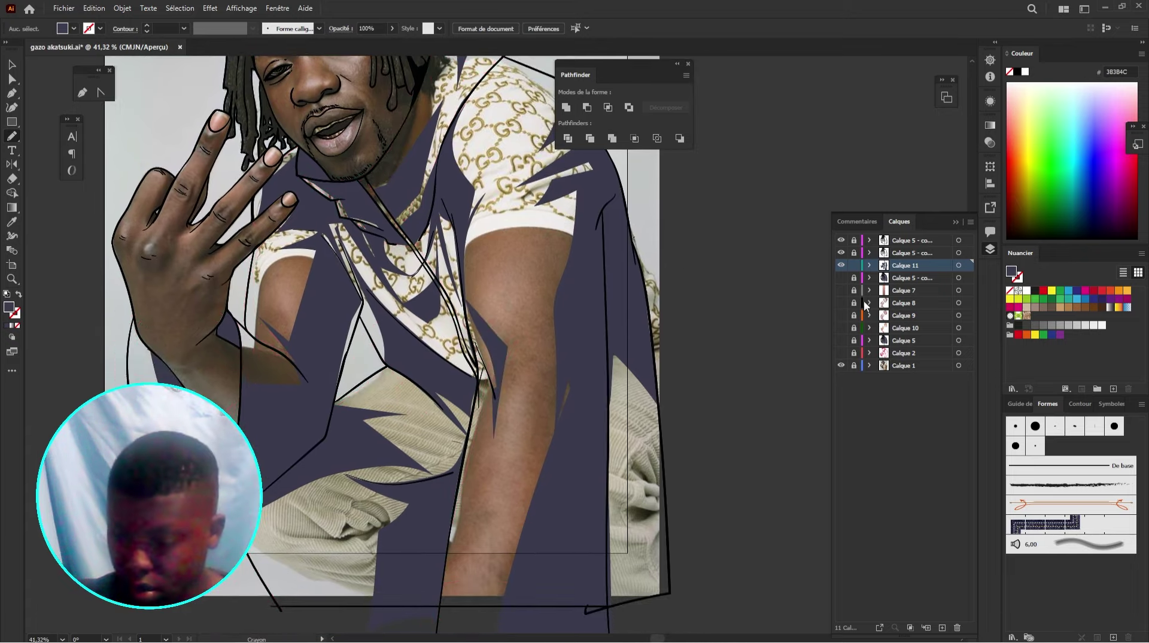
left_click(840, 365)
mouse_move(687, 325)
left_mouse_down()
mouse_move(569, 454)
mouse_move(654, 336)
mouse_move(603, 367)
mouse_move(584, 402)
left_mouse_up()
key("z")
left_click_drag(435, 344, 488, 343)
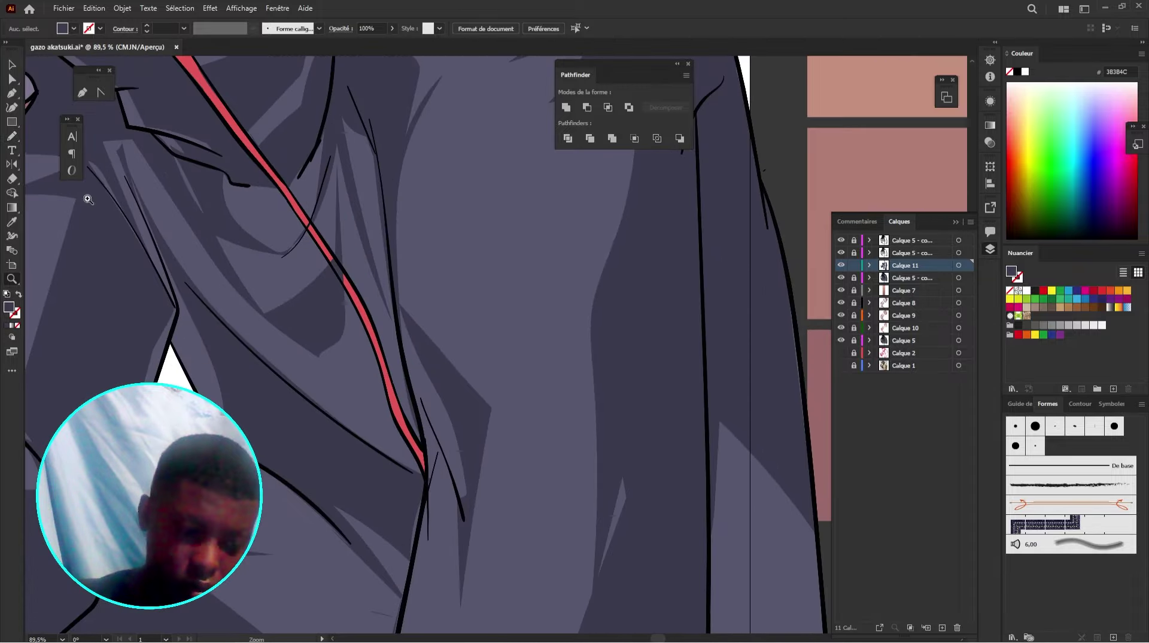
Step: Draw a small curved fold shadow on the chest to the left of the zipper, just below the collar
left_click(12, 180)
left_click_drag(369, 230, 419, 357)
mouse_move(386, 293)
left_mouse_down()
mouse_move(420, 315)
mouse_move(459, 533)
left_mouse_up()
key("n")
mouse_move(472, 304)
left_mouse_down()
mouse_move(538, 204)
mouse_move(481, 303)
left_mouse_up()
left_click_drag(438, 397, 534, 241)
mouse_move(528, 359)
left_mouse_down()
mouse_move(498, 397)
mouse_move(513, 371)
left_mouse_up()
scroll(496, 396, "down", 2)
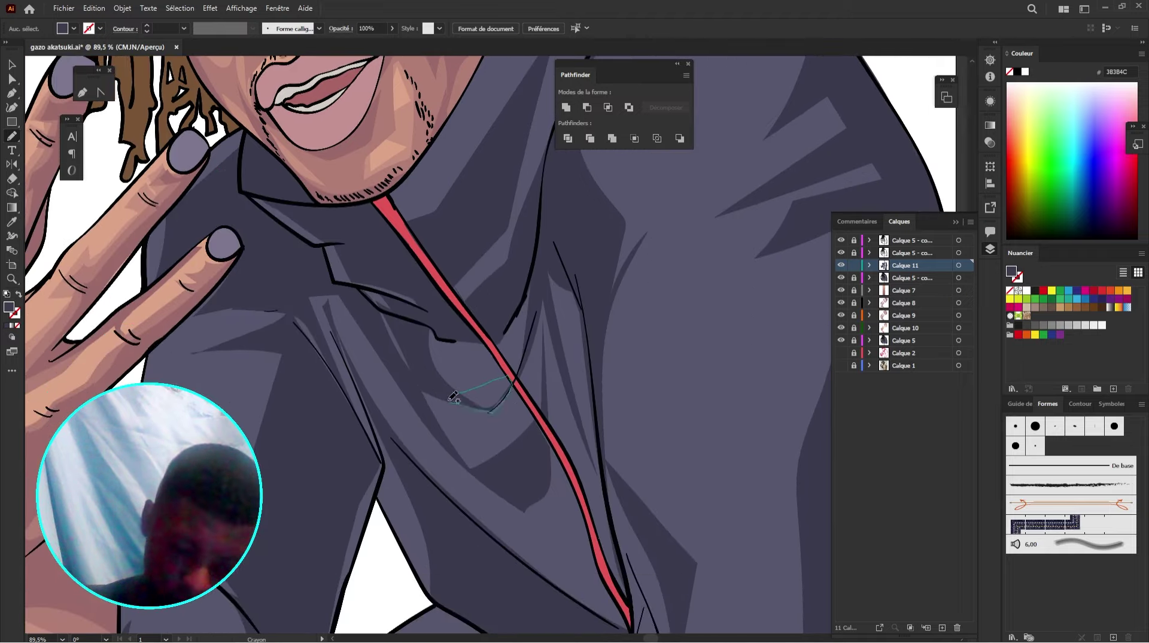
left_click_drag(450, 400, 456, 394)
Step: Extend the shadow over the lower leg below the knee crease, down toward the hem
key("z")
mouse_move(563, 293)
left_mouse_down()
mouse_move(436, 390)
mouse_move(399, 402)
left_mouse_up()
mouse_move(635, 263)
left_mouse_down()
mouse_move(505, 357)
mouse_move(523, 335)
left_mouse_up()
left_click_drag(519, 341, 562, 315)
left_click_drag(416, 508, 527, 307)
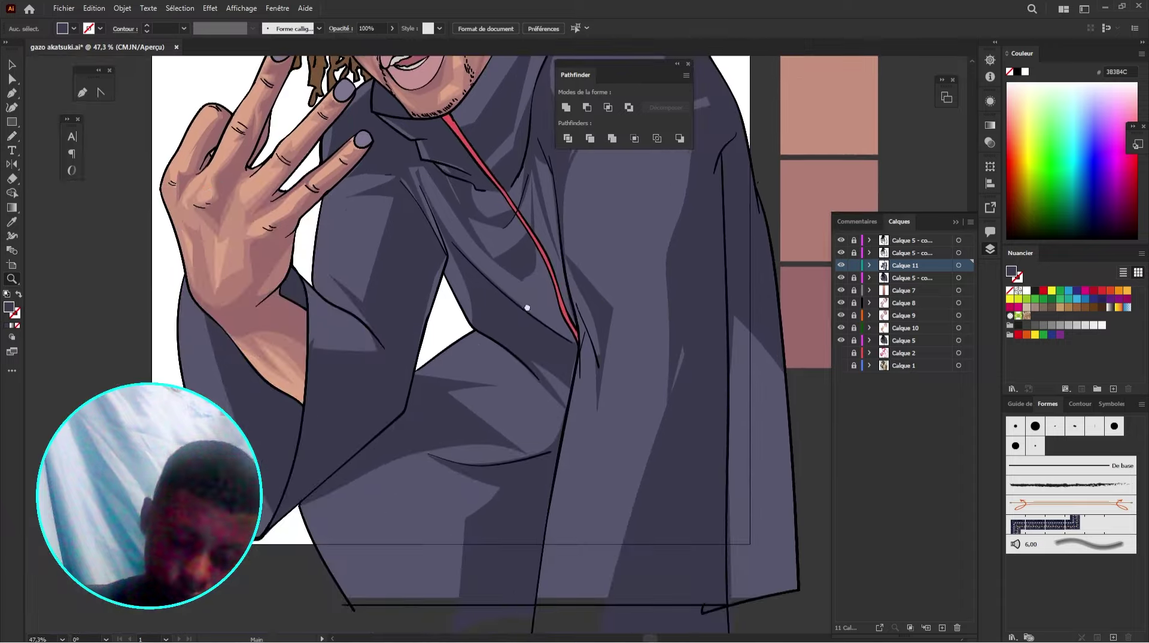
left_click_drag(413, 387, 485, 338)
left_click_drag(496, 396, 414, 387)
left_click_drag(554, 363, 549, 349)
mouse_move(427, 570)
left_mouse_down()
mouse_move(410, 451)
mouse_move(377, 439)
mouse_move(386, 445)
left_mouse_up()
key("z")
mouse_move(577, 270)
left_mouse_down()
mouse_move(553, 284)
mouse_move(544, 428)
mouse_move(526, 413)
left_mouse_up()
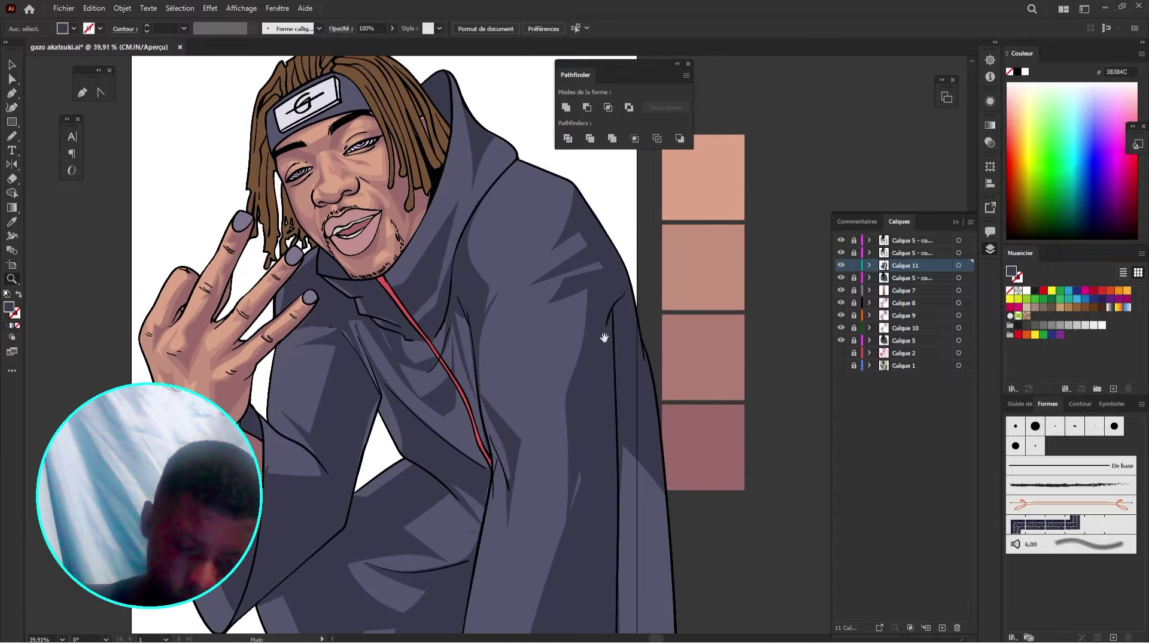
Step: Draw a small pointed fold shadow on the hood beside the shoulder seam, and check the jacket's overall shading
mouse_move(605, 339)
left_mouse_down()
mouse_move(595, 344)
mouse_move(609, 316)
left_mouse_up()
left_click_drag(515, 263, 533, 350)
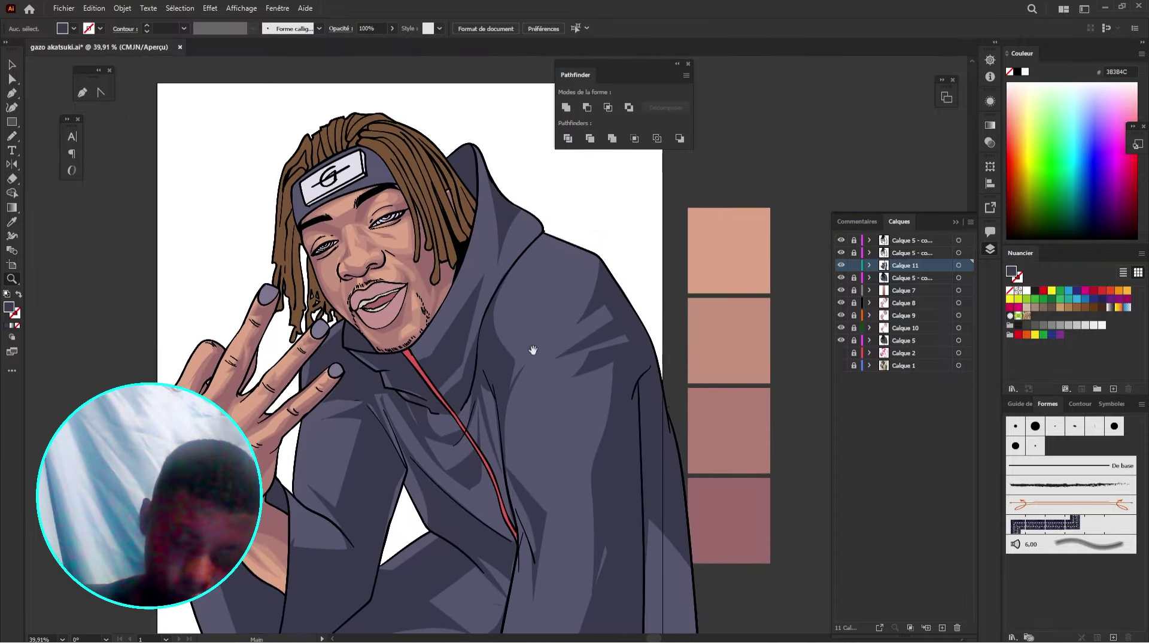
key("n")
mouse_move(507, 288)
left_mouse_down()
mouse_move(515, 313)
mouse_move(559, 239)
mouse_move(538, 267)
left_mouse_up()
left_click_drag(610, 233, 555, 234)
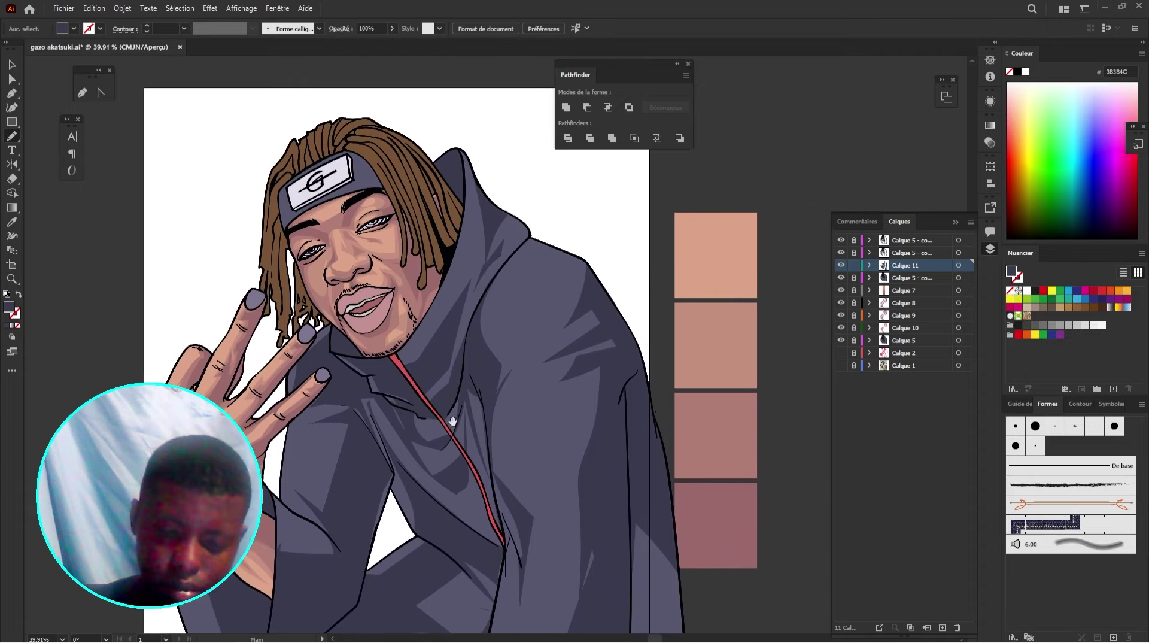
left_click_drag(460, 442, 498, 356)
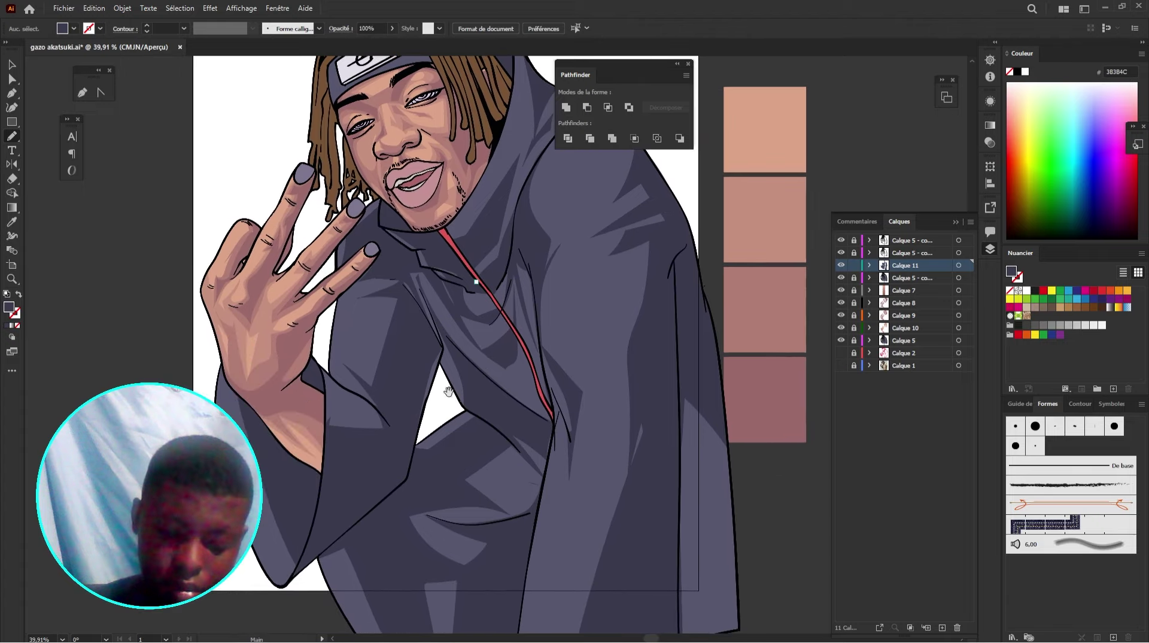
left_click_drag(449, 391, 449, 386)
mouse_move(546, 318)
left_mouse_down()
mouse_move(513, 313)
mouse_move(512, 324)
left_mouse_up()
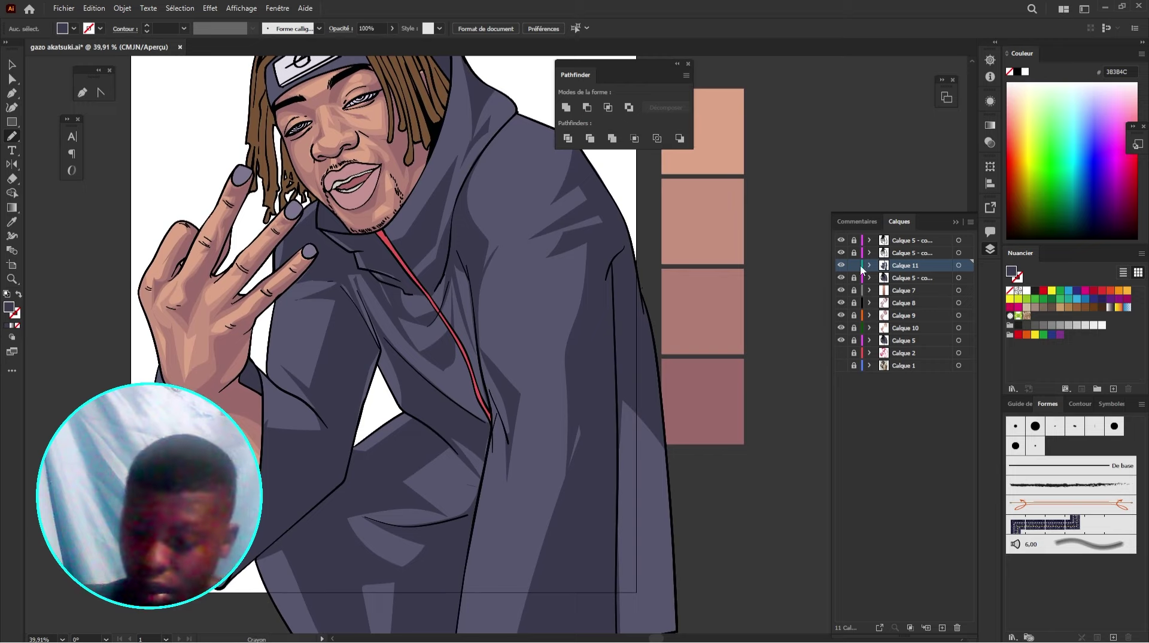
Step: Create a new layer above Calque 11 and set the fill to the darker blue-grey 28283A
left_click(942, 627)
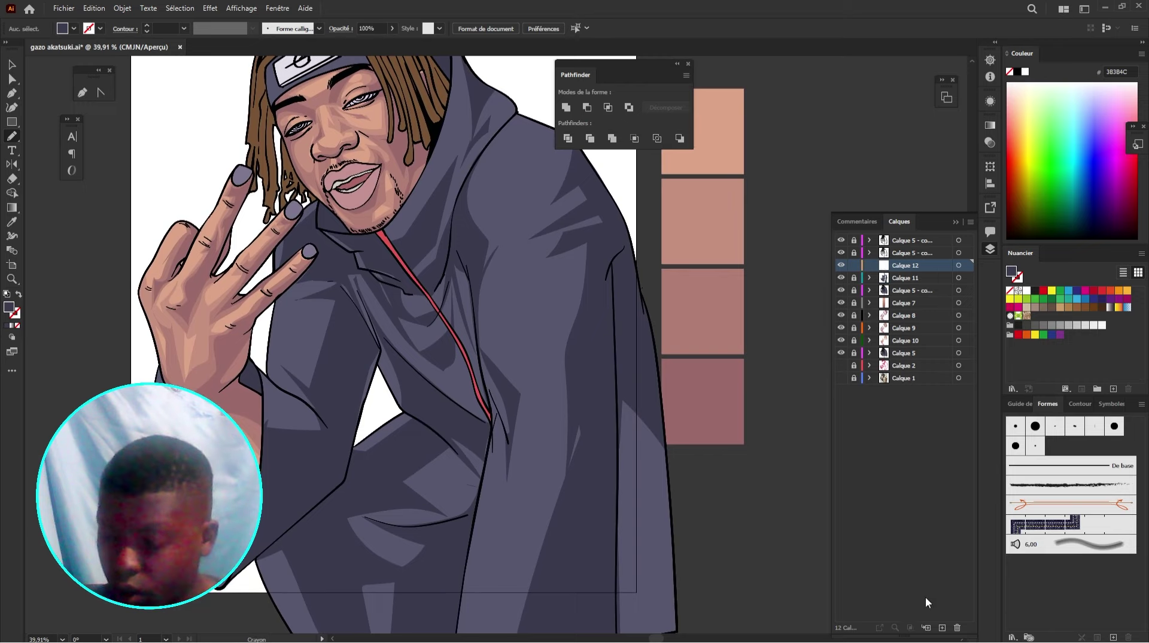
double_click(9, 307)
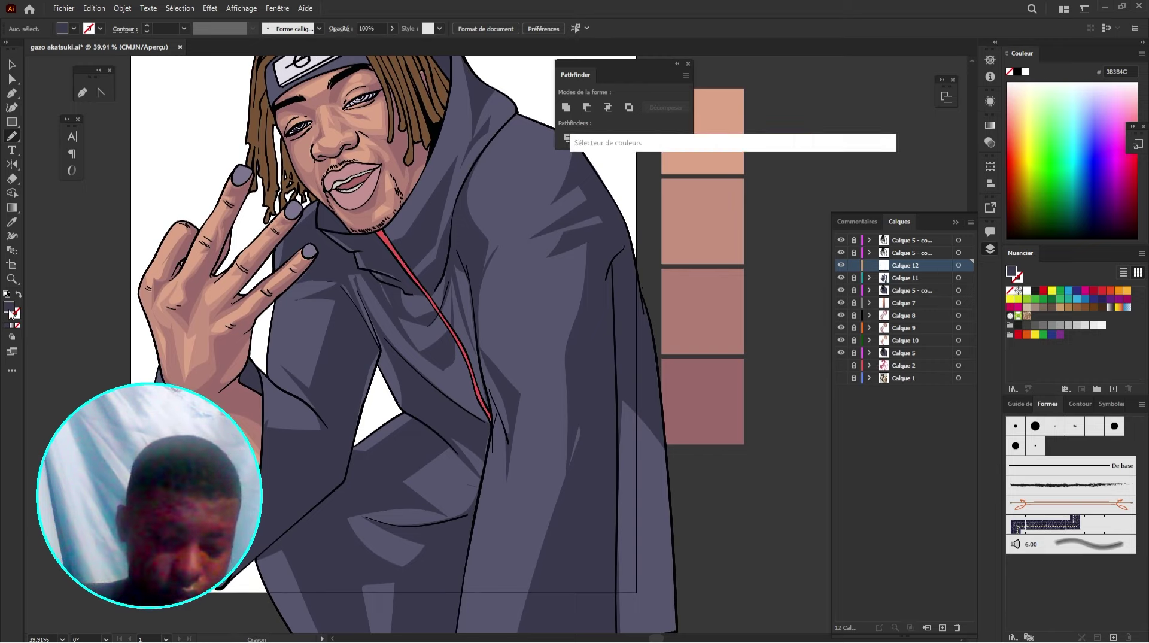
left_click_drag(614, 282, 629, 291)
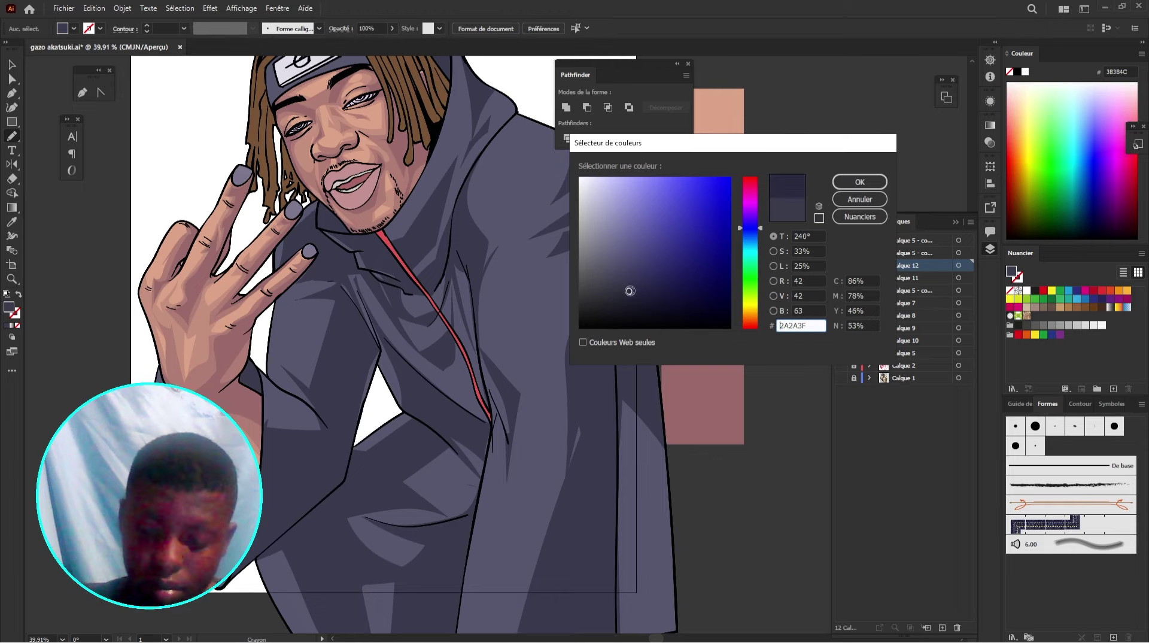
left_click(859, 182)
Step: Draw a narrow darker accent along the inner edge of the shoulder shadow, tapering to the first pointed fold
left_click_drag(616, 240, 609, 342)
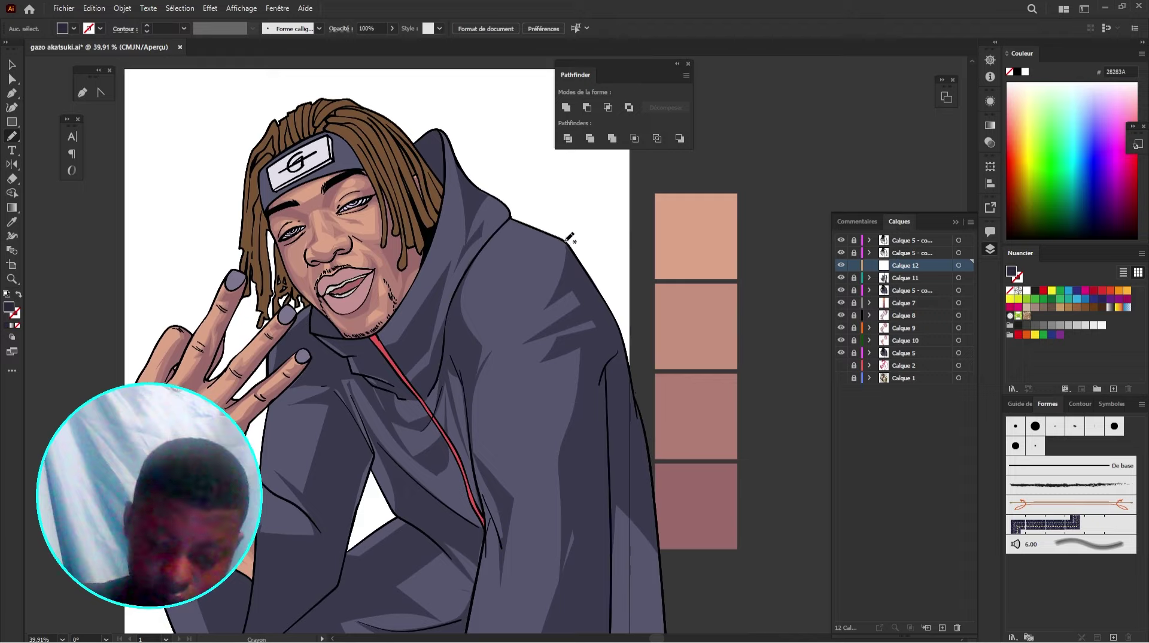
mouse_move(567, 239)
left_mouse_down()
mouse_move(542, 311)
mouse_move(576, 242)
left_mouse_up()
key("z")
left_click_drag(583, 296, 746, 178)
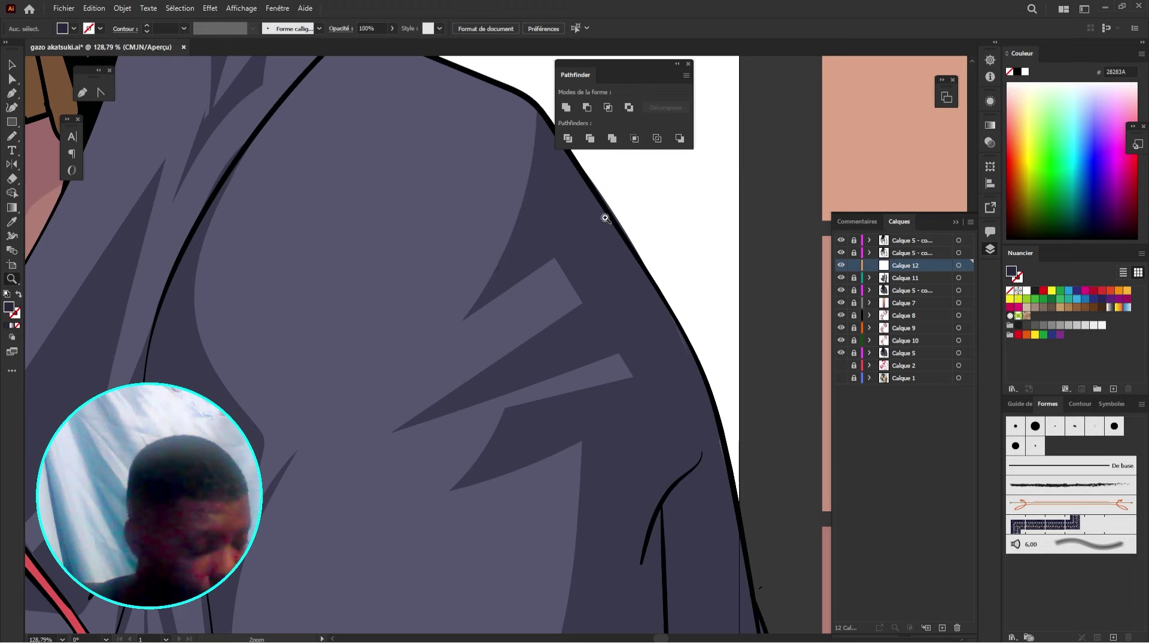
key("n")
mouse_move(533, 101)
left_mouse_down()
mouse_move(521, 195)
mouse_move(468, 314)
mouse_move(563, 257)
mouse_move(467, 317)
mouse_move(529, 225)
mouse_move(544, 125)
mouse_move(535, 103)
left_mouse_up()
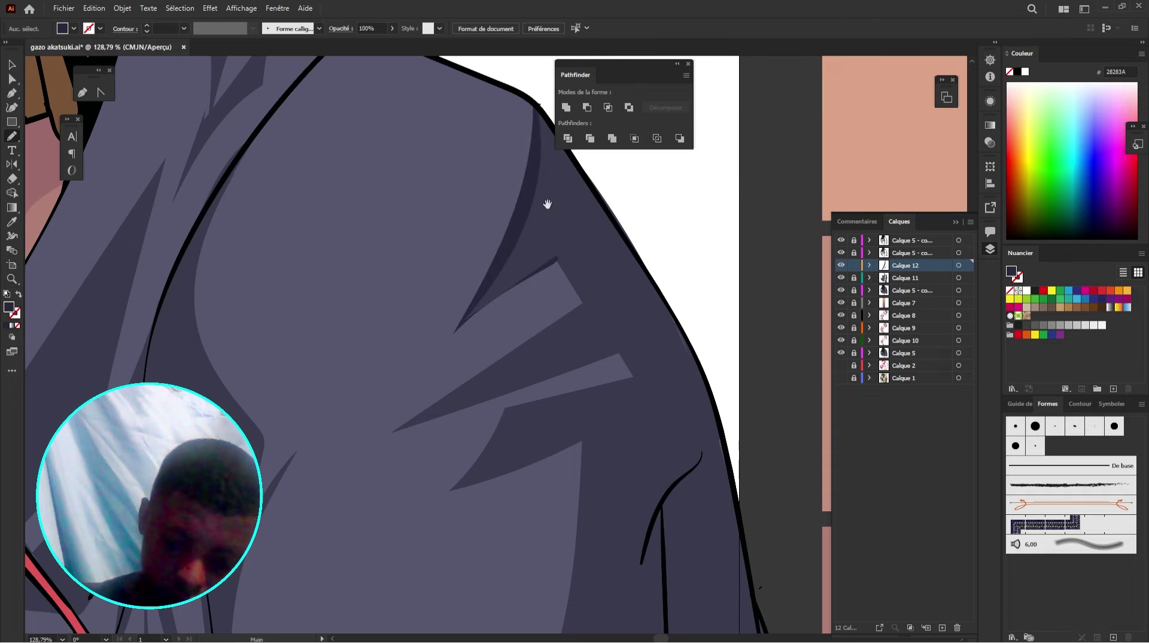
Step: Draw narrow darker accents along the pointed fold shadows of the lowered arm's sleeve, below the shoulder
scroll(546, 200, "down", 2)
mouse_move(576, 221)
left_mouse_down()
mouse_move(591, 236)
mouse_move(556, 302)
mouse_move(402, 397)
mouse_move(487, 308)
mouse_move(537, 307)
mouse_move(449, 325)
mouse_move(394, 354)
left_mouse_up()
scroll(402, 397, "down", 2)
mouse_move(554, 299)
left_mouse_down()
mouse_move(540, 263)
mouse_move(553, 259)
mouse_move(521, 194)
left_mouse_up()
mouse_move(427, 296)
left_mouse_down()
mouse_move(437, 284)
mouse_move(512, 528)
mouse_move(547, 375)
left_mouse_up()
left_click_drag(517, 267, 355, 150)
key("ctrl+z")
mouse_move(269, 171)
left_mouse_down()
mouse_move(411, 98)
mouse_move(331, 573)
mouse_move(407, 113)
mouse_move(271, 169)
left_mouse_up()
left_click_drag(422, 455, 423, 452)
mouse_move(431, 162)
left_mouse_down()
mouse_move(425, 470)
mouse_move(444, 302)
mouse_move(469, 213)
left_mouse_up()
mouse_move(435, 394)
left_mouse_down()
mouse_move(492, 167)
mouse_move(480, 276)
mouse_move(442, 374)
left_mouse_up()
Step: Draw a long thin darker strip down the shadow edge of the lowered arm's lower sleeve
left_click_drag(443, 374, 551, 151)
left_click_drag(546, 154, 421, 576)
left_click_drag(531, 215, 524, 242)
left_click_drag(546, 159, 453, 481)
key("ctrl+z")
left_click_drag(514, 258, 548, 197)
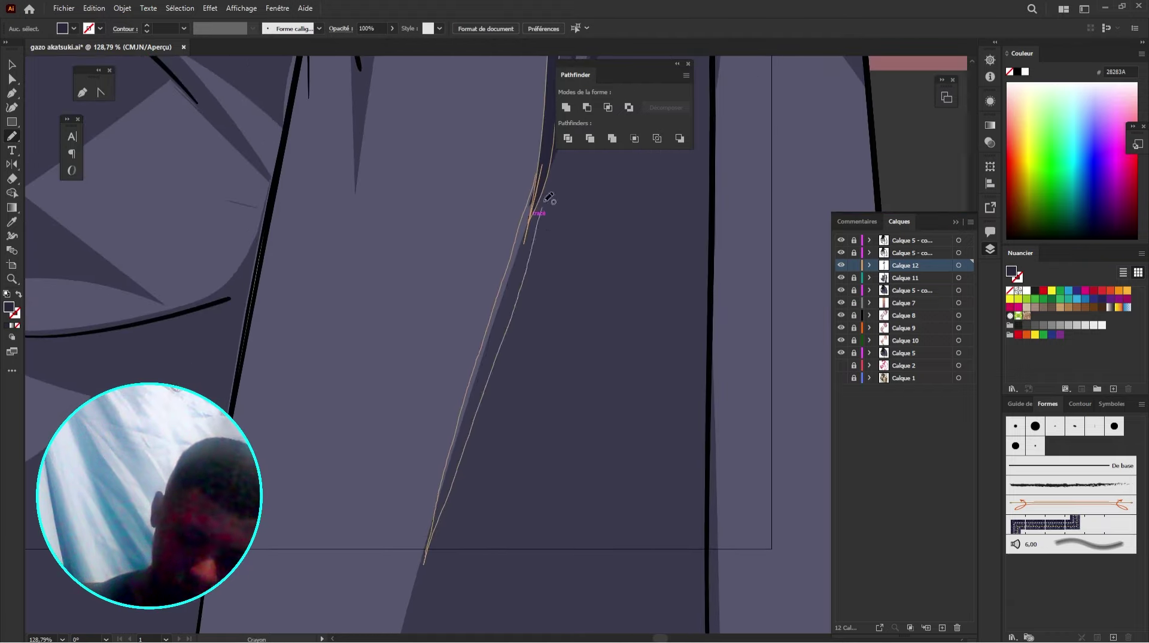
Step: Draw darker accents along the inner sleeve shadow from the shoulder seam down to the pointed fold beside the zipper
scroll(544, 469, "down", 6)
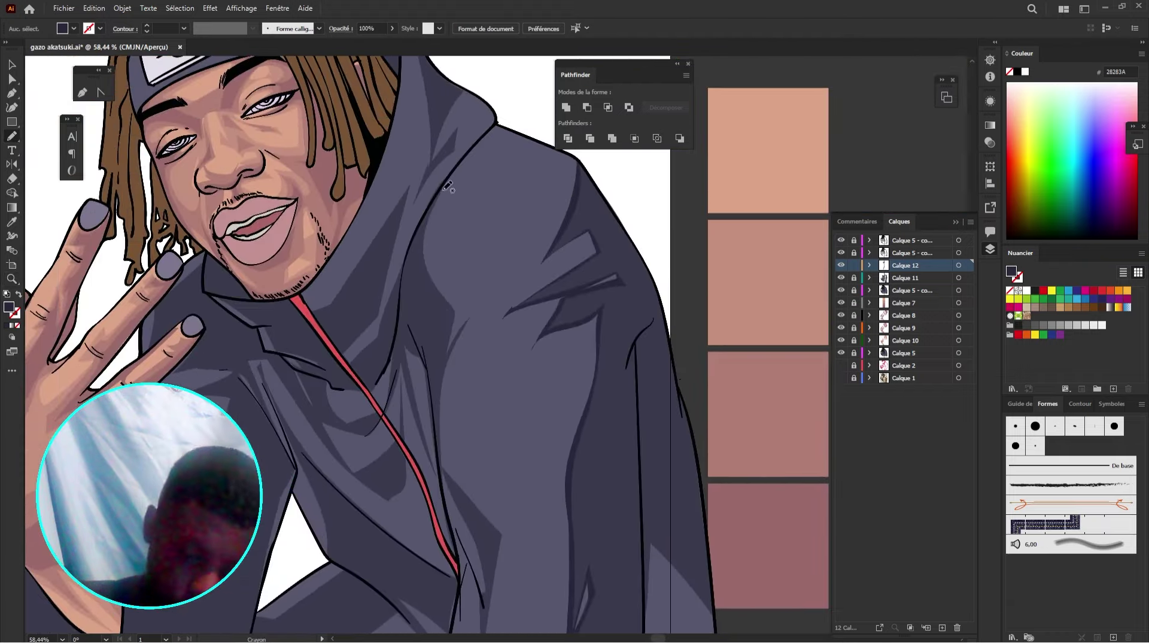
mouse_move(444, 190)
left_mouse_down()
mouse_move(456, 308)
mouse_move(443, 191)
left_mouse_up()
left_click_drag(457, 233, 461, 192)
mouse_move(452, 298)
left_mouse_down()
mouse_move(445, 321)
mouse_move(480, 258)
mouse_move(447, 371)
mouse_move(506, 502)
mouse_move(458, 440)
mouse_move(448, 330)
mouse_move(442, 347)
mouse_move(466, 348)
left_mouse_up()
scroll(469, 259, "down", 7)
scroll(469, 259, "right", 2)
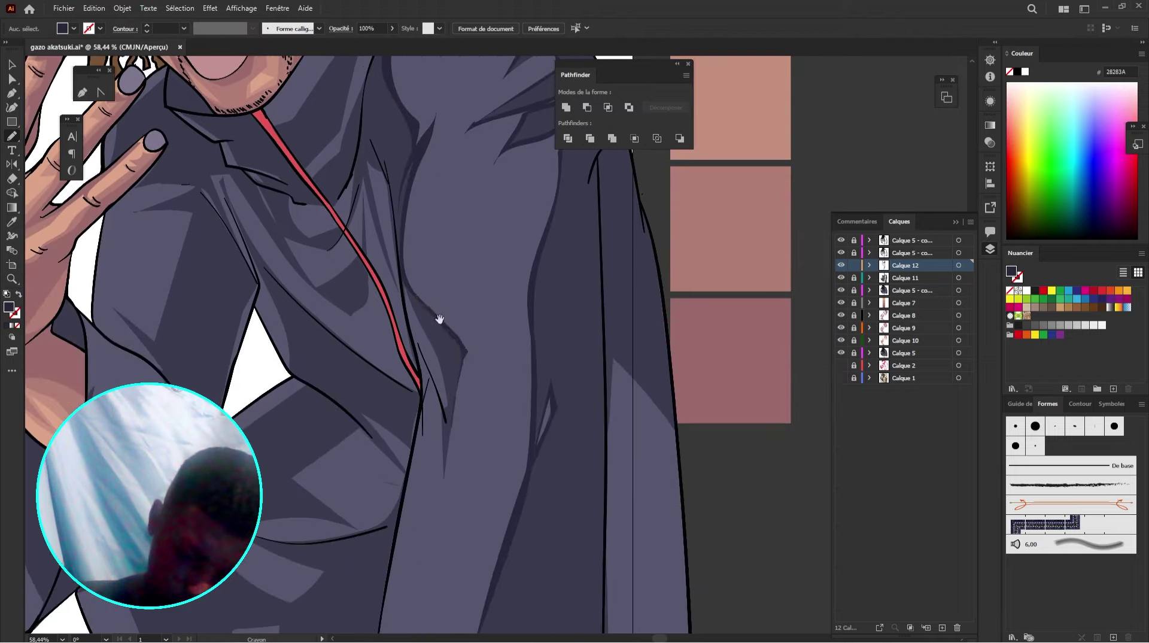
Step: Draw darker accents along the shadow edges of the hood, from its upper side down toward the collar
scroll(439, 314, "up", 15)
scroll(439, 314, "left", 5)
mouse_move(468, 143)
left_mouse_down()
mouse_move(485, 277)
mouse_move(462, 345)
mouse_move(414, 391)
left_mouse_up()
scroll(491, 246, "down", 2)
scroll(491, 246, "left", 2)
left_click_drag(480, 374, 526, 421)
scroll(494, 258, "down", 3)
scroll(494, 258, "left", 3)
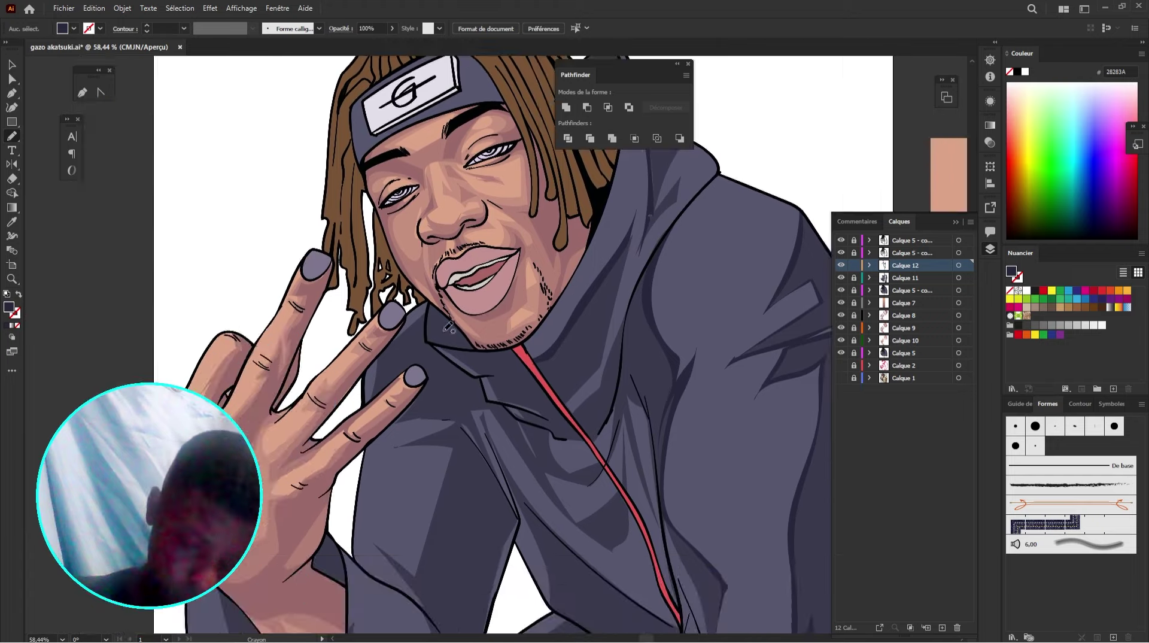
Step: Draw darker accents along the collar shadows under the chin and the chest folds to the left of the zipper
left_click_drag(477, 351, 438, 307)
left_click_drag(551, 347, 531, 331)
key("ctrl+z")
mouse_move(416, 290)
left_mouse_down()
mouse_move(453, 327)
mouse_move(419, 291)
left_mouse_up()
mouse_move(454, 344)
left_mouse_down()
mouse_move(440, 313)
mouse_move(406, 289)
left_mouse_up()
scroll(429, 295, "down", 2)
scroll(429, 295, "right", 3)
mouse_move(476, 349)
left_mouse_down()
mouse_move(441, 308)
mouse_move(487, 335)
mouse_move(442, 312)
left_mouse_up()
mouse_move(440, 304)
left_mouse_down()
mouse_move(456, 338)
mouse_move(553, 384)
left_mouse_up()
left_click_drag(395, 294, 443, 209)
scroll(485, 251, "down", 1)
scroll(485, 252, "left", 1)
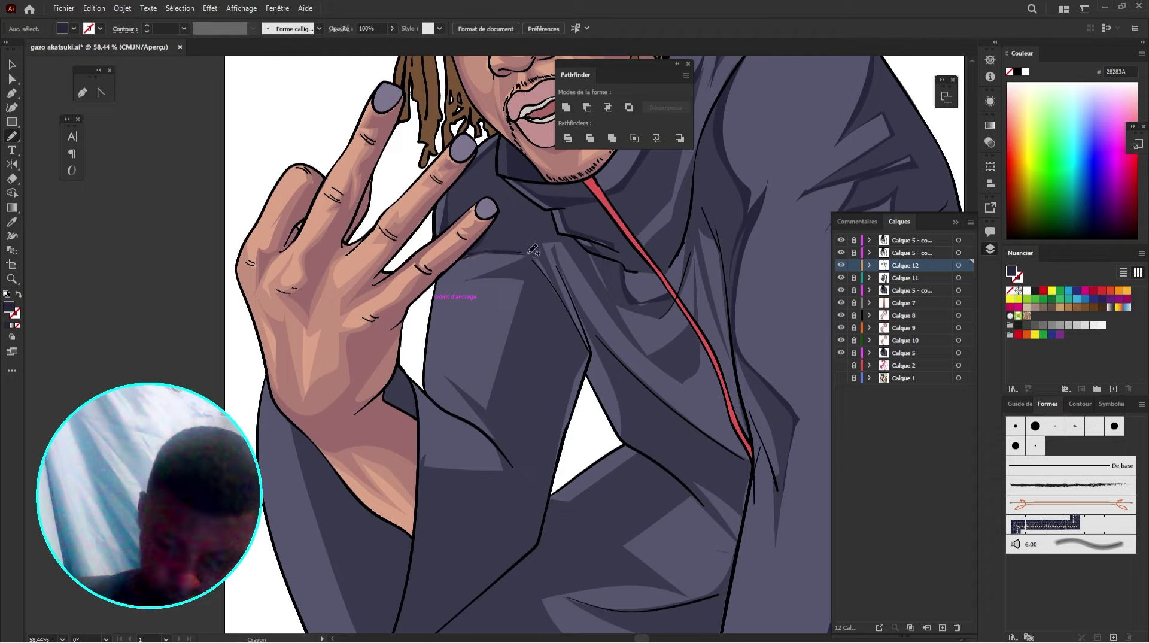
Step: Draw a darker accent around the light patch on the raised arm's upper sleeve, following its pointed corners
left_click_drag(531, 251, 532, 255)
left_click_drag(531, 255, 529, 251)
mouse_move(454, 279)
left_mouse_down()
mouse_move(526, 268)
mouse_move(481, 399)
mouse_move(516, 306)
mouse_move(457, 280)
left_mouse_up()
left_click_drag(611, 259, 596, 253)
left_click_drag(468, 391, 469, 395)
left_click_drag(581, 303, 548, 312)
mouse_move(511, 239)
left_mouse_down()
mouse_move(564, 321)
mouse_move(499, 272)
mouse_move(510, 240)
left_mouse_up()
left_click_drag(584, 299, 494, 265)
mouse_move(506, 318)
left_mouse_down()
mouse_move(512, 277)
mouse_move(532, 273)
mouse_move(490, 284)
mouse_move(550, 289)
mouse_move(506, 317)
left_mouse_up()
mouse_move(514, 323)
left_mouse_down()
mouse_move(503, 305)
mouse_move(598, 331)
mouse_move(641, 283)
left_mouse_up()
mouse_move(565, 253)
left_mouse_down()
mouse_move(525, 393)
mouse_move(565, 253)
left_mouse_up()
left_click_drag(480, 243, 428, 291)
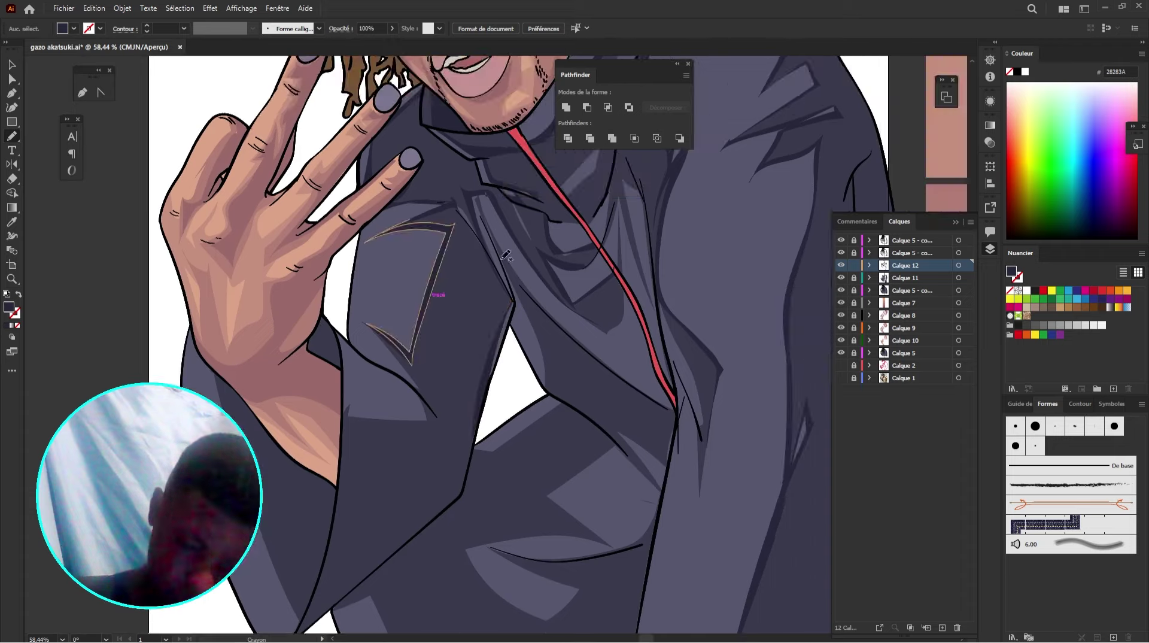
Step: Draw darker accents on the narrow chest fold near the raised arm's armpit and on that arm's cuff fold
mouse_move(477, 199)
left_mouse_down()
mouse_move(541, 387)
mouse_move(492, 229)
left_mouse_up()
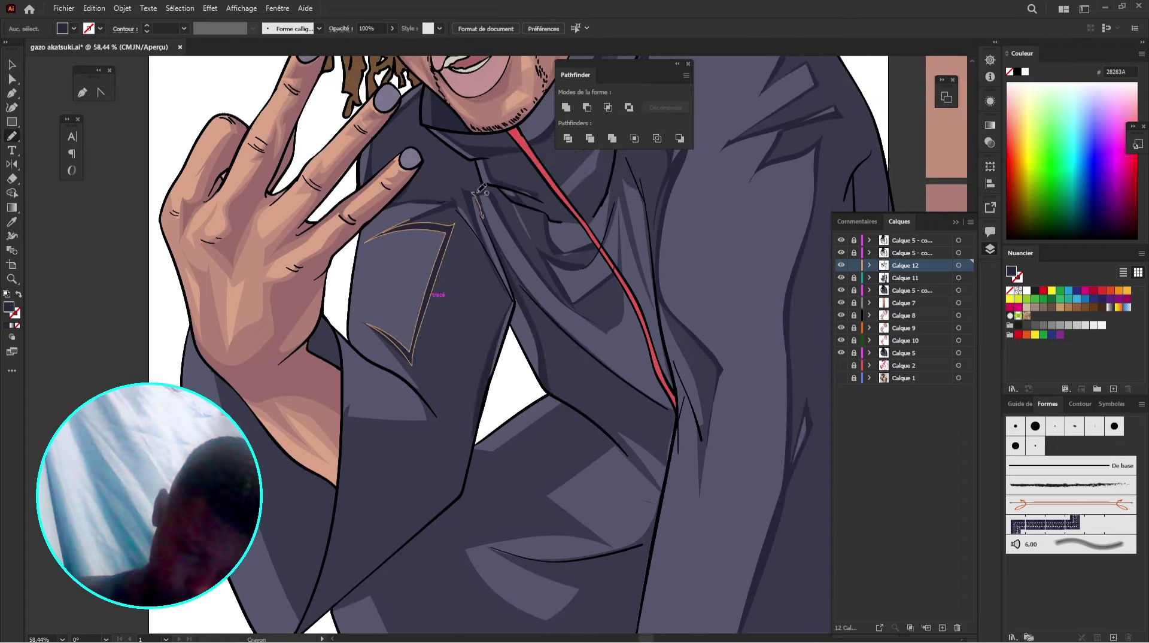
scroll(450, 312, "down", 3)
scroll(450, 311, "left", 3)
left_click_drag(528, 323, 450, 308)
scroll(450, 307, "left", 1)
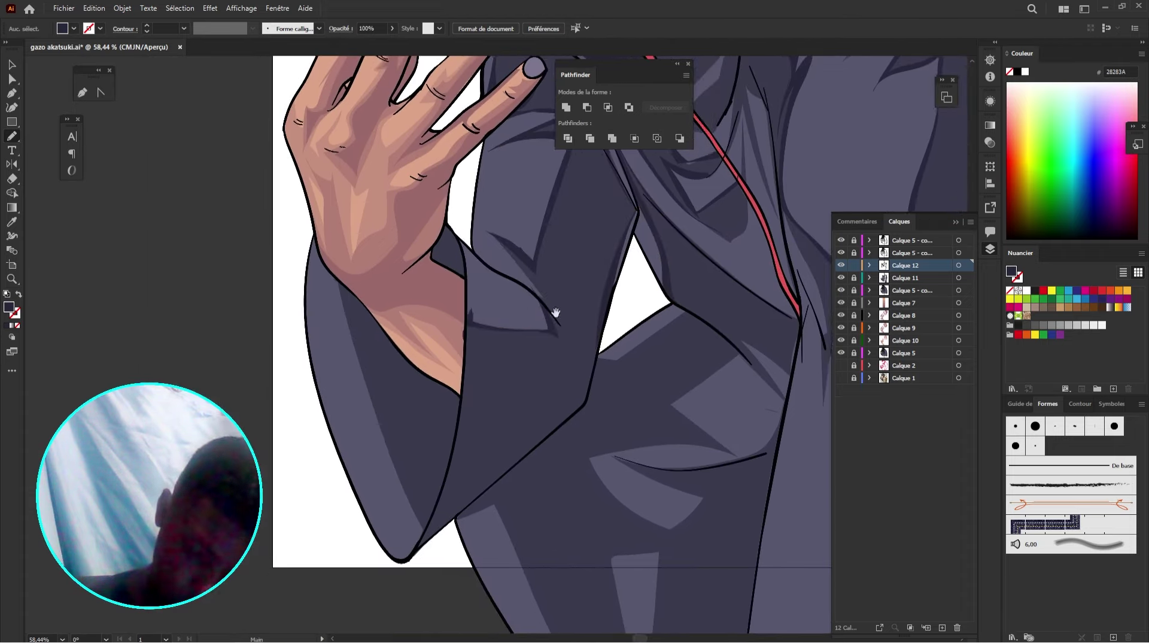
Step: Draw darker accents inside the raised arm's cuff, along the underside of the wrist and the small inner flap
mouse_move(332, 276)
left_mouse_down()
mouse_move(398, 500)
mouse_move(422, 531)
mouse_move(349, 317)
mouse_move(420, 388)
mouse_move(456, 450)
left_mouse_up()
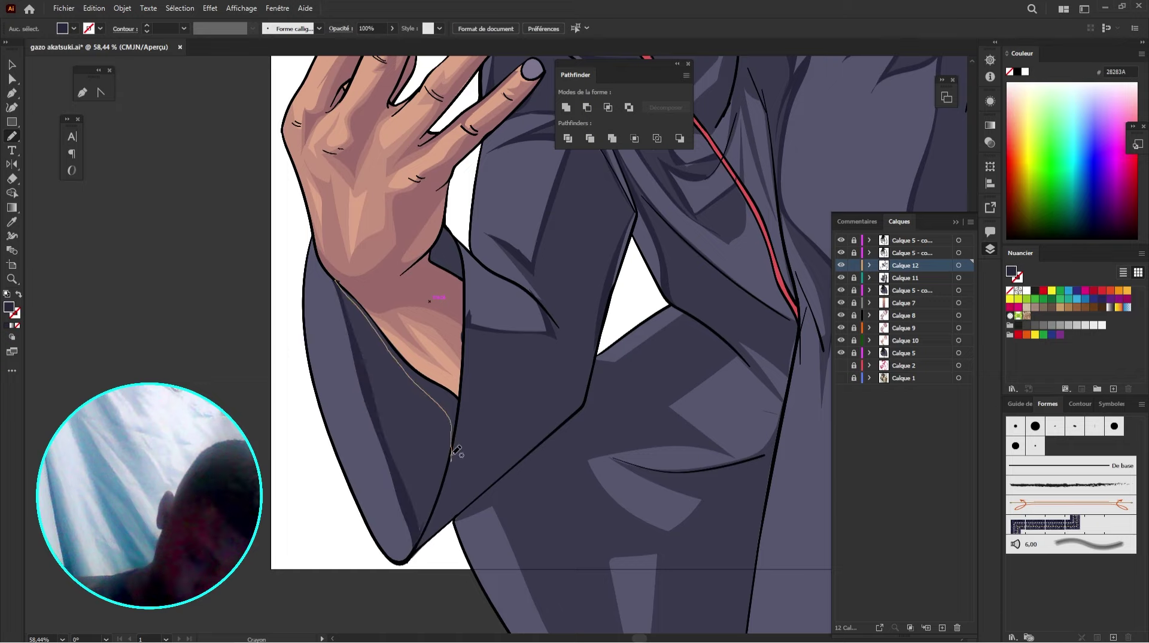
left_click_drag(397, 347, 335, 281)
scroll(456, 277, "up", 1)
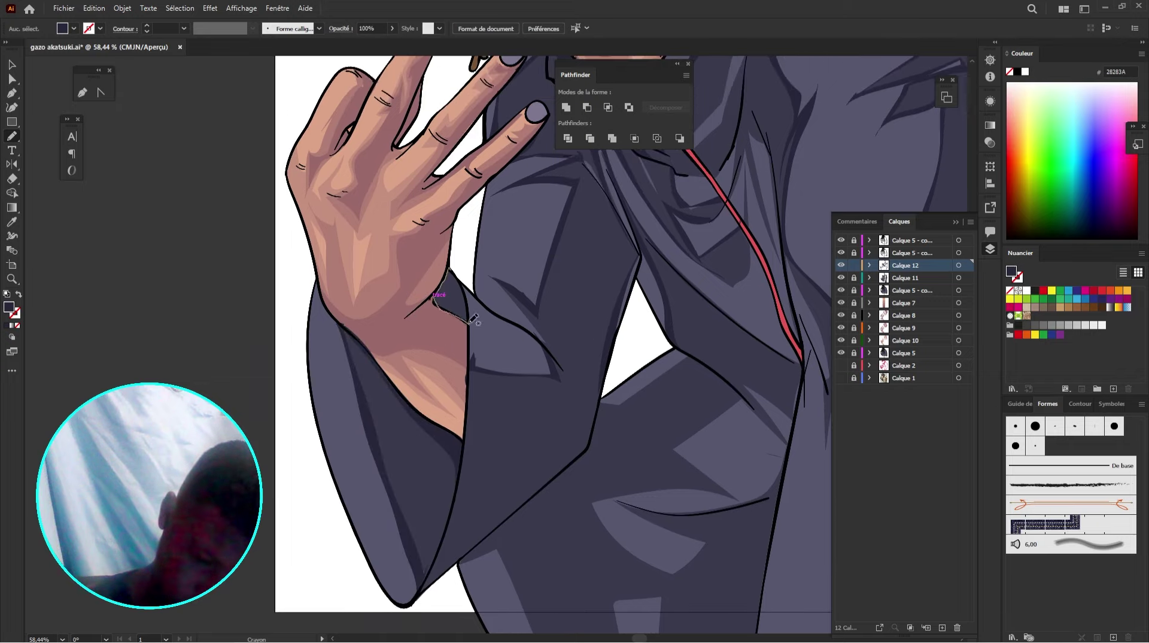
left_click_drag(469, 324, 449, 269)
Step: Draw darker accents along the shadow edges of the thigh between the sleeve and the zipper's lower end
mouse_move(695, 254)
left_mouse_down()
mouse_move(479, 310)
mouse_move(503, 142)
left_mouse_up()
mouse_move(409, 285)
left_mouse_down()
mouse_move(430, 286)
mouse_move(410, 286)
left_mouse_up()
mouse_move(549, 289)
left_mouse_down()
mouse_move(471, 320)
mouse_move(557, 377)
mouse_move(486, 323)
mouse_move(586, 315)
left_mouse_up()
mouse_move(591, 318)
left_mouse_down()
mouse_move(533, 247)
mouse_move(595, 313)
mouse_move(455, 293)
left_mouse_up()
left_click_drag(639, 243, 515, 347)
mouse_move(472, 341)
left_mouse_down()
mouse_move(541, 323)
mouse_move(570, 347)
left_mouse_up()
left_click_drag(431, 299, 551, 257)
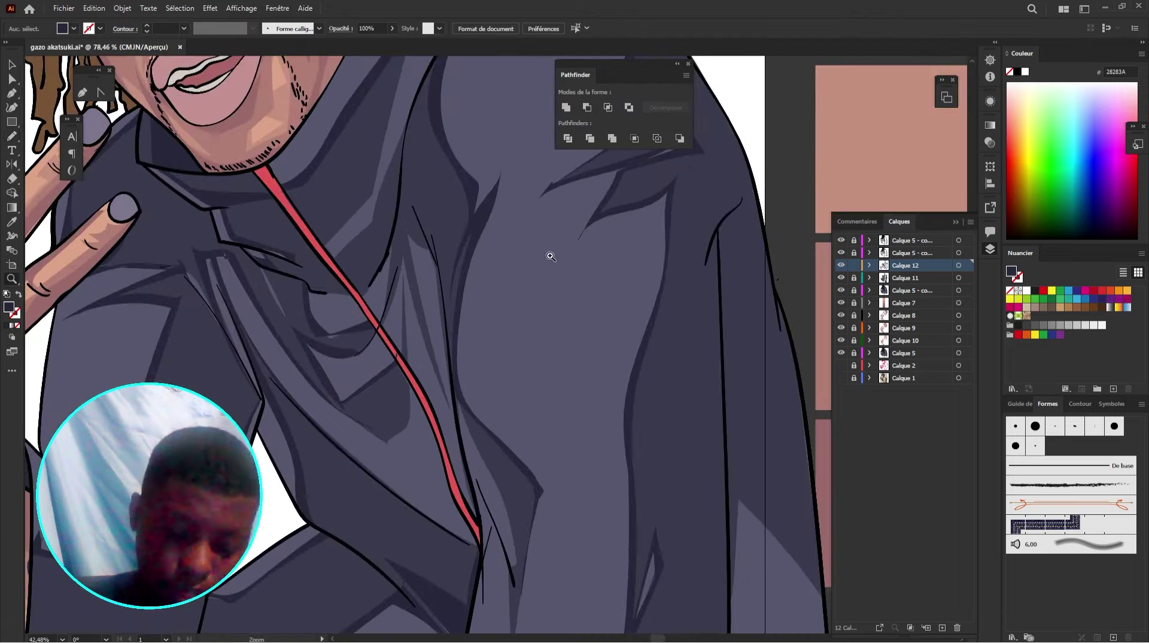
Step: Draw darker accents along the hood collar's shadow edge and on the narrow chest folds beside the zipper
key("n")
mouse_move(405, 164)
left_mouse_down()
mouse_move(443, 272)
mouse_move(434, 266)
mouse_move(459, 419)
mouse_move(405, 222)
left_mouse_up()
left_click_drag(408, 260, 410, 242)
mouse_move(388, 291)
left_mouse_down()
mouse_move(424, 309)
mouse_move(410, 287)
mouse_move(408, 314)
mouse_move(382, 310)
left_mouse_up()
left_click_drag(366, 263, 381, 293)
mouse_move(366, 292)
left_mouse_down()
mouse_move(407, 229)
mouse_move(428, 130)
mouse_move(411, 229)
mouse_move(361, 285)
mouse_move(395, 314)
left_mouse_up()
key("ctrl+z")
key("ctrl+z")
mouse_move(344, 328)
left_mouse_down()
mouse_move(371, 329)
mouse_move(346, 332)
left_mouse_up()
left_click_drag(387, 293, 396, 317)
mouse_move(377, 319)
left_mouse_down()
mouse_move(411, 283)
mouse_move(469, 110)
mouse_move(405, 306)
mouse_move(377, 329)
left_mouse_up()
Step: Draw darker accents on the hood's side folds, following the shadow down toward the shoulder seam
left_click_drag(510, 173, 415, 310)
left_click_drag(393, 225, 385, 266)
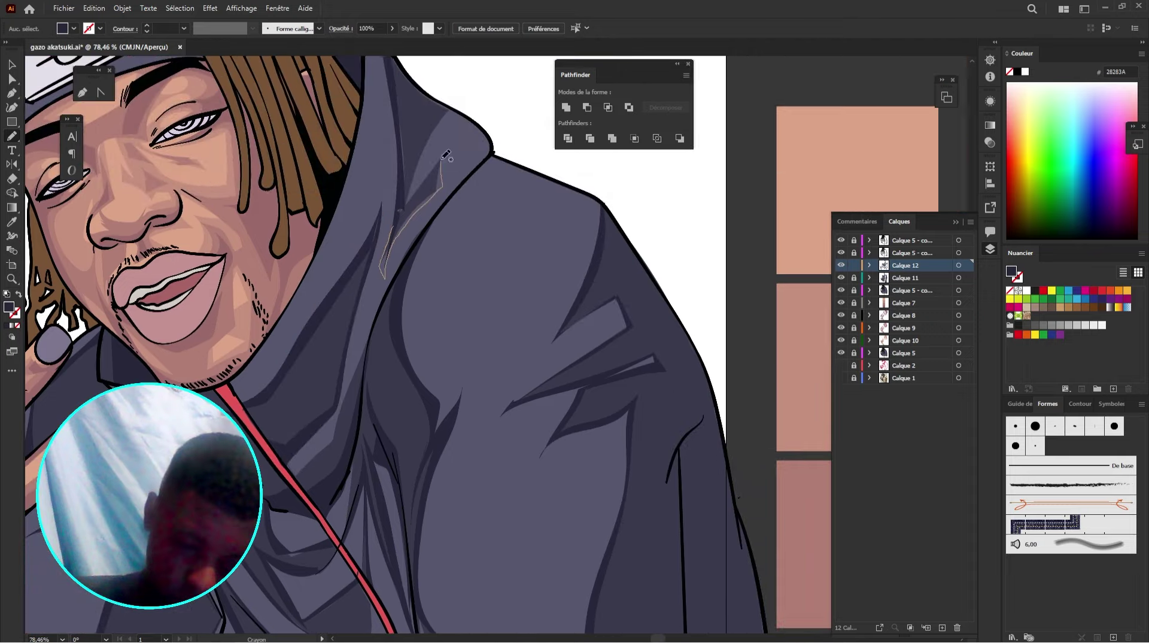
mouse_move(442, 159)
left_mouse_down()
mouse_move(395, 225)
mouse_move(409, 245)
left_mouse_up()
mouse_move(400, 264)
left_mouse_down()
mouse_move(421, 200)
mouse_move(399, 264)
left_mouse_up()
left_click_drag(399, 260, 393, 278)
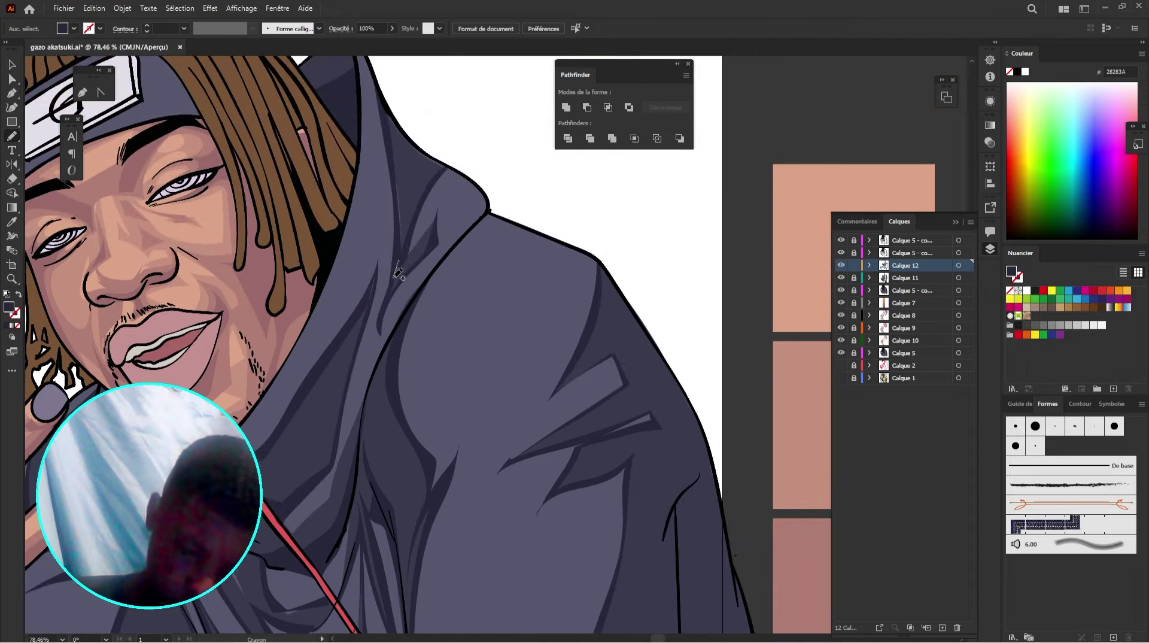
Step: Draw a darker accent along the lower edge of the light patch on the raised arm's upper sleeve
scroll(398, 274, "down", 10)
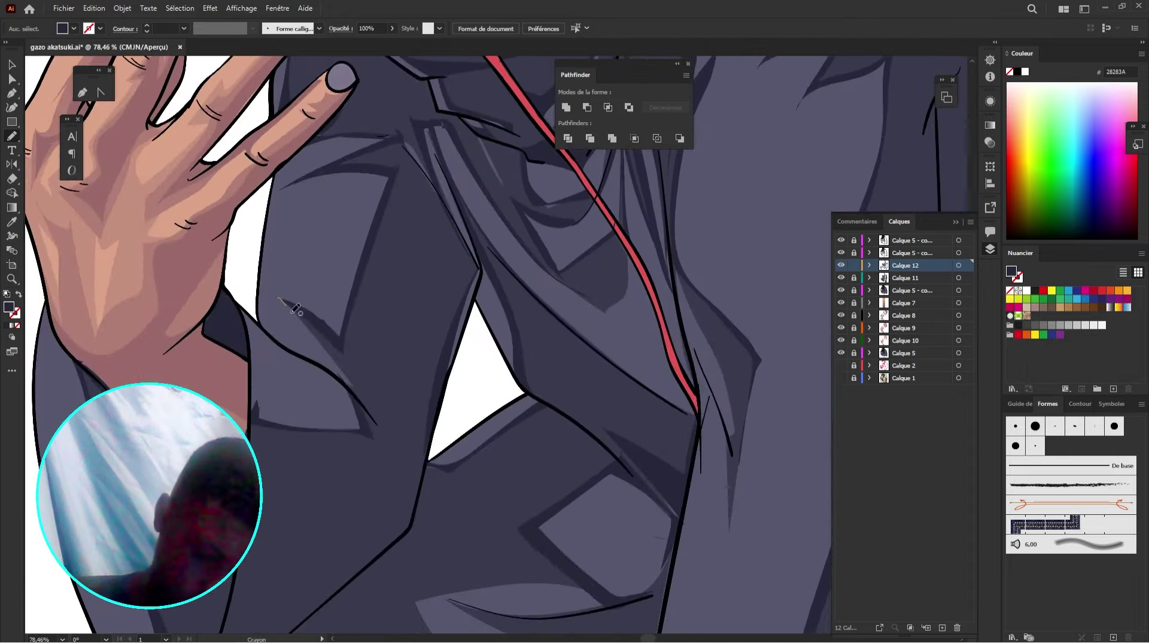
mouse_move(281, 299)
left_mouse_down()
mouse_move(354, 372)
mouse_move(280, 298)
left_mouse_up()
mouse_move(457, 238)
left_mouse_down()
mouse_move(475, 225)
mouse_move(346, 335)
mouse_move(408, 303)
left_mouse_up()
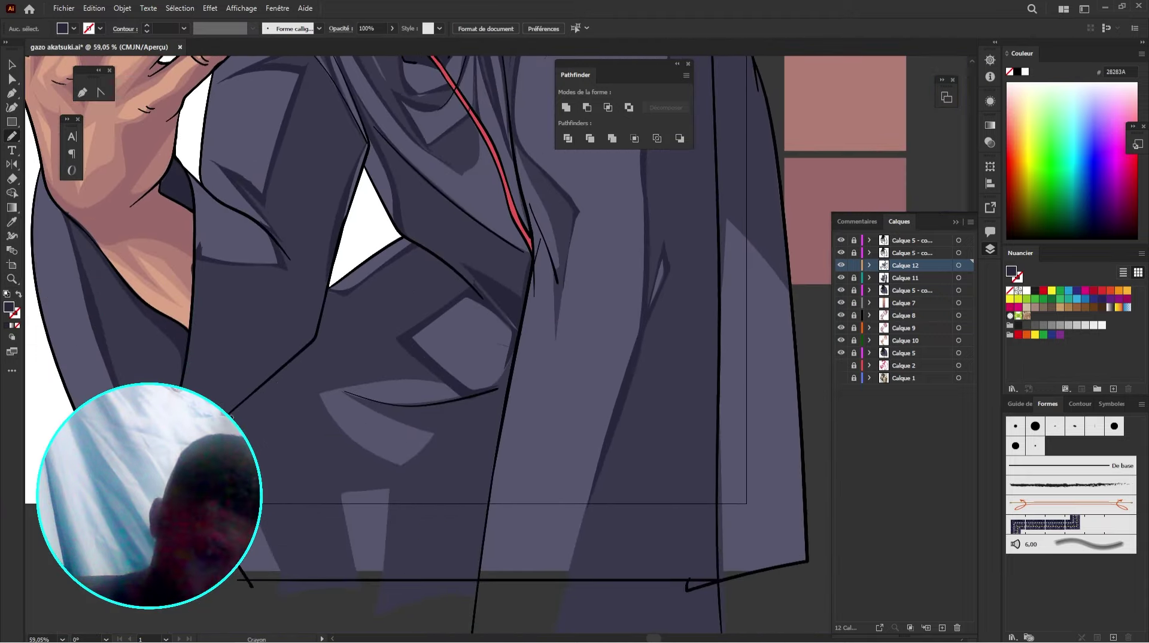
Step: Draw darker accents around the thigh's lower light patch, at the end of its crease and beside the light strip below
mouse_move(398, 465)
left_mouse_down()
mouse_move(334, 418)
mouse_move(438, 372)
left_mouse_up()
mouse_move(350, 387)
left_mouse_down()
mouse_move(408, 457)
mouse_move(338, 389)
mouse_move(411, 459)
mouse_move(396, 468)
left_mouse_up()
left_click_drag(505, 287, 490, 278)
scroll(480, 358, "down", 1)
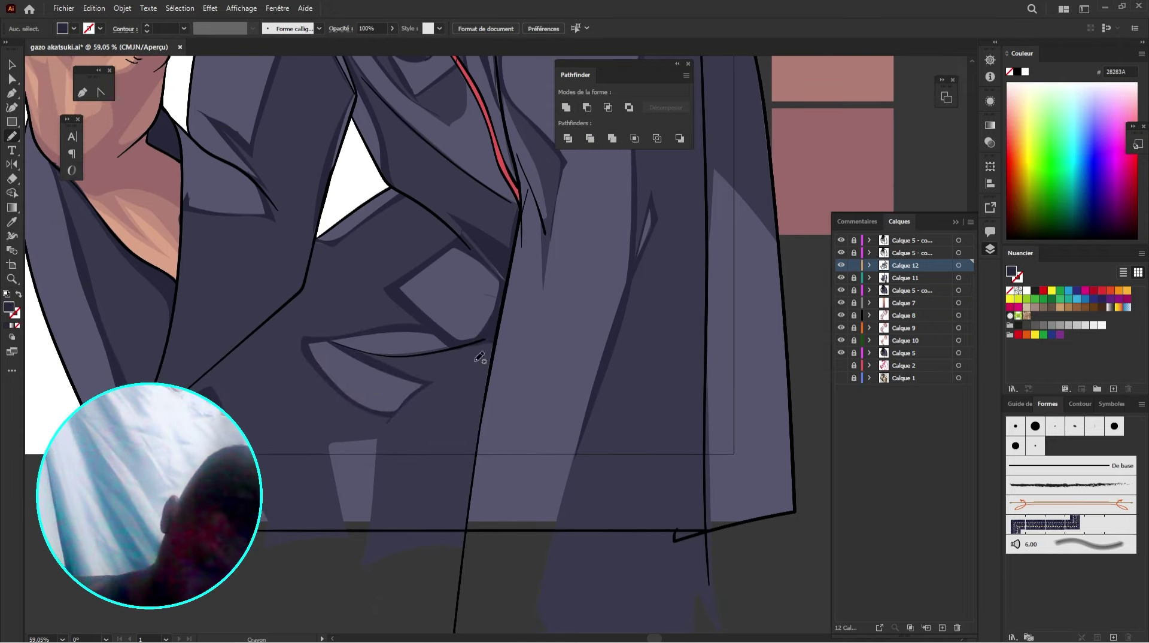
mouse_move(473, 419)
left_mouse_down()
mouse_move(479, 450)
mouse_move(487, 346)
left_mouse_up()
left_click_drag(493, 346, 481, 374)
mouse_move(317, 486)
left_mouse_down()
mouse_move(353, 463)
mouse_move(330, 523)
left_mouse_up()
Step: Draw a dark curved accent on the headband along the hair, from its top edge down to the eyebrow
left_click_drag(543, 139, 505, 464)
left_click_drag(395, 131, 465, 343)
left_click_drag(389, 257, 502, 358)
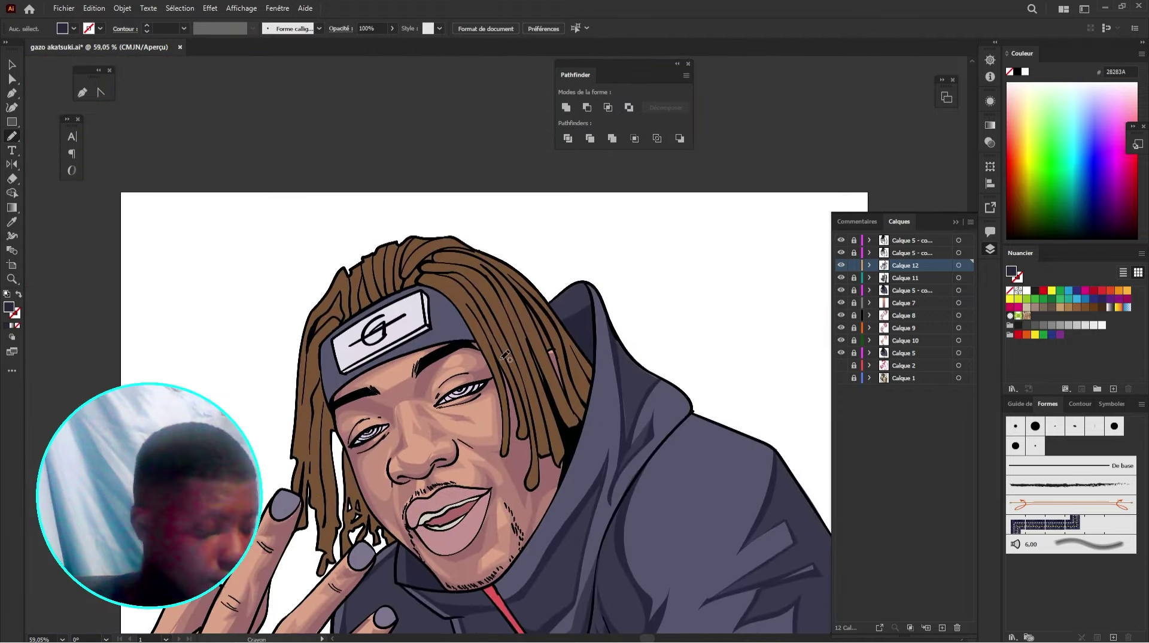
scroll(439, 308, "left", 3)
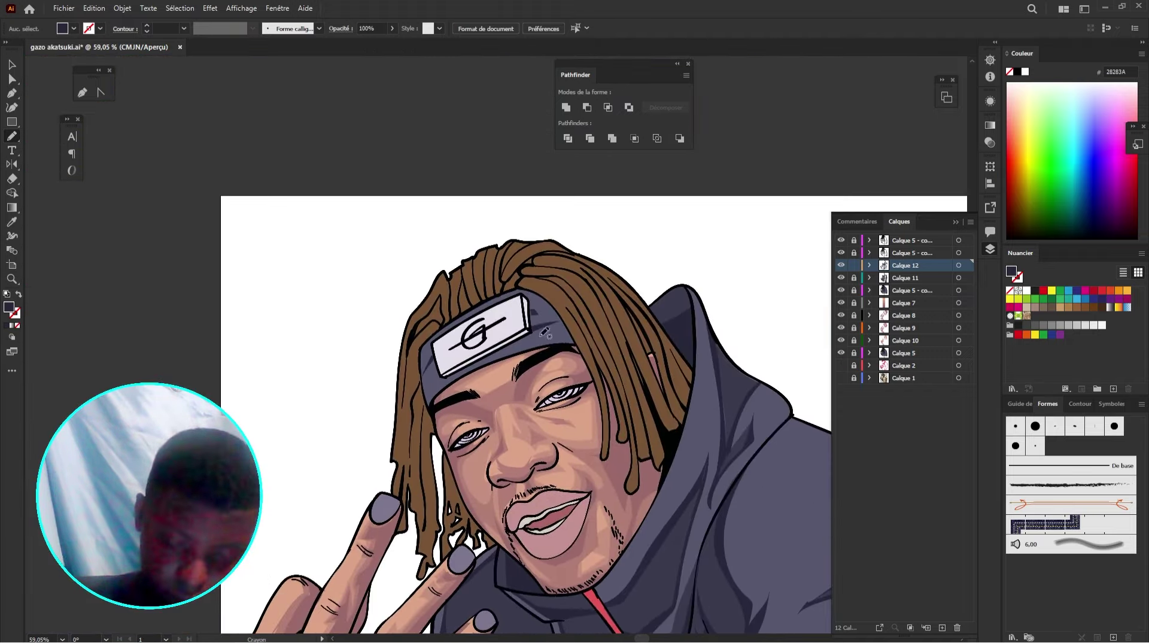
scroll(544, 332, "up", 5)
mouse_move(453, 169)
left_mouse_down()
mouse_move(512, 160)
mouse_move(685, 339)
left_mouse_up()
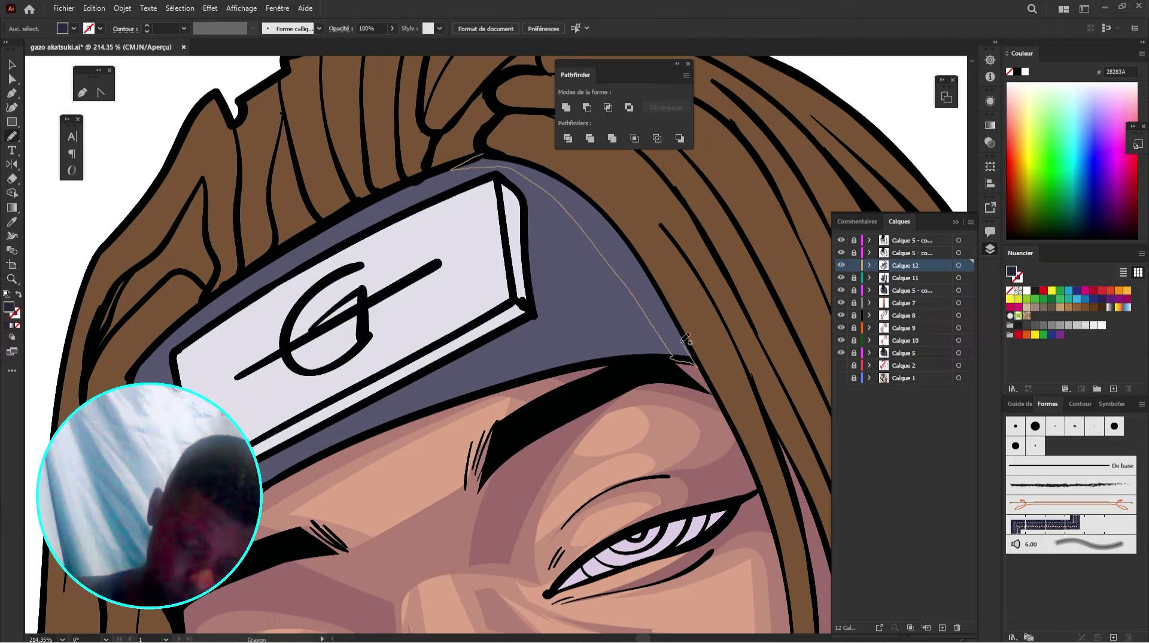
scroll(265, 165, "down", 8)
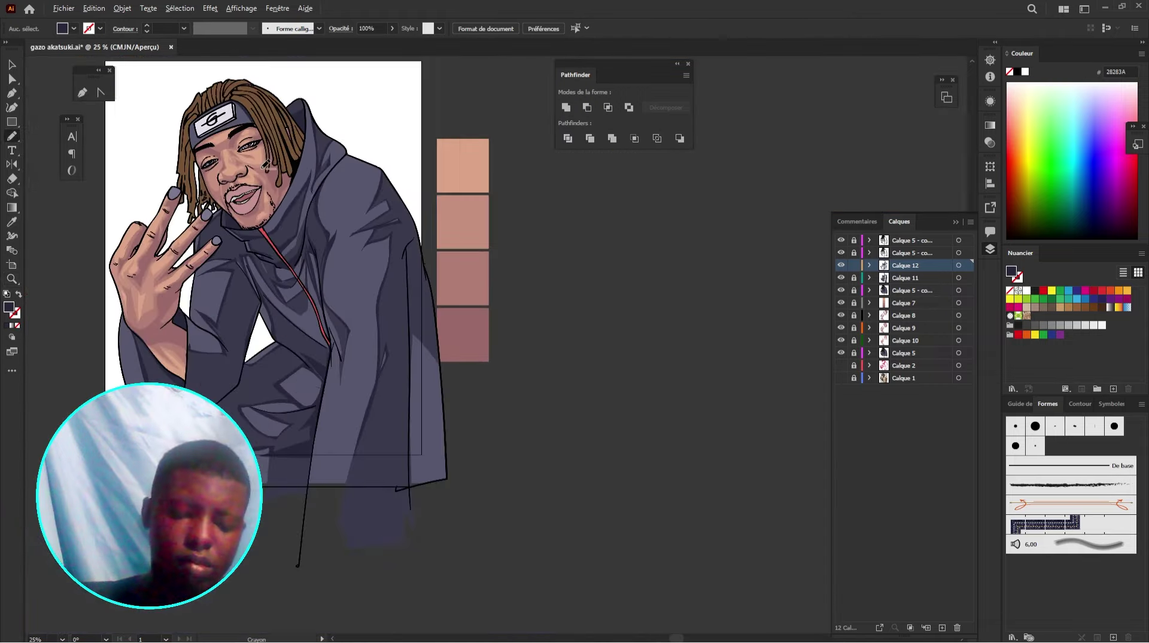
scroll(307, 195, "up", 4)
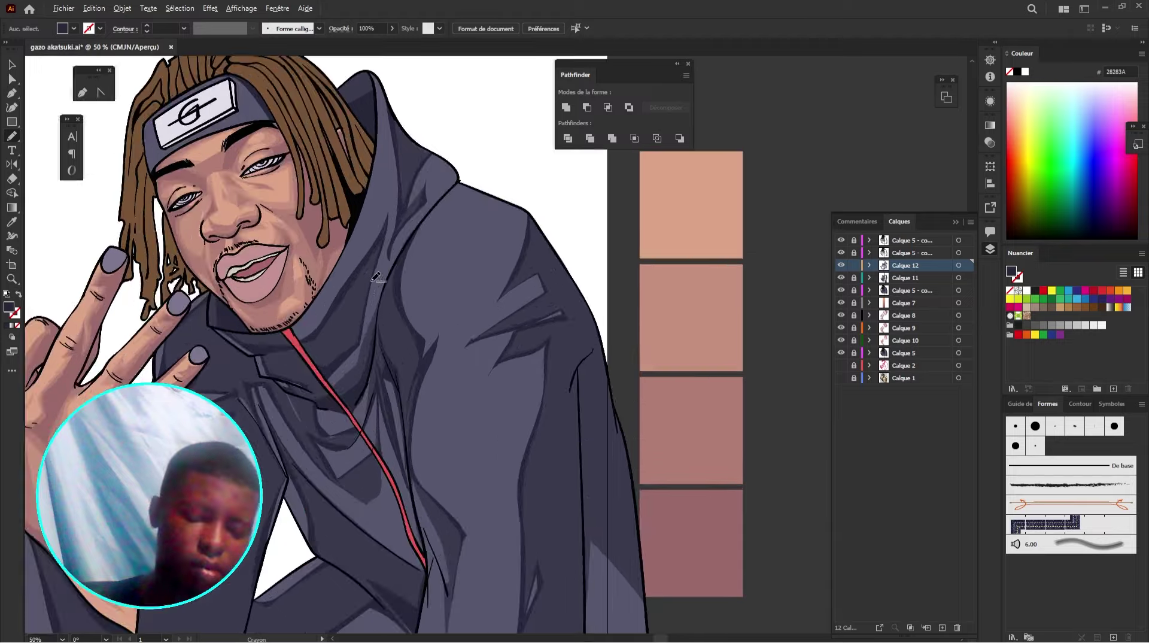
left_click_drag(359, 290, 408, 189)
left_click_drag(403, 231, 421, 314)
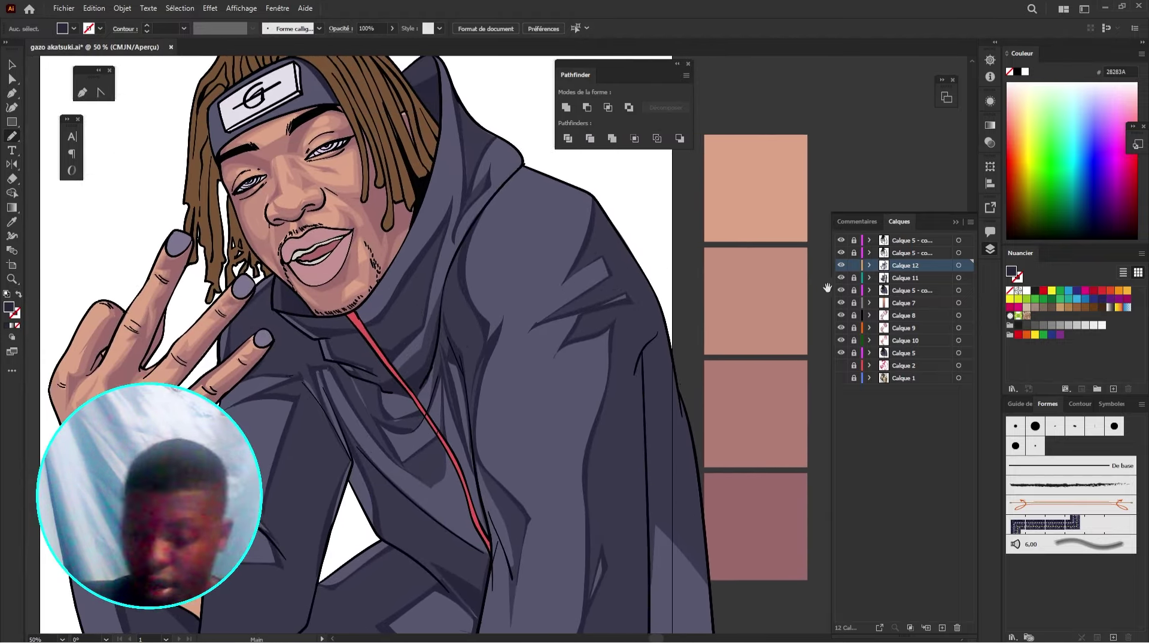
mouse_move(563, 285)
left_mouse_down()
mouse_move(538, 329)
mouse_move(592, 334)
mouse_move(583, 341)
mouse_move(454, 341)
mouse_move(542, 334)
mouse_move(587, 305)
mouse_move(549, 296)
left_mouse_up()
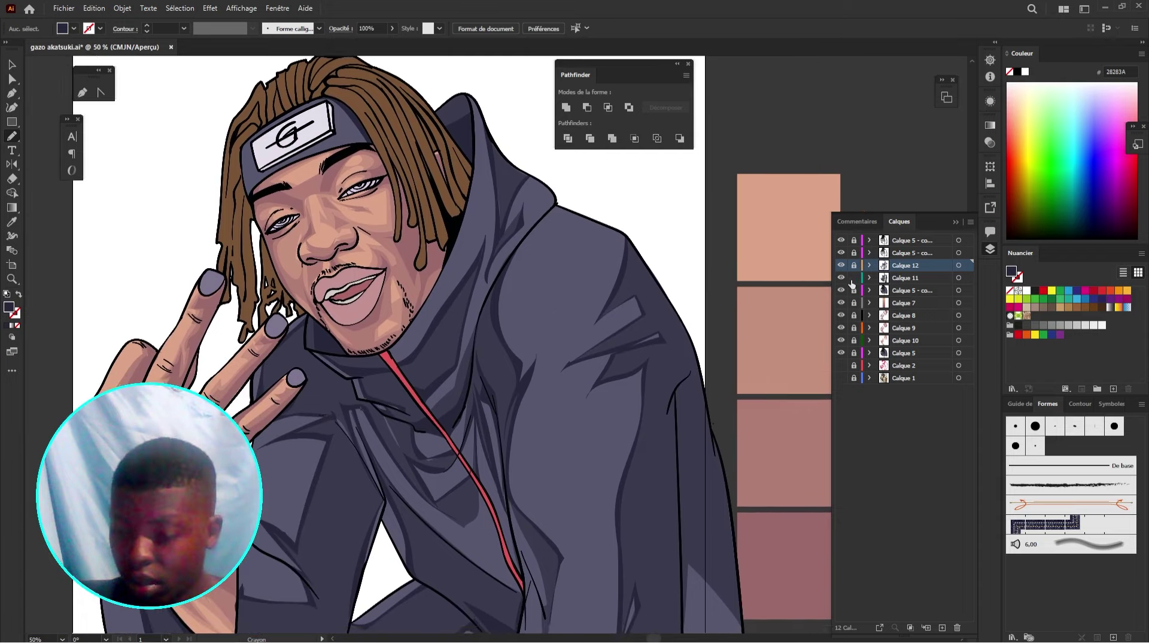
Step: Make Calque 11 the active layer and sample the shadow on the side of the hood as the fill color
left_click(959, 278)
scroll(312, 174, "up", 4)
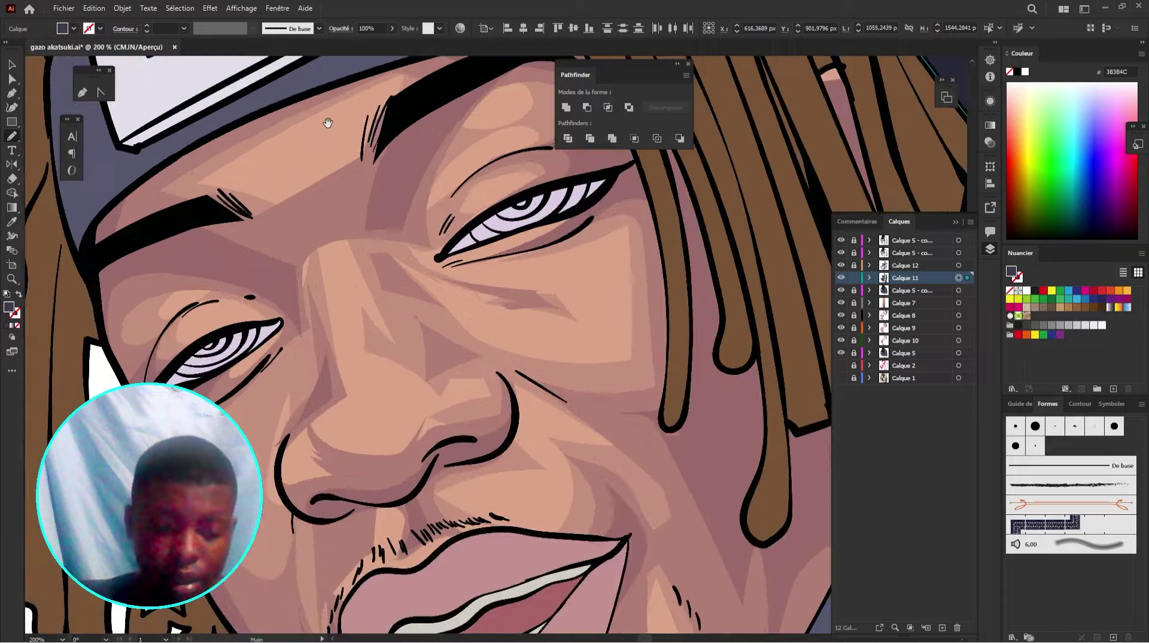
left_click_drag(328, 122, 292, 216)
key("i")
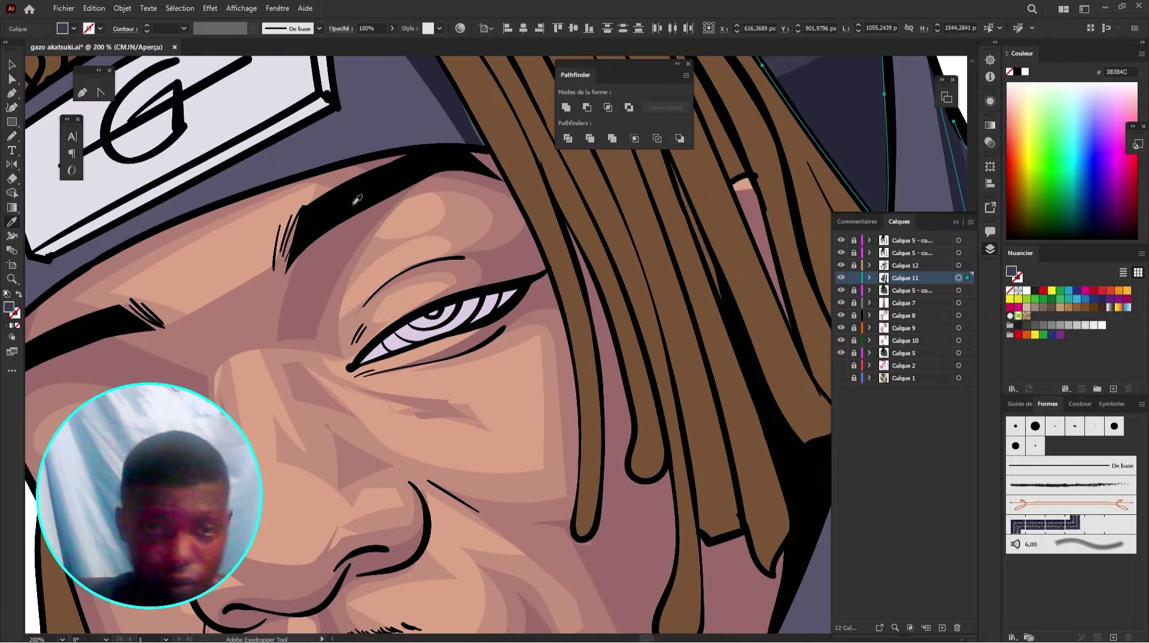
scroll(367, 224, "down", 3)
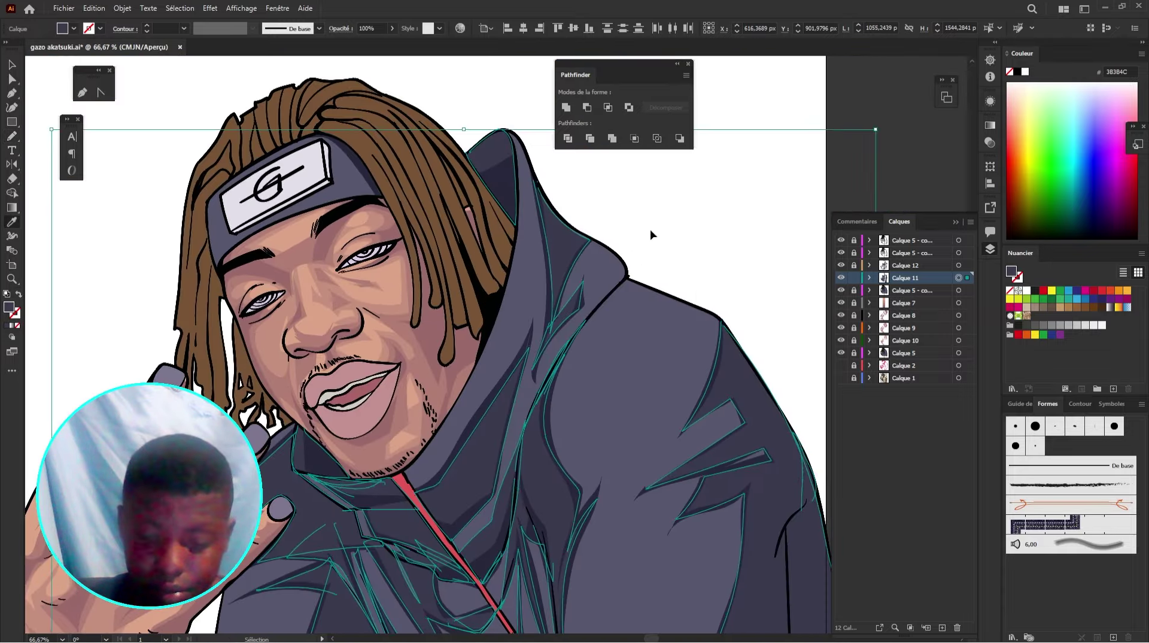
key("ctrl+shift+a")
left_click(587, 241)
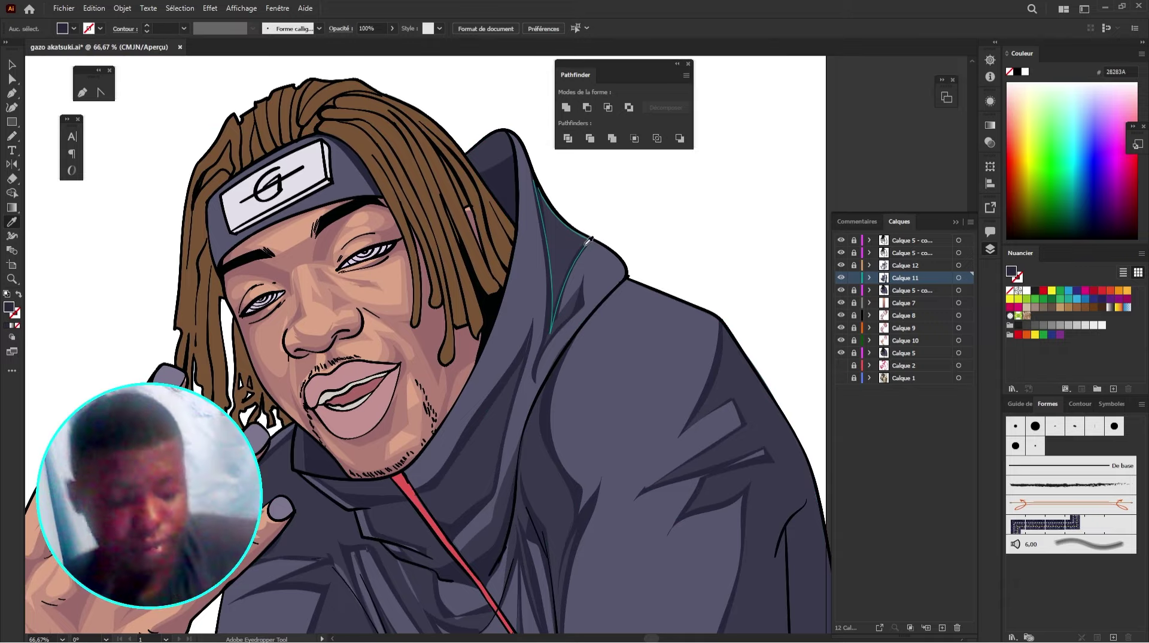
Step: Try to draw the headband shadow around the metal plate, ending in a point beyond its lower corner
key("n")
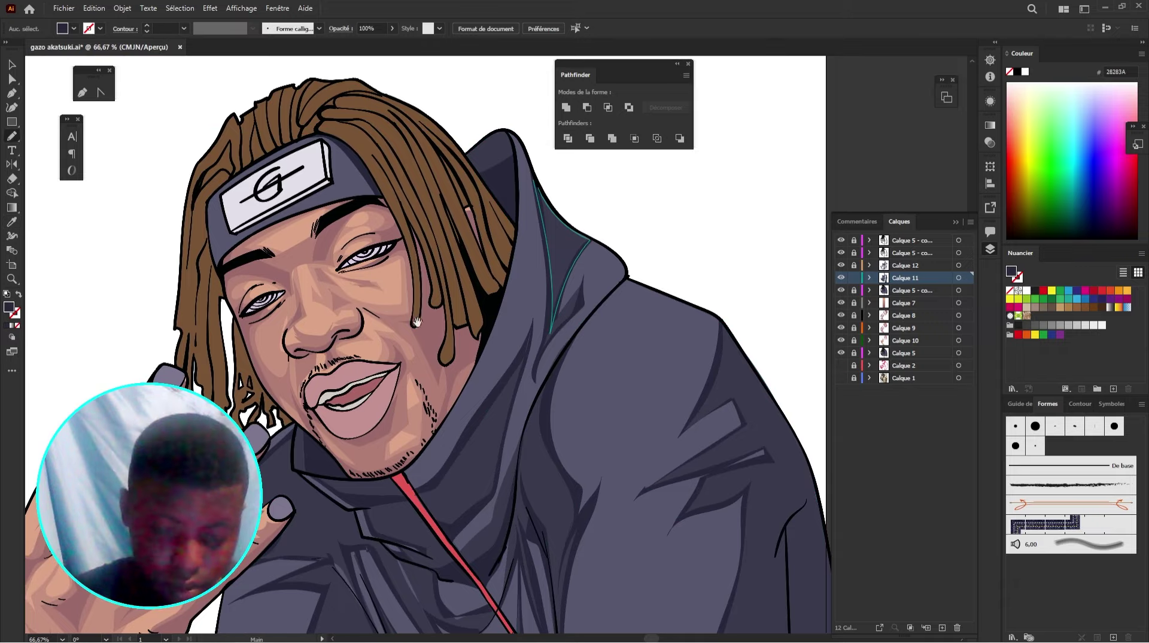
key("z")
left_click_drag(458, 324, 632, 415)
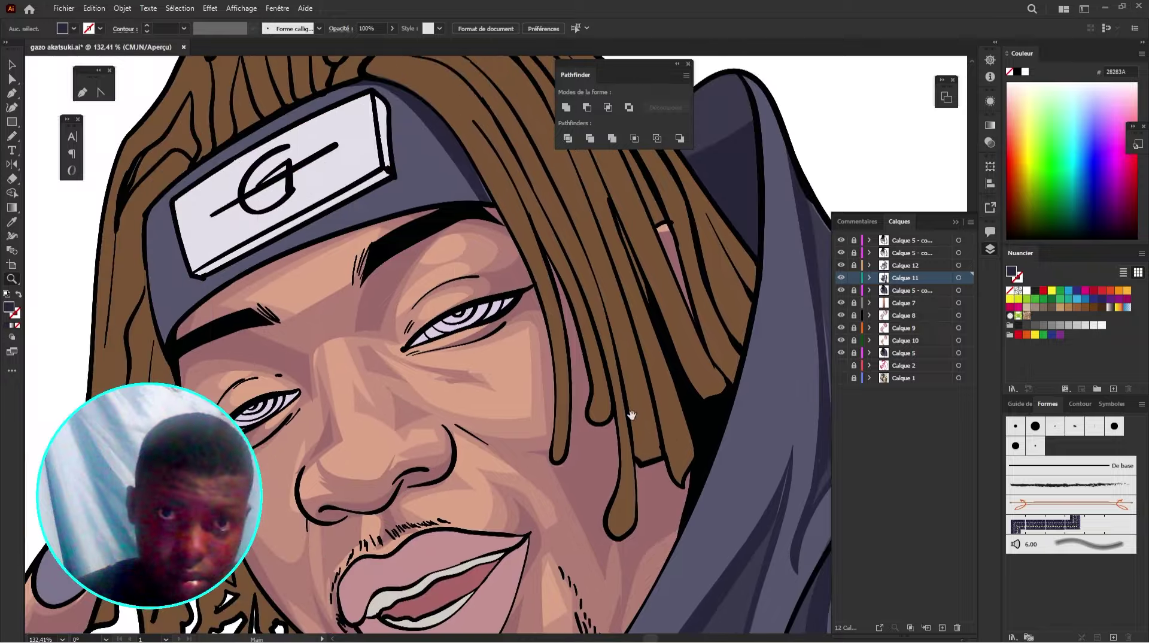
left_click_drag(534, 383, 658, 416)
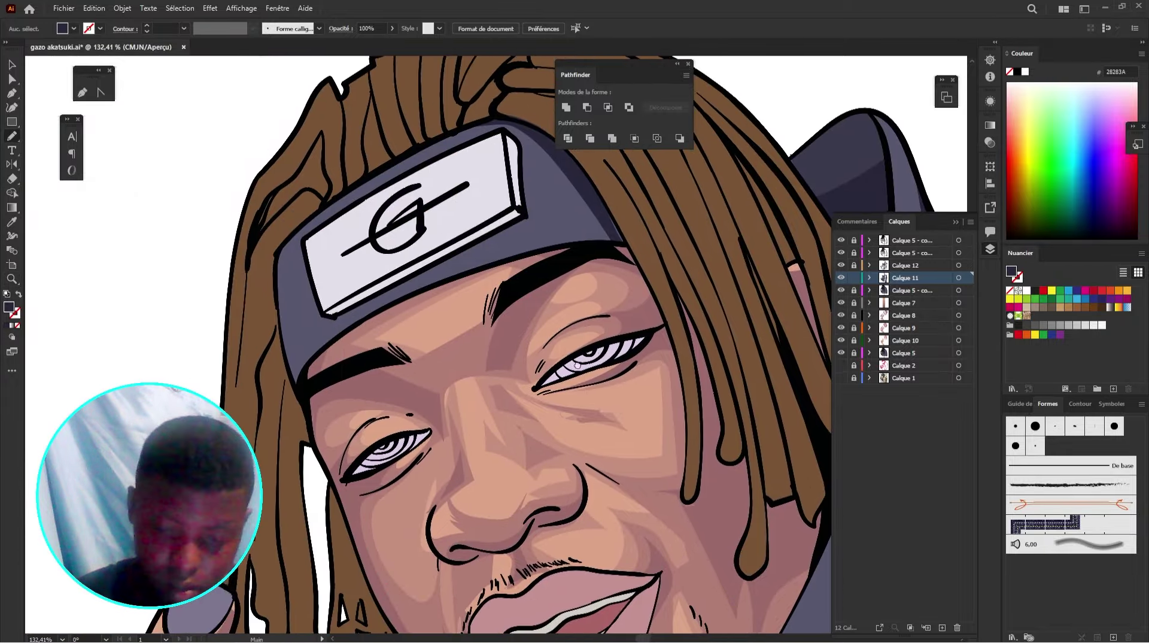
left_click_drag(467, 249, 556, 350)
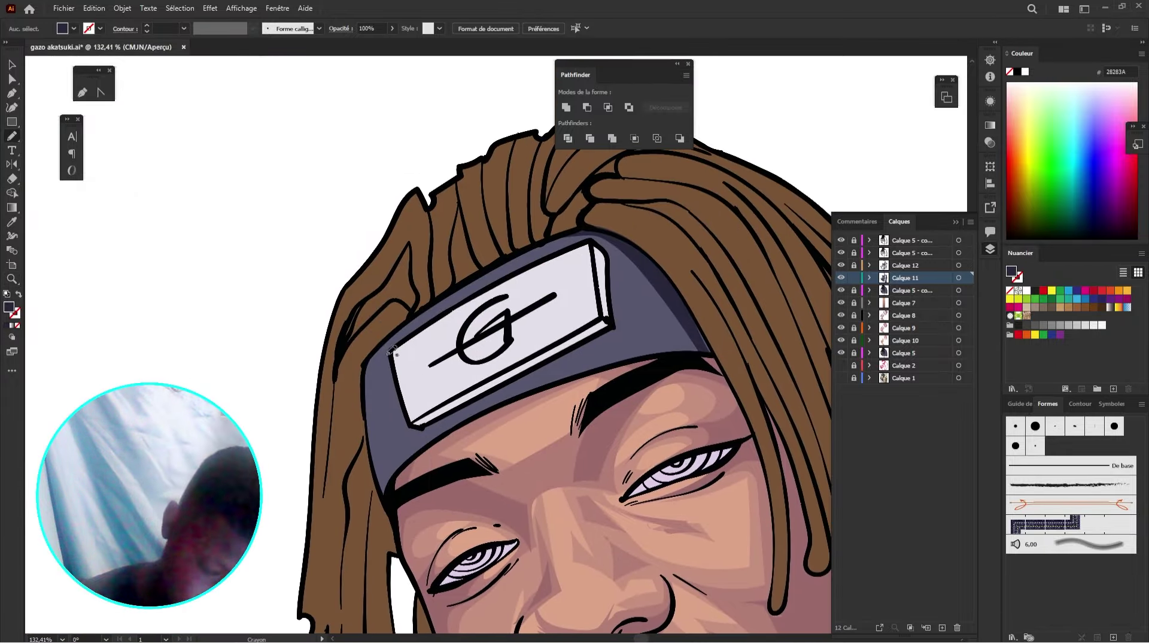
mouse_move(397, 464)
left_mouse_down()
mouse_move(661, 330)
mouse_move(462, 411)
left_mouse_up()
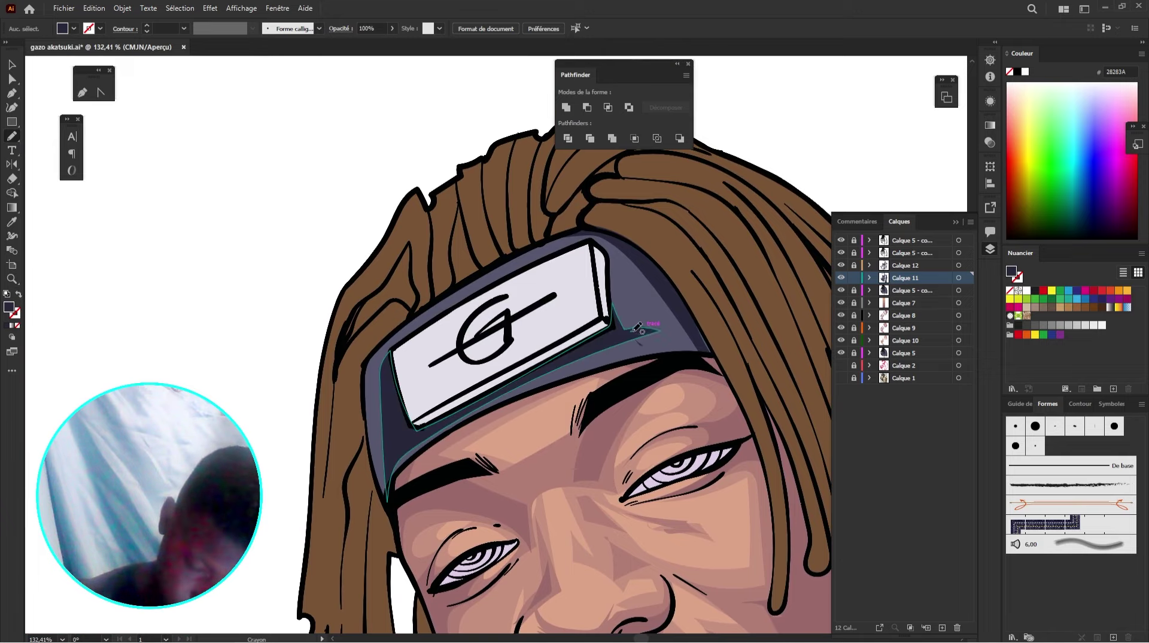
mouse_move(663, 327)
left_mouse_down()
mouse_move(393, 489)
mouse_move(655, 331)
mouse_move(578, 348)
left_mouse_up()
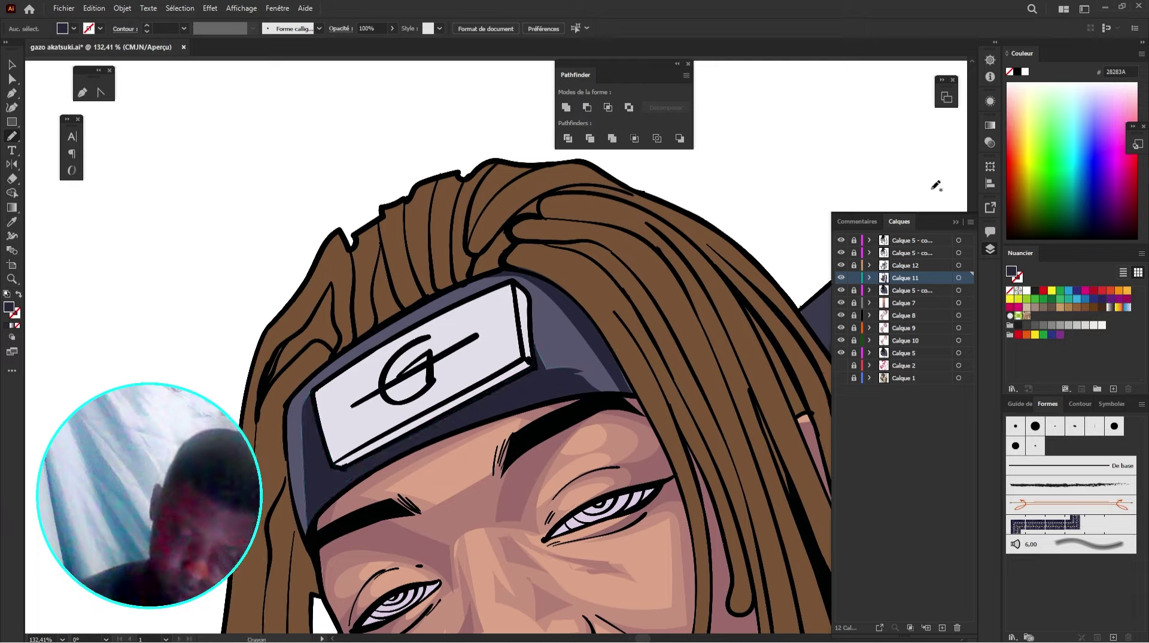
Step: Unlock Calque 11 and target its artwork to pick up the jacket's lighter shadow color as the fill
left_click(958, 290)
left_click_drag(653, 375, 427, 342)
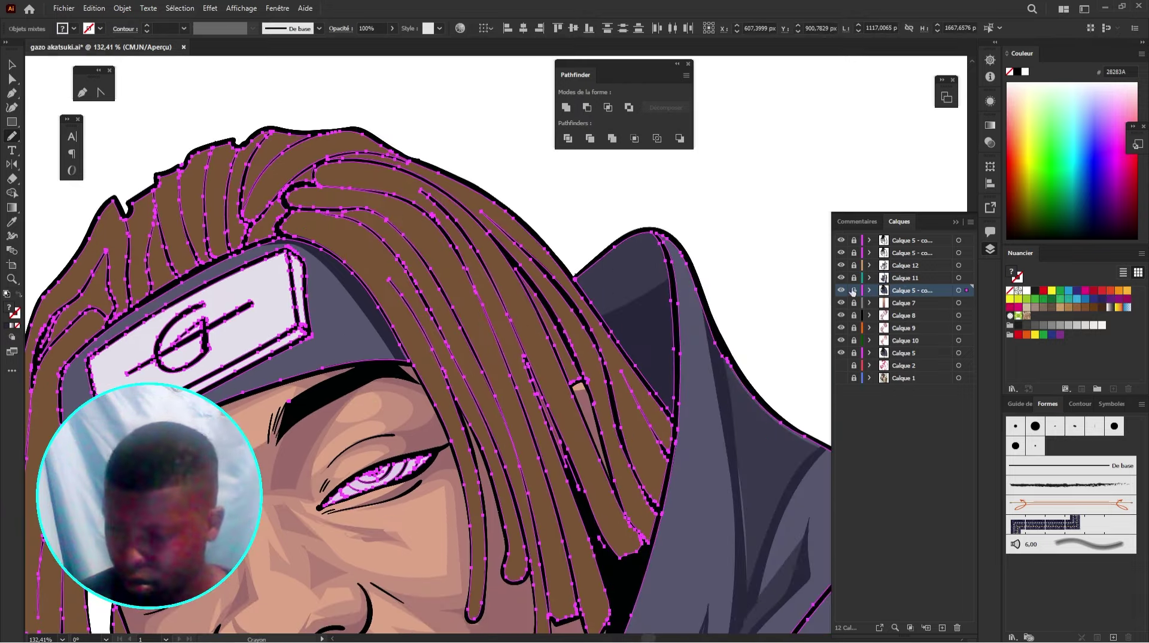
left_click(853, 290)
left_click(854, 278)
left_click(959, 277)
Step: Draw the headband shadow around the side and underside of the metal plate in the lighter shadow color
left_click_drag(675, 330, 689, 349)
left_click_drag(551, 354, 740, 421)
mouse_move(510, 351)
left_mouse_down()
mouse_move(559, 452)
mouse_move(440, 458)
mouse_move(511, 354)
left_mouse_up()
key("ctrl+z")
left_click_drag(479, 414, 646, 289)
mouse_move(613, 334)
left_mouse_down()
mouse_move(569, 360)
mouse_move(472, 366)
left_mouse_up()
left_click_drag(454, 433, 613, 335)
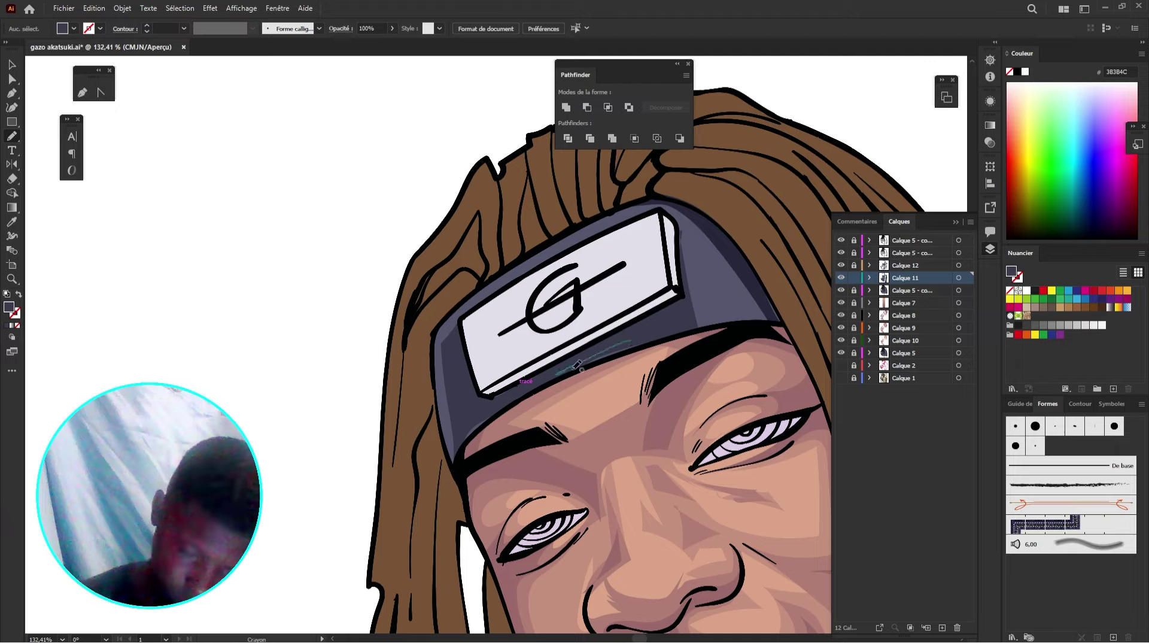
mouse_move(743, 307)
left_mouse_down()
mouse_move(523, 391)
mouse_move(532, 370)
left_mouse_up()
Step: Erase the excess shadow along the headband's lower edge above the forehead and lock Calque 11
key("z")
left_click_drag(605, 329, 487, 341)
left_click_drag(493, 347, 376, 215)
left_click(17, 176)
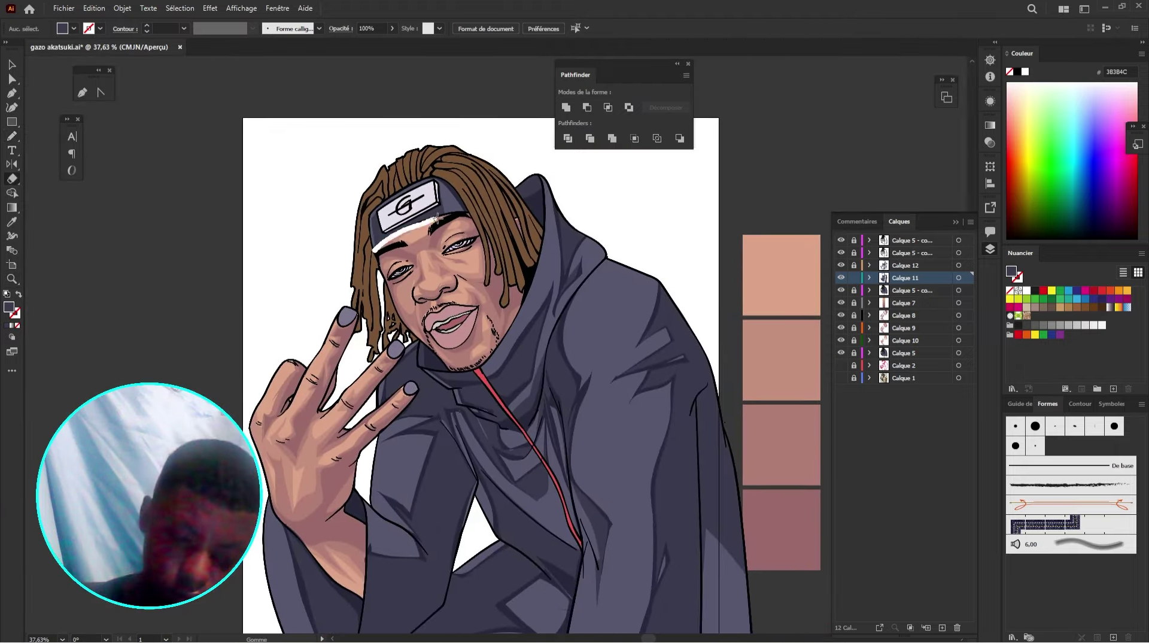
left_click_drag(408, 226, 445, 220)
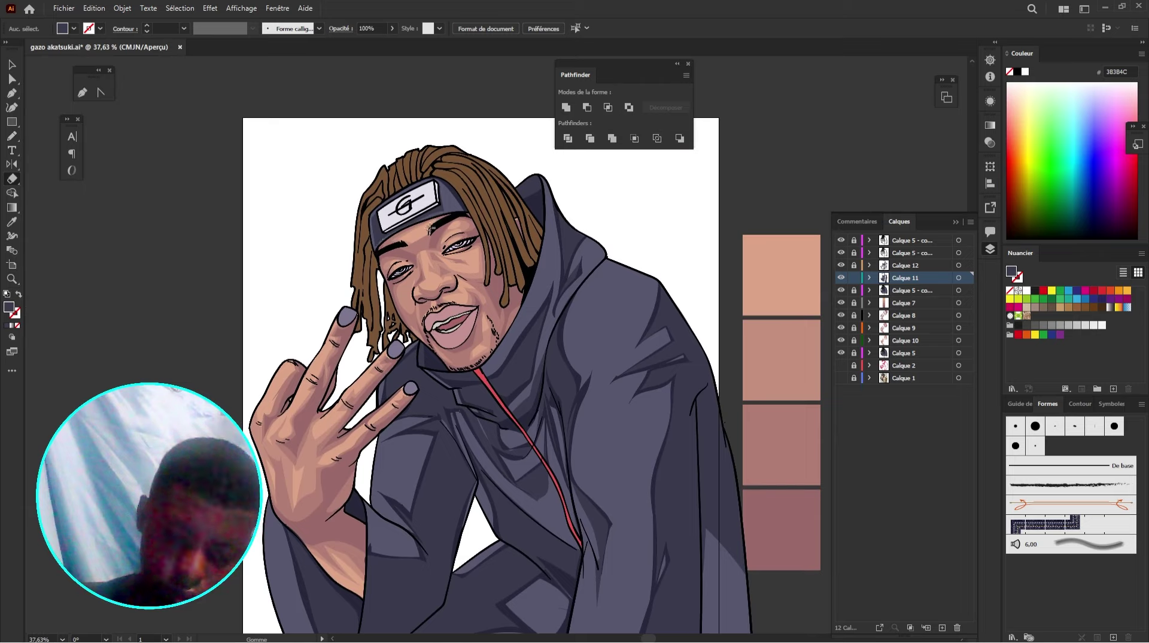
left_click(854, 278)
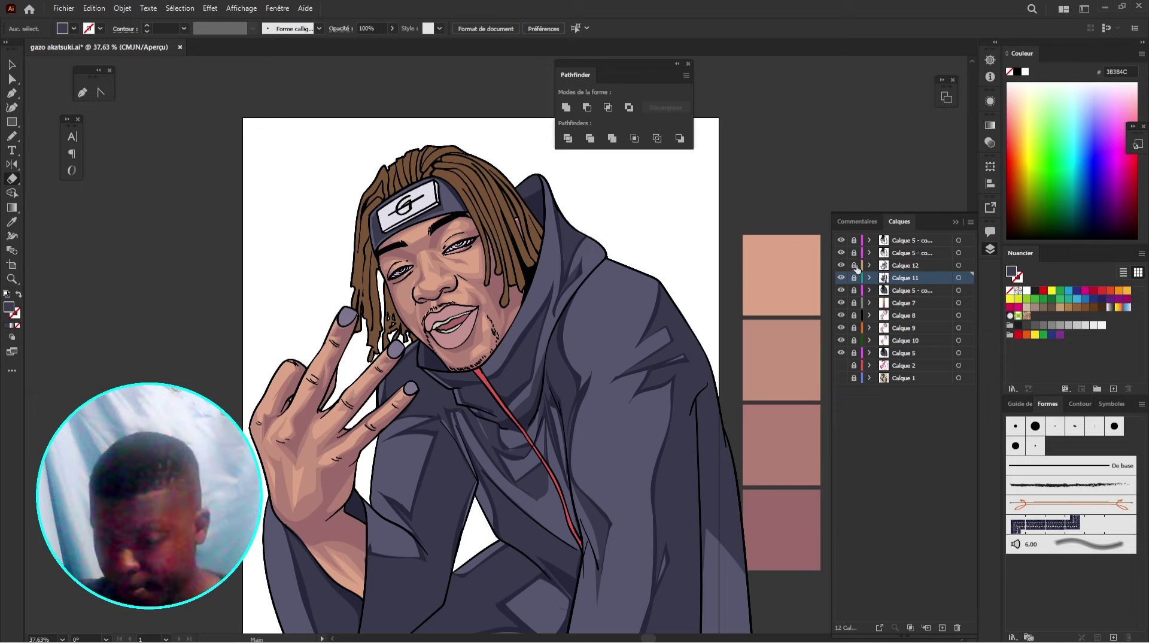
Step: On Calque 12, sample the headband's dark accent color and draw accents along the plate shadow's outer side and lower edge
left_click(918, 266)
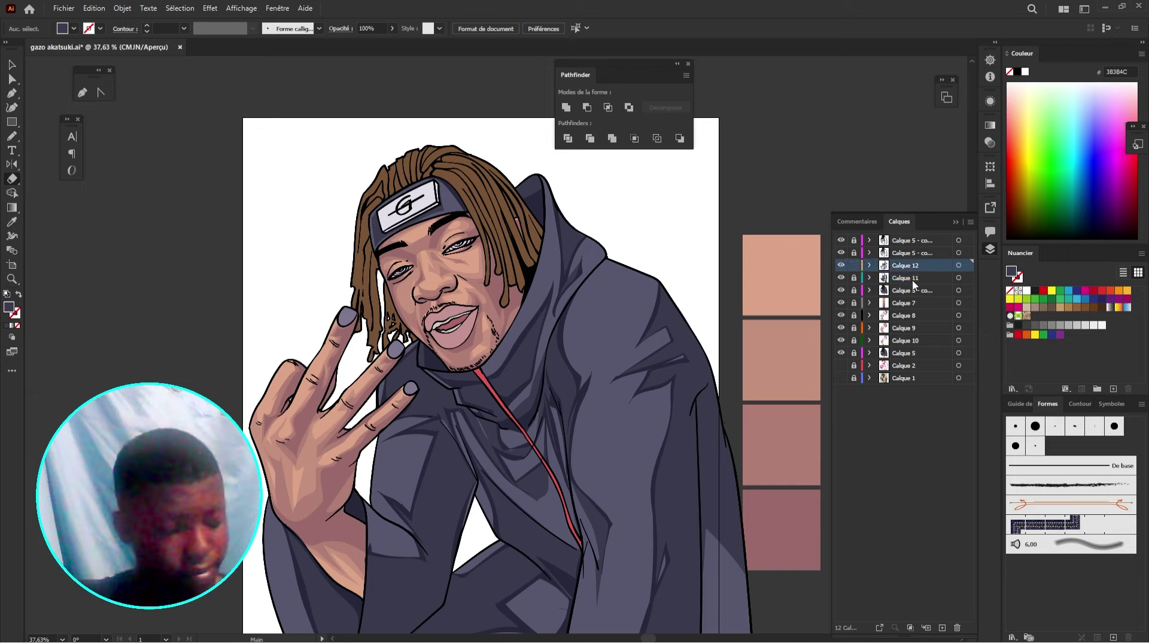
key("i")
scroll(441, 195, "up", 5)
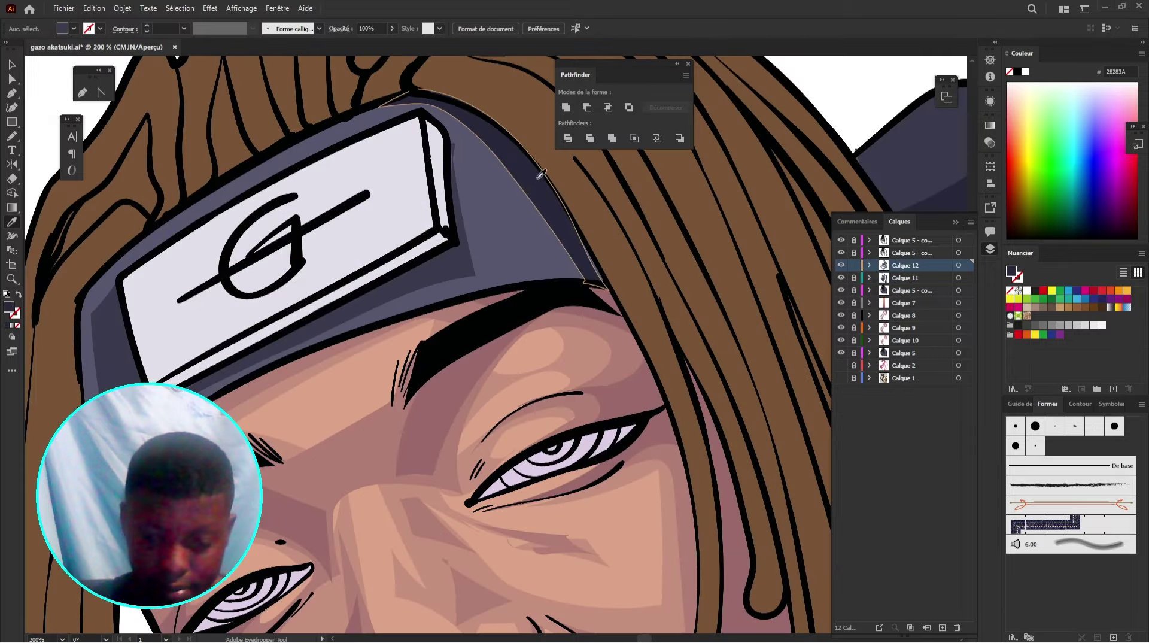
key("n")
left_click_drag(584, 383, 708, 525)
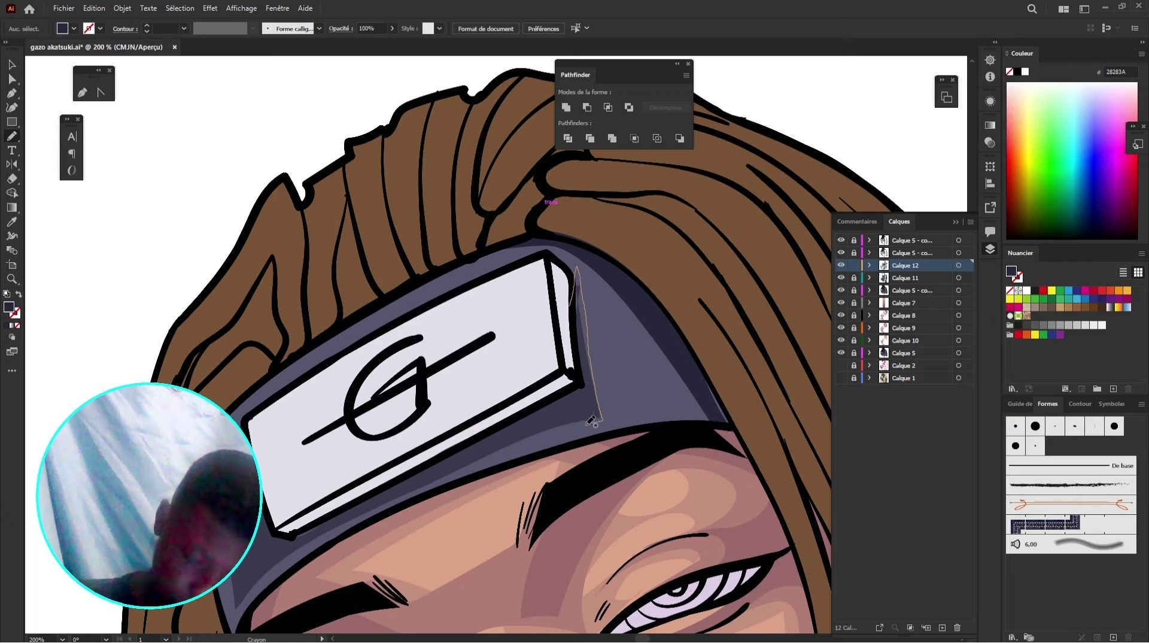
left_click_drag(590, 421, 435, 485)
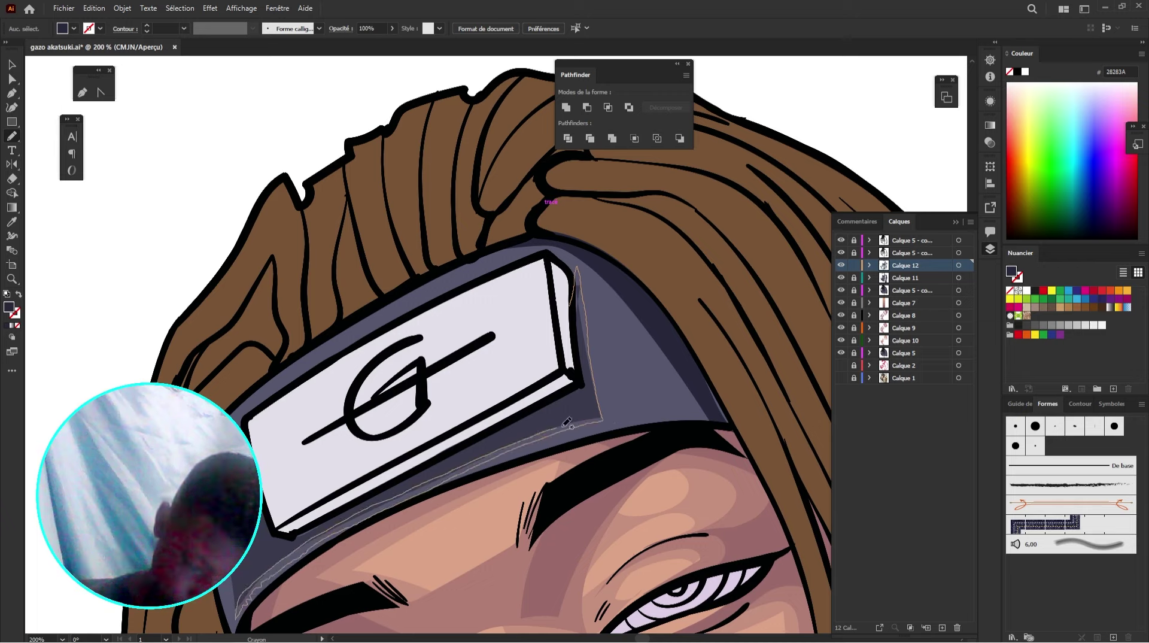
left_click_drag(576, 296, 574, 292)
Step: Draw a darker accent along the outer edge of the headband shadow at the plate's other end, beside the dreadlocks
mouse_move(453, 396)
left_mouse_down()
mouse_move(518, 377)
mouse_move(645, 306)
left_mouse_up()
left_click_drag(406, 360, 426, 512)
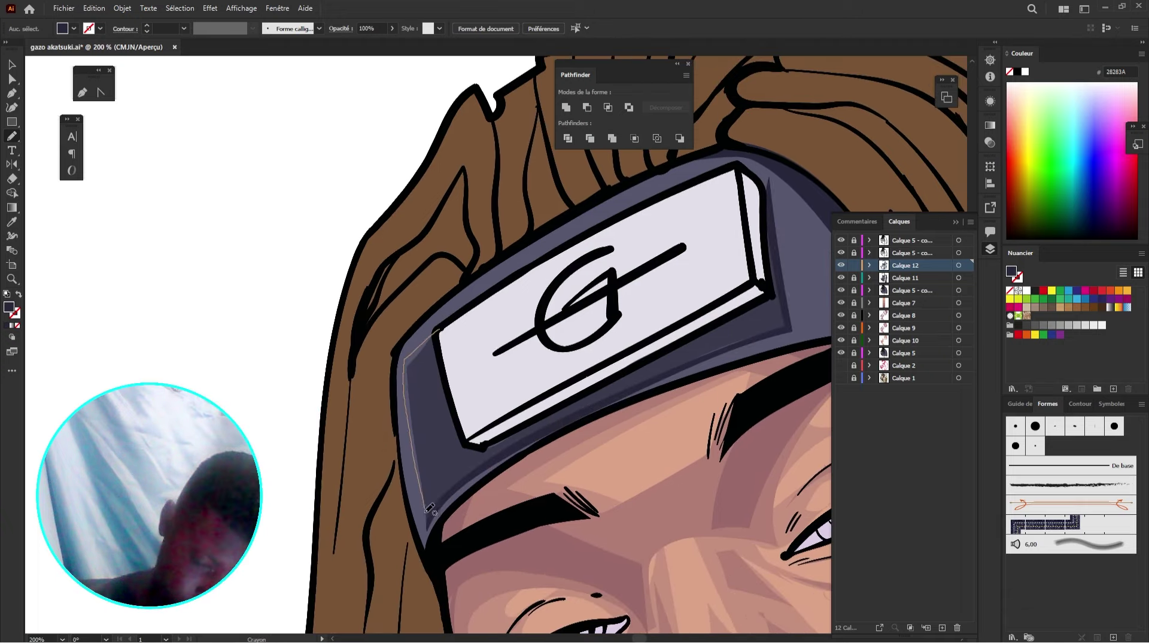
left_click_drag(422, 358, 442, 329)
Step: Lock Calque 12, add a new layer above it and sample the hair's brown as the fill color
left_click_drag(797, 173, 525, 274)
key("i")
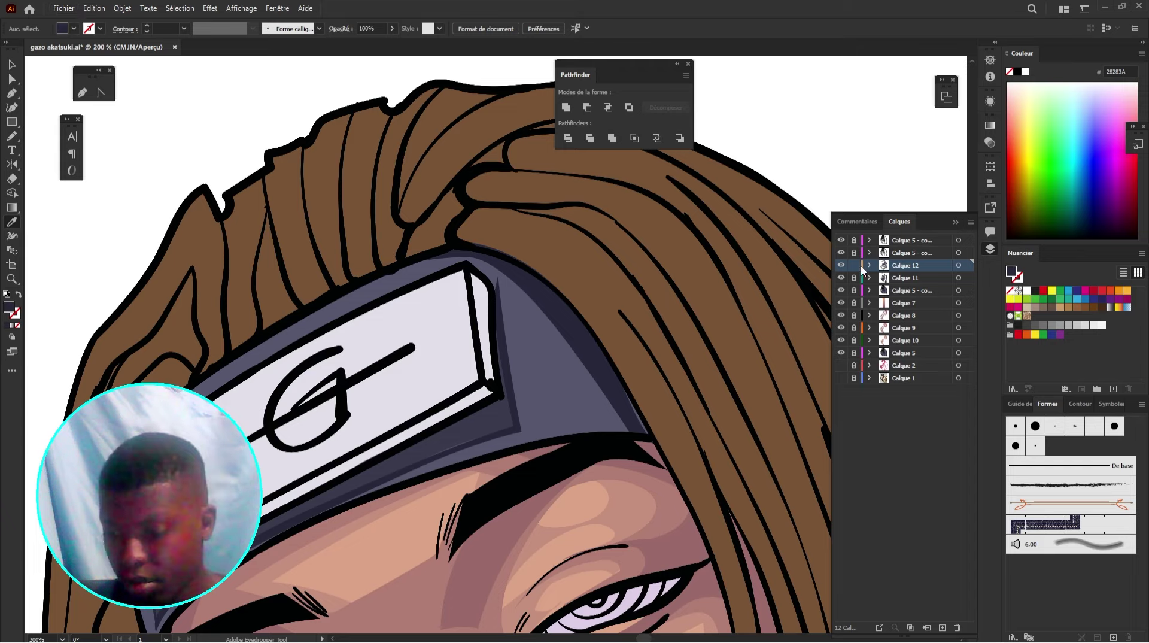
left_click(941, 627)
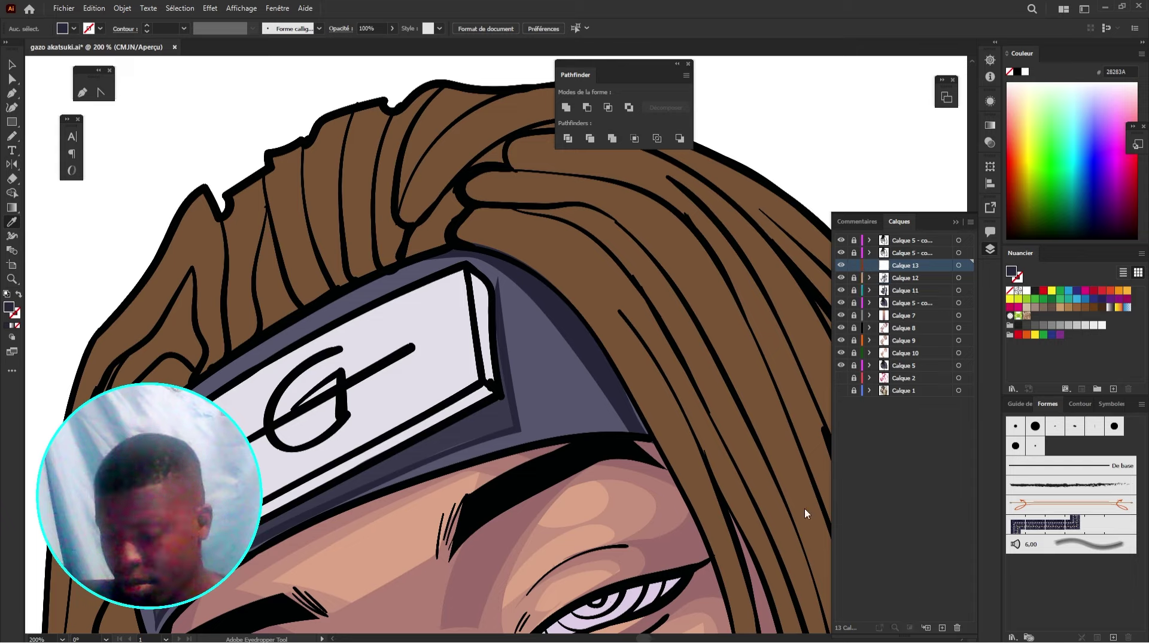
left_click(441, 179)
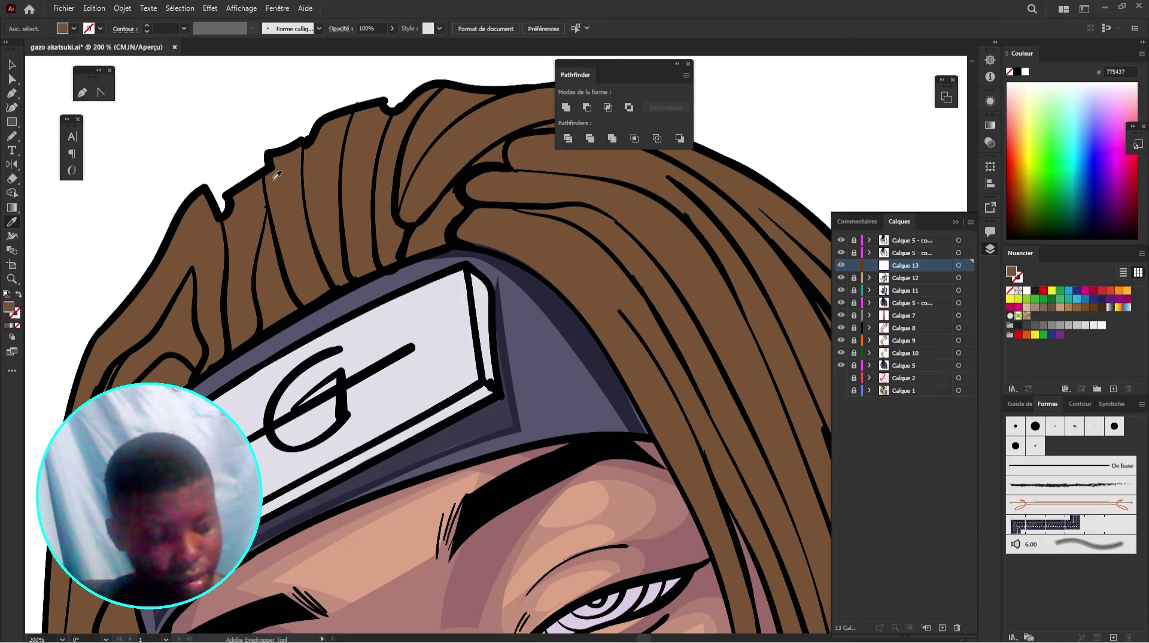
Step: Darken the fill color to the deep brown 442D1C for the hair shadows
double_click(10, 307)
left_click_drag(677, 261, 669, 288)
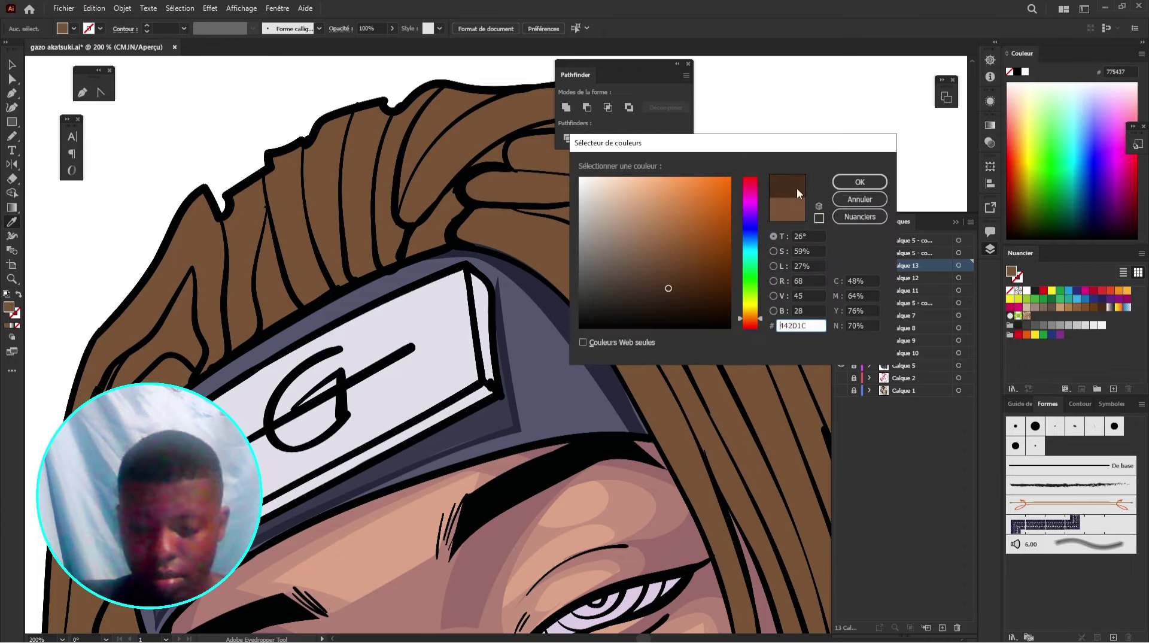
left_click(860, 181)
Step: Show the reference photo on Calque 1 and hide the color layers from Calque 12 down to Calque 5
key("ctrl+minus")
key("ctrl+minus")
key("ctrl+minus")
key("ctrl+minus")
key("ctrl+minus")
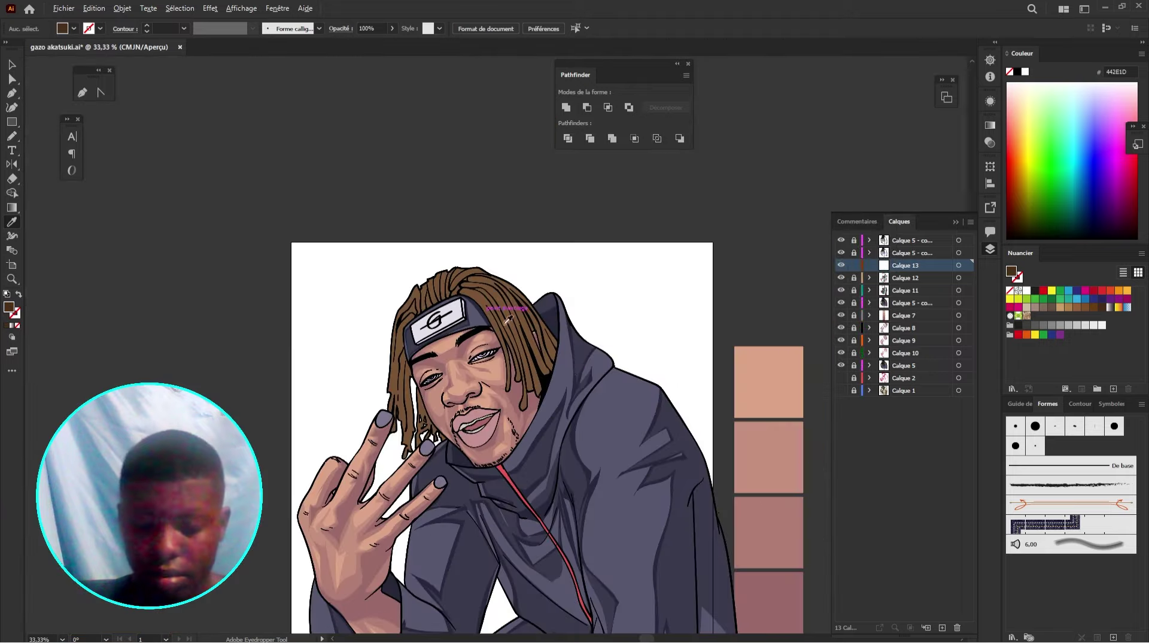
scroll(507, 320, "up", 4)
scroll(469, 291, "down", 3)
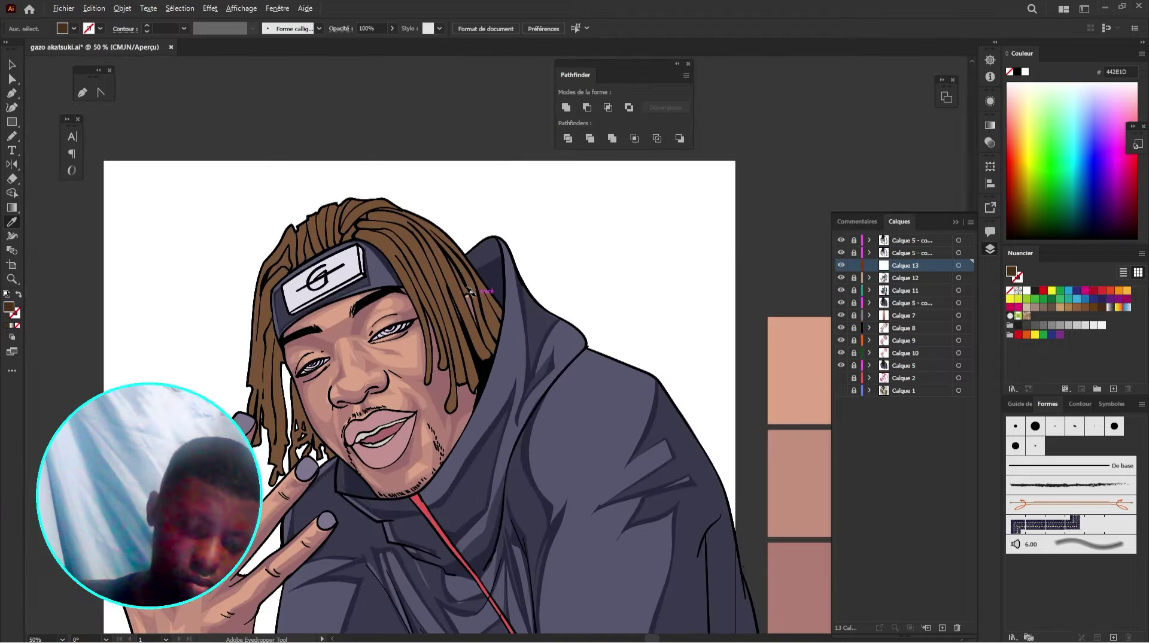
scroll(470, 291, "up", 2)
scroll(479, 292, "up", 1)
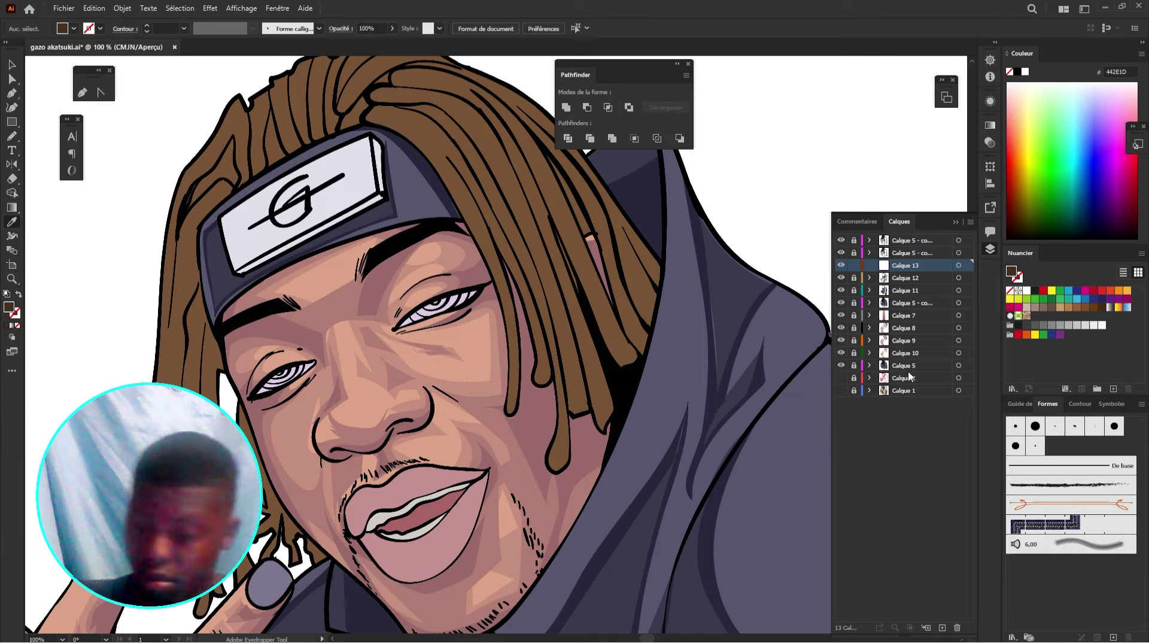
left_click(841, 390)
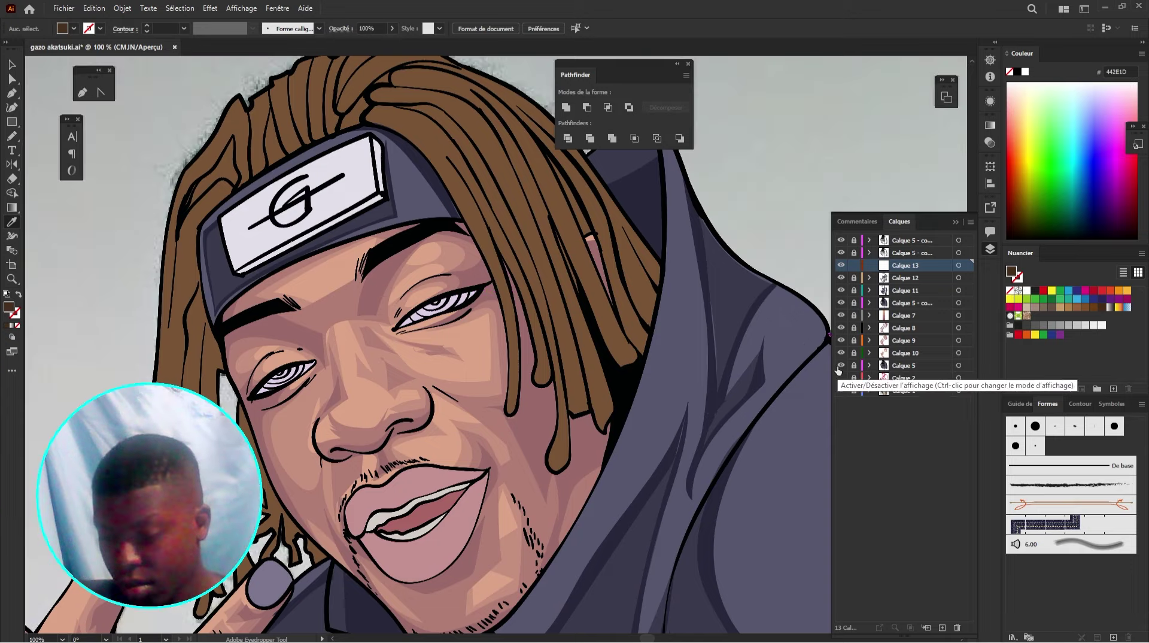
left_click_drag(841, 365, 840, 285)
left_click(841, 288)
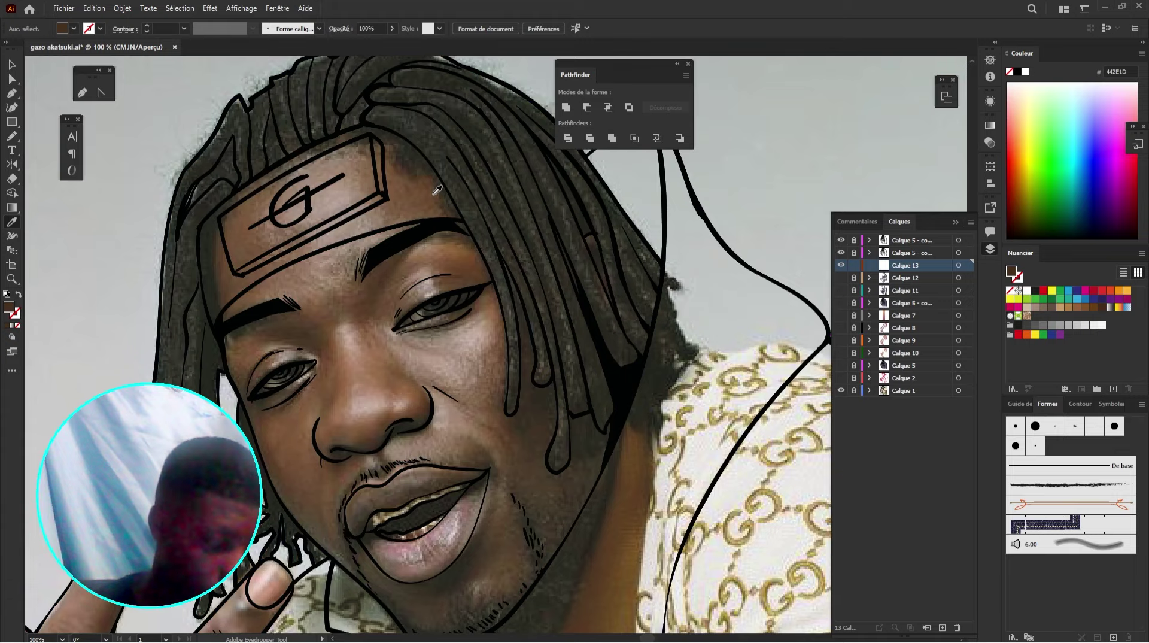
Step: On Calque 13, draw a freehand shadow down the dreadlock beside the headband plate, from the headband to the lock's tip, with the Pencil tool
key("n")
left_click_drag(432, 194, 640, 199)
left_click_drag(449, 365, 585, 335)
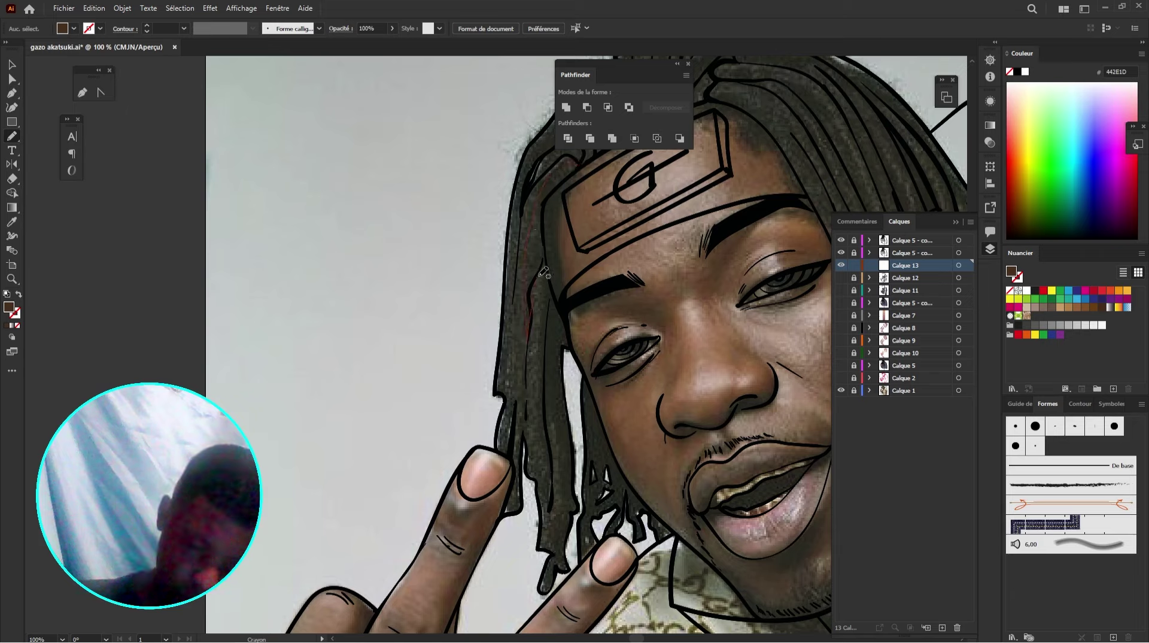
mouse_move(536, 354)
left_mouse_down()
mouse_move(541, 459)
mouse_move(549, 418)
left_mouse_up()
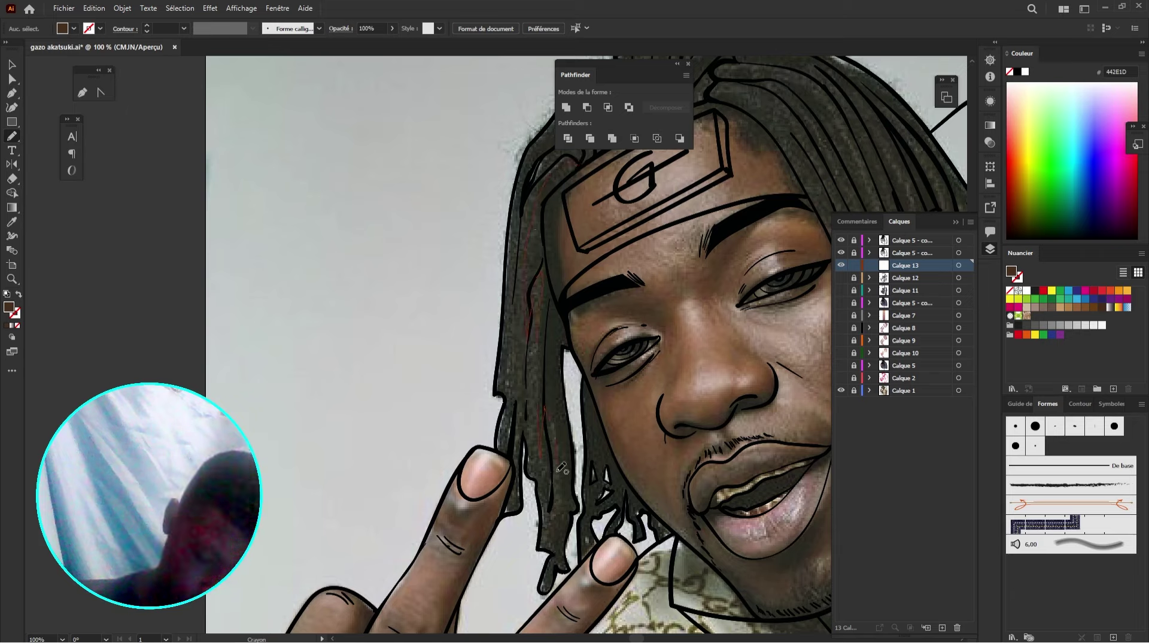
left_click_drag(554, 525, 551, 561)
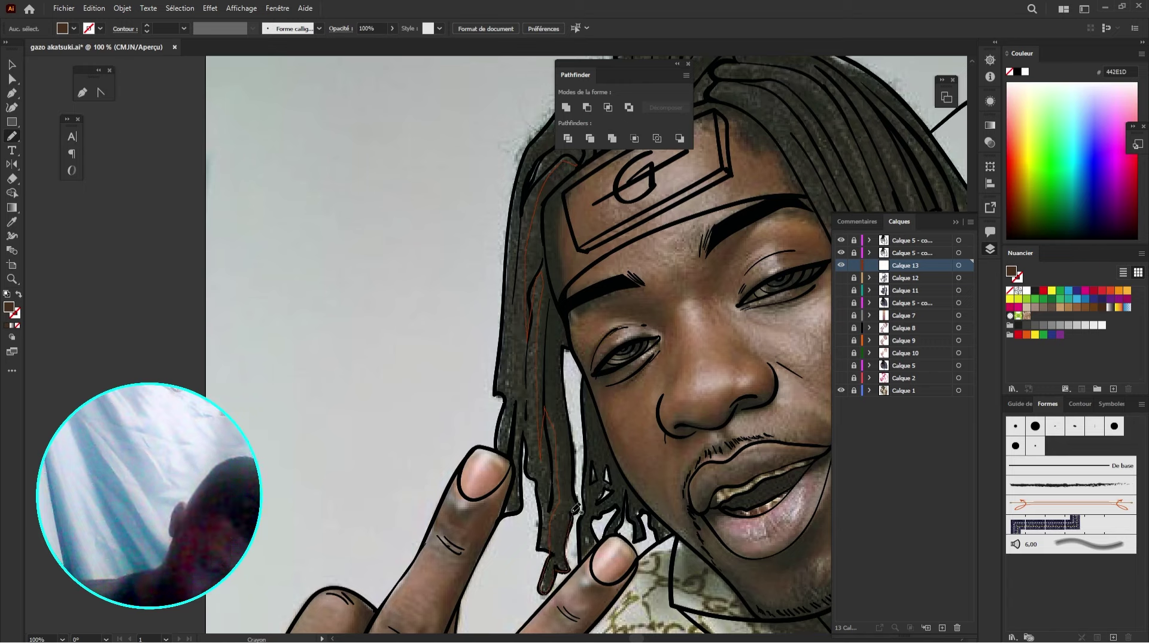
left_click_drag(579, 510, 572, 438)
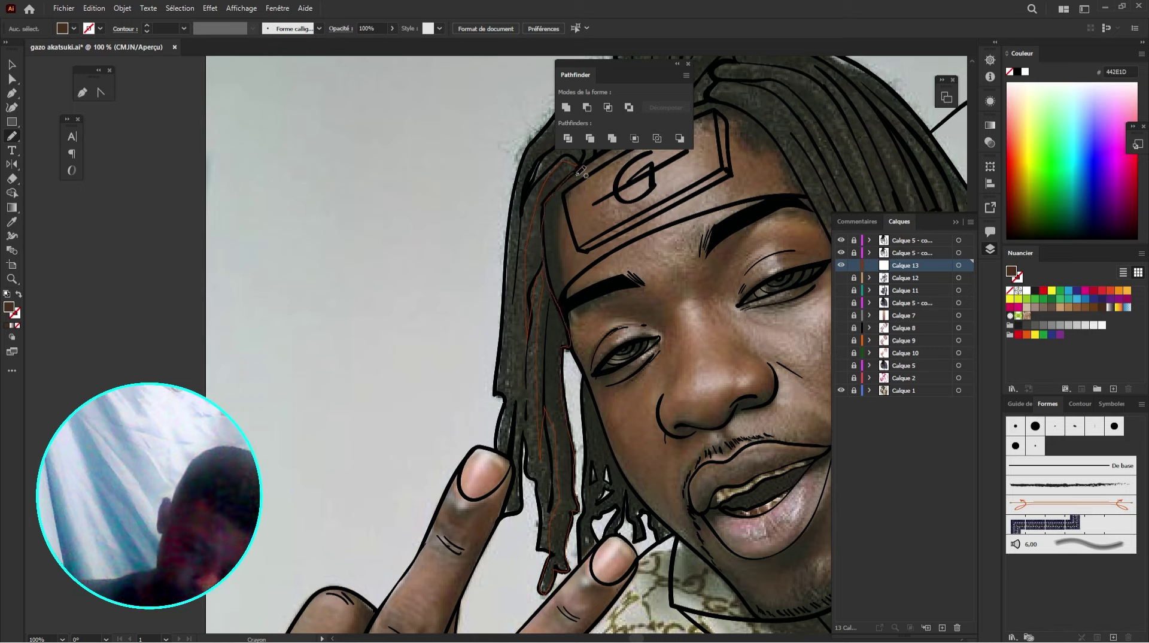
left_click_drag(581, 172, 576, 177)
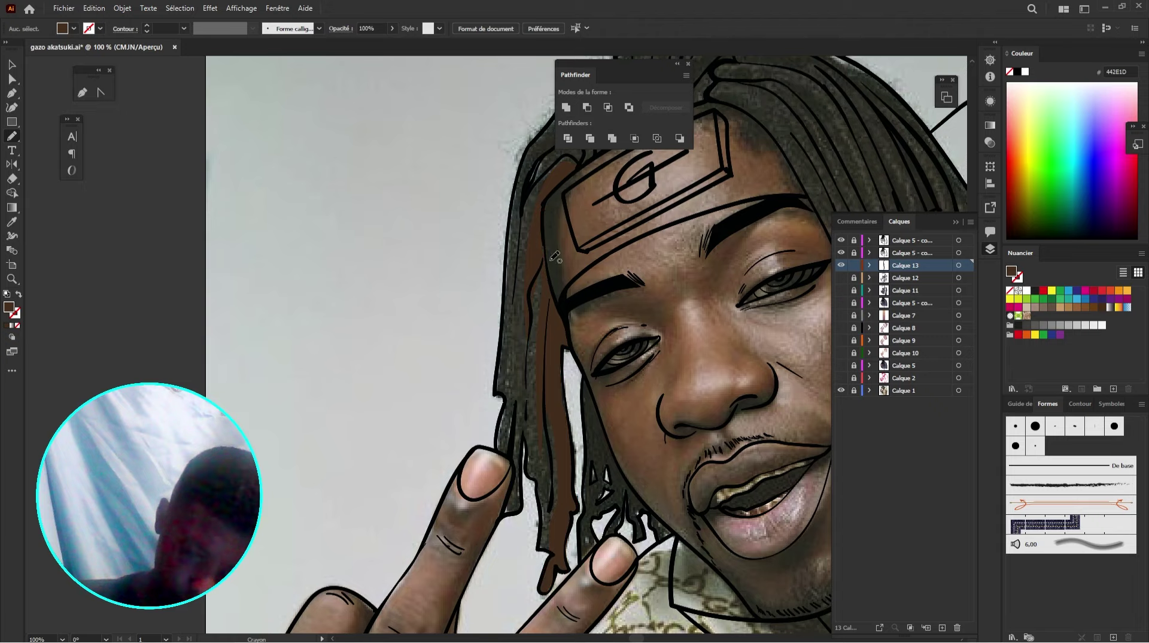
Step: Draw a closed shadow shape over the frayed strands hanging between the cheek and the raised fingertip
left_click_drag(480, 332, 462, 357)
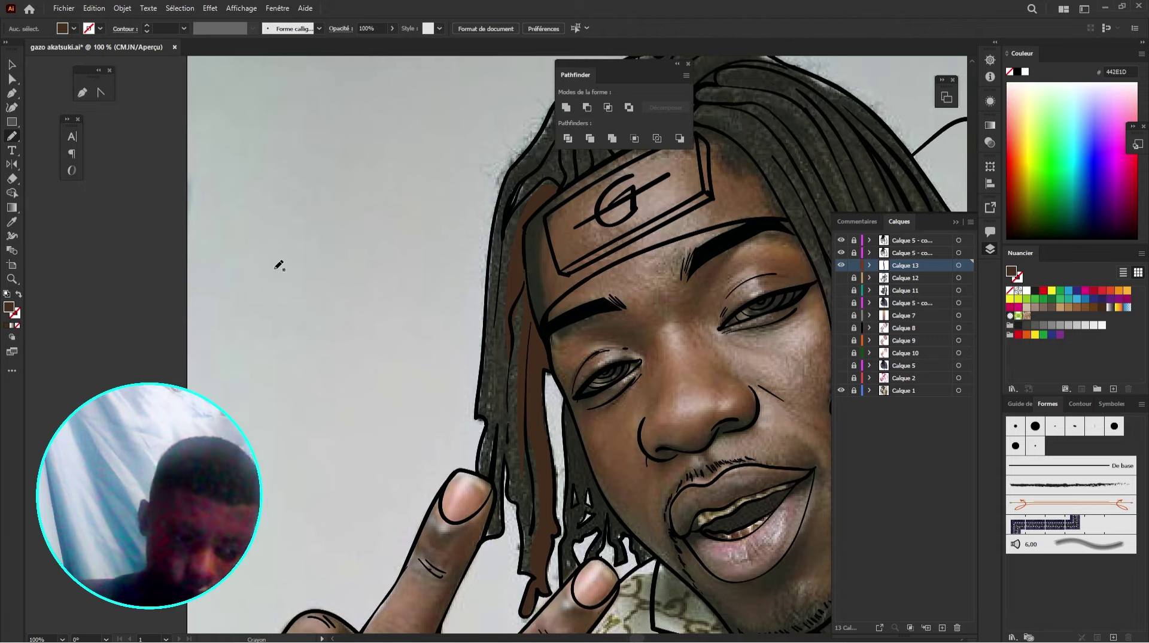
key("shift+e")
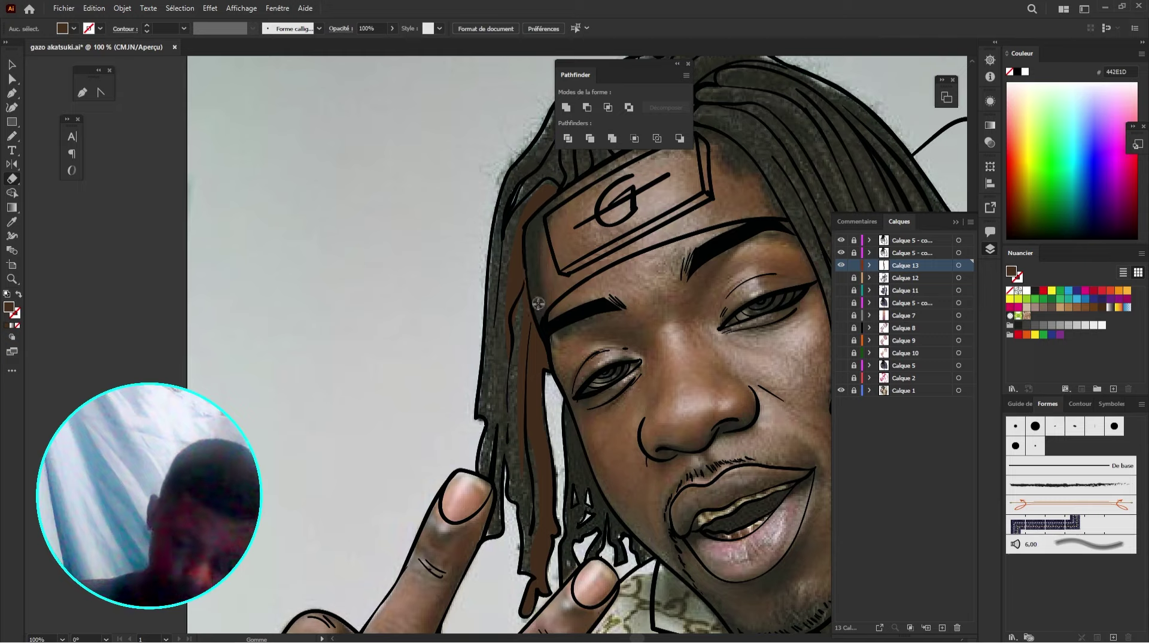
key("n")
mouse_move(565, 383)
left_mouse_down()
mouse_move(530, 217)
mouse_move(526, 406)
left_mouse_up()
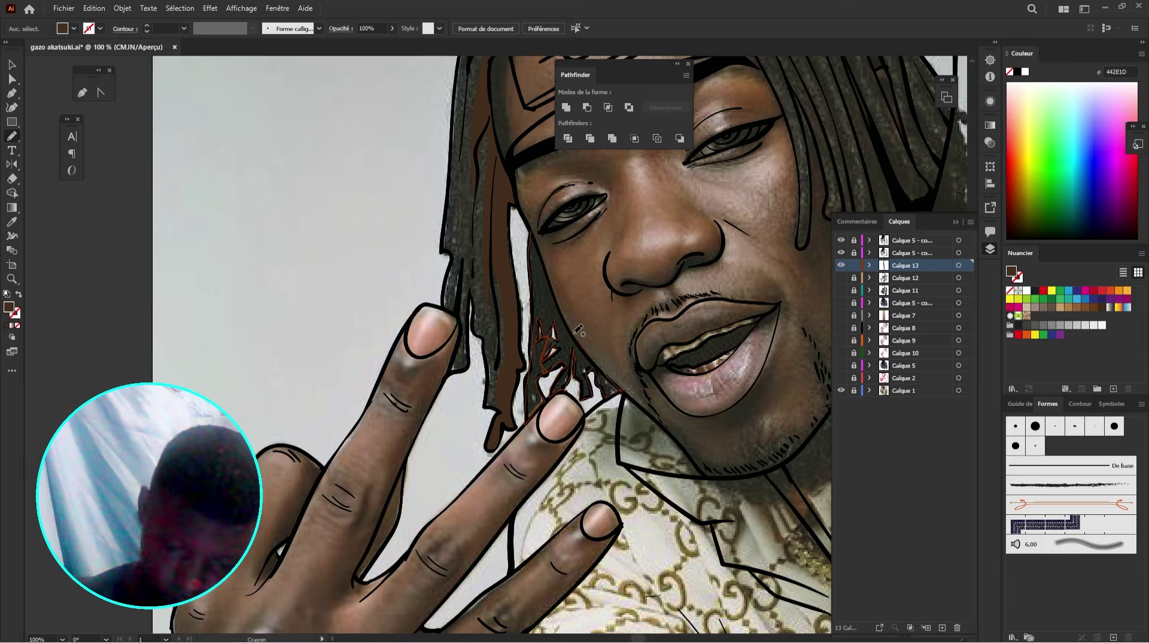
left_click_drag(532, 233, 532, 235)
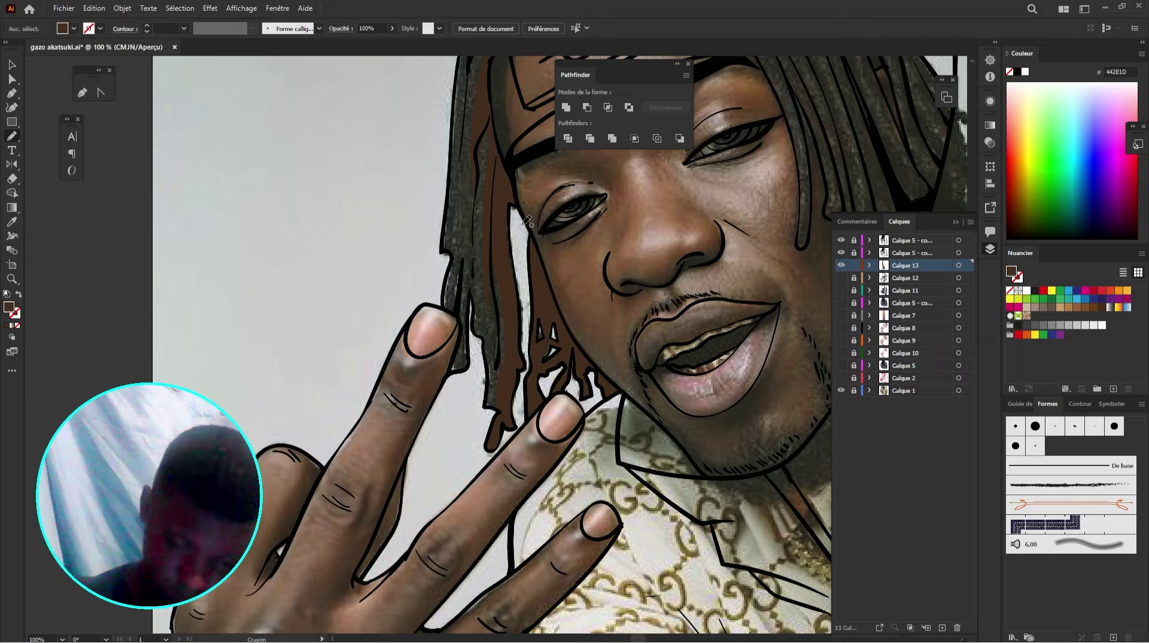
Step: Draw narrow shadows along the rear dreadlocks that fall towards the hood's edge
mouse_move(914, 210)
left_mouse_down()
mouse_move(624, 299)
mouse_move(597, 340)
mouse_move(602, 394)
mouse_move(581, 474)
mouse_move(567, 380)
left_mouse_up()
left_click_drag(521, 237, 604, 396)
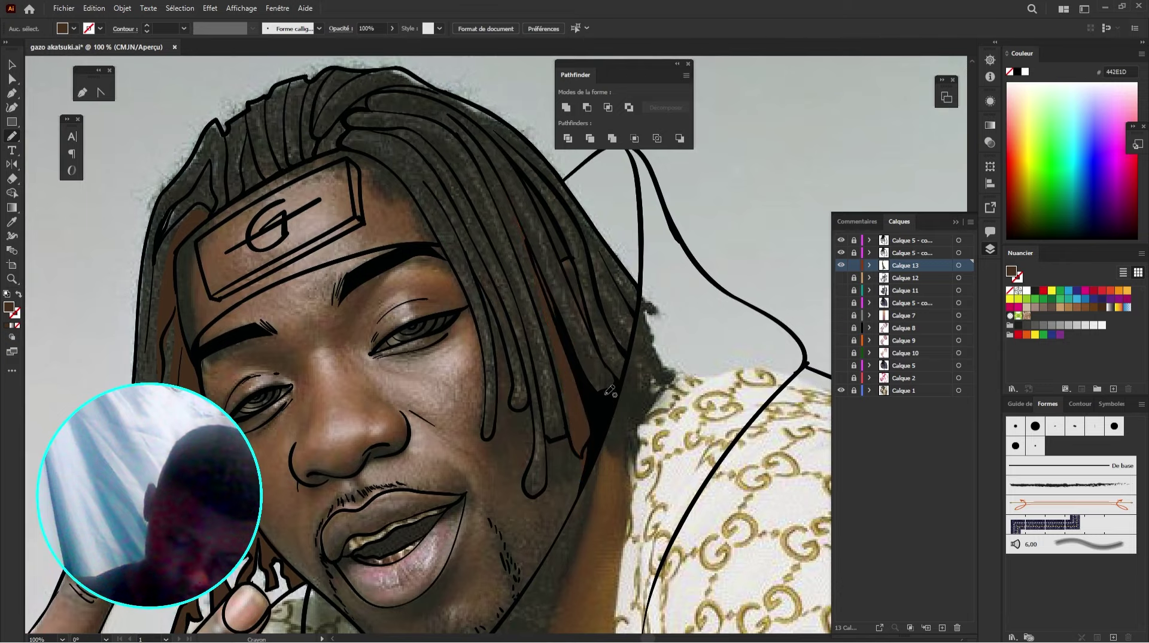
left_click_drag(605, 301, 603, 362)
left_click_drag(612, 438, 544, 296)
mouse_move(494, 206)
left_mouse_down()
mouse_move(455, 166)
mouse_move(556, 271)
left_mouse_up()
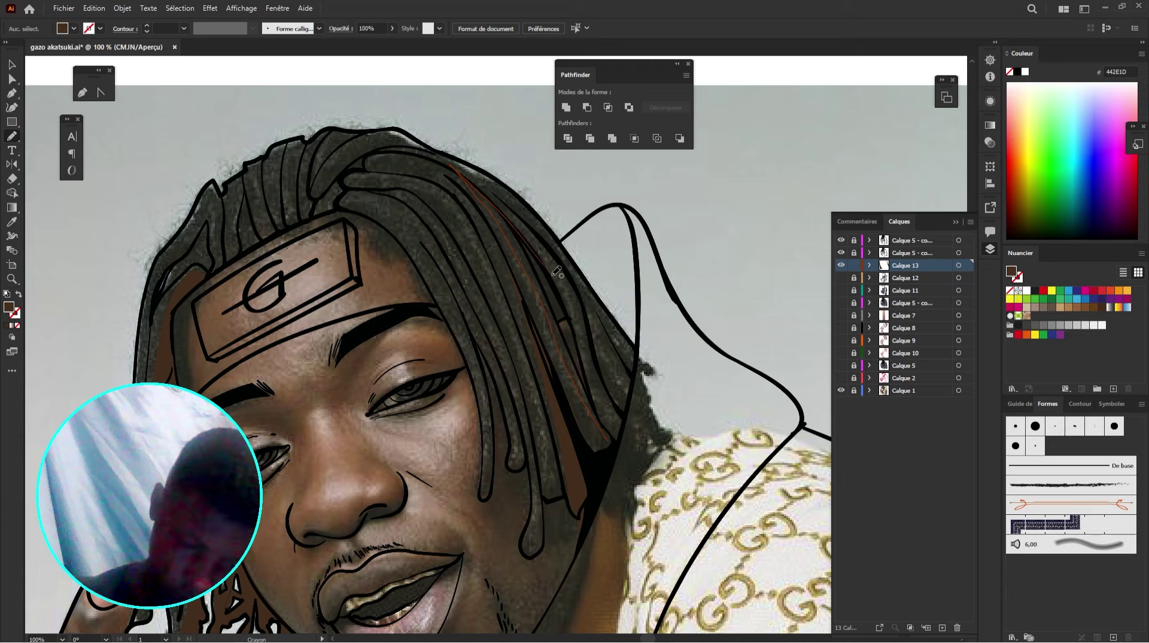
mouse_move(578, 312)
left_mouse_down()
mouse_move(565, 318)
mouse_move(604, 413)
left_mouse_up()
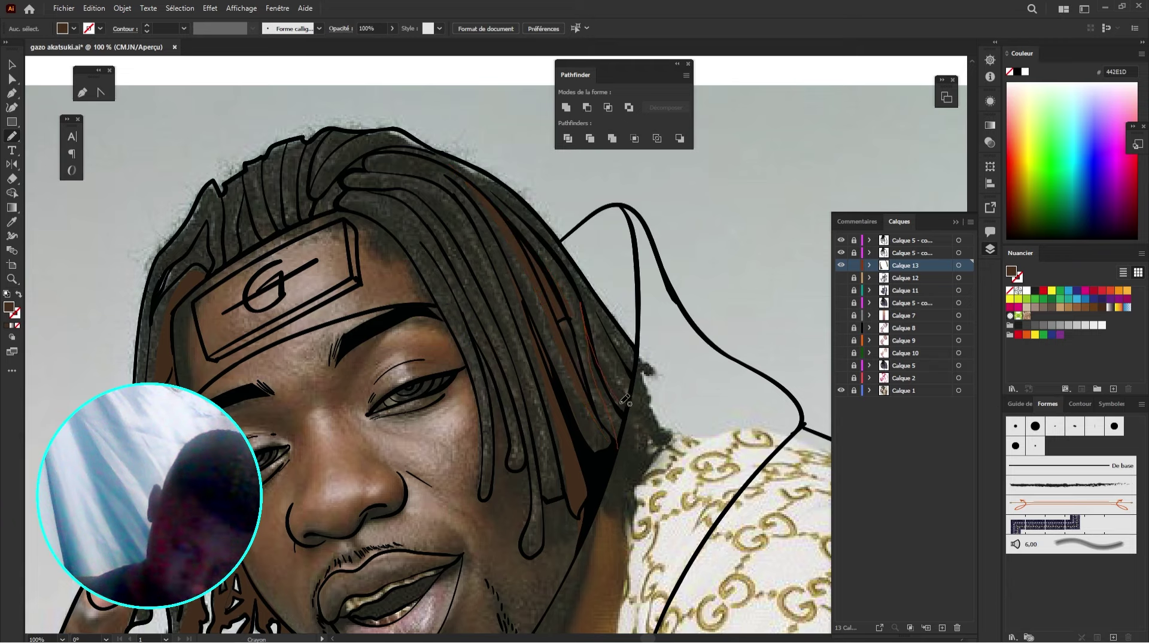
Step: Draw long shadows along the front dreadlocks running from the parting down past the temple to beside the cheek
scroll(622, 422, "up", 2)
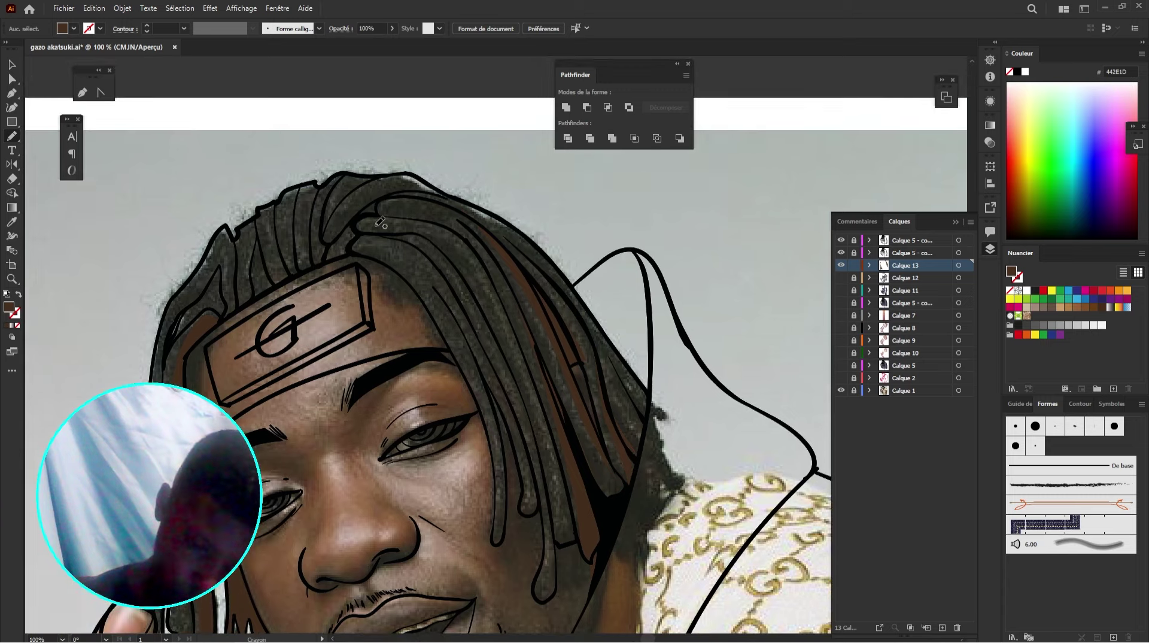
mouse_move(395, 229)
left_mouse_down()
mouse_move(452, 244)
mouse_move(497, 318)
mouse_move(552, 470)
mouse_move(566, 542)
mouse_move(557, 546)
mouse_move(535, 424)
left_mouse_up()
mouse_move(508, 352)
left_mouse_down()
mouse_move(440, 242)
mouse_move(390, 227)
mouse_move(362, 240)
left_mouse_up()
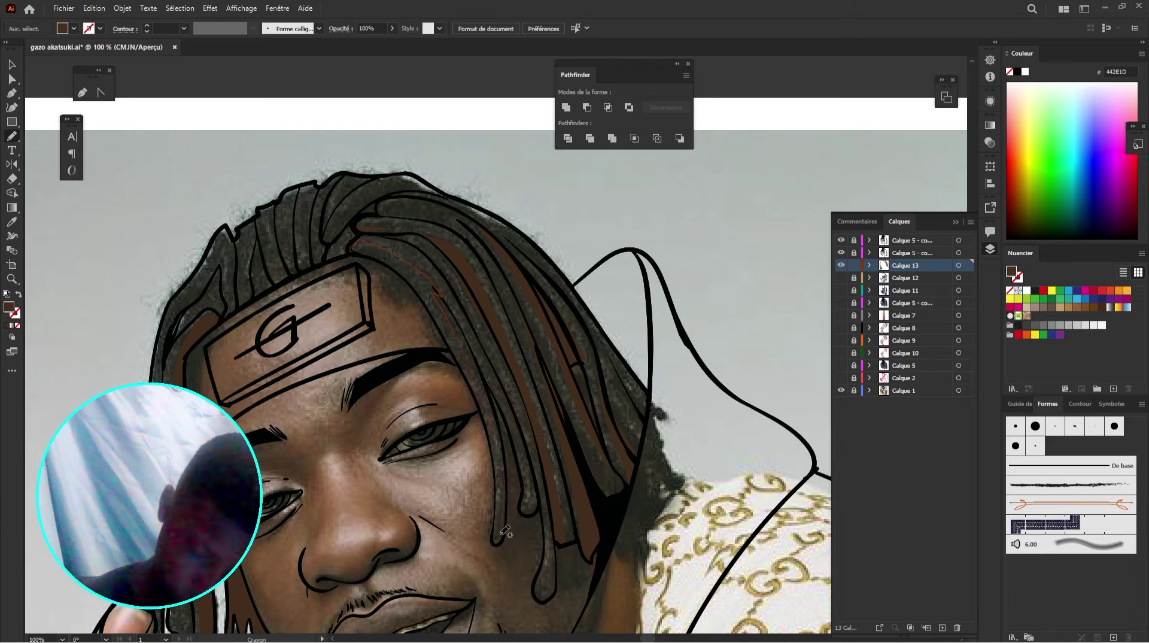
mouse_move(495, 544)
left_mouse_down()
mouse_move(488, 439)
mouse_move(465, 377)
mouse_move(409, 293)
mouse_move(356, 247)
mouse_move(424, 316)
left_mouse_up()
left_click(12, 179)
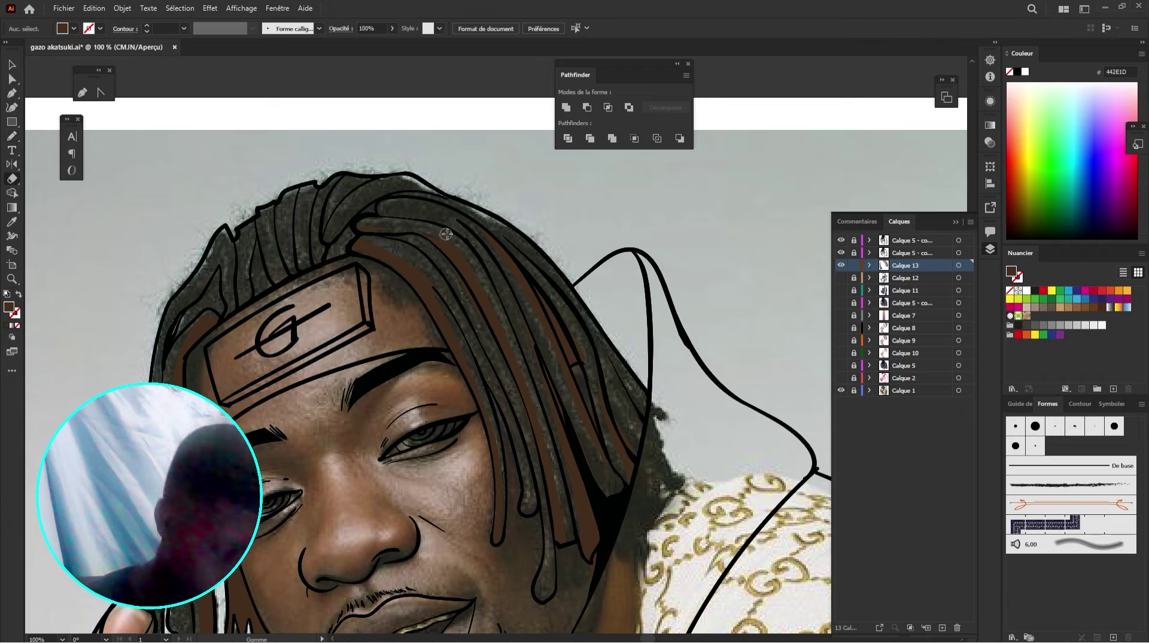
Step: Draw a curved shadow along the thick dreadlock sweeping over the crown above the parting
key("n")
left_click_drag(487, 256, 590, 346)
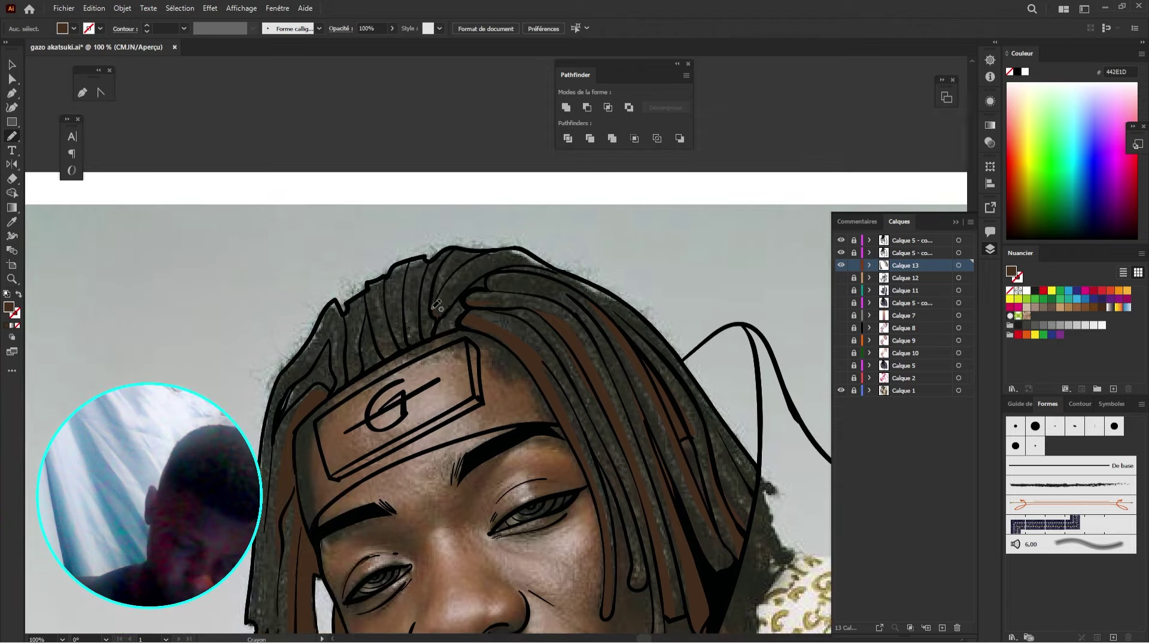
mouse_move(546, 270)
left_mouse_down()
mouse_move(492, 273)
mouse_move(439, 317)
left_mouse_up()
left_click_drag(439, 318, 481, 311)
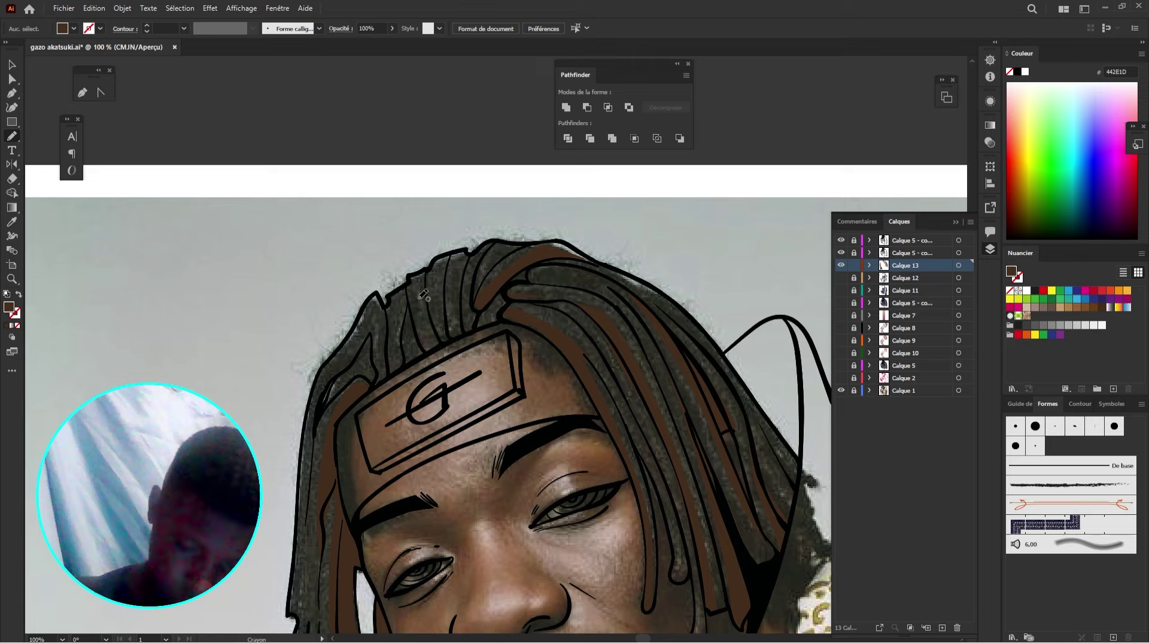
Step: Draw shadows on two dreadlocks standing above the headband plate and erase the overflow past the hair outline
left_click_drag(426, 350, 412, 276)
left_click_drag(405, 323, 454, 292)
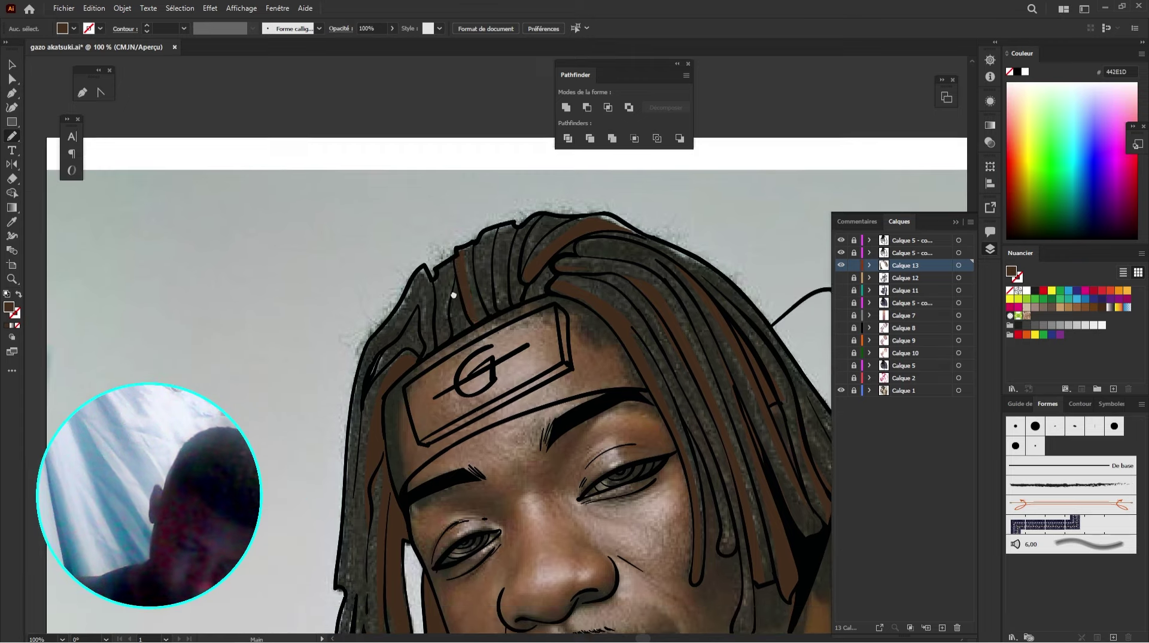
left_click_drag(431, 353, 433, 275)
mouse_move(578, 269)
left_mouse_down()
mouse_move(477, 256)
mouse_move(494, 279)
left_mouse_up()
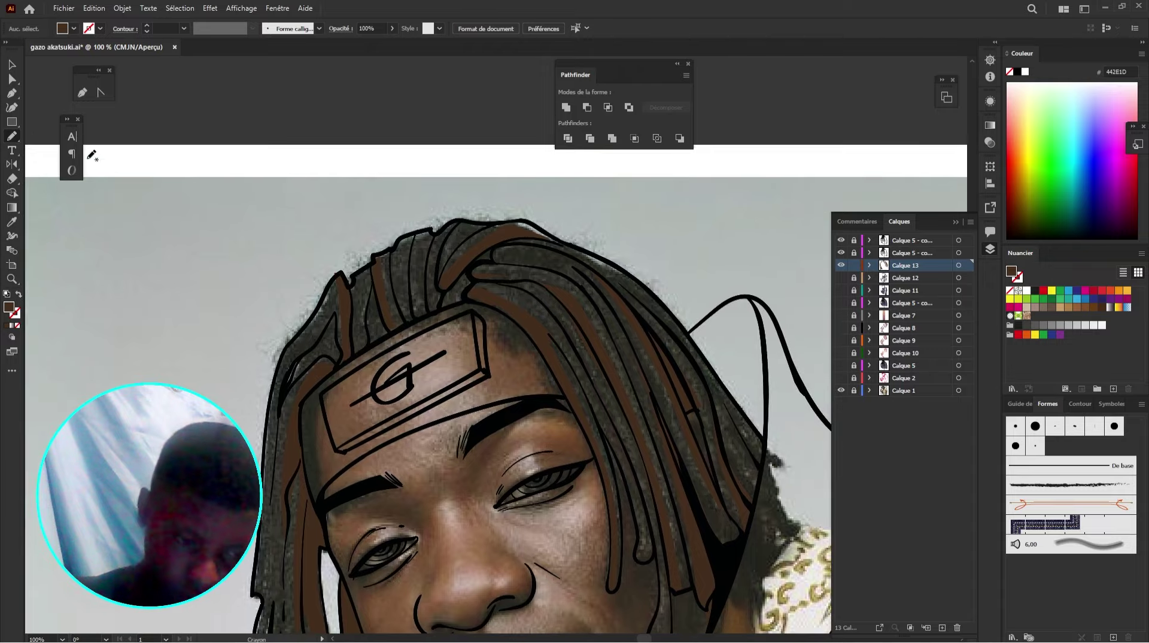
left_click(13, 177)
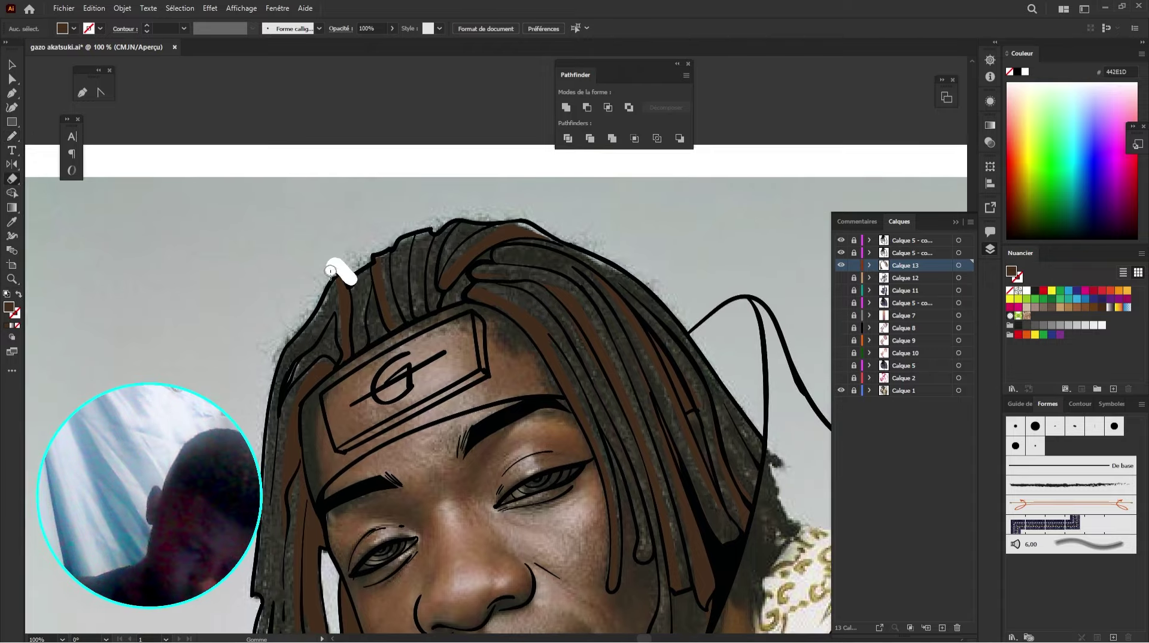
left_click_drag(552, 275, 482, 269)
Step: Shade the remaining outer dreadlocks between the crown and the hood, and the lock falling beside the eye
key("n")
left_click_drag(653, 373, 617, 342)
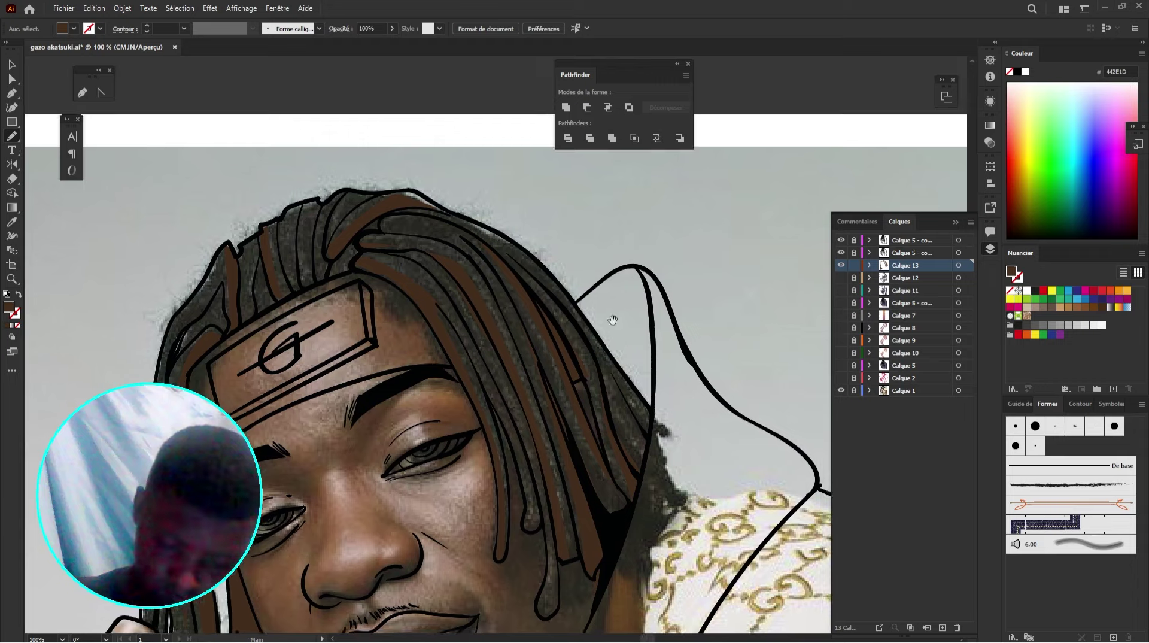
scroll(626, 419, "up", 3)
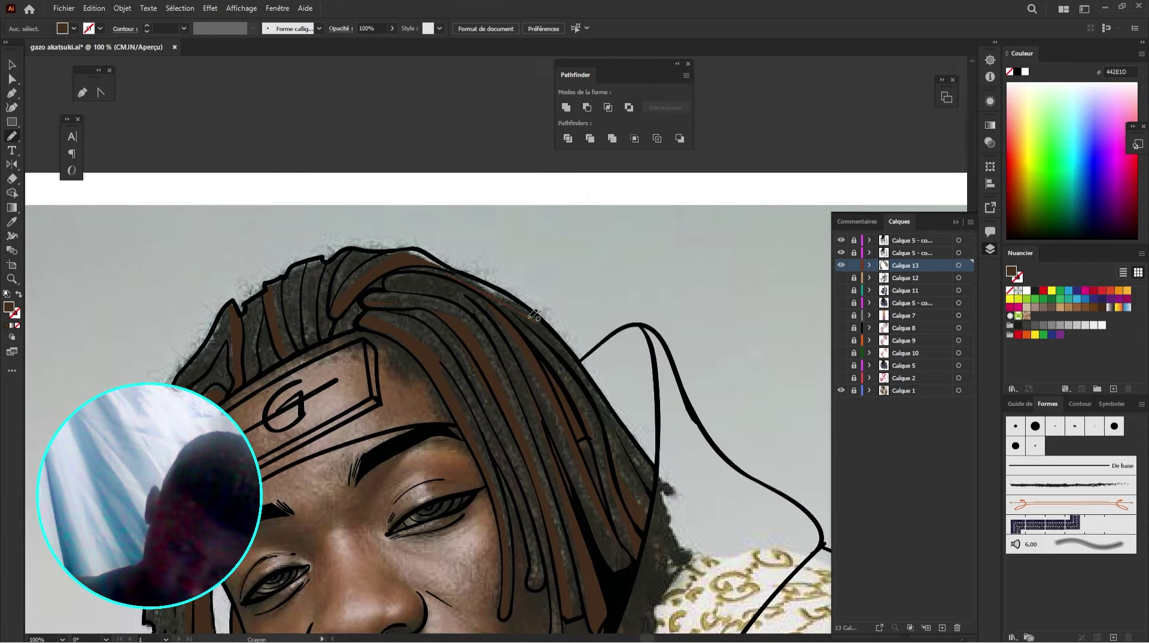
mouse_move(647, 469)
left_mouse_down()
mouse_move(615, 442)
mouse_move(620, 485)
mouse_move(603, 421)
mouse_move(528, 334)
mouse_move(454, 288)
mouse_move(392, 276)
left_mouse_up()
left_click_drag(504, 331, 522, 334)
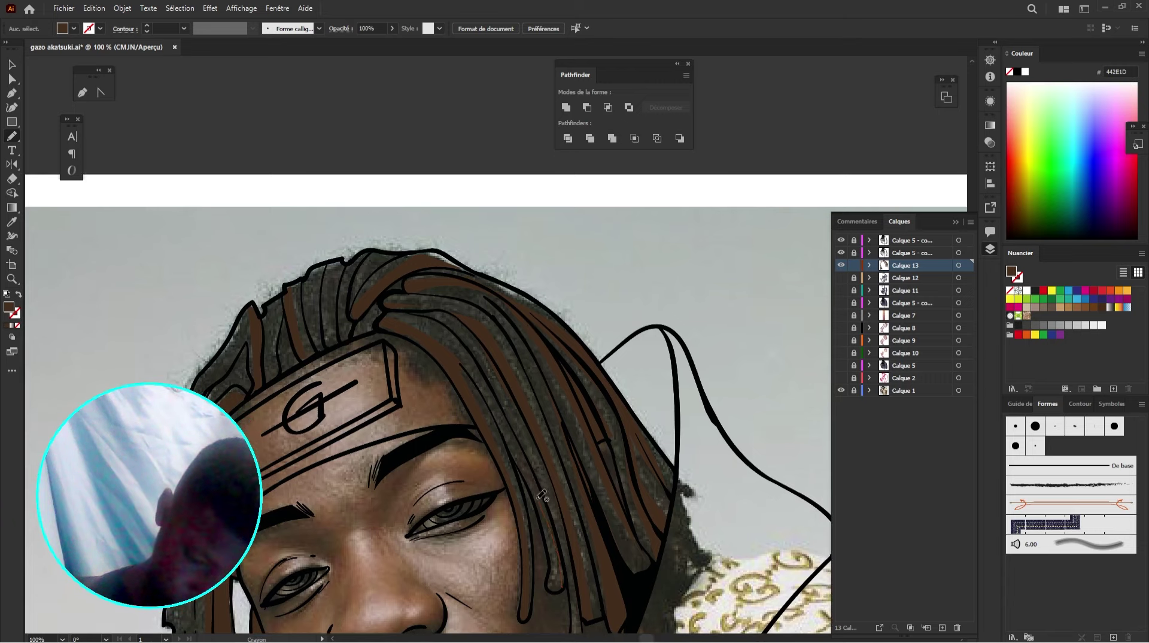
mouse_move(486, 383)
left_mouse_down()
mouse_move(415, 310)
mouse_move(531, 437)
mouse_move(575, 547)
mouse_move(564, 578)
left_mouse_up()
Step: Draw narrow shadows along the remaining short dreadlocks rising from the headband's upper edge
left_click_drag(574, 557, 646, 528)
left_click_drag(550, 379, 577, 398)
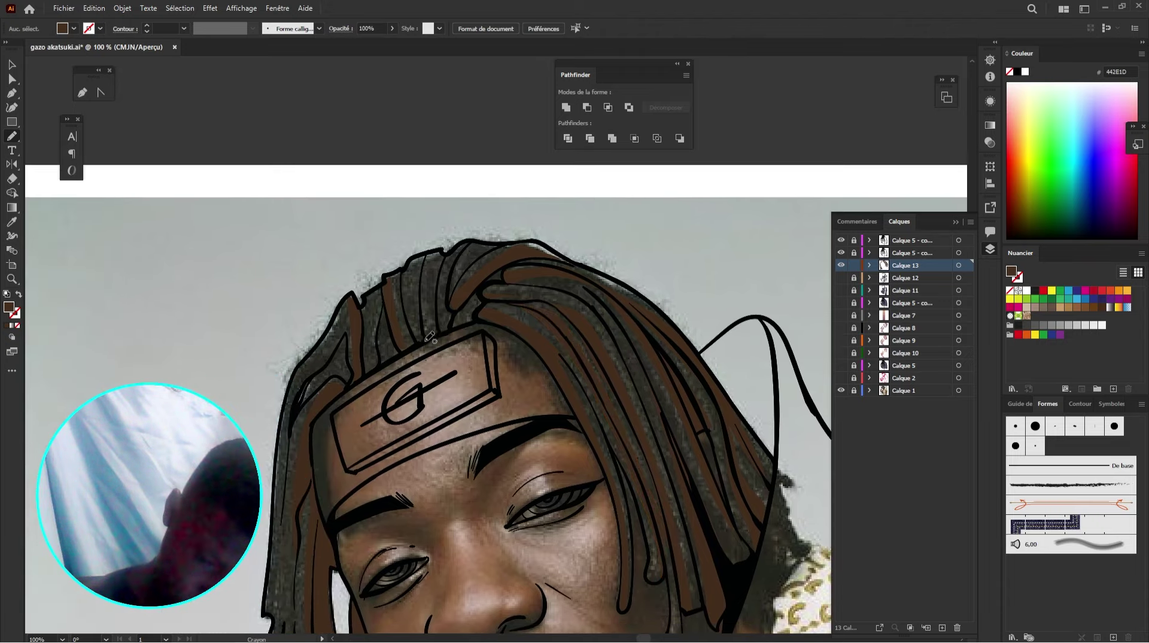
left_click_drag(436, 336, 439, 334)
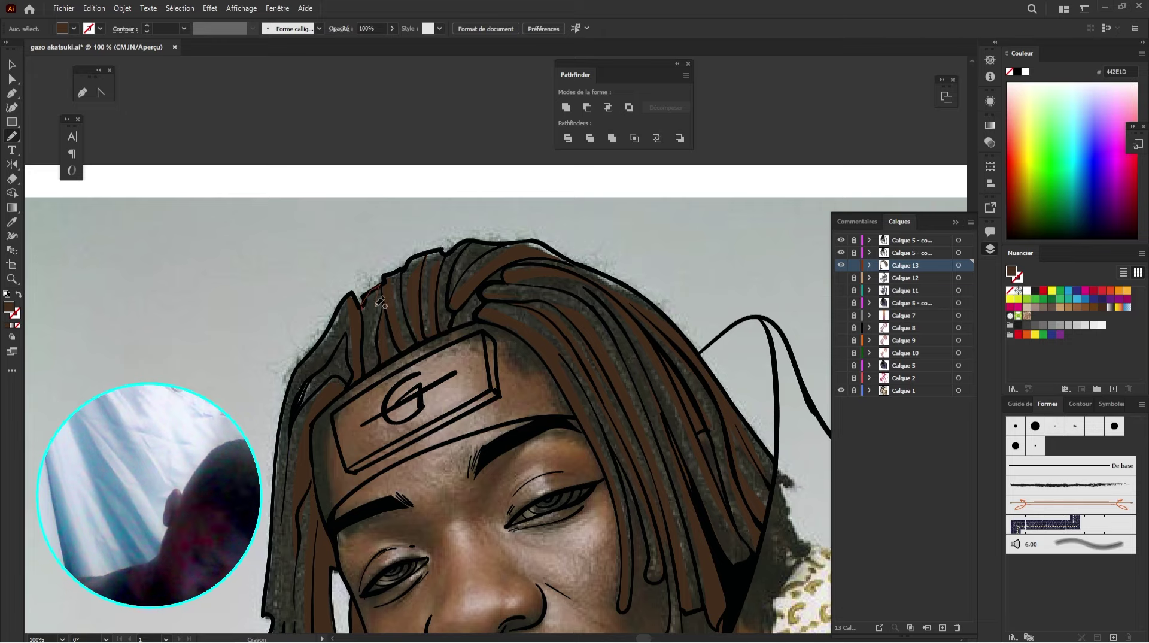
Step: Shade the outermost dreadlocks beside the headband, down to the raised fingertip
mouse_move(376, 306)
left_mouse_down()
mouse_move(373, 370)
mouse_move(362, 368)
mouse_move(376, 353)
mouse_move(350, 365)
mouse_move(377, 344)
mouse_move(398, 350)
mouse_move(384, 331)
mouse_move(437, 201)
left_mouse_up()
left_click_drag(373, 420, 369, 476)
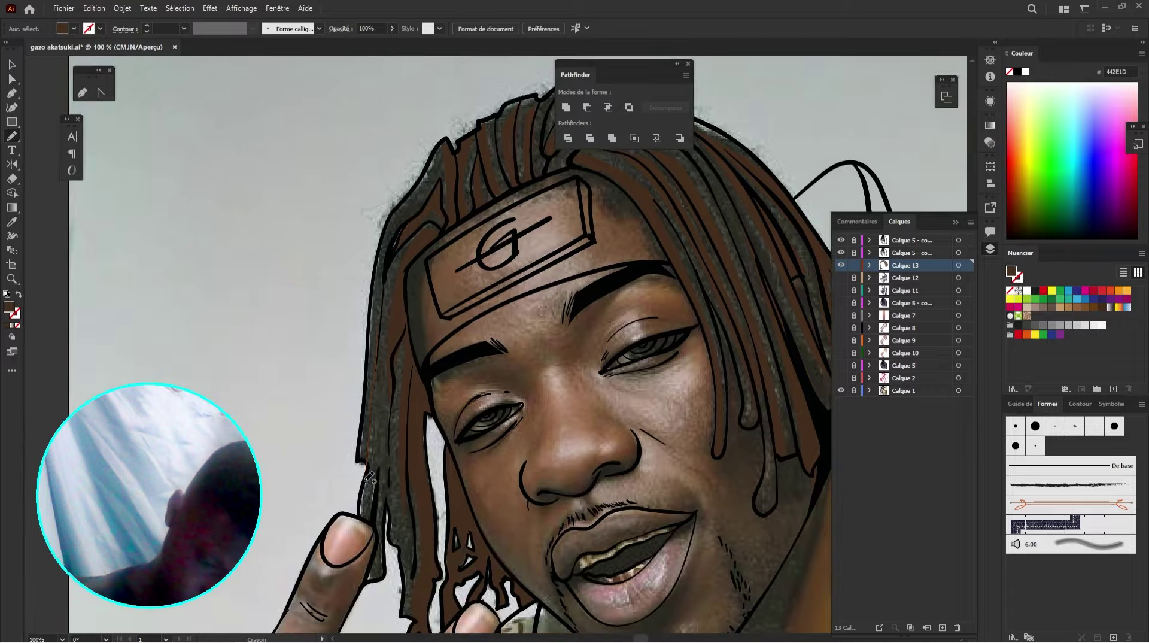
left_click_drag(376, 410, 380, 361)
Step: Draw a shadow on the round-tipped dreadlock hanging lowest beside the cheek, near the beard
left_click_drag(506, 401, 345, 381)
left_click_drag(544, 278, 535, 330)
left_click_drag(633, 349, 570, 270)
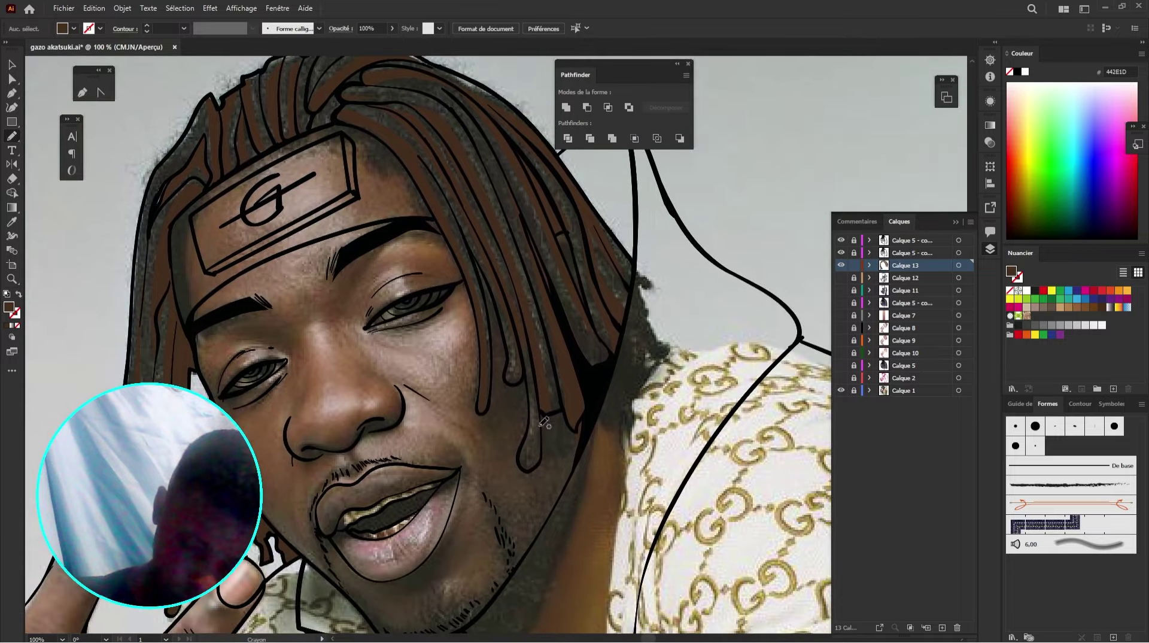
left_click_drag(534, 378, 536, 414)
left_click_drag(537, 466, 535, 381)
mouse_move(600, 281)
left_mouse_down()
mouse_move(527, 352)
mouse_move(528, 432)
mouse_move(505, 421)
mouse_move(481, 332)
left_mouse_up()
mouse_move(489, 330)
left_mouse_down()
mouse_move(512, 336)
mouse_move(555, 383)
mouse_move(570, 428)
left_mouse_up()
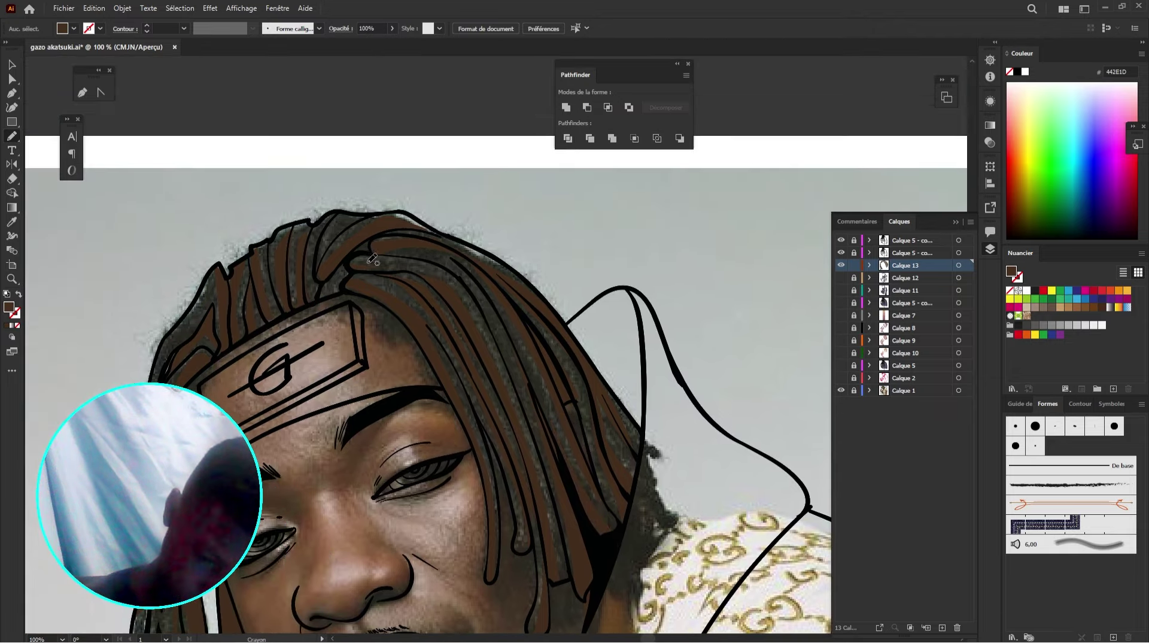
left_click_drag(574, 421, 505, 349)
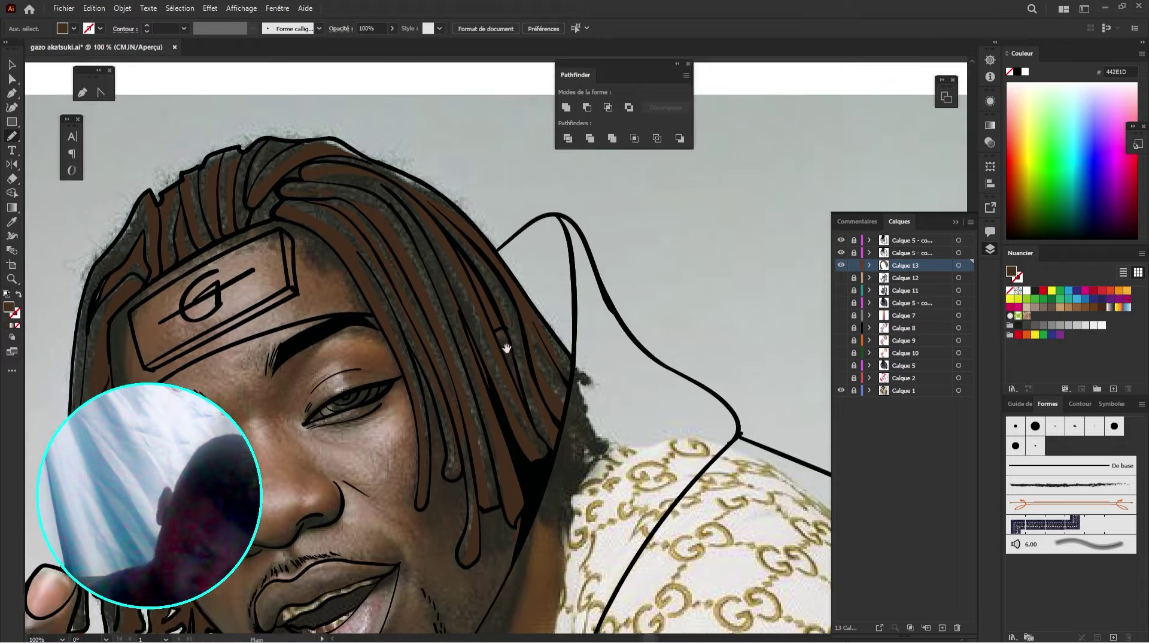
Step: Hide the reference photo layer Calque 1 and show the colour layers from Calque 5 up to Calque 12
left_click_drag(532, 466, 544, 359)
left_click_drag(540, 422, 557, 330)
left_click_drag(495, 441, 675, 342)
left_click(840, 390)
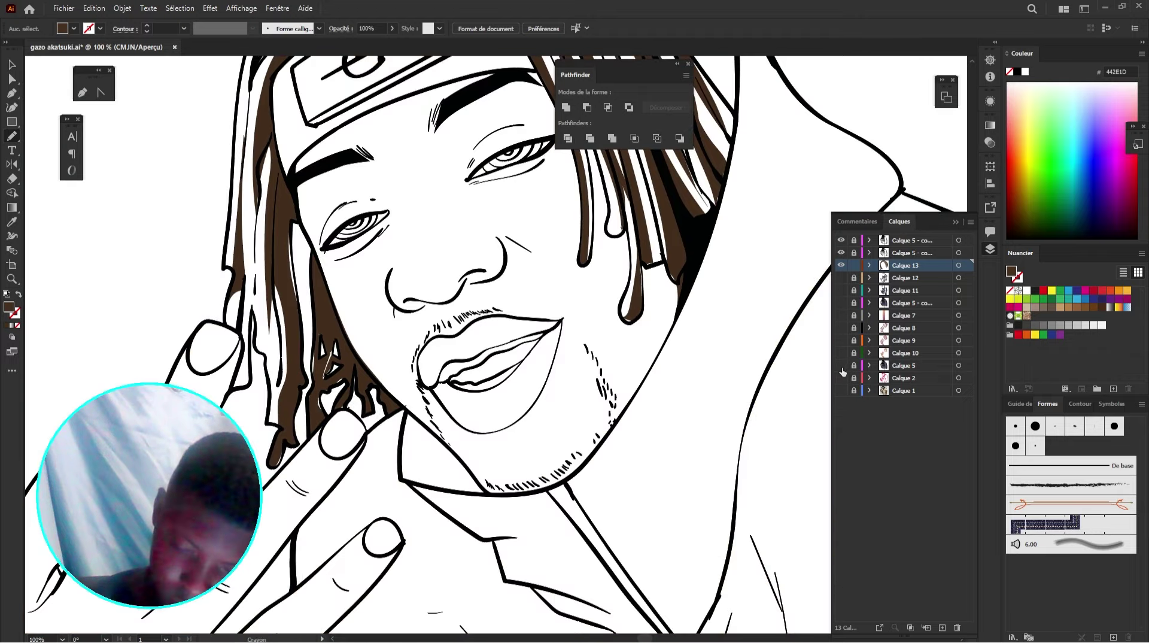
left_click_drag(840, 366, 841, 277)
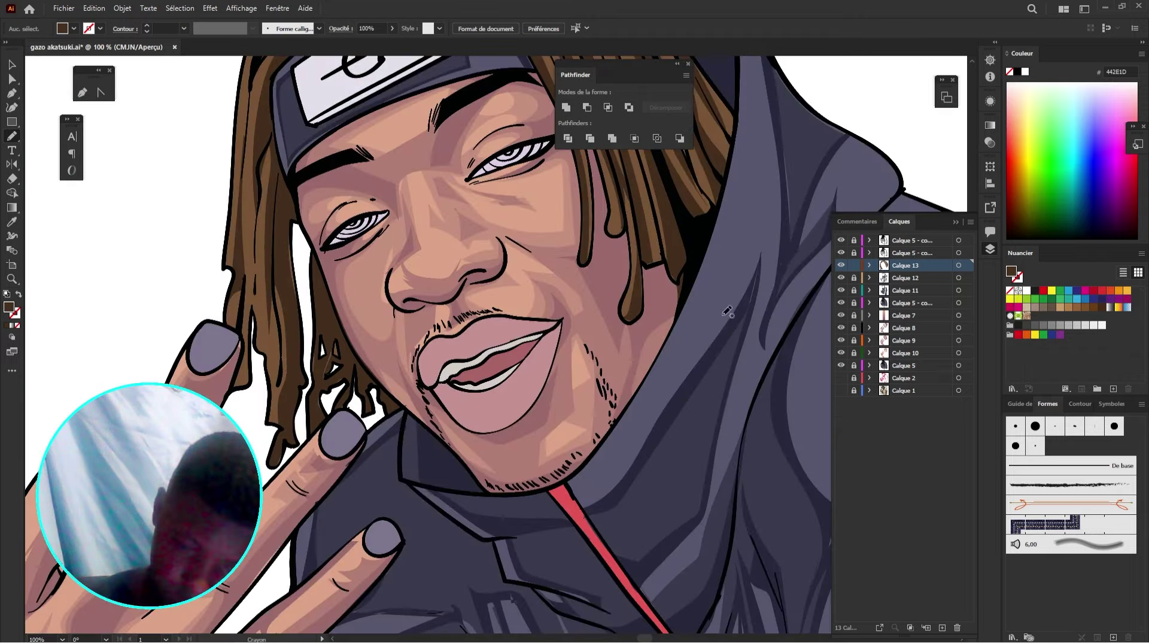
Step: Sample the lips' pink as the fill colour and darken it to 916060
key("z")
left_click_drag(686, 323, 596, 341)
left_click_drag(700, 385, 692, 407)
left_click_drag(512, 298, 596, 389)
left_click_drag(491, 378, 594, 333)
left_click(595, 333)
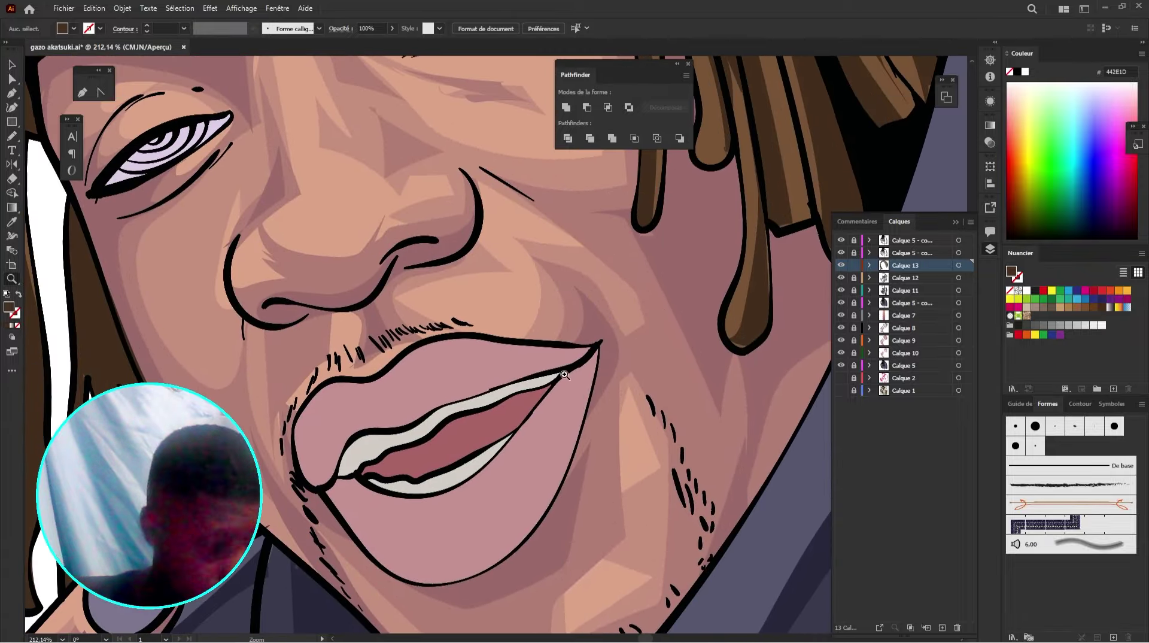
key("i")
left_click(507, 350)
key("n")
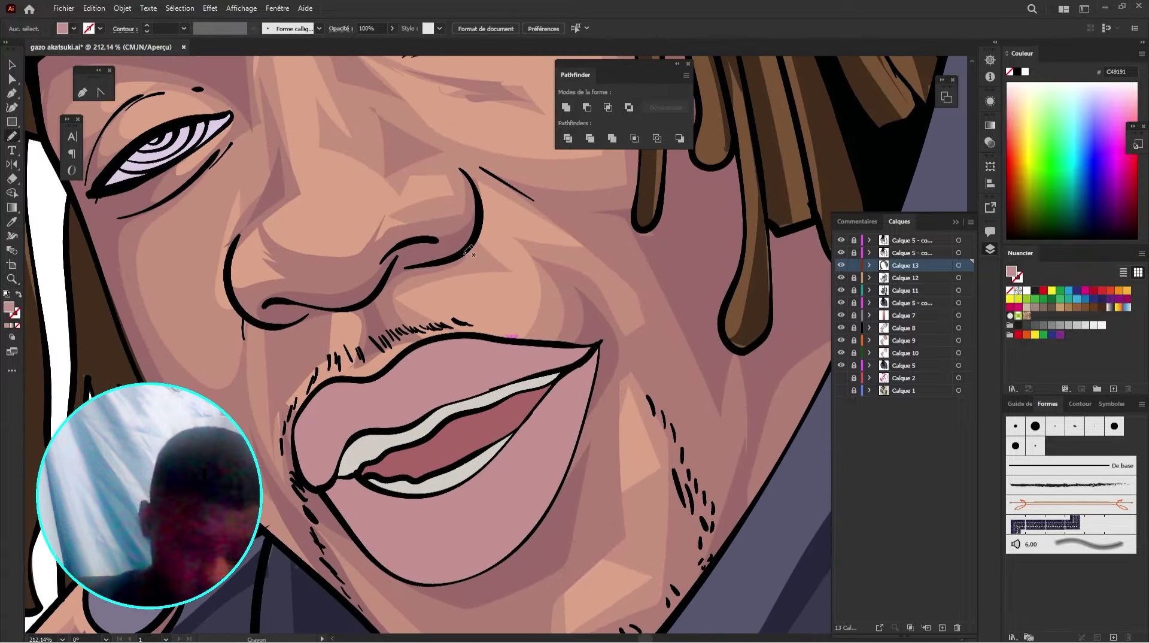
double_click(13, 308)
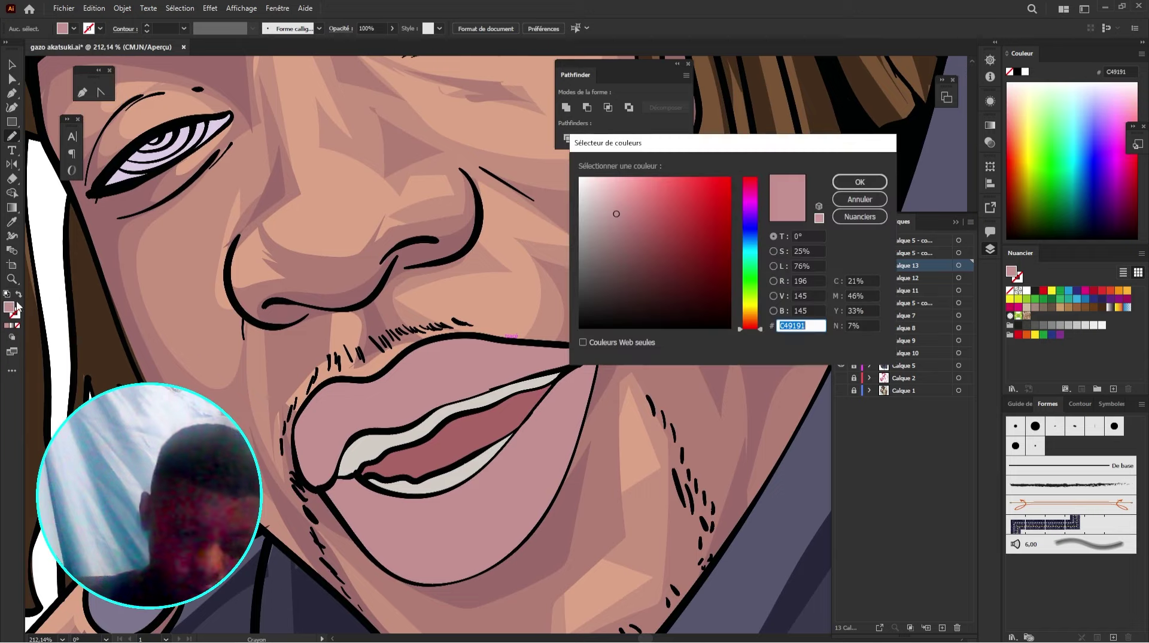
mouse_move(627, 256)
left_mouse_down()
mouse_move(619, 244)
mouse_move(640, 234)
left_mouse_up()
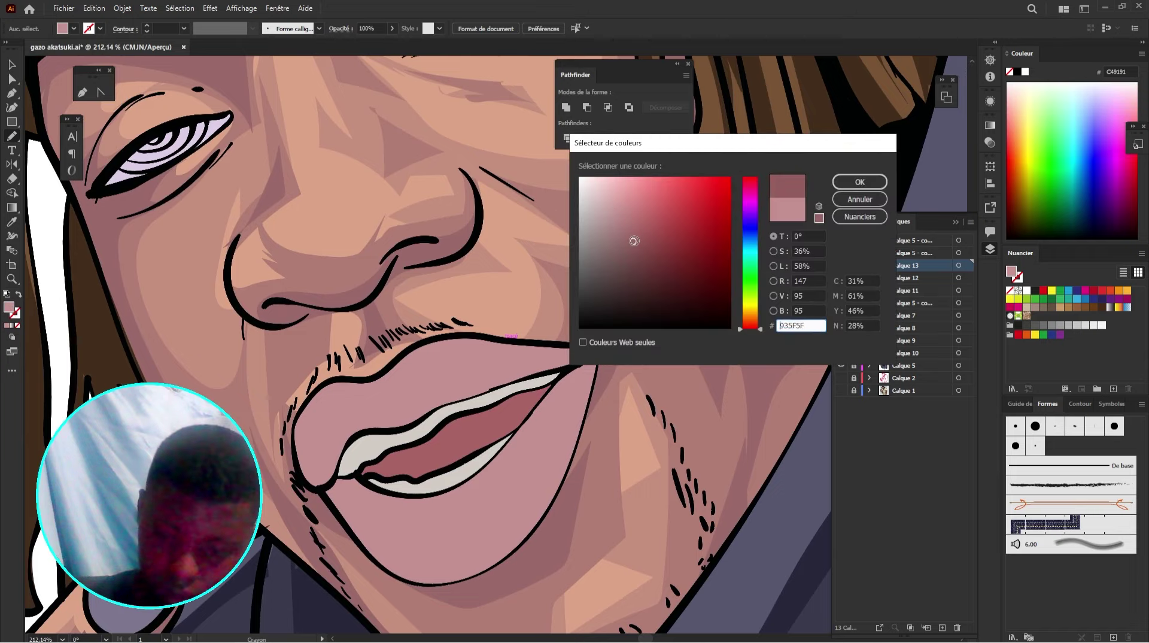
left_click(860, 185)
Step: Draw shadows on the upper and lower lips, leaving a rounded pink highlight in each
left_click_drag(520, 370, 601, 323)
left_click_drag(528, 338, 531, 355)
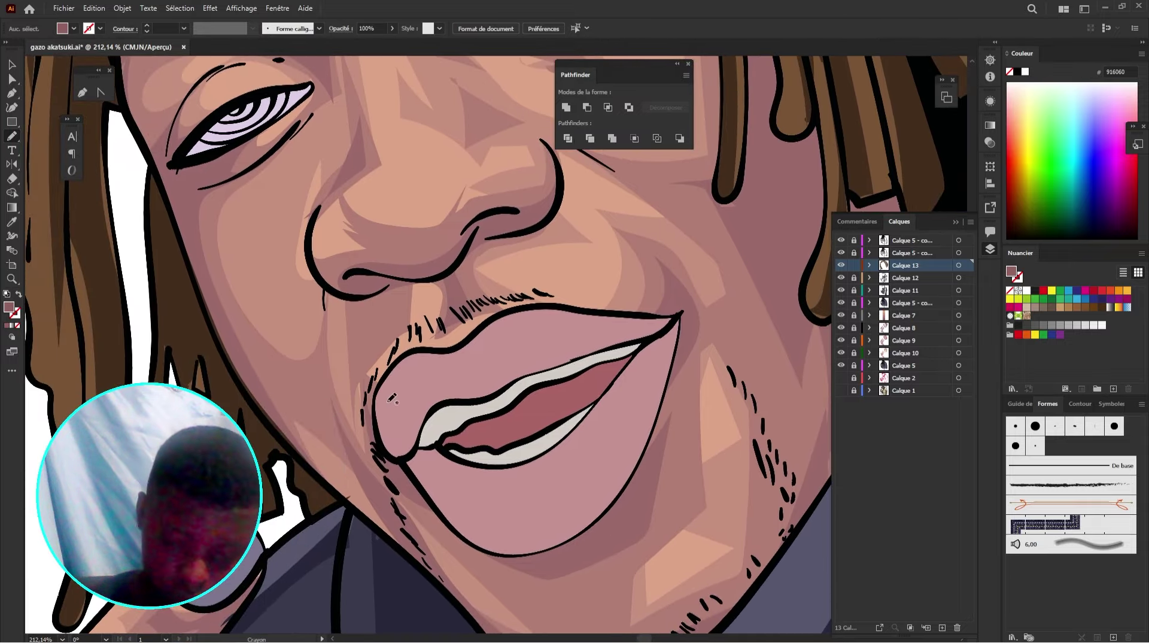
mouse_move(402, 409)
left_mouse_down()
mouse_move(510, 358)
mouse_move(569, 311)
mouse_move(660, 312)
left_mouse_up()
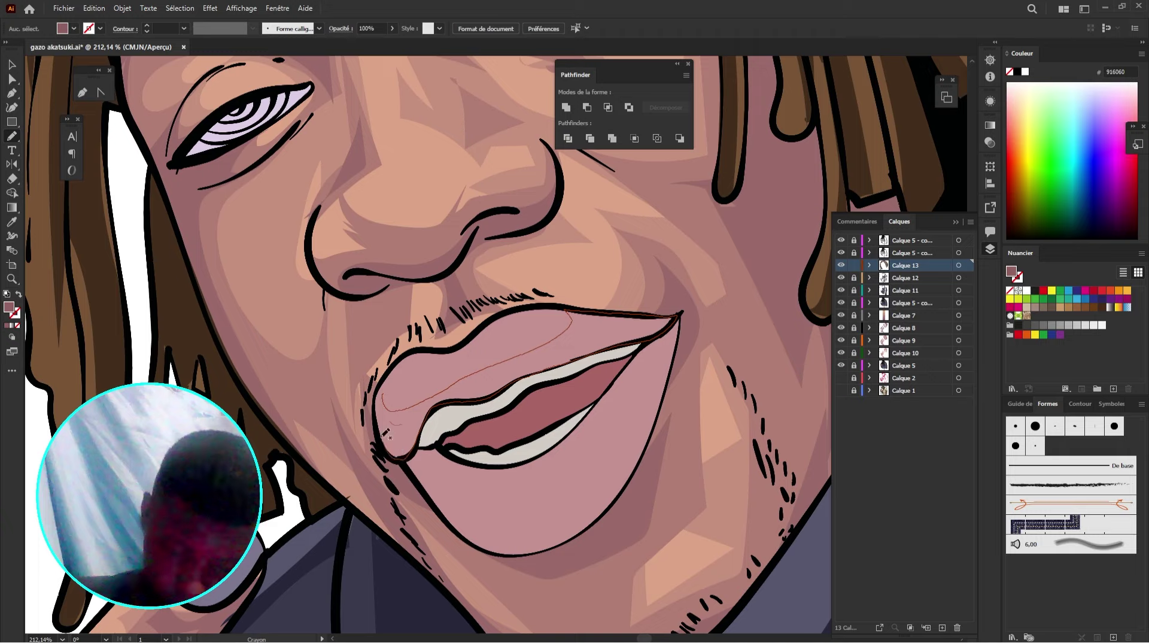
left_click_drag(384, 392, 383, 395)
mouse_move(607, 334)
left_mouse_down()
mouse_move(579, 325)
mouse_move(581, 314)
left_mouse_up()
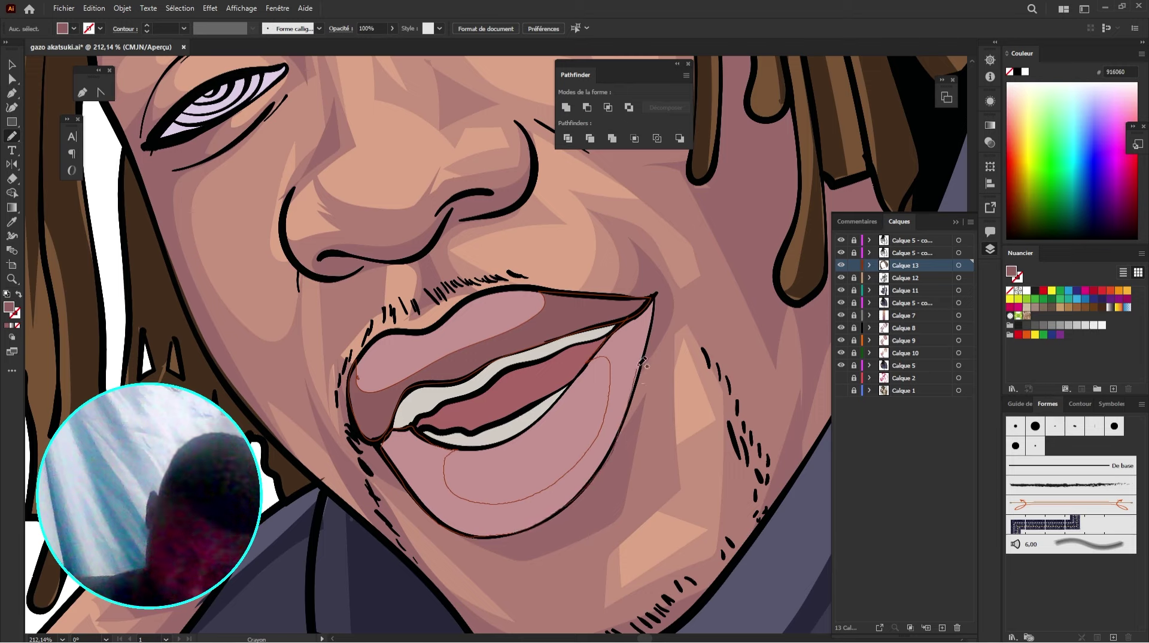
left_click_drag(653, 318, 630, 395)
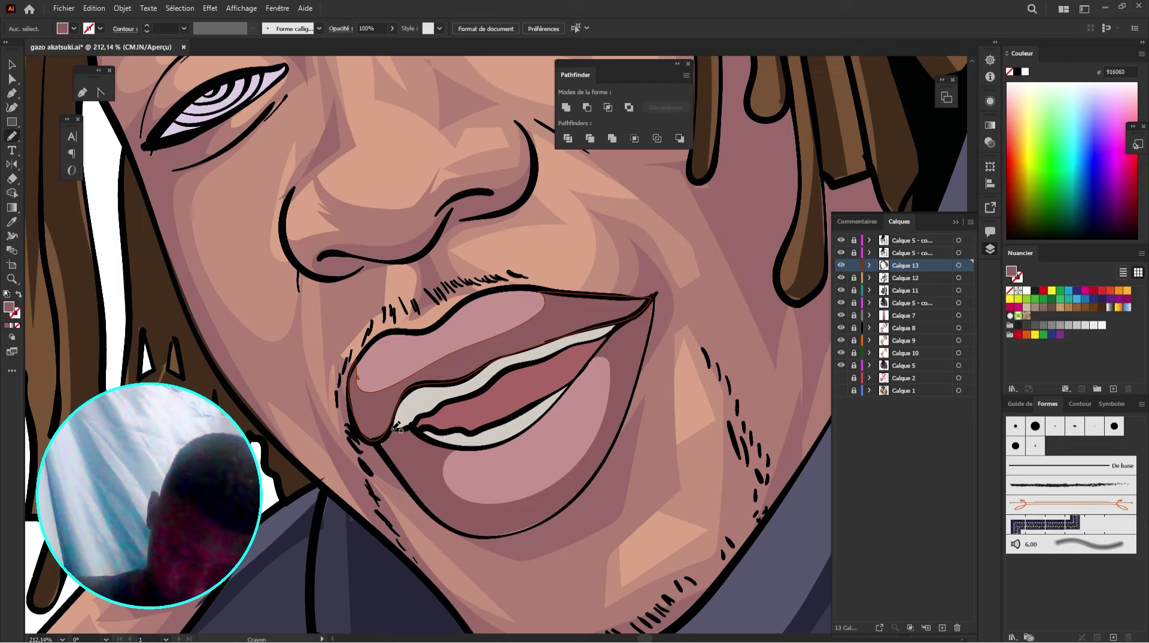
left_click(11, 179)
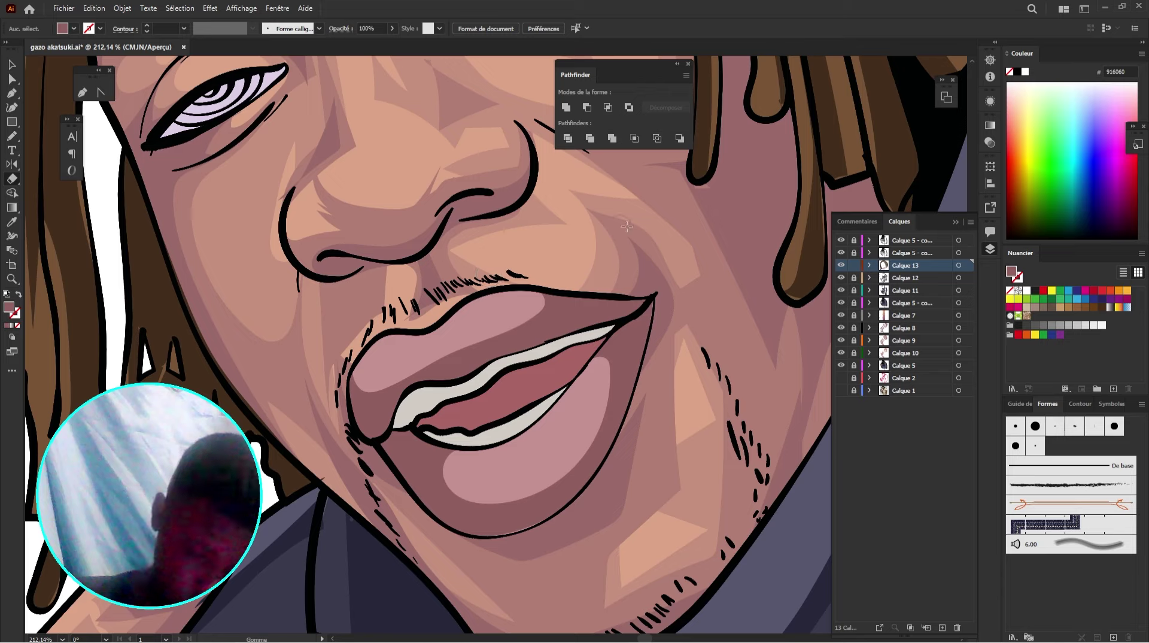
Step: Shade the inside of the mouth with the tongue red darkened to 602828, leaving a small highlight on the tongue
key("i")
left_click(526, 372)
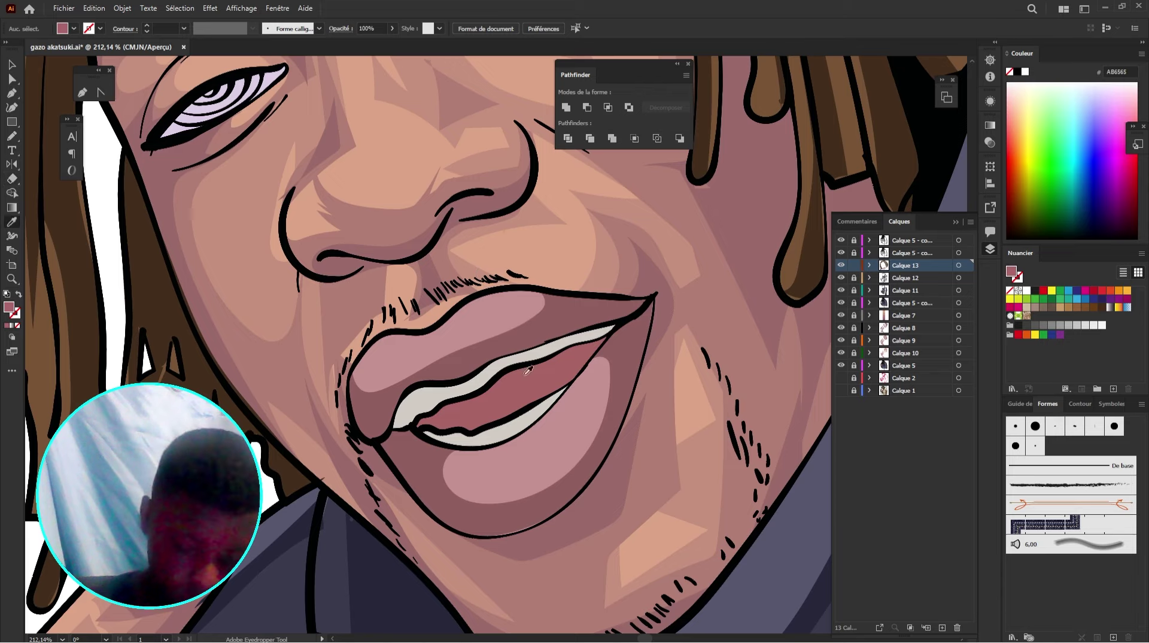
left_click(12, 136)
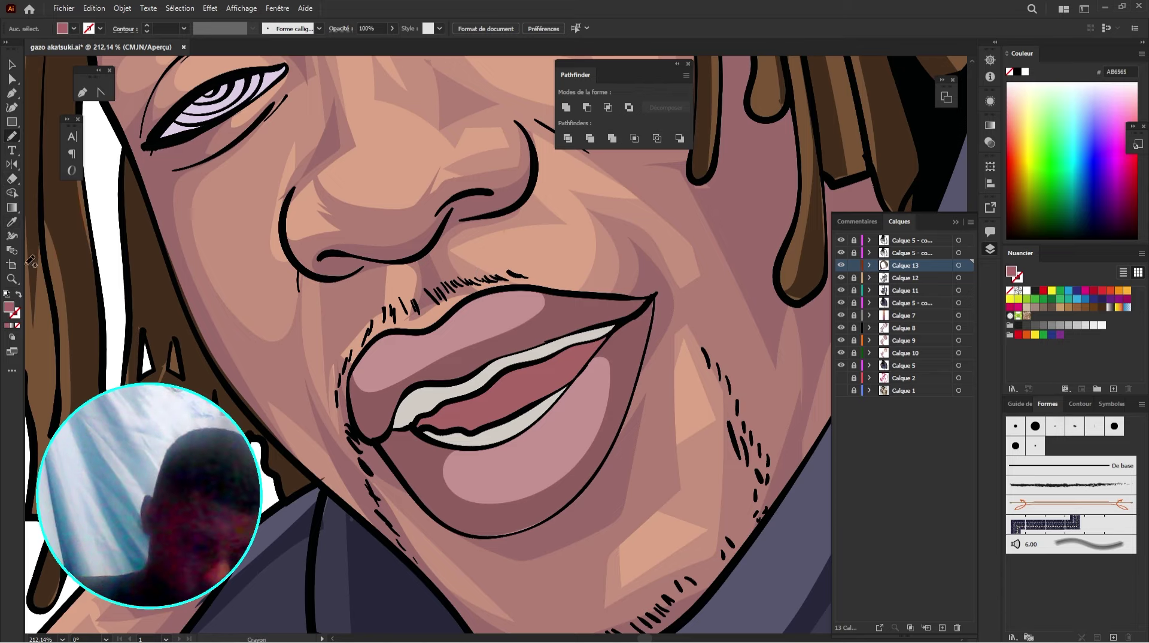
double_click(9, 307)
mouse_move(655, 302)
left_mouse_down()
mouse_move(644, 275)
mouse_move(658, 270)
left_mouse_up()
left_click(793, 210)
left_click(860, 182)
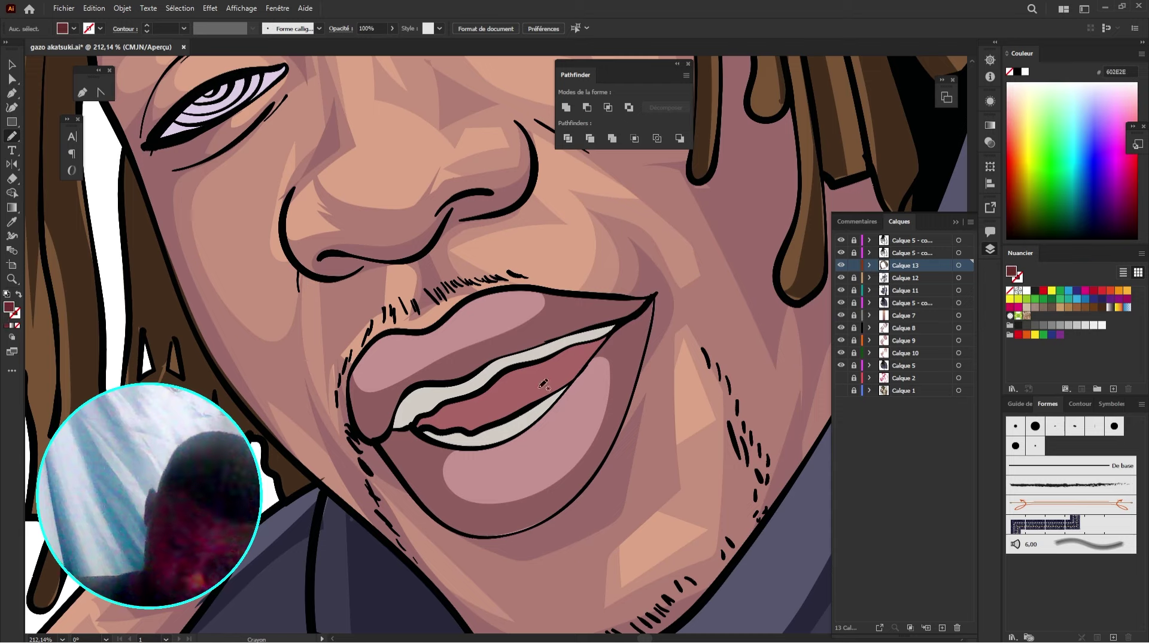
mouse_move(503, 415)
left_mouse_down()
mouse_move(577, 378)
mouse_move(611, 331)
mouse_move(415, 422)
mouse_move(486, 429)
mouse_move(525, 409)
left_mouse_up()
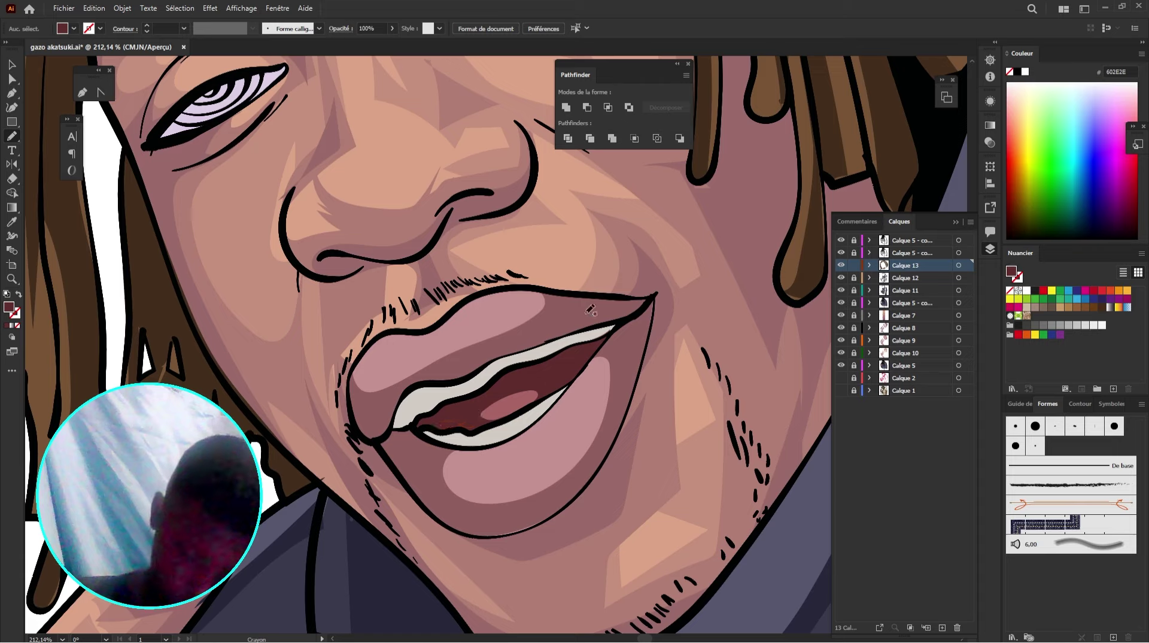
Step: Shade the upper and lower teeth, using their sampled colour changed to greyish purple 8E879B
key("i")
left_click(529, 357)
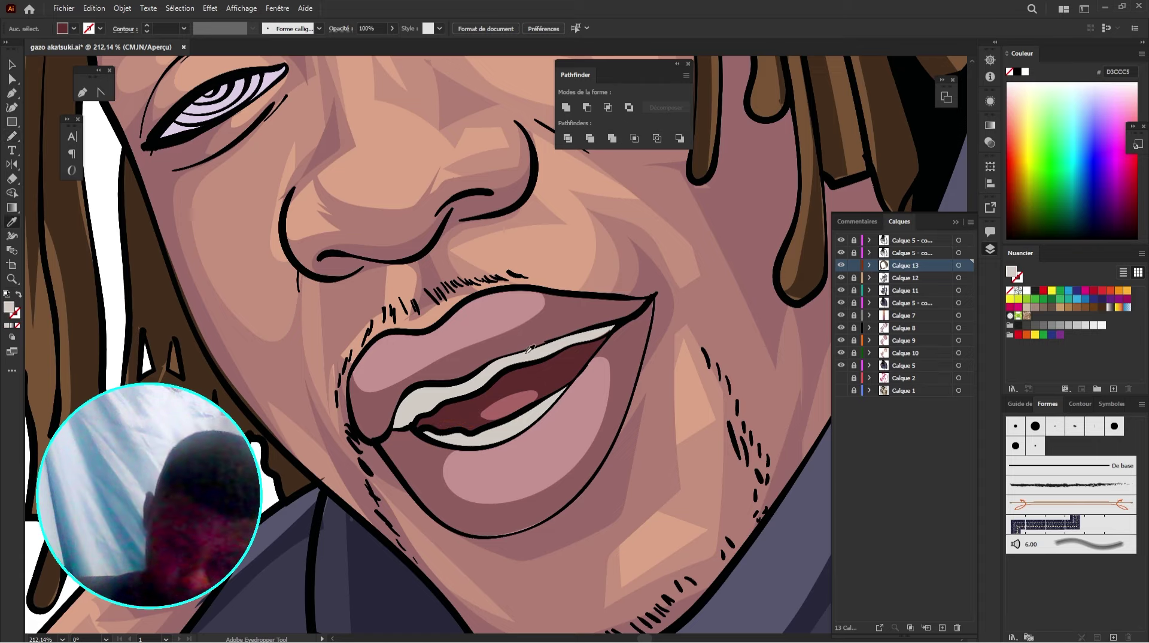
left_click(12, 136)
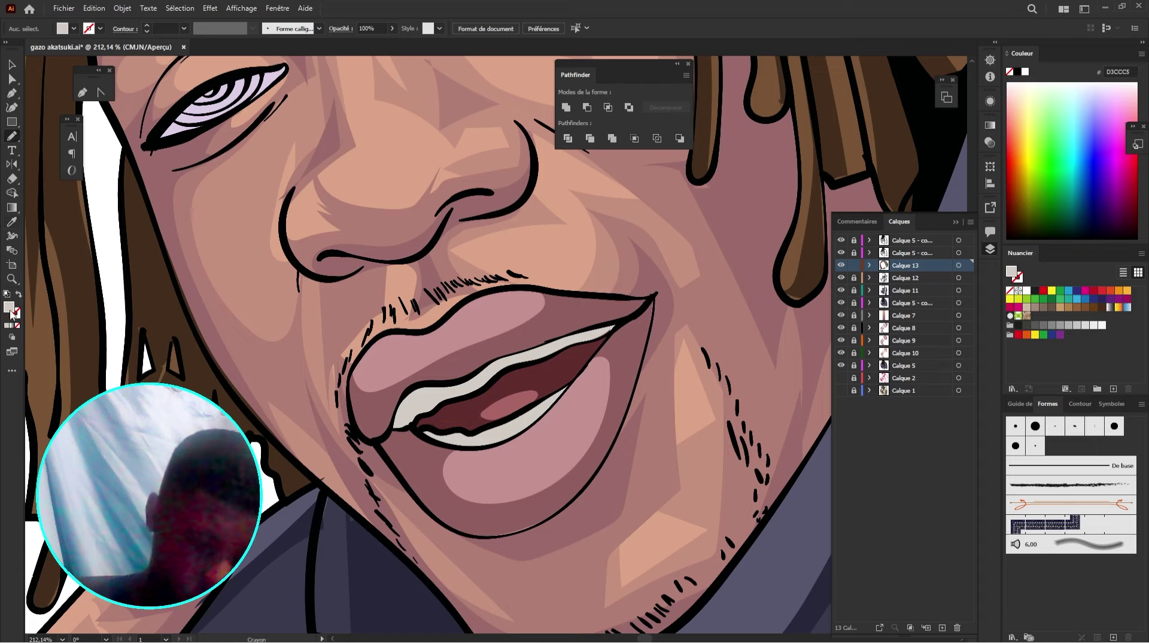
double_click(10, 310)
left_click(750, 219)
left_click(603, 237)
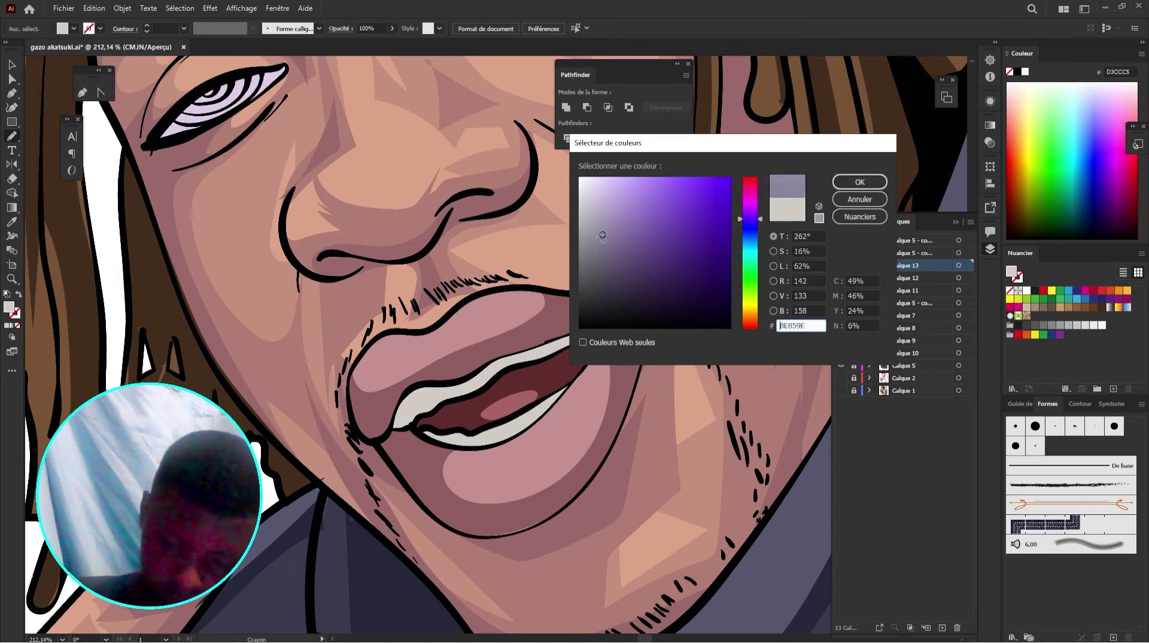
left_click_drag(603, 237, 597, 235)
left_click(860, 182)
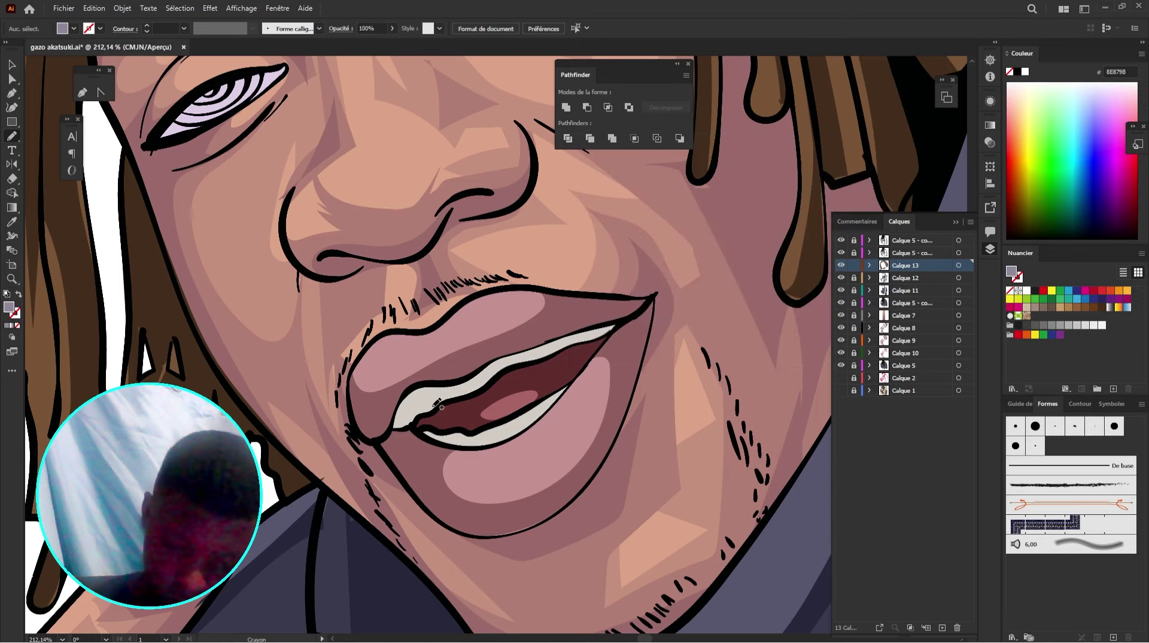
mouse_move(434, 407)
left_mouse_down()
mouse_move(475, 391)
mouse_move(494, 371)
mouse_move(623, 322)
mouse_move(406, 392)
mouse_move(396, 431)
mouse_move(435, 409)
left_mouse_up()
left_click_drag(541, 347, 543, 346)
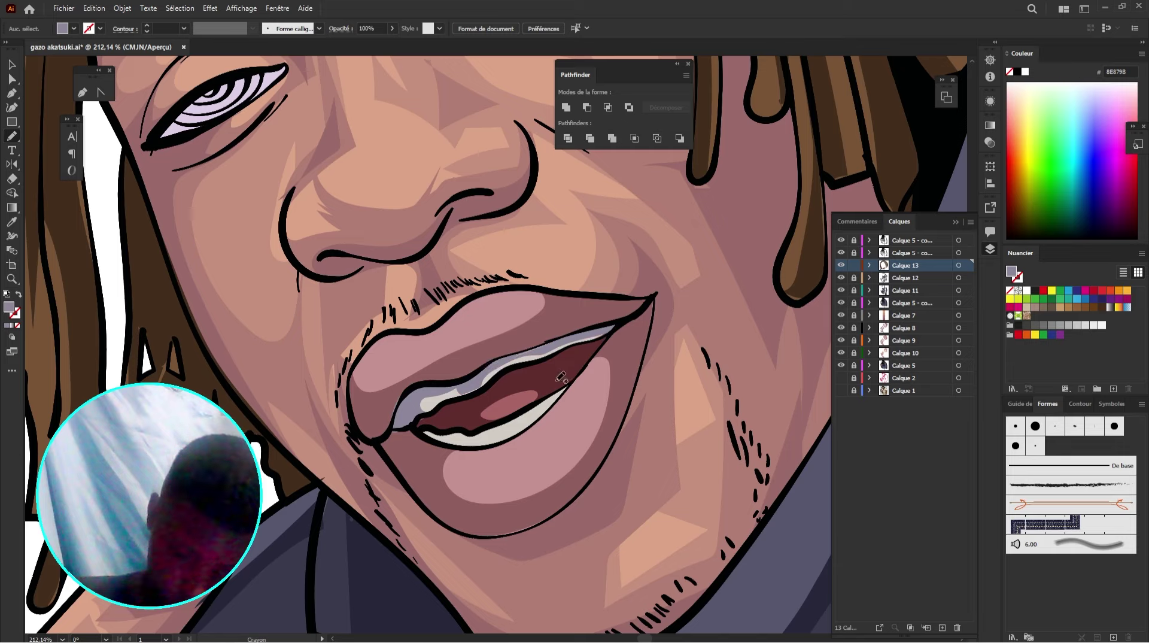
mouse_move(556, 397)
left_mouse_down()
mouse_move(499, 430)
mouse_move(428, 431)
mouse_move(489, 446)
left_mouse_up()
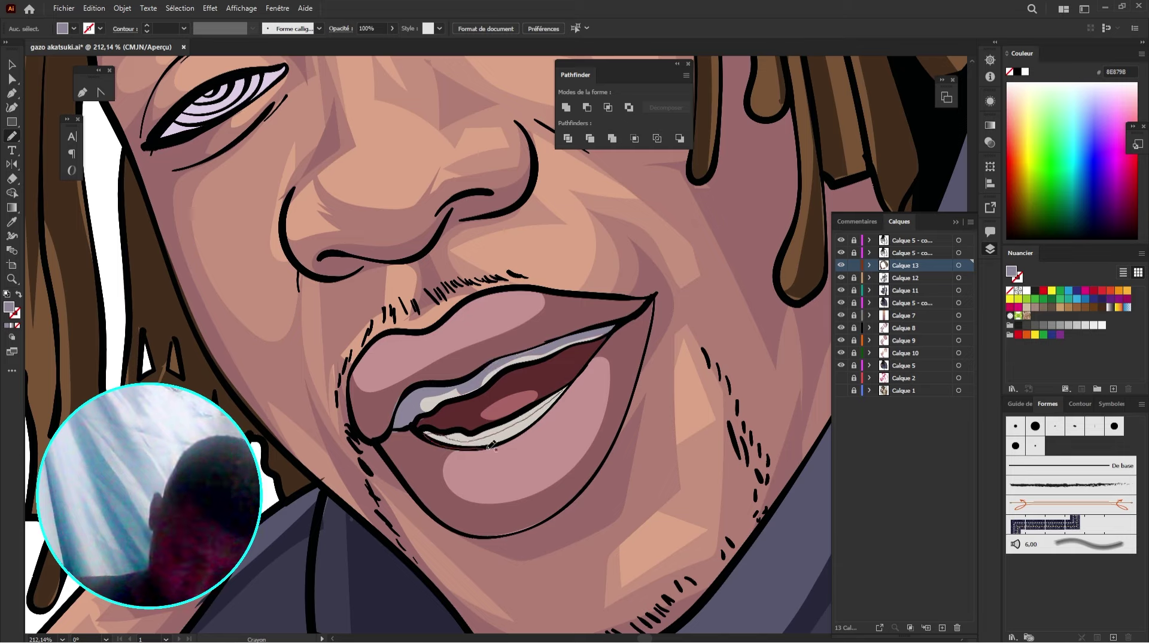
left_click_drag(561, 405, 564, 401)
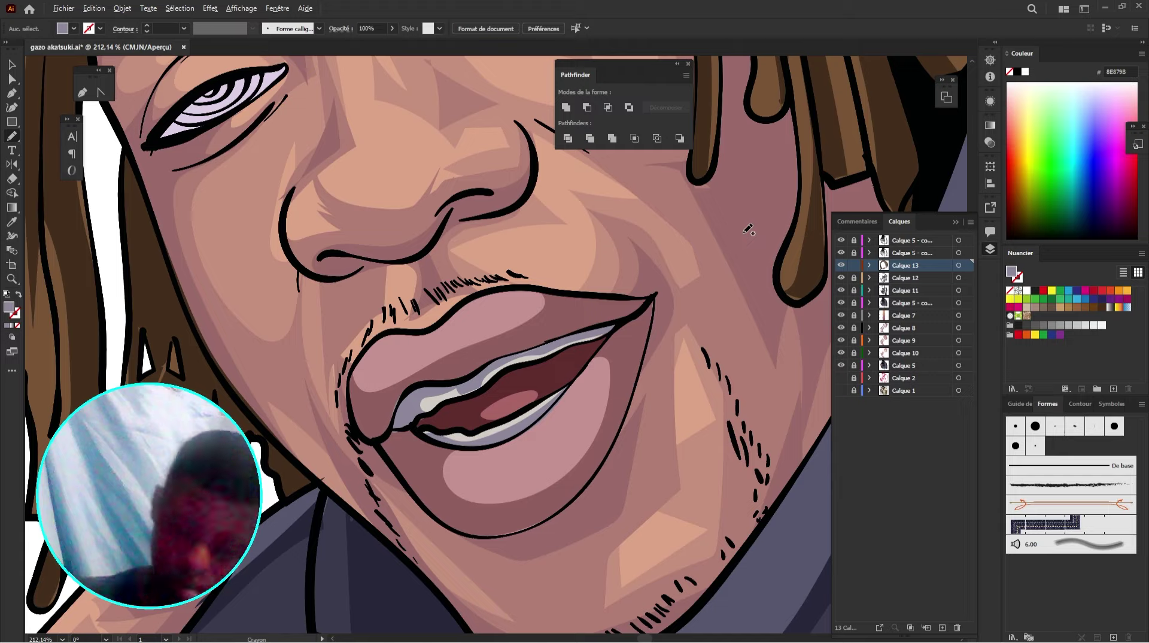
Step: Shade the lower bevel and the face of the headband's metal plate with the same greyish purple
scroll(713, 255, "down", 5)
left_click_drag(722, 300, 368, 286)
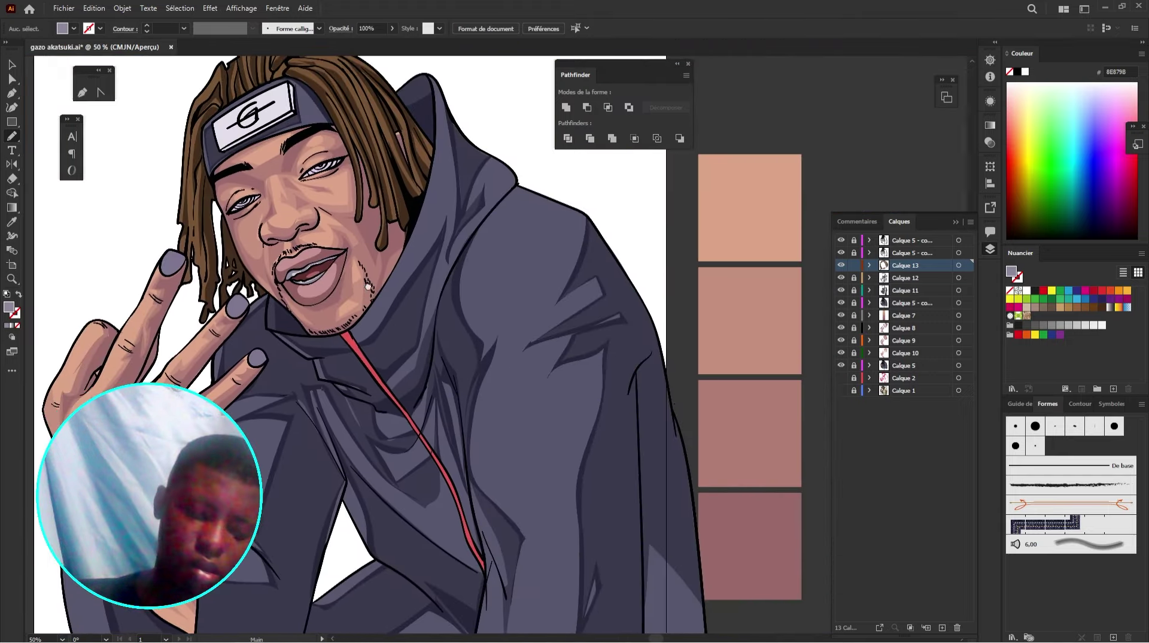
left_click_drag(362, 339, 296, 494)
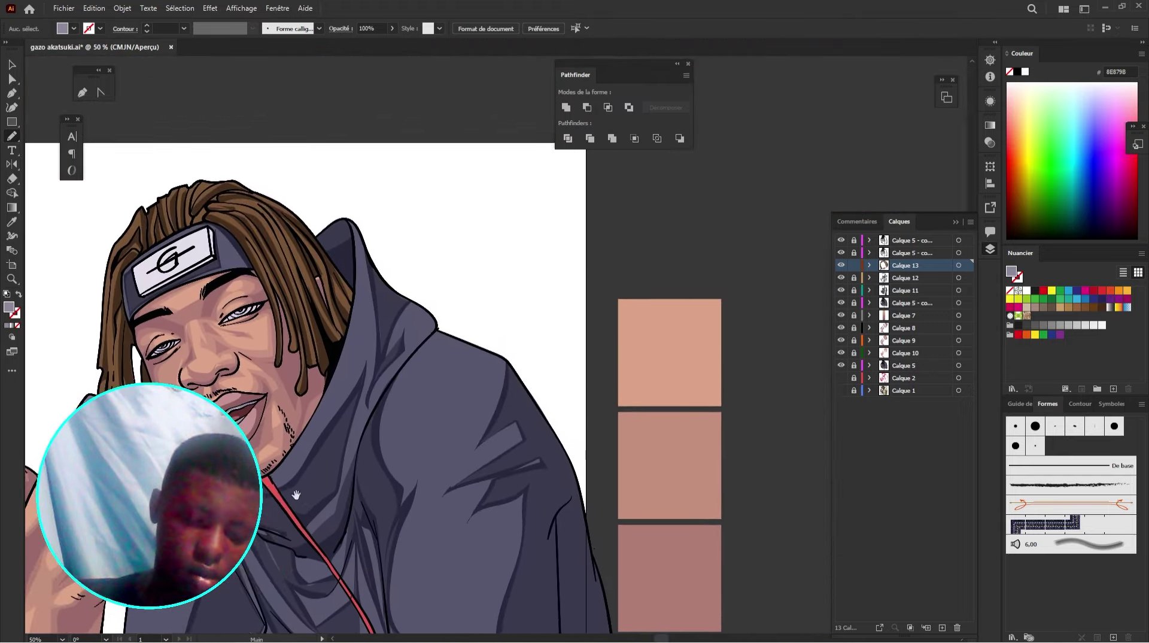
left_click_drag(238, 403, 339, 302)
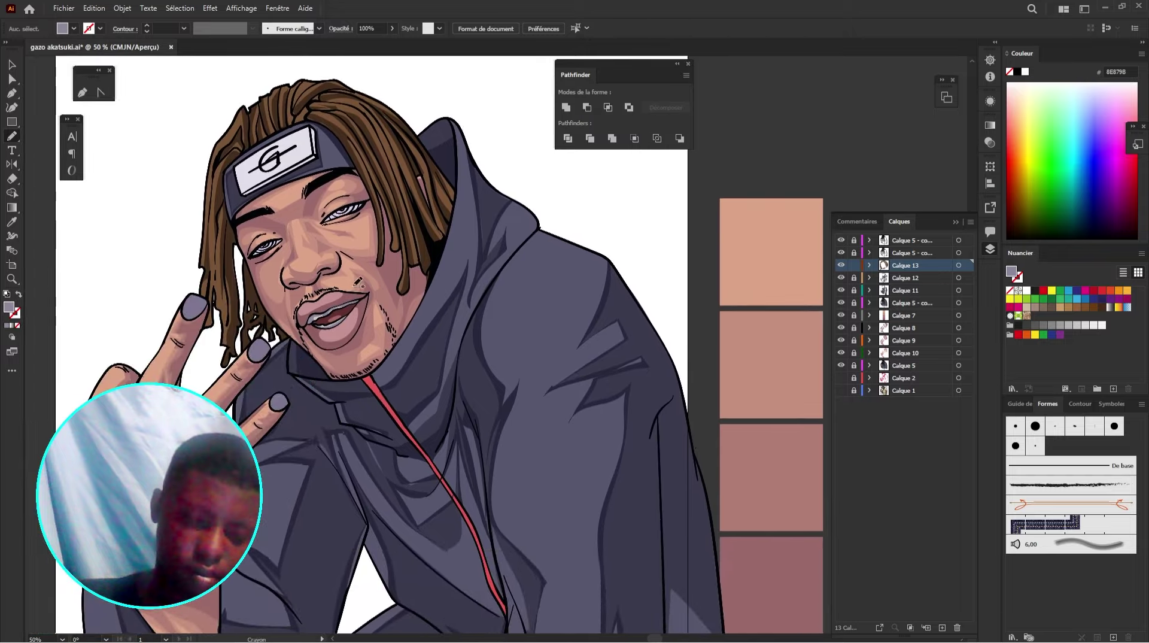
scroll(287, 161, "up", 4)
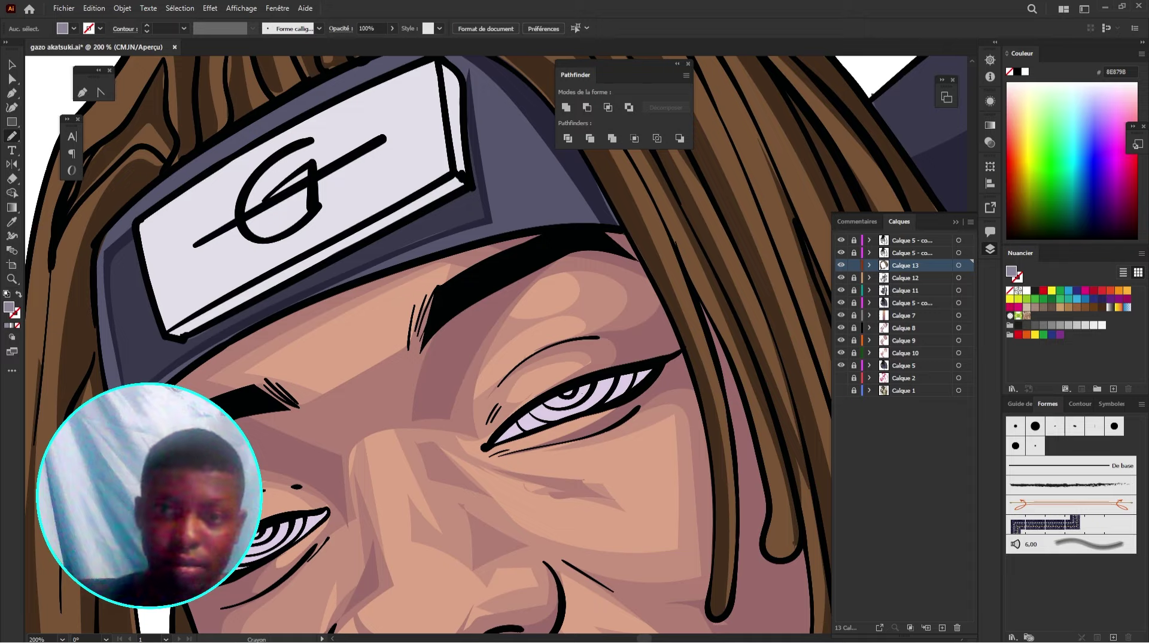
left_click_drag(444, 229, 598, 362)
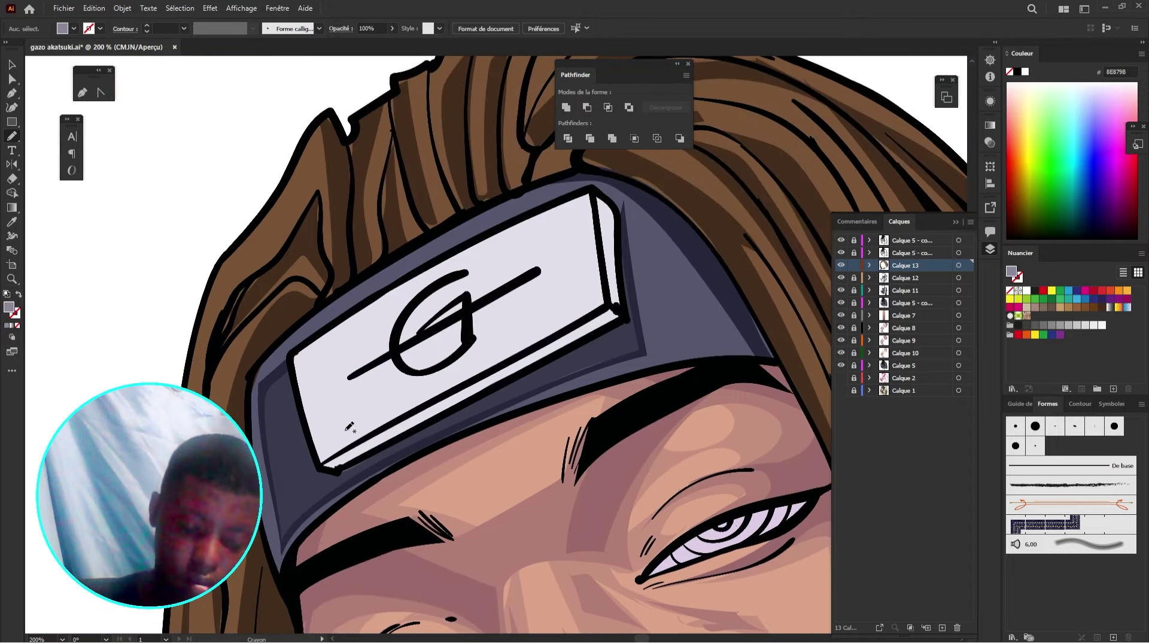
mouse_move(325, 464)
left_mouse_down()
mouse_move(572, 326)
mouse_move(617, 304)
mouse_move(626, 314)
mouse_move(336, 473)
left_mouse_up()
left_click_drag(641, 296, 600, 371)
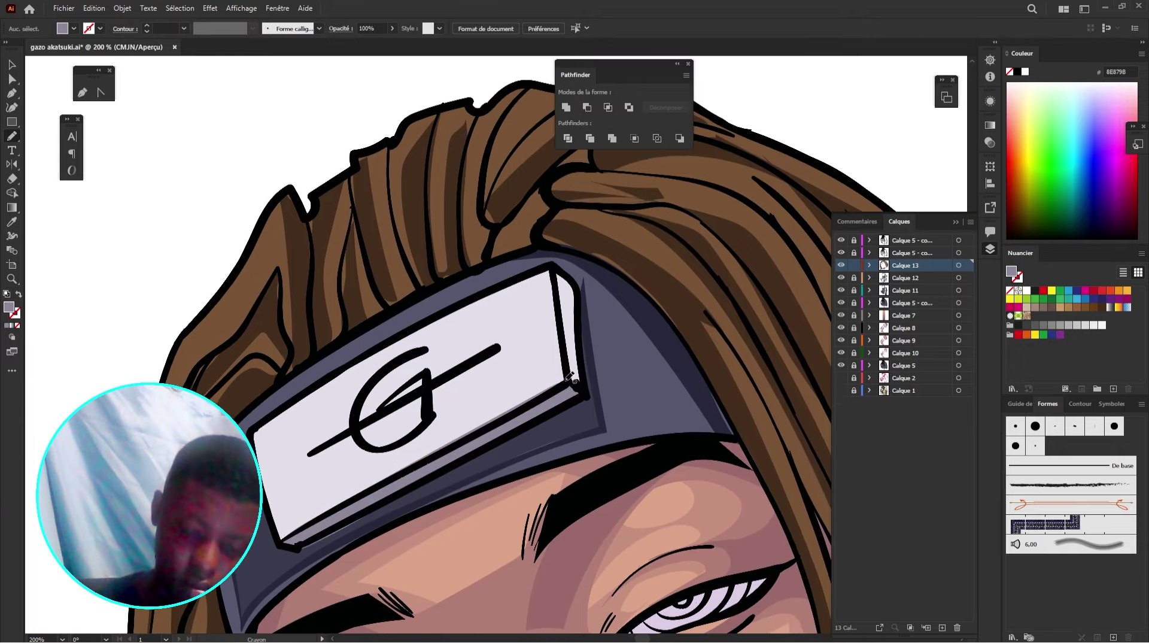
left_click_drag(479, 397, 552, 357)
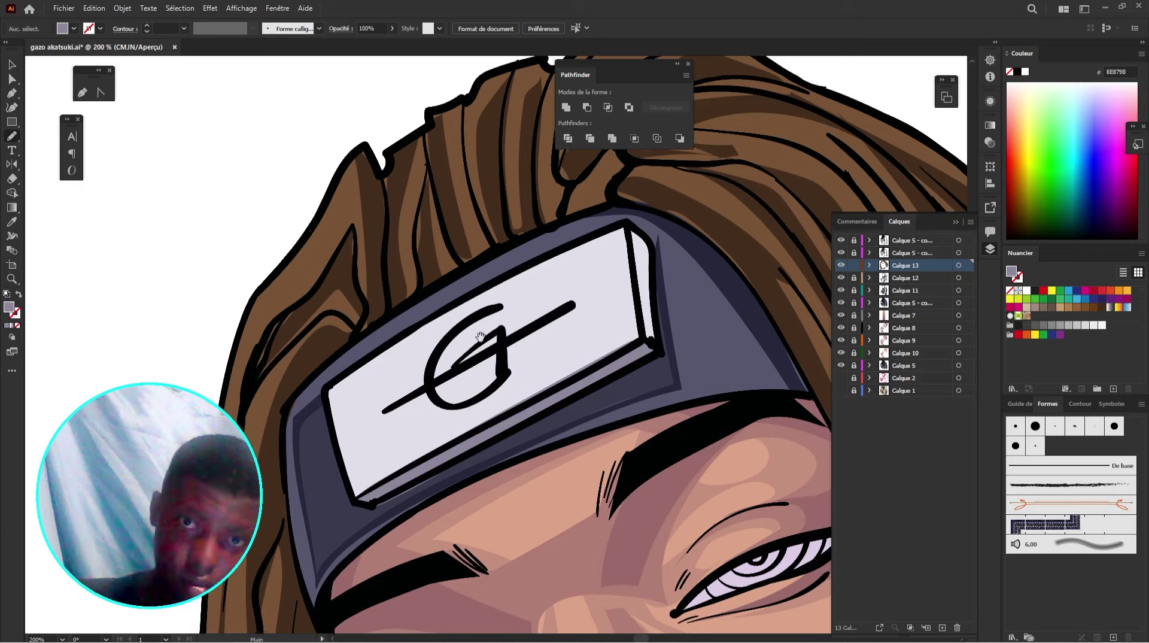
mouse_move(332, 389)
left_mouse_down()
mouse_move(367, 361)
mouse_move(366, 455)
mouse_move(374, 440)
mouse_move(623, 312)
mouse_move(633, 261)
mouse_move(643, 340)
mouse_move(359, 496)
mouse_move(332, 389)
left_mouse_up()
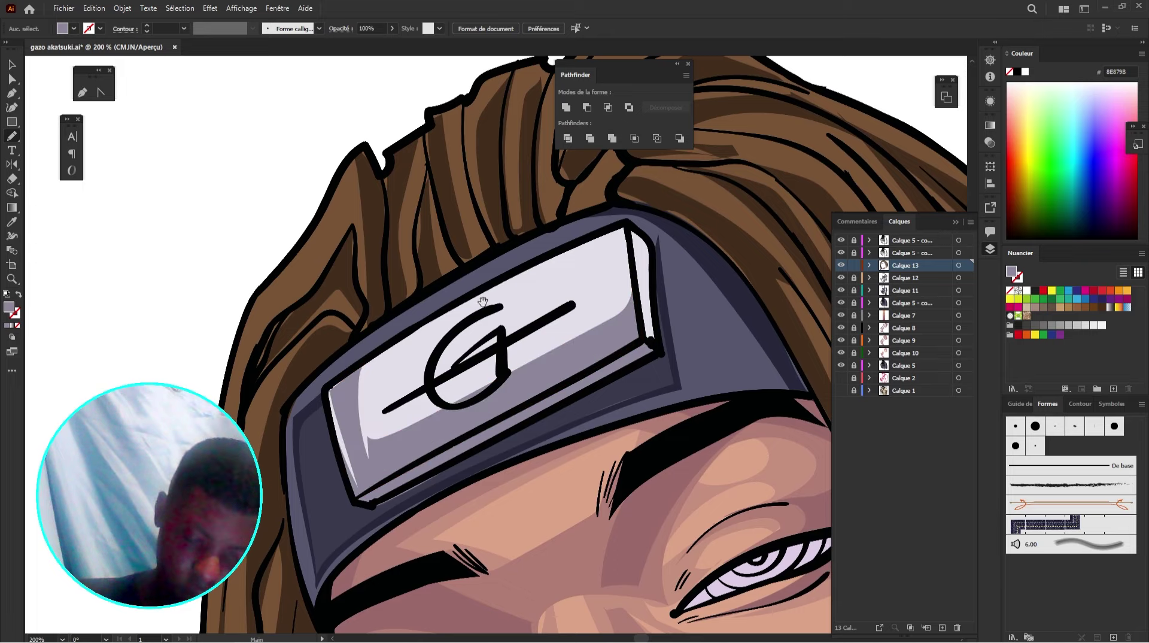
left_click_drag(492, 363, 501, 354)
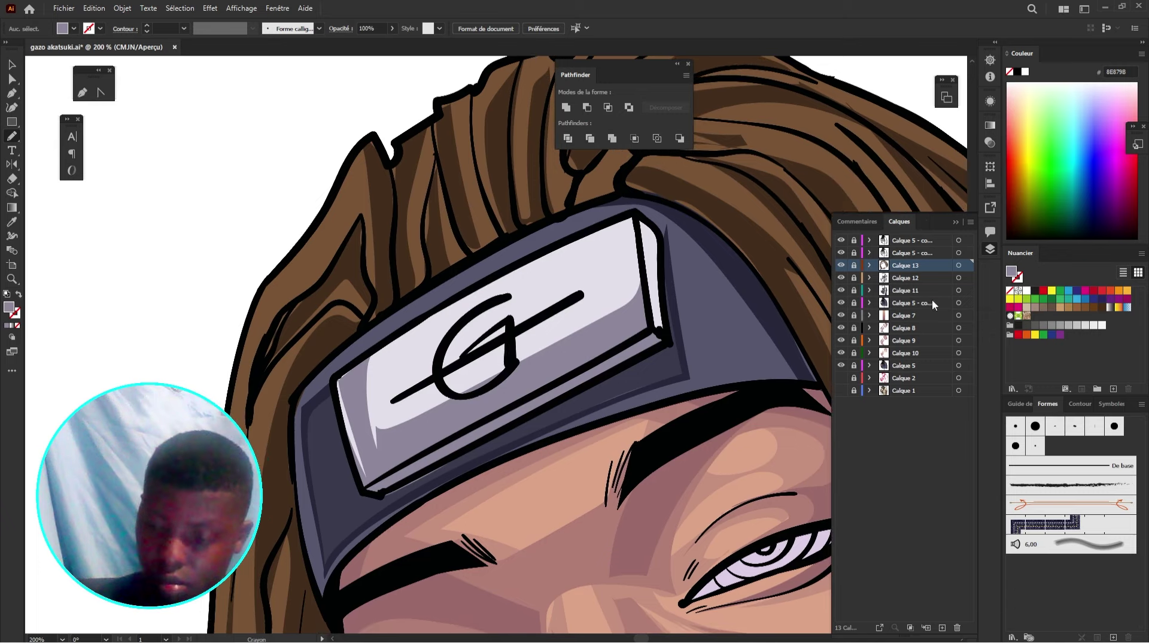
Step: Add a new layer above Calque 13 and set the fill to the darker purple 5B546D
left_click(942, 627)
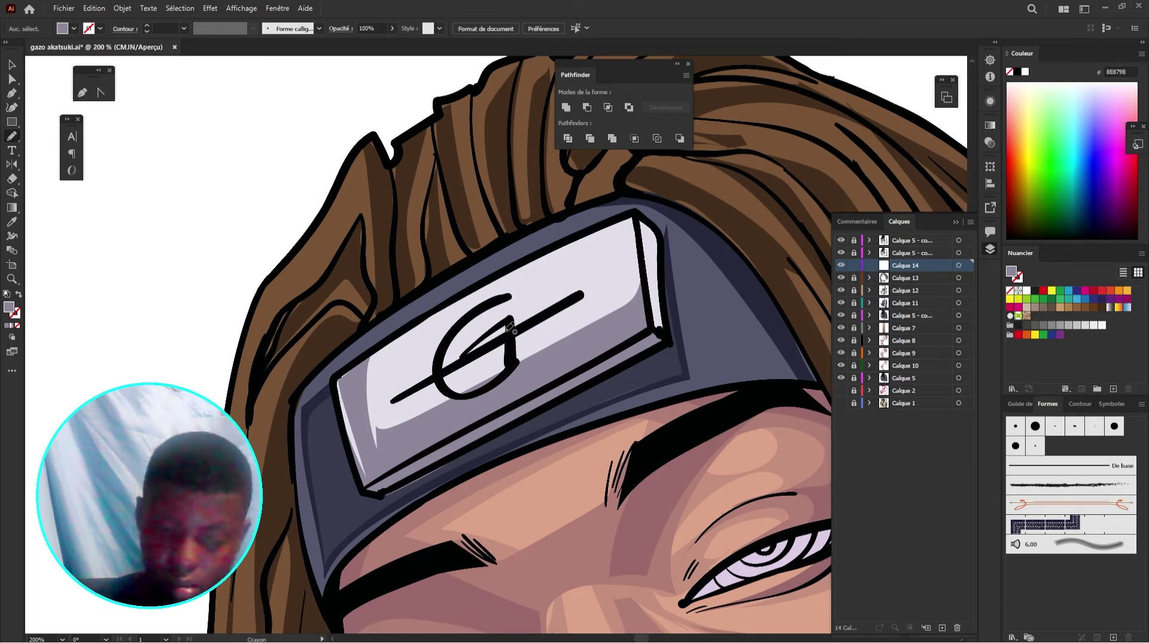
double_click(9, 307)
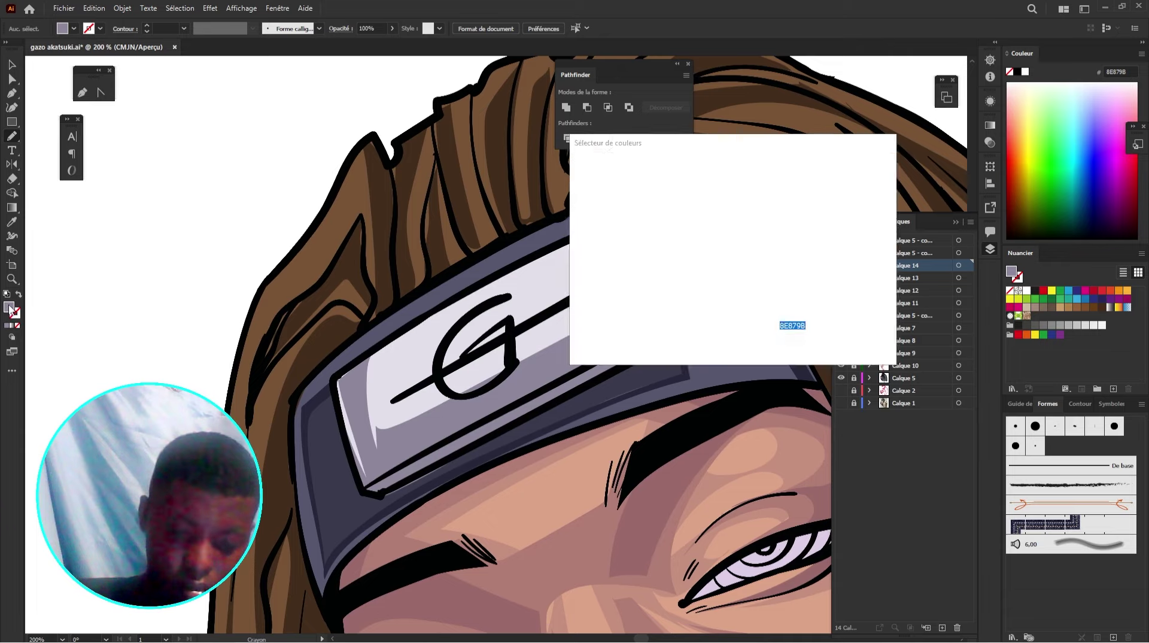
left_click(603, 247)
left_click(613, 264)
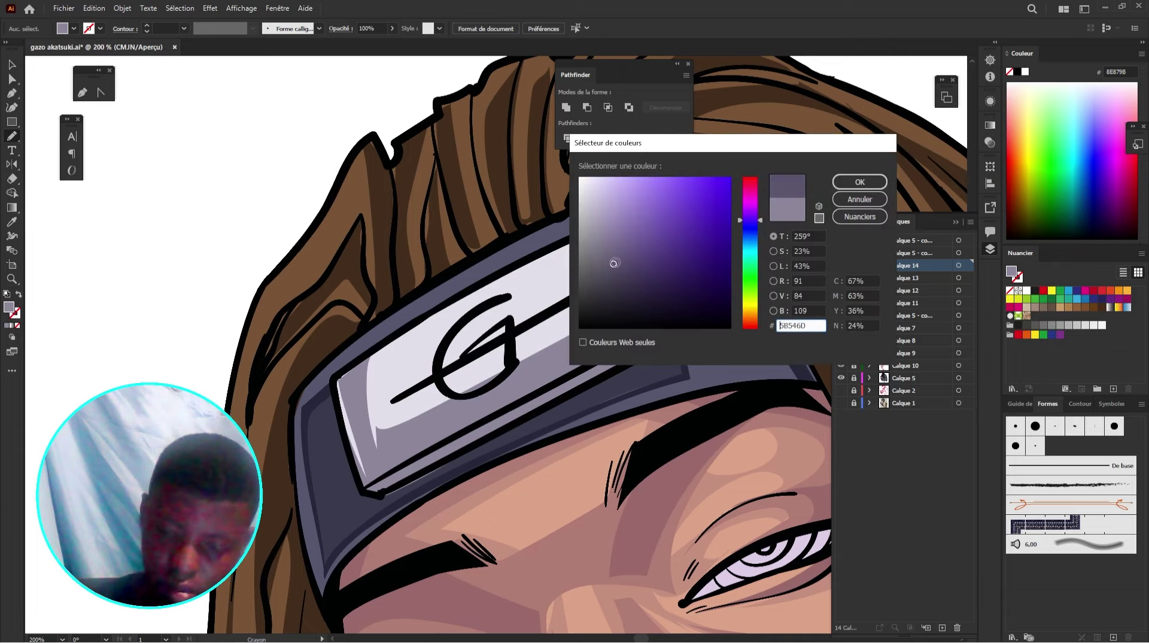
left_click(860, 181)
Step: Draw darker shadow accents near the ends of the headband's metal plate, undoing the first attempt
mouse_move(368, 354)
left_mouse_down()
mouse_move(378, 461)
mouse_move(369, 388)
mouse_move(380, 345)
mouse_move(379, 465)
mouse_move(379, 420)
mouse_move(495, 376)
mouse_move(377, 455)
left_mouse_up()
key("ctrl+z")
mouse_move(642, 261)
left_mouse_down()
mouse_move(622, 302)
mouse_move(576, 337)
mouse_move(639, 299)
mouse_move(645, 276)
mouse_move(608, 314)
mouse_move(516, 361)
mouse_move(636, 303)
mouse_move(642, 268)
left_mouse_up()
left_click_drag(713, 234, 693, 226)
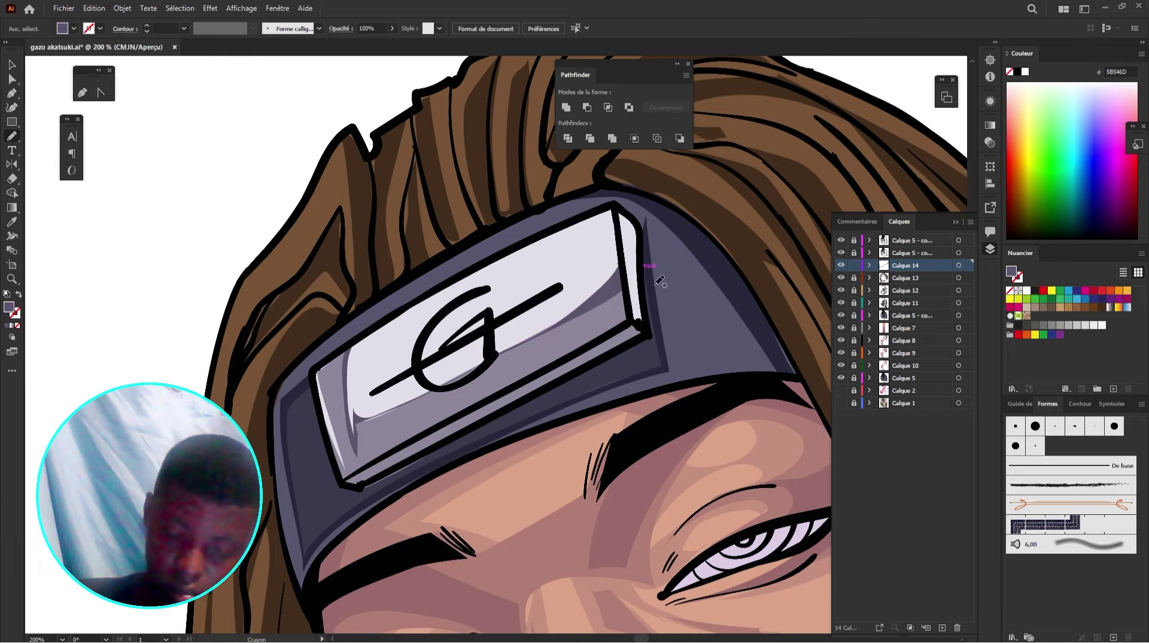
Step: Add darker purple shadow accents on the headband plate's side bevel and along the lower shadow of its face
mouse_move(624, 335)
left_mouse_down()
mouse_move(575, 353)
mouse_move(638, 335)
left_mouse_up()
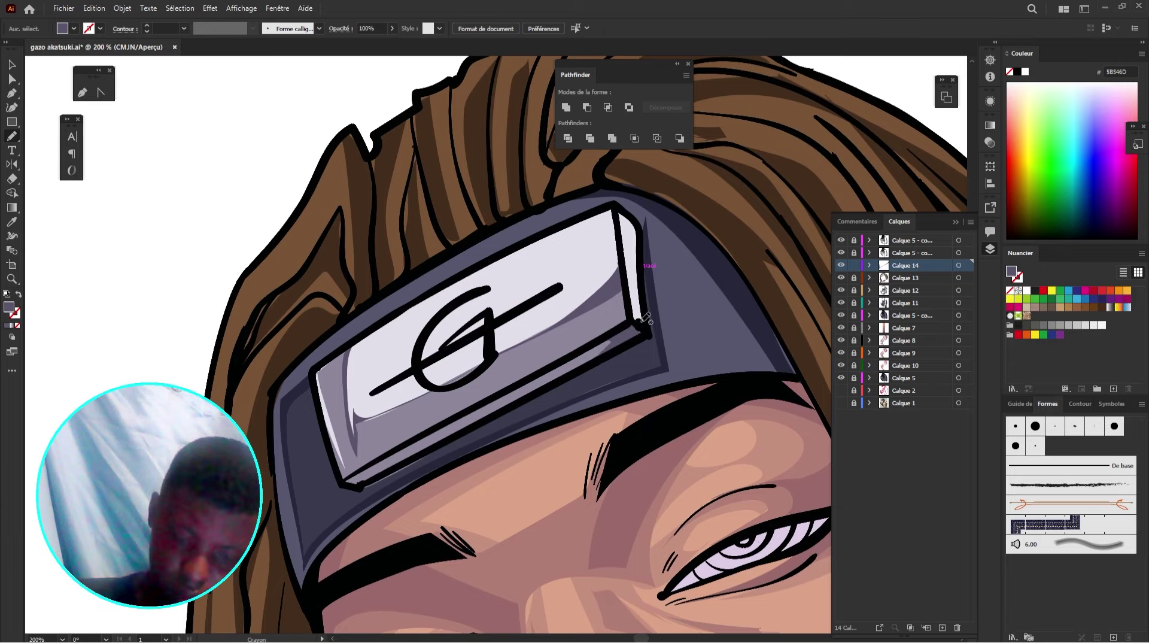
mouse_move(435, 440)
left_mouse_down()
mouse_move(510, 388)
mouse_move(492, 392)
mouse_move(533, 379)
mouse_move(430, 428)
mouse_move(506, 375)
left_mouse_up()
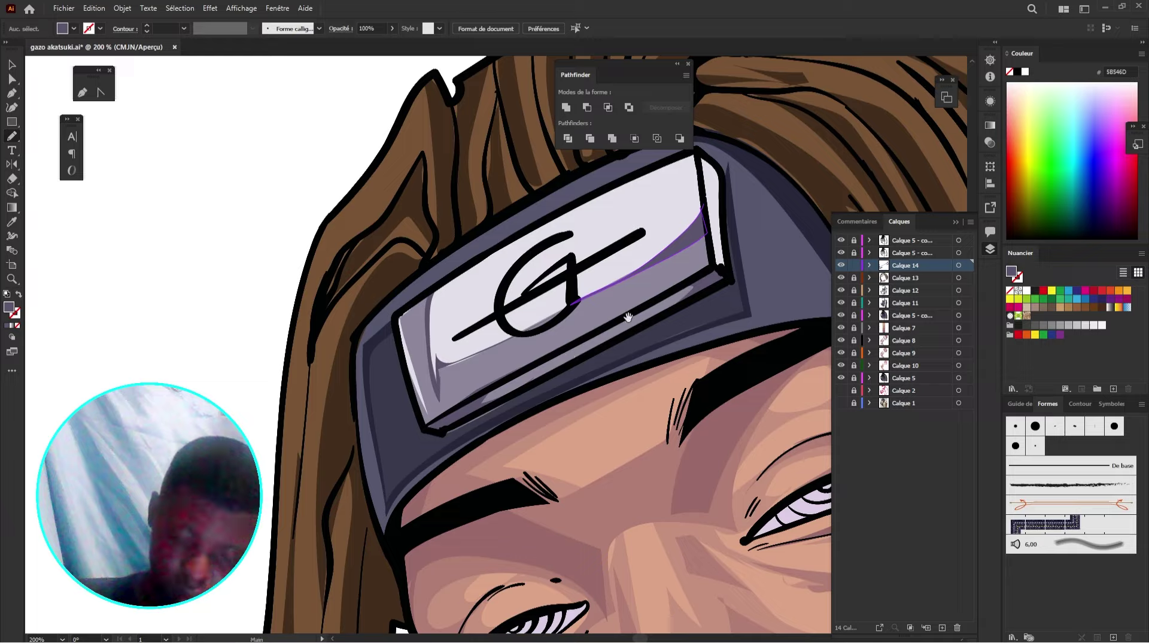
left_click_drag(627, 317, 523, 465)
mouse_move(595, 302)
left_mouse_down()
mouse_move(615, 407)
mouse_move(622, 317)
left_mouse_up()
scroll(755, 323, "down", 4)
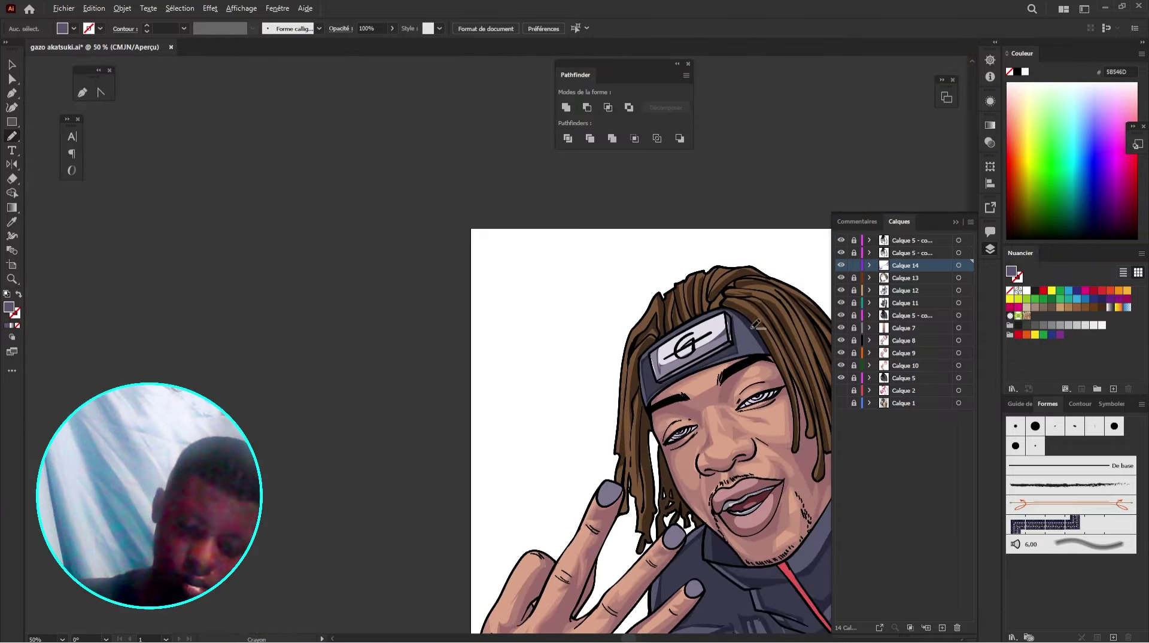
Step: Draw darker purple shadow shapes along the upper edge of the headband plate's face, above the G emblem
left_click_drag(703, 370, 331, 255)
scroll(345, 254, "up", 1)
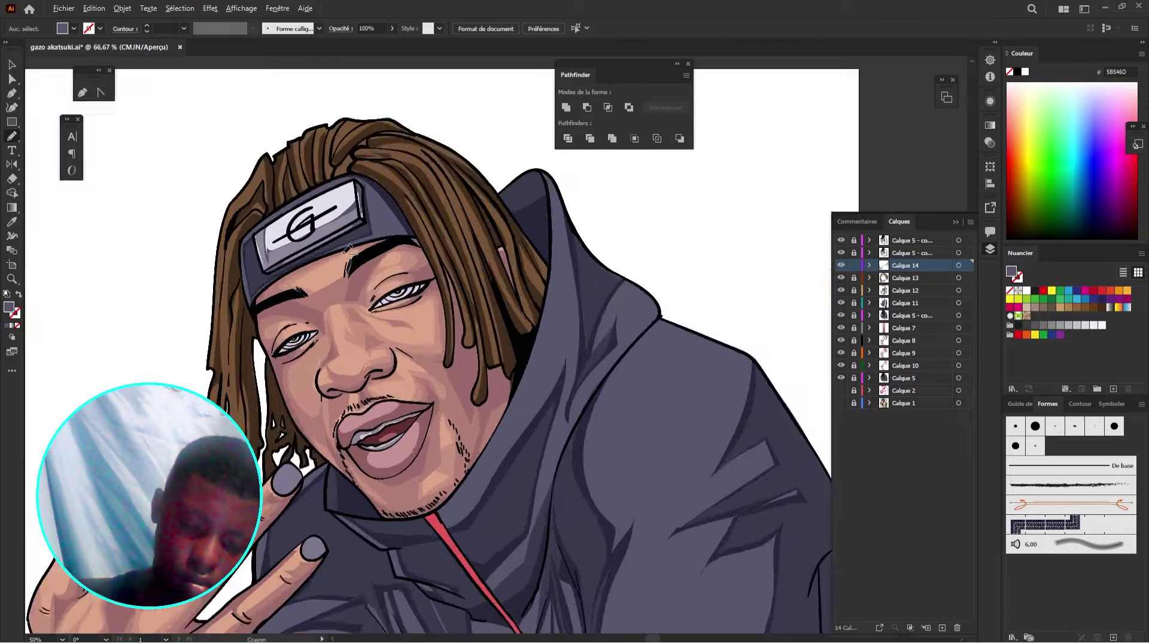
scroll(349, 250, "up", 4)
mouse_move(491, 335)
left_mouse_down()
mouse_move(652, 398)
mouse_move(688, 472)
left_mouse_up()
mouse_move(506, 209)
left_mouse_down()
mouse_move(480, 237)
mouse_move(554, 226)
mouse_move(560, 303)
mouse_move(596, 165)
left_mouse_up()
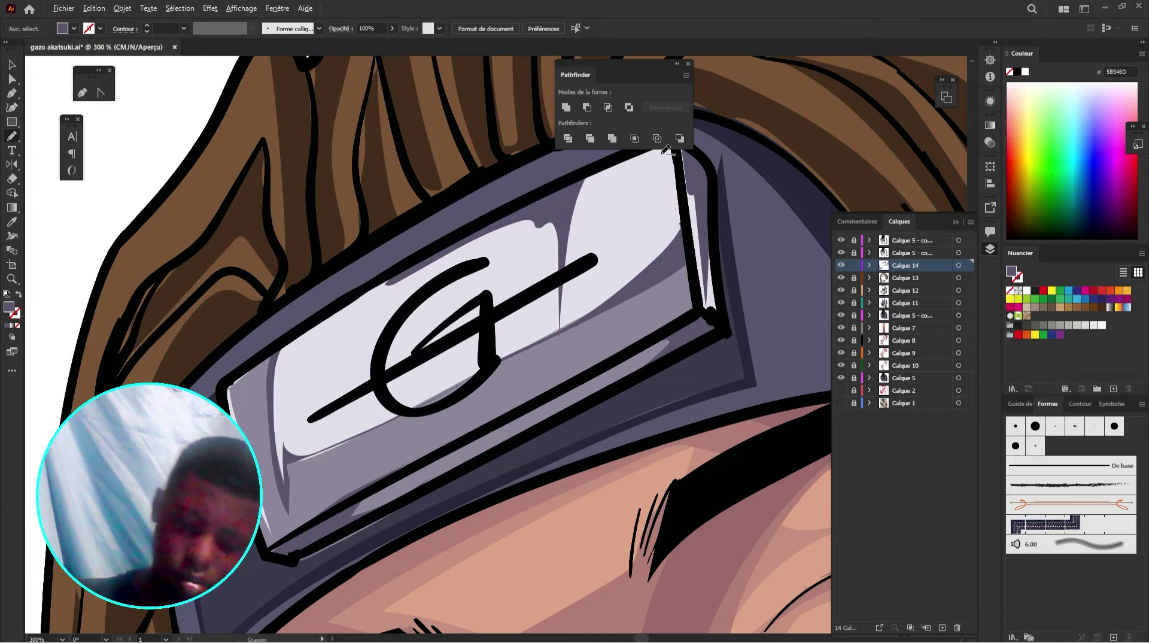
Step: Examine the shading across the whole portrait, then inspect the eye and surrounding dreadlocks up close
scroll(600, 247, "down", 5)
left_click_drag(737, 319, 428, 252)
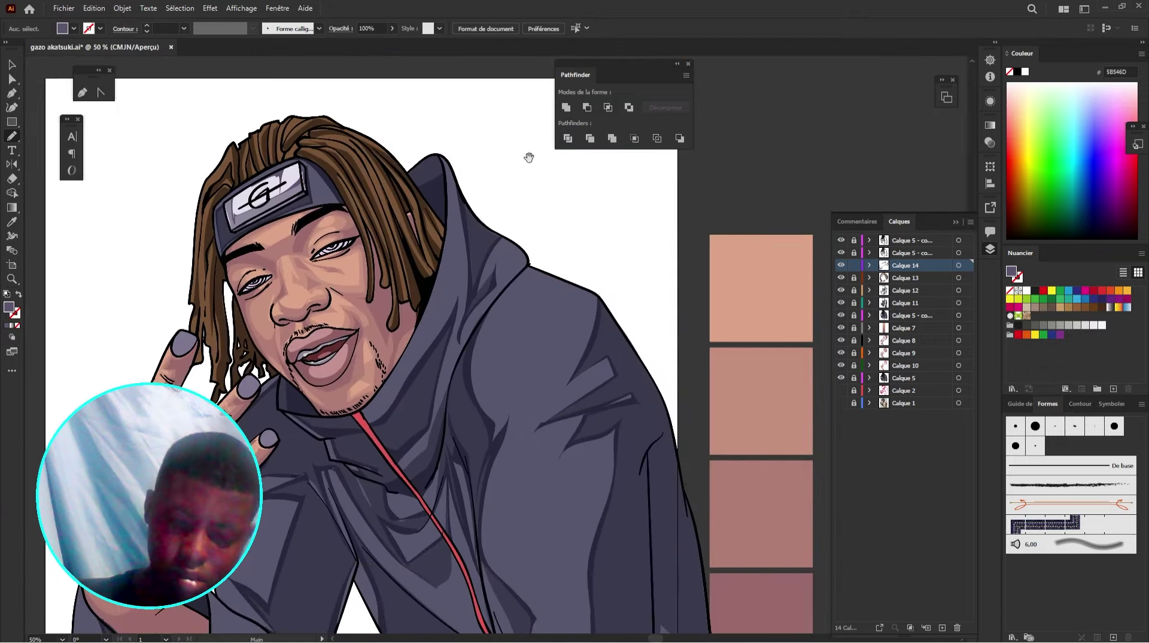
left_click_drag(405, 298, 358, 214)
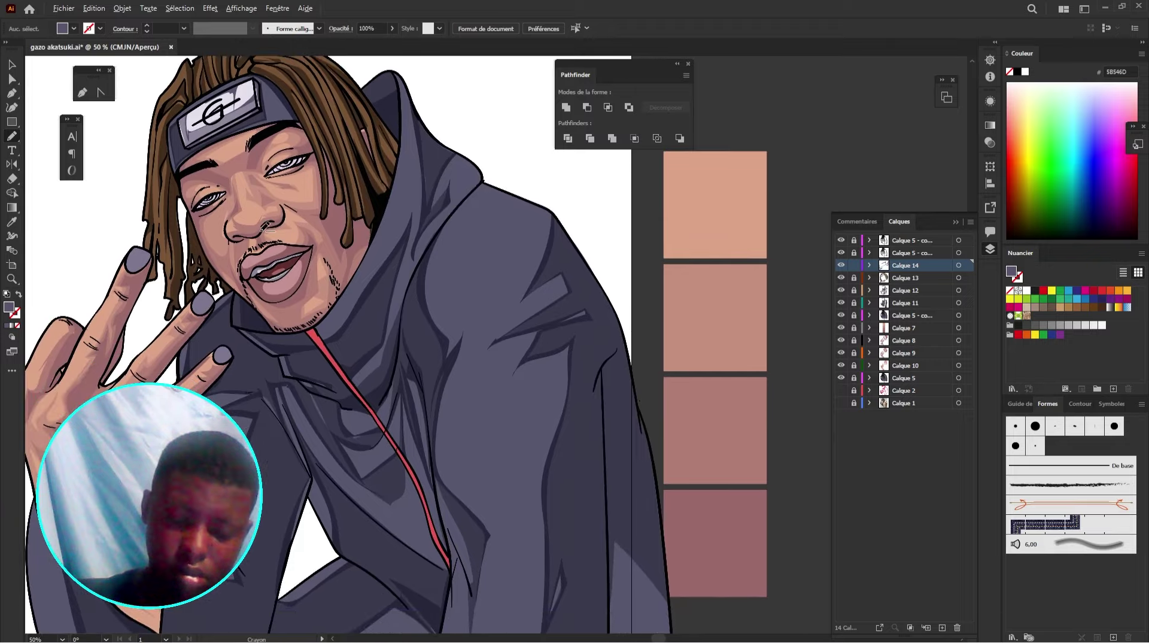
scroll(266, 228, "down", 1)
mouse_move(280, 261)
left_mouse_down()
mouse_move(264, 224)
mouse_move(273, 227)
left_mouse_up()
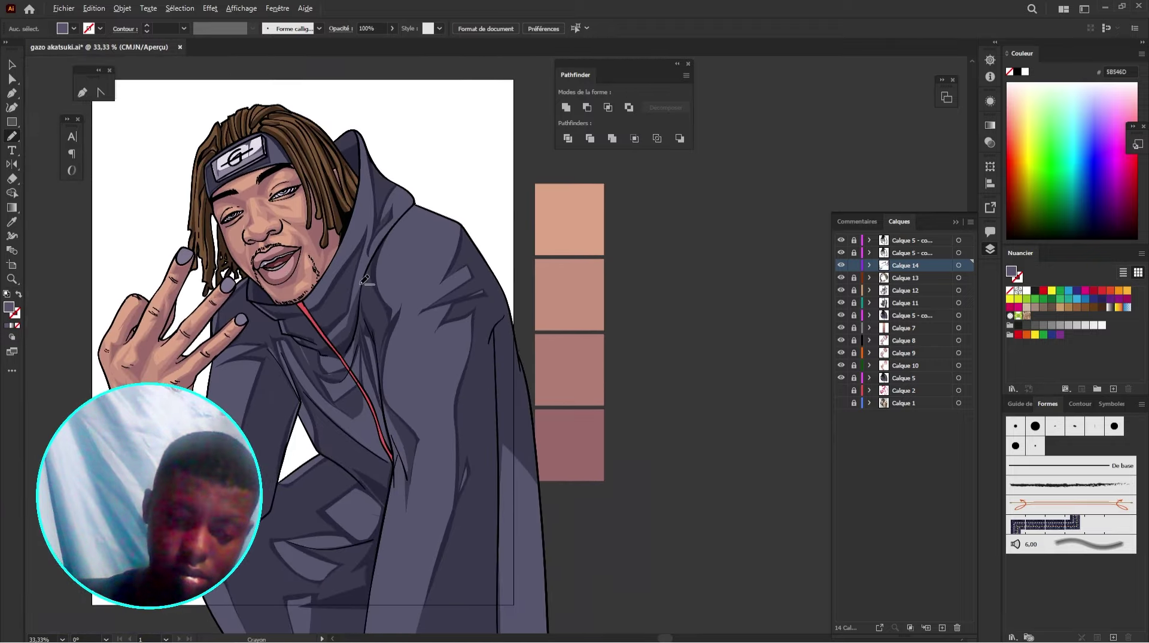
scroll(358, 281, "up", 1)
left_click_drag(355, 278, 389, 306)
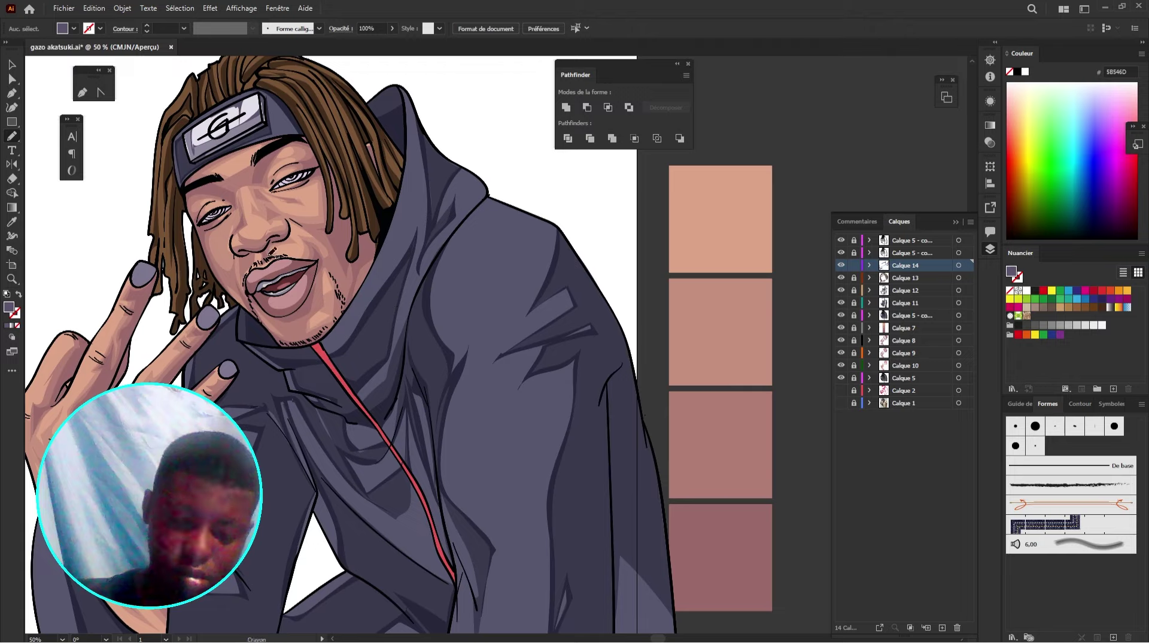
scroll(303, 162, "up", 5)
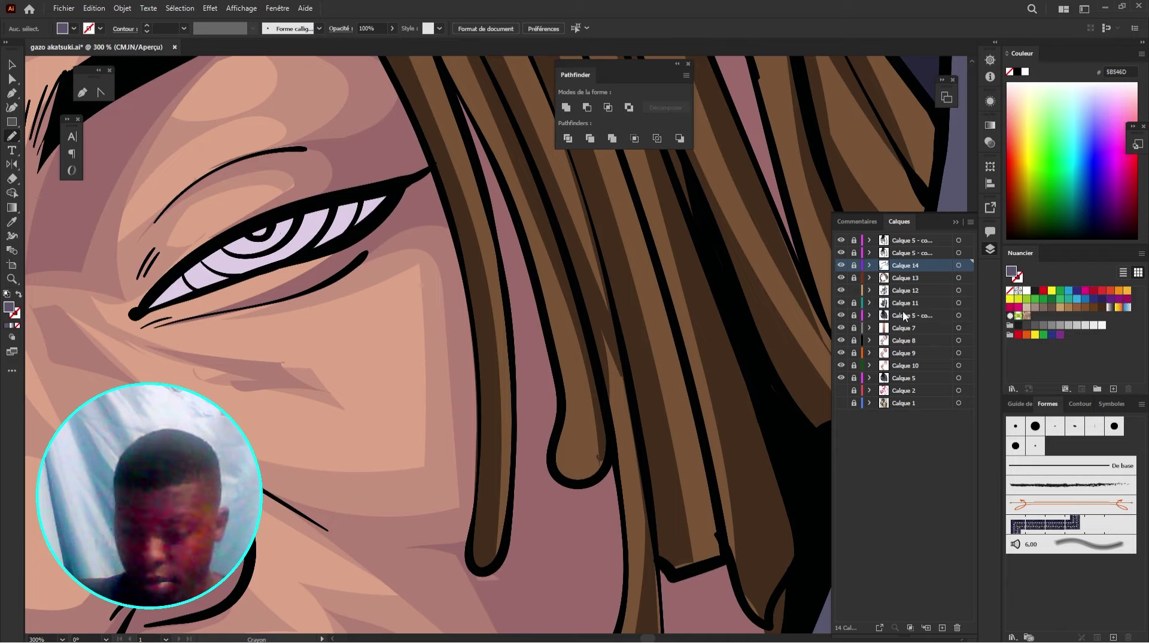
Step: Select all artwork on the Calque 5 copy above Calque 7 and recolour it with the colour harmony preset, keeping all colours
left_click(958, 315)
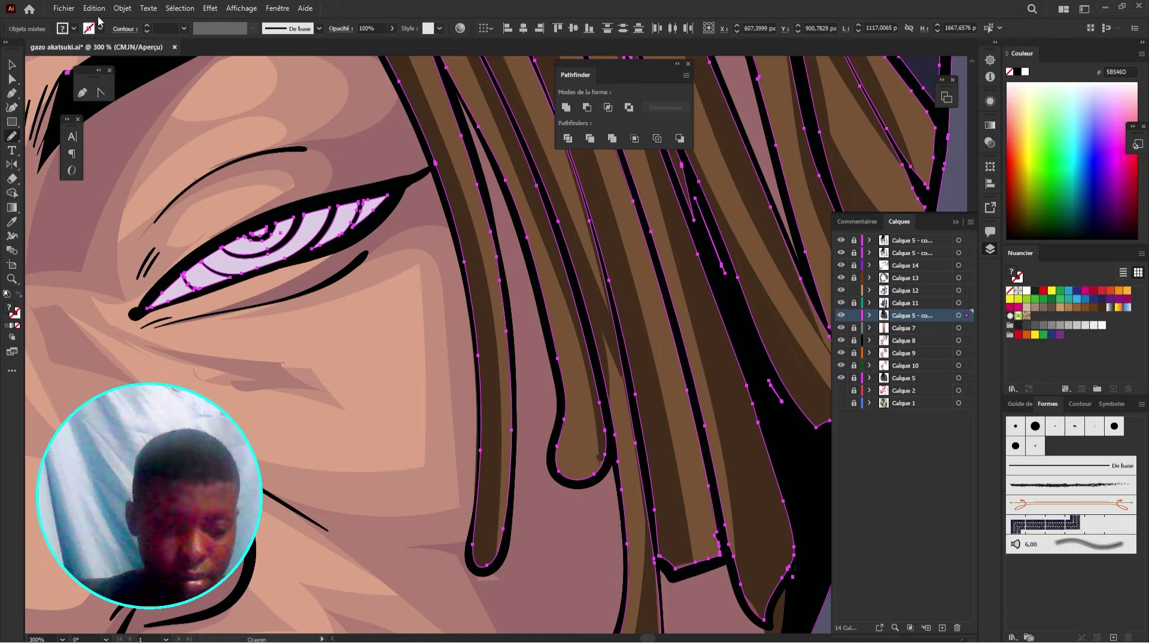
scroll(299, 222, "down", 6)
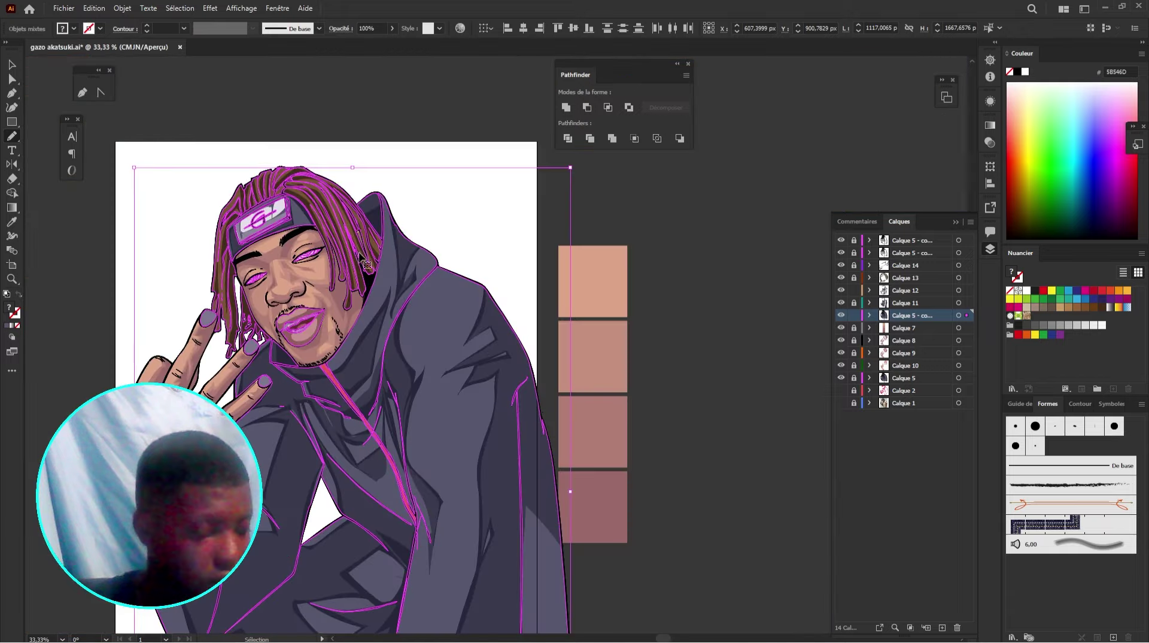
key("ctrl+shift+a")
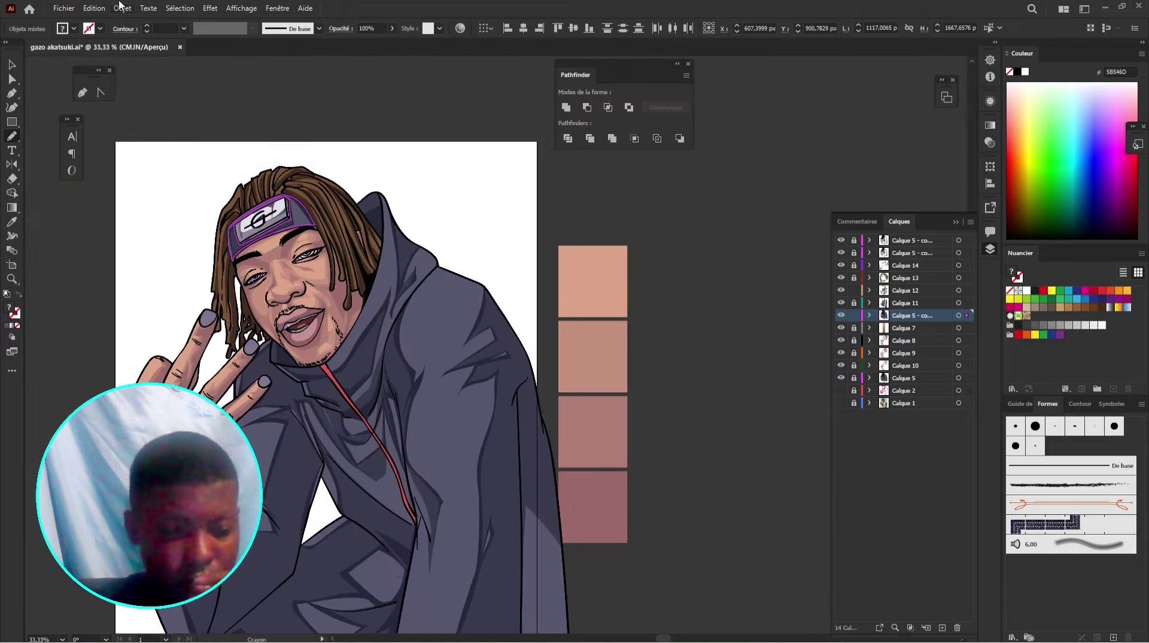
left_click(105, 10)
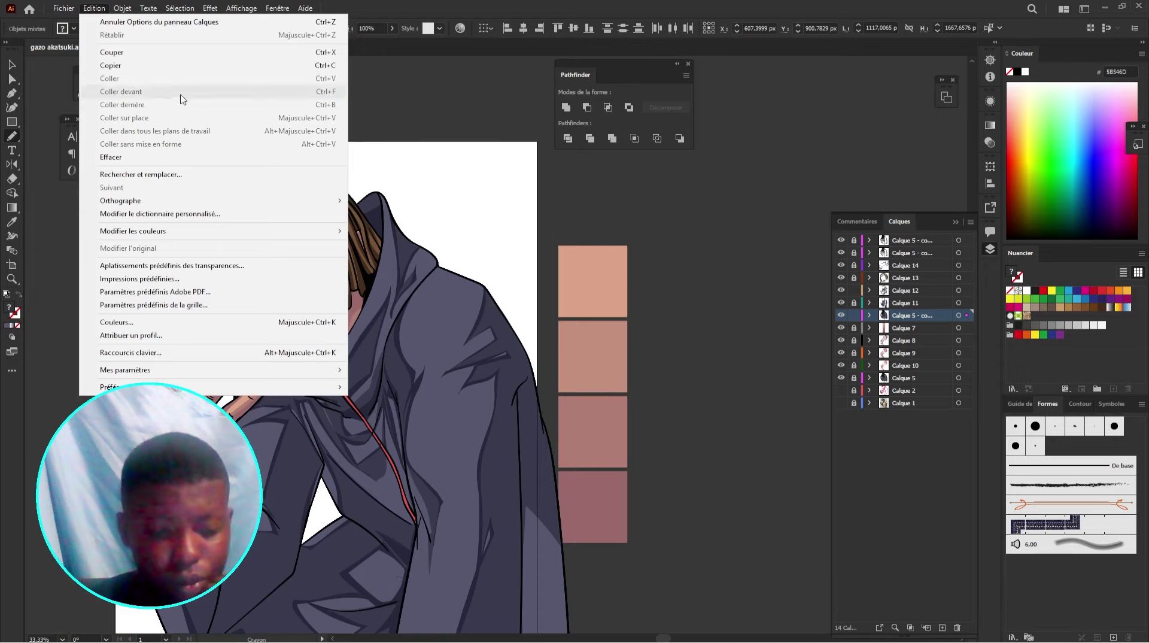
mouse_move(287, 233)
mouse_move(405, 249)
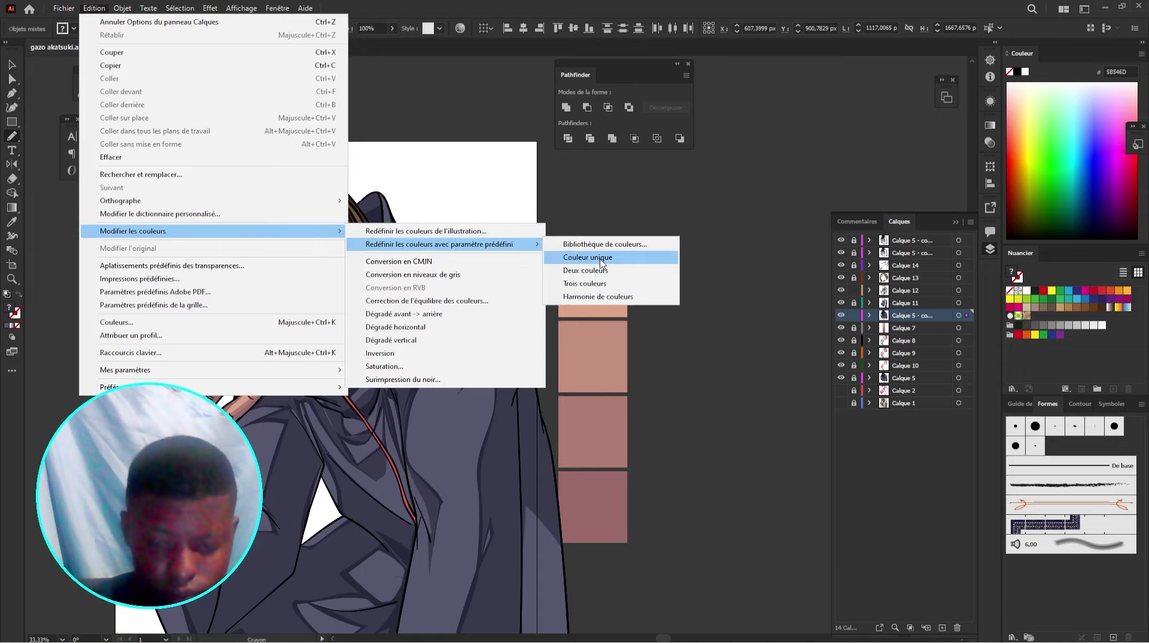
left_click(624, 295)
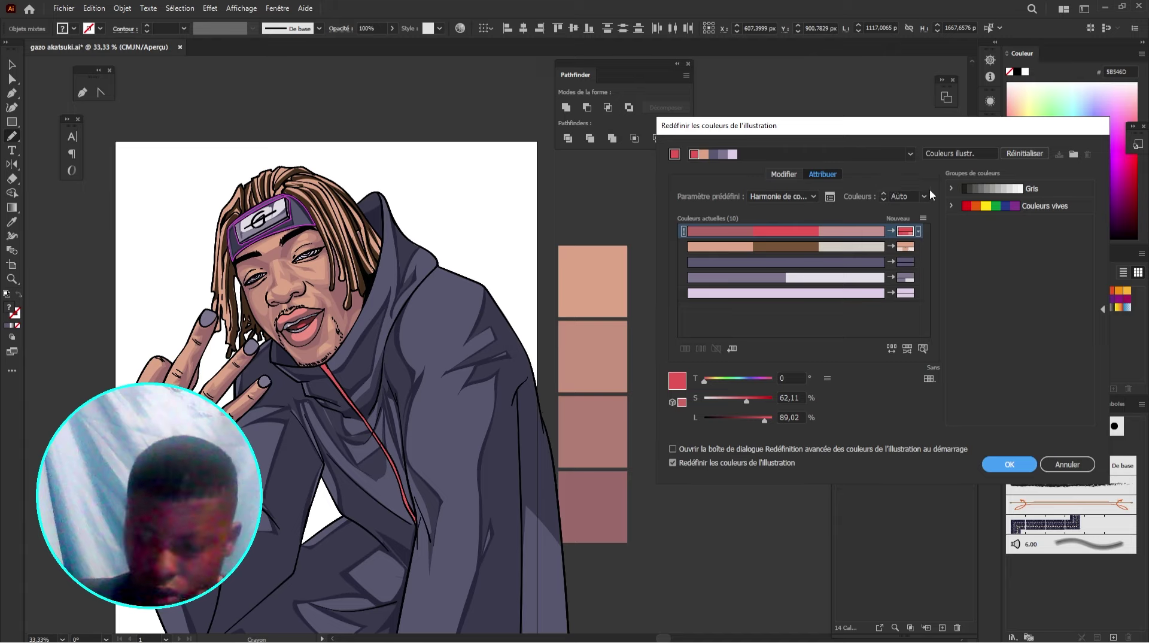
left_click(926, 196)
left_click(940, 288)
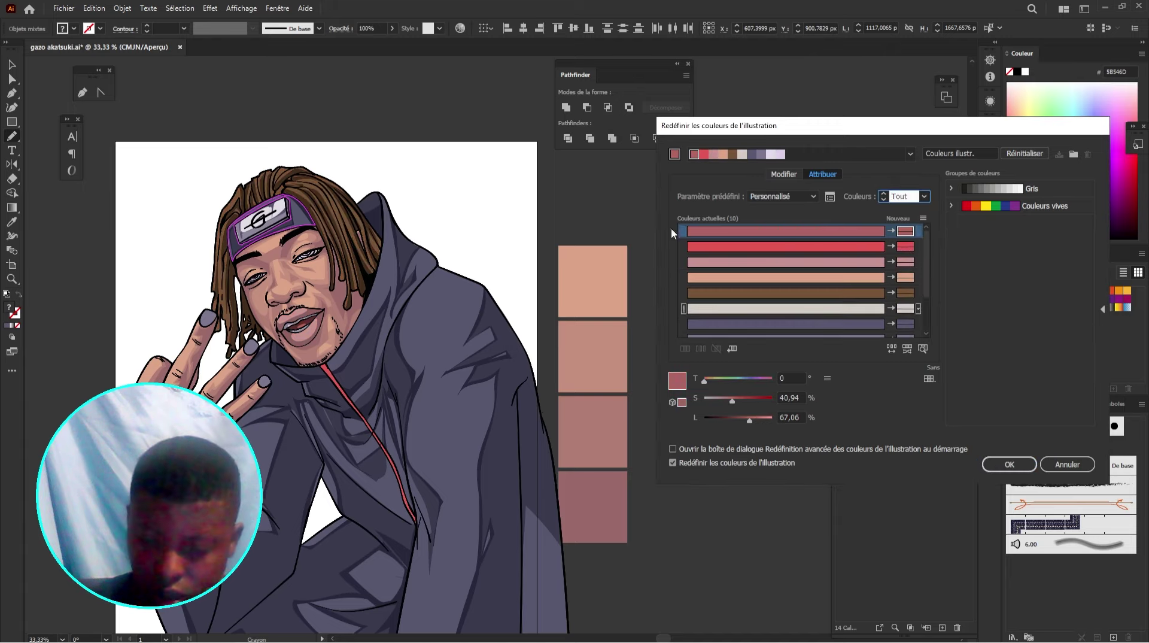
Step: Change the pale lilac colour to hue 263, saturation 36% and brightness 100% in the recolouring settings
scroll(794, 317, "down", 3)
left_click(794, 314)
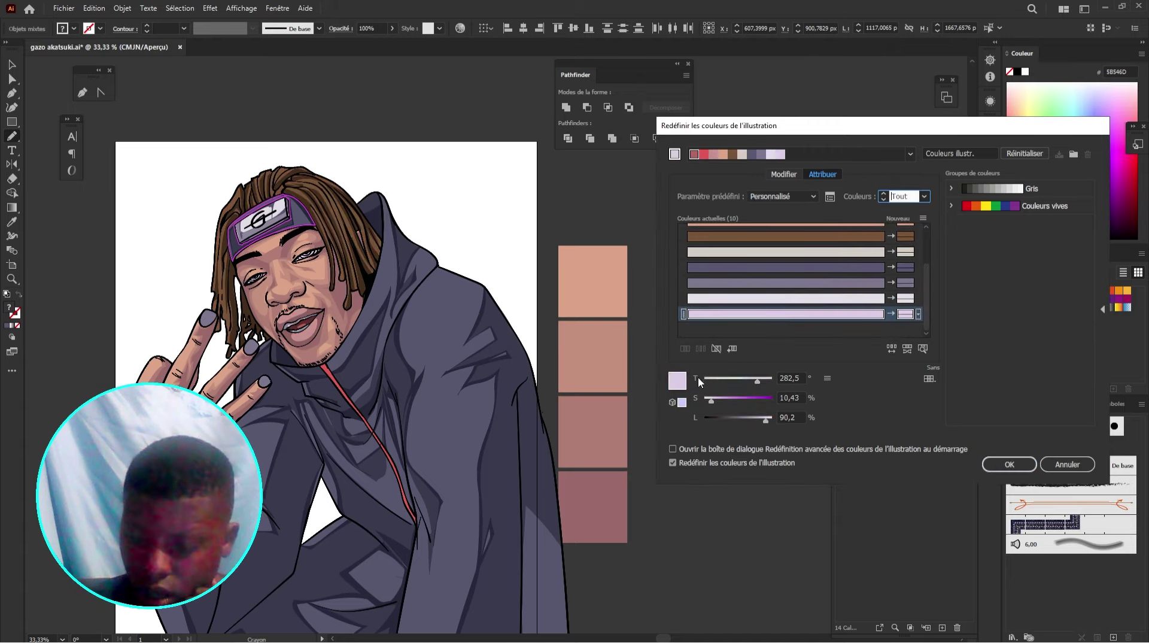
left_click(719, 399)
left_click_drag(720, 402, 727, 402)
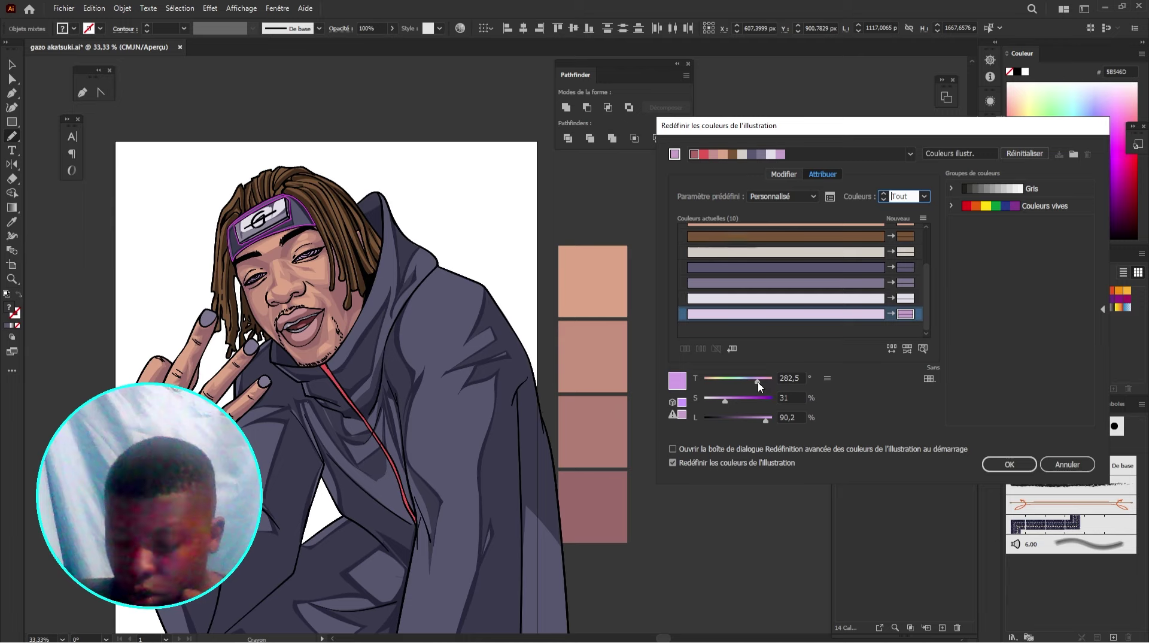
left_click_drag(758, 382, 734, 405)
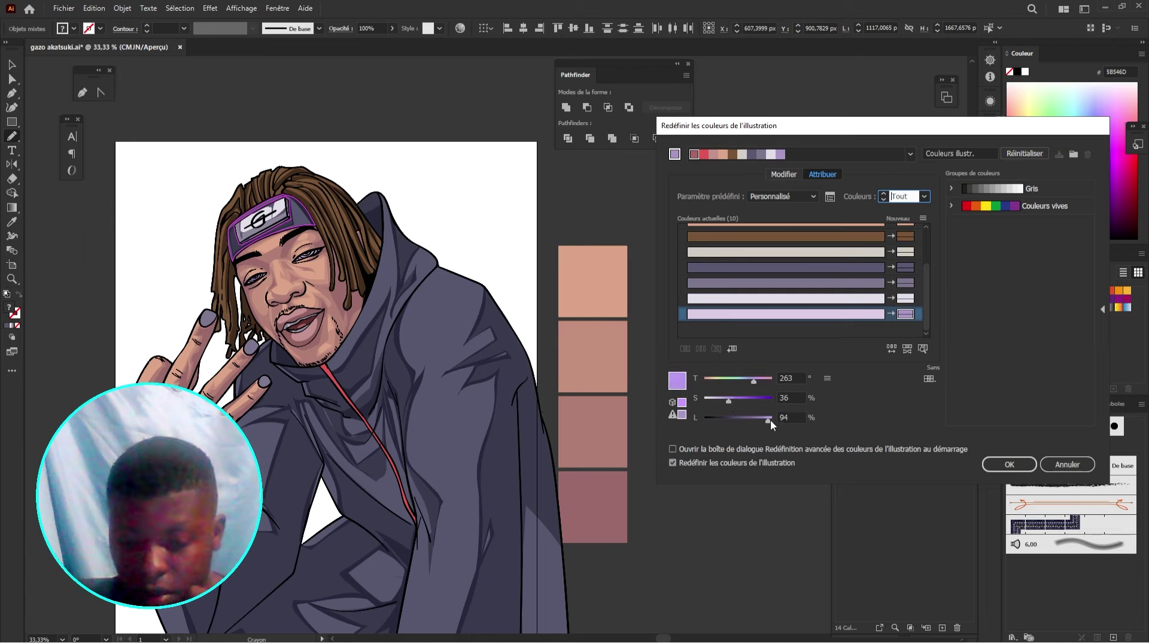
left_click_drag(770, 419, 777, 419)
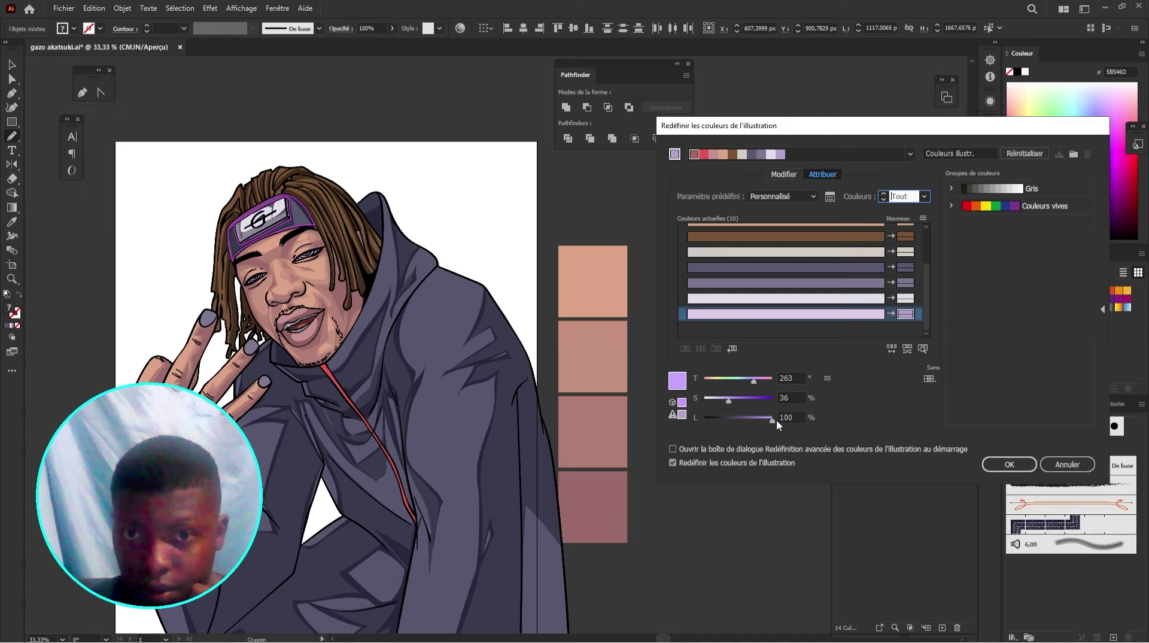
left_click_drag(781, 419, 785, 418)
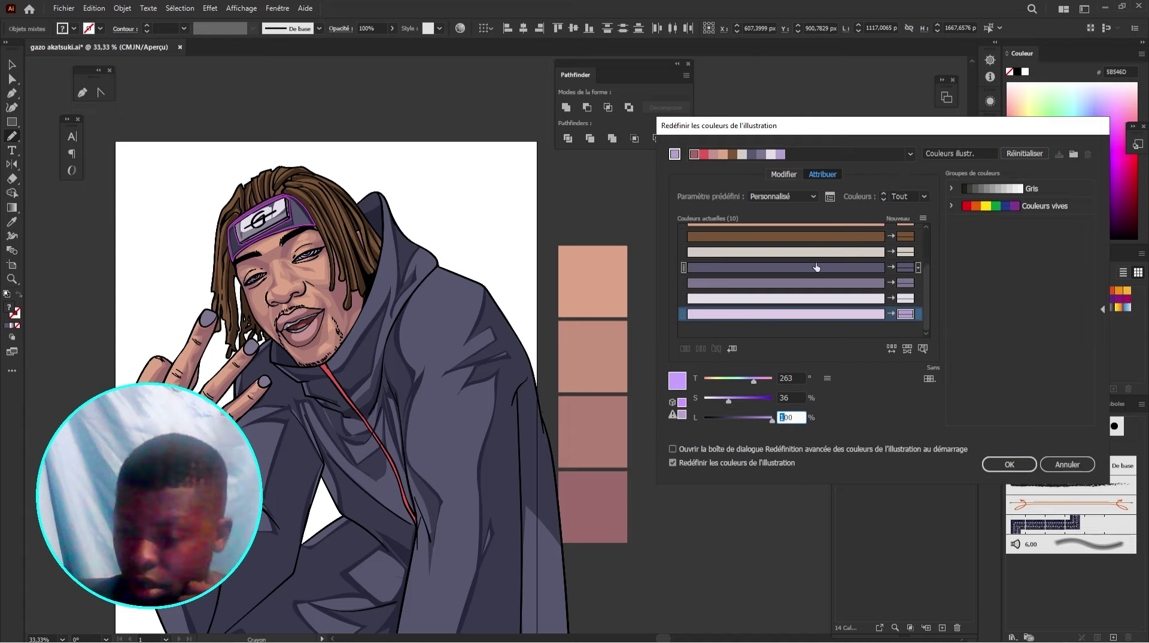
Step: Set the brown hair colour to saturation 61% and brightness 50%, and apply the recolouring
left_click(748, 235)
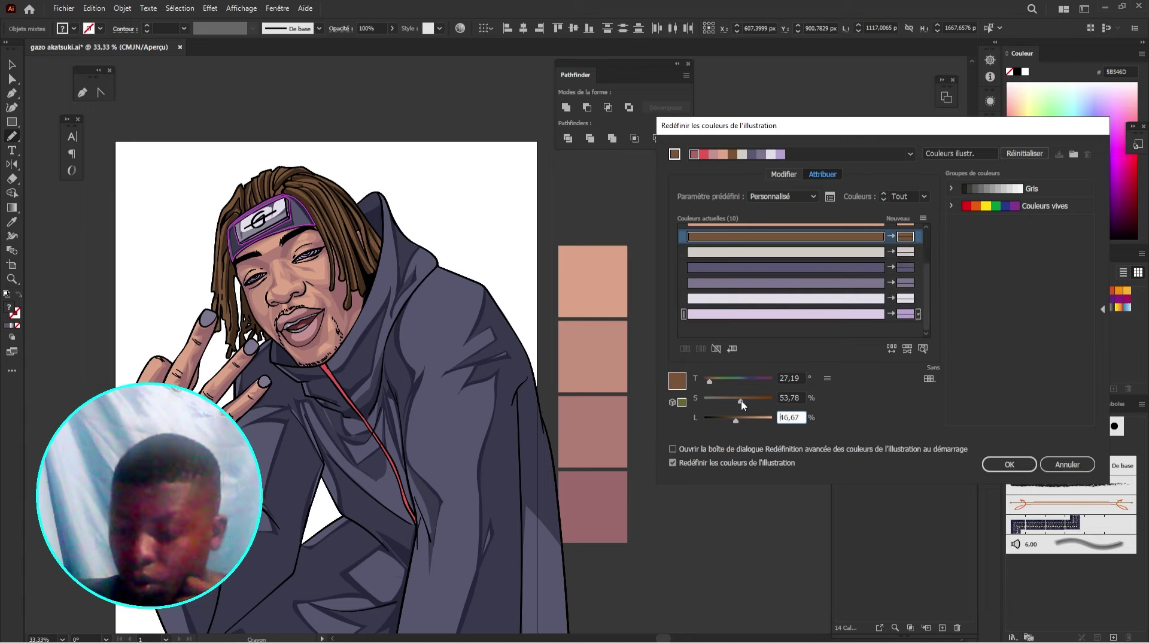
mouse_move(741, 400)
left_mouse_down()
mouse_move(749, 417)
mouse_move(739, 416)
mouse_move(740, 398)
left_mouse_up()
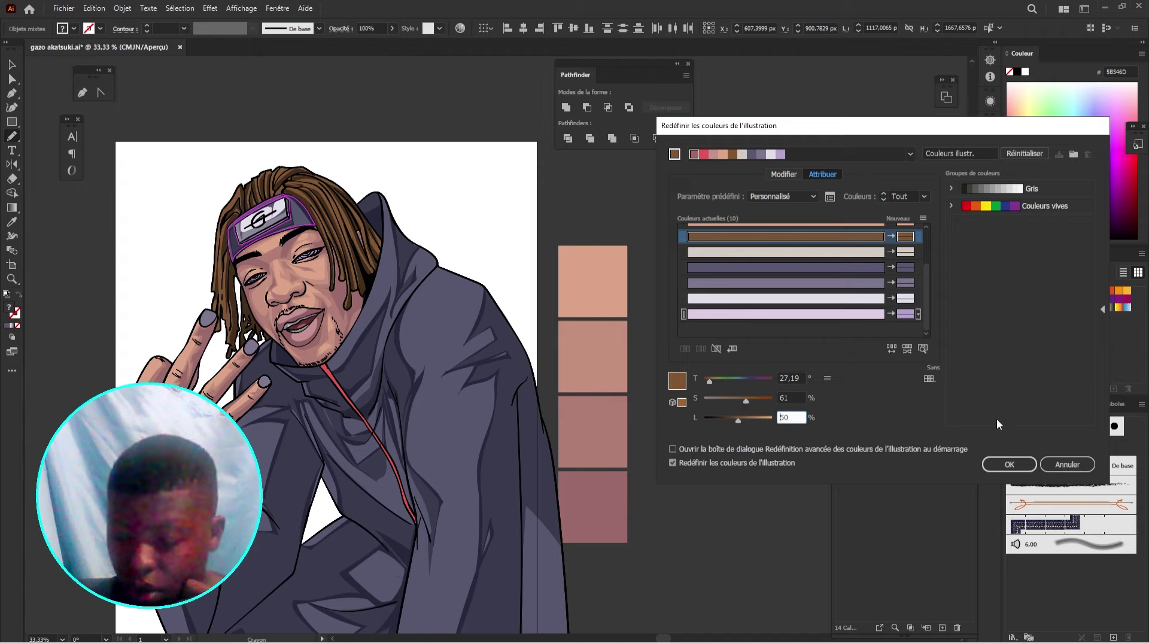
left_click(1012, 465)
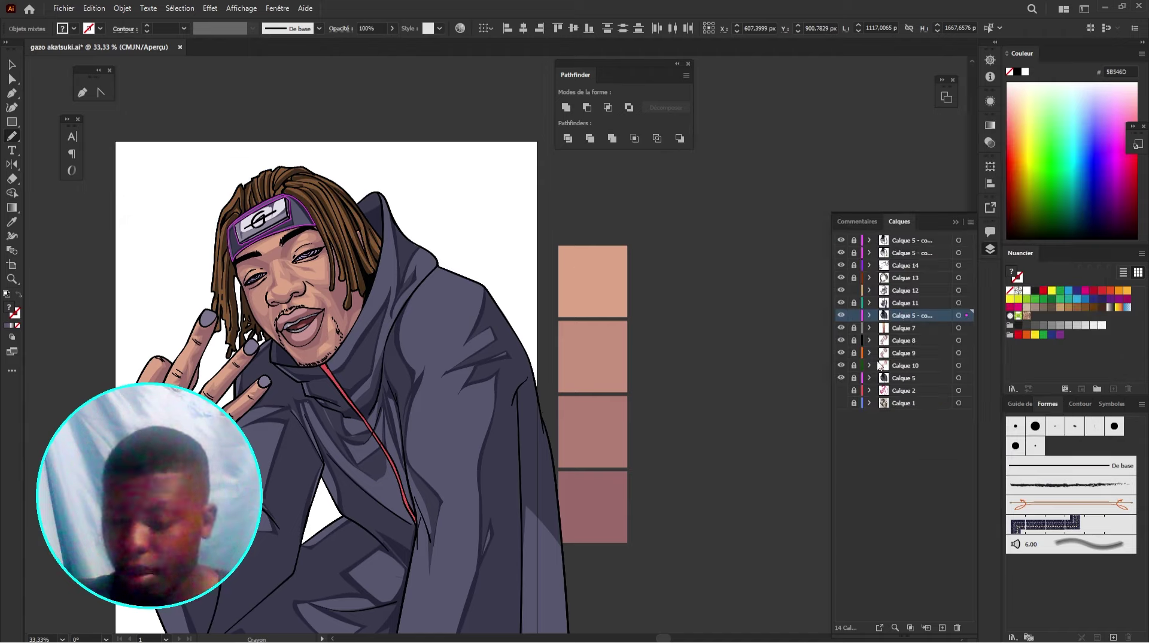
Step: Unlock all the layers from Calque 5 up to Calque 14, leaving Calque 13 visible
key("ctrl+shift+a")
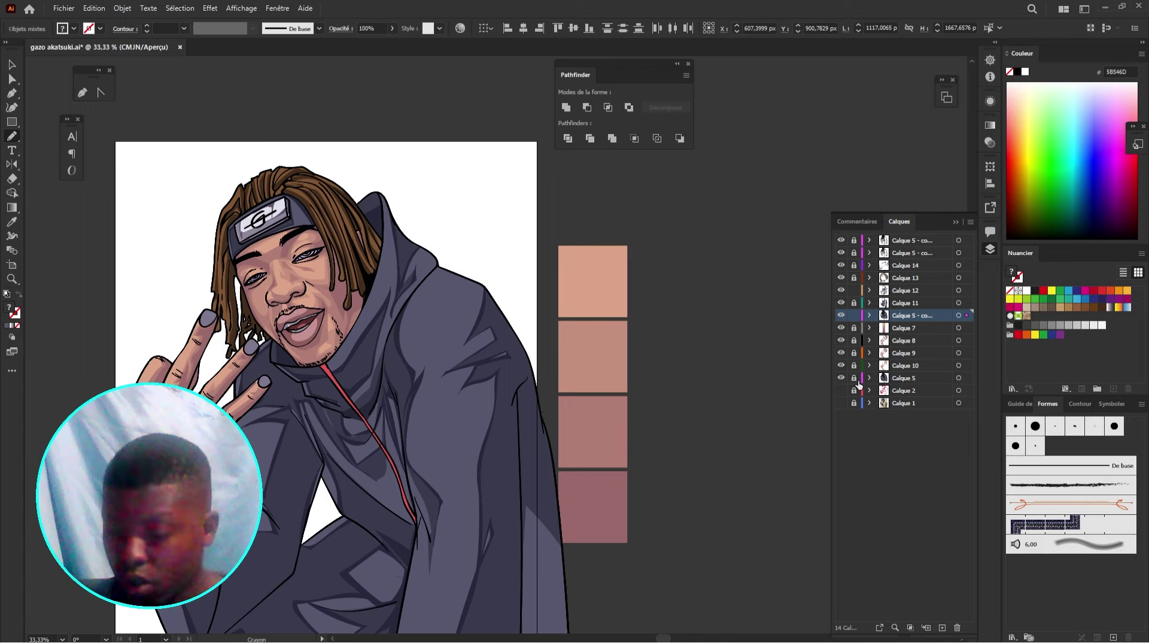
left_click_drag(853, 362, 853, 330)
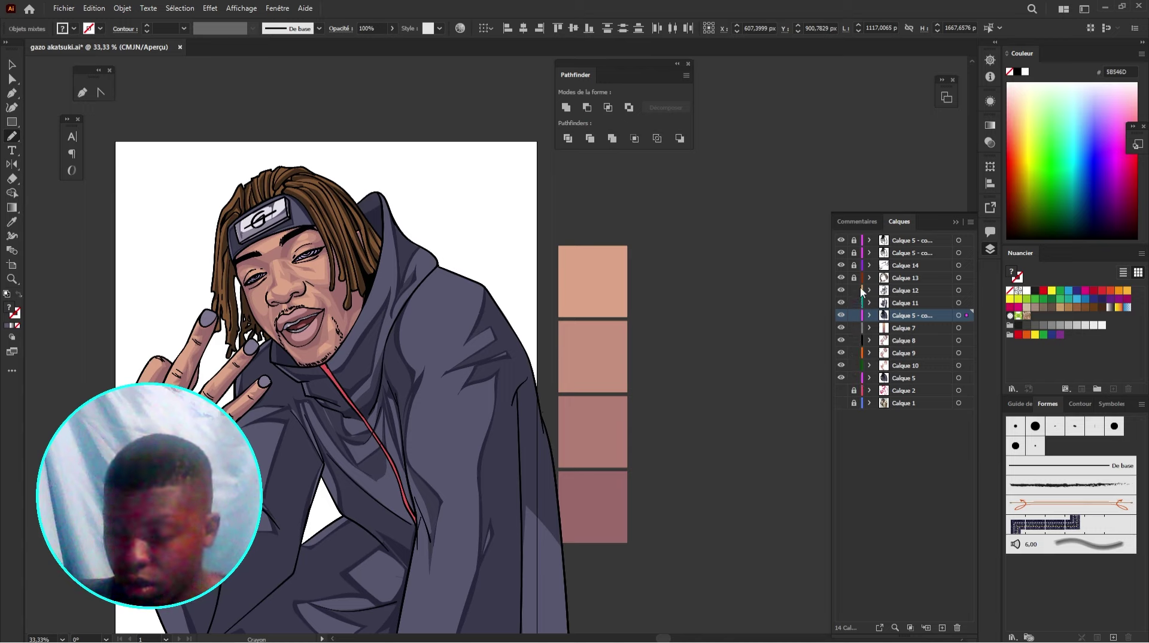
left_click(842, 278)
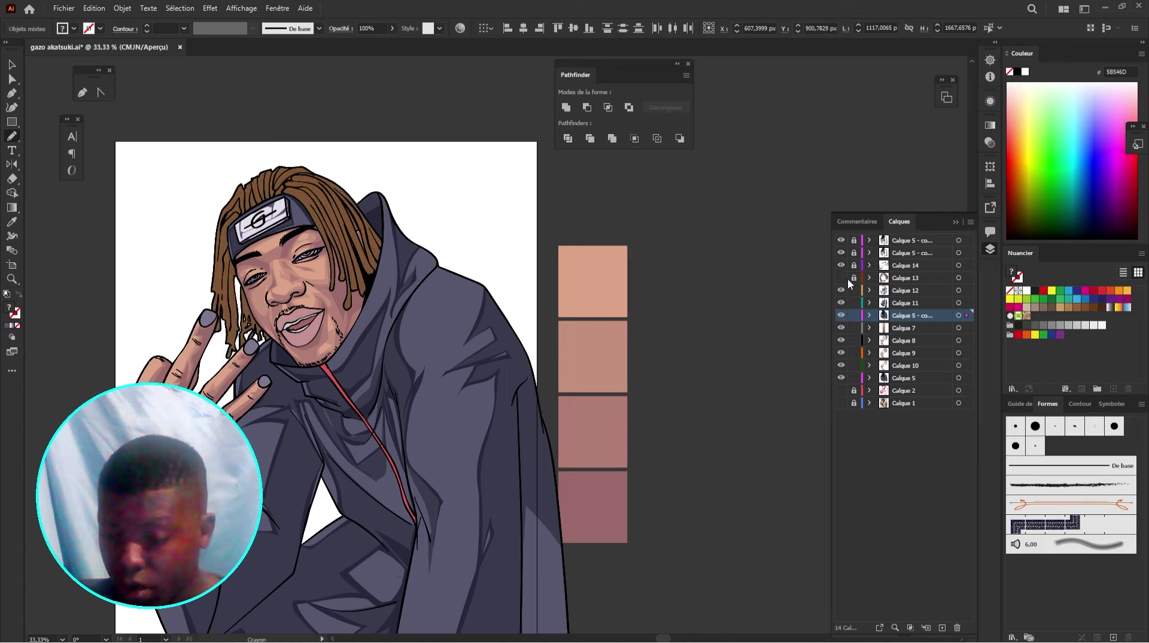
left_click(842, 277)
left_click(854, 277)
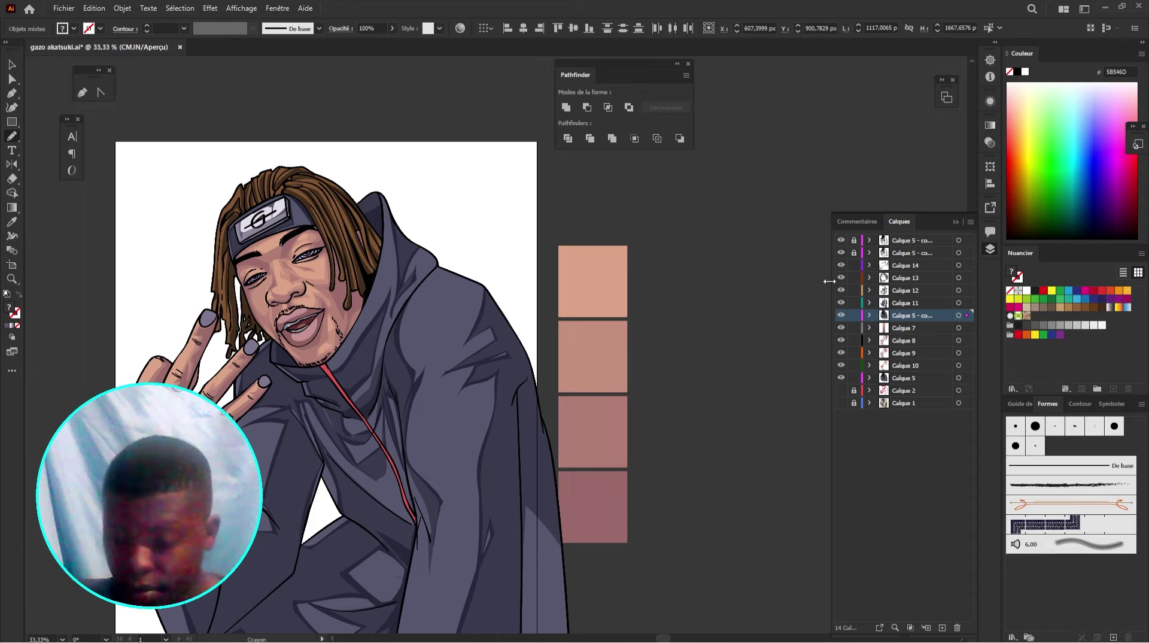
Step: Select all unlocked artwork and hide the skin-tone swatches on Calque 7 to exclude them
key("ctrl+a")
left_click_drag(688, 380, 699, 303)
left_click(841, 328)
left_click_drag(647, 337, 656, 359)
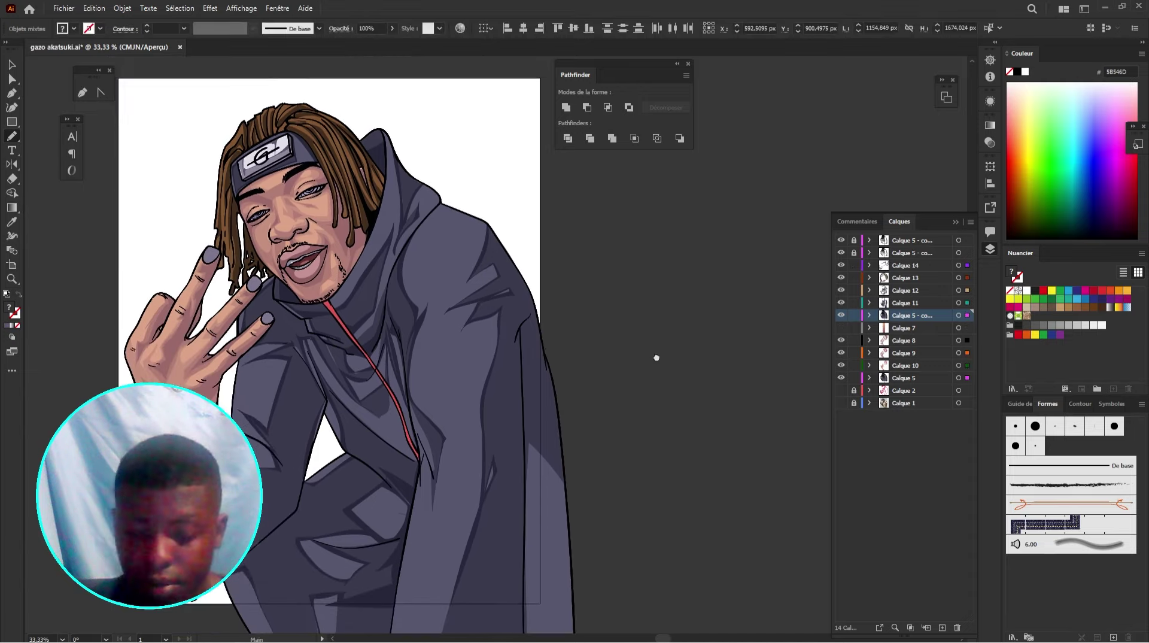
Step: Adjust the selected artwork's colour balance to cyan -1%, magenta 14% and yellow 16% with a slight black increase, and apply it
left_click(92, 9)
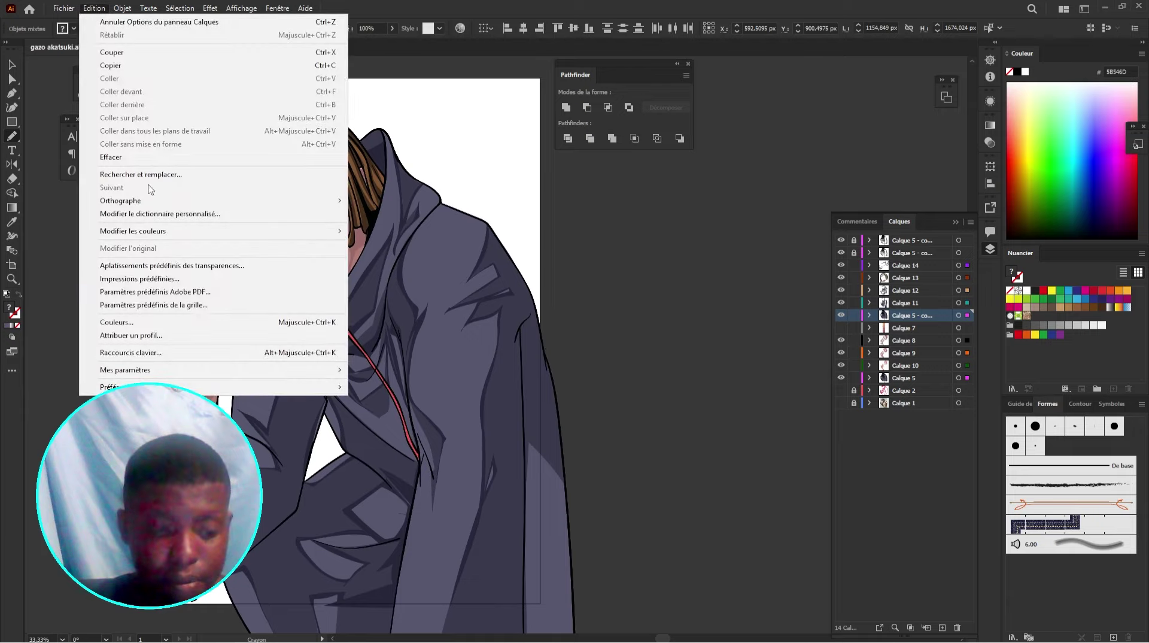
mouse_move(221, 232)
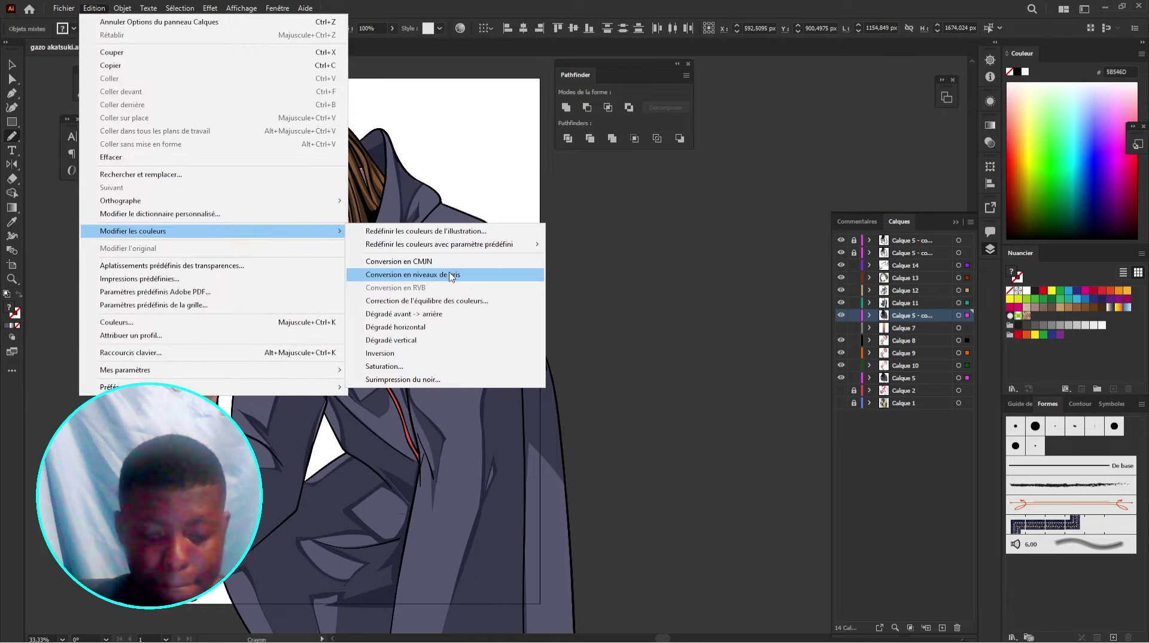
left_click(473, 300)
left_click(910, 289)
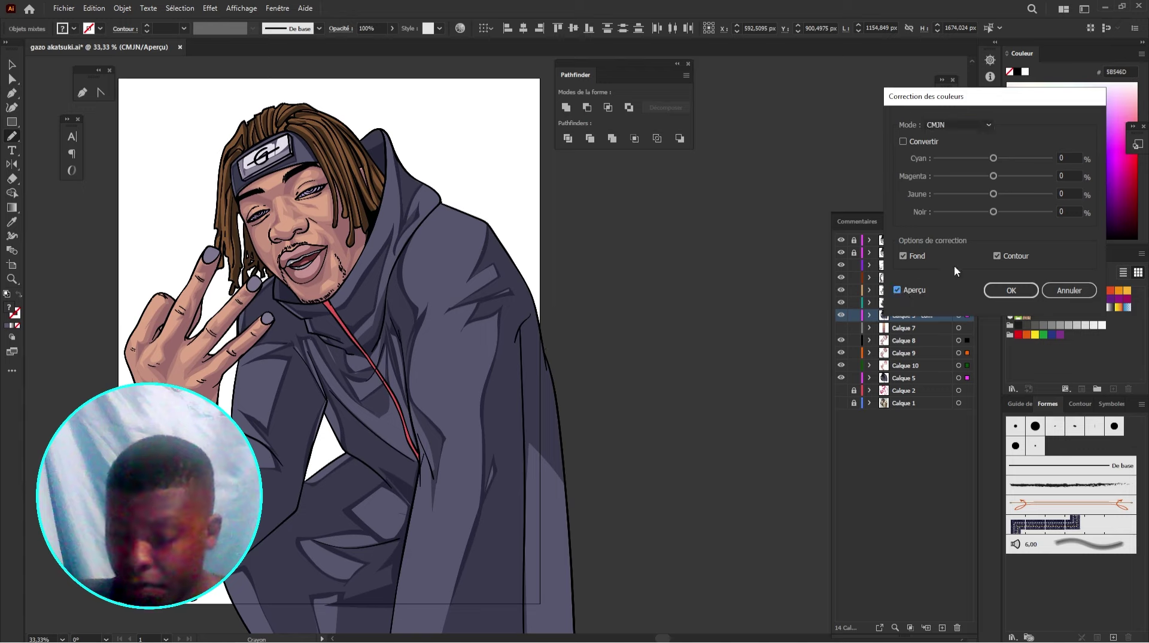
left_click_drag(996, 211, 996, 195)
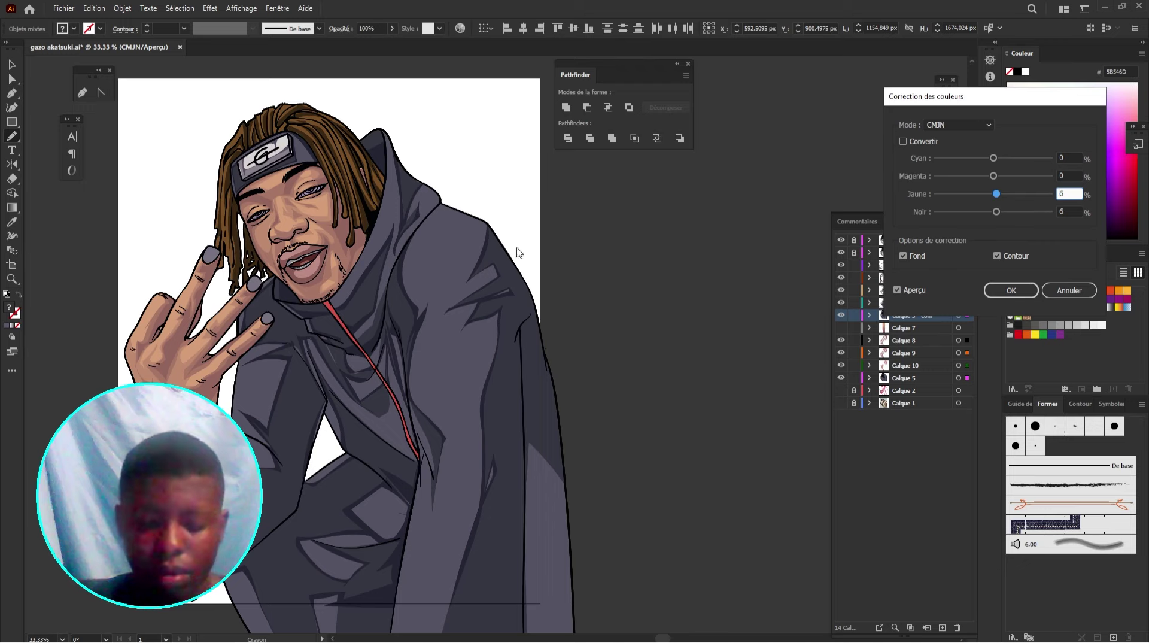
left_click(281, 629)
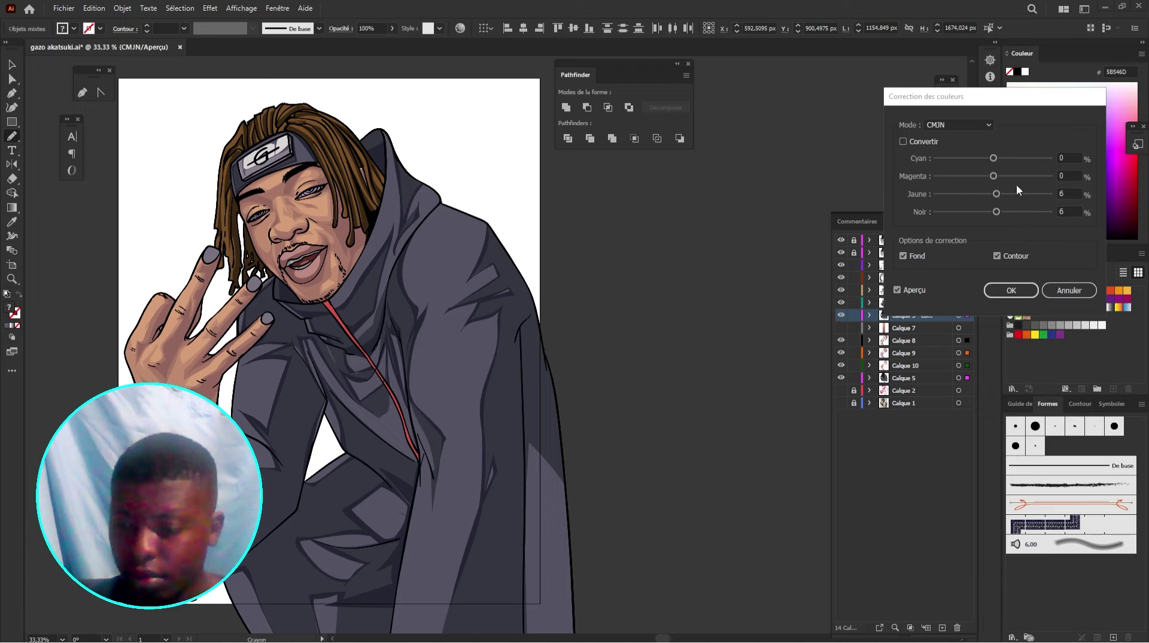
left_click_drag(991, 178, 1001, 181)
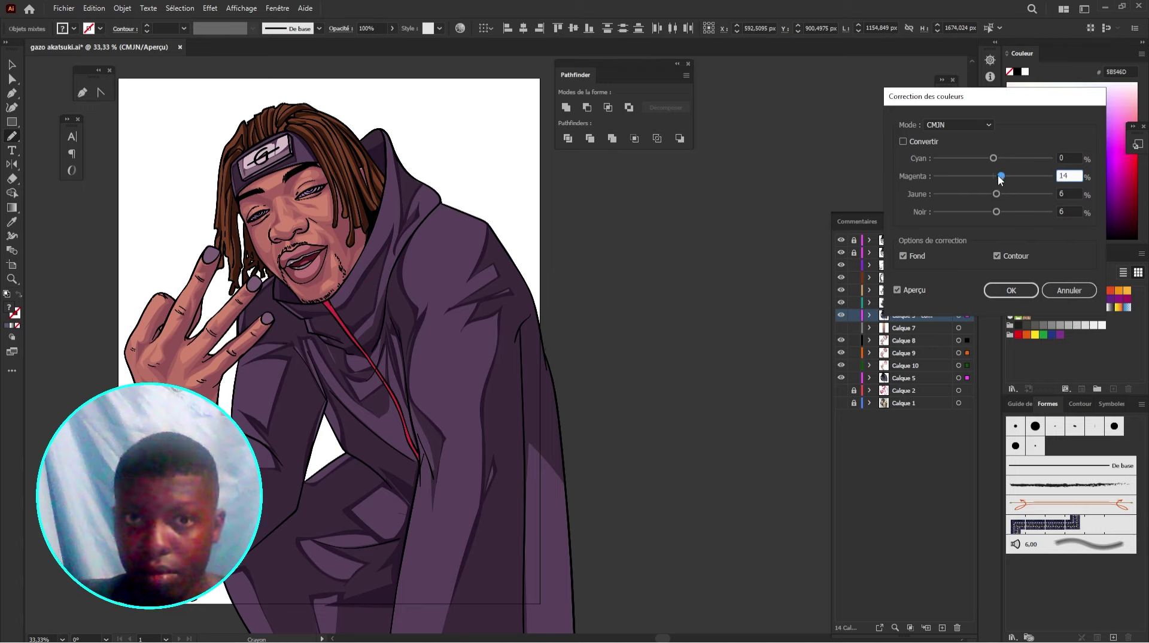
left_click_drag(994, 160, 993, 210)
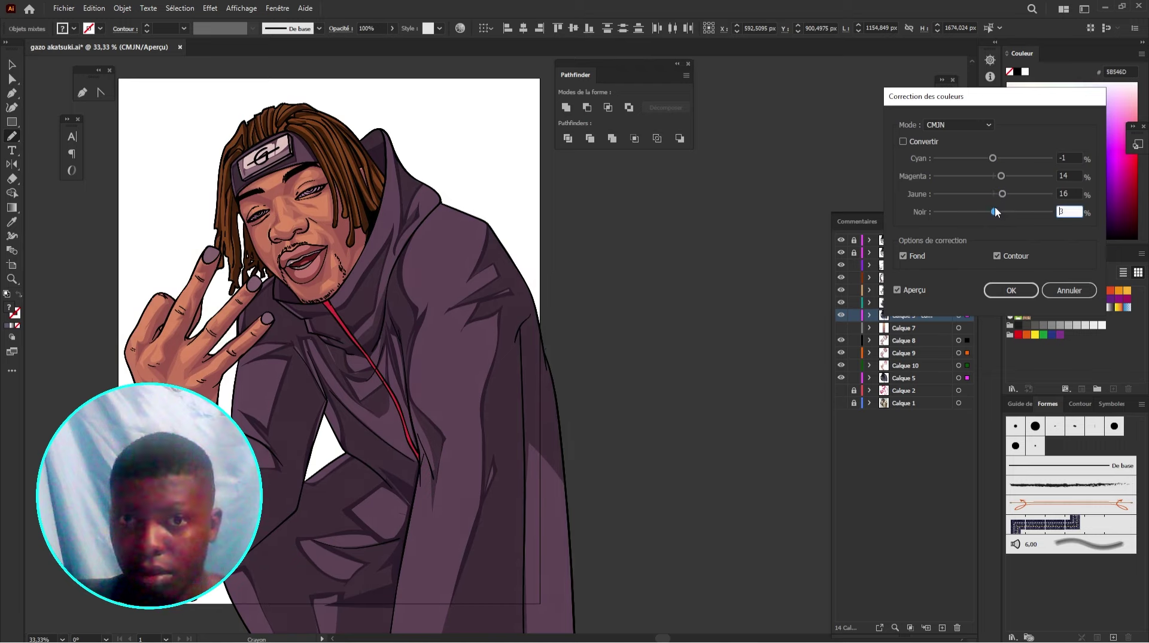
left_click(1004, 293)
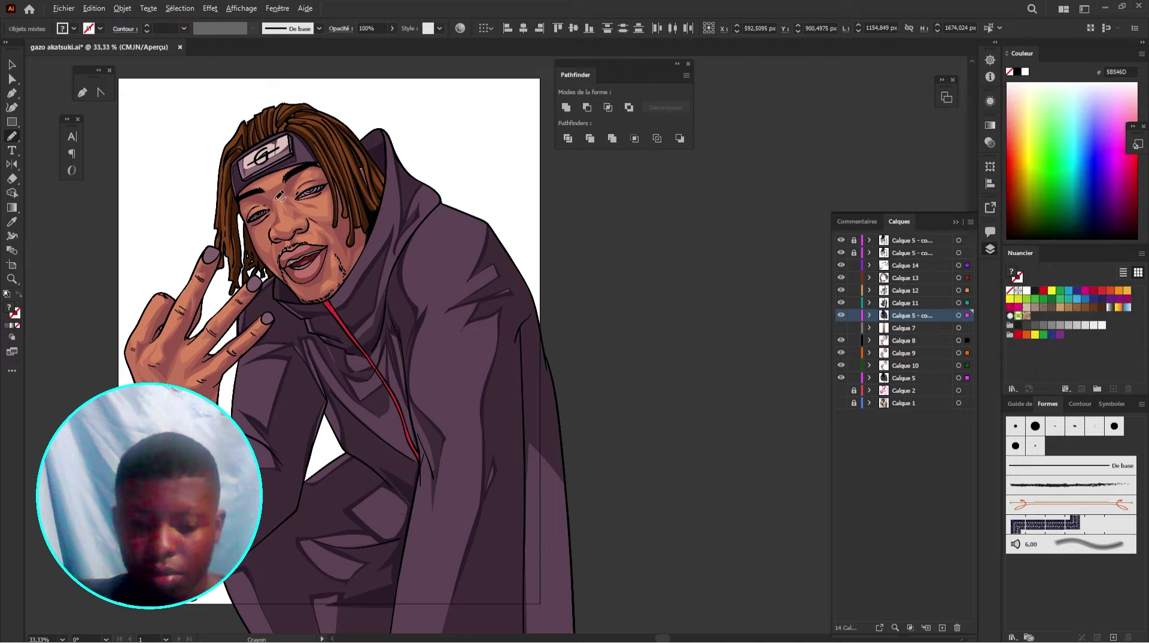
Step: Lock Calque 5, its copy above Calque 7, and Calques 11 to 14, keeping only the skin layers Calque 8, 9 and 10 selected
scroll(278, 196, "up", 2)
left_click_drag(279, 196, 376, 118)
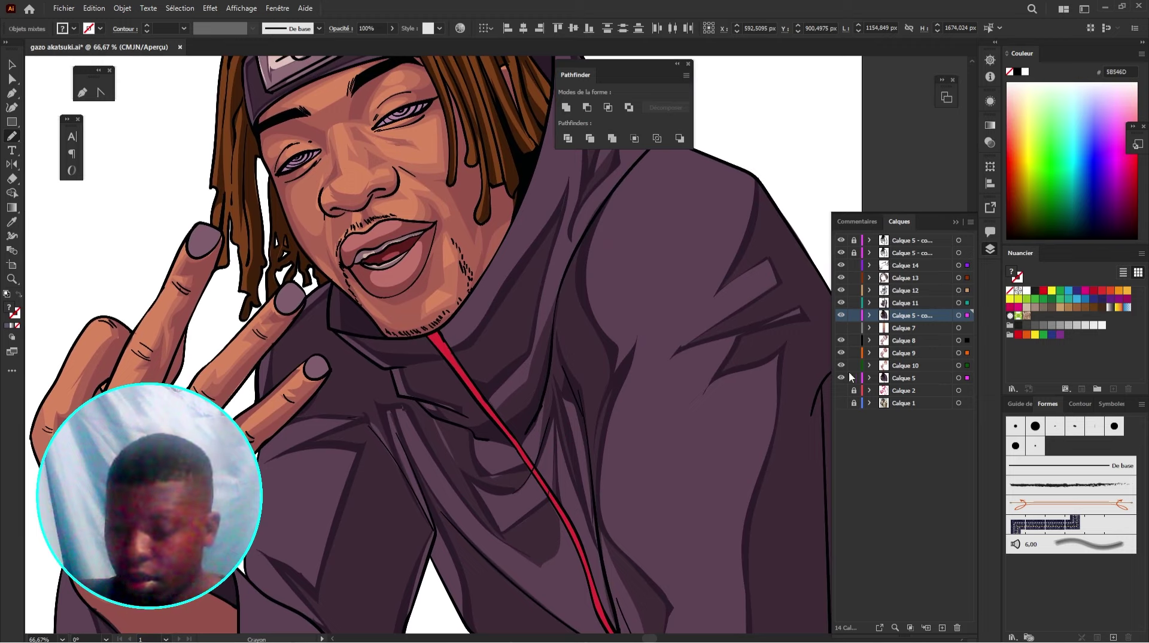
key("space")
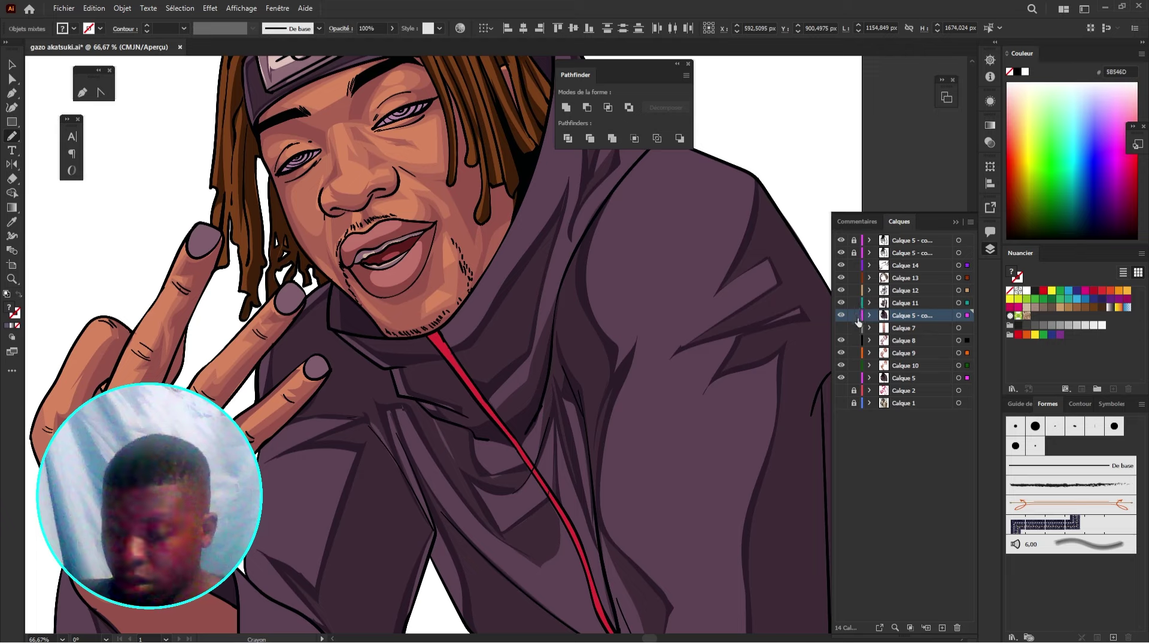
left_click_drag(856, 318, 850, 292)
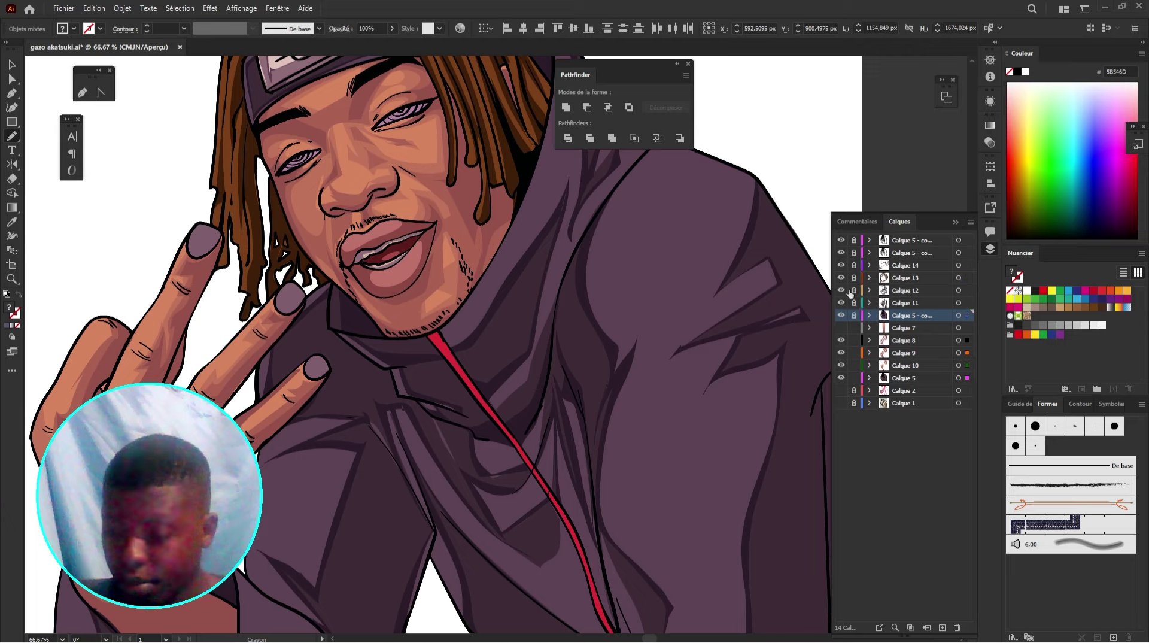
left_click(854, 378)
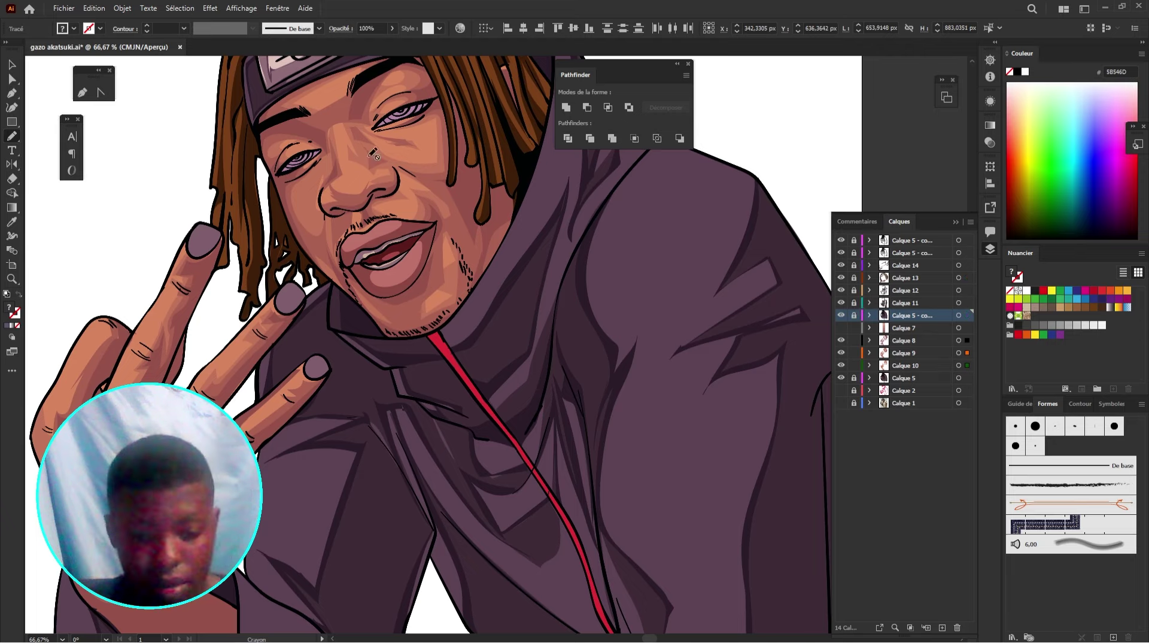
Step: Recolour the selected skin shading with the colour harmony preset, setting the darkest tone to saturation 53% and brightness 50%
left_click(94, 7)
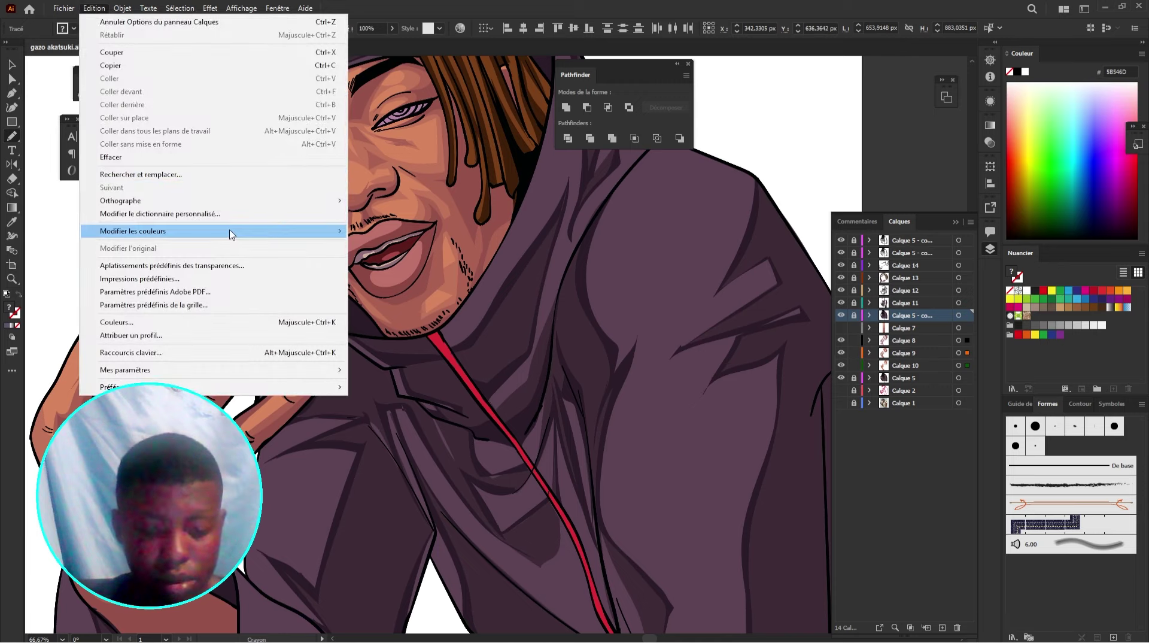
mouse_move(232, 231)
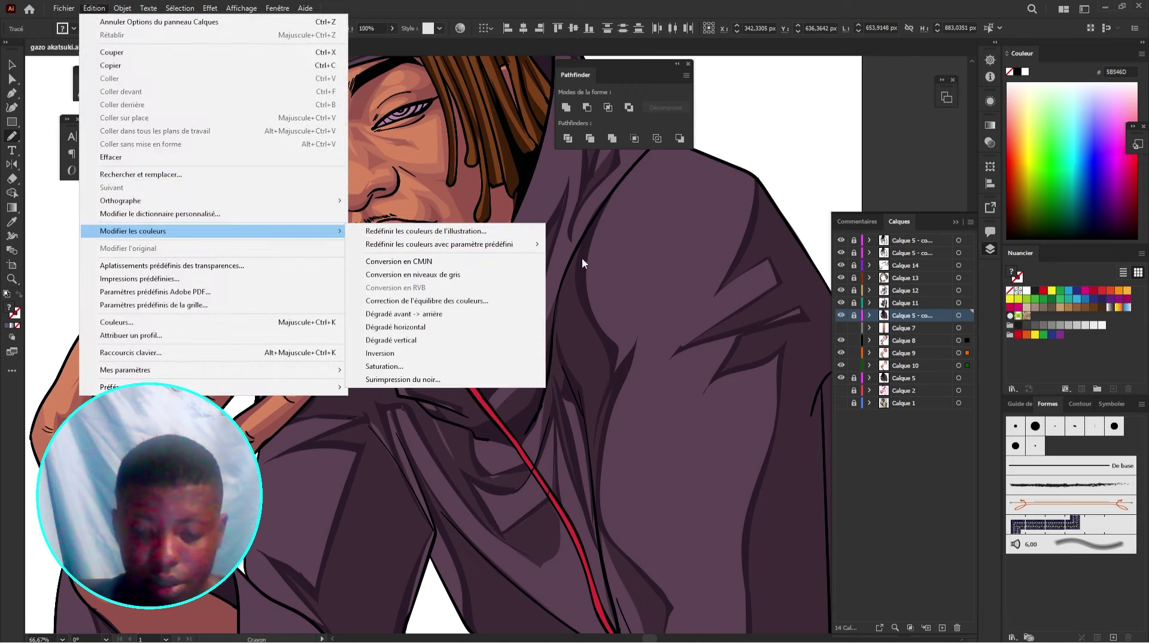
mouse_move(484, 244)
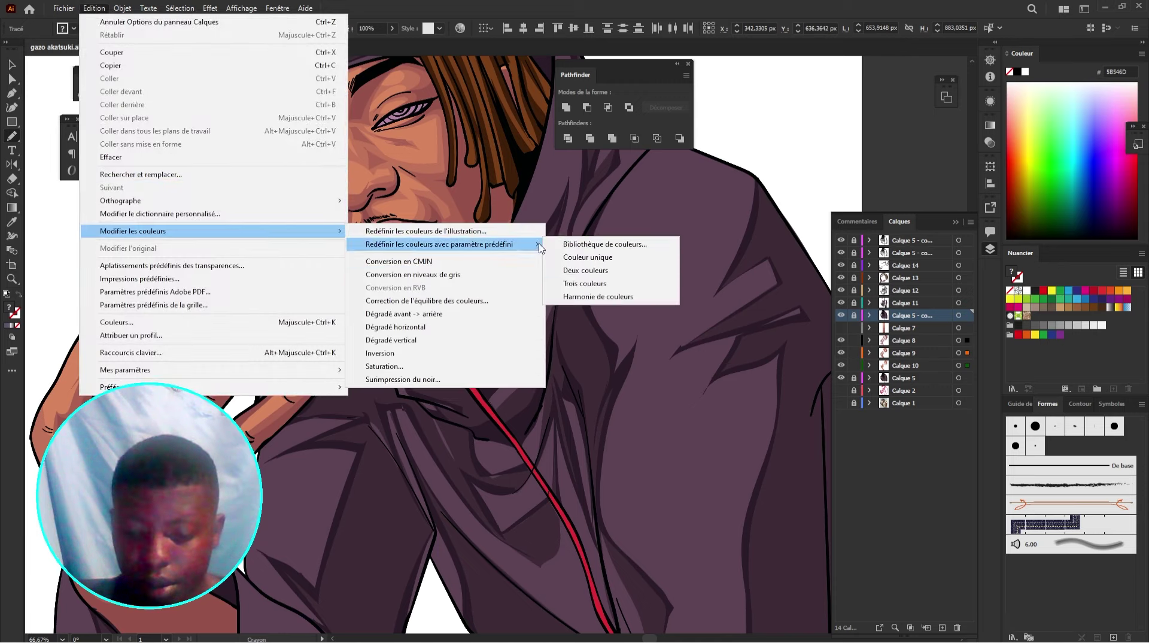
left_click(604, 297)
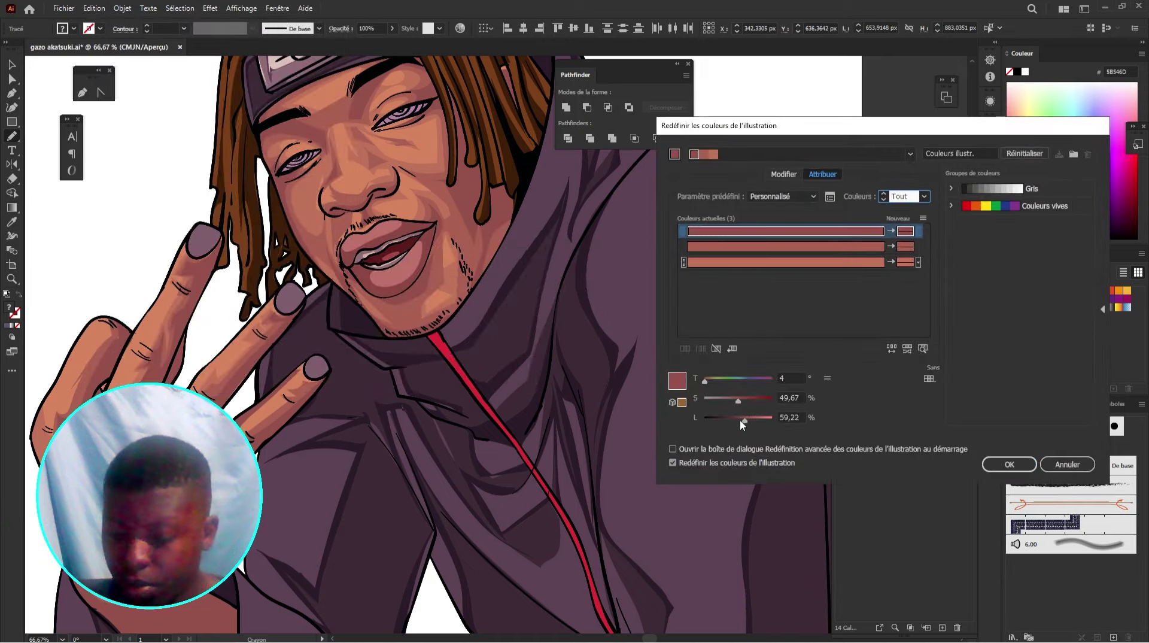
left_click_drag(741, 418, 739, 416)
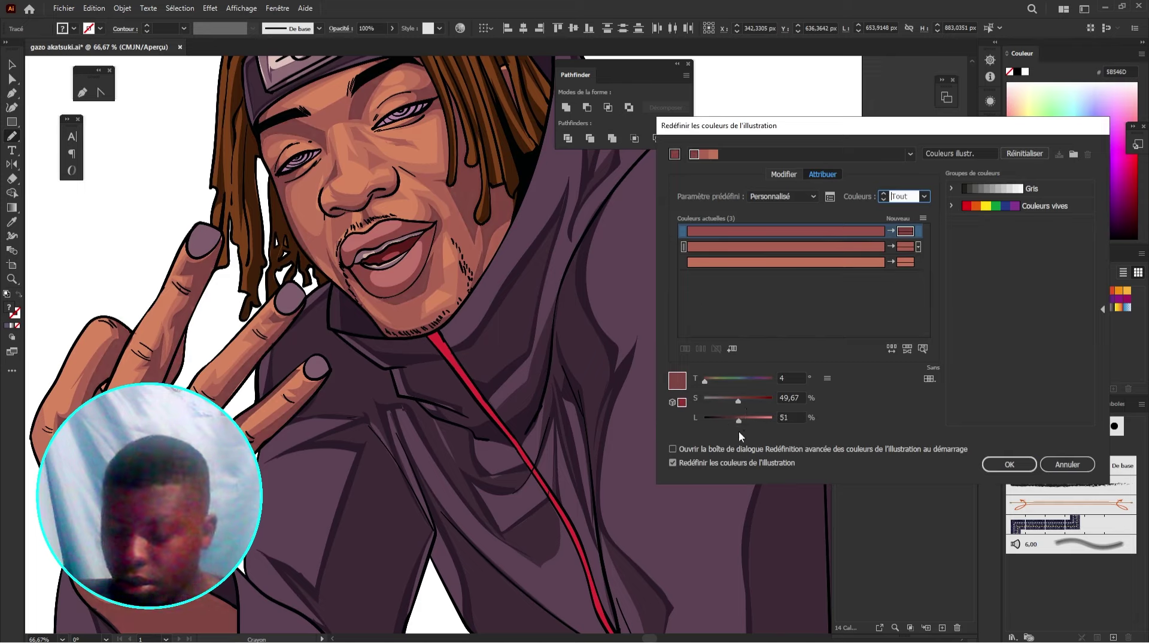
mouse_move(738, 421)
left_mouse_down()
mouse_move(728, 421)
mouse_move(742, 400)
left_mouse_up()
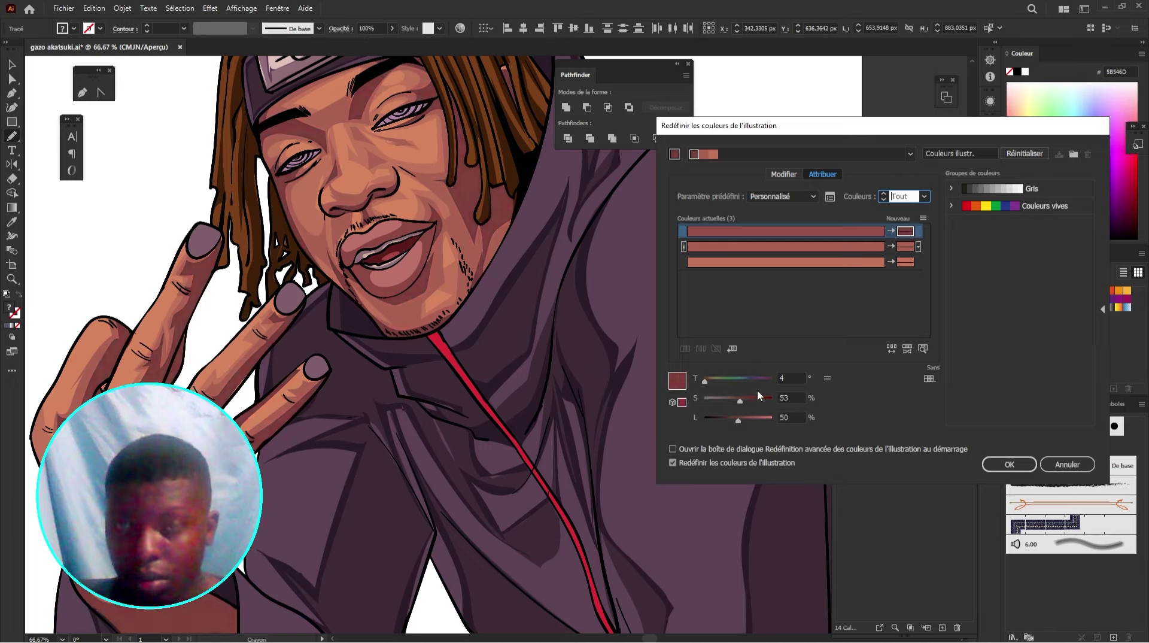
Step: Set the middle skin tone to saturation 58% and brightness 63%, the lightest to saturation 60%, and apply the recolouring
left_click(780, 247)
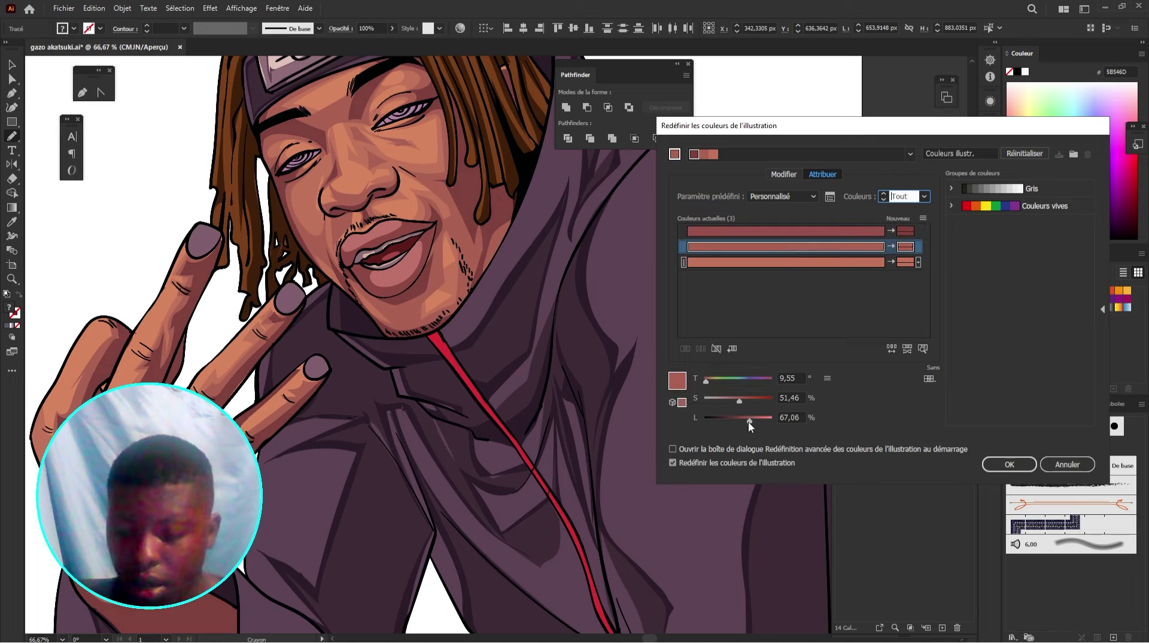
left_click_drag(748, 421, 744, 398)
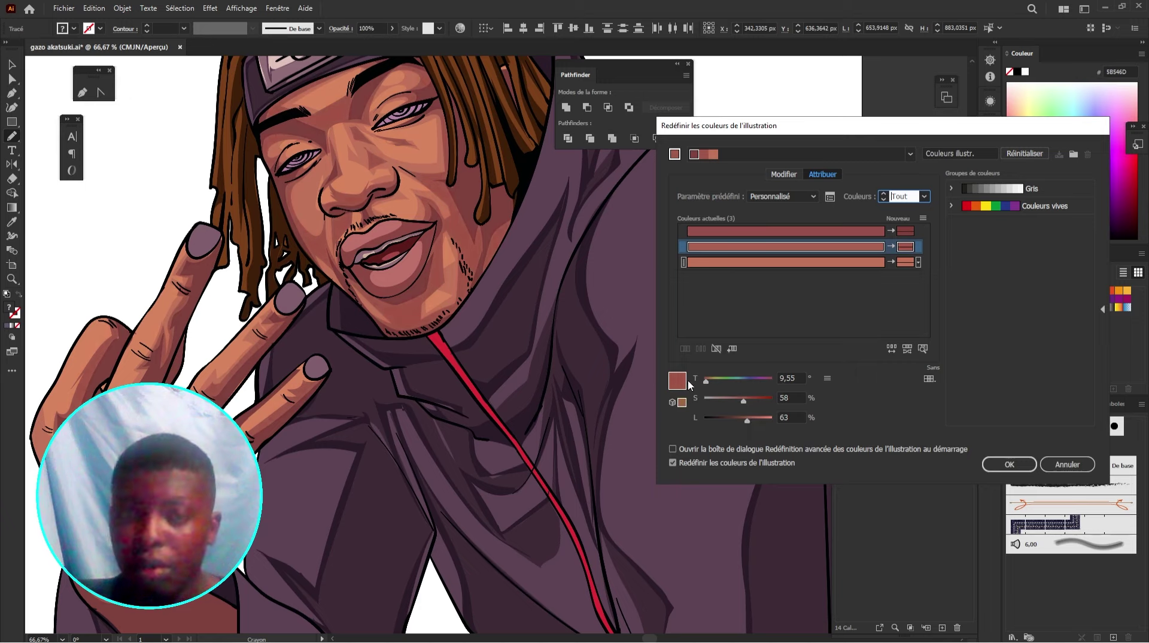
left_click(778, 262)
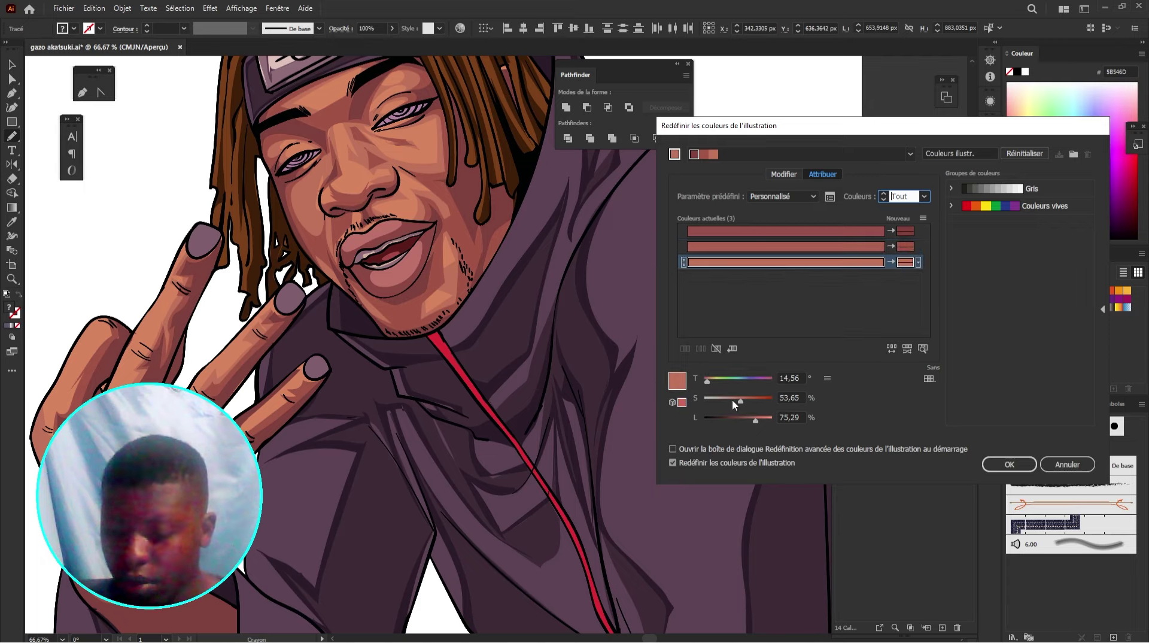
left_click_drag(739, 397, 737, 399)
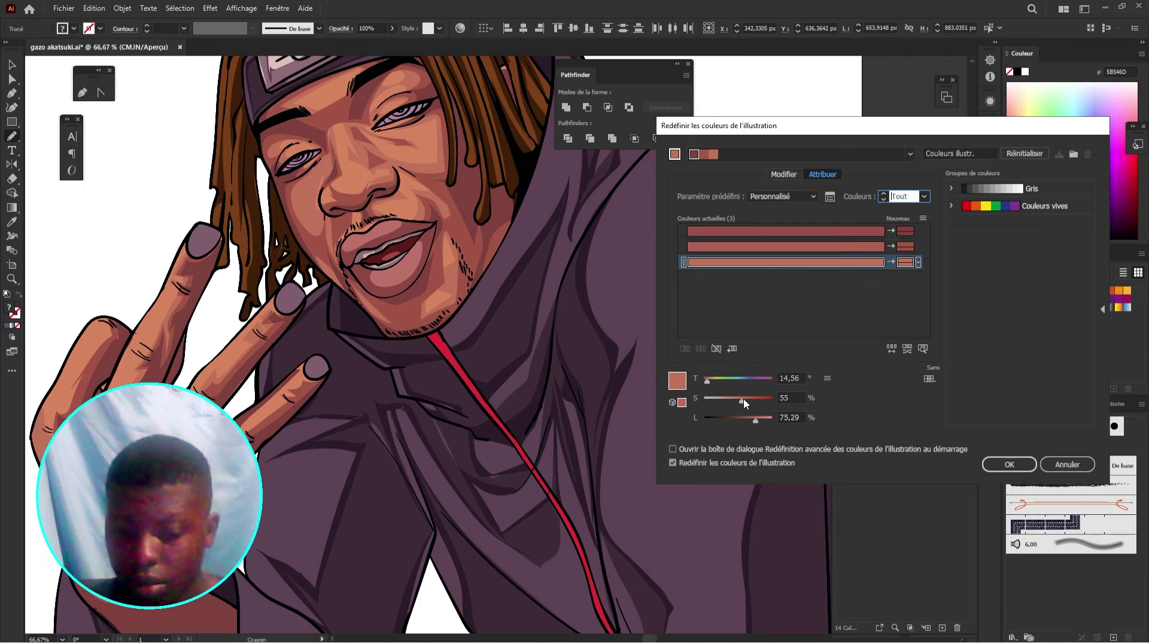
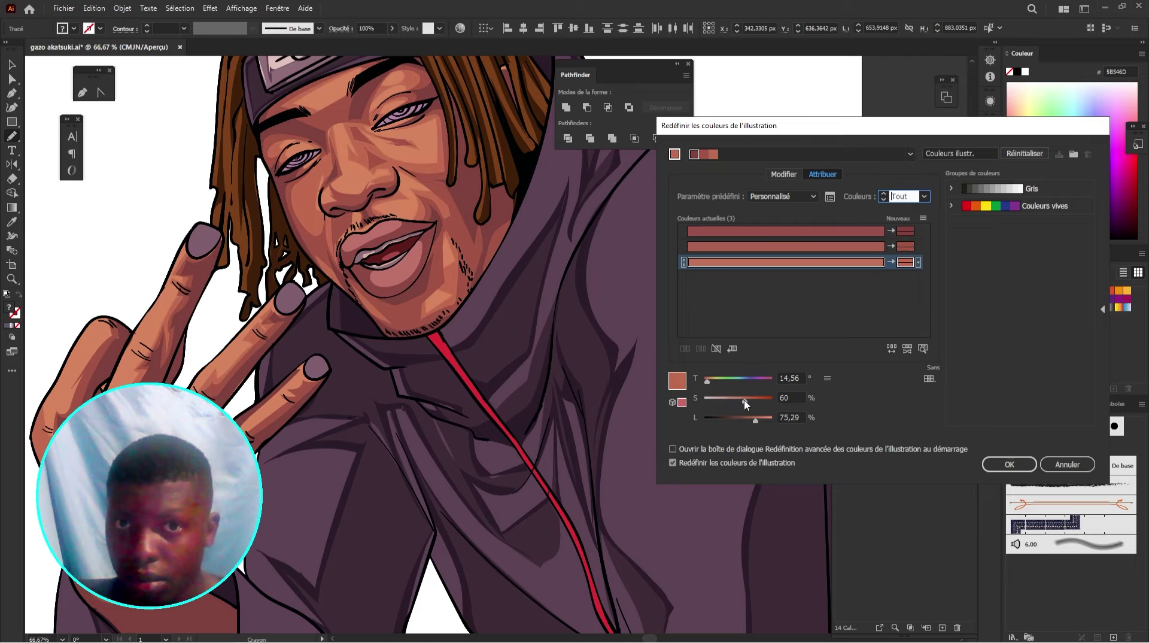
left_click(1009, 464)
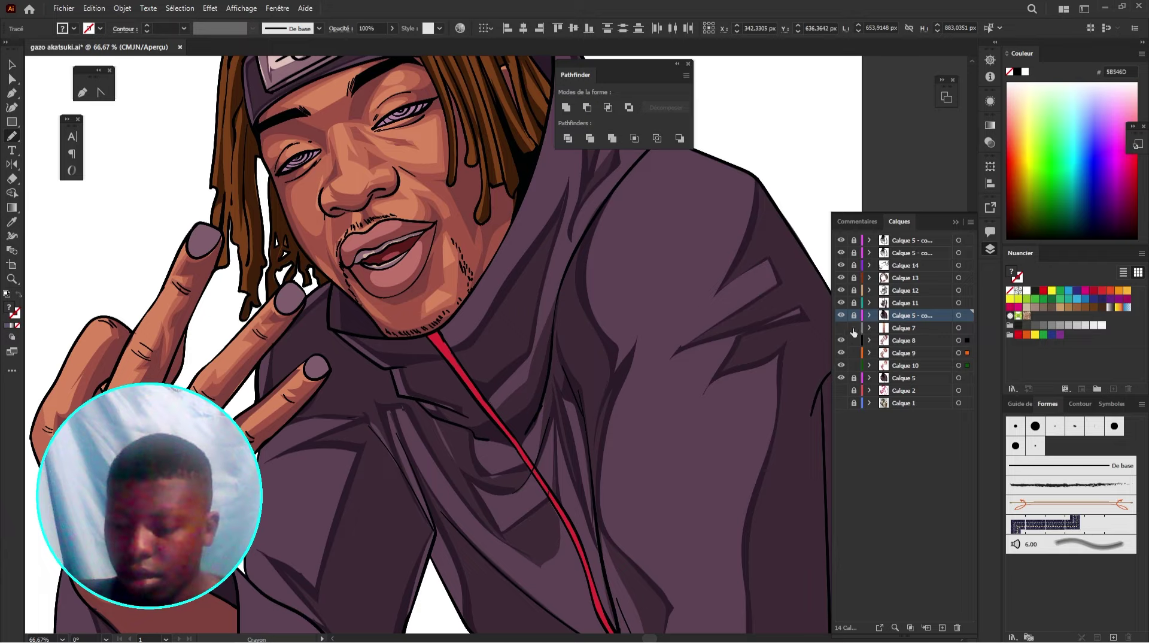
Step: Lock the skin layers Calque 8, Calque 9 and Calque 10, and review the whole portrait
left_click_drag(858, 346, 859, 368)
scroll(457, 341, "down", 2)
left_click_drag(458, 340, 505, 348)
scroll(554, 325, "up", 2)
key("space")
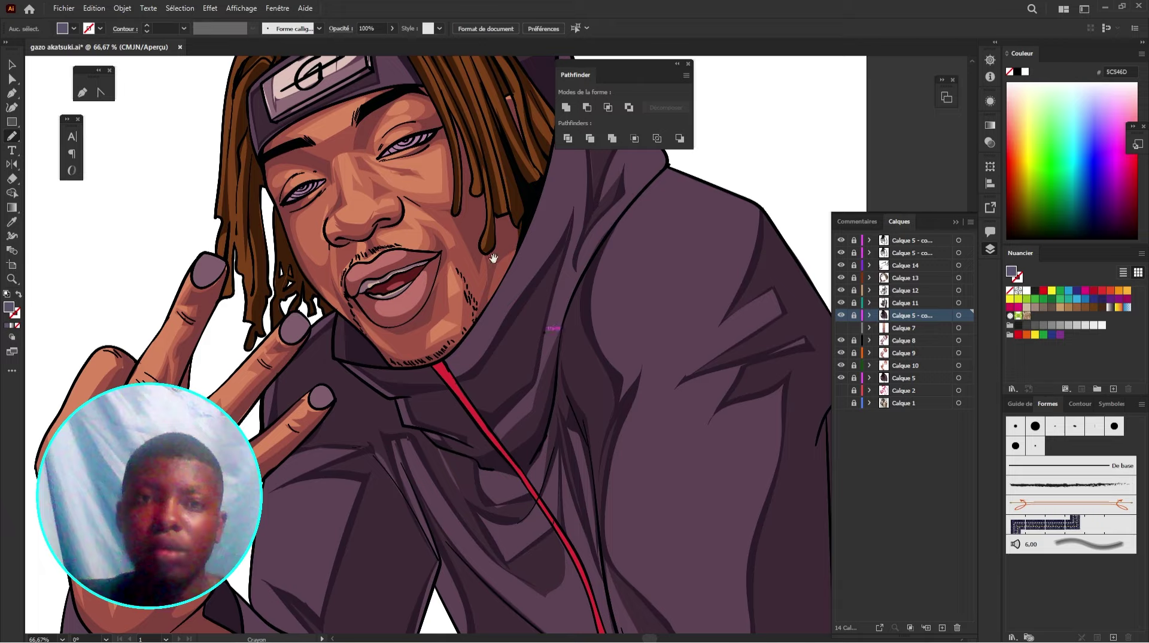
left_click_drag(413, 325, 444, 313)
scroll(540, 275, "down", 3)
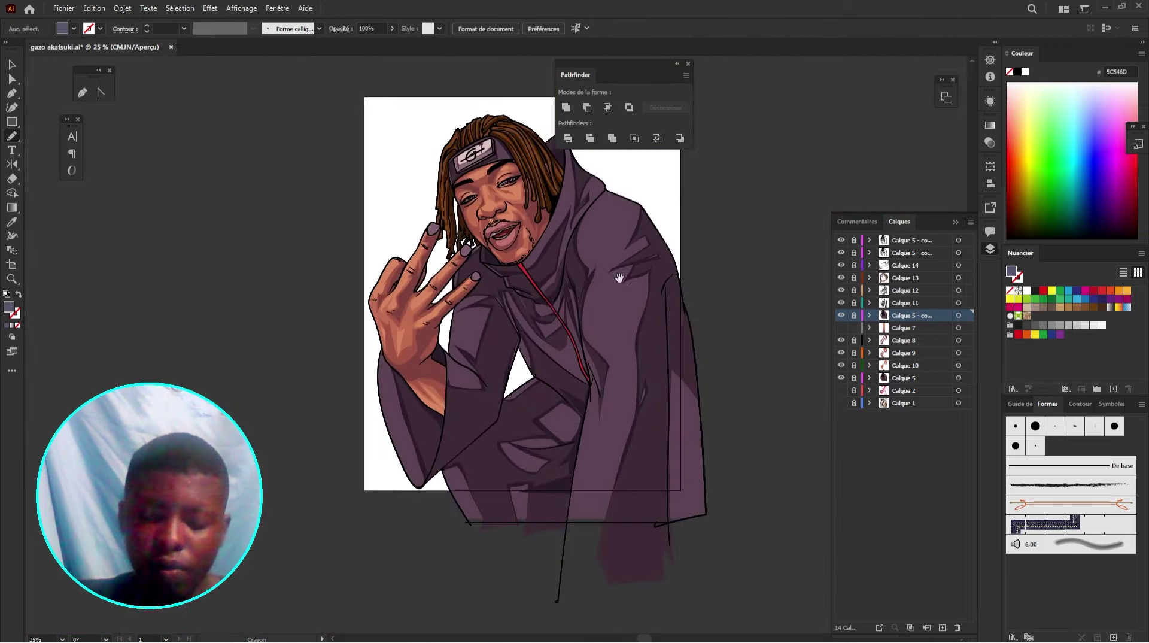
left_click_drag(621, 281, 492, 300)
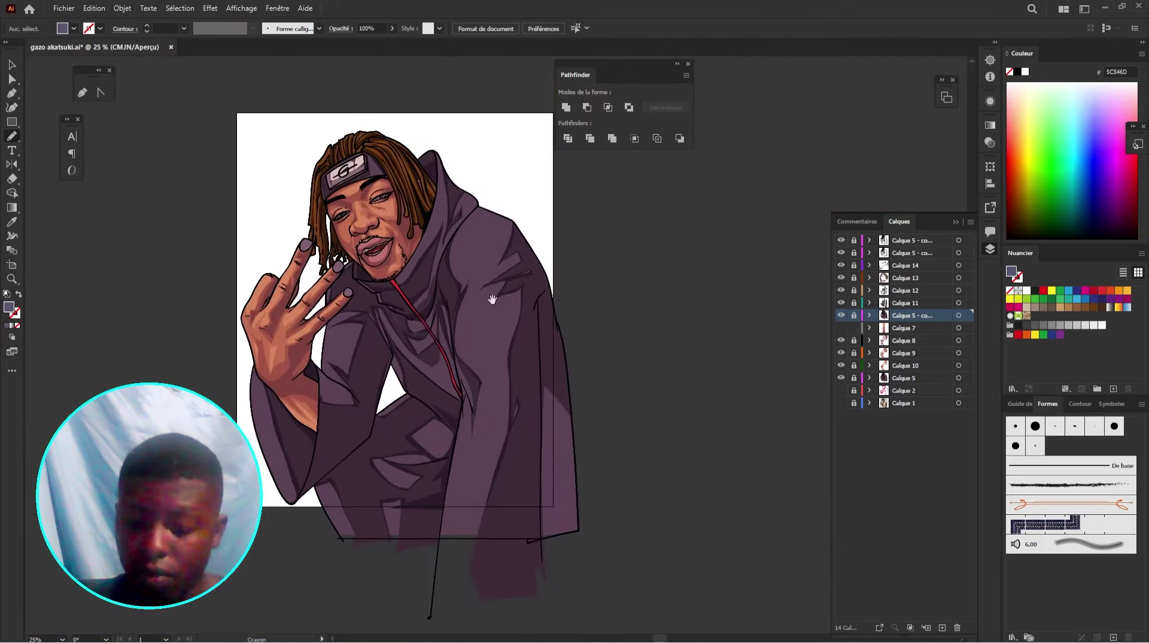
Step: Create a new layer above Calque 2 and move it to the top of the layer stack
left_click(13, 122)
left_click(924, 393)
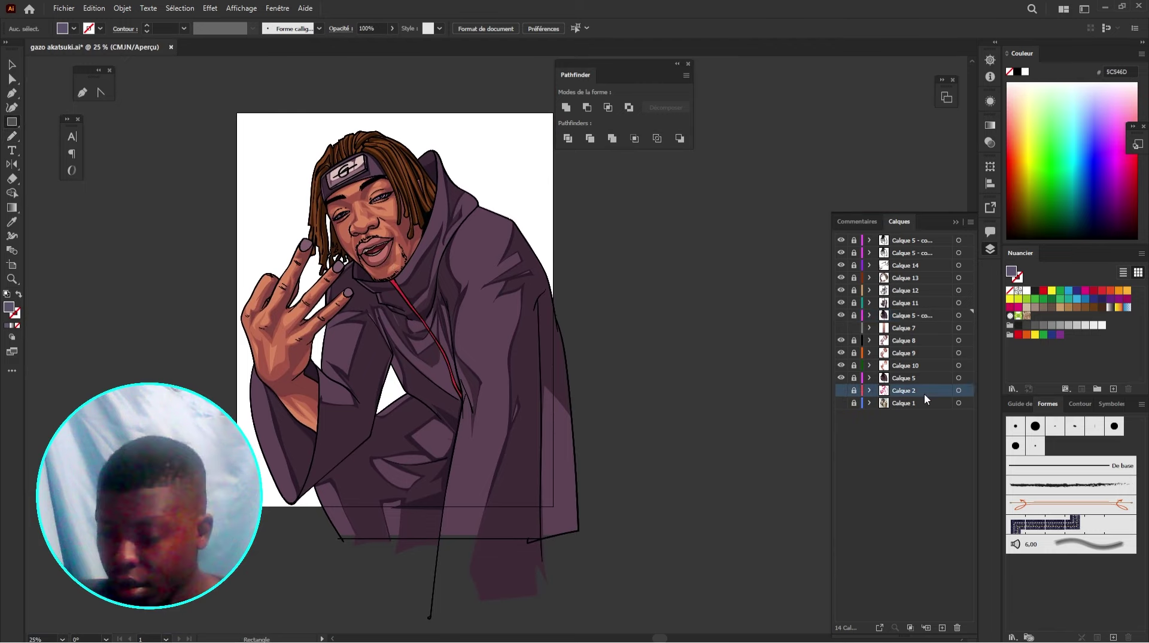
left_click(942, 627)
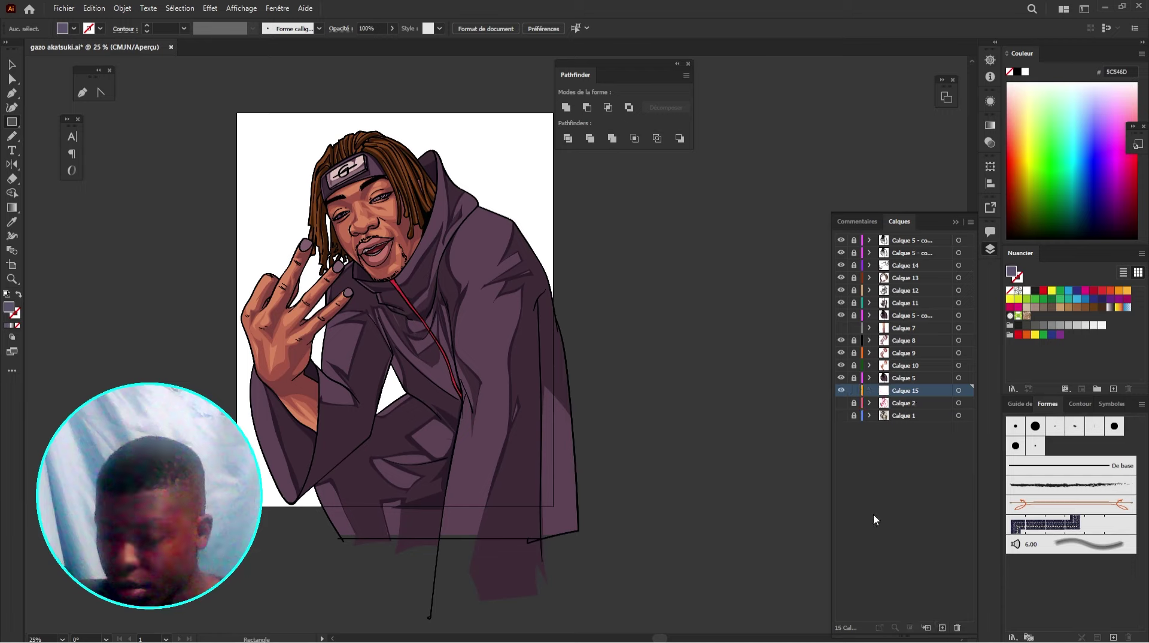
left_click_drag(920, 396, 897, 237)
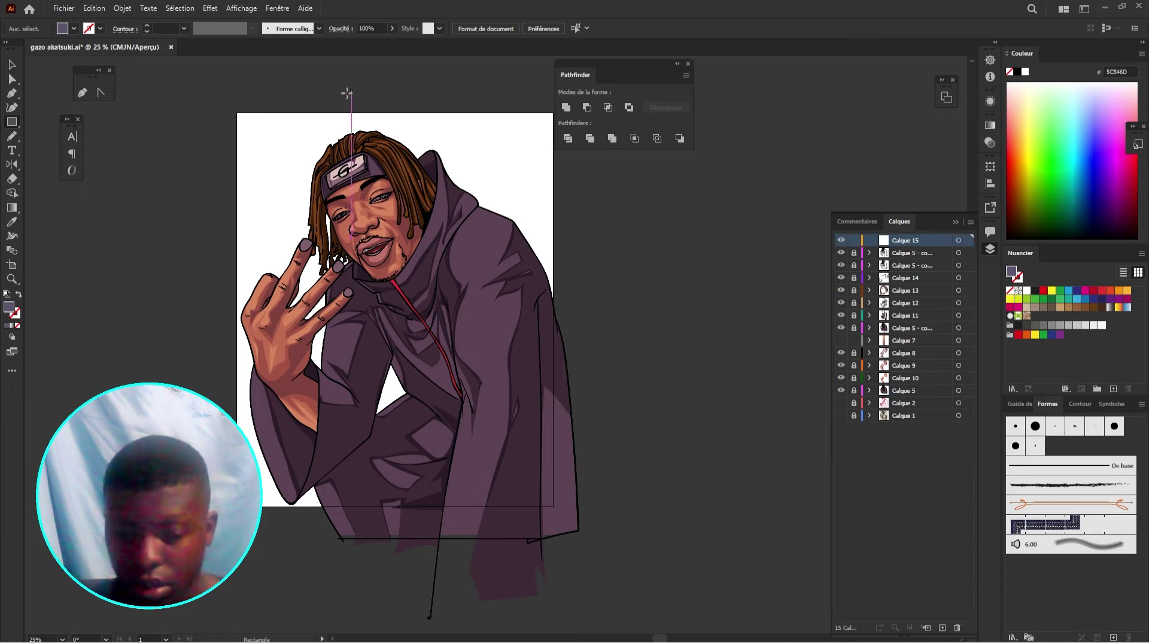
Step: Draw an unfilled rectangle about 1112 × 1418 px over the artboard and give it a black 80 pt stroke
mouse_move(234, 111)
left_mouse_down()
mouse_move(575, 529)
mouse_move(562, 526)
left_mouse_up()
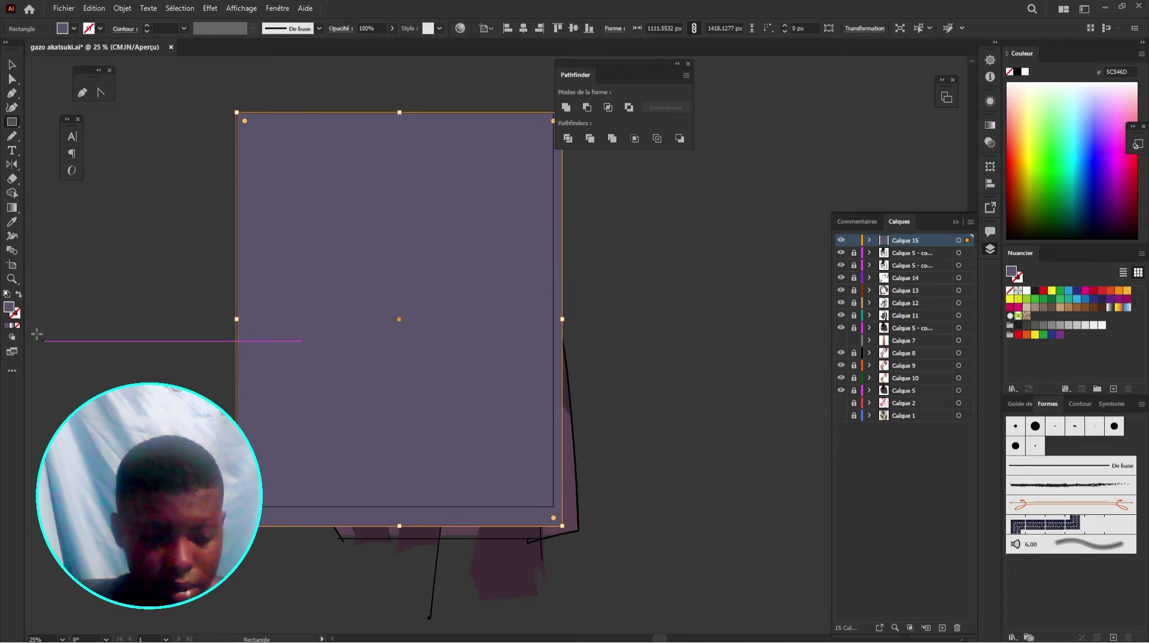
left_click(19, 294)
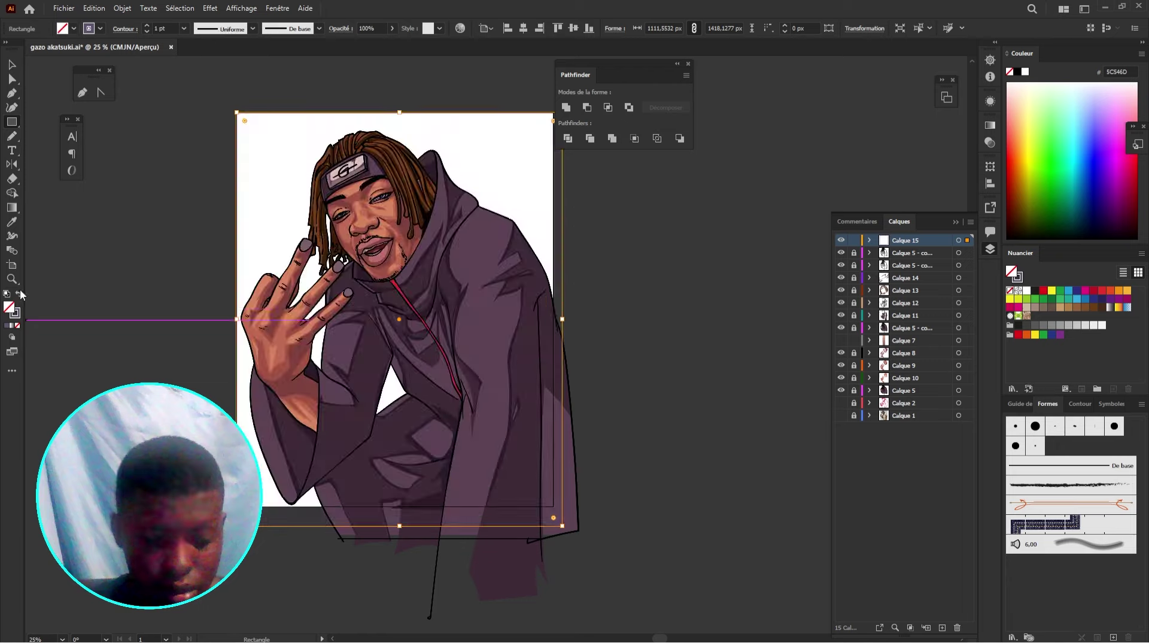
double_click(16, 313)
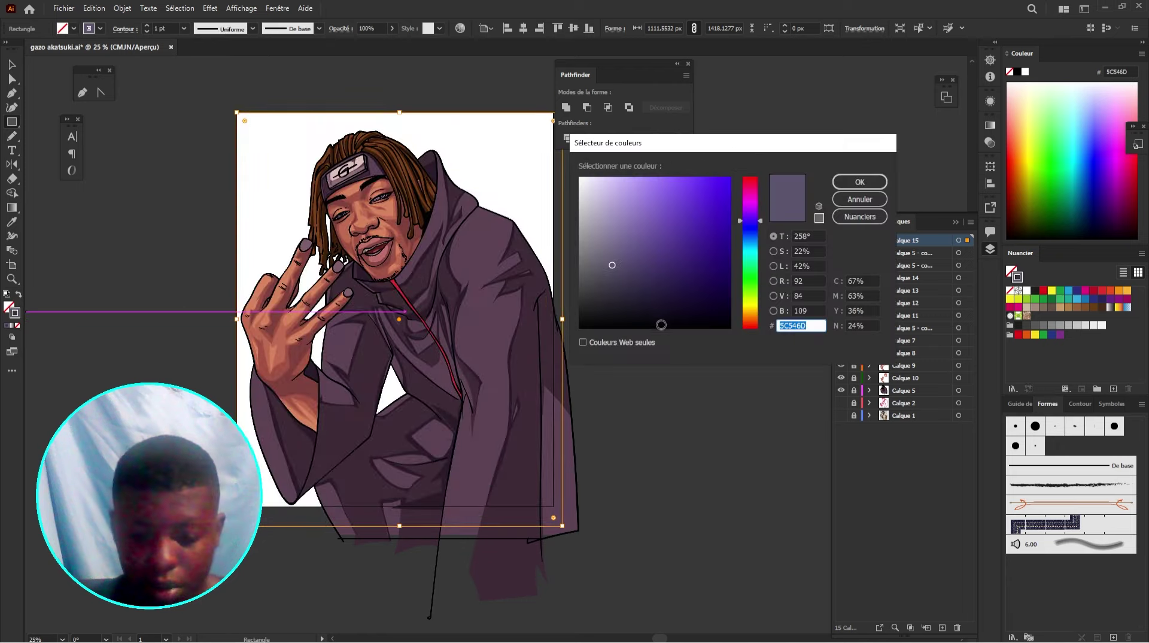
left_click_drag(609, 316, 573, 328)
left_click(859, 182)
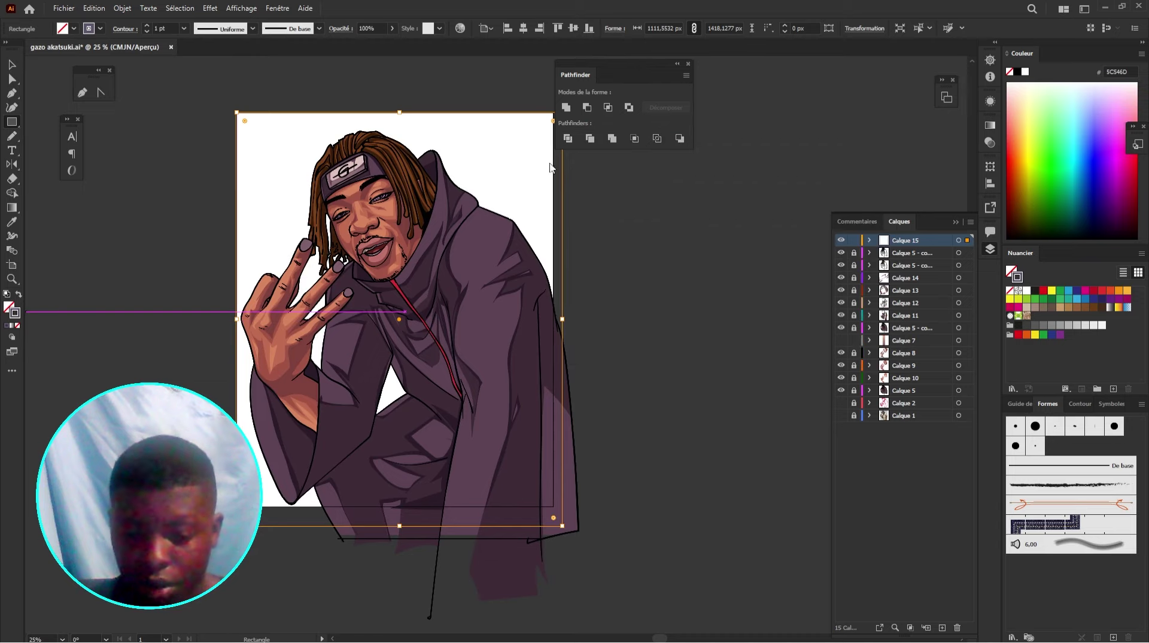
left_click(185, 28)
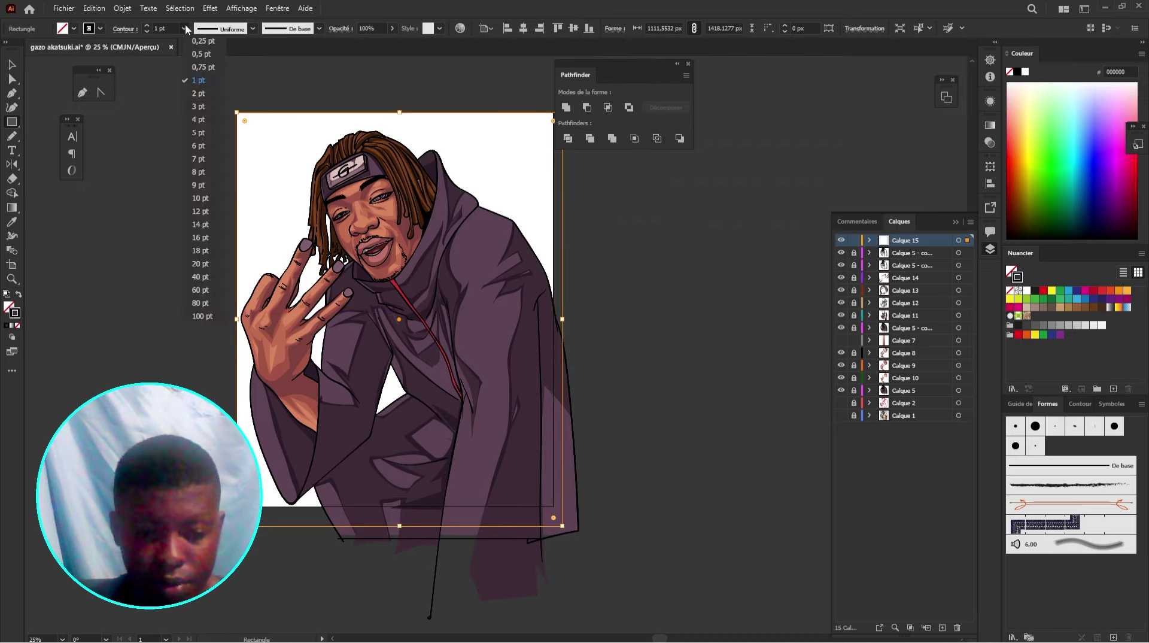
left_click(203, 302)
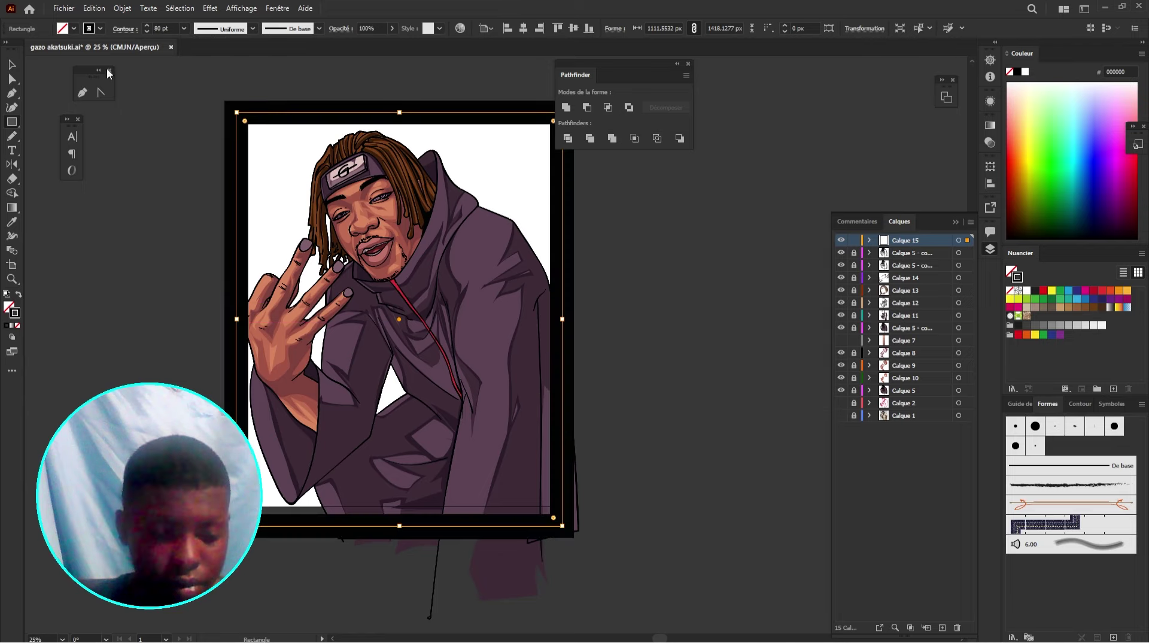
Step: Shorten the black frame from its bottom edge to a height of about 1404 px, undoing the accidental rotation
left_click(14, 65)
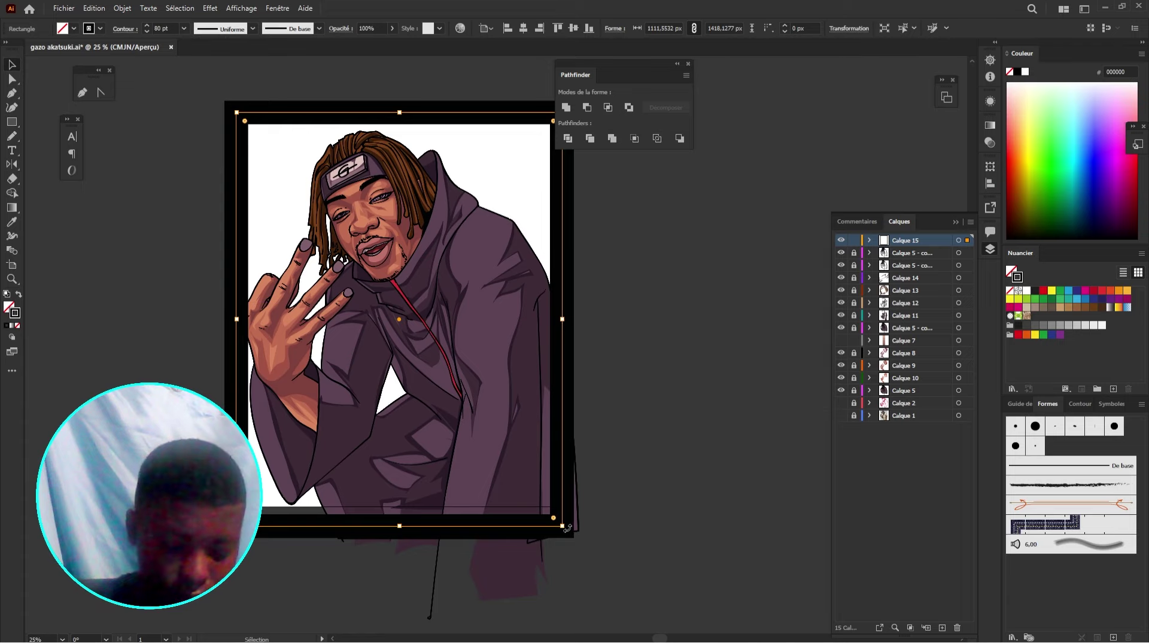
mouse_move(568, 528)
left_mouse_down()
mouse_move(562, 507)
mouse_move(554, 512)
left_mouse_up()
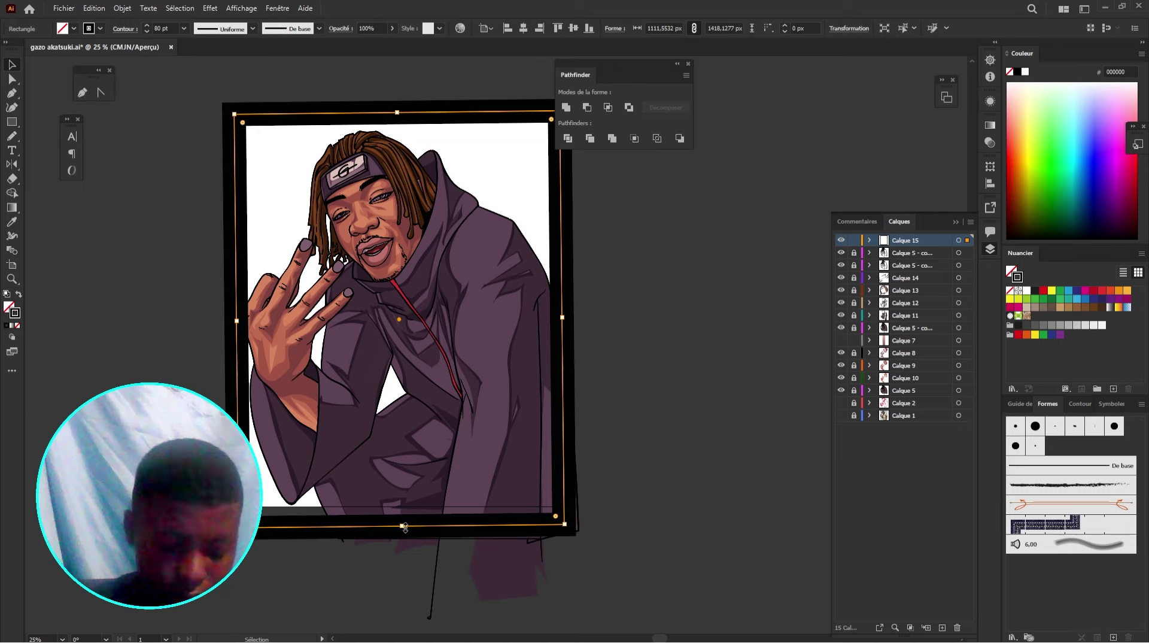
key("ctrl+z")
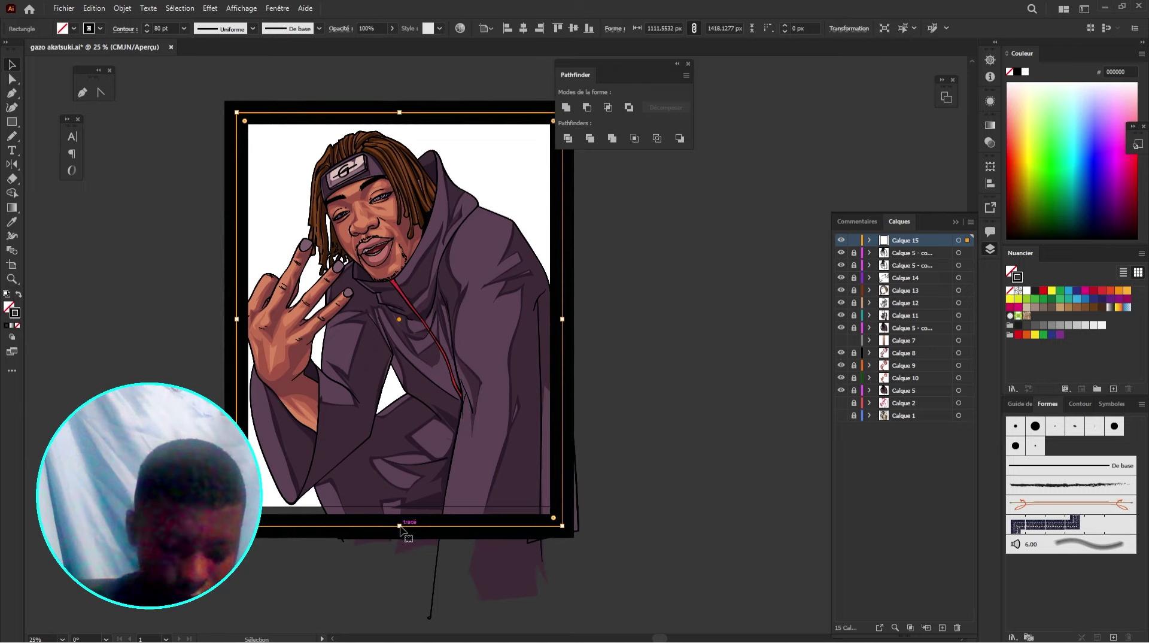
left_click_drag(400, 526, 398, 525)
left_click(635, 446)
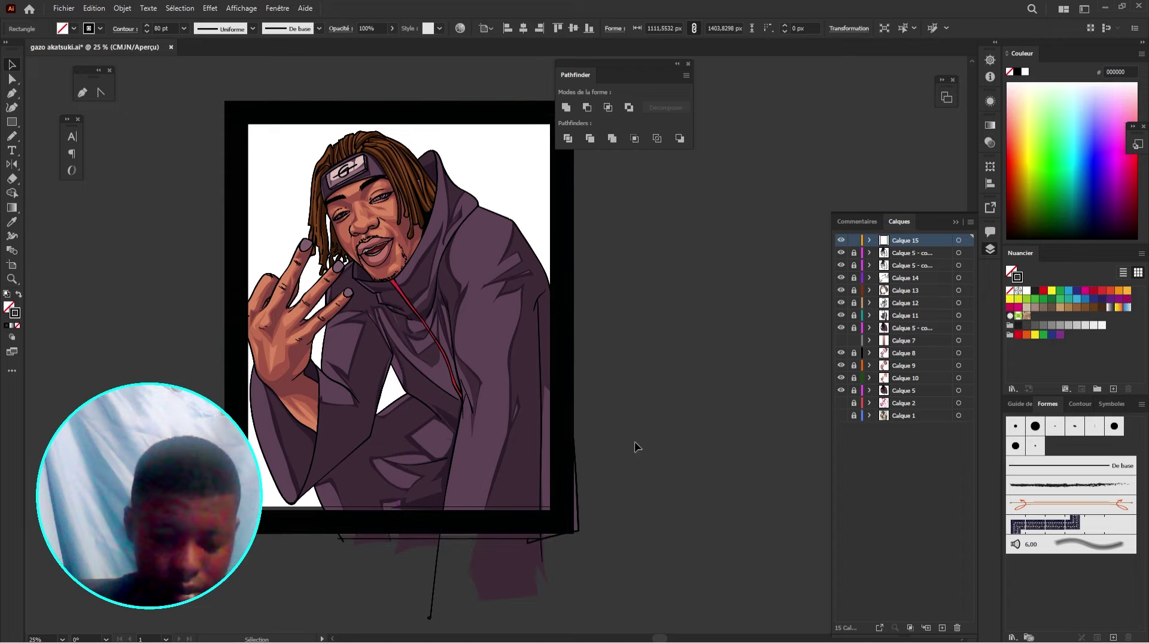
Step: Lock the frame layer Calque 15, review the framed portrait and save the document
scroll(441, 329, "up", 2)
key("space")
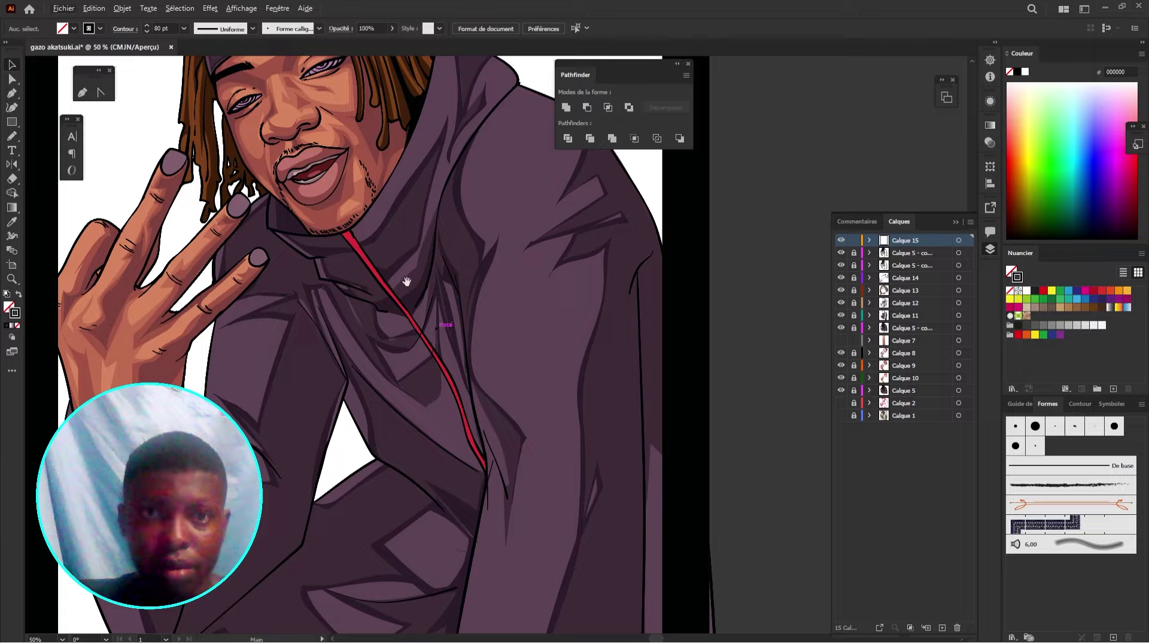
left_click_drag(407, 281, 506, 392)
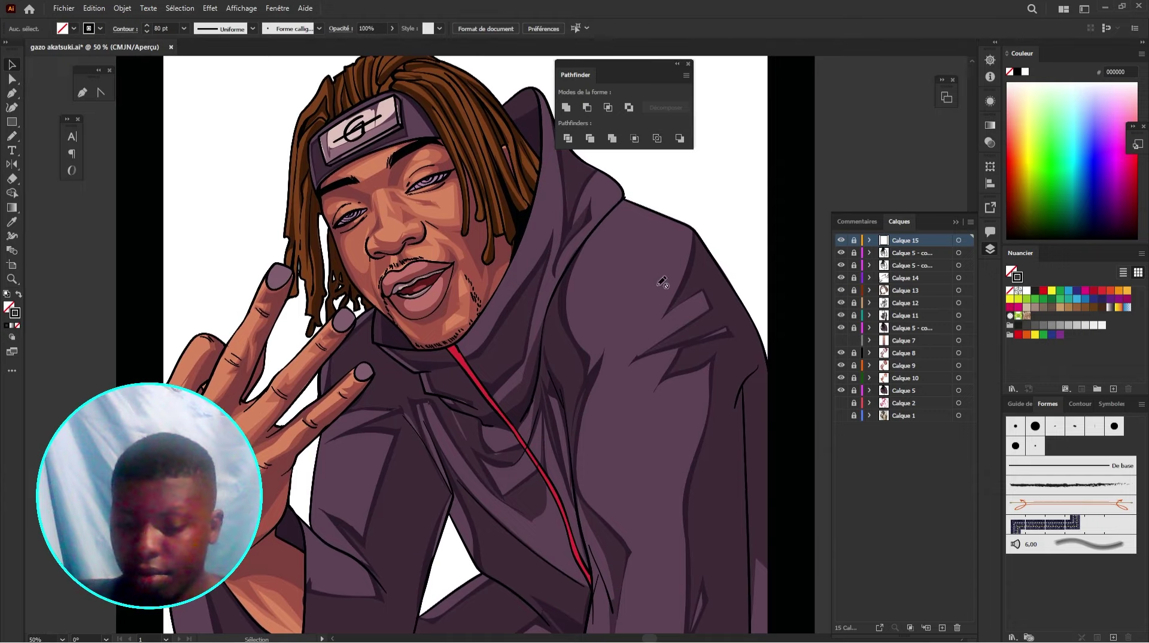
mouse_move(548, 303)
left_mouse_down()
mouse_move(451, 254)
mouse_move(411, 164)
mouse_move(515, 173)
mouse_move(469, 163)
mouse_move(461, 262)
left_mouse_up()
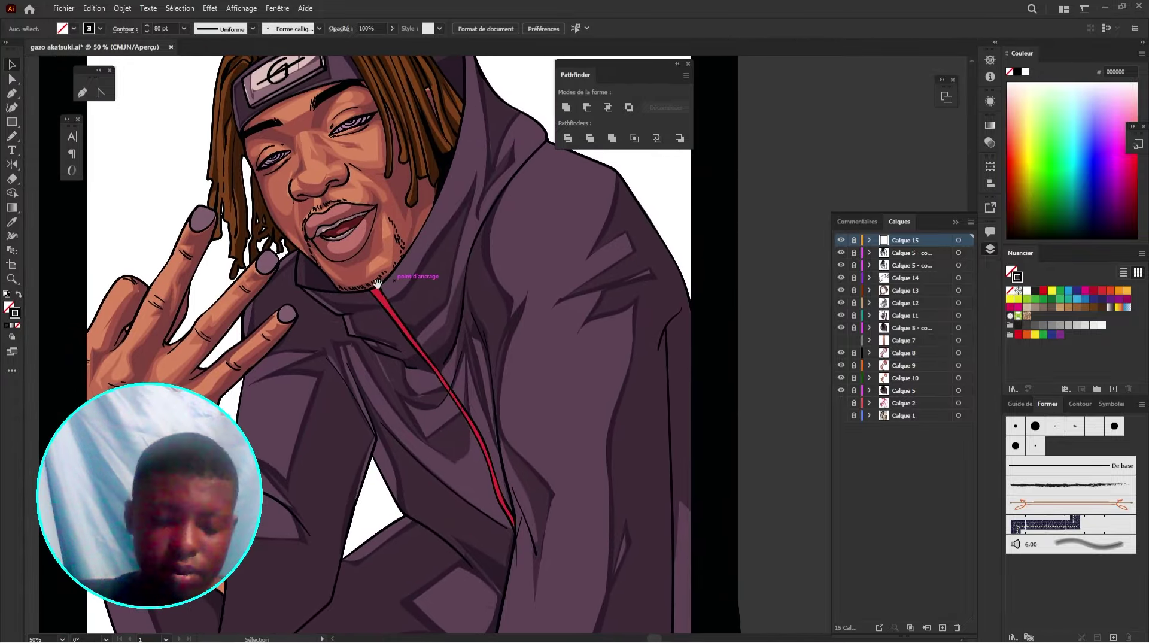
mouse_move(383, 283)
left_mouse_down()
mouse_move(454, 289)
mouse_move(432, 281)
left_mouse_up()
left_click_drag(379, 310, 393, 313)
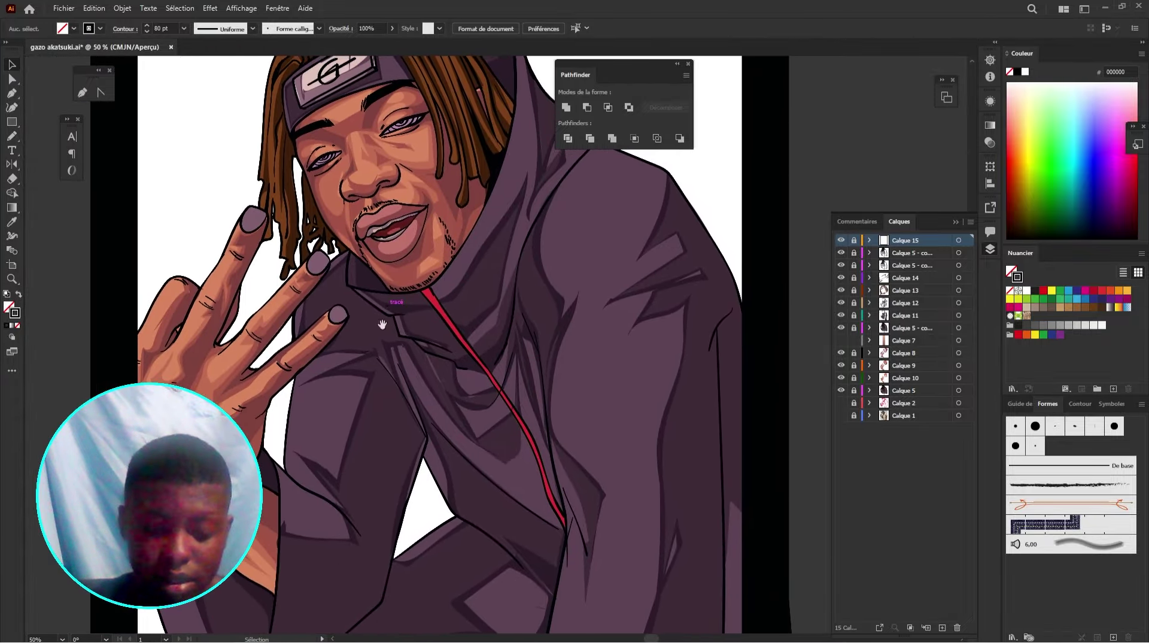
left_click_drag(239, 379, 256, 379)
mouse_move(527, 379)
left_mouse_down()
mouse_move(471, 384)
mouse_move(499, 420)
left_mouse_up()
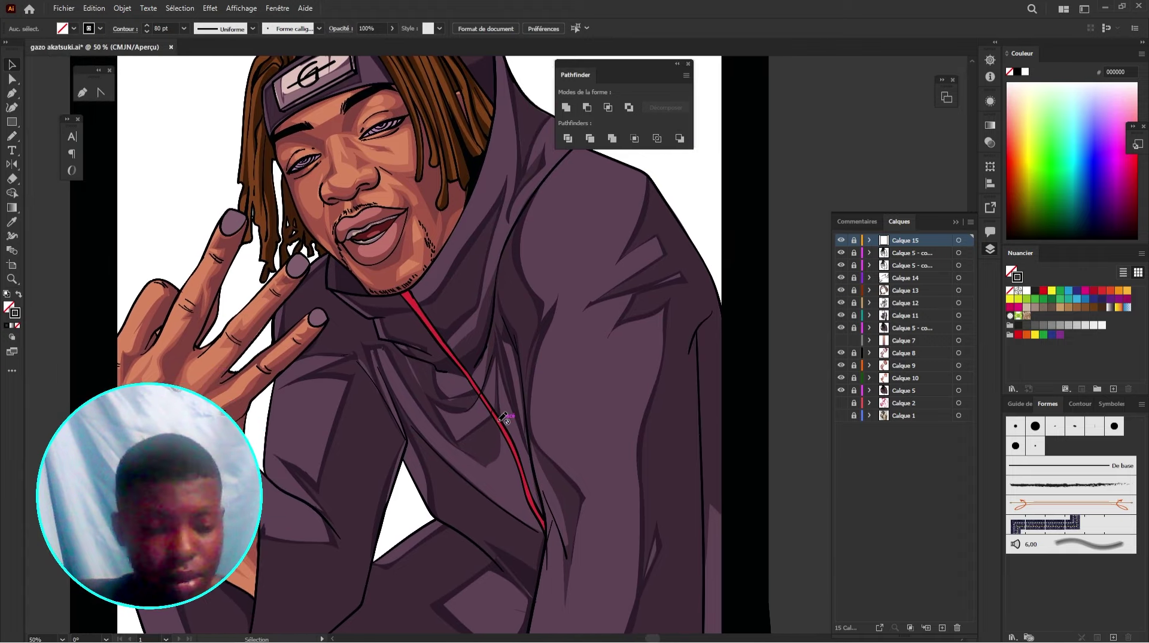
key("ctrl+s")
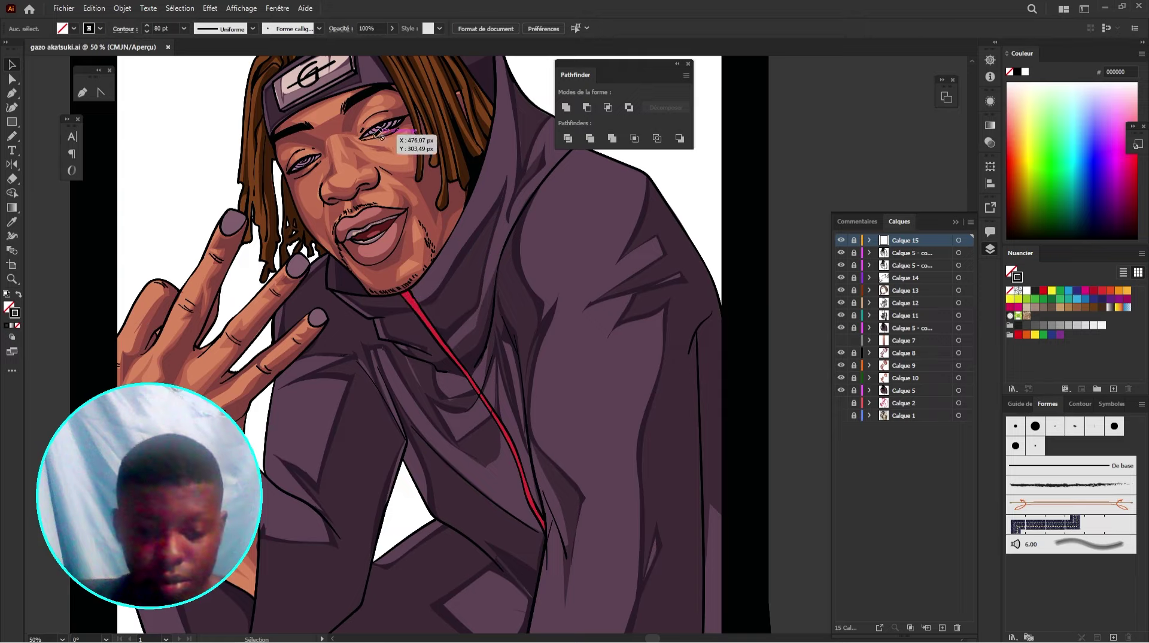
Step: Examine the eyes, mouth, hand and hair up close, and the framed portrait as a whole
scroll(381, 137, "up", 4)
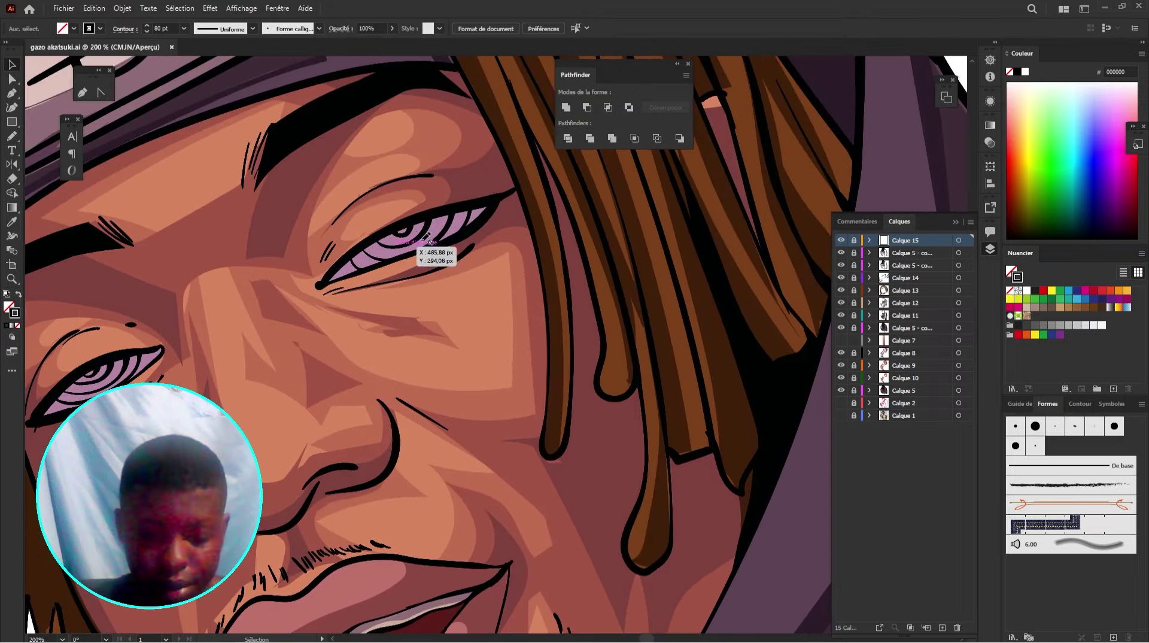
scroll(422, 245, "down", 2)
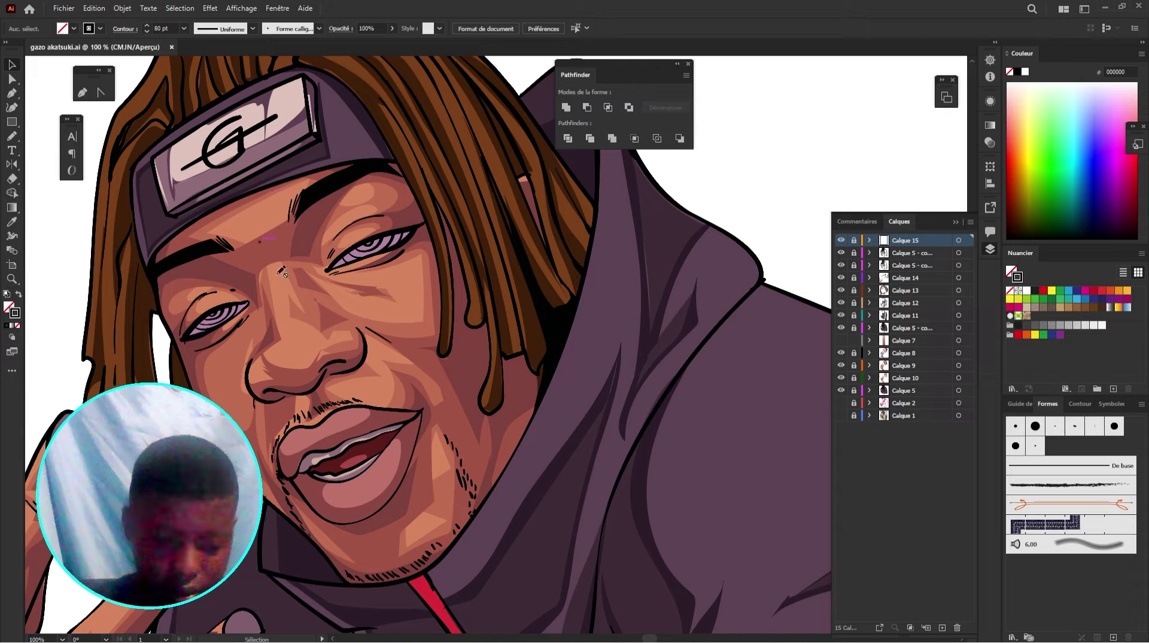
left_click_drag(280, 393, 465, 194)
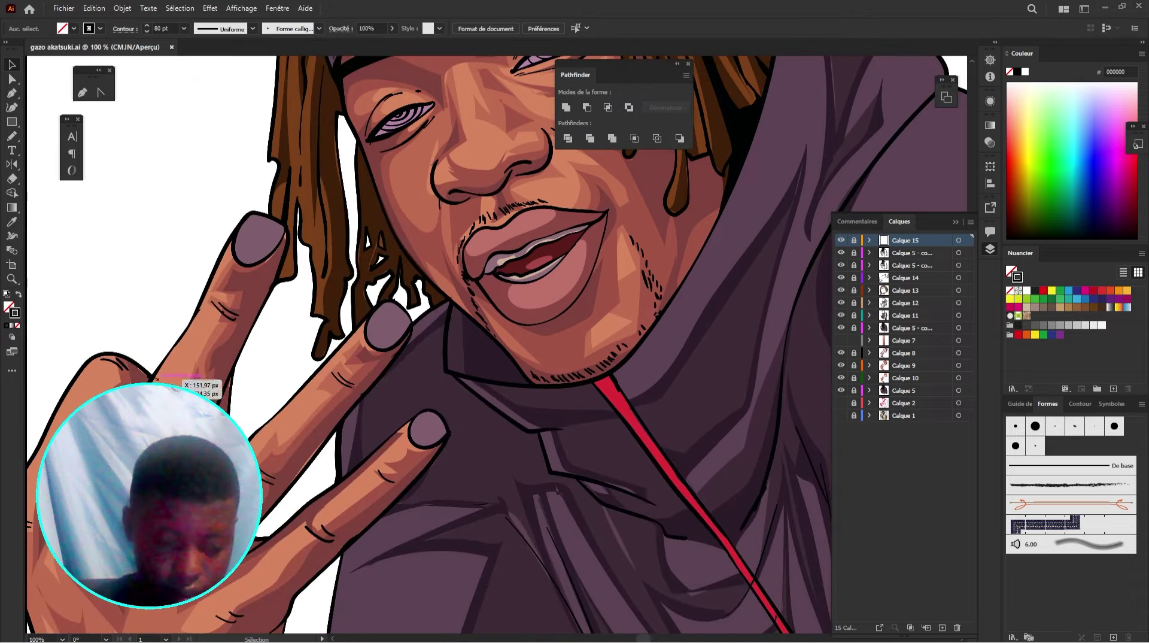
left_click_drag(274, 425, 125, 363)
scroll(448, 302, "down", 3)
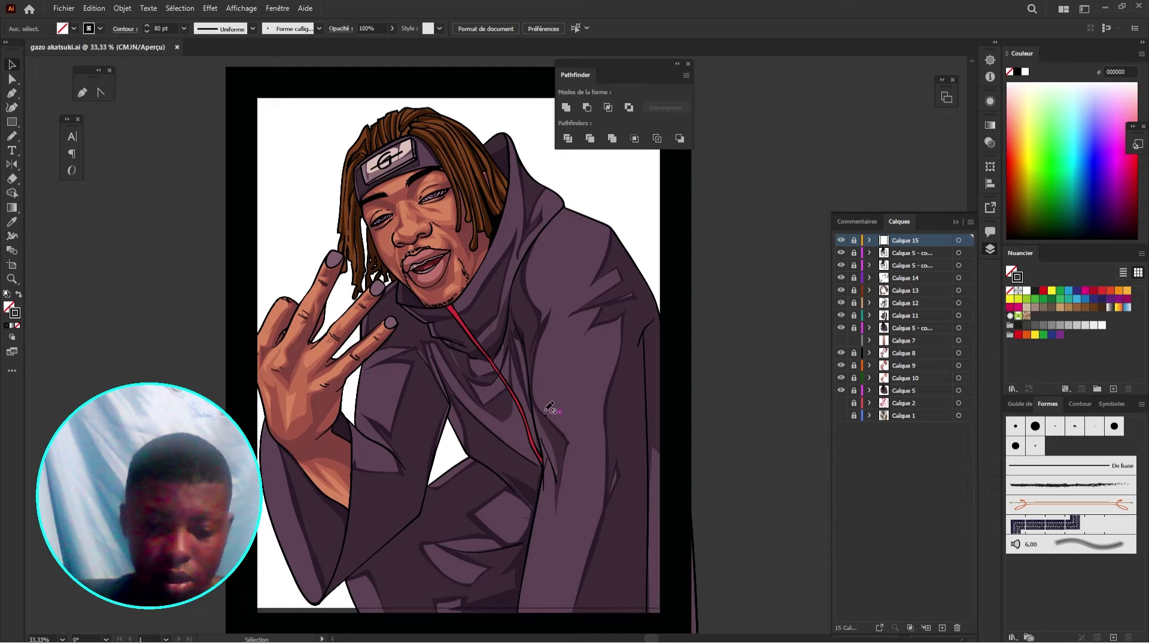
scroll(430, 108, "up", 4)
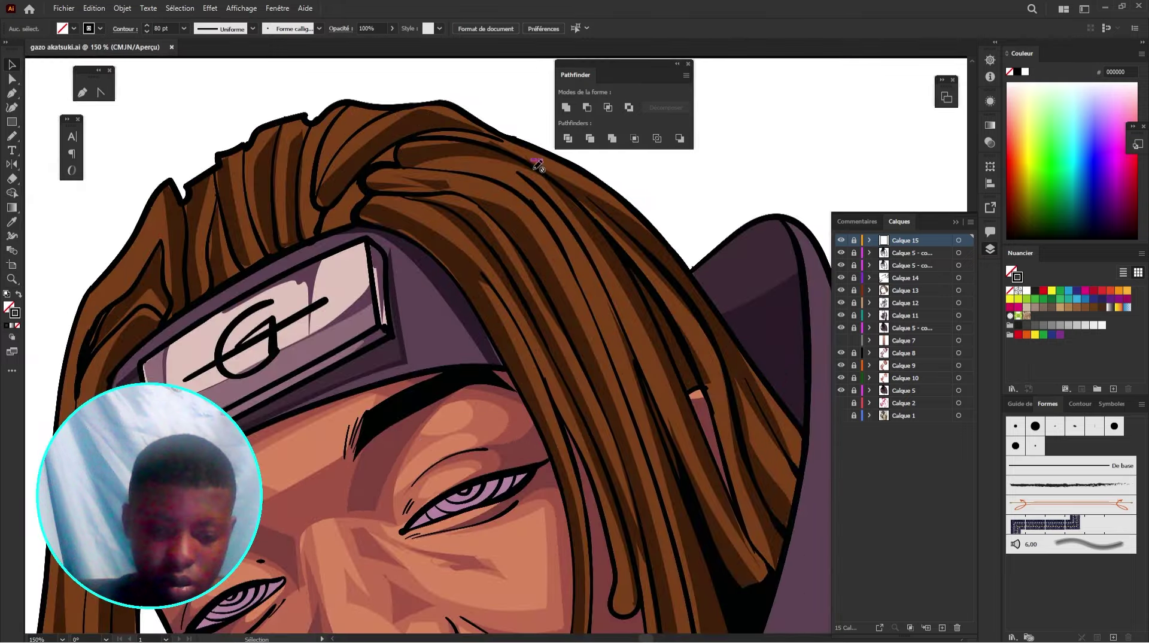
scroll(532, 281, "down", 5)
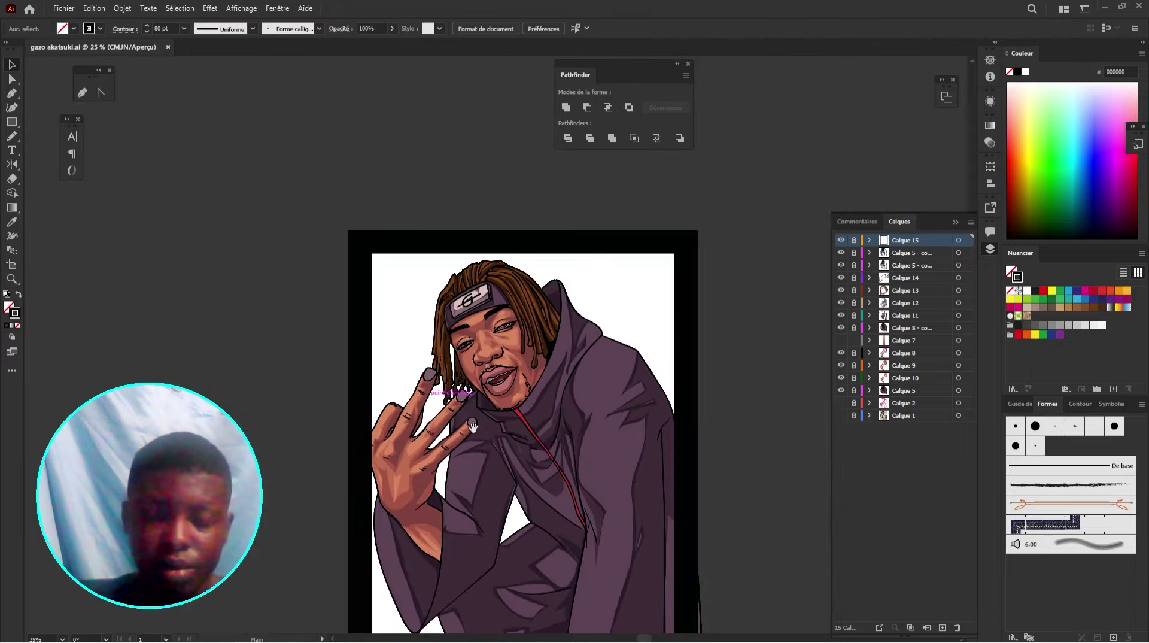
left_click_drag(550, 462, 395, 471)
scroll(443, 311, "up", 1)
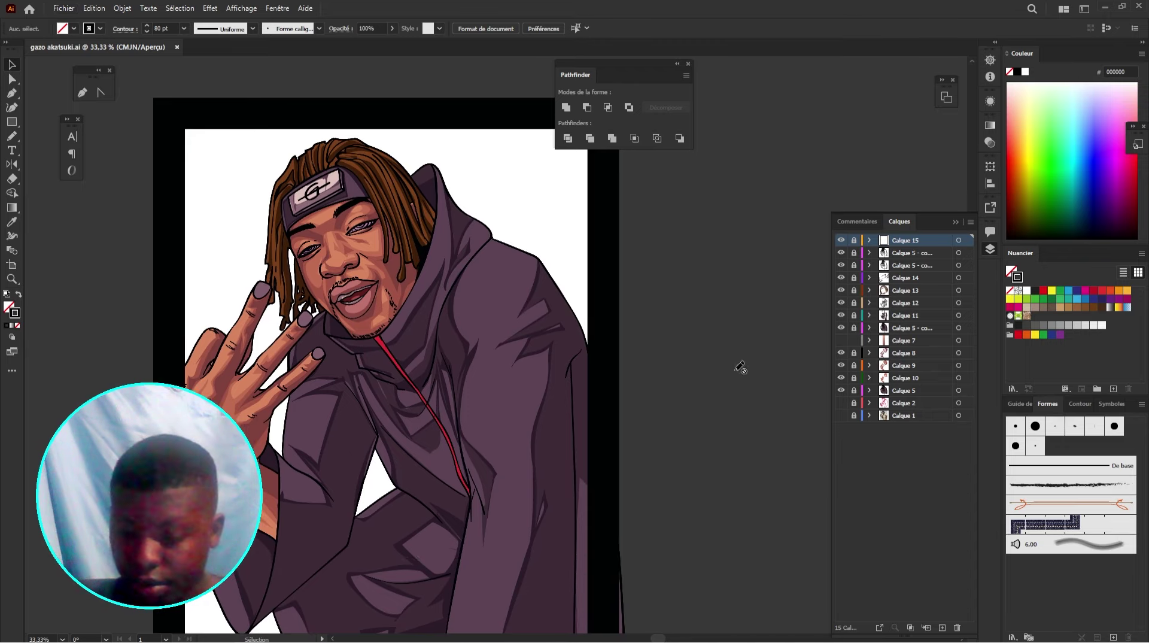
Step: Sample the light skin tone from the hand and create a new layer between Calque 7 and Calque 8
left_click(913, 340)
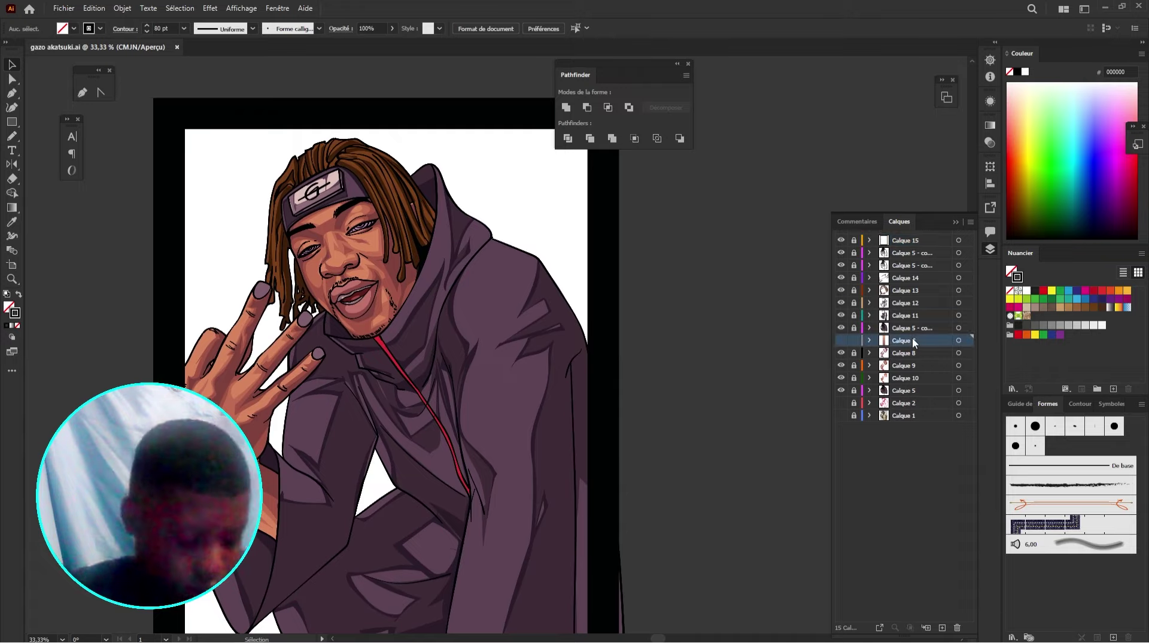
scroll(323, 323, "up", 5)
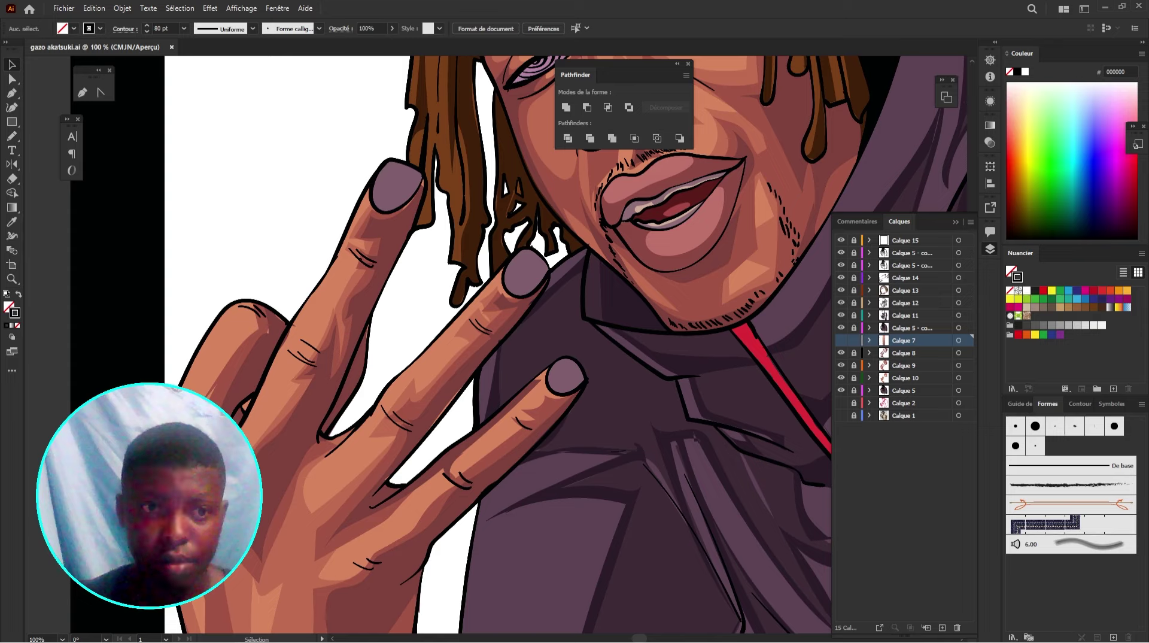
key("i")
left_click(318, 323)
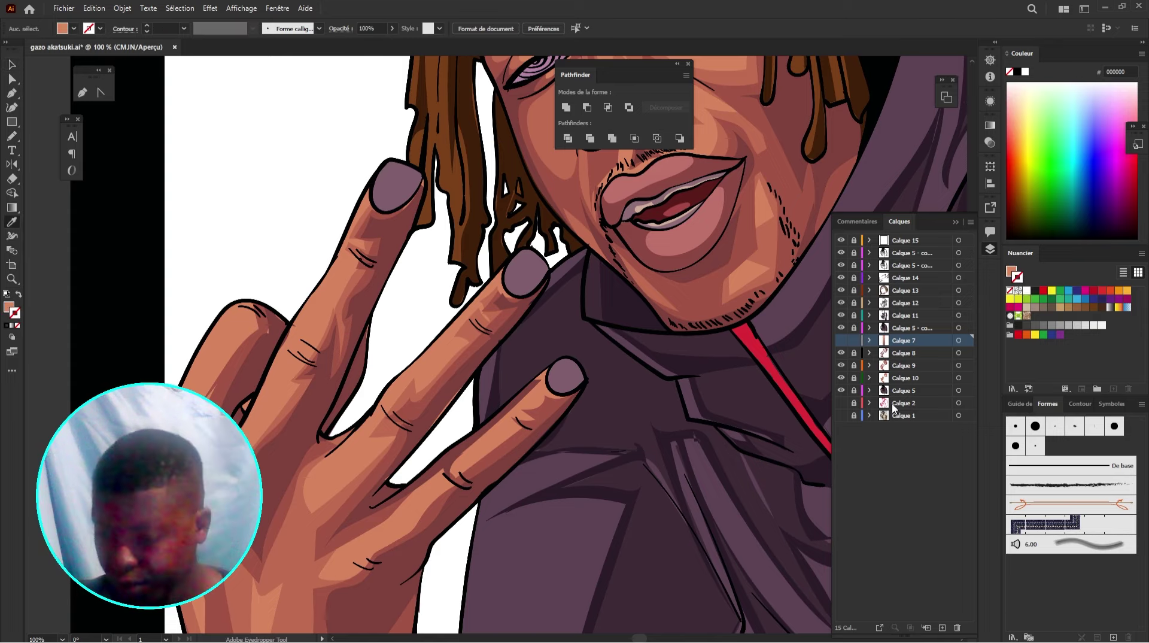
left_click(942, 627)
Step: Choose the Pencil tool and set its fill to the lighter skin highlight colour E2A674
left_click(12, 136)
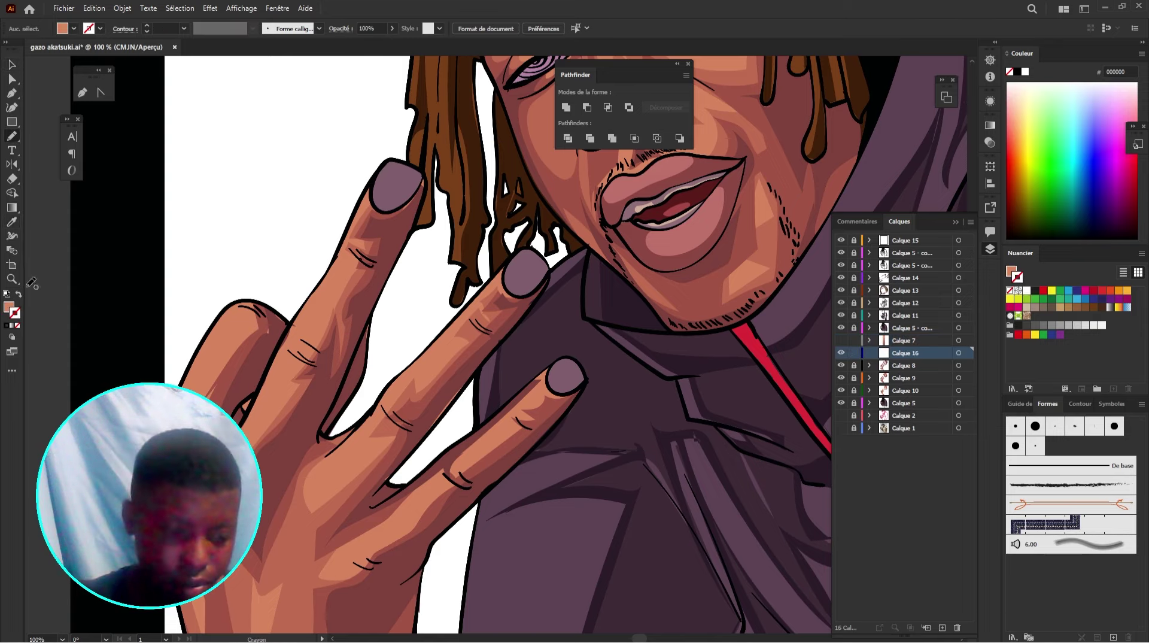
double_click(9, 307)
left_click(663, 261)
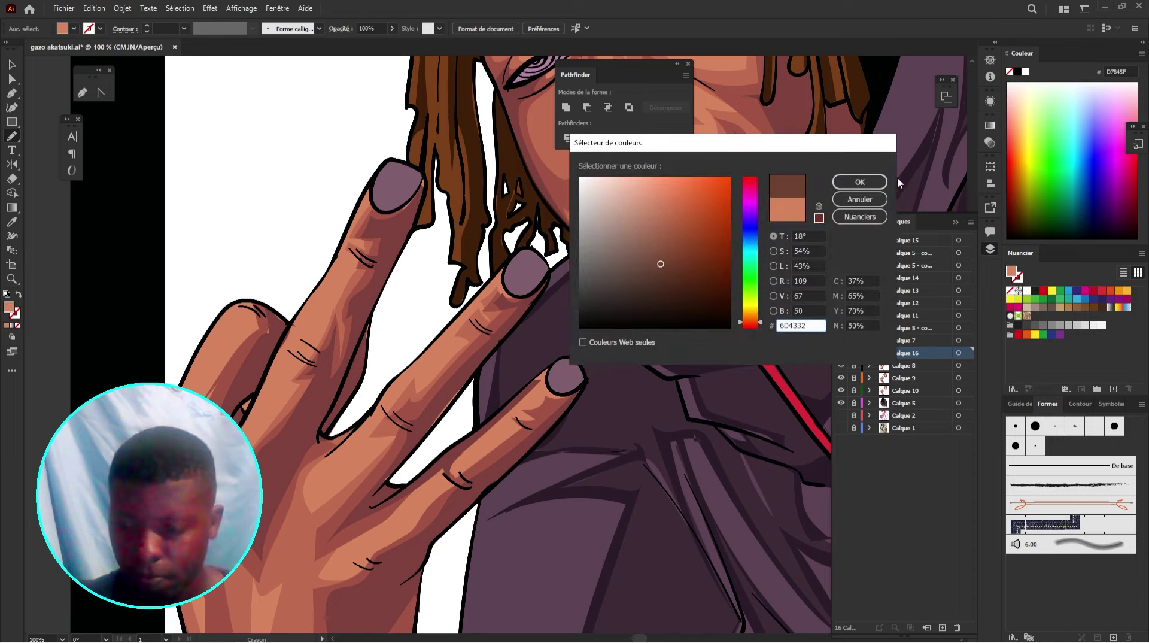
left_click(869, 185)
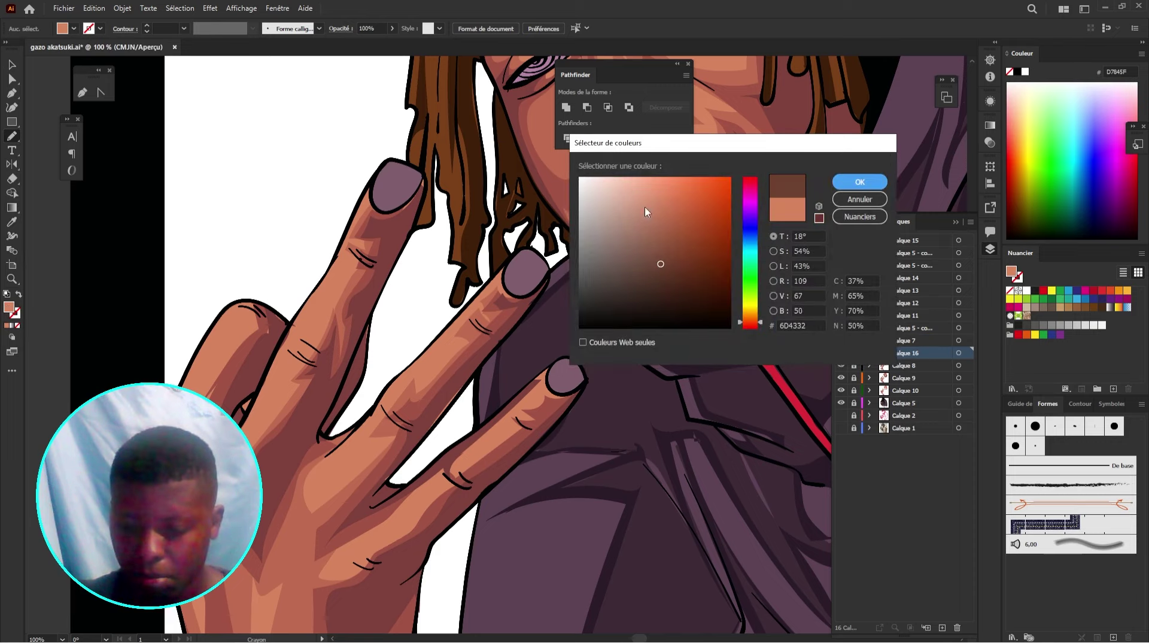
left_click(623, 181)
left_click_drag(623, 181, 628, 181)
left_click_drag(754, 311, 753, 317)
left_click_drag(631, 182, 653, 194)
left_click(859, 182)
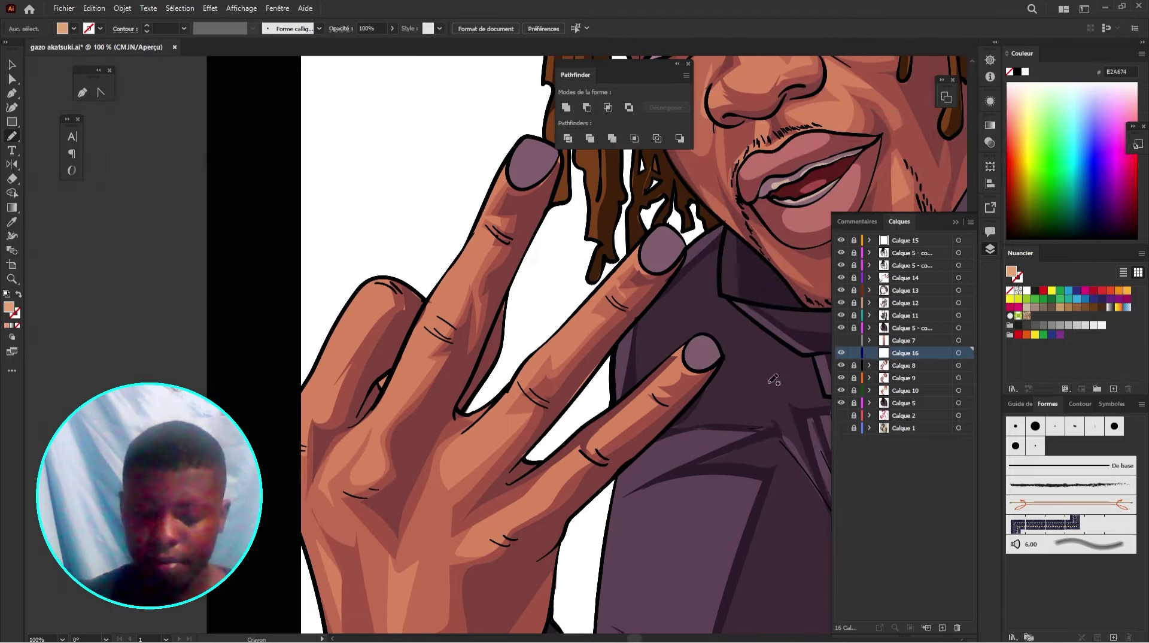
Step: Hide Calque 5, 8, 9, 10 and the frame layer Calque 15, and show the reference photo on Calque 1
scroll(391, 302, "up", 1)
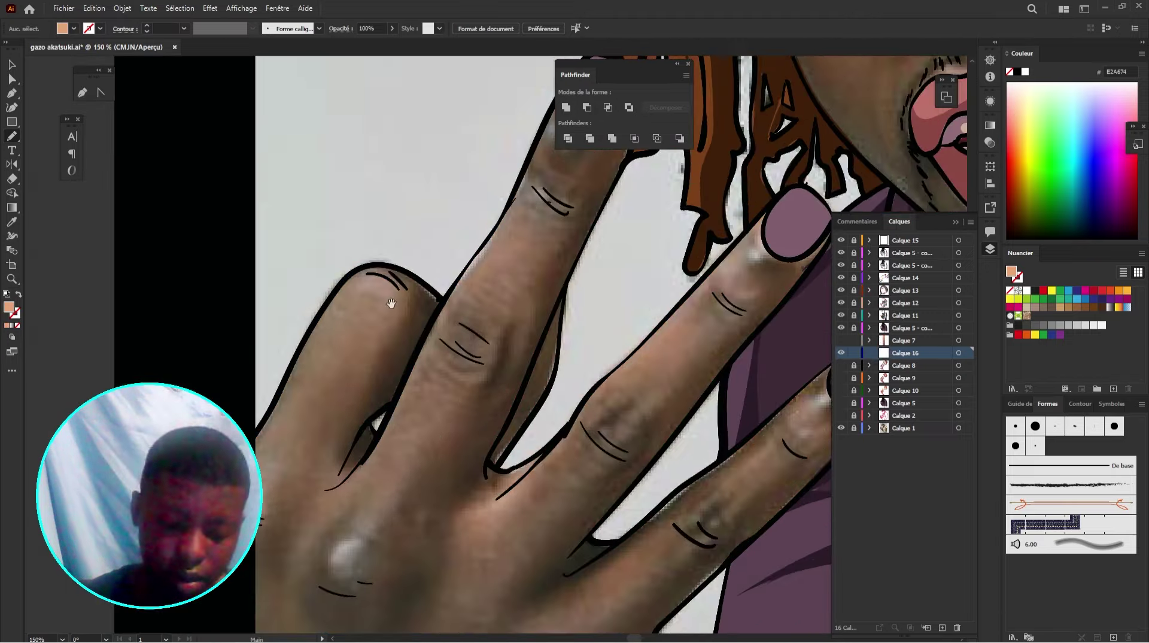
left_click_drag(390, 303, 523, 253)
left_click(841, 240)
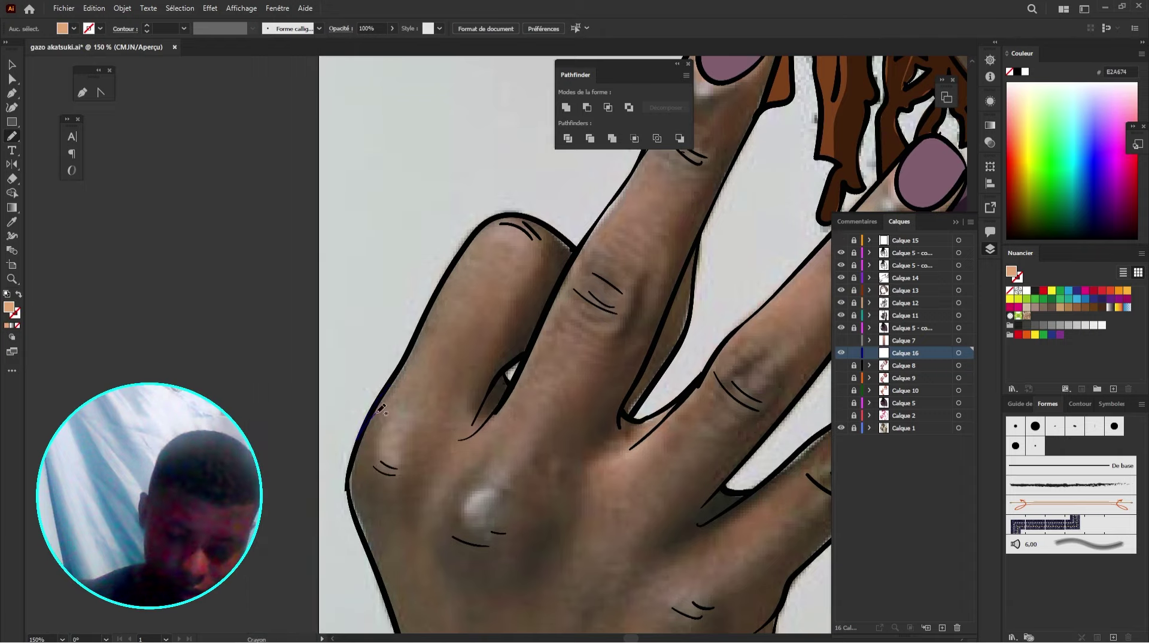
Step: Draw closed highlight shapes along the outer edges of the folded finger and the tallest raised finger, following the photo
mouse_move(381, 408)
left_mouse_down()
mouse_move(408, 430)
mouse_move(424, 374)
mouse_move(502, 239)
left_mouse_up()
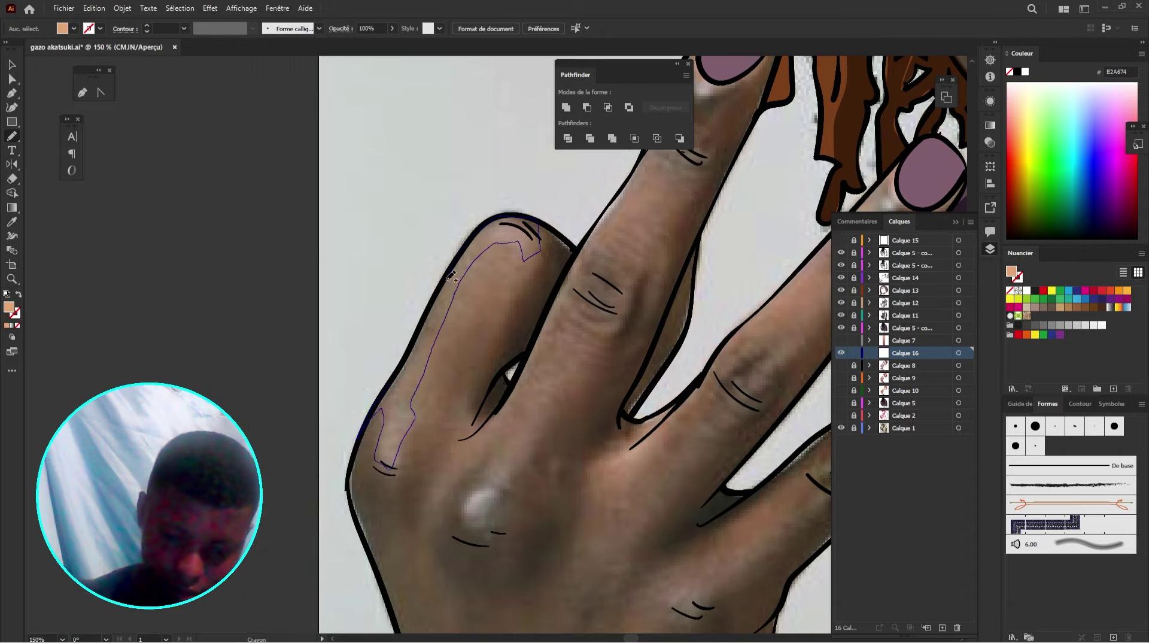
left_click_drag(451, 277, 395, 389)
left_click_drag(624, 220, 421, 395)
left_click_drag(560, 223, 491, 270)
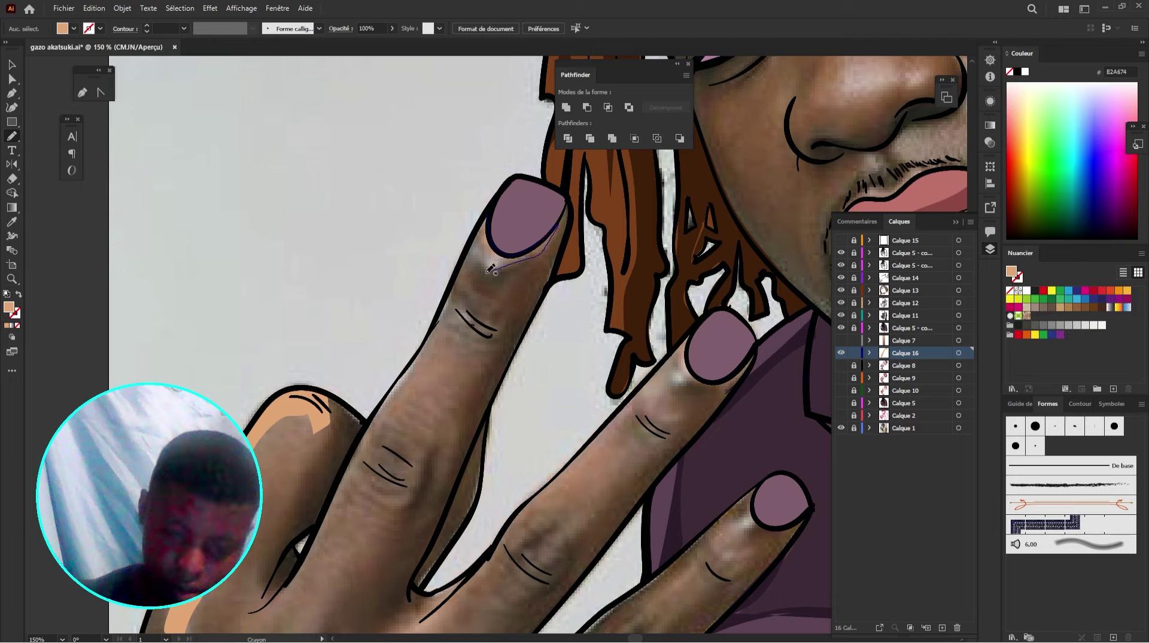
left_click_drag(363, 480, 281, 602)
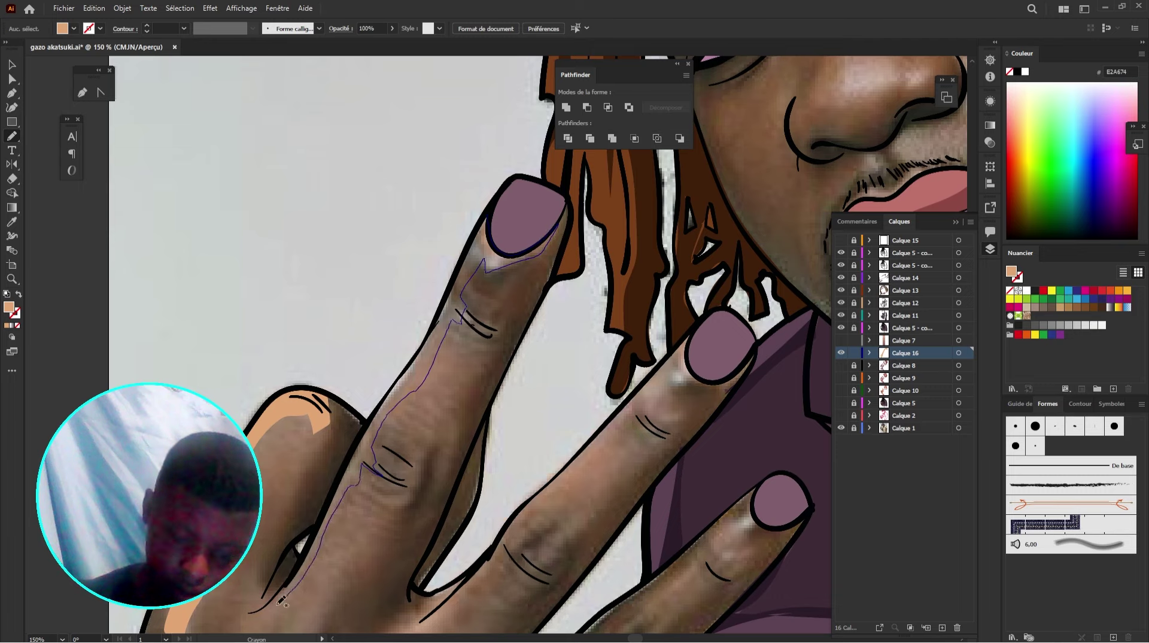
left_click_drag(424, 351, 486, 236)
Step: Draw highlight shapes along the upper edges of the other two raised fingers and over the bright knuckle on the hand
mouse_move(566, 430)
left_mouse_down()
mouse_move(518, 283)
mouse_move(460, 410)
mouse_move(344, 504)
left_mouse_up()
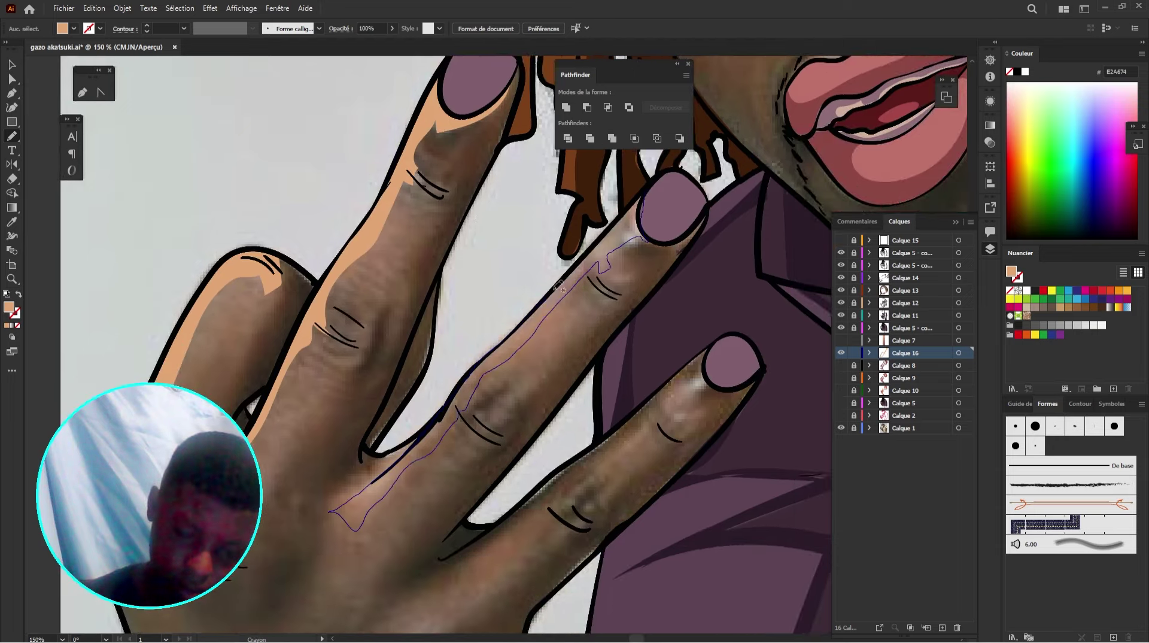
left_click_drag(555, 290, 643, 204)
left_click_drag(648, 318, 564, 234)
mouse_move(584, 329)
left_mouse_down()
mouse_move(413, 497)
mouse_move(473, 413)
mouse_move(617, 296)
left_mouse_up()
mouse_move(486, 429)
left_mouse_down()
mouse_move(564, 315)
mouse_move(614, 386)
left_mouse_up()
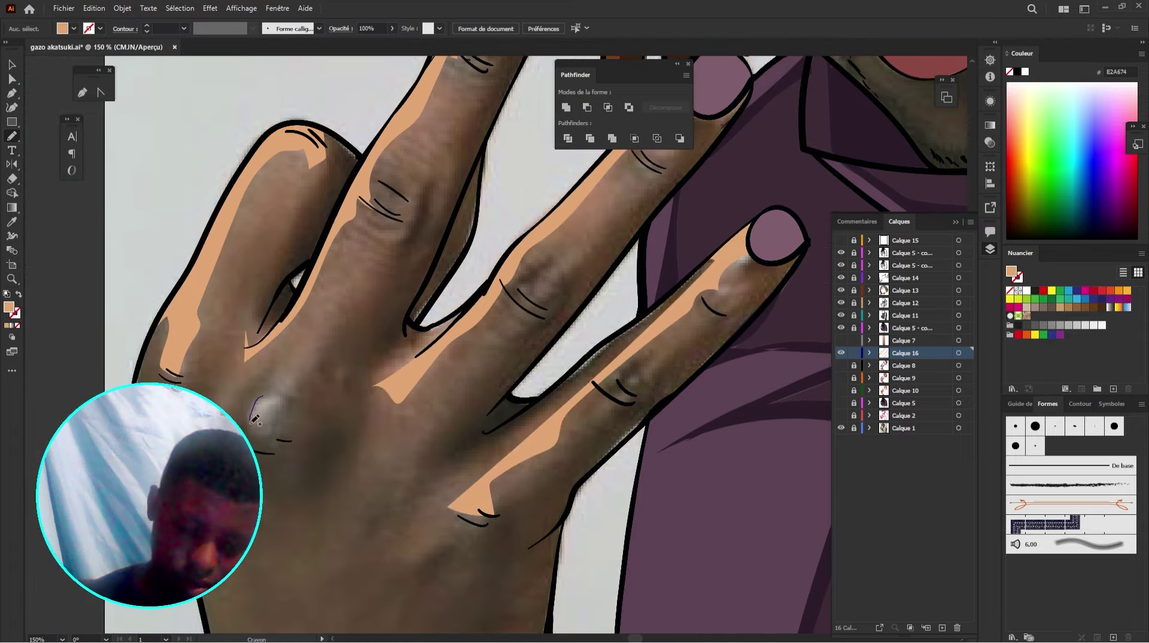
mouse_move(279, 402)
left_mouse_down()
mouse_move(261, 401)
mouse_move(277, 402)
left_mouse_up()
Step: Draw highlight shapes on the tip of the nose and on the forehead just below the headband
mouse_move(614, 195)
left_mouse_down()
mouse_move(439, 426)
mouse_move(383, 527)
left_mouse_up()
left_click_drag(648, 156, 496, 397)
mouse_move(474, 392)
left_mouse_down()
mouse_move(511, 401)
mouse_move(513, 385)
mouse_move(479, 372)
left_mouse_up()
left_click_drag(479, 372, 497, 473)
left_click_drag(389, 303, 521, 246)
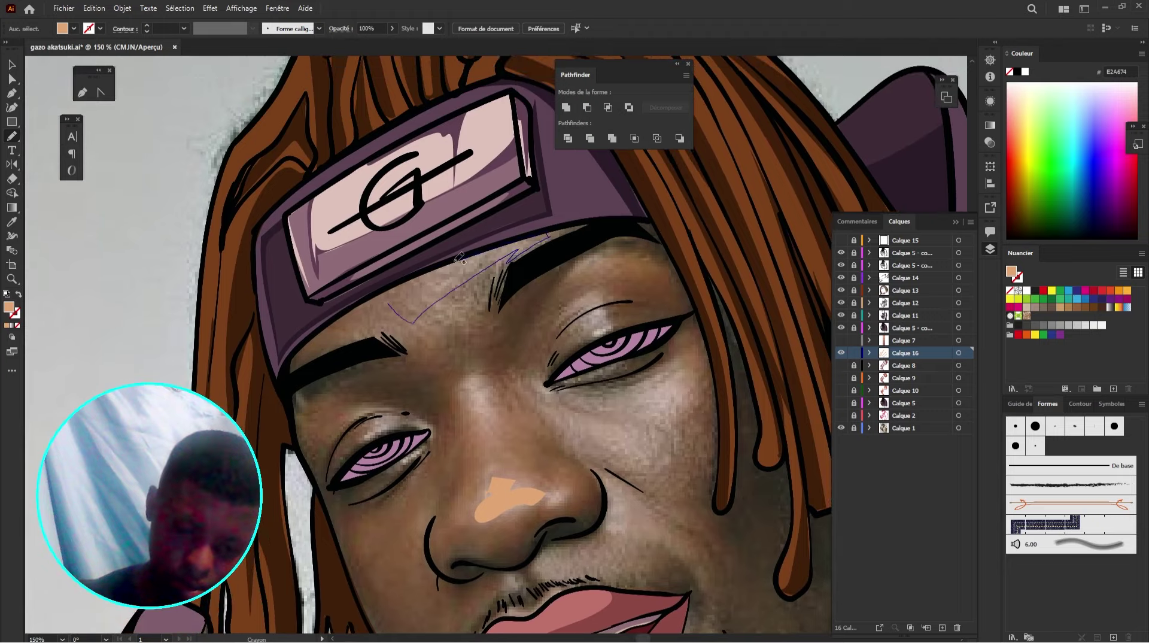
left_click_drag(456, 261, 389, 303)
Step: Draw highlight shapes under the eyebrow, on the eyelid, on the nose bridge and across the cheek
mouse_move(610, 274)
left_mouse_down()
mouse_move(536, 265)
mouse_move(553, 256)
left_mouse_up()
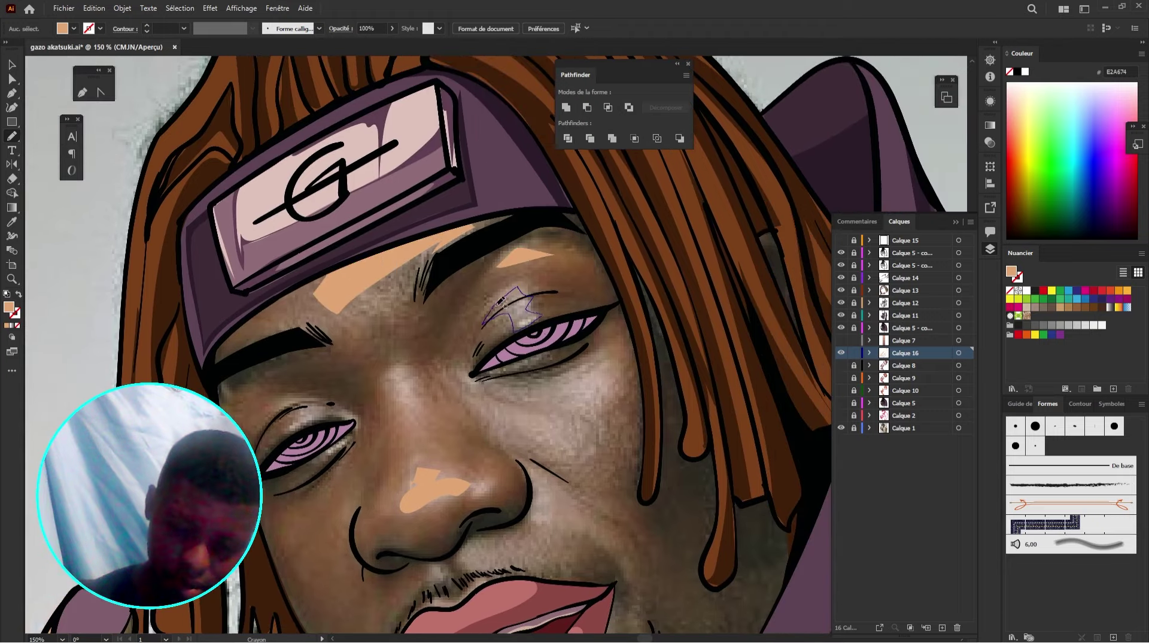
left_click_drag(497, 305, 483, 323)
left_click_drag(527, 383, 502, 340)
mouse_move(494, 349)
left_mouse_down()
mouse_move(536, 338)
mouse_move(494, 348)
left_mouse_up()
mouse_move(479, 375)
left_mouse_down()
mouse_move(520, 377)
mouse_move(480, 376)
mouse_move(483, 291)
left_mouse_up()
left_click_drag(486, 401, 544, 411)
mouse_move(565, 366)
left_mouse_down()
mouse_move(480, 387)
mouse_move(466, 436)
mouse_move(571, 491)
left_mouse_up()
mouse_move(359, 383)
left_mouse_down()
mouse_move(371, 400)
mouse_move(360, 383)
left_mouse_up()
left_click_drag(643, 452, 402, 318)
Step: Lock Calque 16 and create a new layer directly above Calque 14
key("z")
left_click_drag(568, 431, 482, 469)
left_click_drag(664, 604, 515, 257)
left_click_drag(470, 449, 621, 487)
left_click(854, 353)
left_click_drag(723, 109, 714, 403)
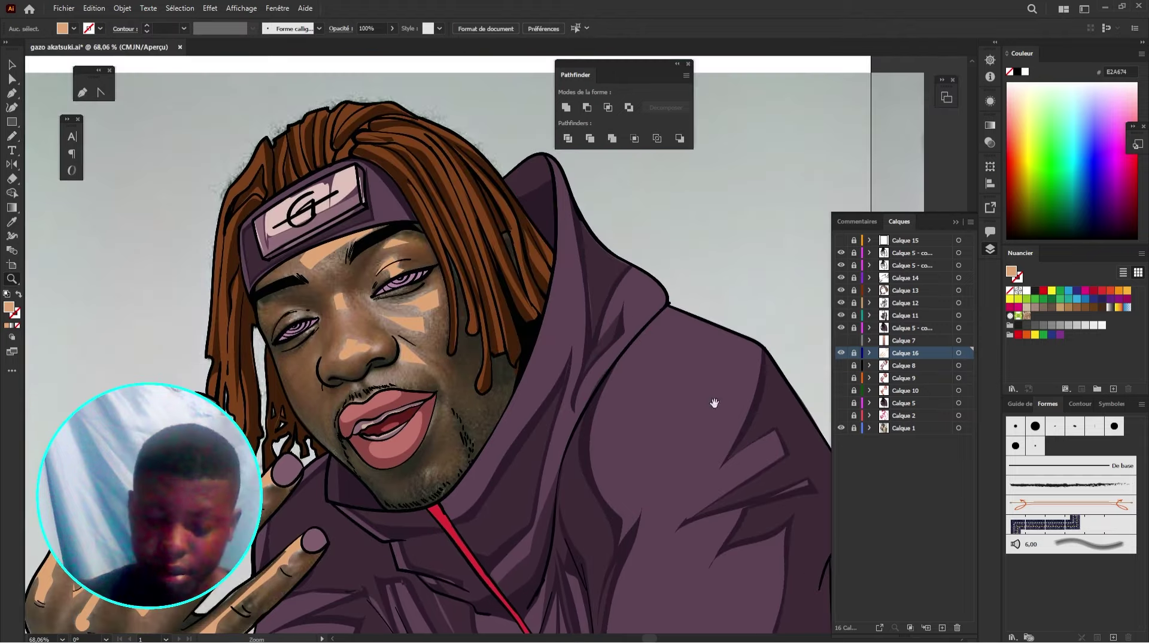
left_click(916, 265)
left_click(915, 278)
left_click(942, 627)
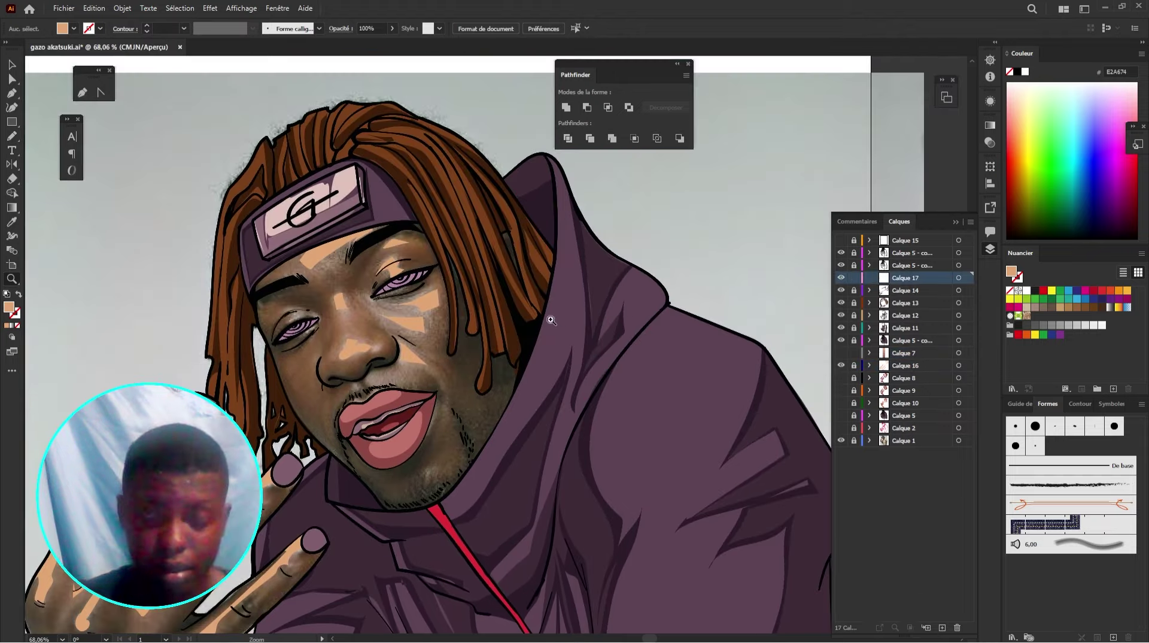
Step: Sample the dark brown of the hair and set the Pencil fill to the darker brown 28160A
left_click_drag(502, 283, 635, 231)
key("i")
left_click(491, 320)
key("n")
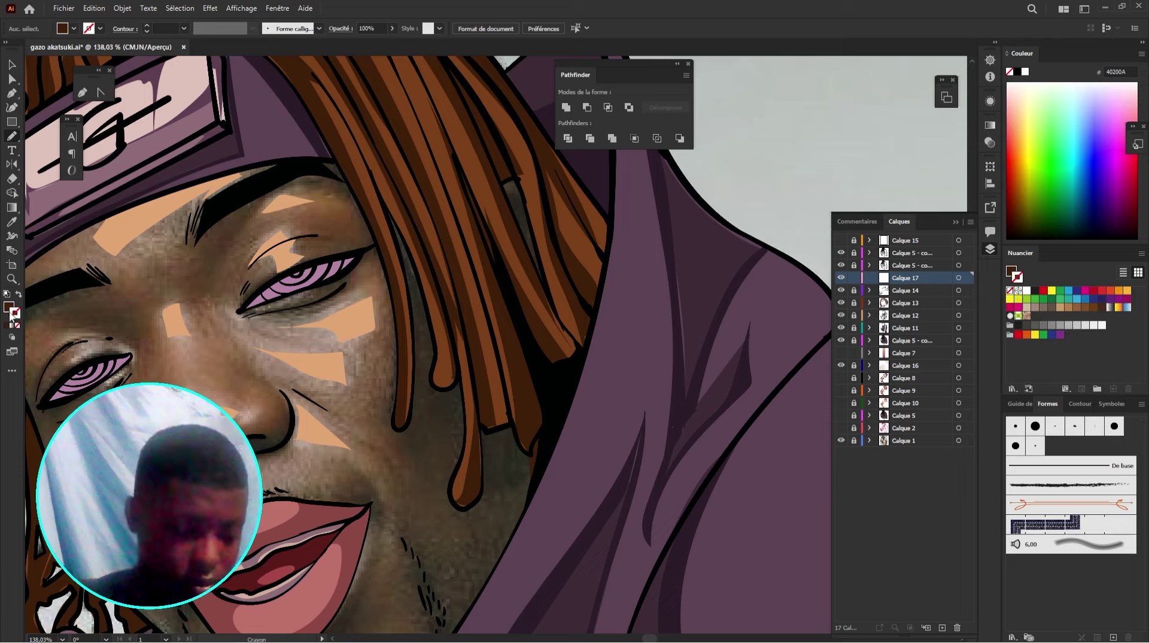
double_click(10, 308)
left_click(858, 182)
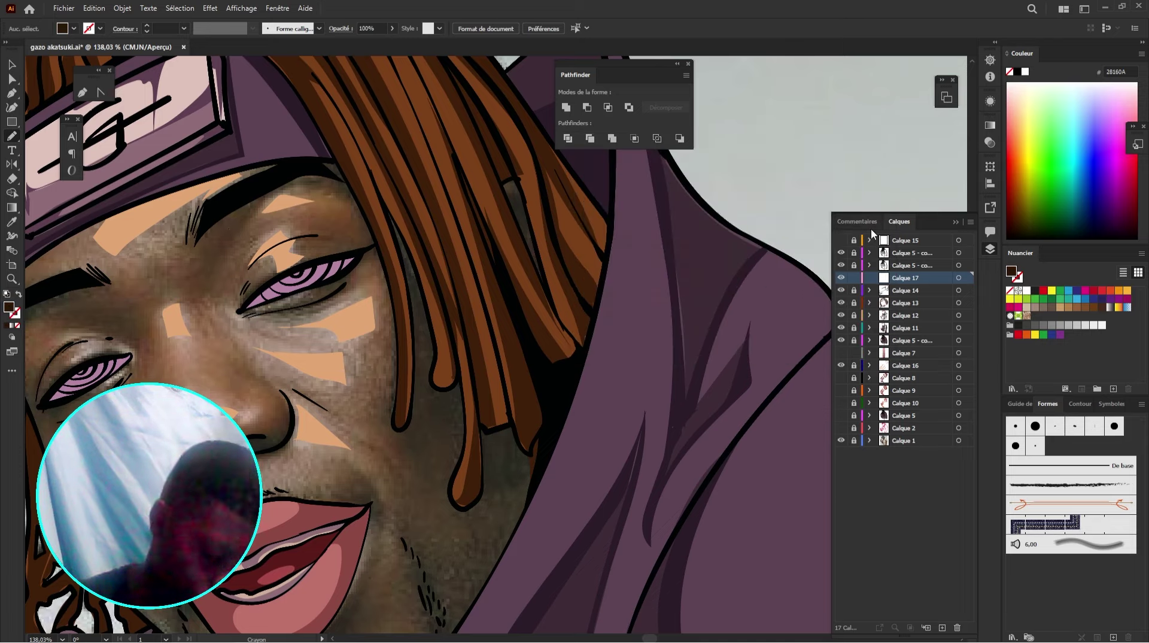
Step: Draw dark brown shadow shapes on the hair strands hanging between the face and the hood
scroll(607, 272, "up", 5)
mouse_move(327, 247)
left_mouse_down()
mouse_move(437, 307)
mouse_move(327, 249)
left_mouse_up()
mouse_move(447, 332)
left_mouse_down()
mouse_move(396, 214)
mouse_move(478, 391)
mouse_move(490, 557)
mouse_move(488, 422)
mouse_move(417, 247)
mouse_move(389, 213)
left_mouse_up()
mouse_move(373, 131)
left_mouse_down()
mouse_move(528, 352)
mouse_move(486, 254)
mouse_move(390, 133)
mouse_move(608, 236)
mouse_move(686, 388)
mouse_move(487, 131)
mouse_move(437, 107)
left_mouse_up()
Step: Draw thin dark brown shadow shapes on the hair locks above the headband
mouse_move(434, 121)
left_mouse_down()
mouse_move(707, 379)
mouse_move(764, 372)
left_mouse_up()
mouse_move(573, 396)
left_mouse_down()
mouse_move(576, 370)
mouse_move(653, 313)
mouse_move(669, 307)
mouse_move(730, 334)
mouse_move(591, 391)
left_mouse_up()
mouse_move(549, 313)
left_mouse_down()
mouse_move(519, 394)
mouse_move(534, 420)
mouse_move(549, 315)
left_mouse_up()
mouse_move(509, 349)
left_mouse_down()
mouse_move(516, 452)
mouse_move(509, 350)
left_mouse_up()
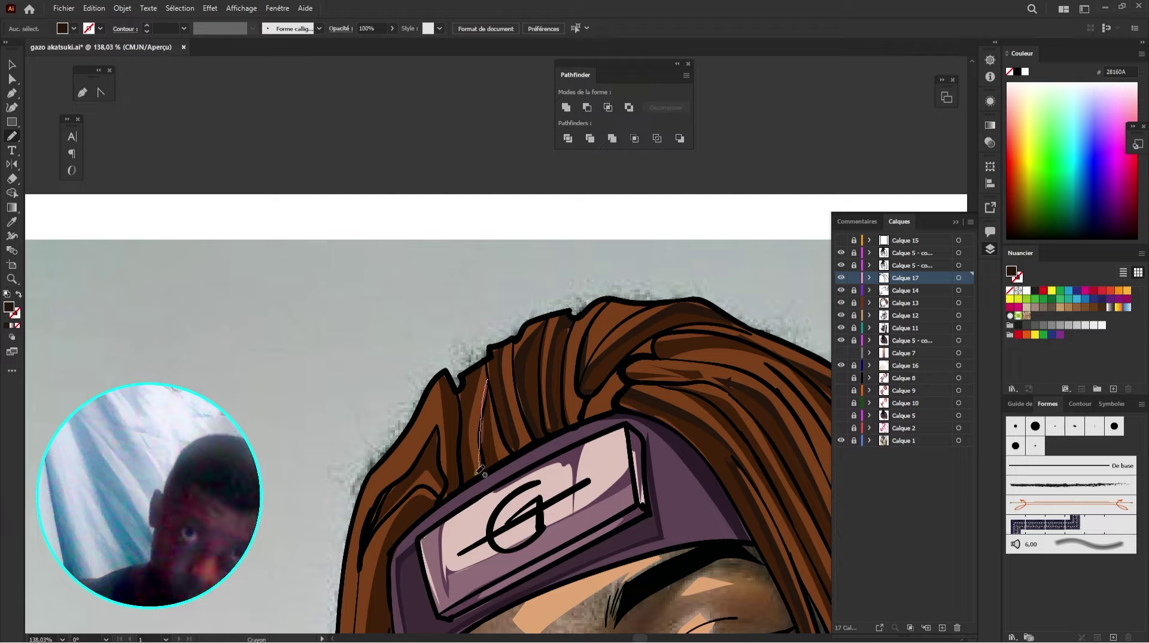
left_click_drag(477, 472, 475, 477)
mouse_move(478, 476)
left_mouse_down()
mouse_move(526, 418)
mouse_move(527, 293)
left_mouse_up()
mouse_move(482, 187)
left_mouse_down()
mouse_move(498, 290)
mouse_move(484, 187)
left_mouse_up()
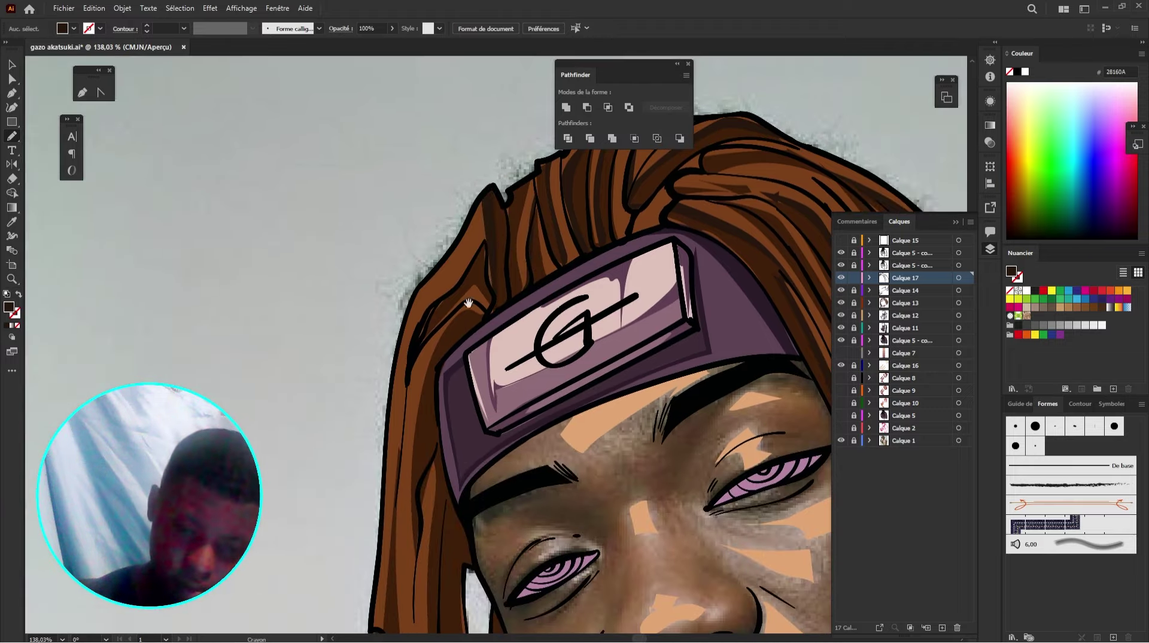
Step: Hide the reference photo on Calque 1 and add dark shadow shapes to the strands hanging near the raised fingers
mouse_move(469, 304)
left_mouse_down()
mouse_move(491, 233)
mouse_move(494, 246)
mouse_move(546, 198)
mouse_move(492, 285)
mouse_move(488, 565)
mouse_move(499, 279)
mouse_move(564, 195)
left_mouse_up()
left_click(841, 440)
mouse_move(509, 351)
left_mouse_down()
mouse_move(473, 178)
mouse_move(469, 404)
mouse_move(477, 164)
mouse_move(501, 476)
left_mouse_up()
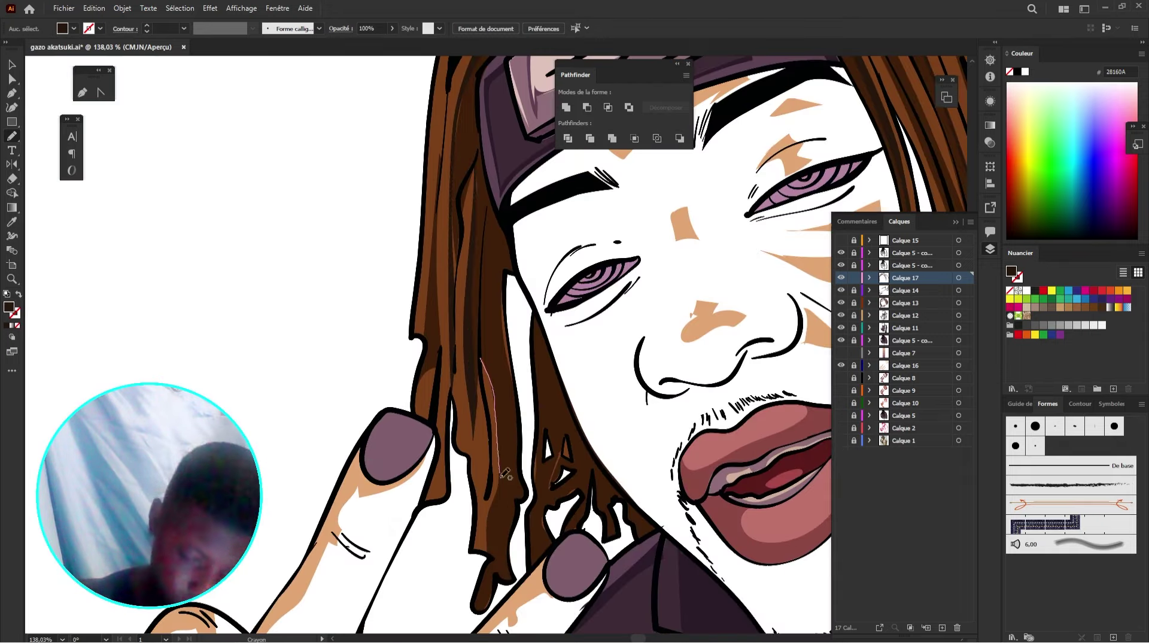
left_click_drag(500, 555, 486, 338)
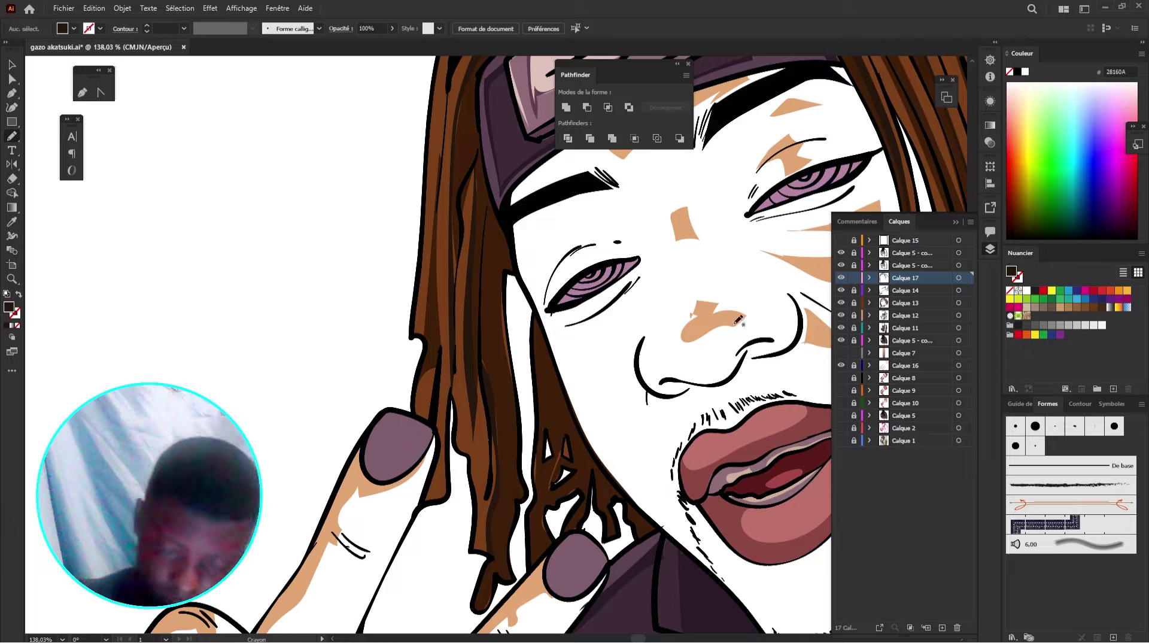
Step: Shade the remaining hair strands toward the hood with dark brown shapes, undoing the last one, and save the document
left_click_drag(689, 373, 397, 490)
mouse_move(569, 380)
left_mouse_down()
mouse_move(451, 605)
mouse_move(456, 632)
left_mouse_up()
mouse_move(468, 256)
left_mouse_down()
mouse_move(546, 373)
mouse_move(647, 578)
mouse_move(582, 431)
mouse_move(468, 255)
left_mouse_up()
left_click_drag(598, 443, 504, 236)
mouse_move(456, 214)
left_mouse_down()
mouse_move(535, 516)
mouse_move(456, 211)
left_mouse_up()
mouse_move(562, 257)
left_mouse_down()
mouse_move(562, 303)
mouse_move(611, 416)
mouse_move(603, 314)
left_mouse_up()
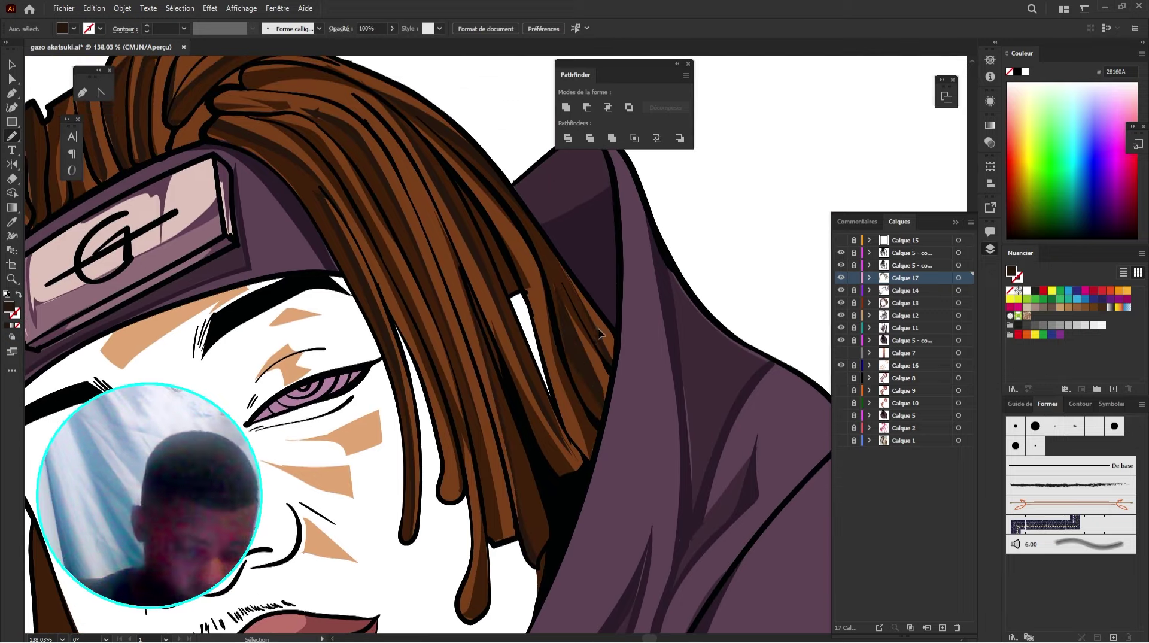
key("ctrl+z")
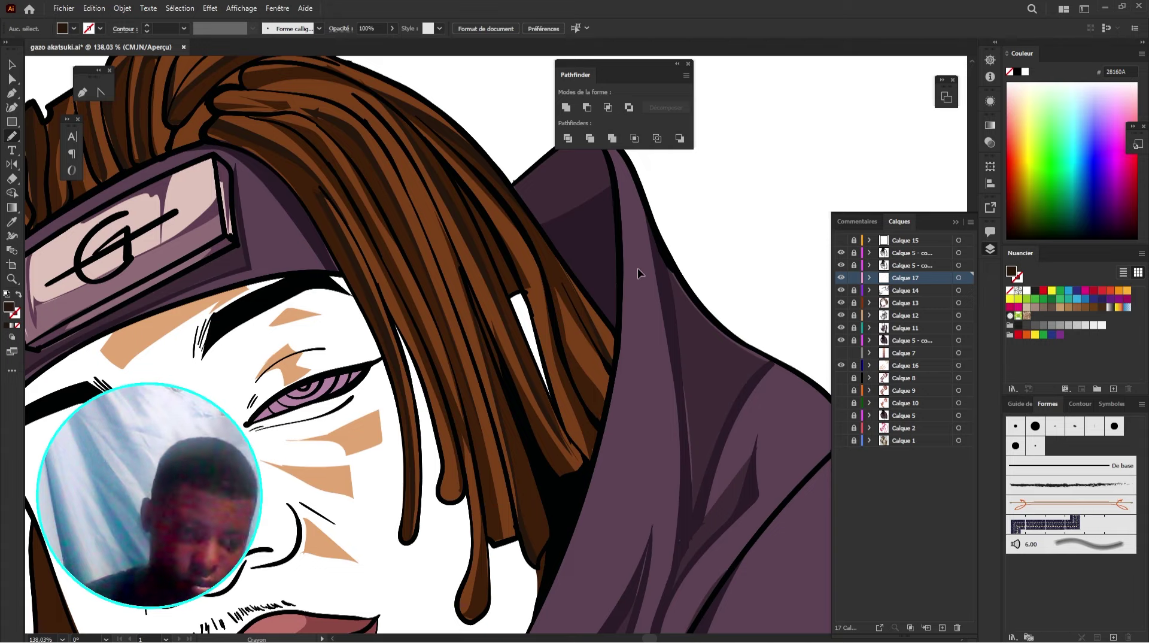
key("ctrl+s")
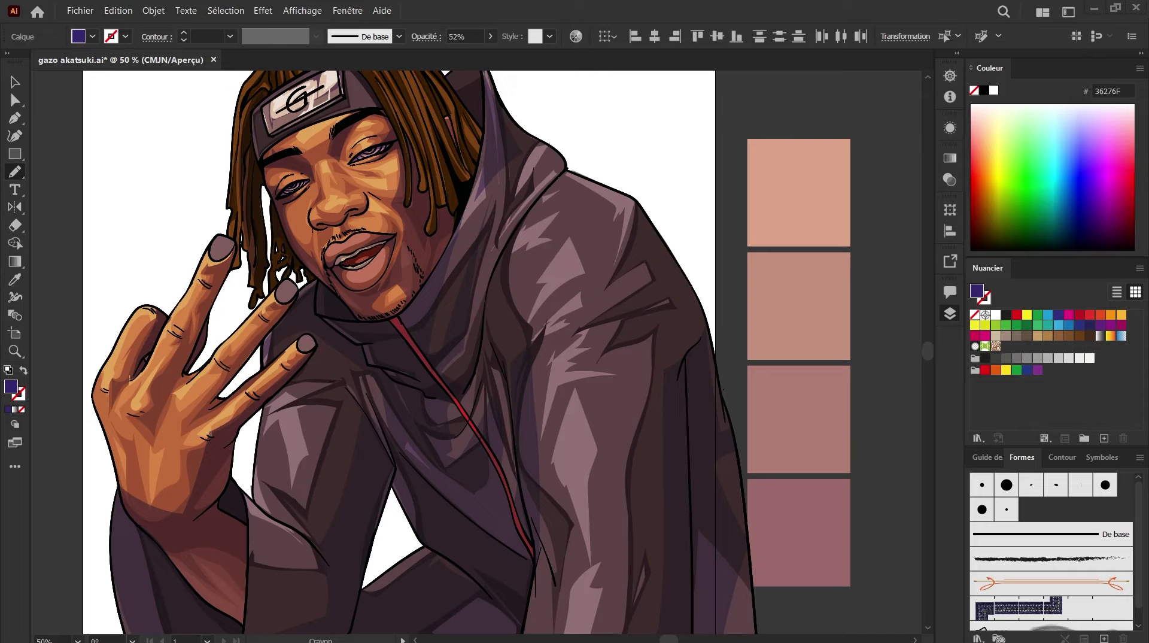
Step: Examine the shaded face, hand and cloak up close, and the portrait as a whole beside its colour swatches
scroll(162, 365, "up", 1)
scroll(359, 281, "up", 1)
left_click_drag(359, 265, 566, 411)
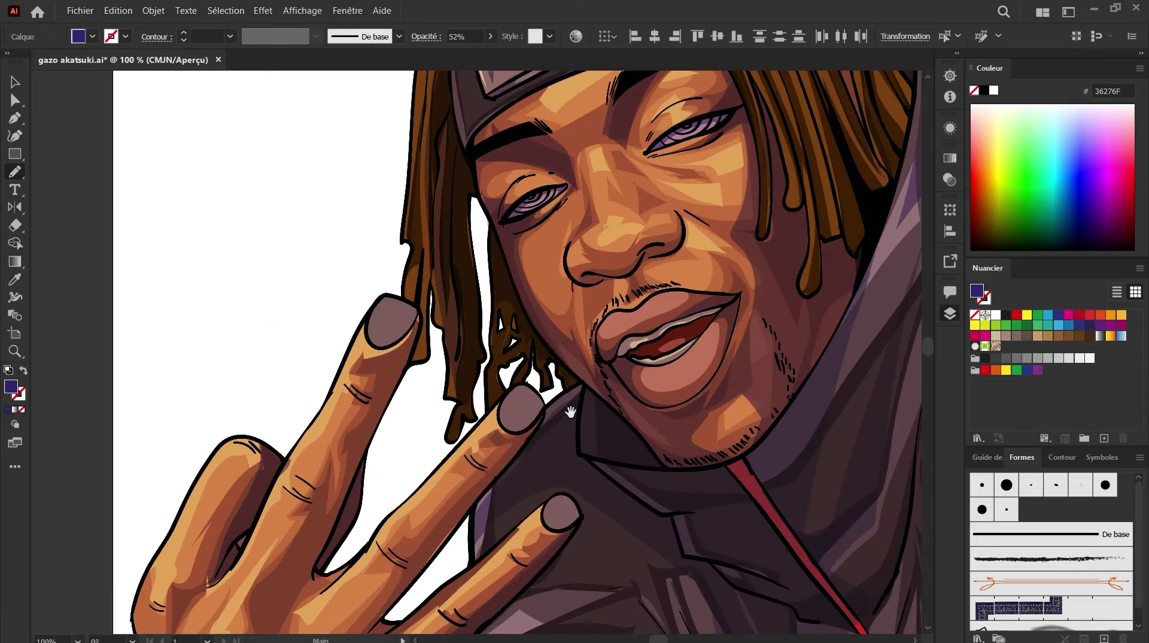
key("ctrl+s")
left_click_drag(398, 299, 371, 341)
mouse_move(455, 395)
left_mouse_down()
mouse_move(443, 334)
mouse_move(530, 353)
mouse_move(488, 362)
left_mouse_up()
left_click_drag(581, 383, 521, 313)
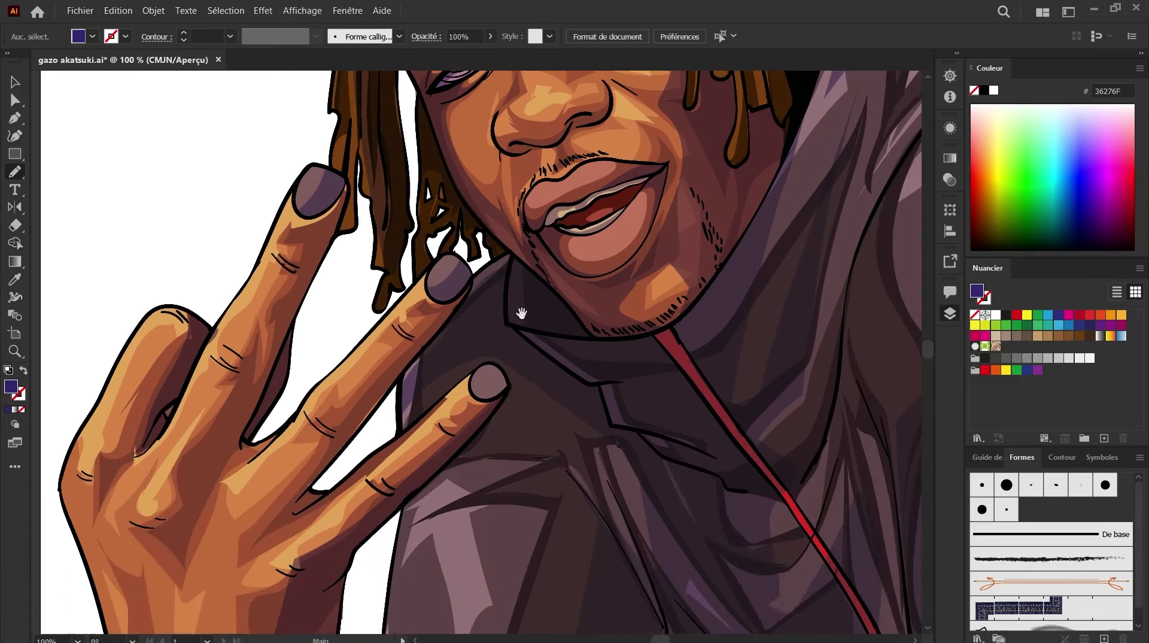
mouse_move(471, 385)
left_mouse_down()
mouse_move(547, 312)
mouse_move(488, 413)
mouse_move(488, 444)
left_mouse_up()
scroll(505, 358, "up", 4)
scroll(455, 317, "down", 3)
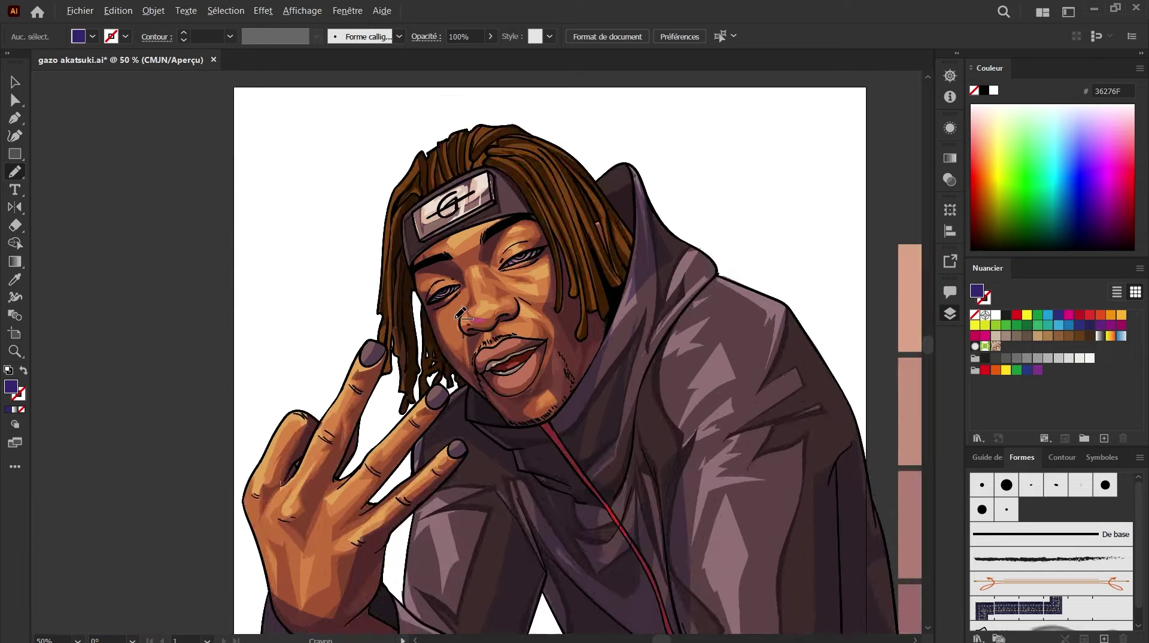
left_click_drag(551, 429, 484, 400)
scroll(472, 319, "left", 1)
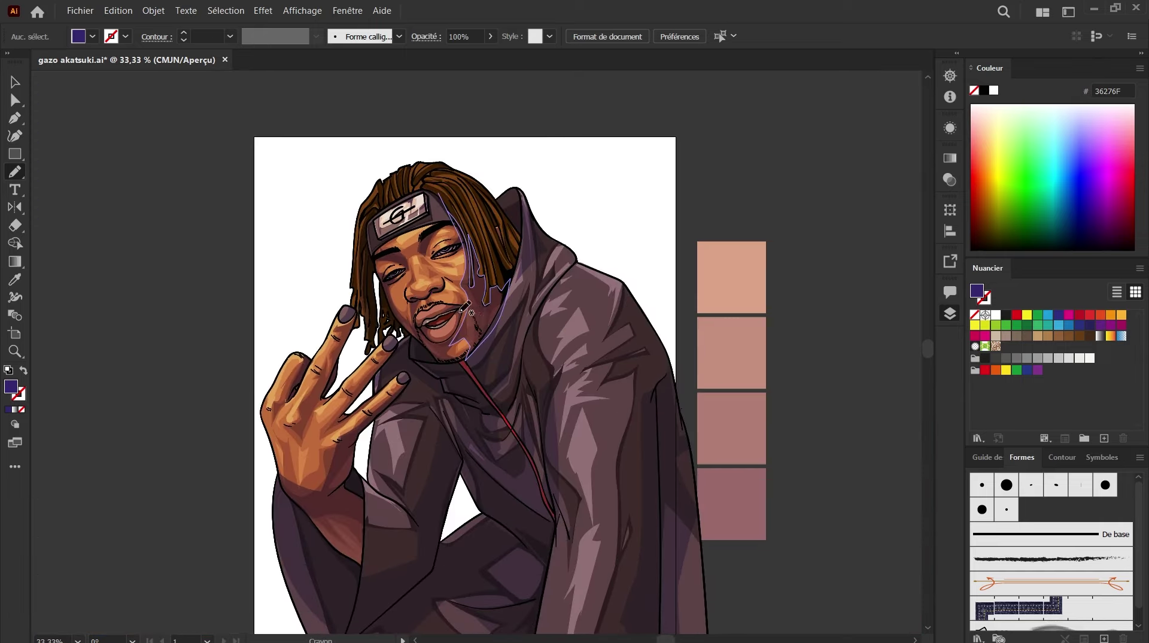
Step: Check the face and cloak shading once more and save the document
scroll(466, 309, "up", 3)
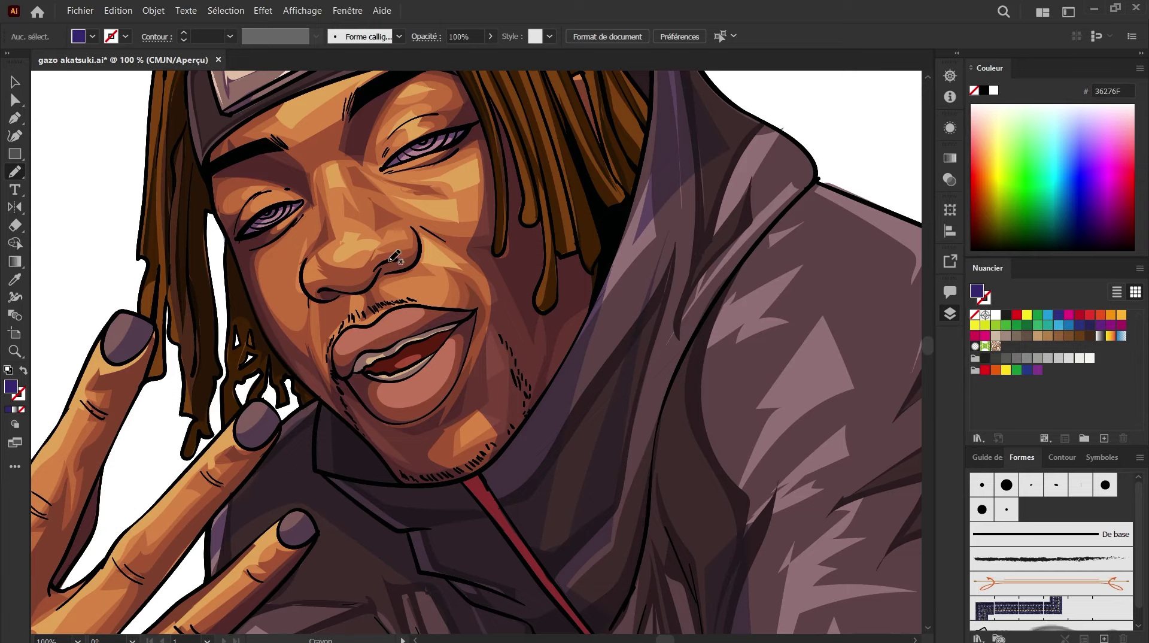
scroll(429, 263, "down", 2)
left_click_drag(546, 367, 526, 255)
key("ctrl+s")
scroll(314, 271, "up", 2)
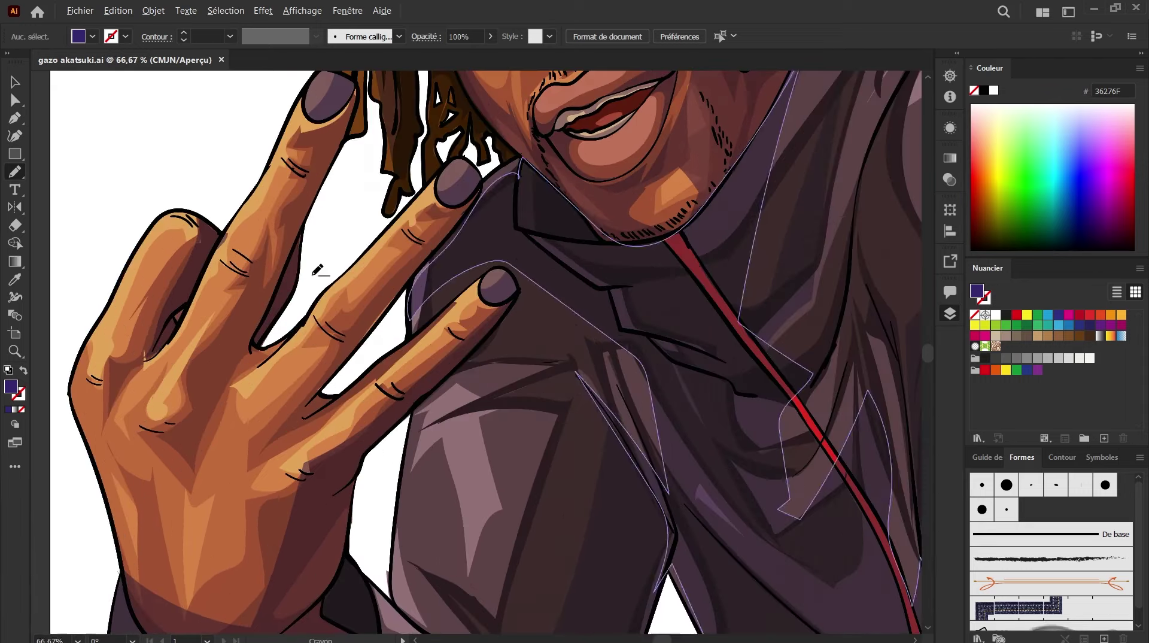
Step: Sample the light skin tone from the tallest finger and lighten the Pencil fill to EDBF8E
left_click_drag(345, 132, 402, 226)
key("i")
left_click(778, 213)
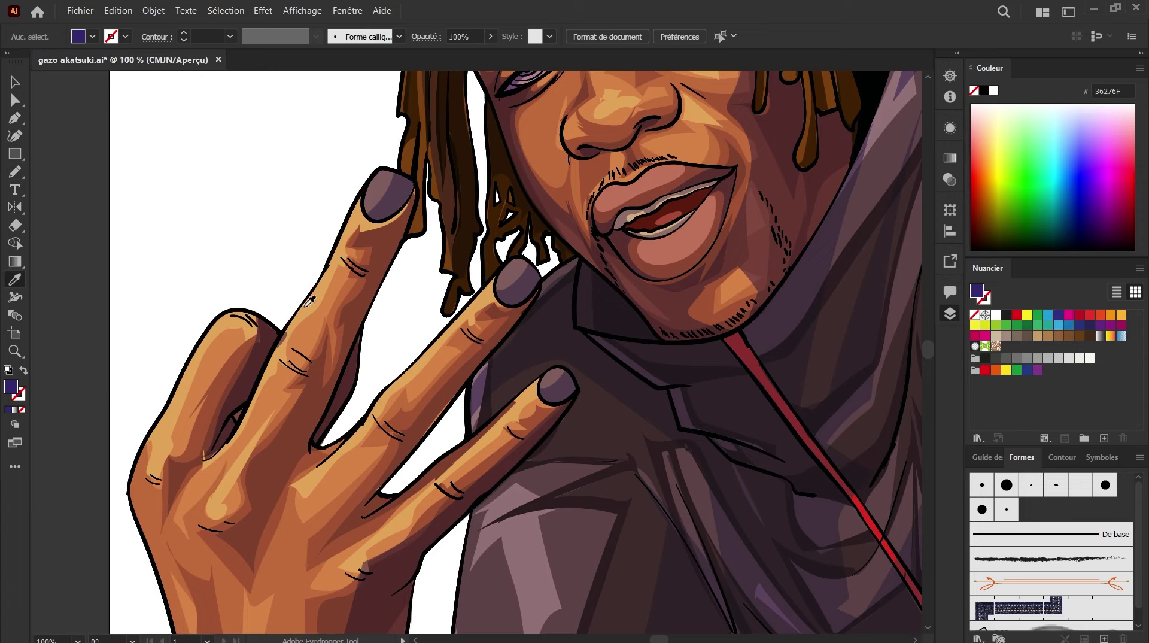
left_click(306, 303)
key("n")
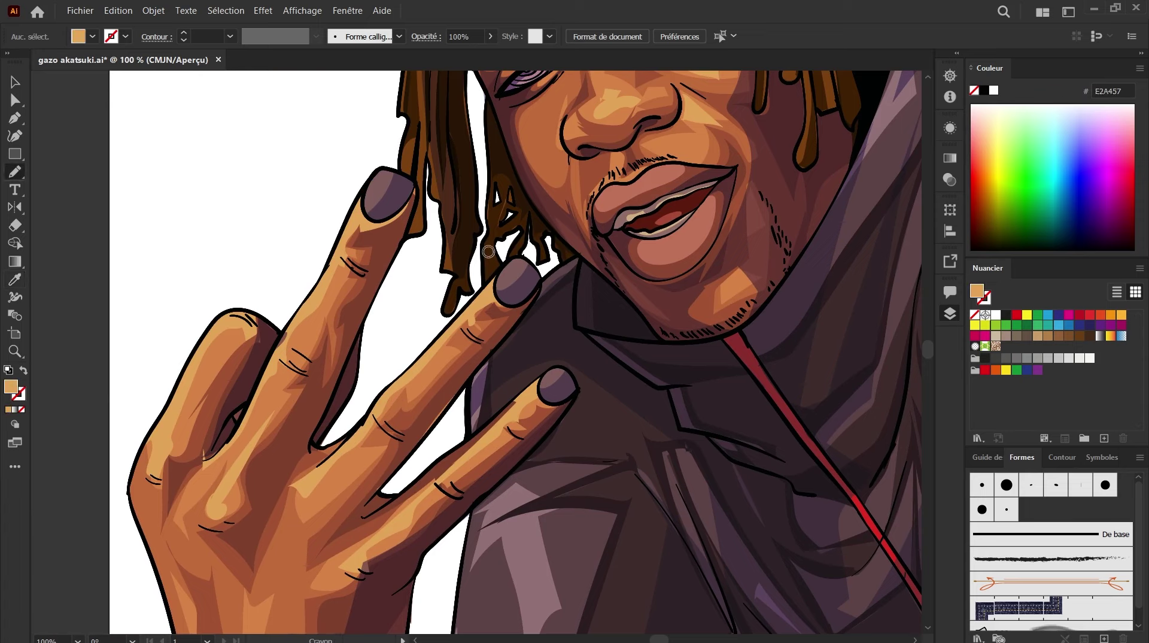
Step: Sample the fingernail colour and lighten the Pencil fill to B7A1A1
key("i")
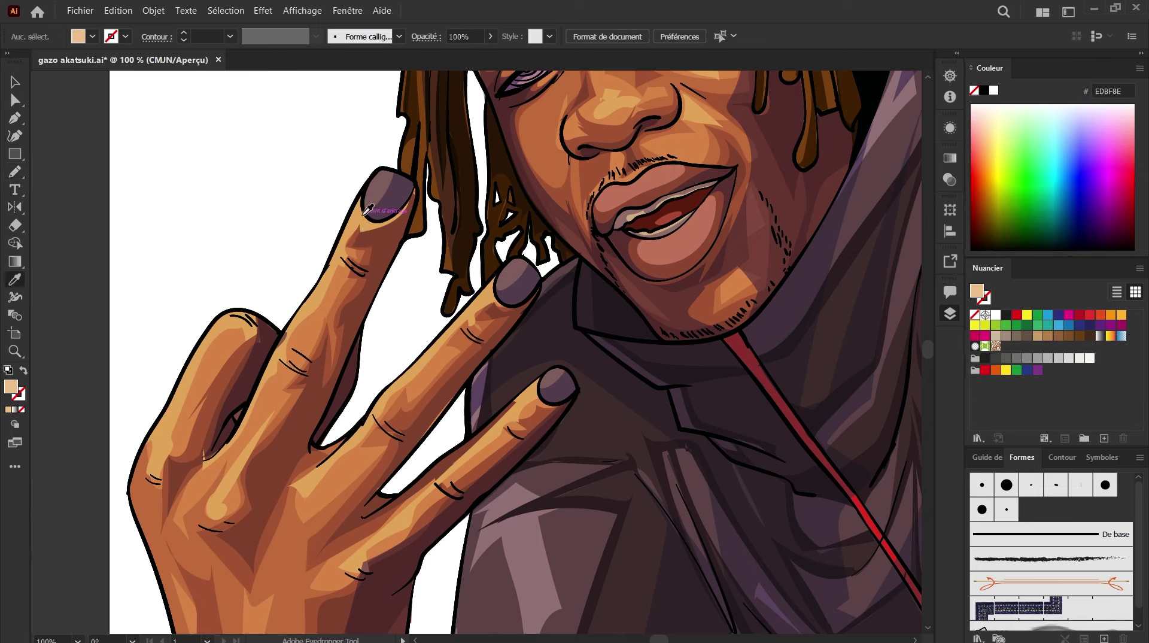
left_click(375, 188)
key("n")
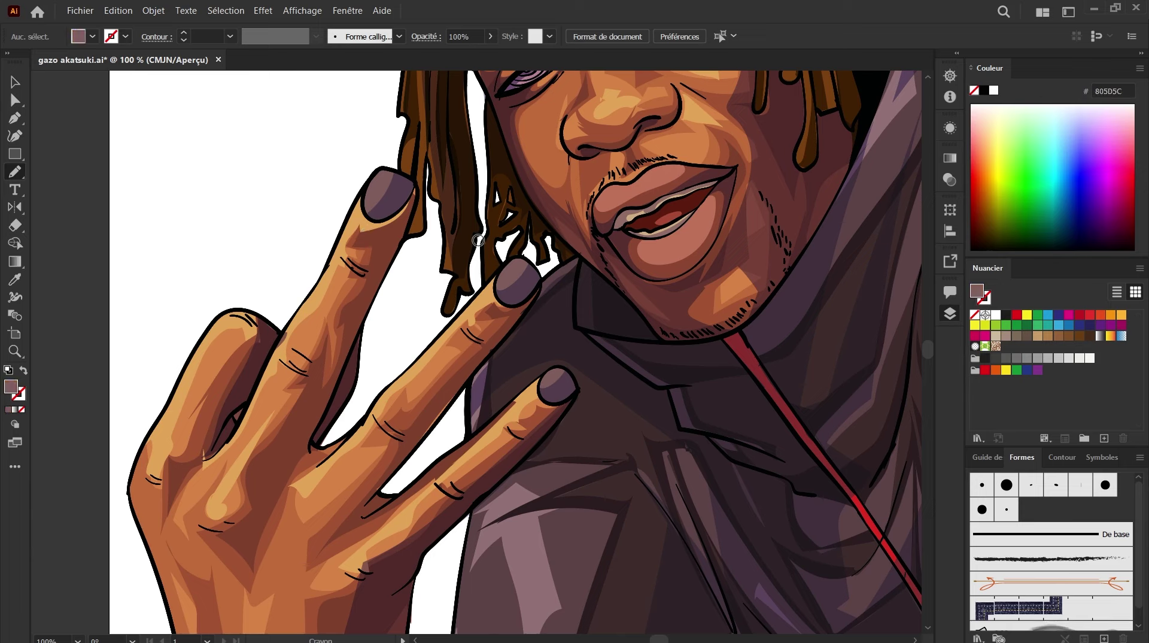
left_click(746, 231)
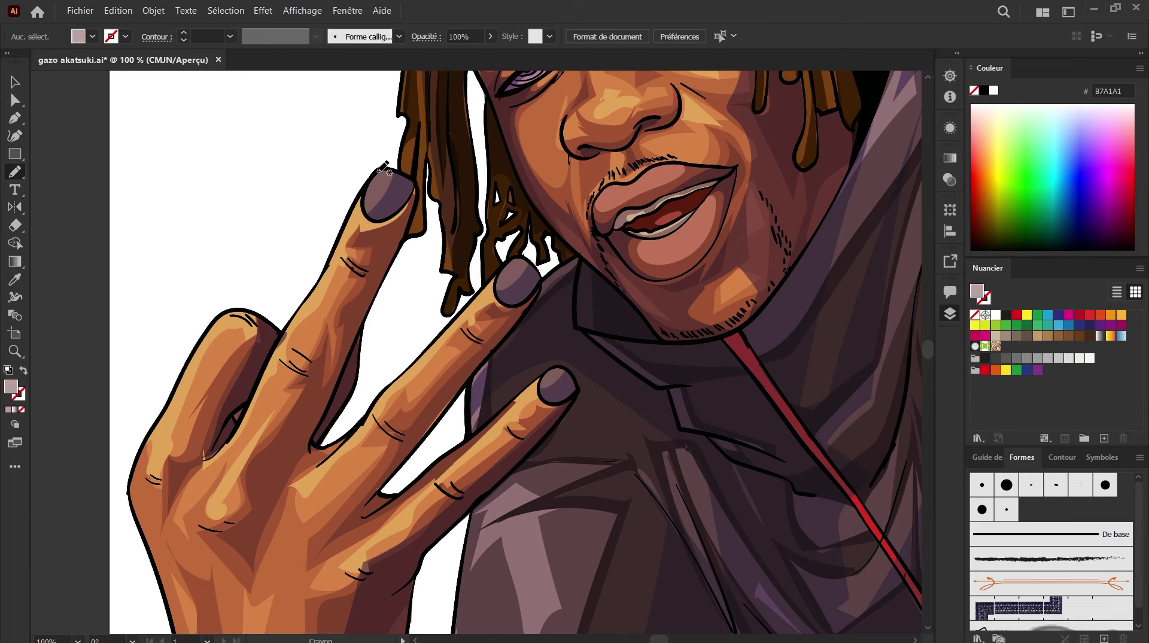
Step: Draw light highlight shapes on the fingernails of the raised fingers
left_click_drag(545, 228, 548, 190)
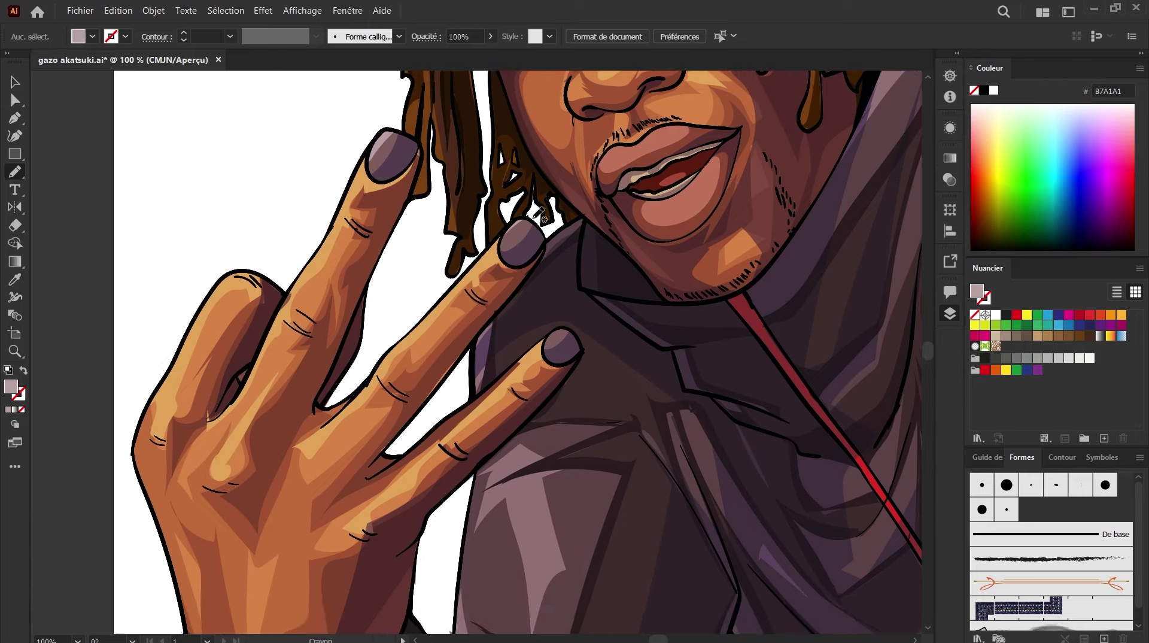
left_click_drag(561, 326, 556, 270)
scroll(646, 273, "down", 2)
left_click_drag(645, 363, 367, 477)
left_click_drag(441, 454, 463, 330)
left_click_drag(496, 284, 477, 413)
left_click_drag(535, 489, 509, 449)
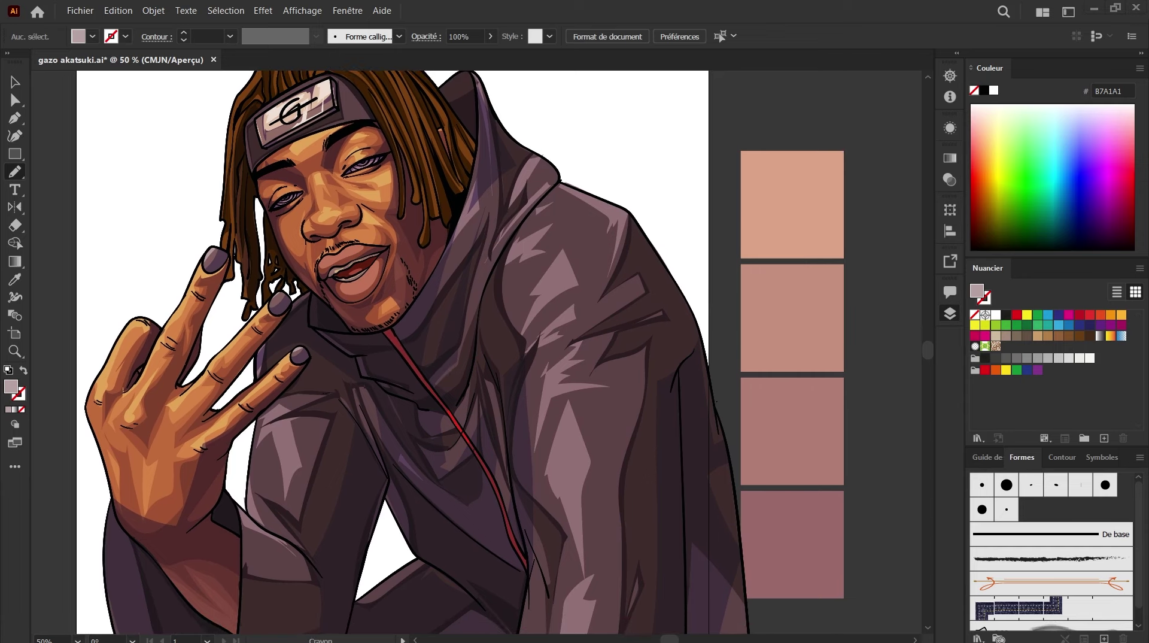
Step: Swap the fill to the stroke, lighten the stroke colour to EADADA and choose the Paintbrush tool
key("shift+x")
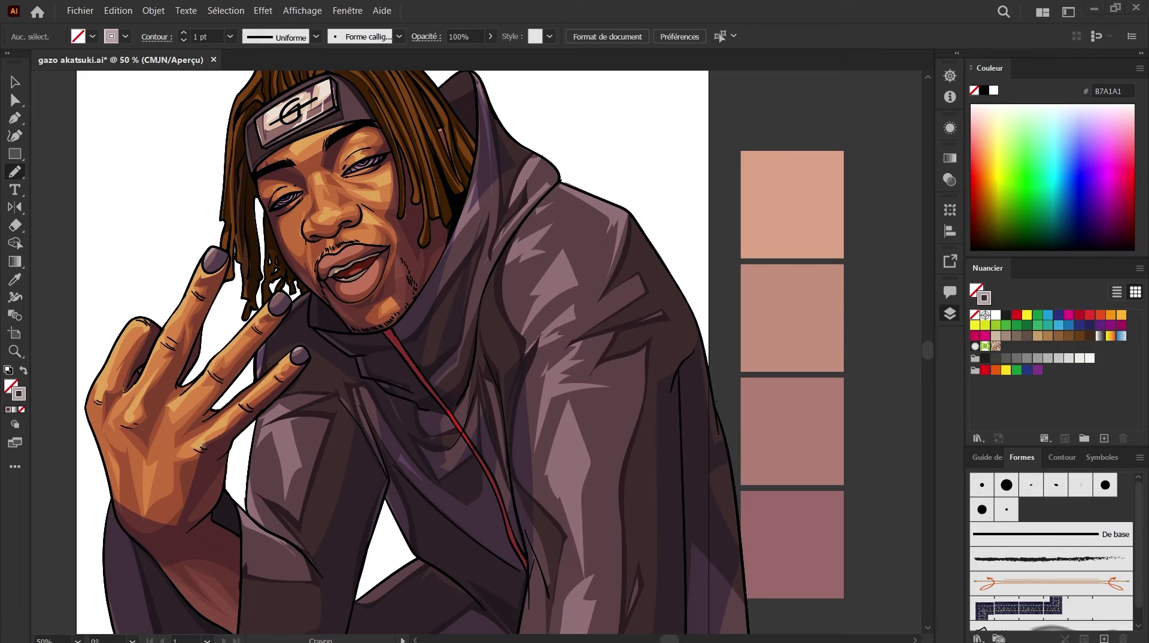
left_click(753, 238)
key("b")
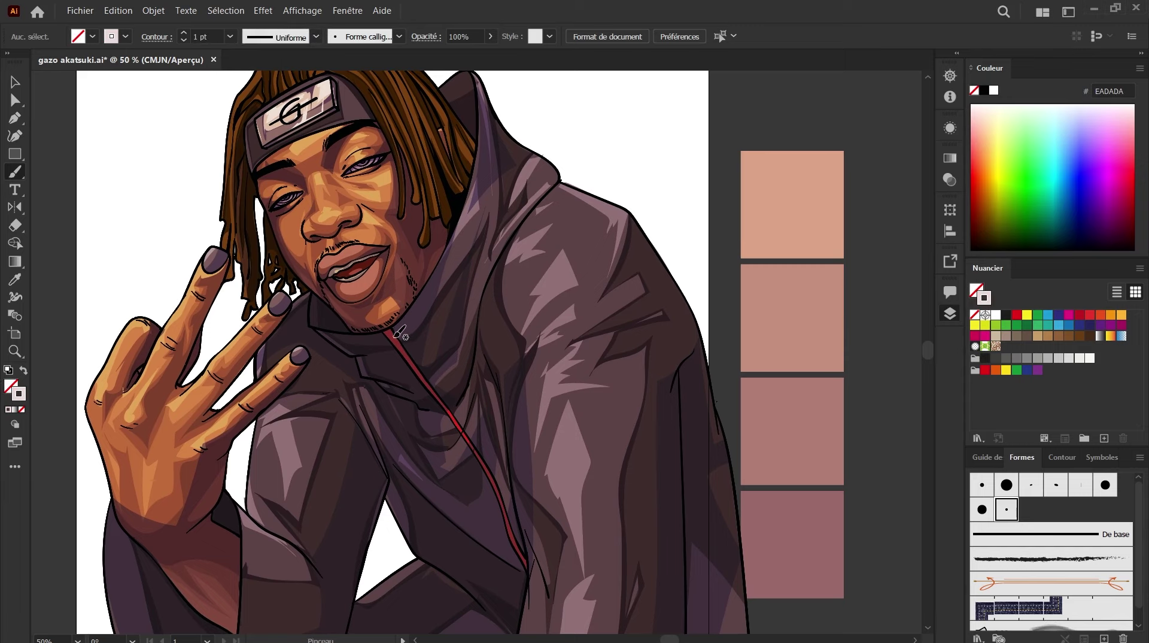
Step: Paint a light wavy brush stroke across the cloak, over the lower part of the red zip
scroll(501, 513, "up", 3)
left_click_drag(444, 466, 530, 474)
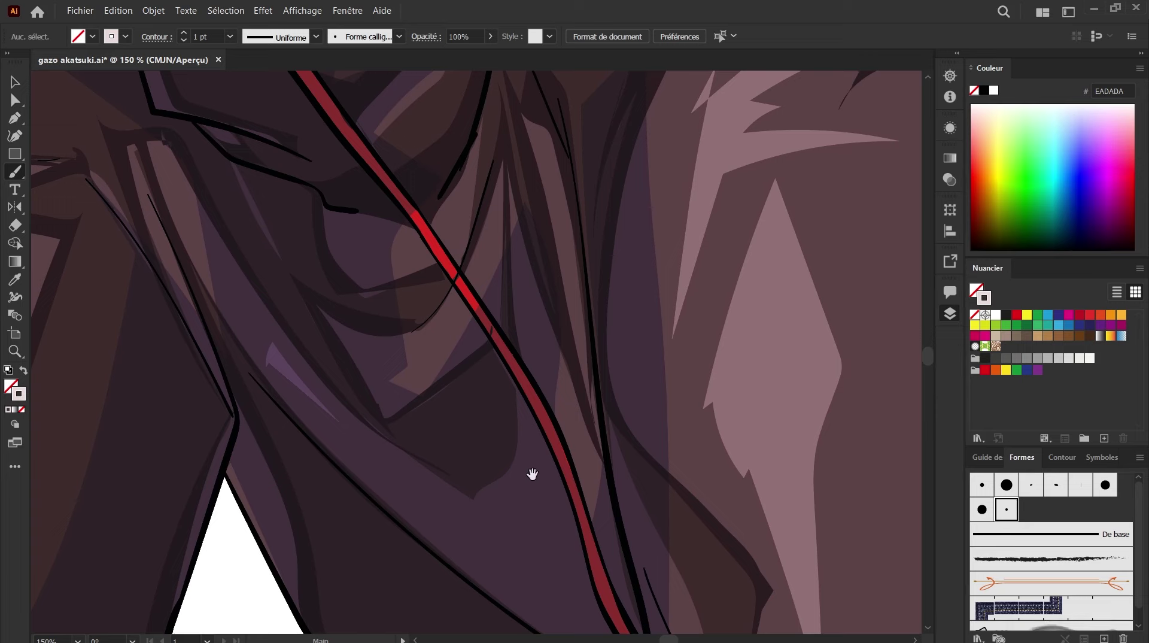
mouse_move(415, 435)
left_mouse_down()
mouse_move(408, 425)
mouse_move(431, 487)
mouse_move(557, 585)
mouse_move(604, 557)
left_mouse_up()
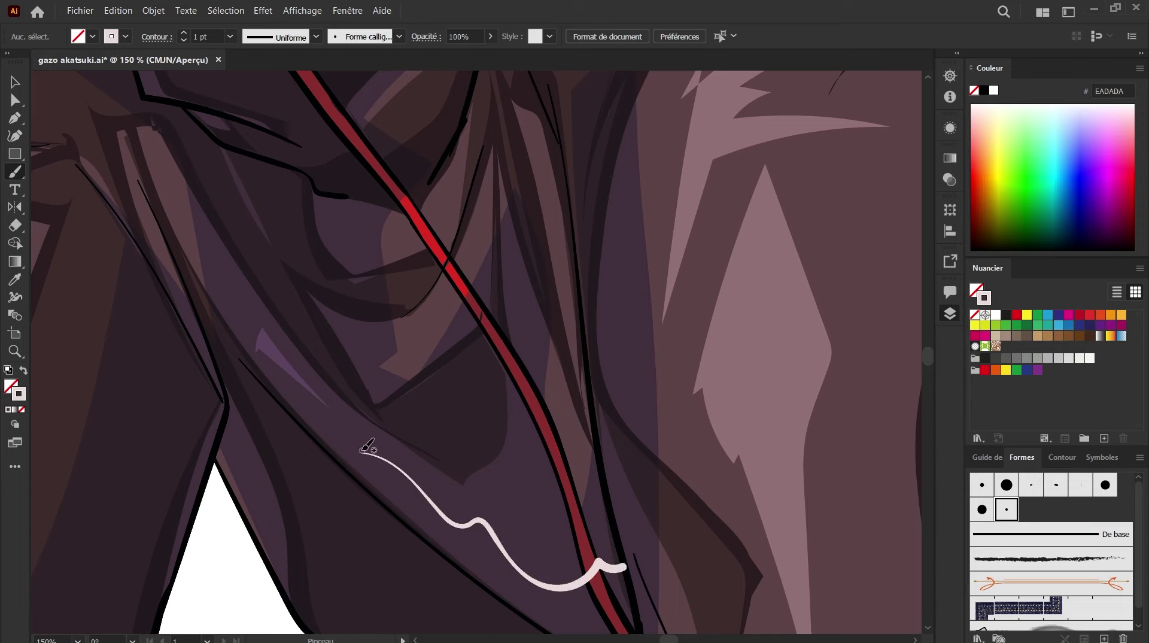
Step: Paint the remaining light outline strokes of the cloud emblem over the zip, including its upper curve and inner swirl
left_click_drag(358, 453, 484, 404)
mouse_move(486, 365)
left_mouse_down()
mouse_move(513, 464)
mouse_move(564, 456)
mouse_move(567, 423)
left_mouse_up()
mouse_move(488, 366)
left_mouse_down()
mouse_move(537, 334)
mouse_move(583, 272)
left_mouse_up()
scroll(605, 363, "down", 3)
scroll(605, 364, "right", 3)
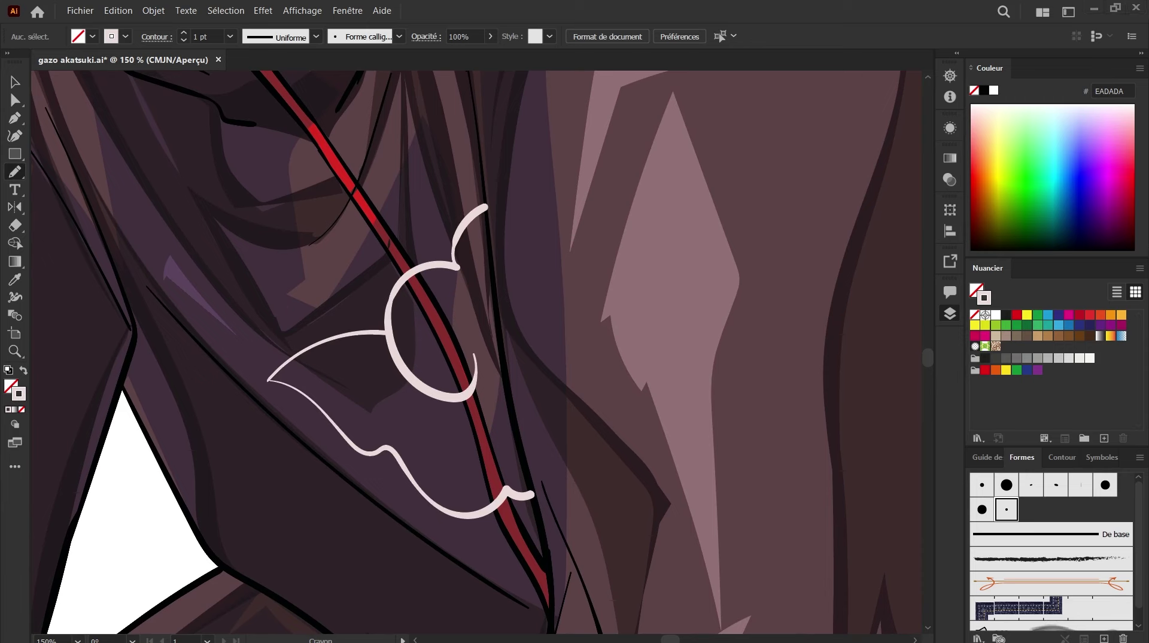
Step: Swap the stroke to the fill, set it to red CC3333 and fill the cloud outline with Pencil shapes
key("shift+x")
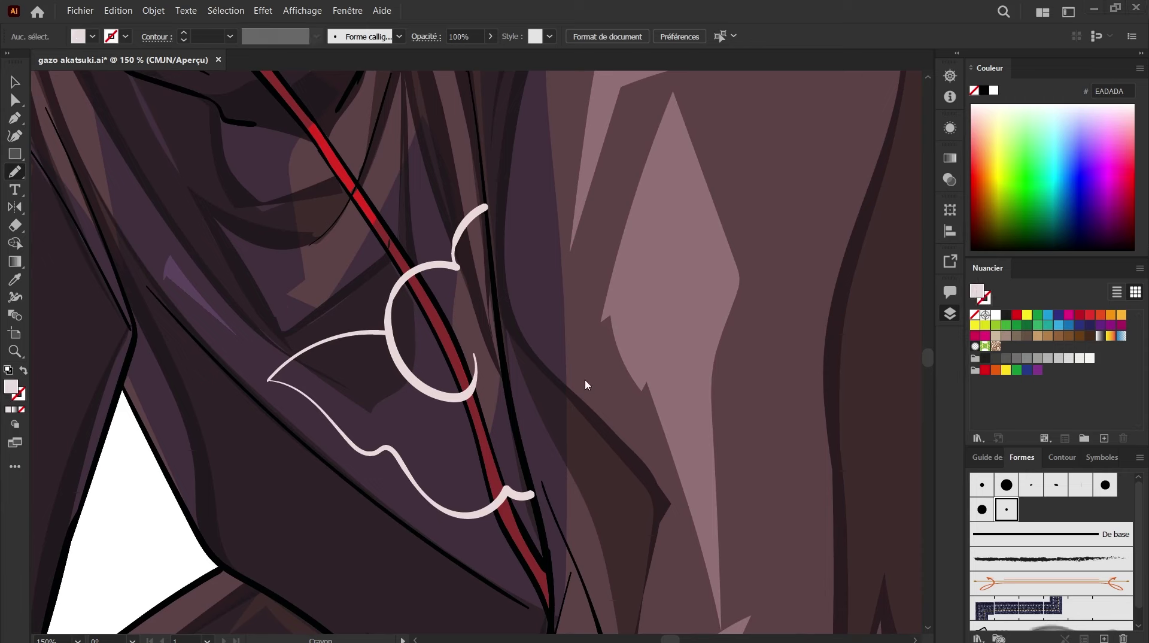
left_click(1128, 184)
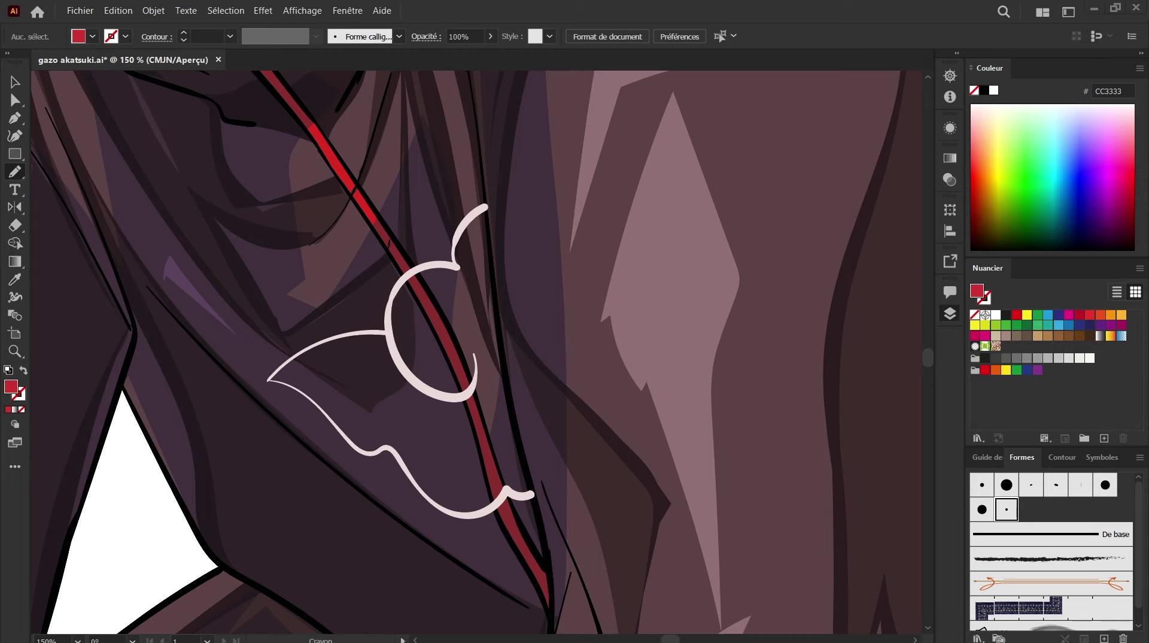
left_click_drag(488, 260, 590, 296)
mouse_move(586, 246)
left_mouse_down()
mouse_move(499, 382)
mouse_move(458, 369)
left_mouse_up()
mouse_move(380, 407)
left_mouse_down()
mouse_move(443, 464)
mouse_move(498, 485)
mouse_move(560, 548)
left_mouse_up()
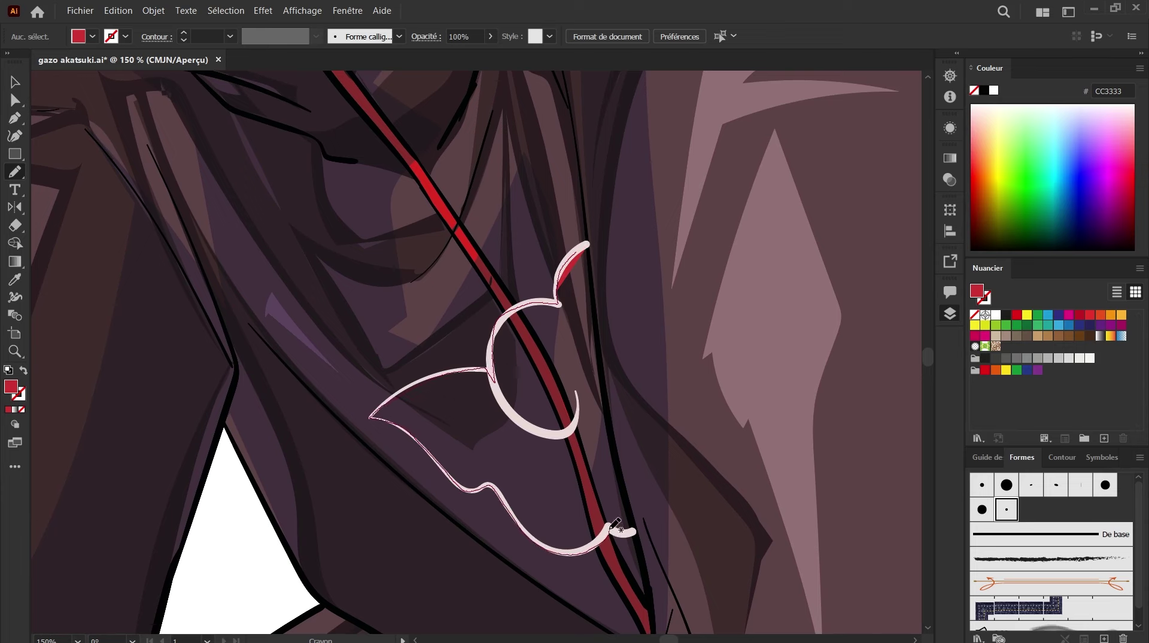
mouse_move(616, 524)
left_mouse_down()
mouse_move(629, 495)
mouse_move(609, 357)
left_mouse_up()
left_click_drag(588, 245, 588, 243)
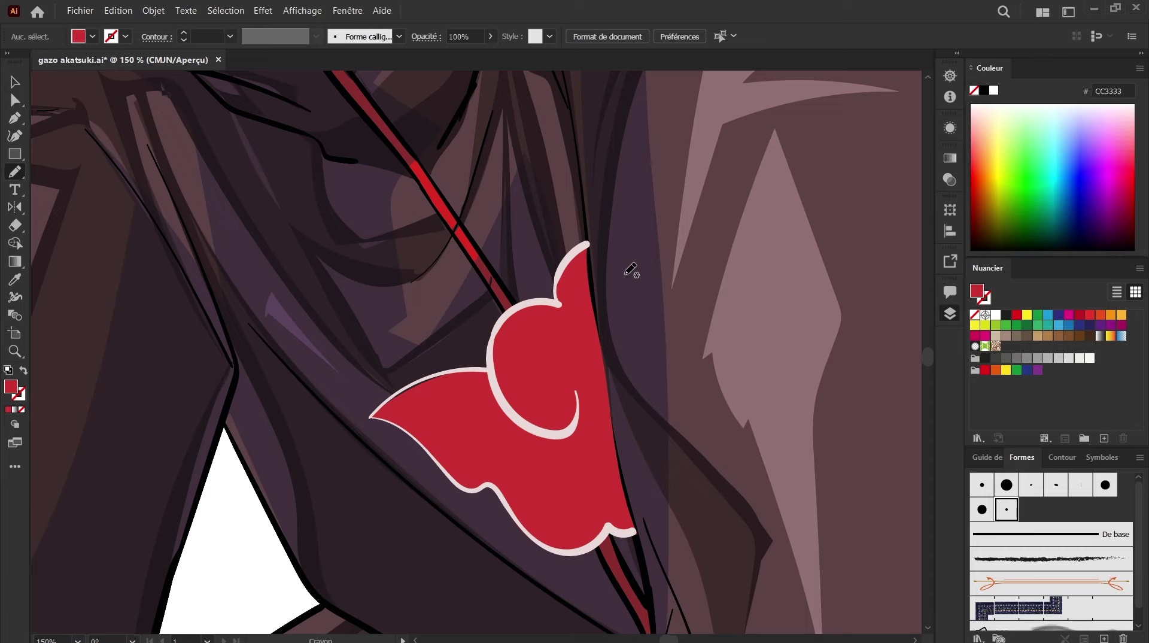
Step: Select the whole cloud emblem and scale it taller and slightly wider on the cloak
scroll(572, 404, "down", 5)
scroll(584, 406, "up", 2)
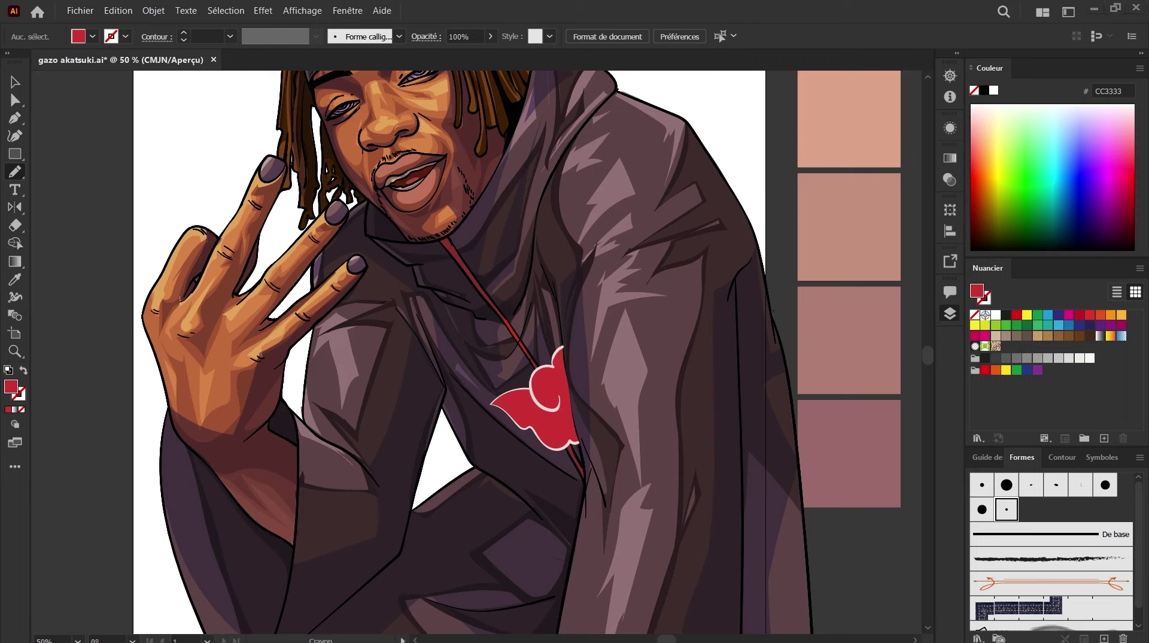
key("v")
left_click(552, 416)
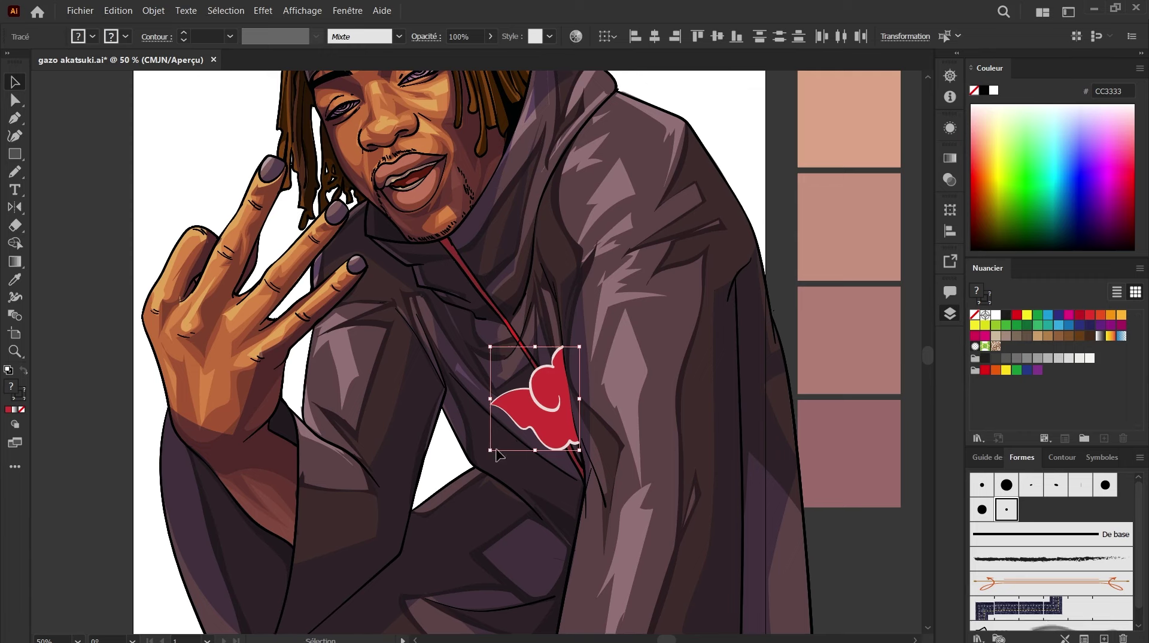
left_click_drag(492, 451, 490, 479)
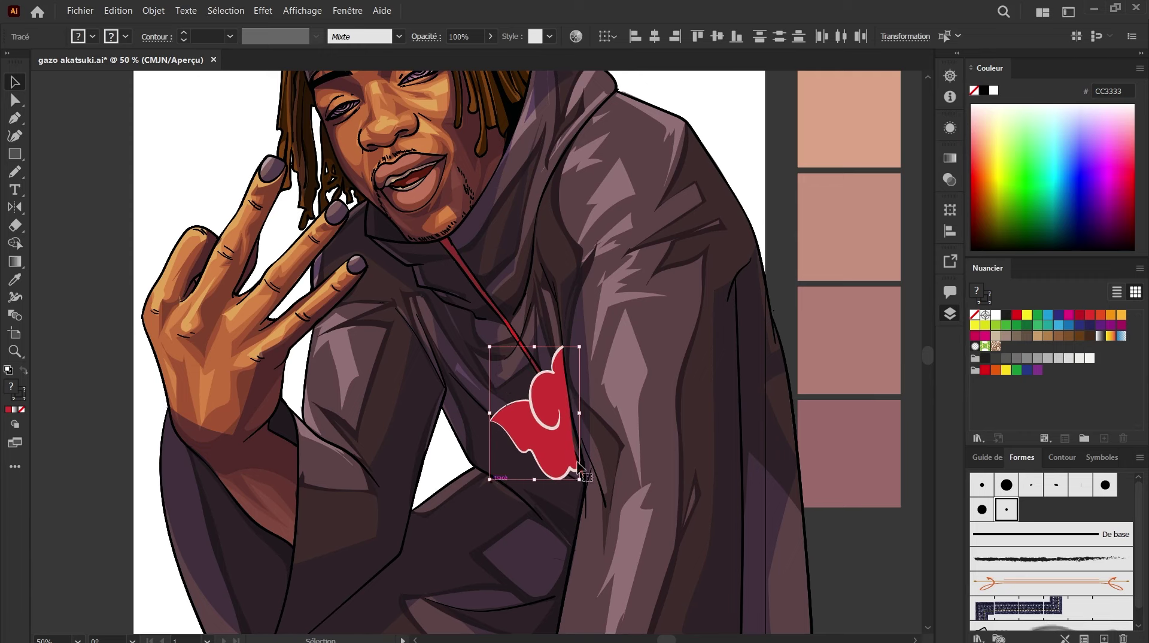
left_click_drag(579, 479, 584, 480)
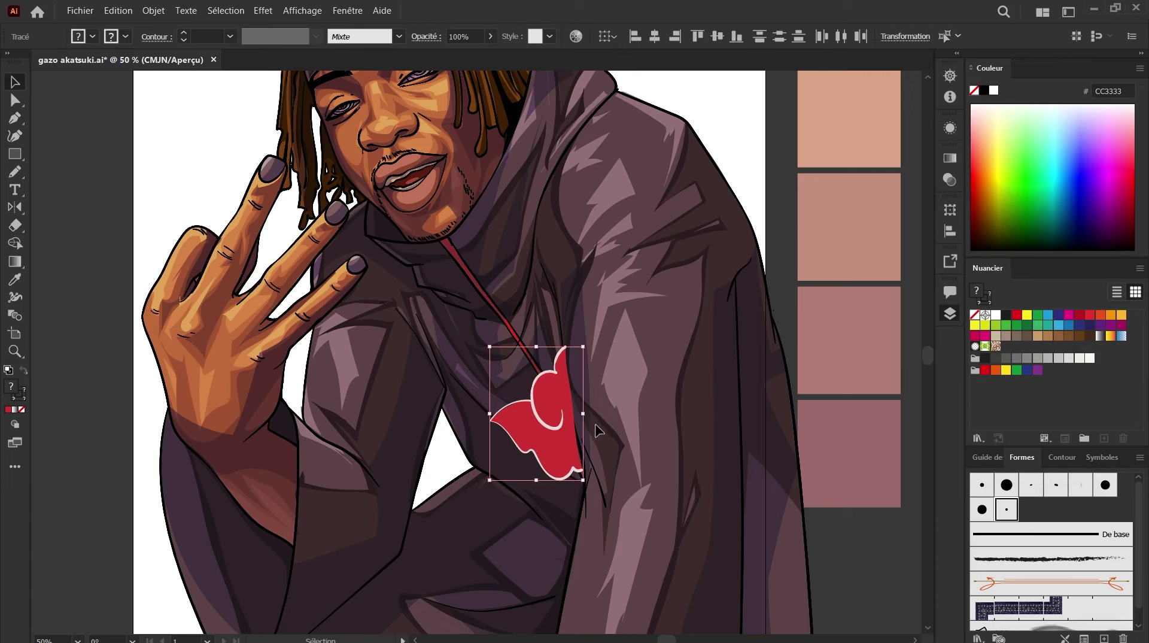
left_click_drag(490, 347, 470, 342)
Step: Reposition the enlarged cloud emblem so its straight side follows the sleeve edge beside the zip
key("ctrl+minus")
key("ctrl+minus")
left_click(501, 380)
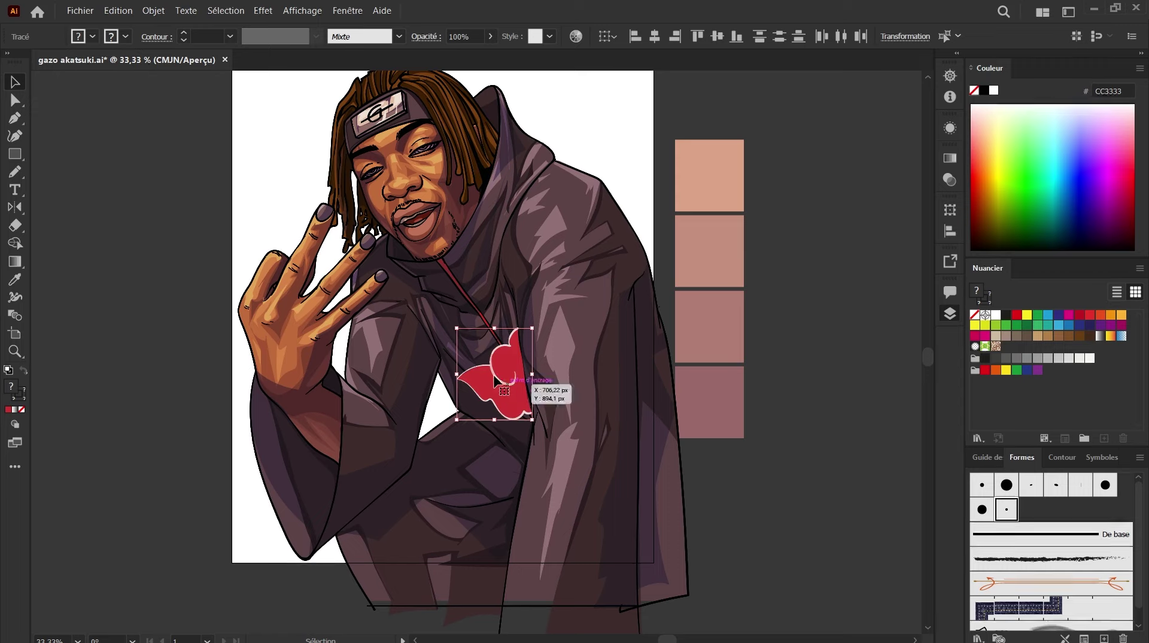
left_click_drag(508, 373, 510, 387)
scroll(535, 398, "up", 4)
scroll(537, 402, "up", 5)
left_click_drag(393, 362, 382, 328)
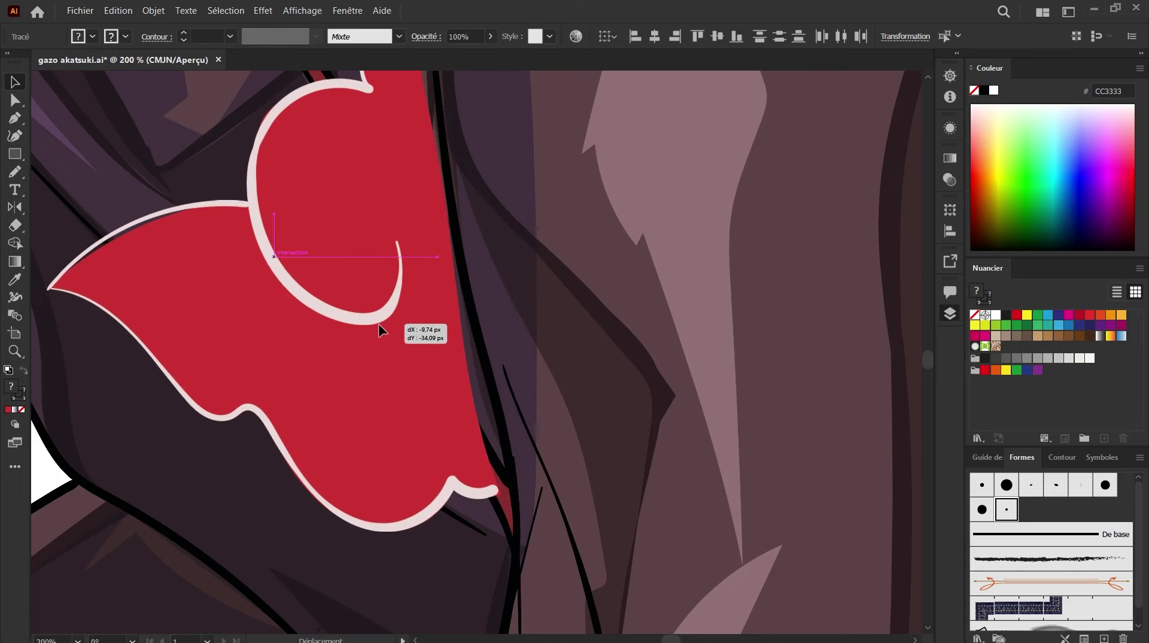
Step: Arrange the cloud beneath the cloak's shading and linework, and place one copy on the thigh and a mirrored copy near the cloak's outer edge
scroll(382, 329, "down", 3)
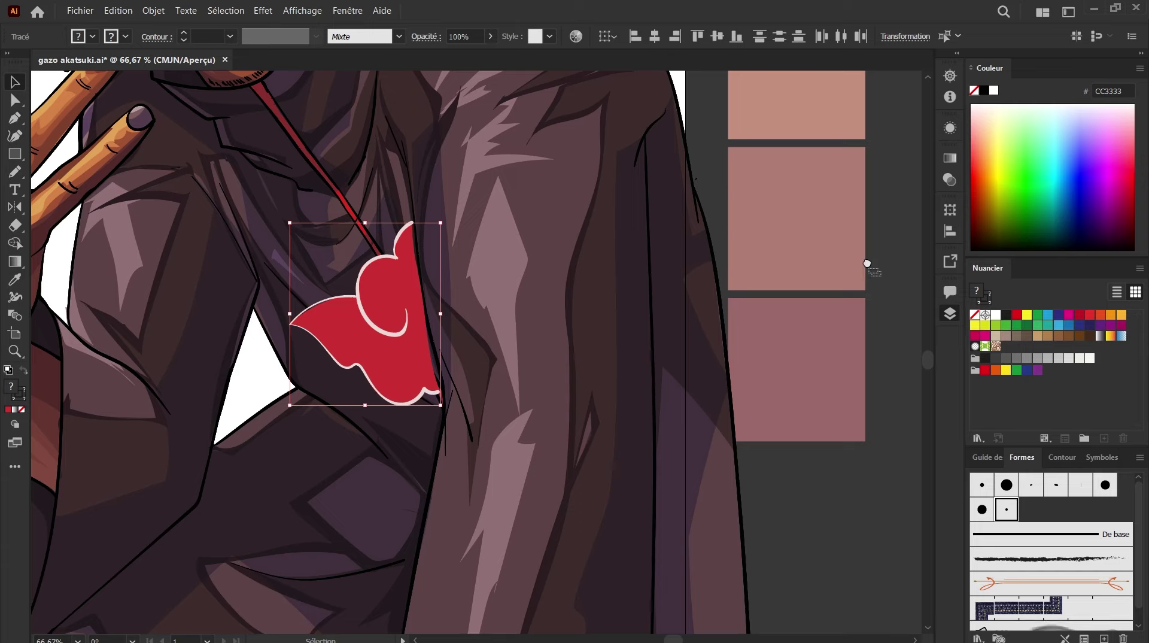
scroll(504, 561, "down", 3)
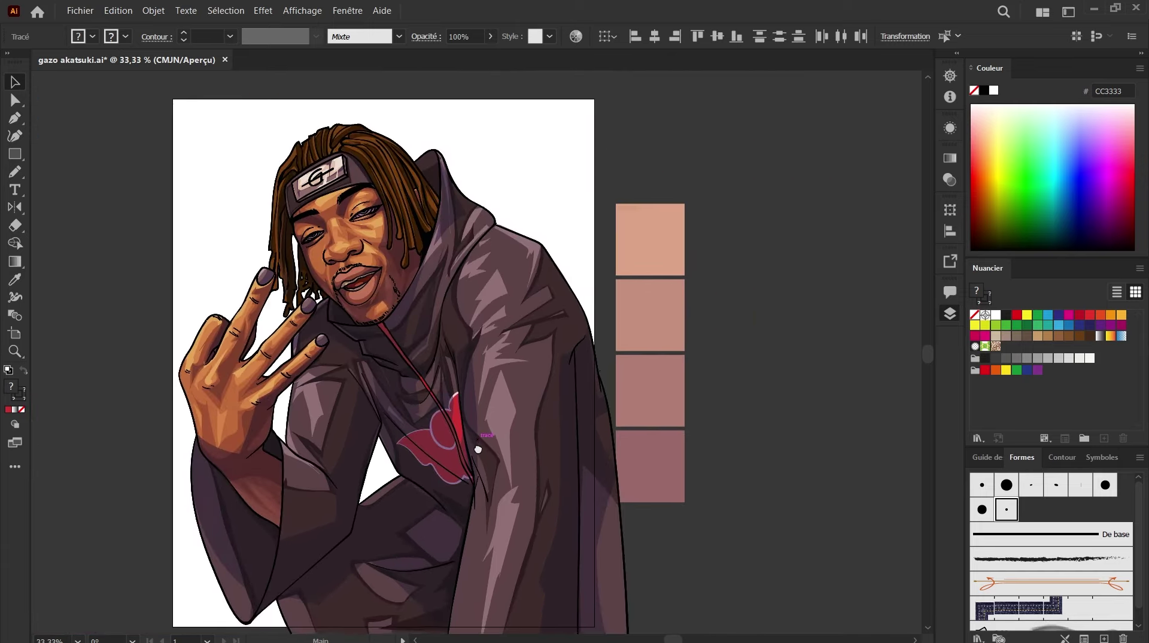
left_click_drag(478, 449, 481, 586)
left_click_drag(537, 556, 579, 469)
left_click(847, 424)
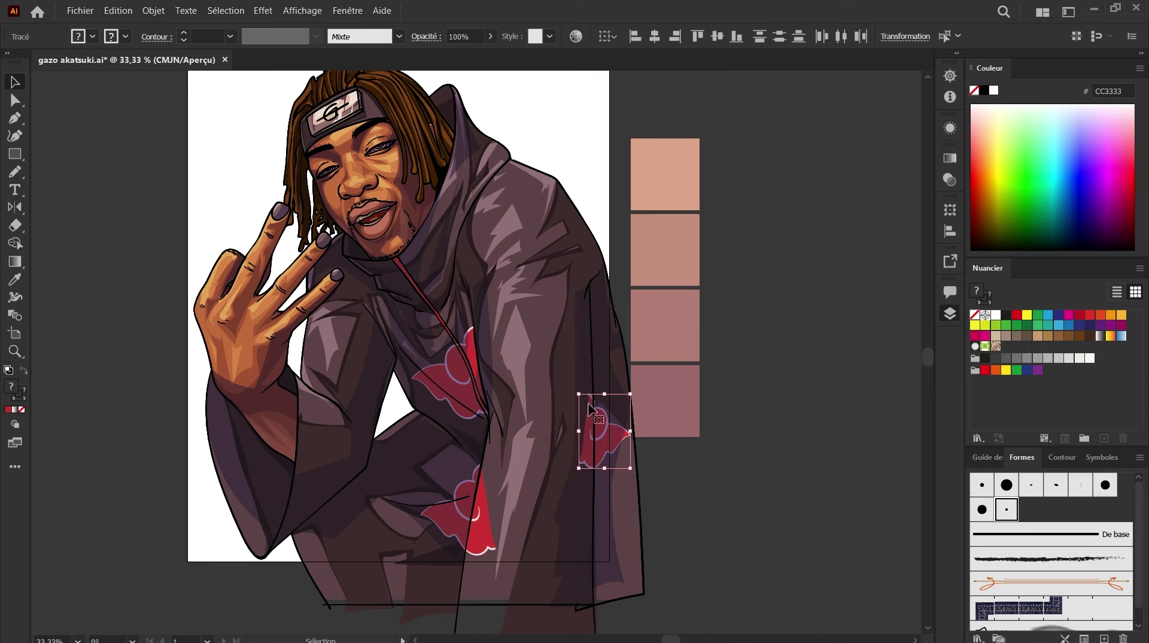
left_click(238, 577)
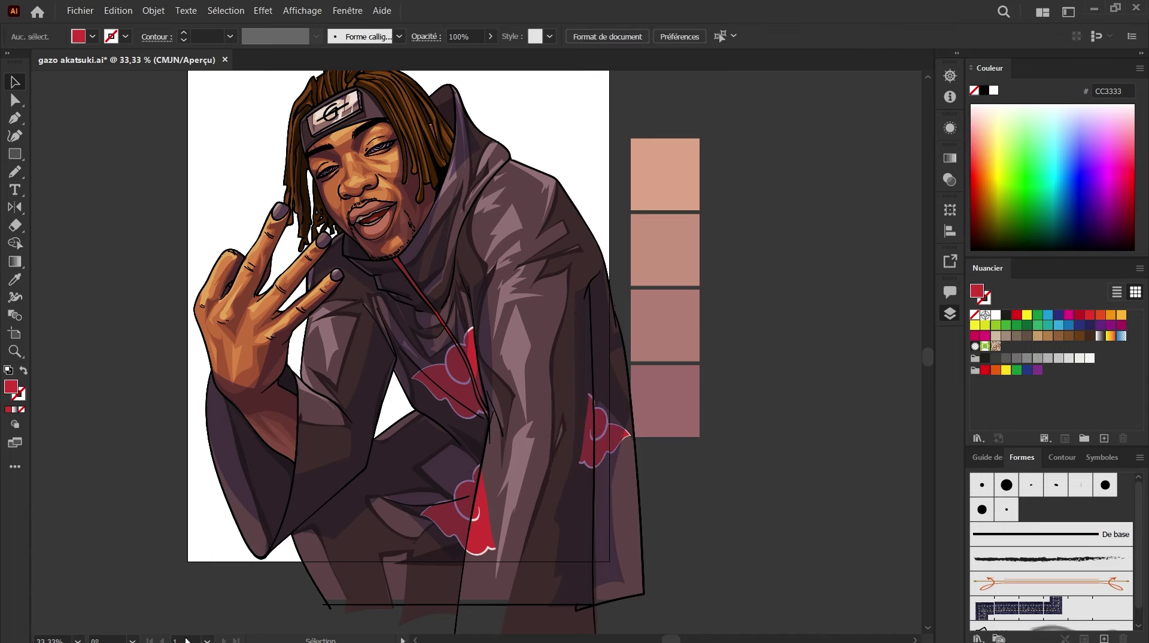
Step: Convert the brush outlines of the outer-edge cloud and the thigh cloud into filled shapes
scroll(502, 529, "up", 2)
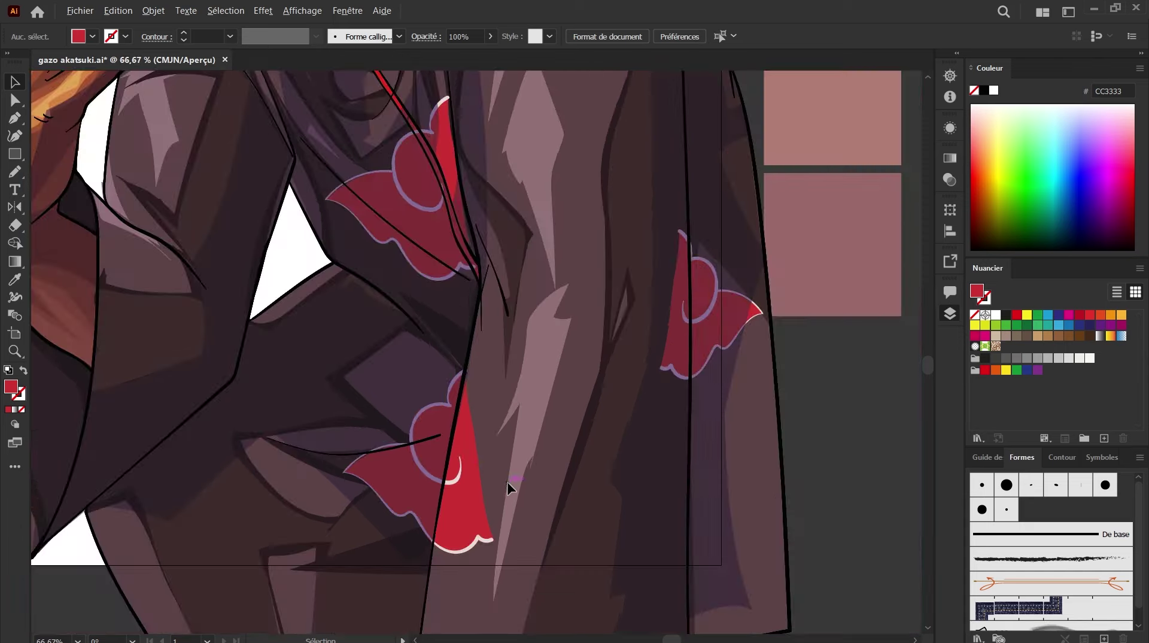
left_click_drag(759, 457, 757, 456)
key("ctrl+g")
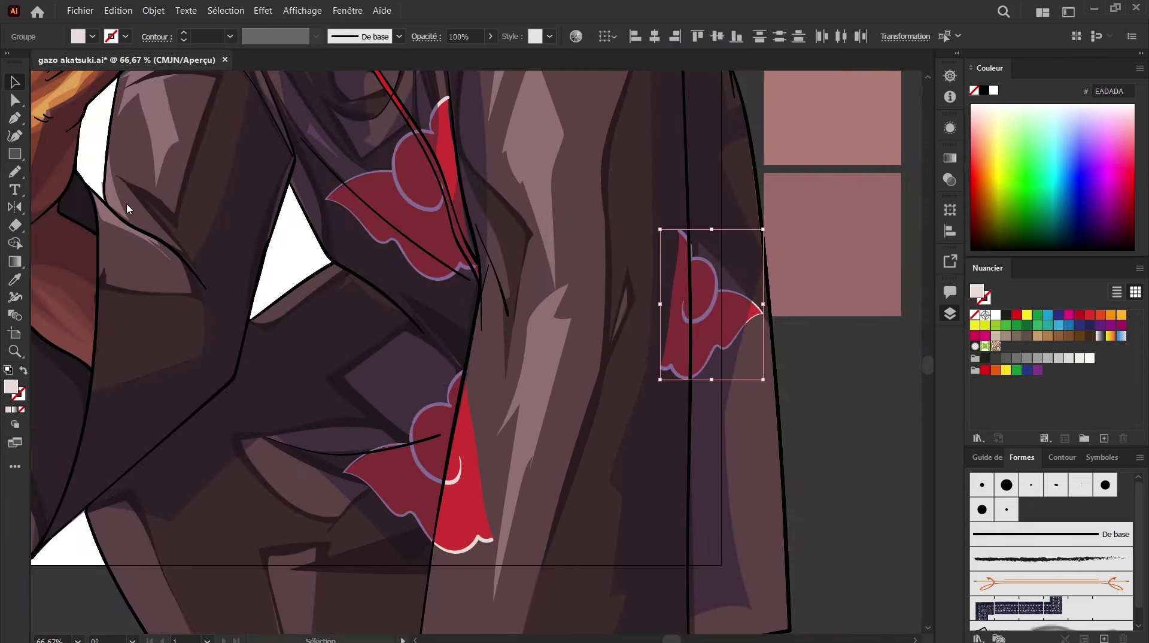
key("ctrl+z")
left_click_drag(551, 590, 547, 586)
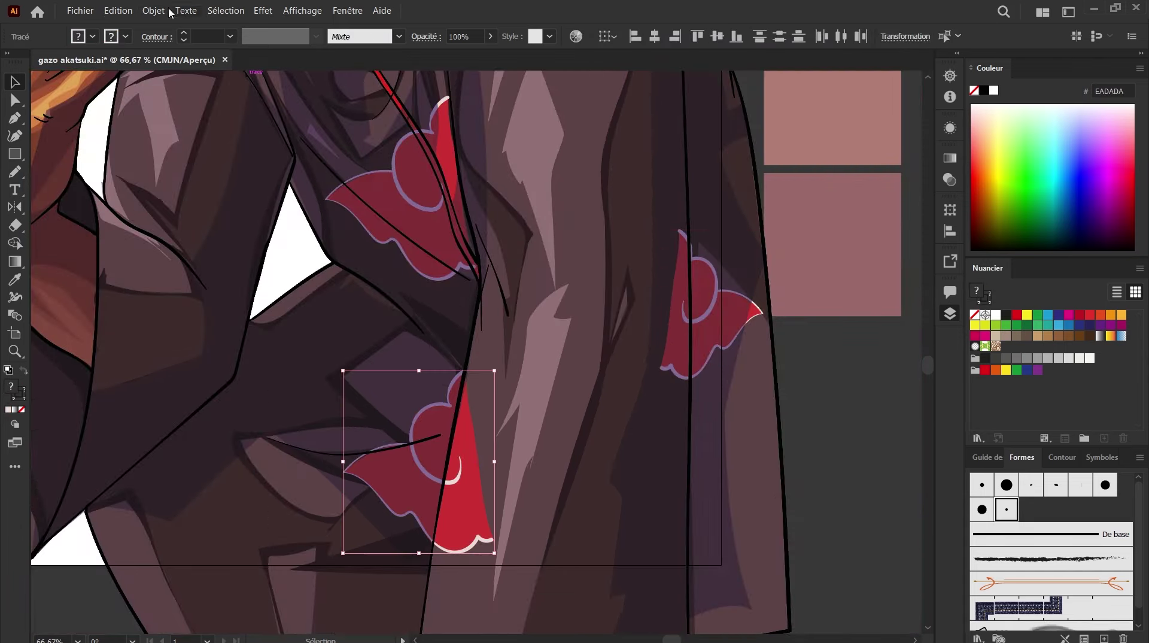
key("ctrl+g")
Step: Erase the thigh cloud's light outline where it overlaps the sleeve
left_click(16, 225)
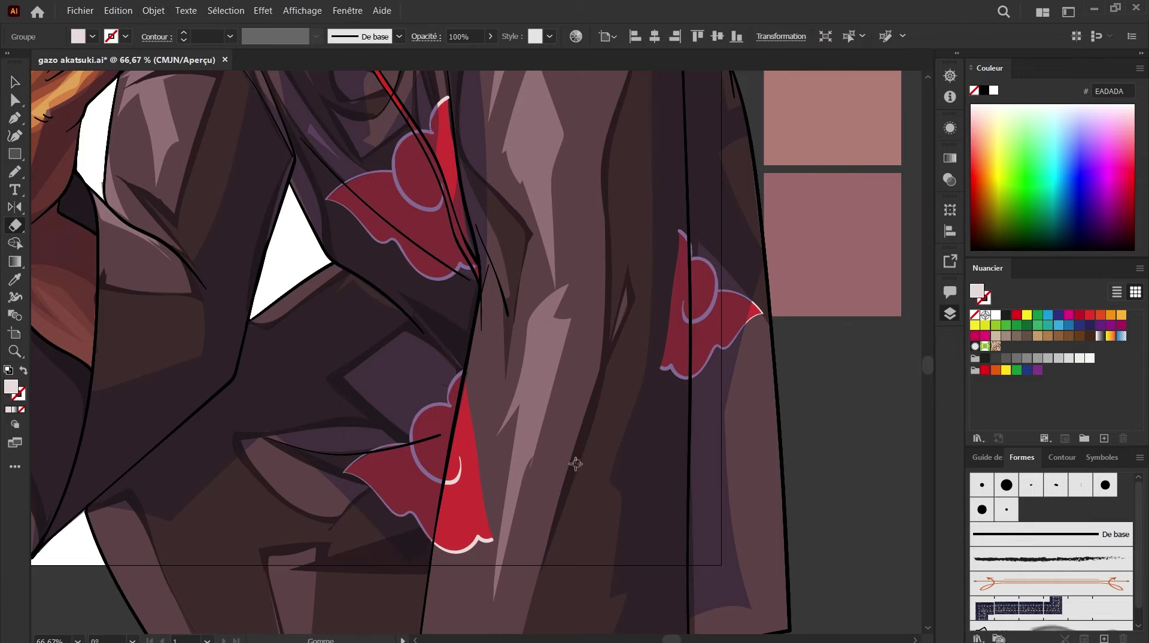
scroll(529, 464, "up", 2)
mouse_move(528, 464)
left_mouse_down()
mouse_move(669, 284)
mouse_move(559, 389)
left_mouse_up()
scroll(664, 291, "down", 1)
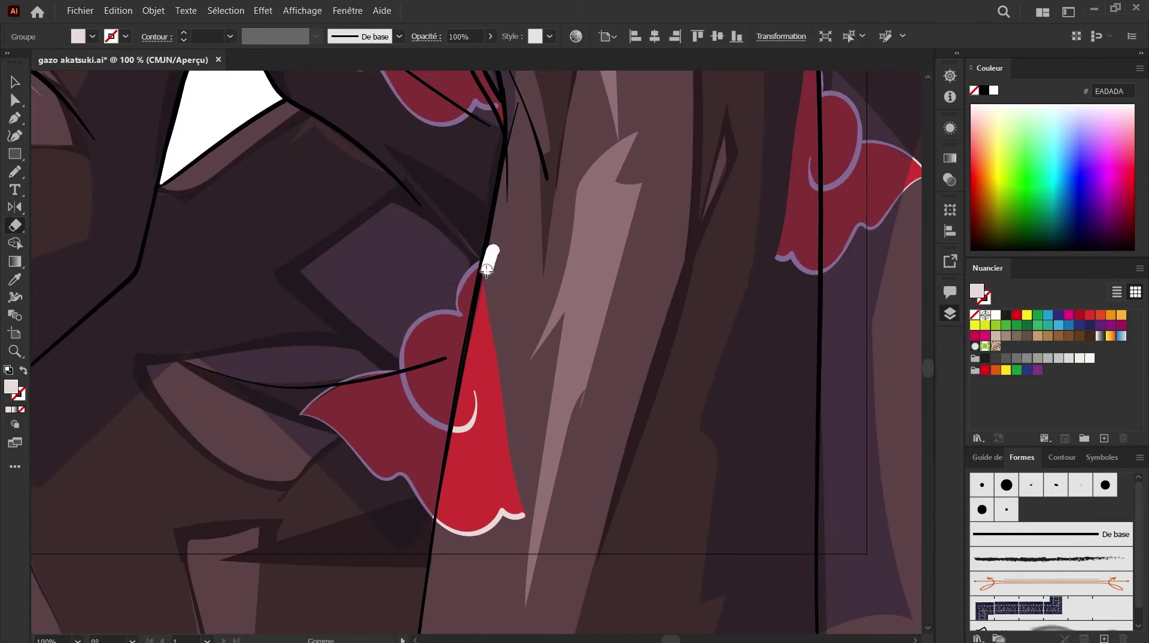
left_click_drag(486, 271, 430, 498)
mouse_move(499, 247)
left_mouse_down()
mouse_move(441, 564)
mouse_move(461, 562)
left_mouse_up()
mouse_move(499, 327)
left_mouse_down()
mouse_move(464, 560)
mouse_move(473, 458)
left_mouse_up()
mouse_move(440, 522)
left_mouse_down()
mouse_move(480, 543)
mouse_move(516, 519)
left_mouse_up()
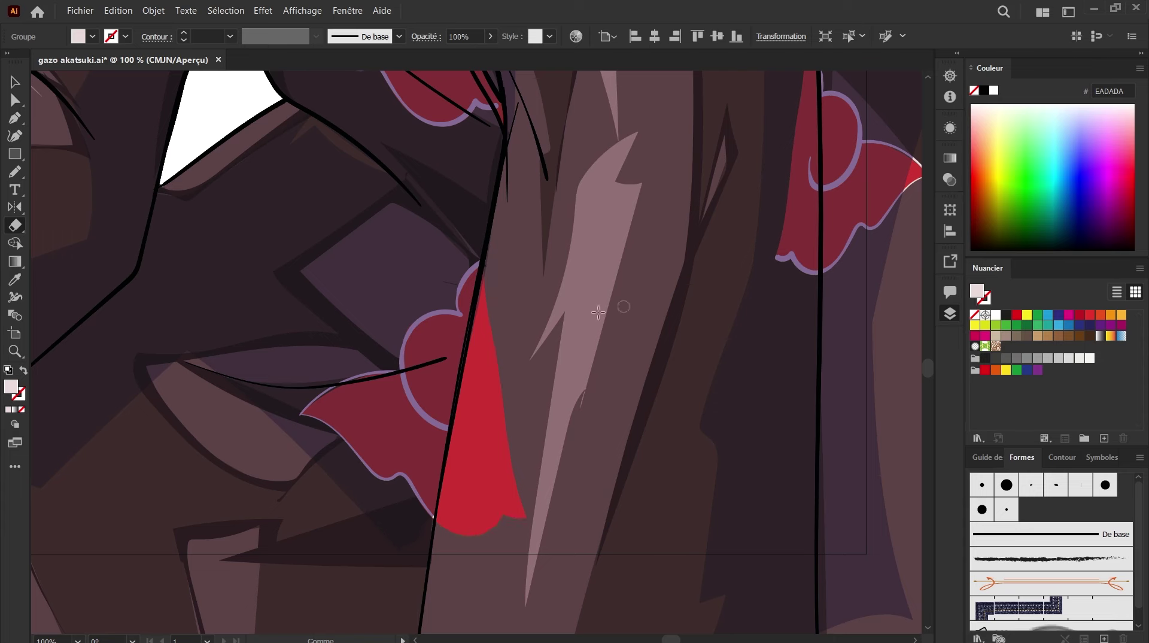
left_click_drag(492, 256, 440, 538)
mouse_move(627, 431)
left_mouse_down()
mouse_move(577, 456)
mouse_move(335, 503)
left_mouse_up()
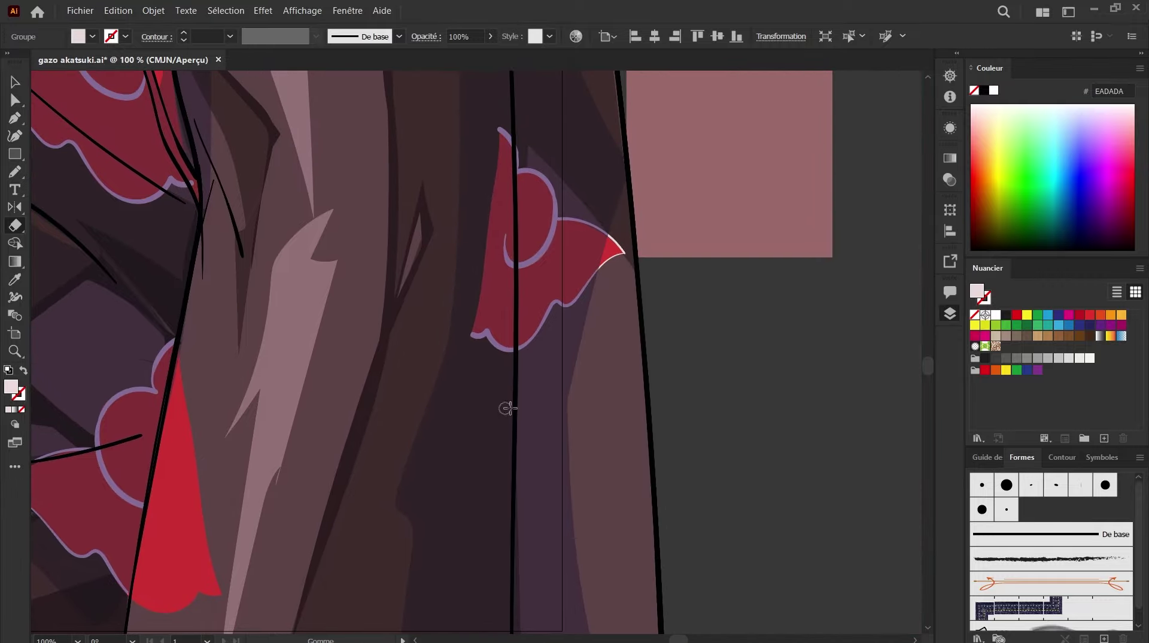
Step: Select the thigh cloud's red fill and erase the part that overlaps the sleeve
left_click_drag(508, 408, 798, 321)
key("v")
left_click(466, 448)
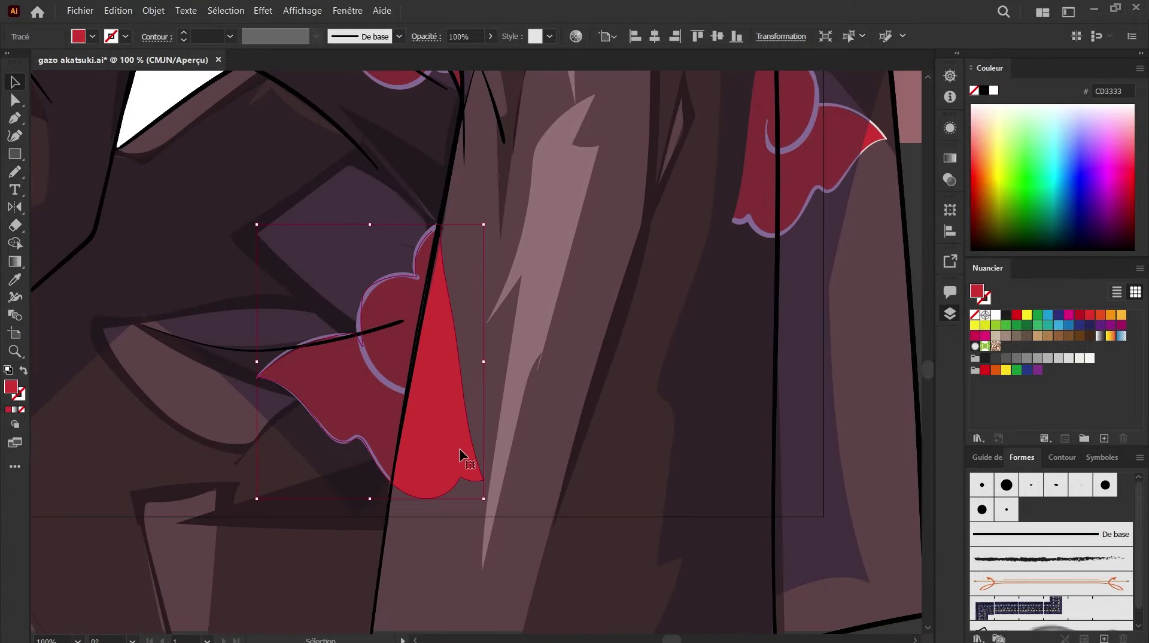
key("shift+e")
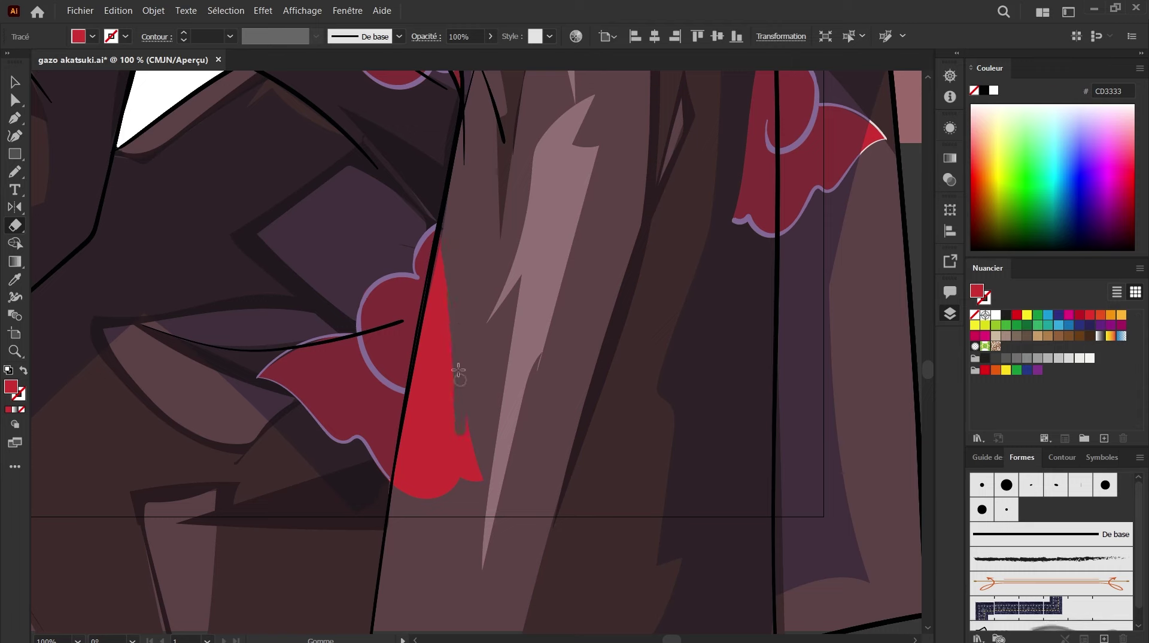
left_click_drag(453, 219, 420, 452)
mouse_move(452, 240)
left_mouse_down()
mouse_move(399, 499)
mouse_move(429, 318)
mouse_move(399, 477)
left_mouse_up()
left_click_drag(409, 421, 407, 431)
left_click_drag(451, 257, 416, 535)
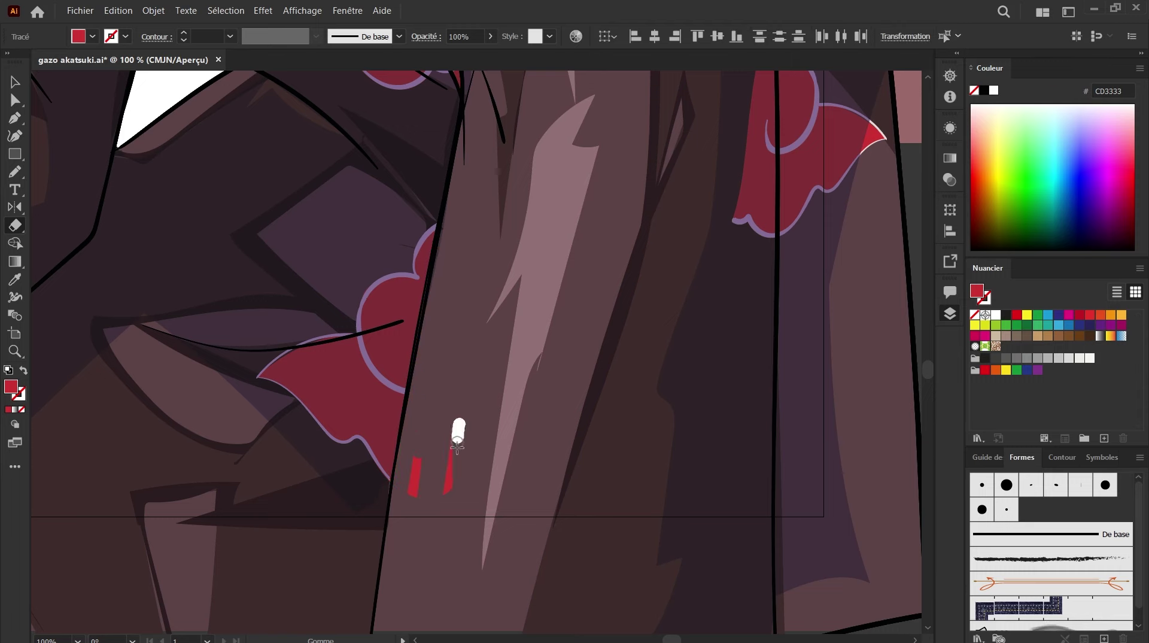
left_click_drag(419, 454, 410, 530)
Step: Select the outer-edge cloud's red fill and erase the part that crosses onto the inner side of the black seam line
left_click_drag(552, 413, 454, 470)
left_click_drag(620, 274, 560, 473)
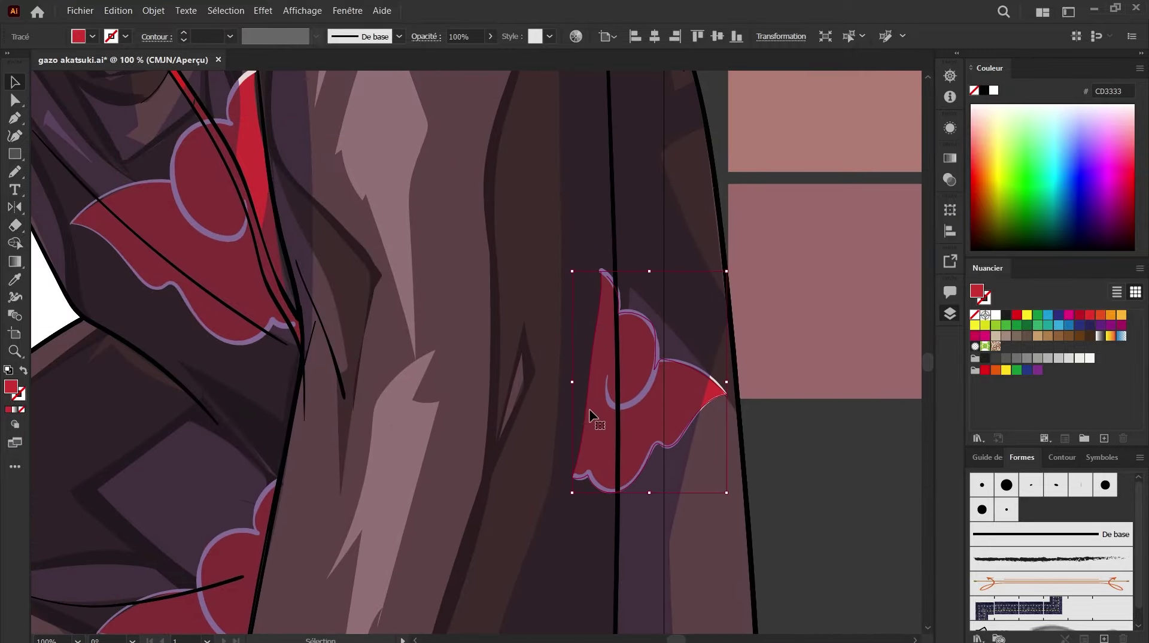
left_click(15, 225)
left_click_drag(610, 386, 605, 515)
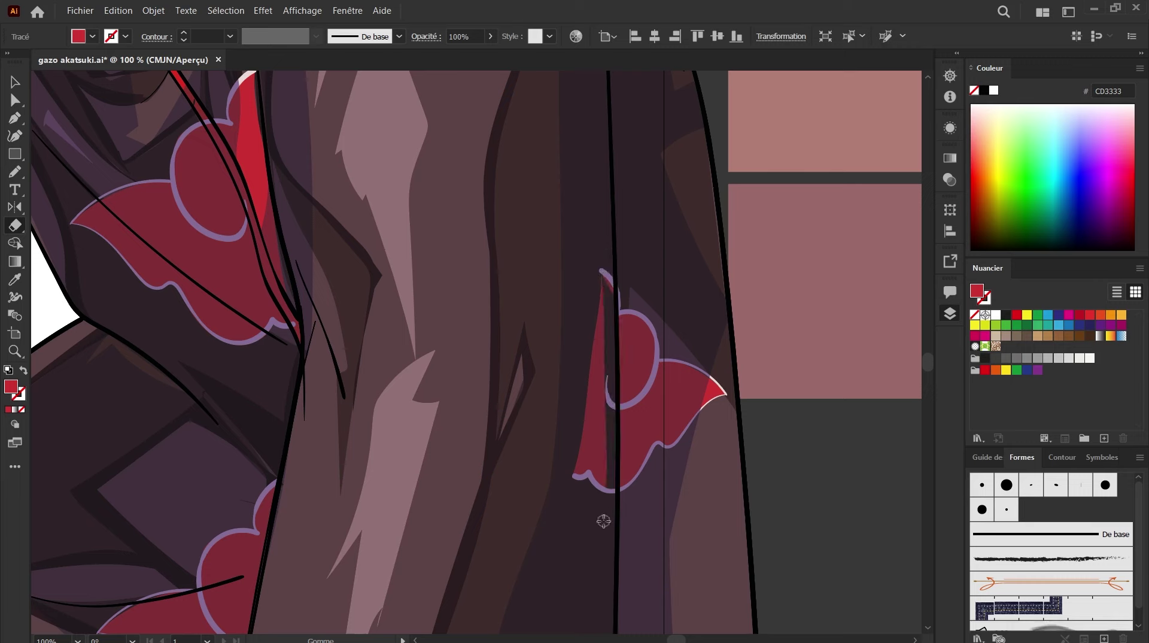
left_click_drag(602, 288, 598, 444)
left_click_drag(603, 265, 574, 514)
left_click_drag(595, 337, 585, 517)
left_click_drag(606, 406, 592, 517)
left_click_drag(593, 483, 592, 508)
left_click_drag(608, 269, 610, 339)
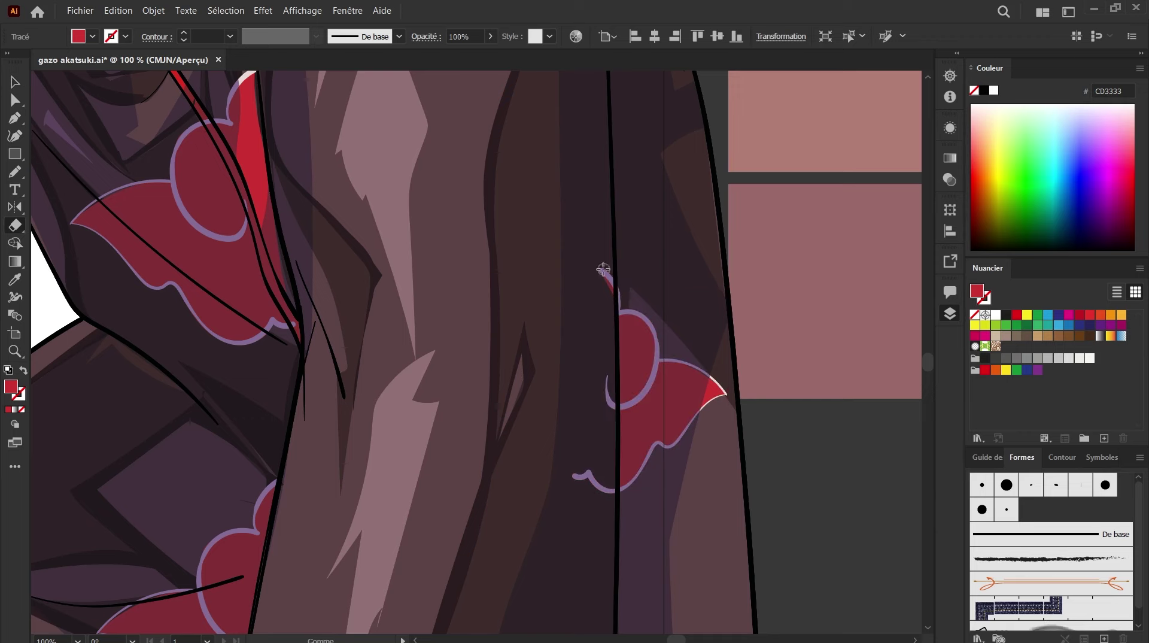
Step: Select the outer-edge cloud's light outline and erase its upper end beyond the black seam line
key("v")
left_click(659, 311)
scroll(632, 283, "up", 4)
key("v")
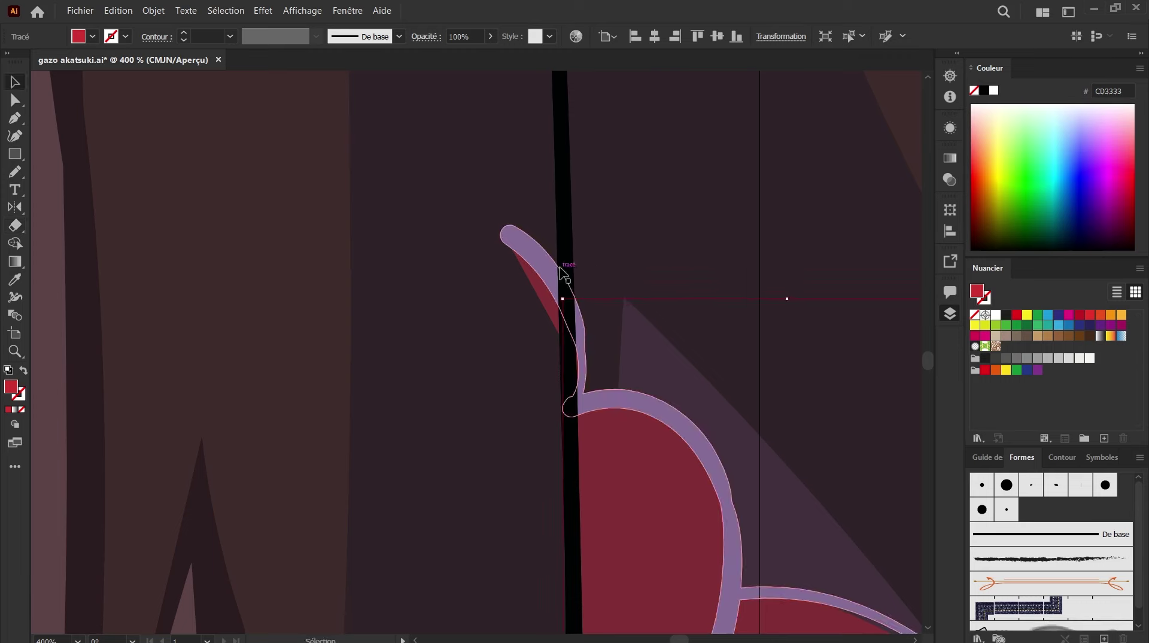
left_click(557, 279)
left_click(21, 224)
left_click_drag(487, 207, 545, 366)
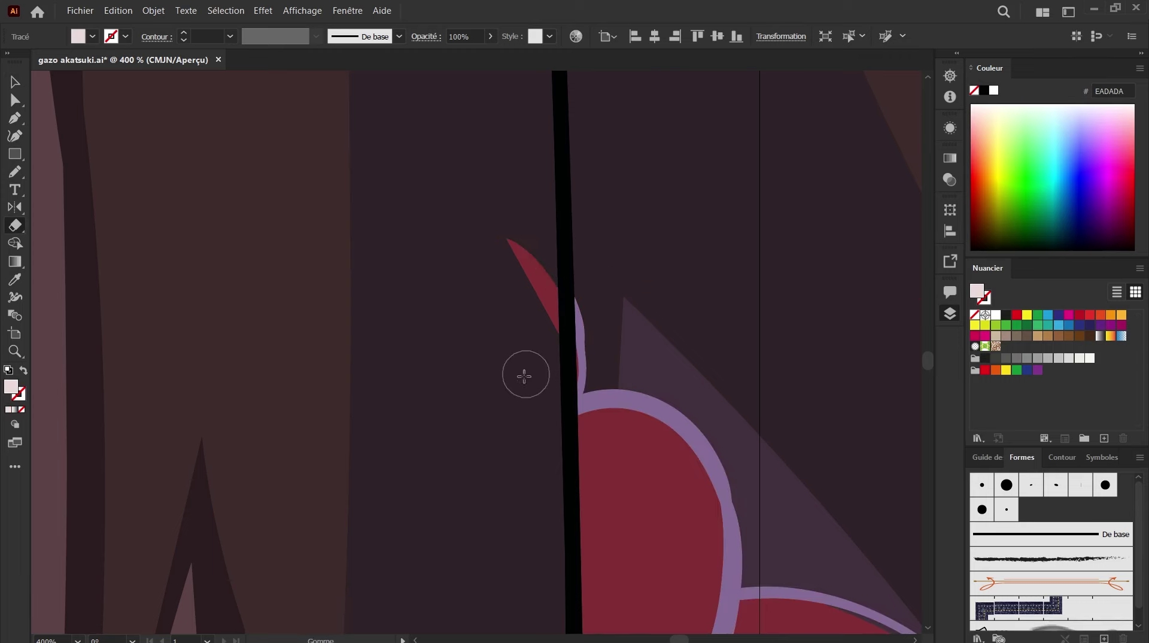
left_click_drag(529, 526, 470, 191)
left_click_drag(472, 297, 502, 458)
Step: Erase the lower end of the outer-edge cloud's outline beyond the black seam line
scroll(499, 379, "down", 2)
scroll(482, 239, "down", 2)
scroll(463, 479, "up", 4)
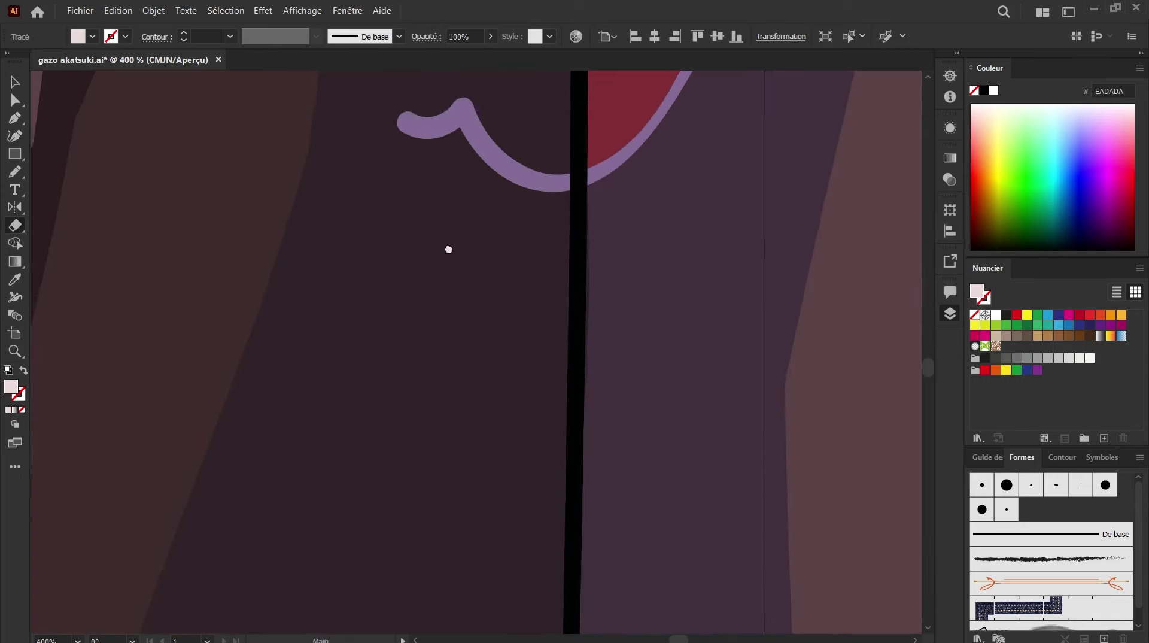
scroll(447, 249, "up", 2)
left_click_drag(363, 189, 468, 198)
left_click_drag(536, 276, 537, 276)
scroll(532, 251, "down", 3)
scroll(515, 271, "up", 2)
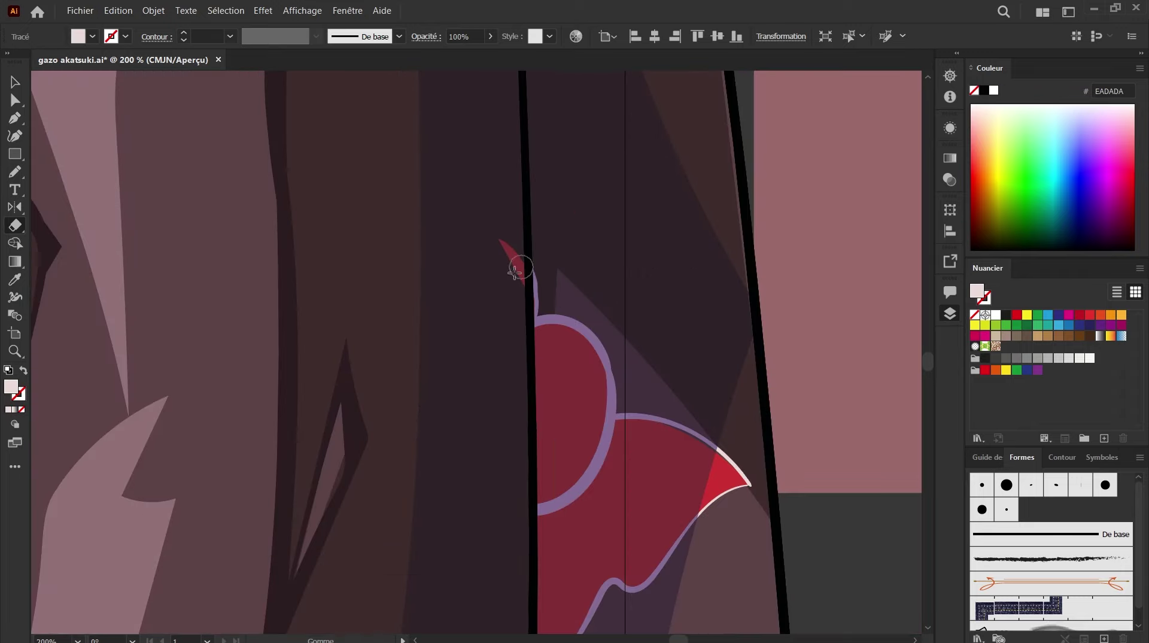
Step: Delete the leftover red fragment beside the black seam line above the outer-edge cloud
left_click(512, 254)
key("Delete")
scroll(515, 279, "down", 5)
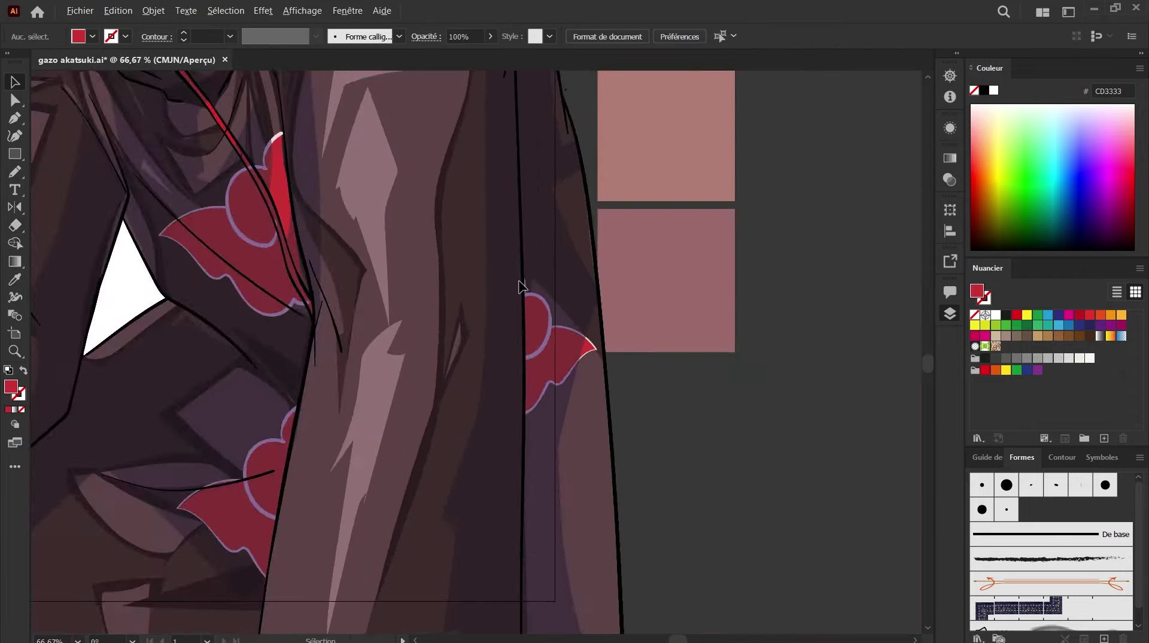
left_click_drag(496, 267, 634, 442)
scroll(555, 388, "up", 2)
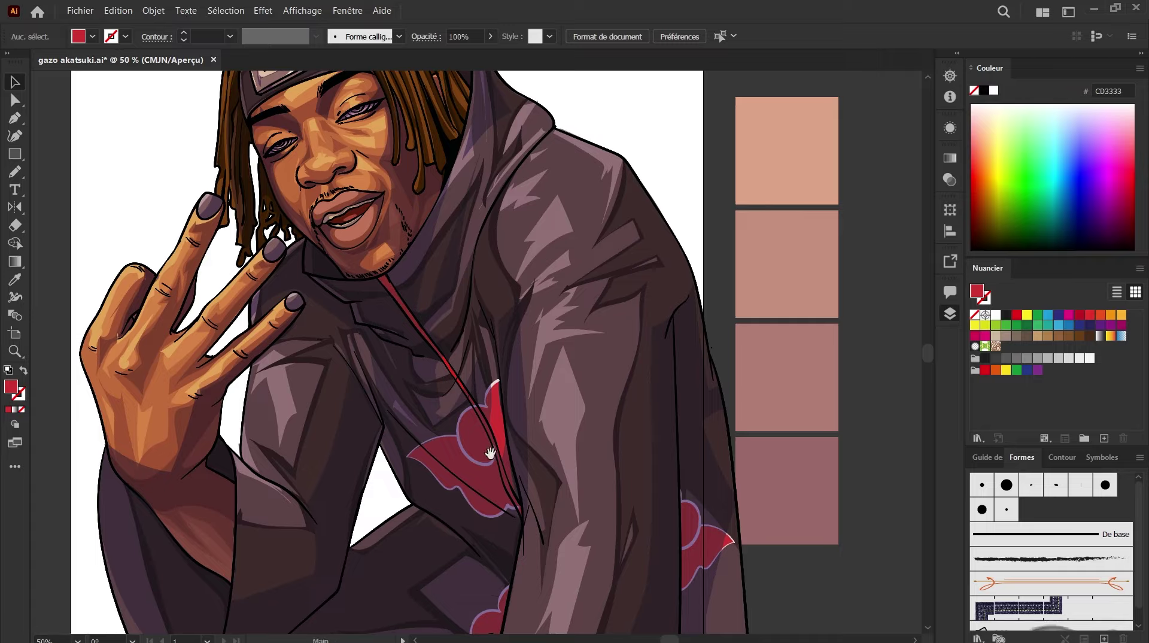
left_click_drag(547, 435, 547, 516)
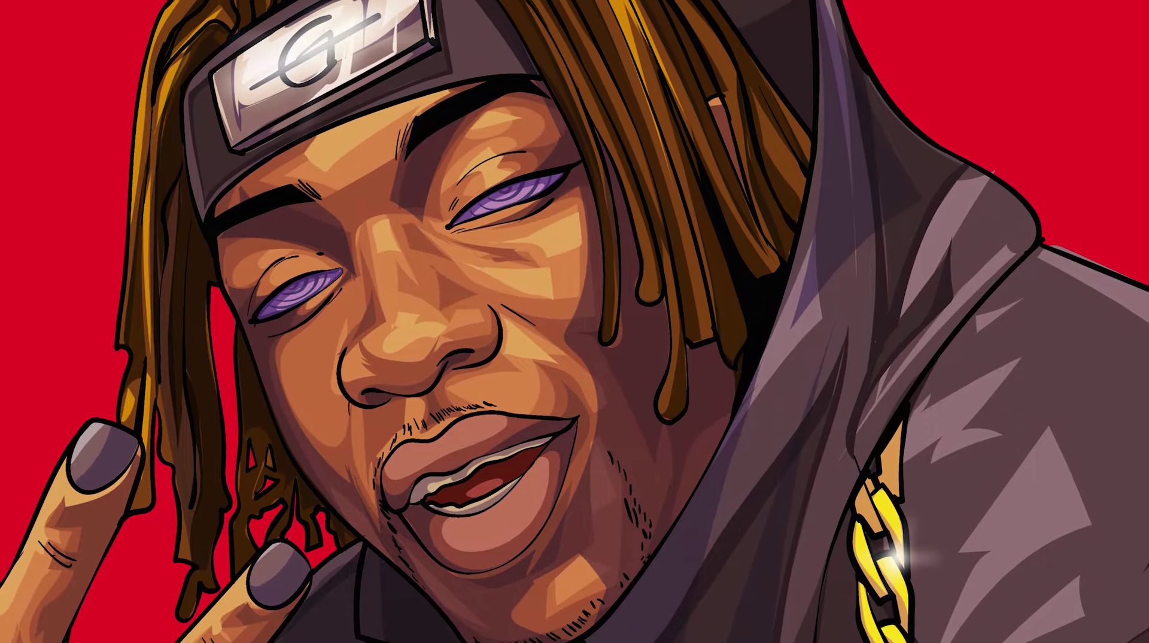